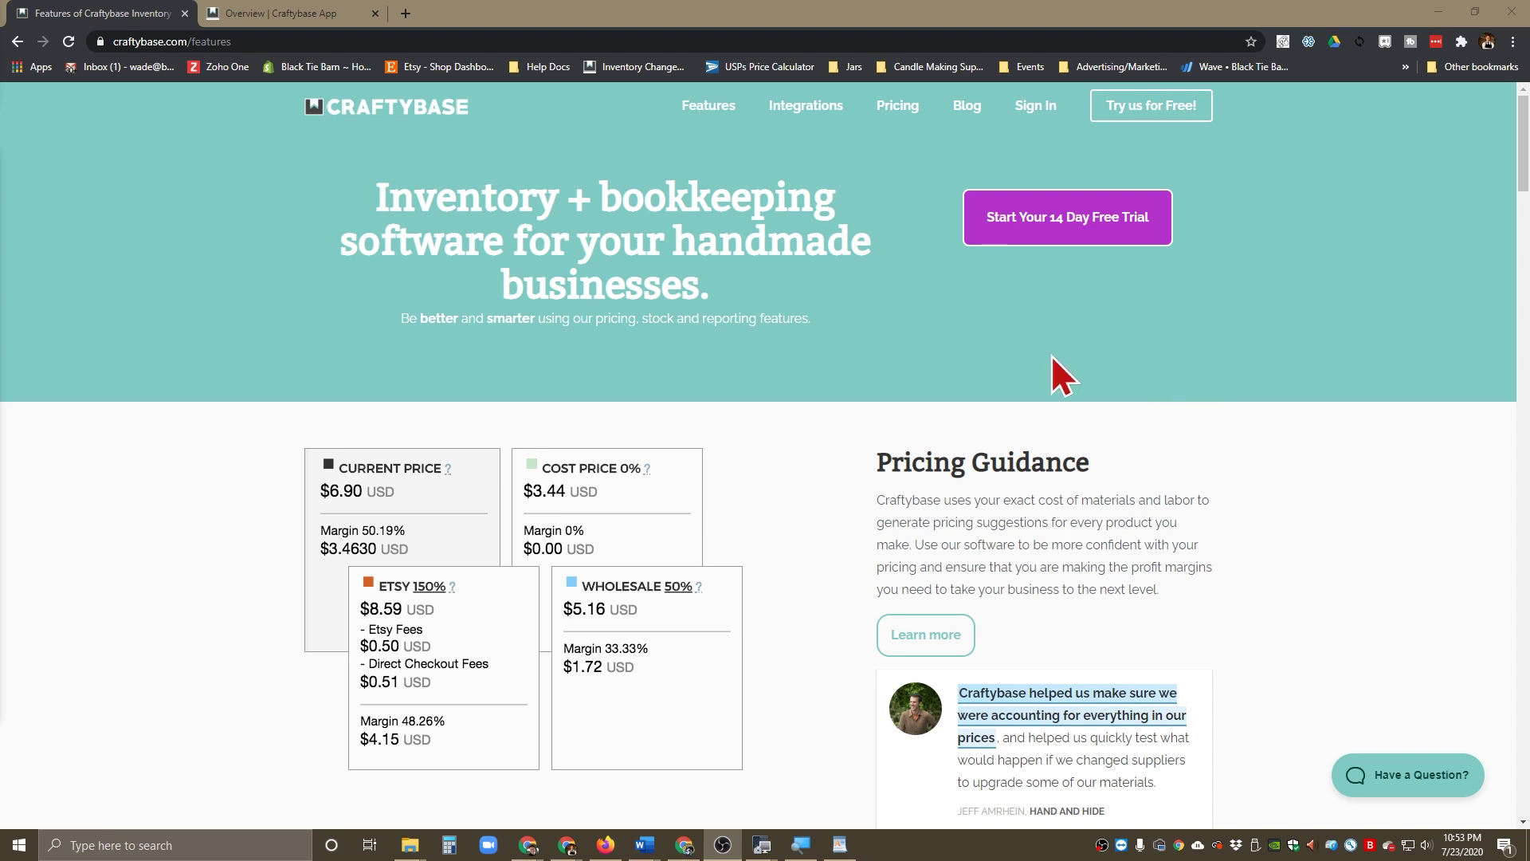
Examine the Pricing Guidance section of the features page, highlighting its heading while reading the example prices and margins
scroll(1036, 393, down, 1)
scroll(1036, 393, up, 1)
scroll(1106, 448, down, 1)
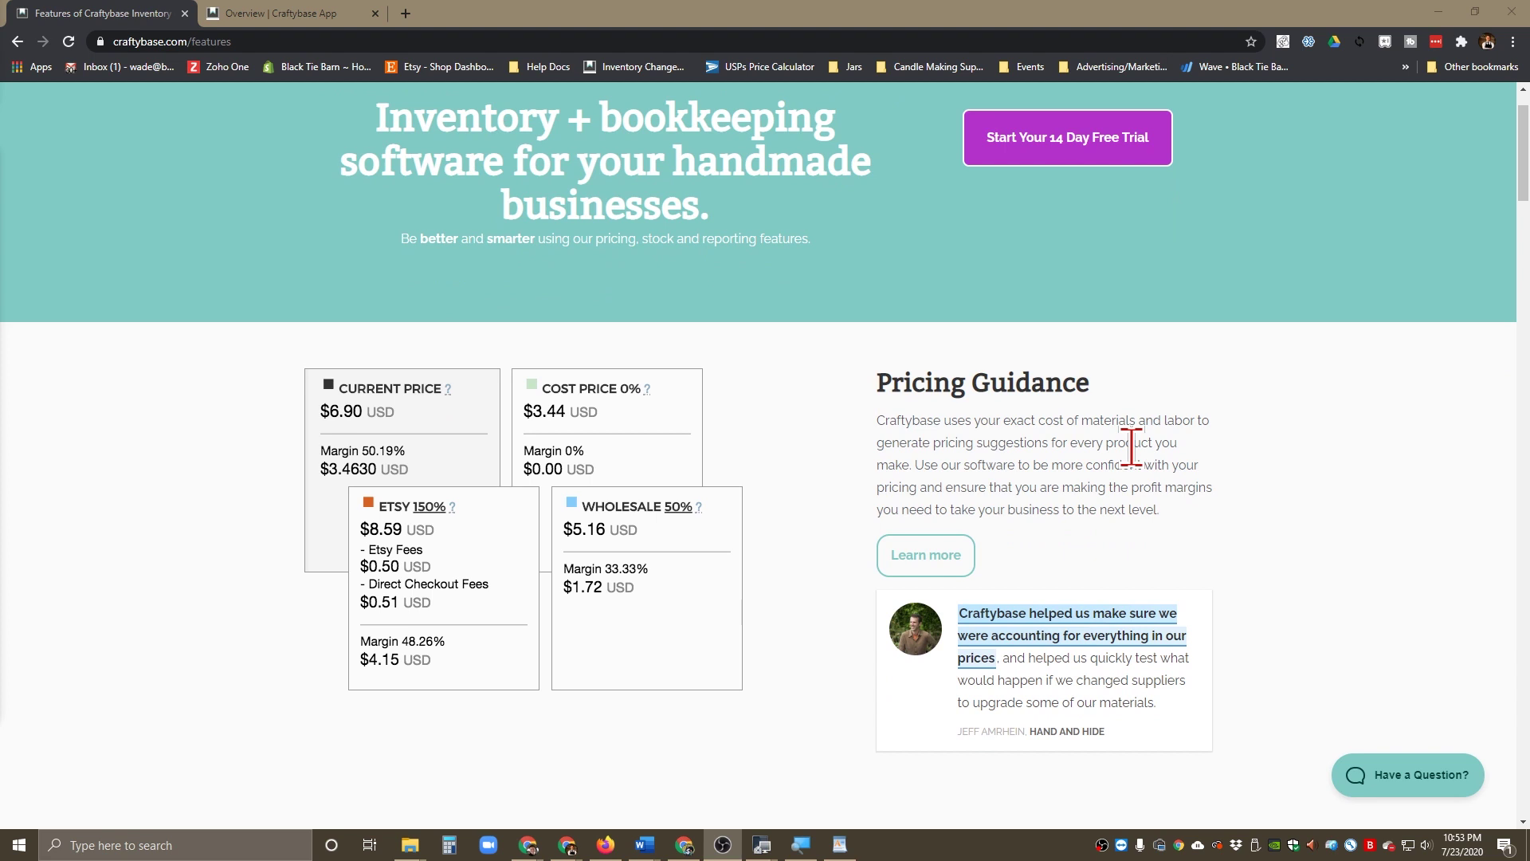
scroll(1131, 448, up, 1)
scroll(1131, 447, down, 1)
scroll(1131, 447, down, 1)
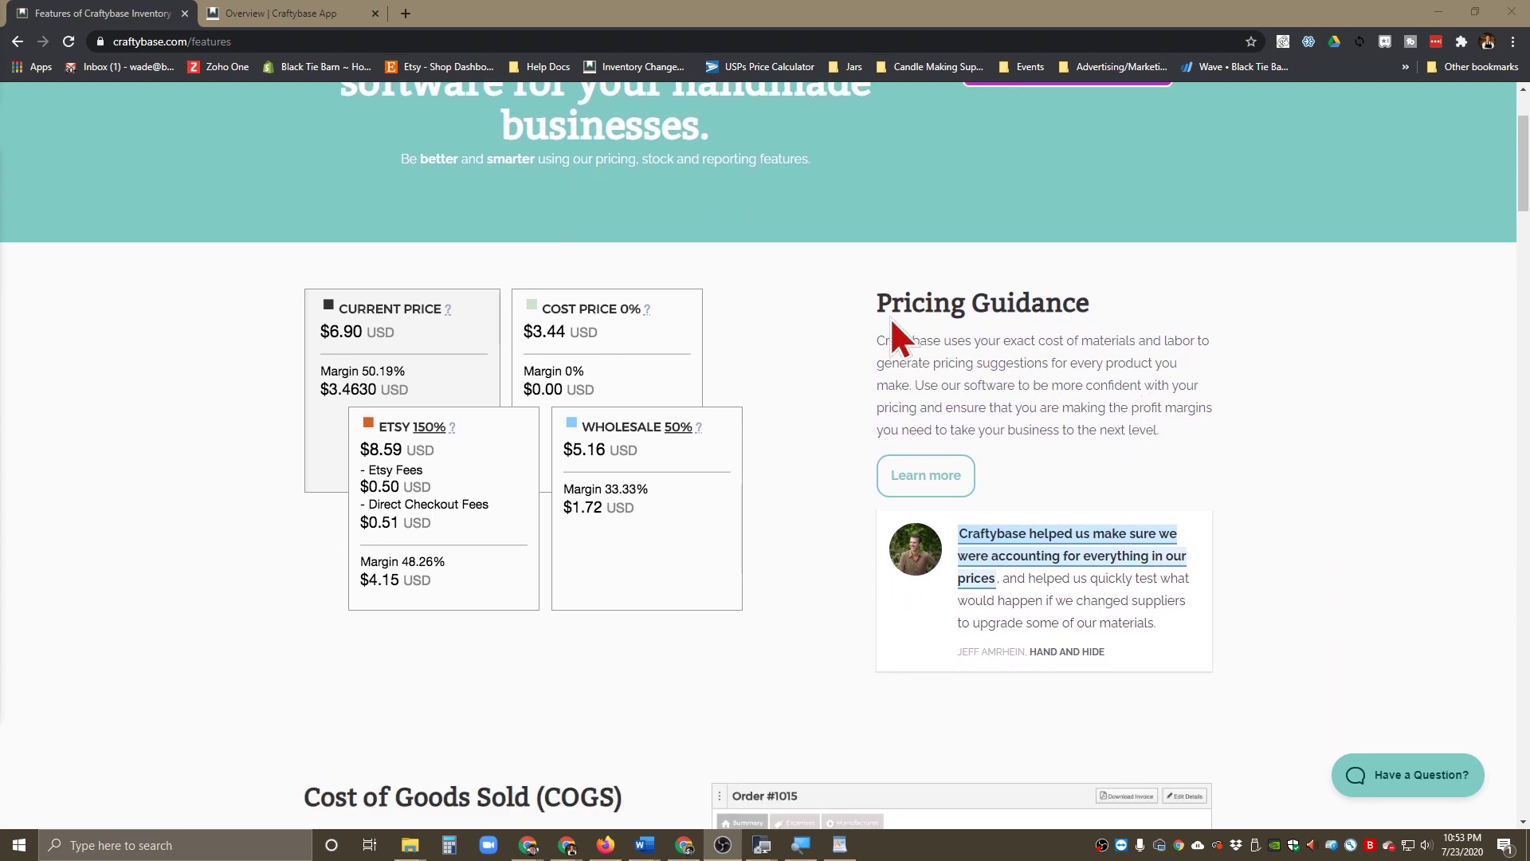
drag(870, 304, 1090, 311)
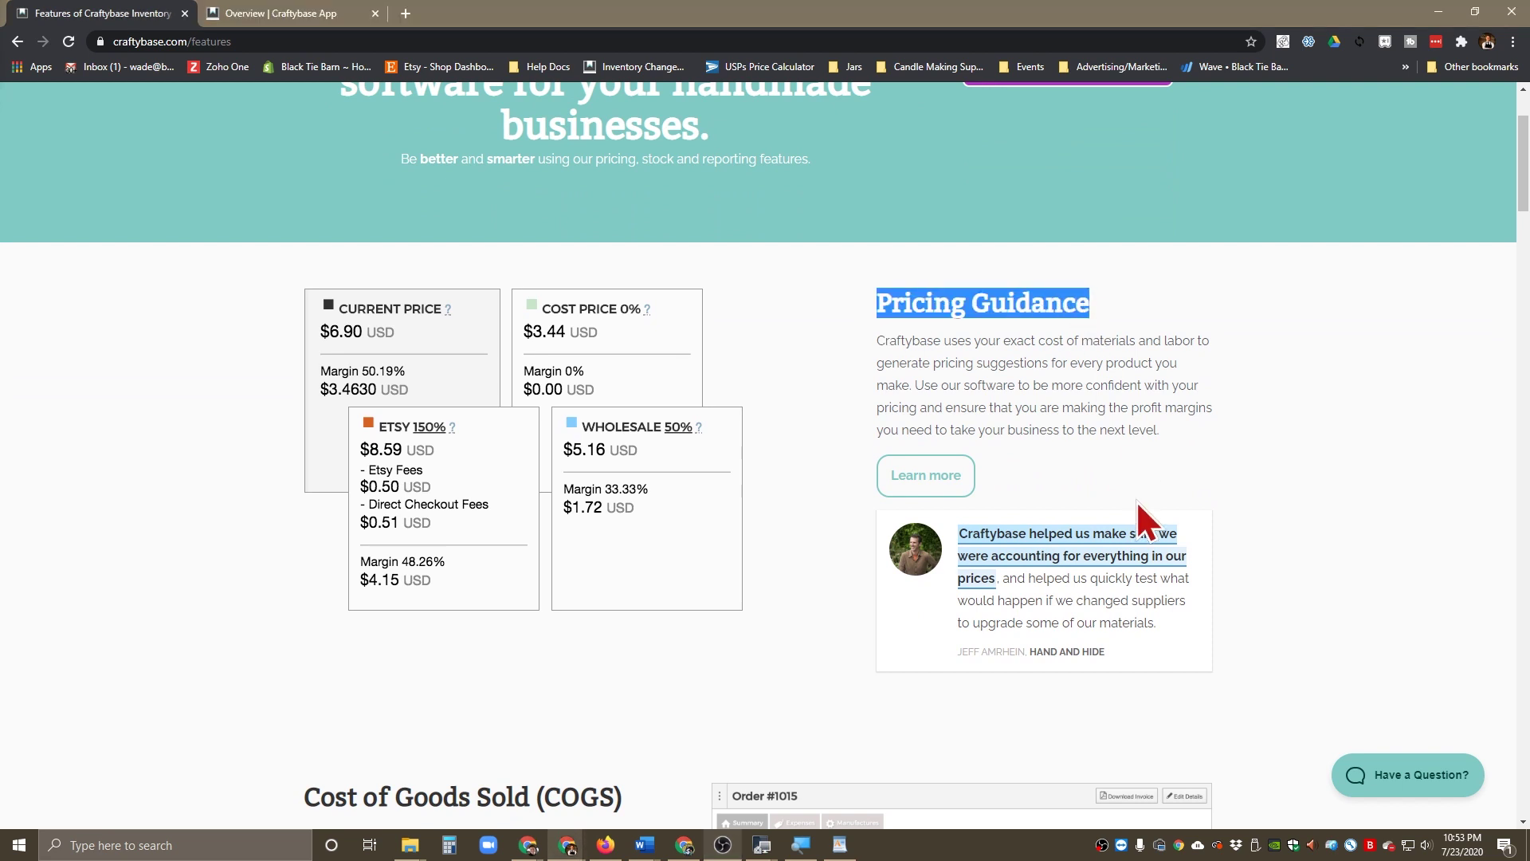
click(1279, 417)
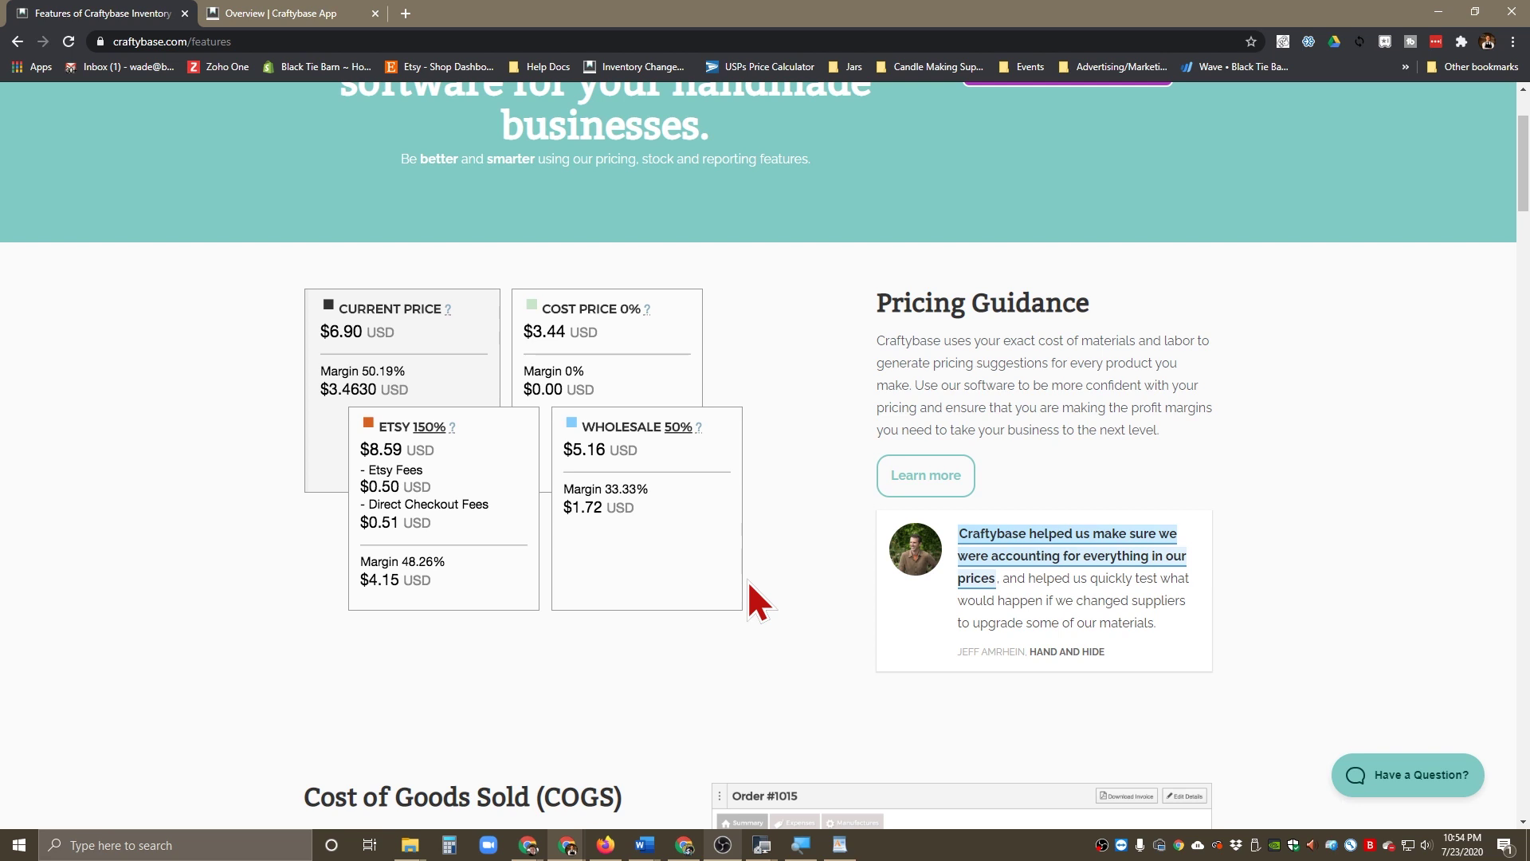
drag(879, 303, 1149, 322)
click(1149, 322)
drag(876, 298, 1235, 353)
click(1227, 358)
Examine the Cost of Goods Sold (COGS) section, highlighting its heading and the paragraph on automatic material usage costs
scroll(1127, 380, down, 5)
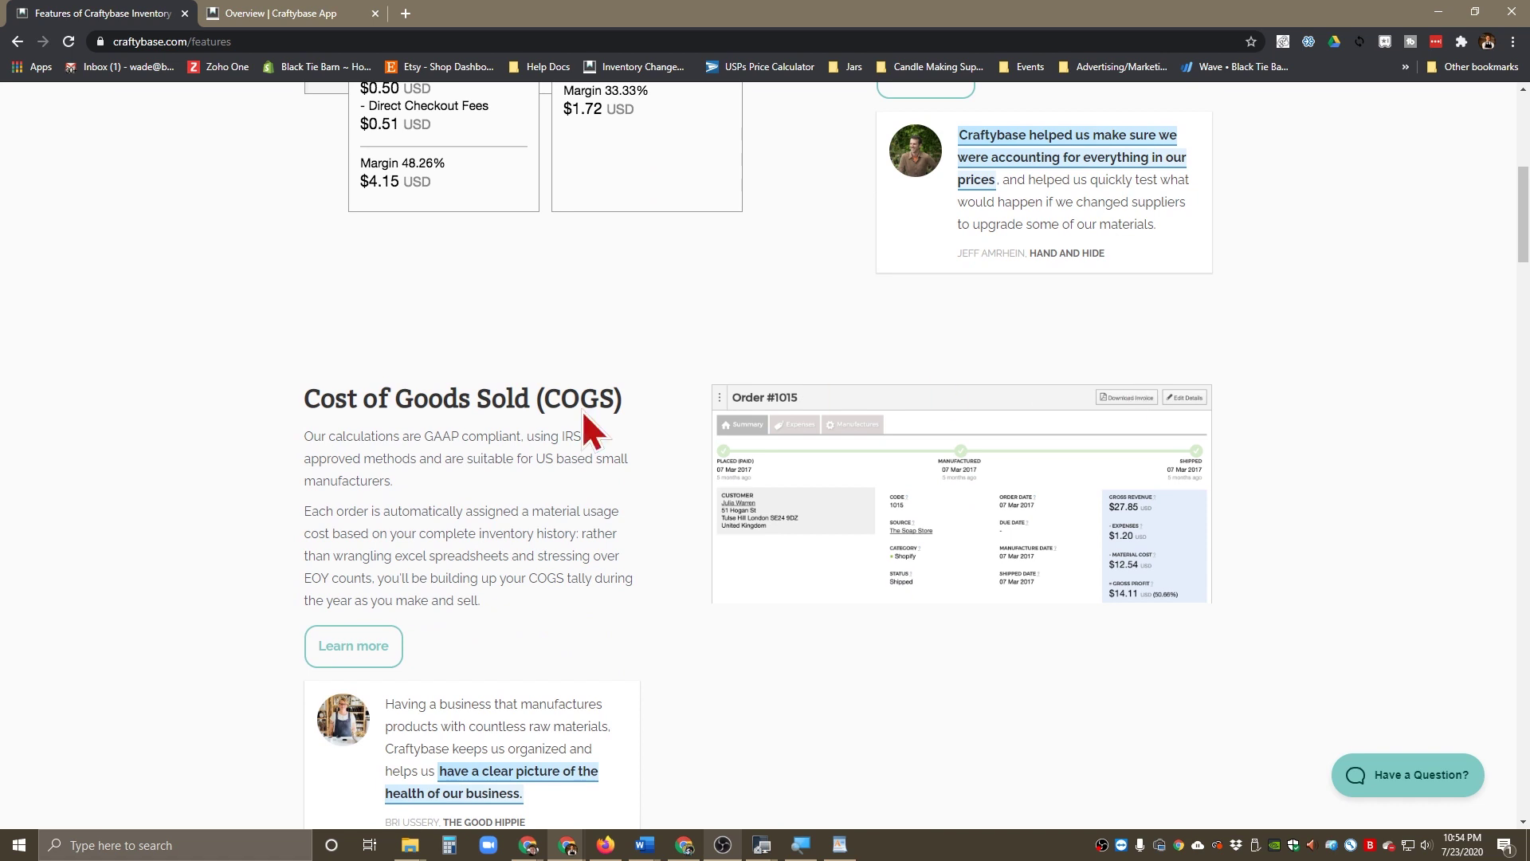
scroll(313, 394, down, 1)
scroll(308, 368, down, 1)
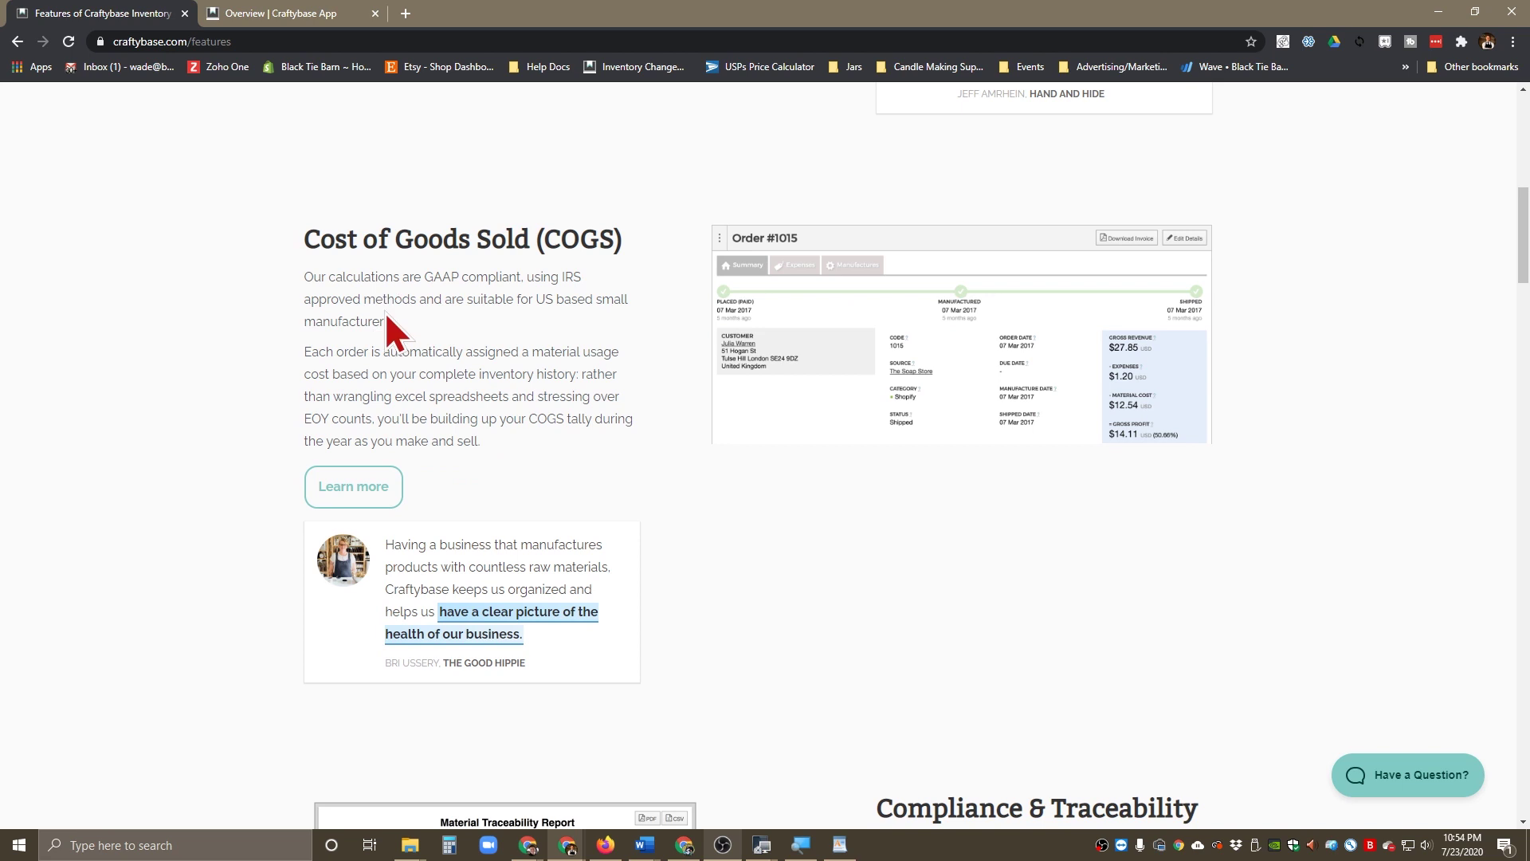
drag(303, 243, 616, 254)
click(633, 248)
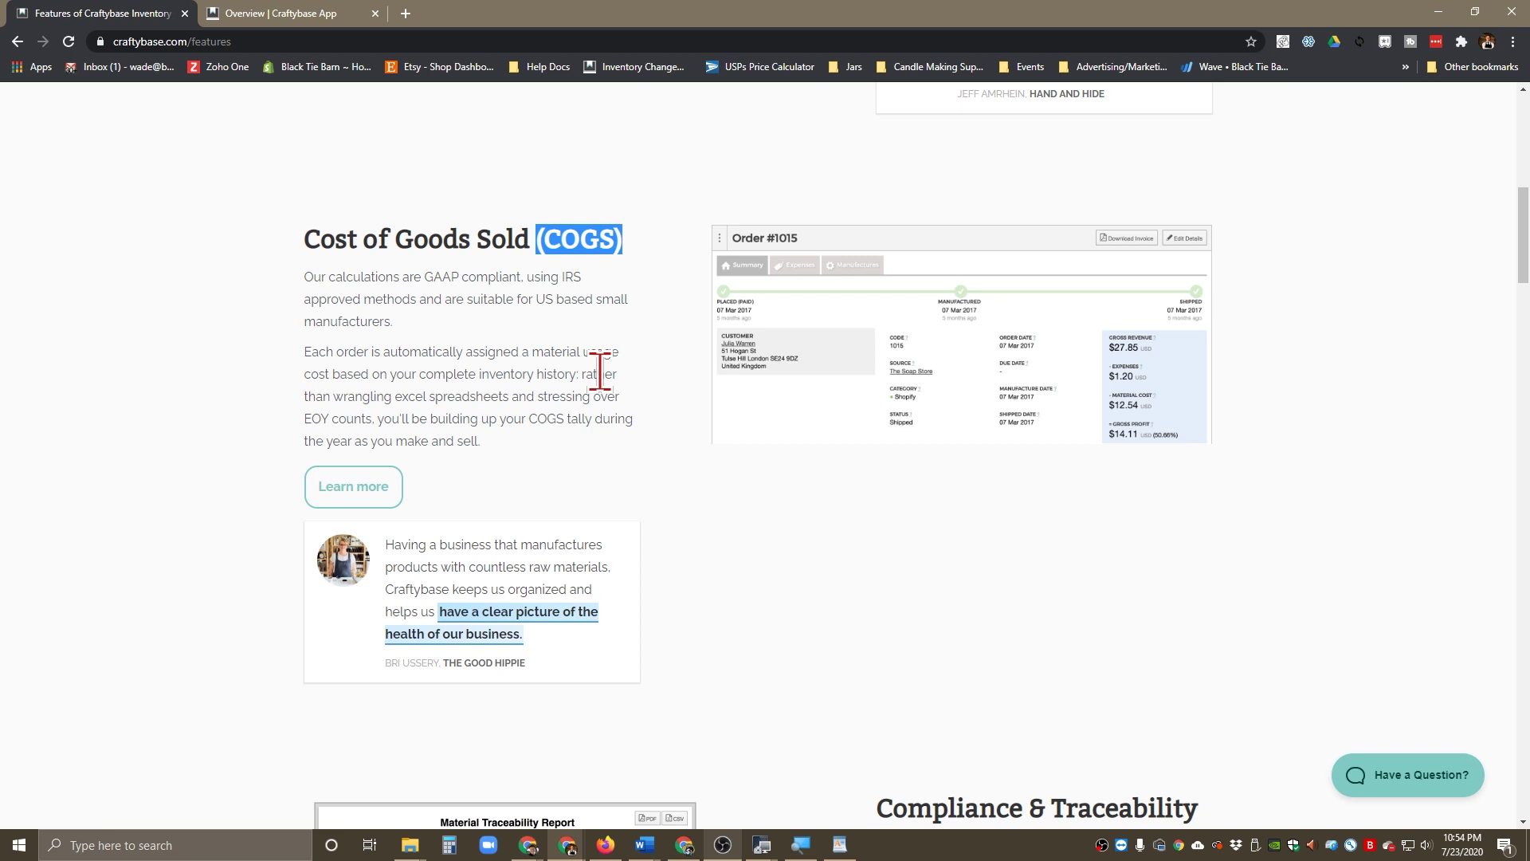
drag(303, 239, 614, 239)
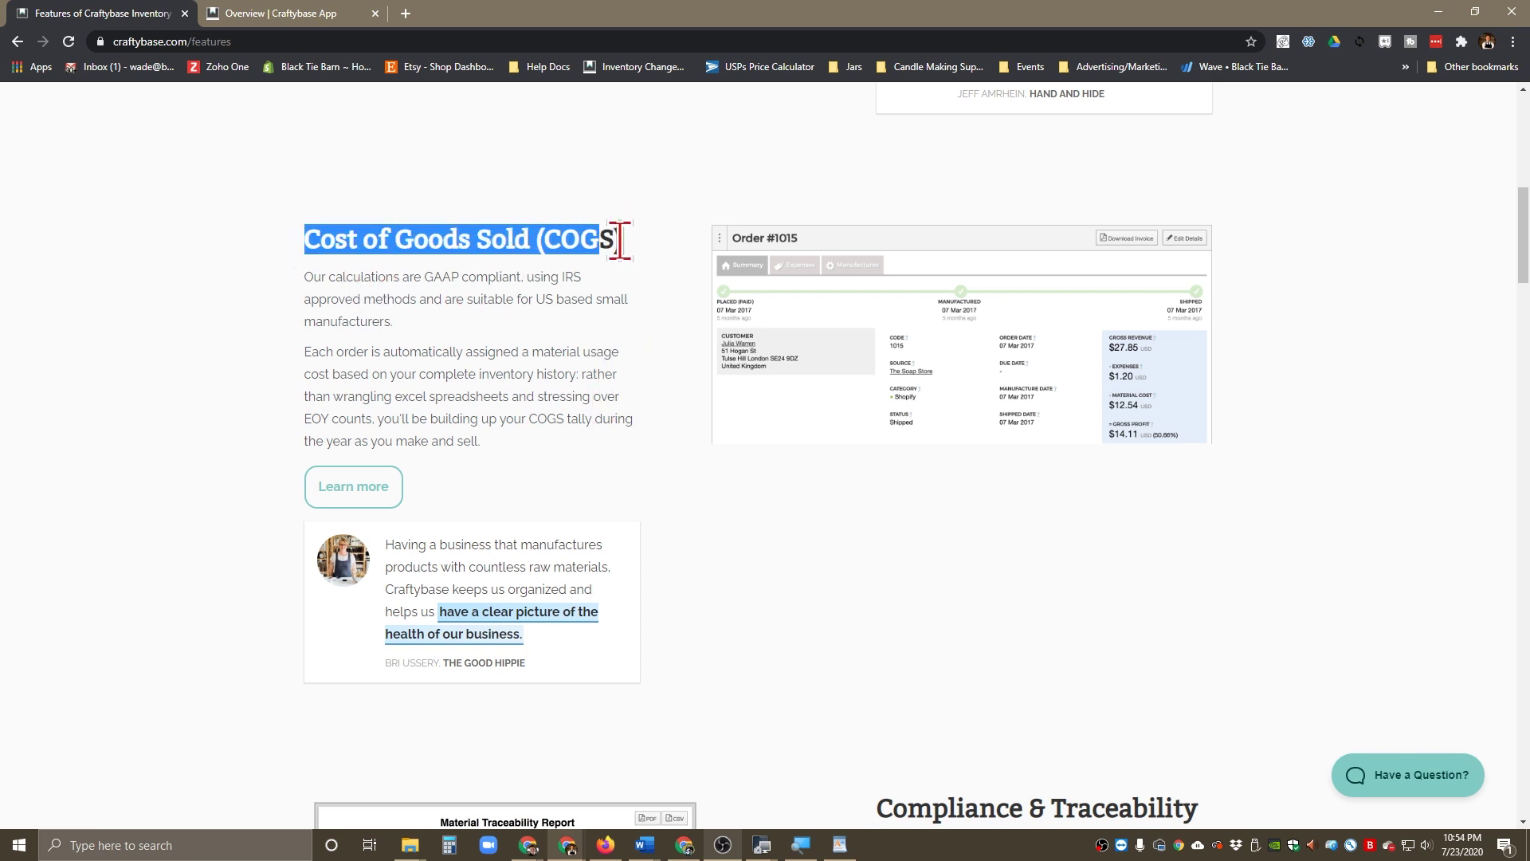
click(634, 257)
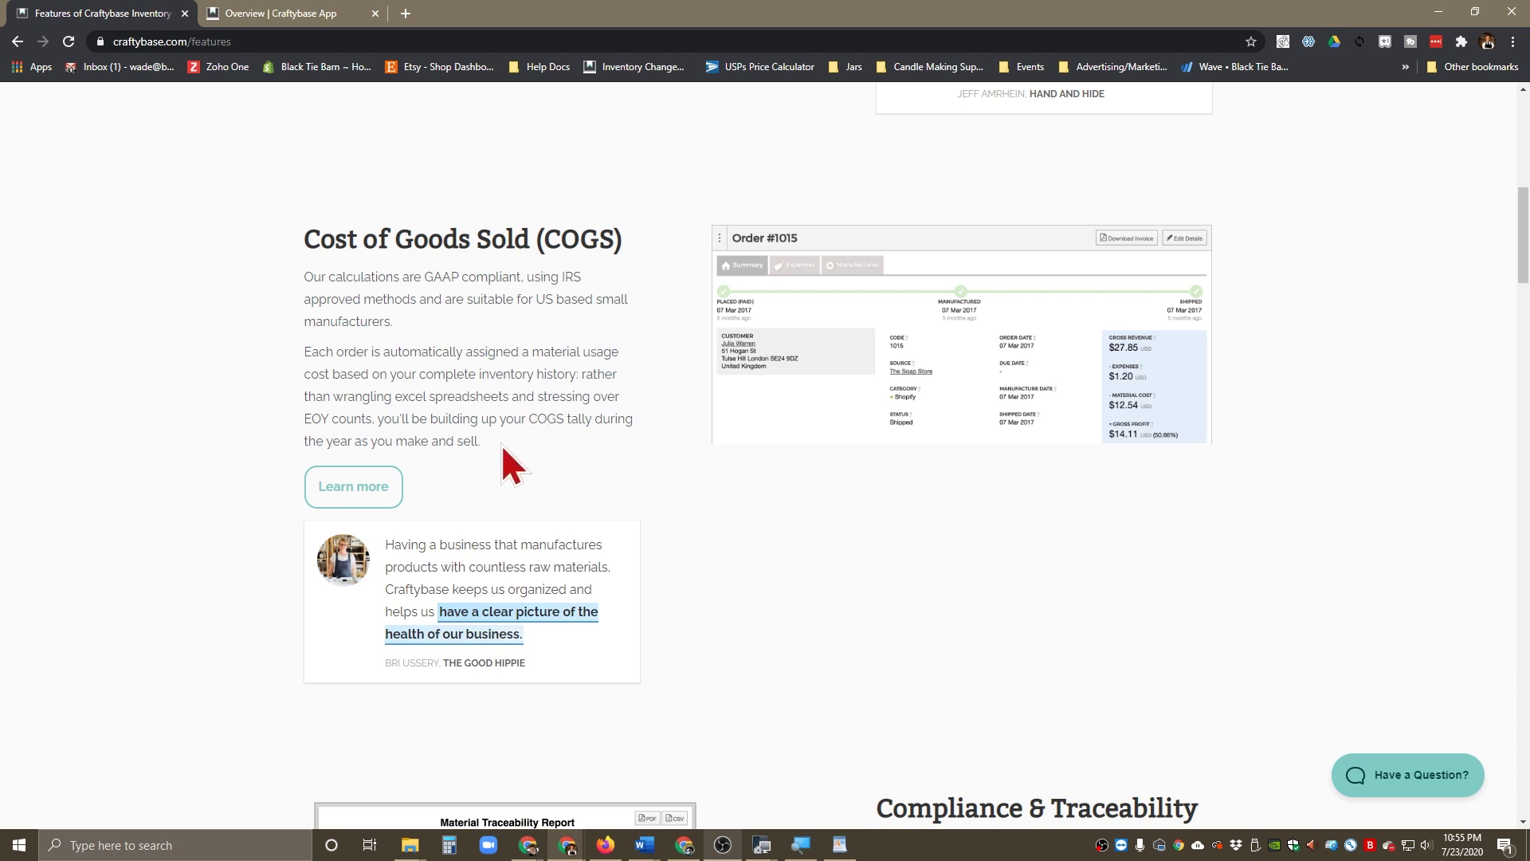
drag(501, 443, 392, 351)
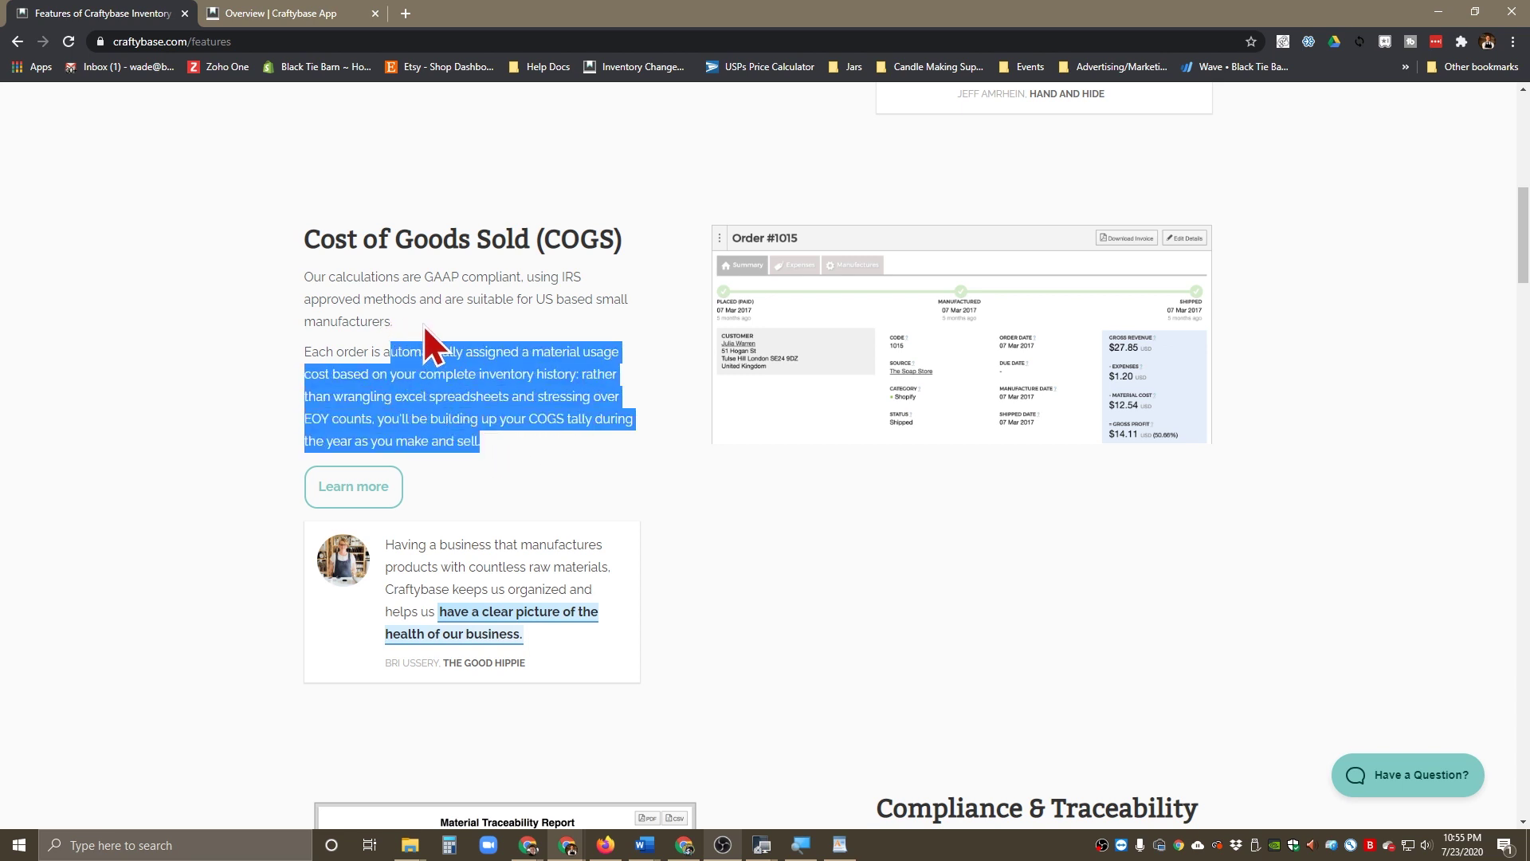
Read through the feature sections from Compliance & Traceability to Expense Tracking
scroll(512, 303, down, 5)
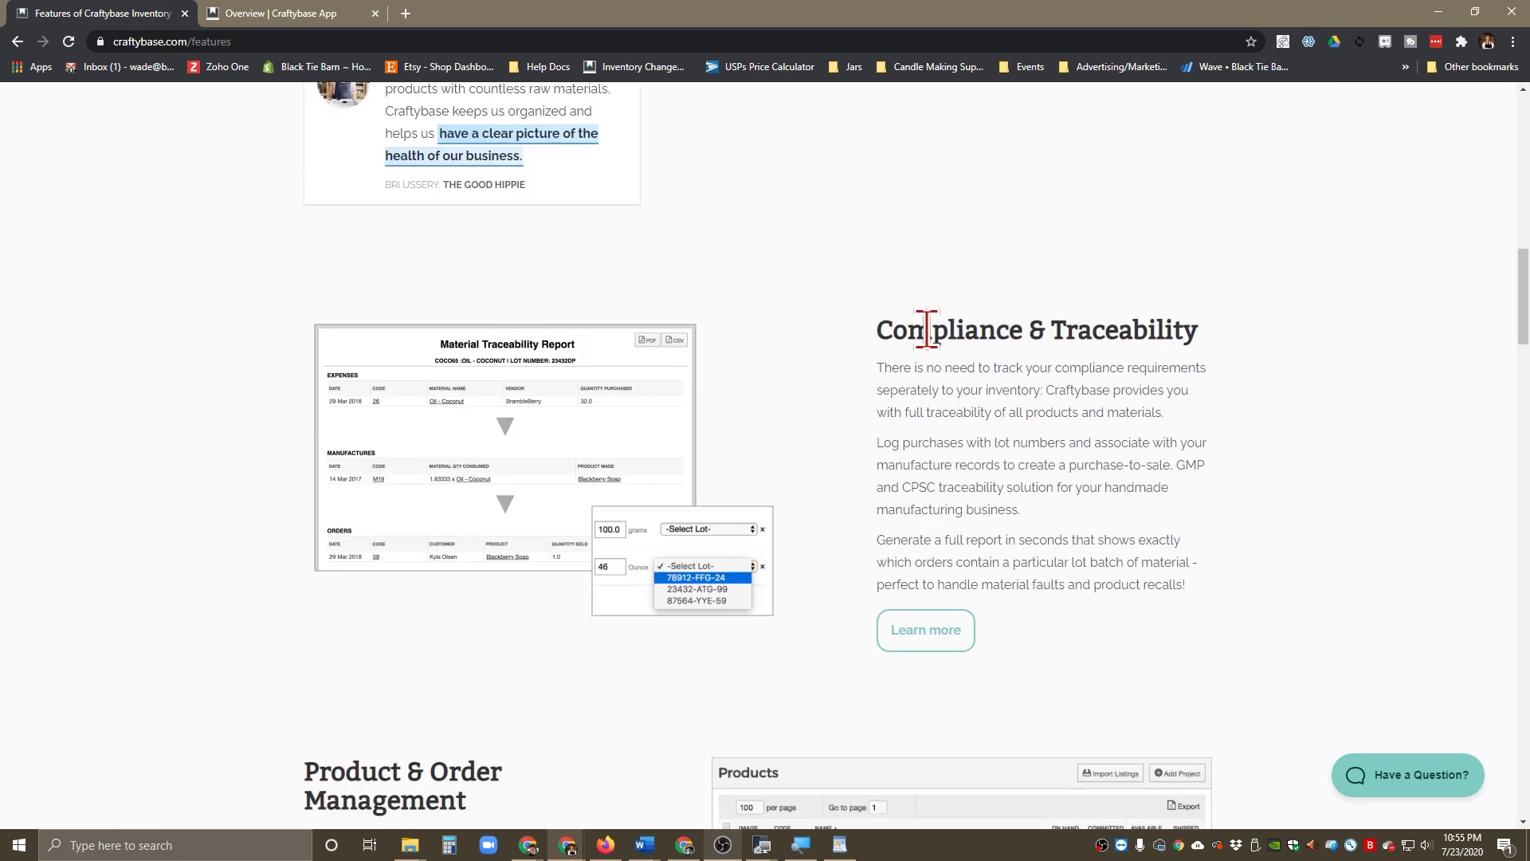
scroll(926, 328, down, 1)
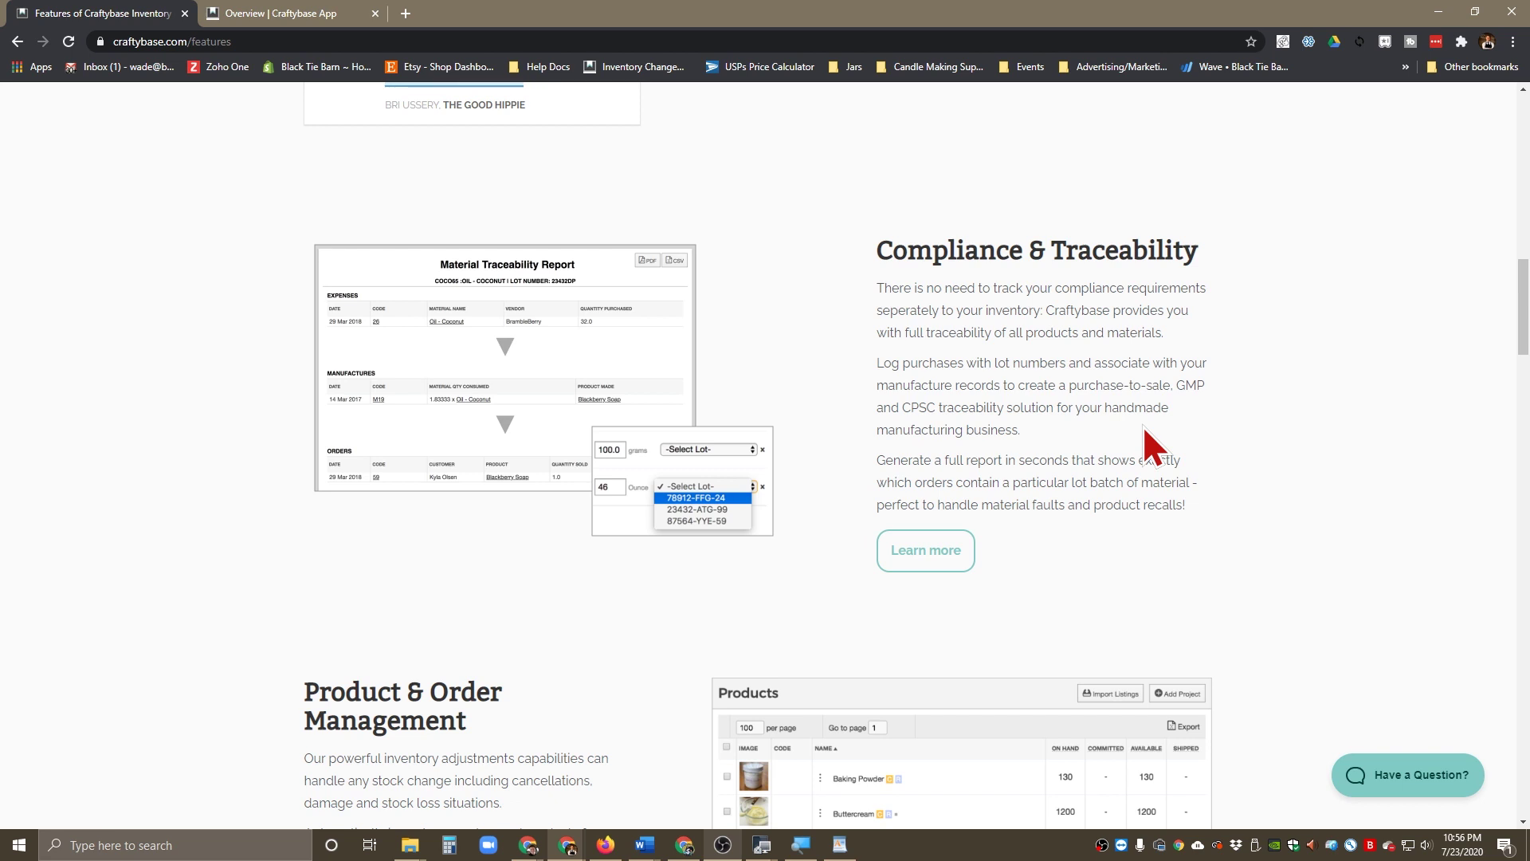
scroll(1146, 422, down, 5)
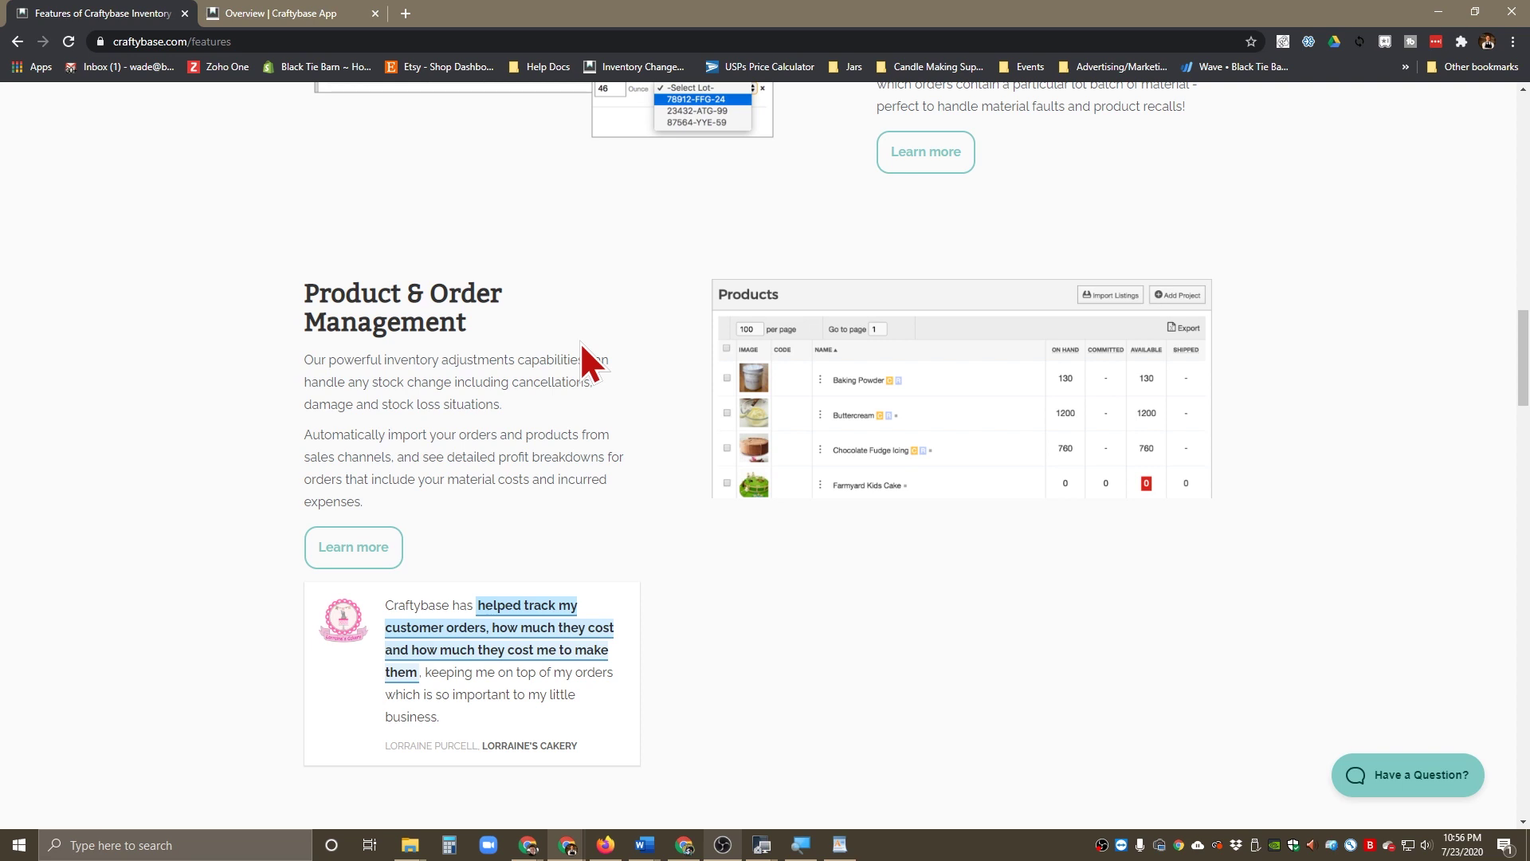
scroll(607, 390, down, 6)
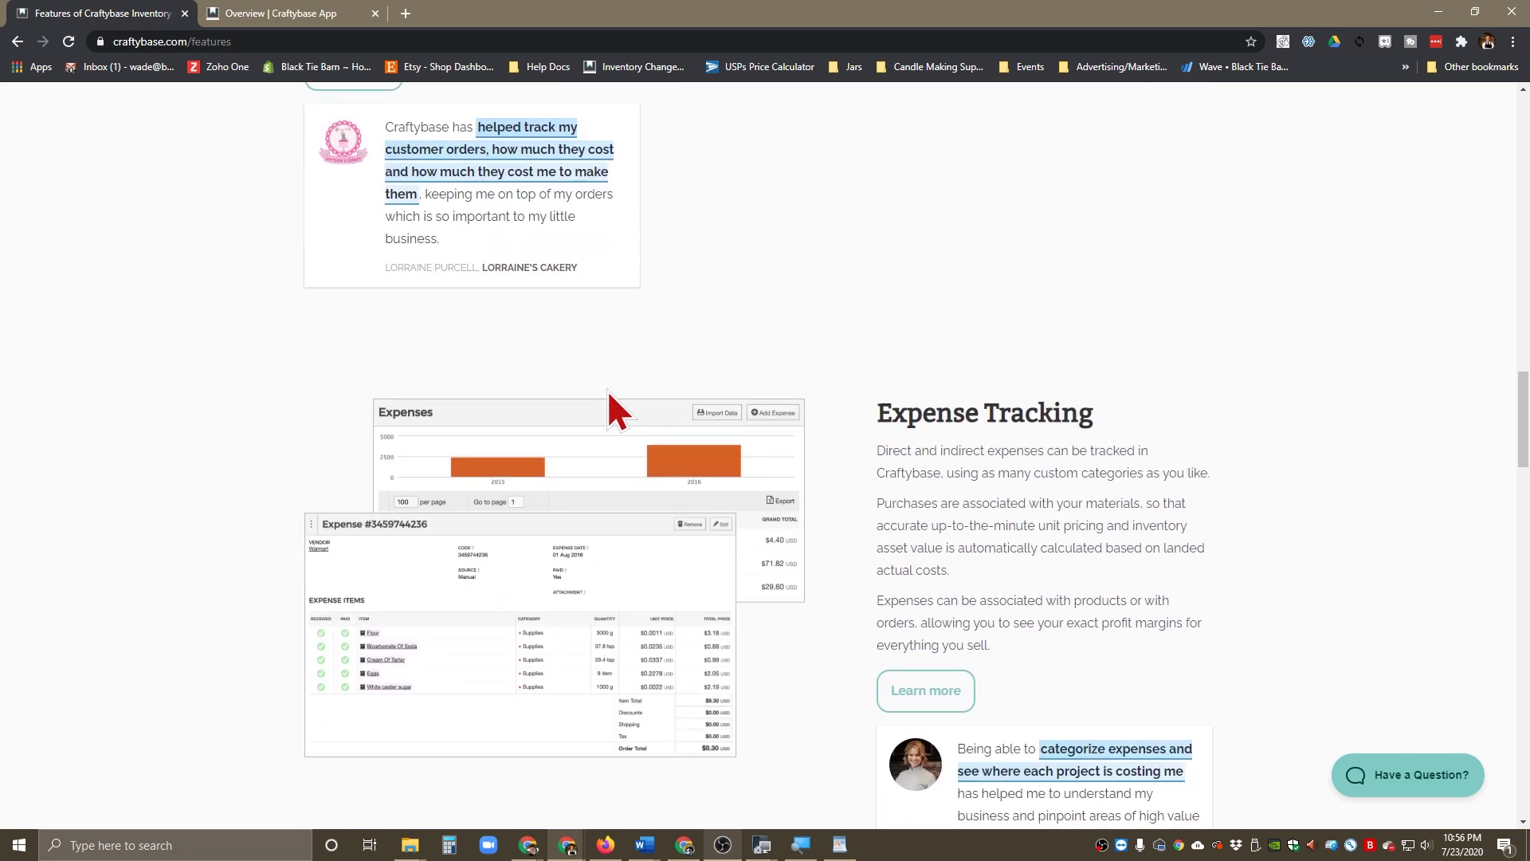
scroll(607, 389, down, 1)
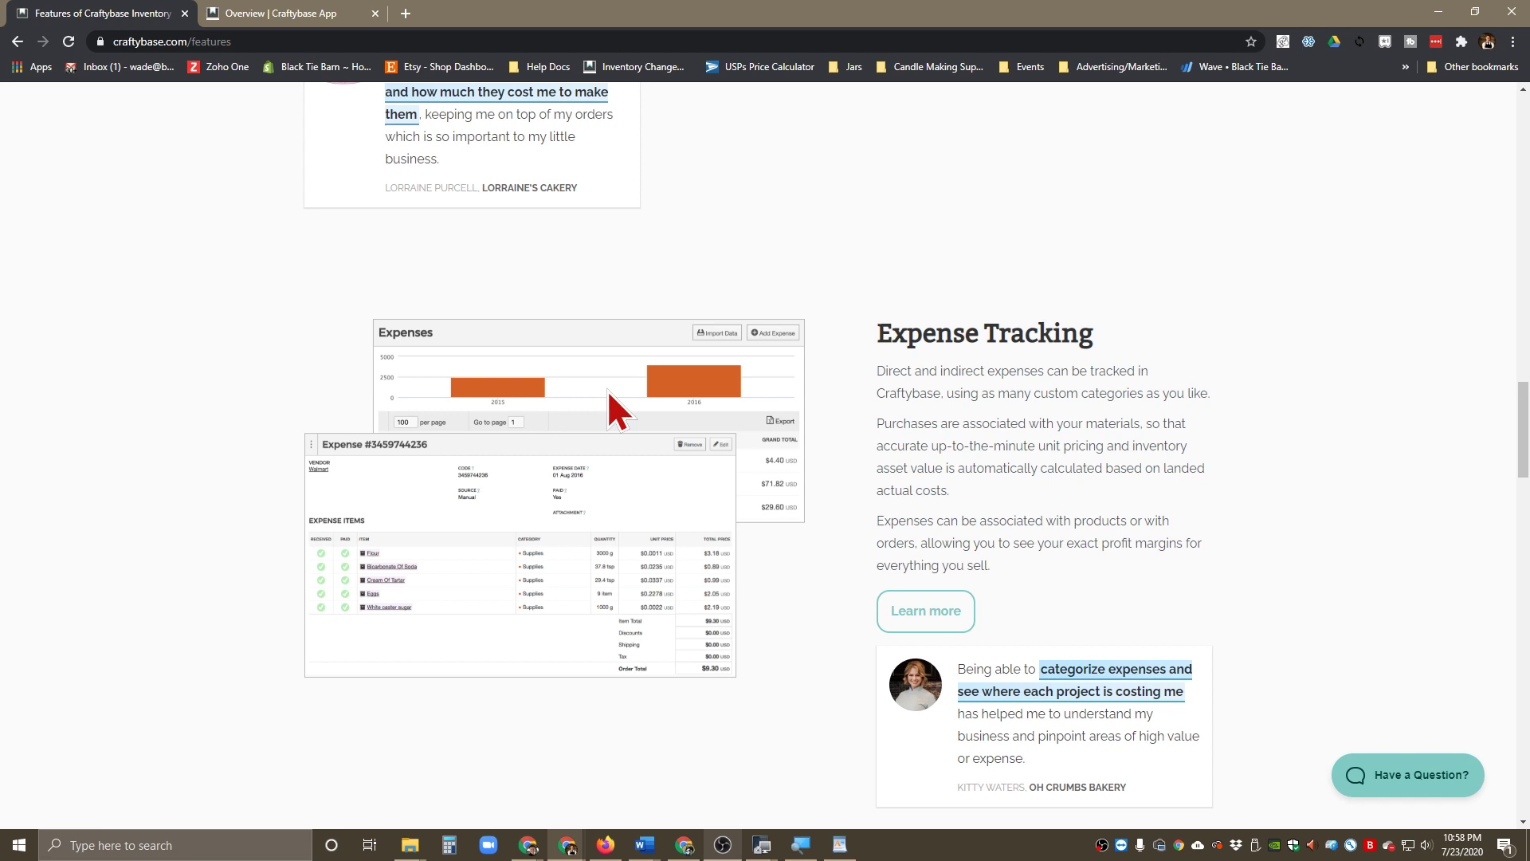
Review the Materials & Components and Reporting sections, highlighting the Reporting heading
scroll(607, 389, down, 6)
scroll(628, 385, down, 4)
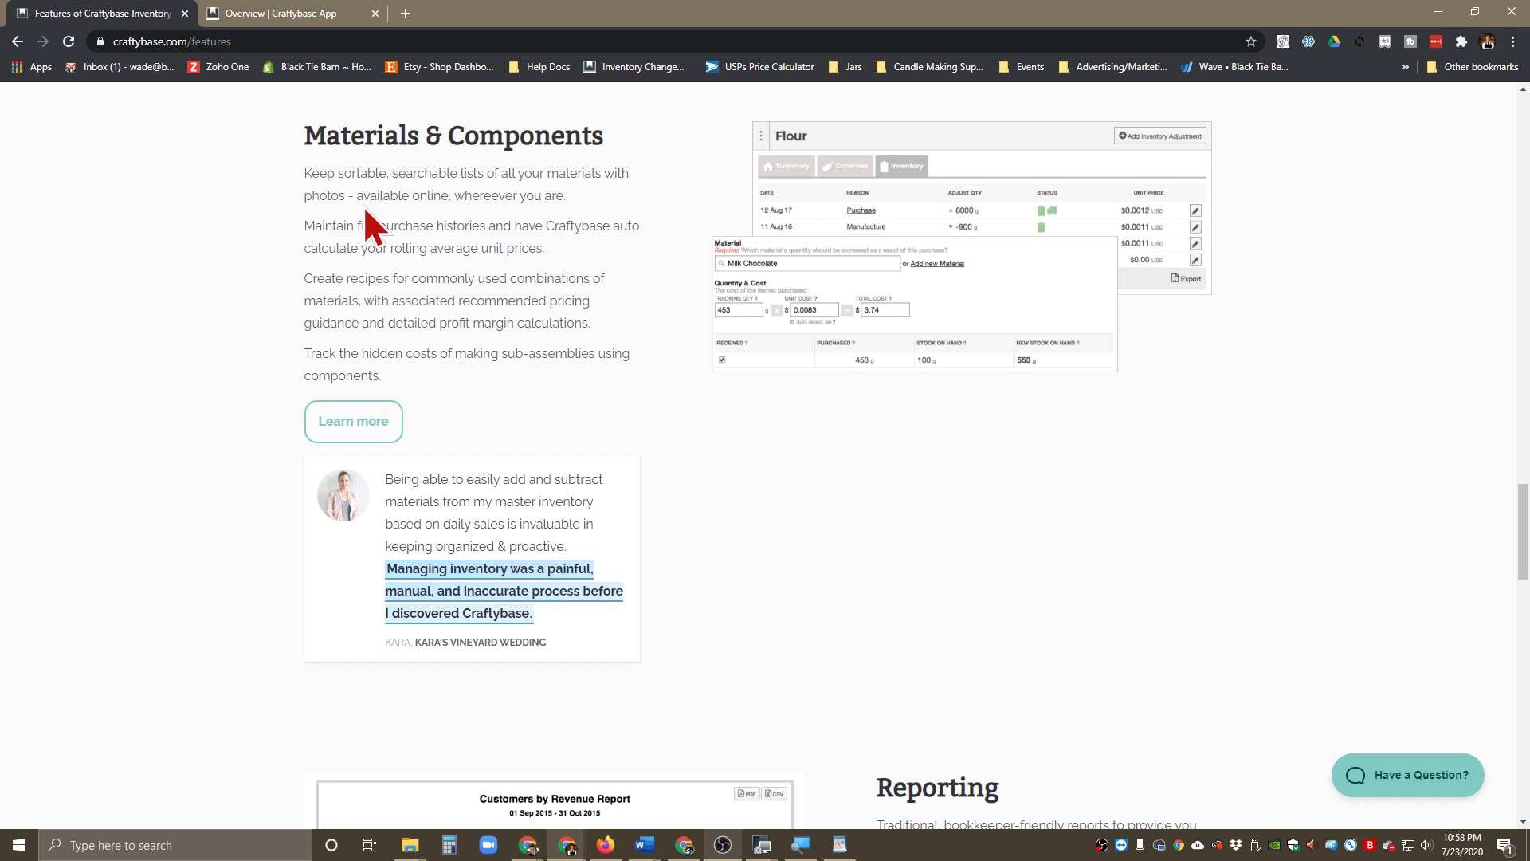
scroll(389, 222, down, 6)
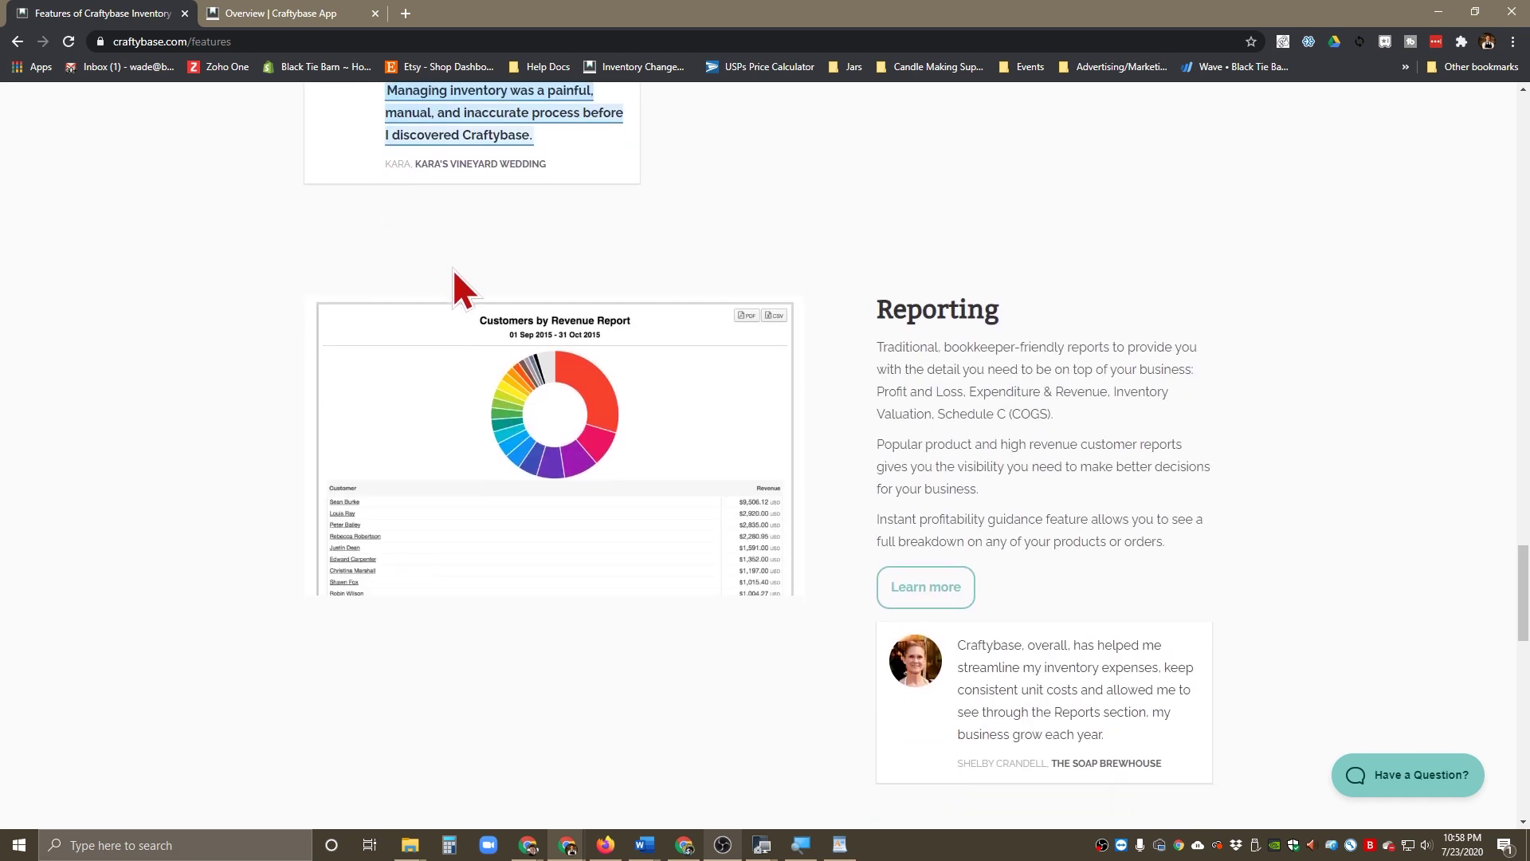
scroll(479, 320, down, 2)
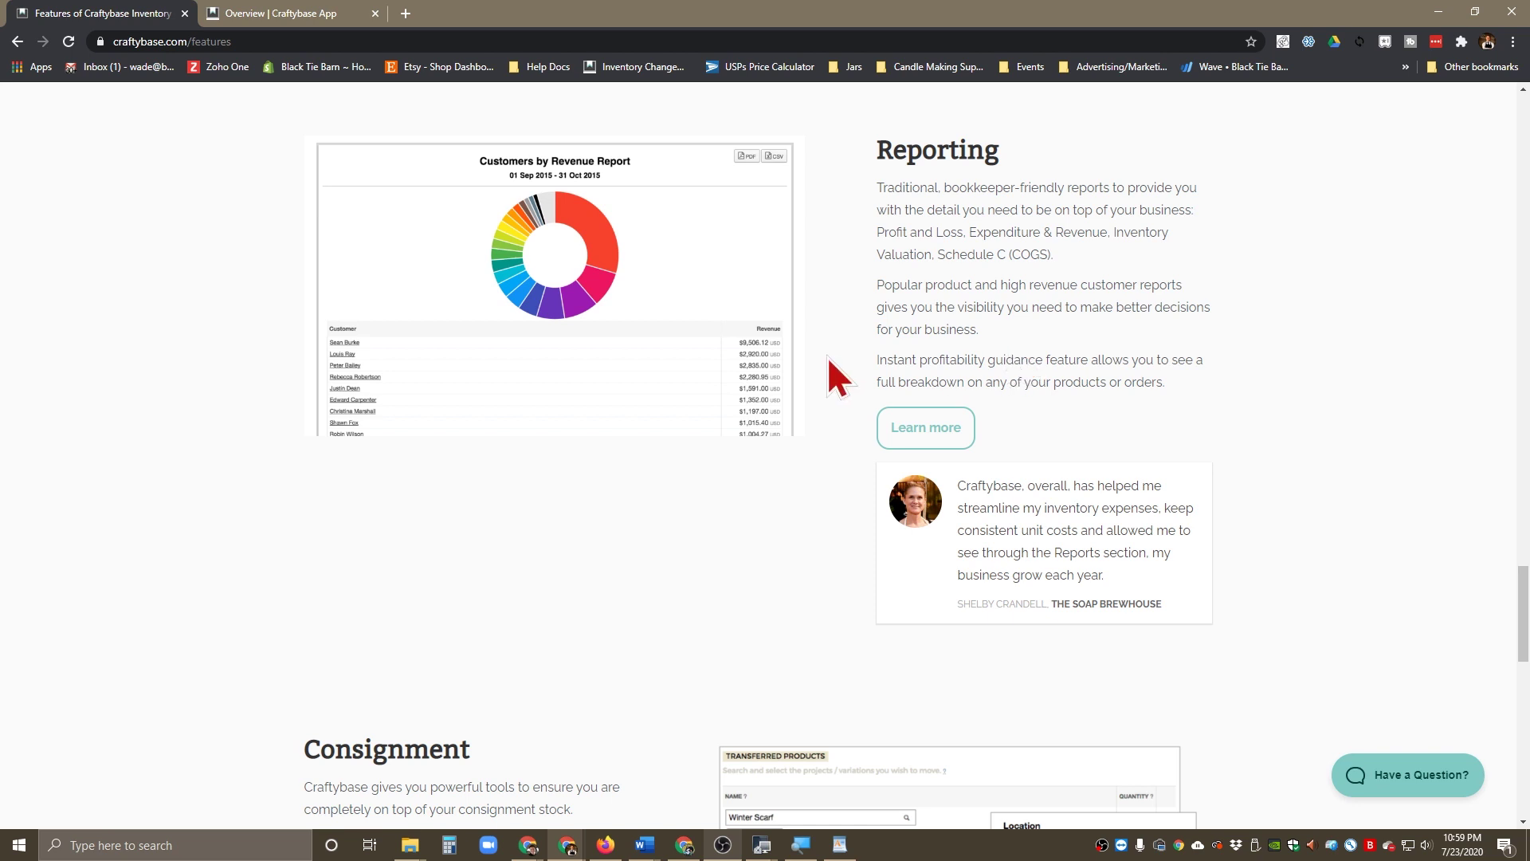
drag(875, 152, 985, 151)
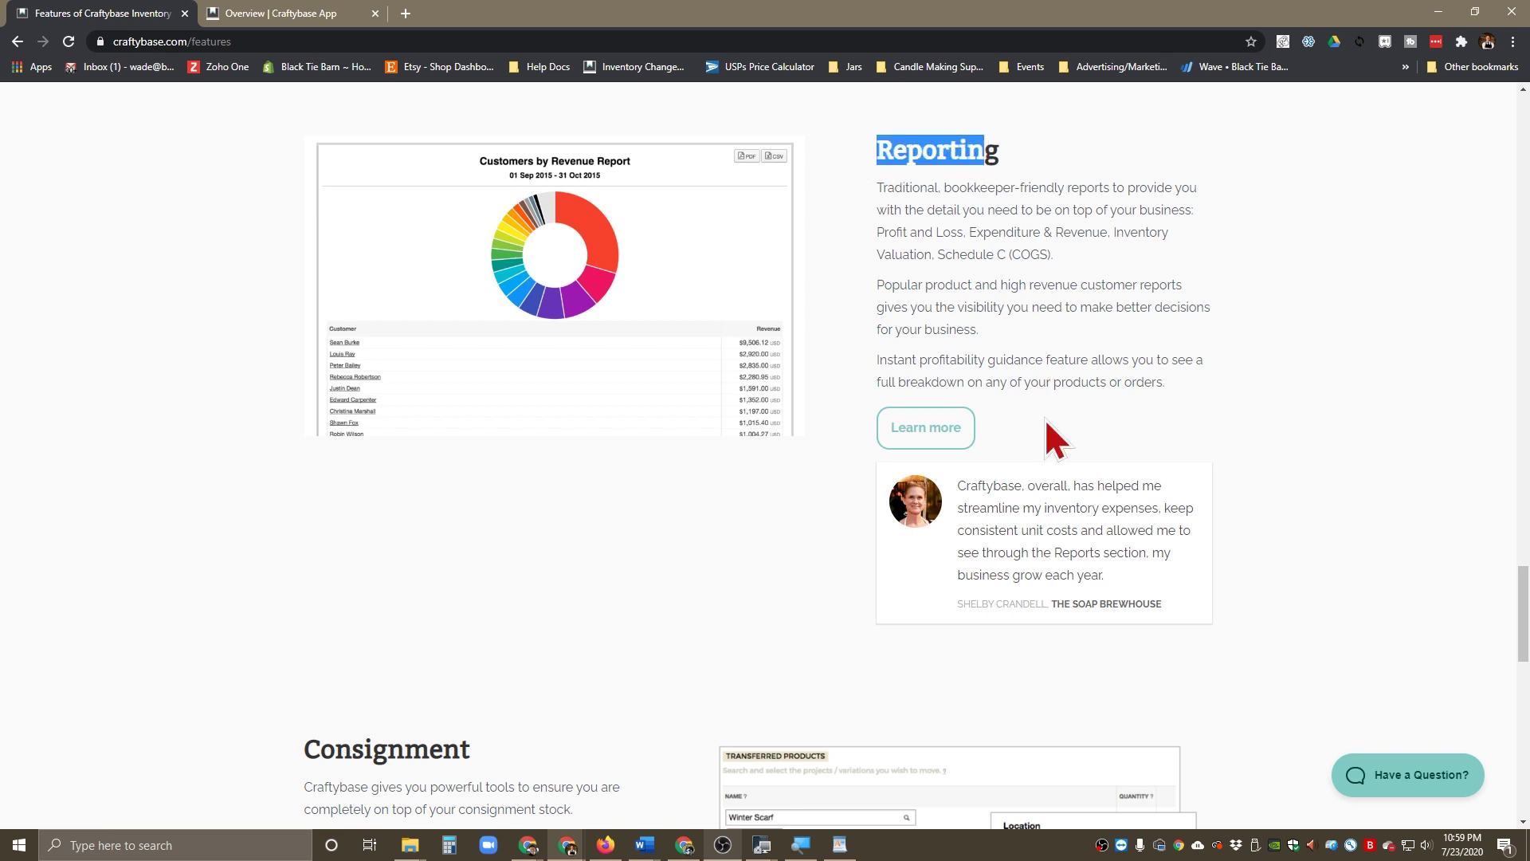
Read the Consignment and Stocktaking sections through to the end of the features page
scroll(1049, 404, down, 6)
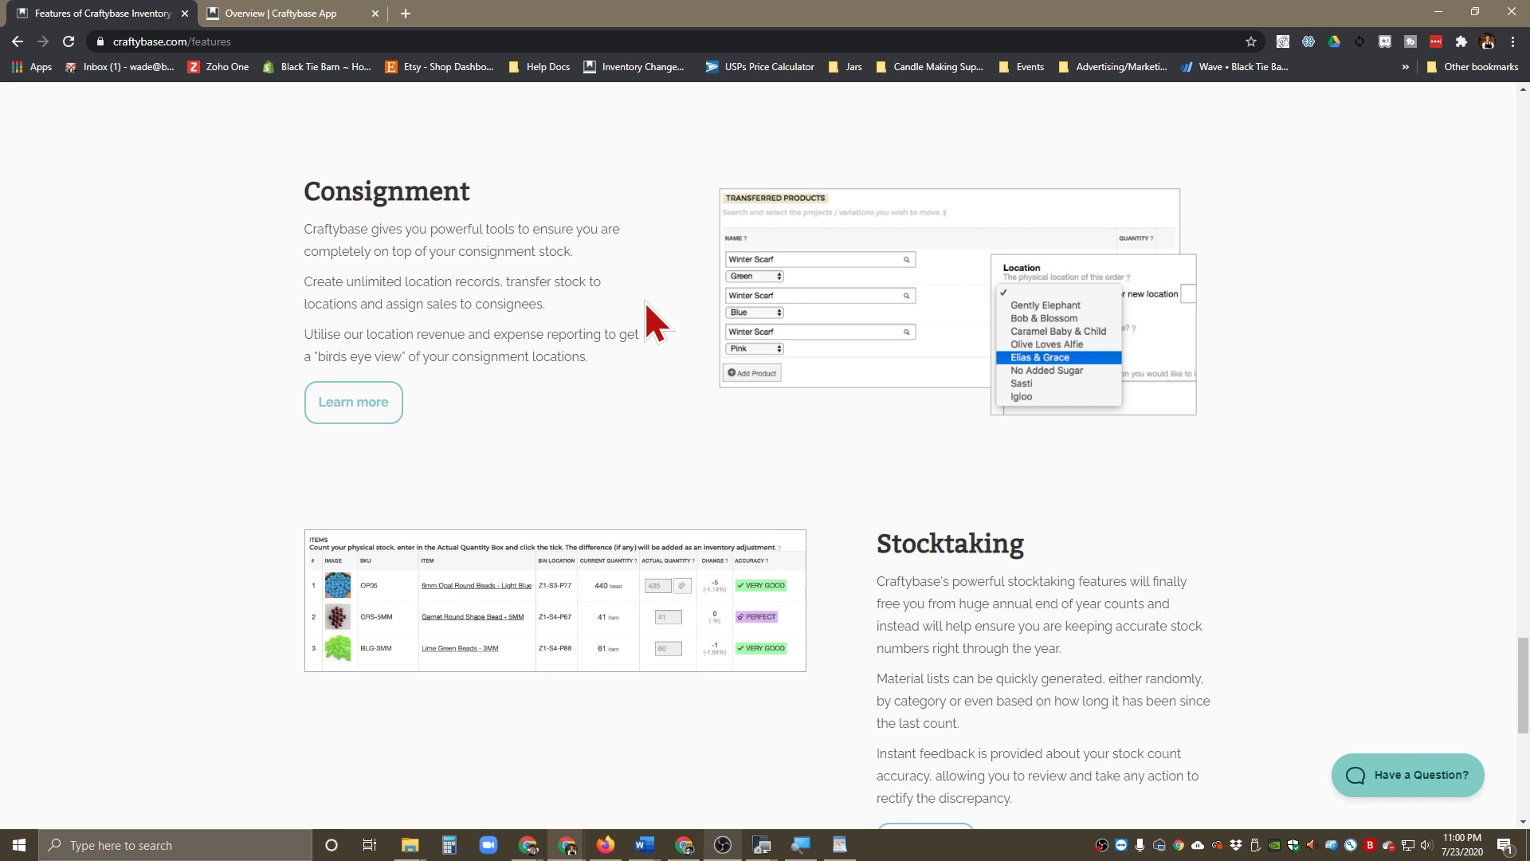
scroll(643, 301, down, 3)
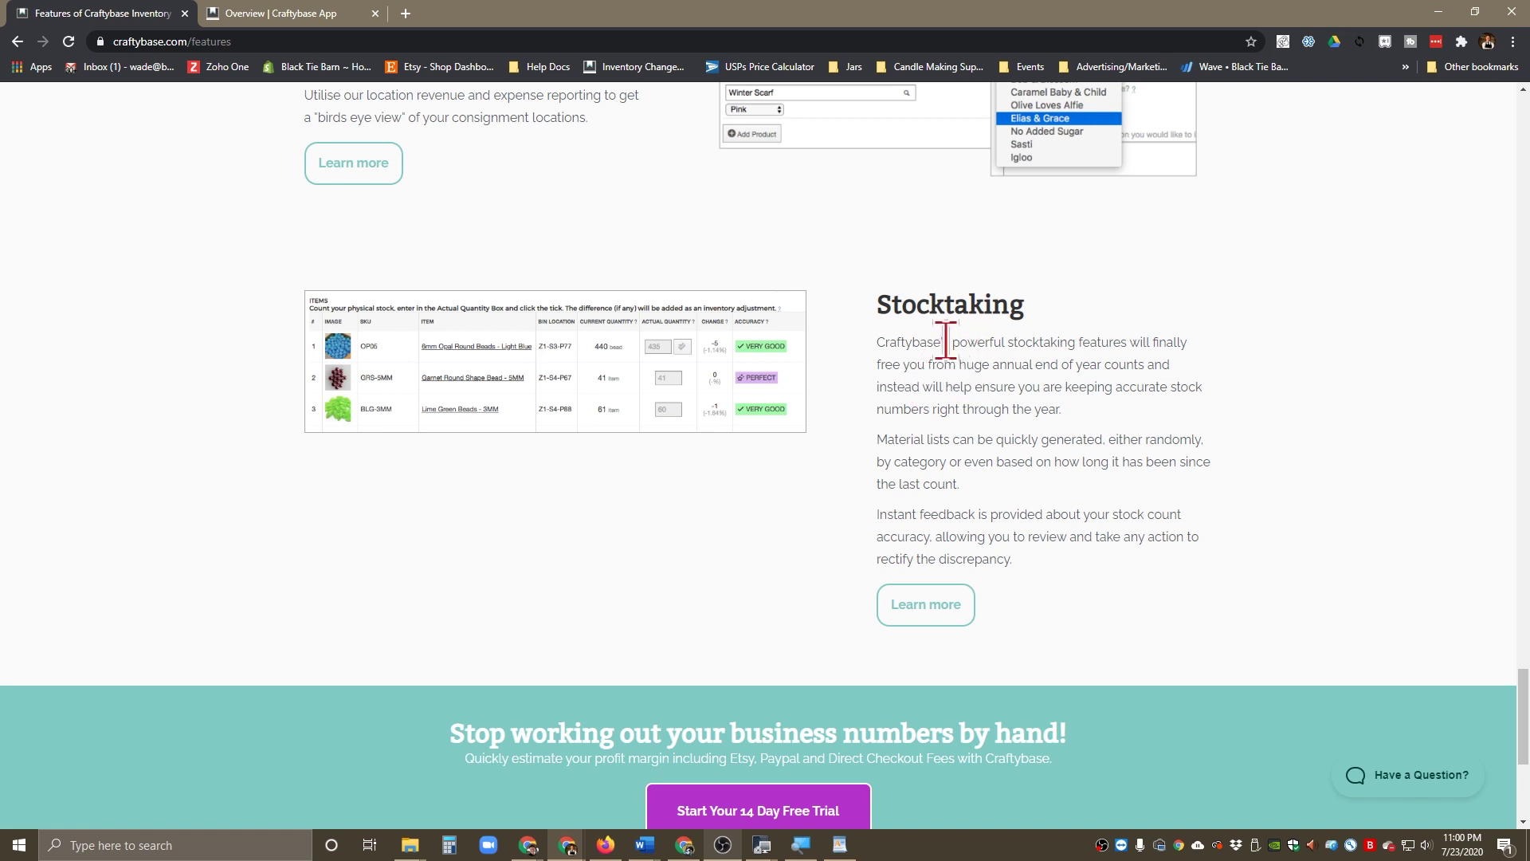
scroll(792, 554, down, 5)
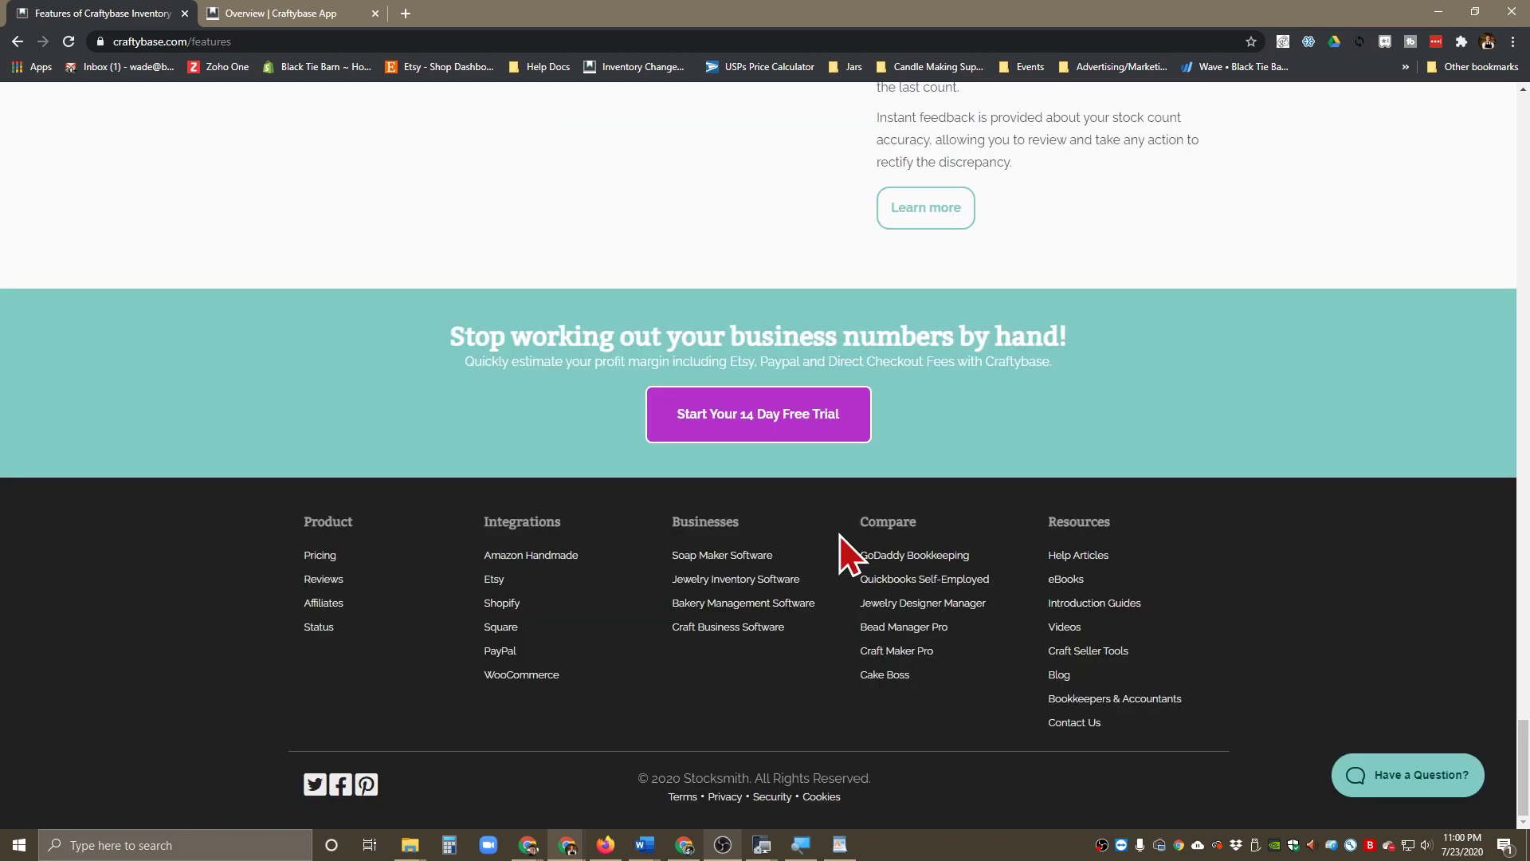
Open the site's Integrations page and review the sales and payment systems it lists
scroll(839, 534, up, 6)
scroll(840, 539, up, 15)
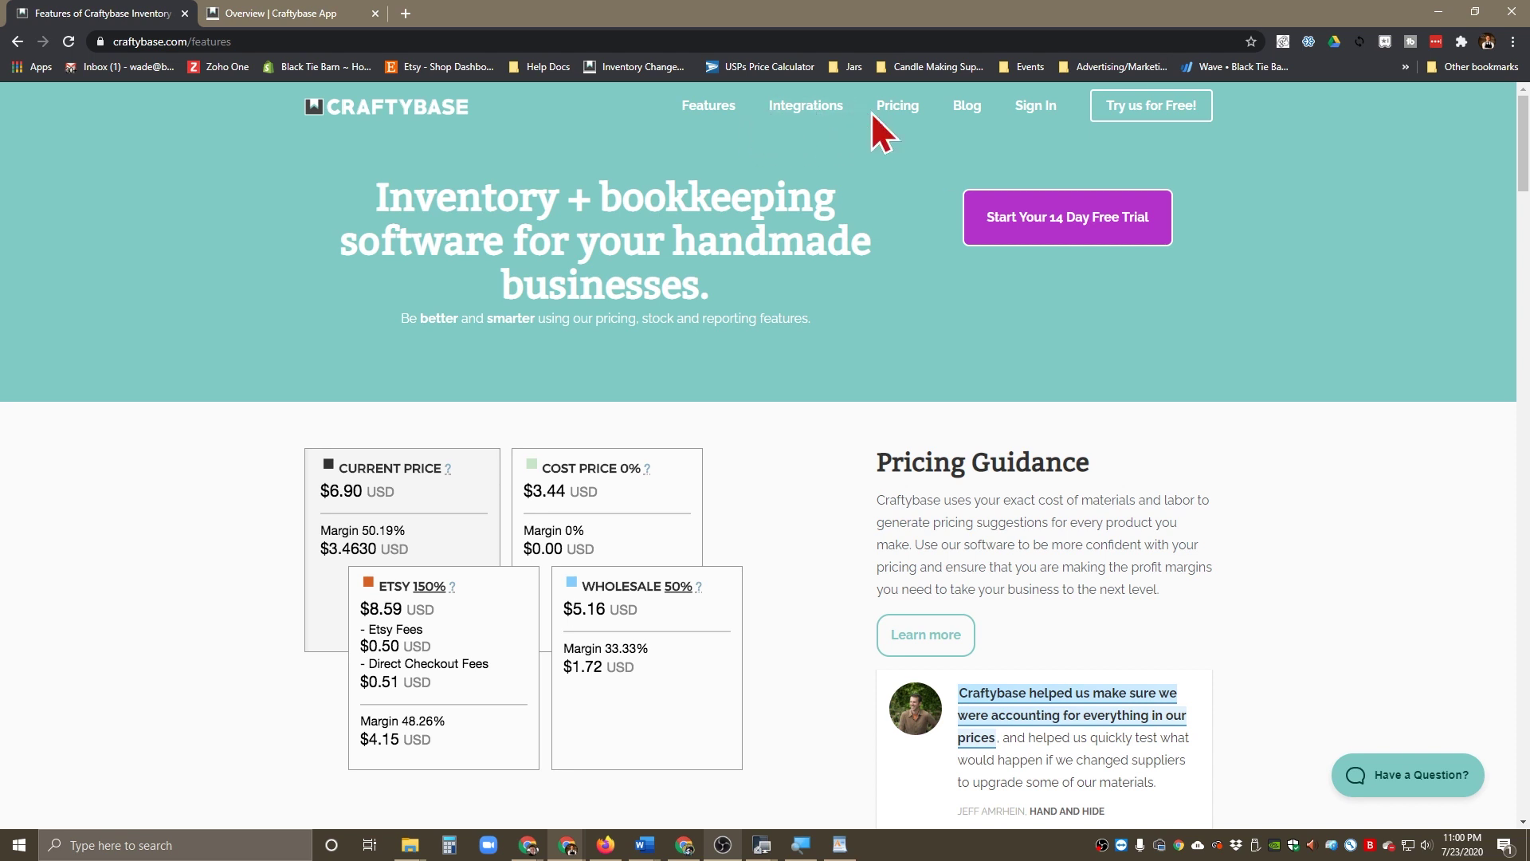
click(797, 111)
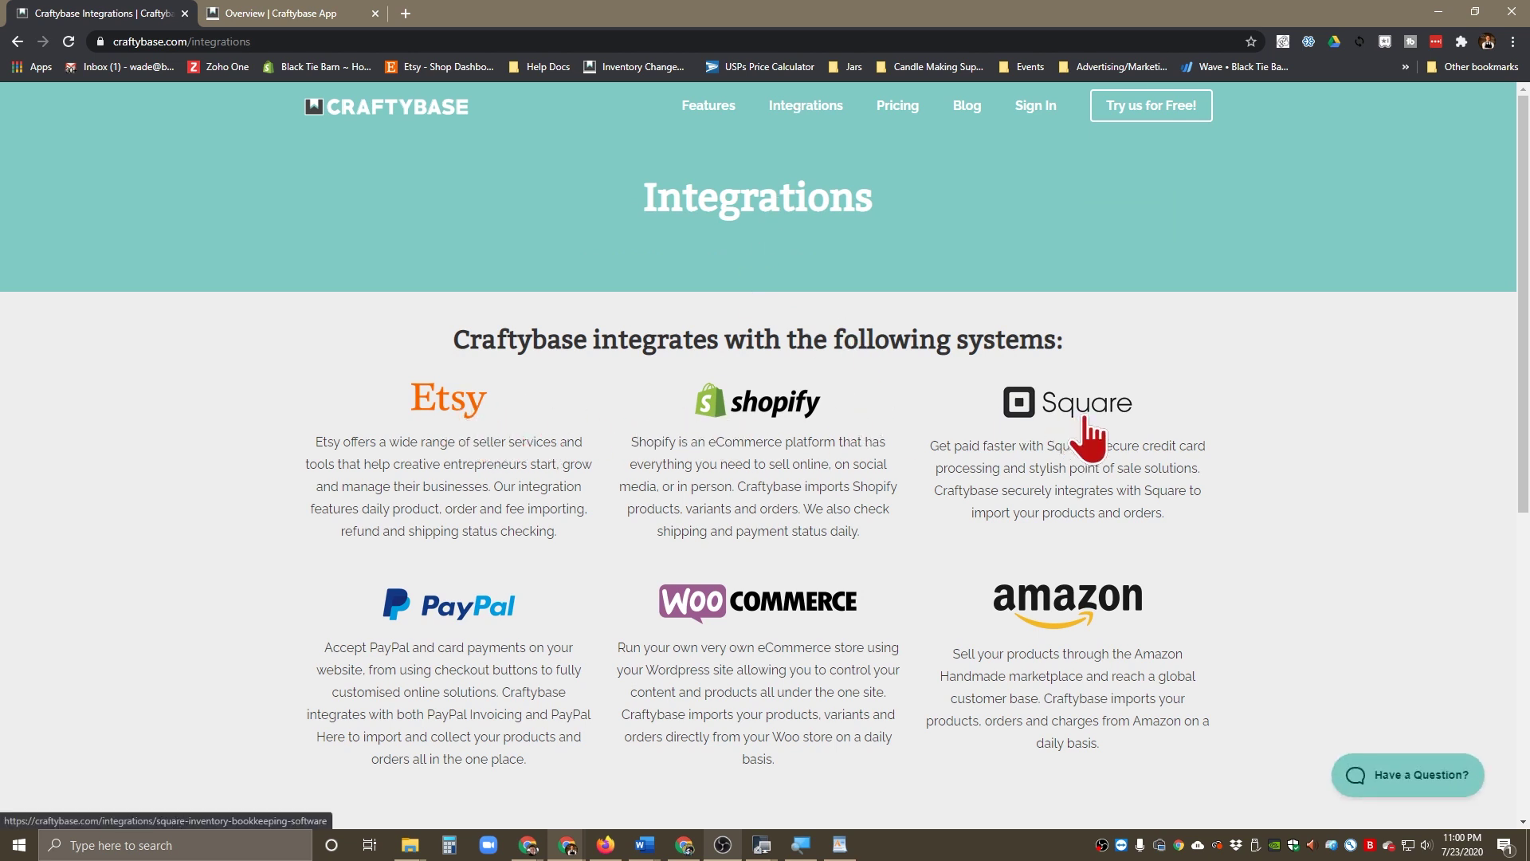
scroll(993, 622, down, 3)
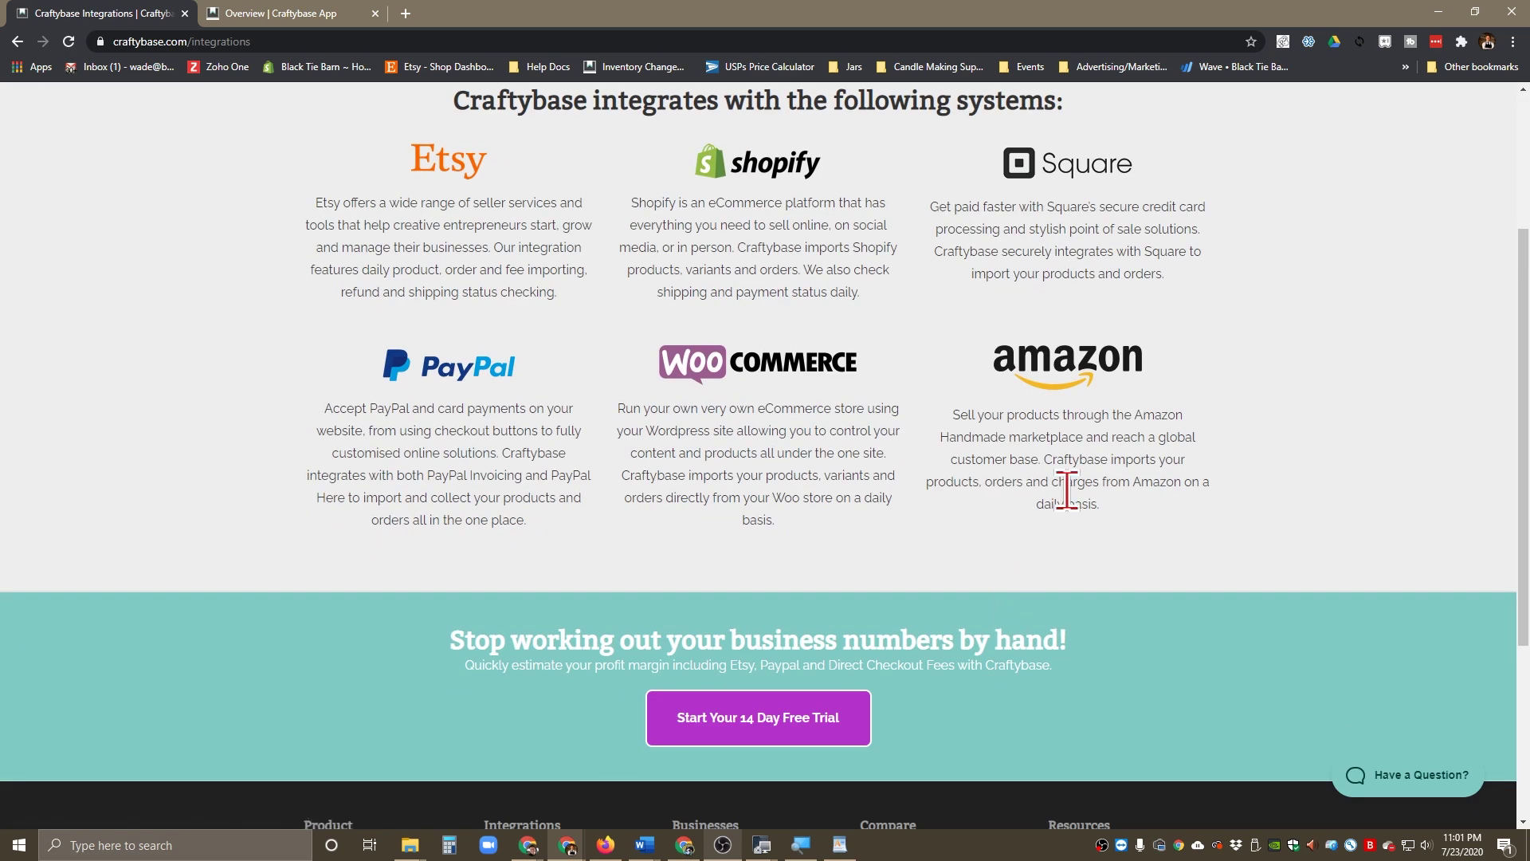
scroll(1085, 472, down, 3)
scroll(1085, 471, up, 5)
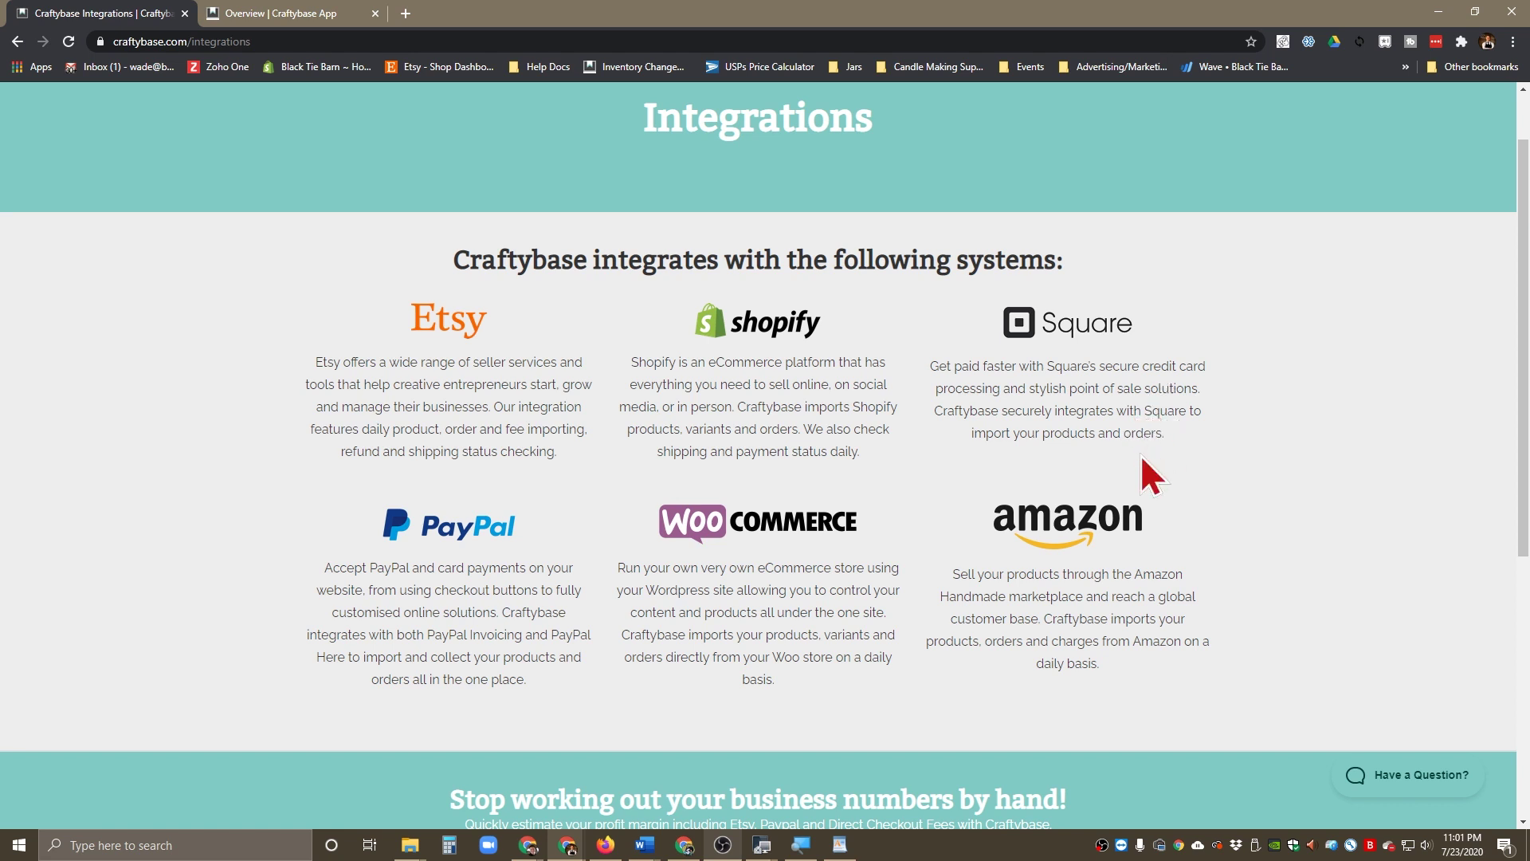
scroll(1007, 620, up, 1)
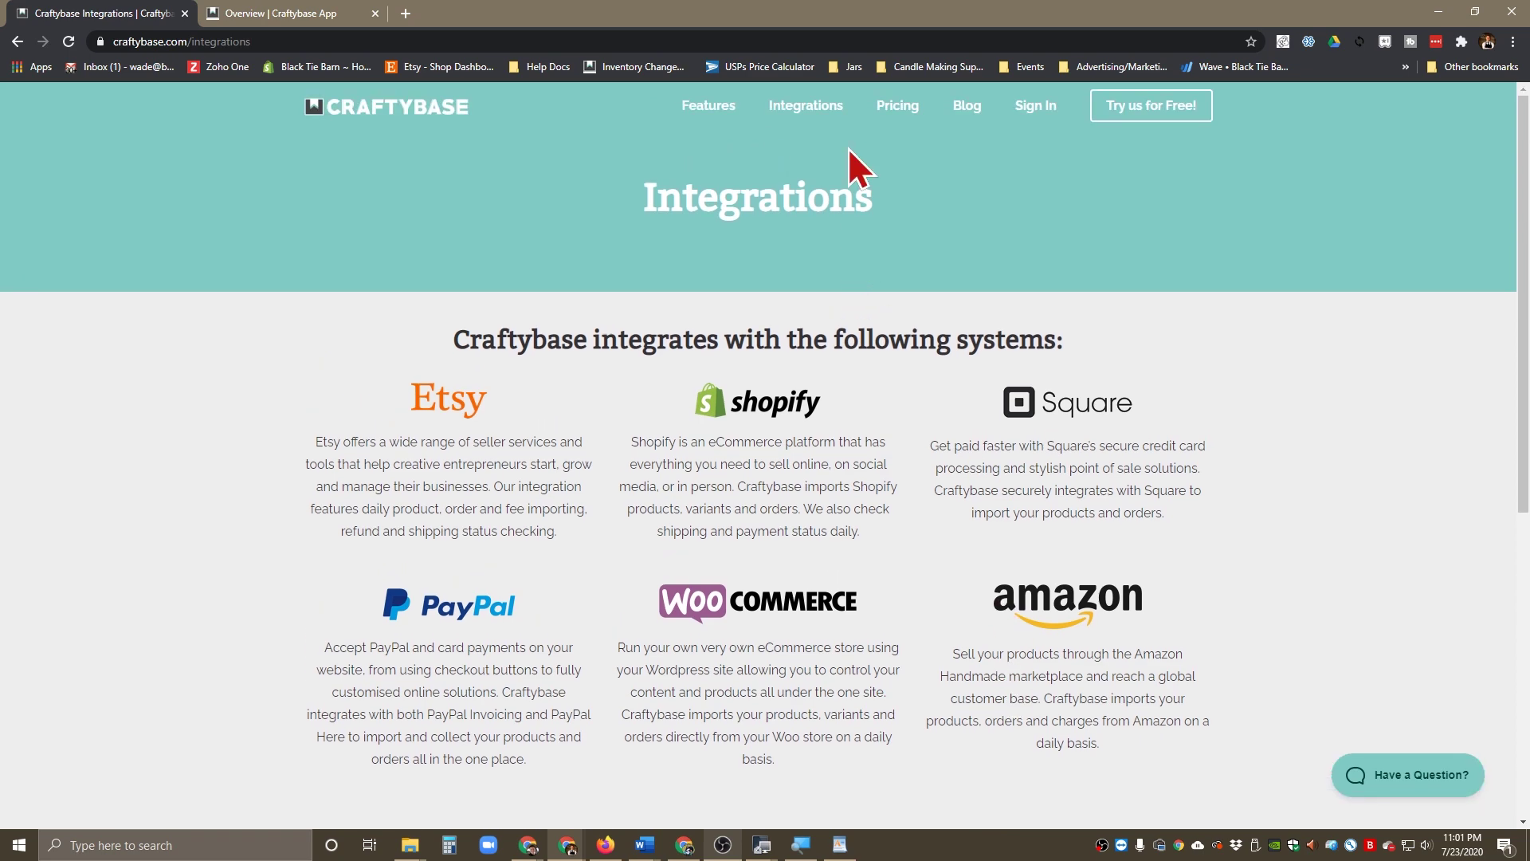
Open the site's Pricing page and compare the Starter, Pro and Studio plans
click(890, 103)
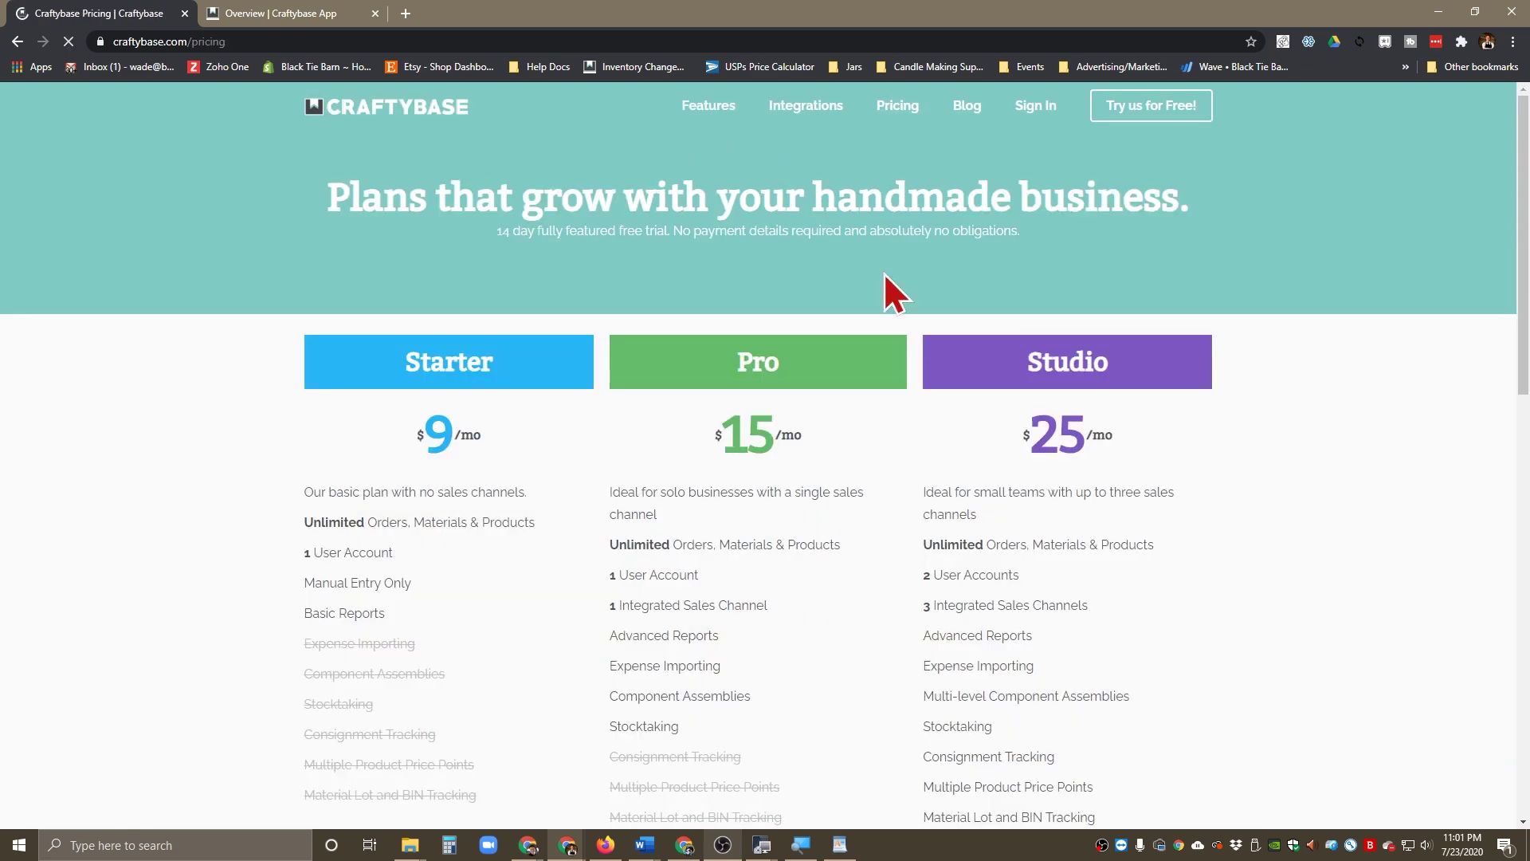
scroll(1321, 351, down, 3)
scroll(1319, 347, down, 3)
scroll(1319, 348, up, 4)
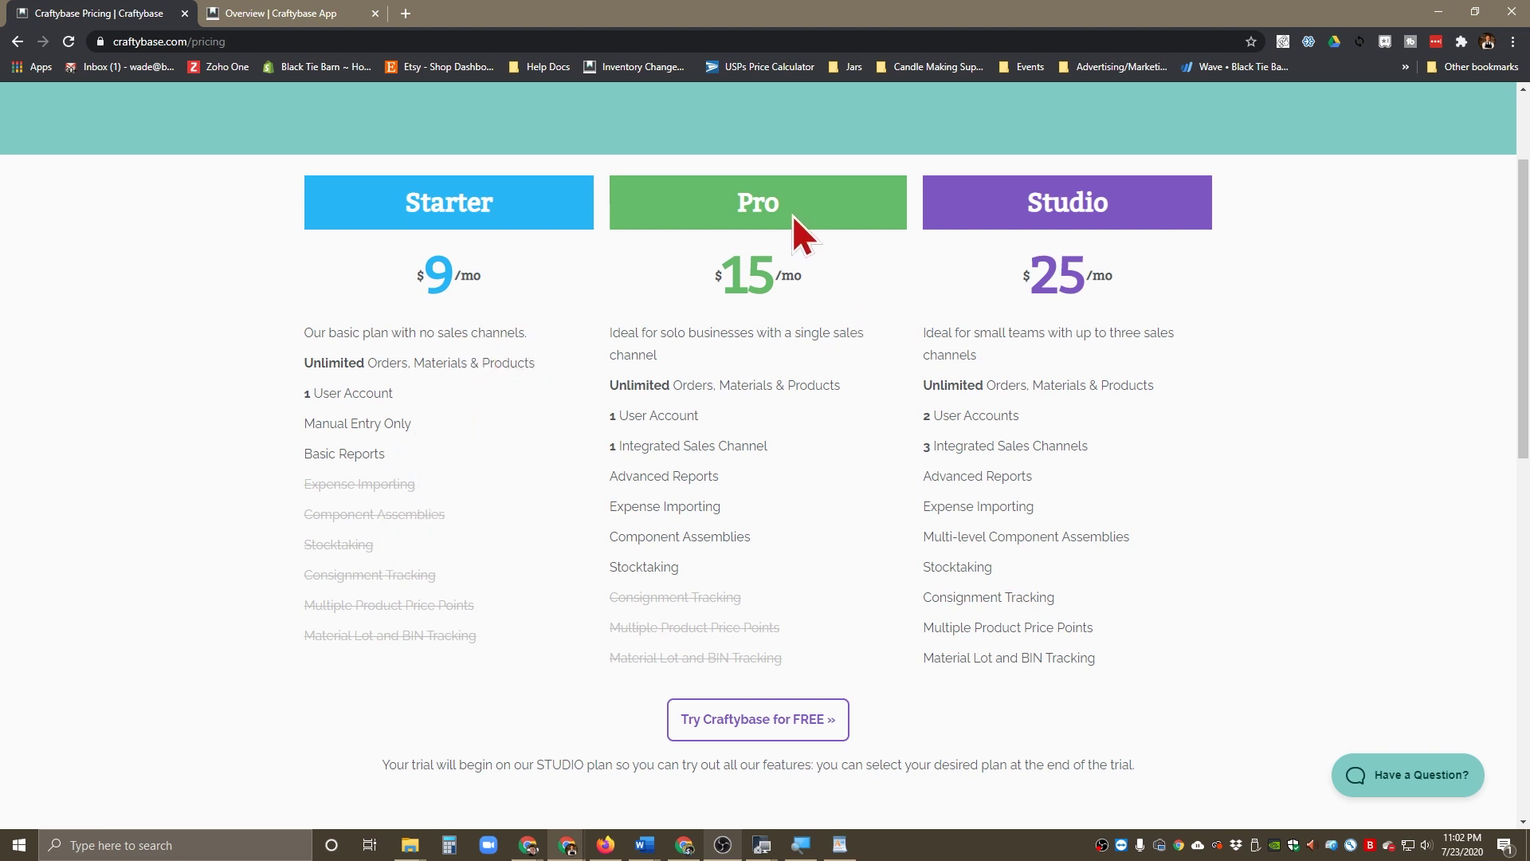
scroll(825, 222, down, 1)
scroll(825, 222, up, 1)
scroll(951, 287, down, 1)
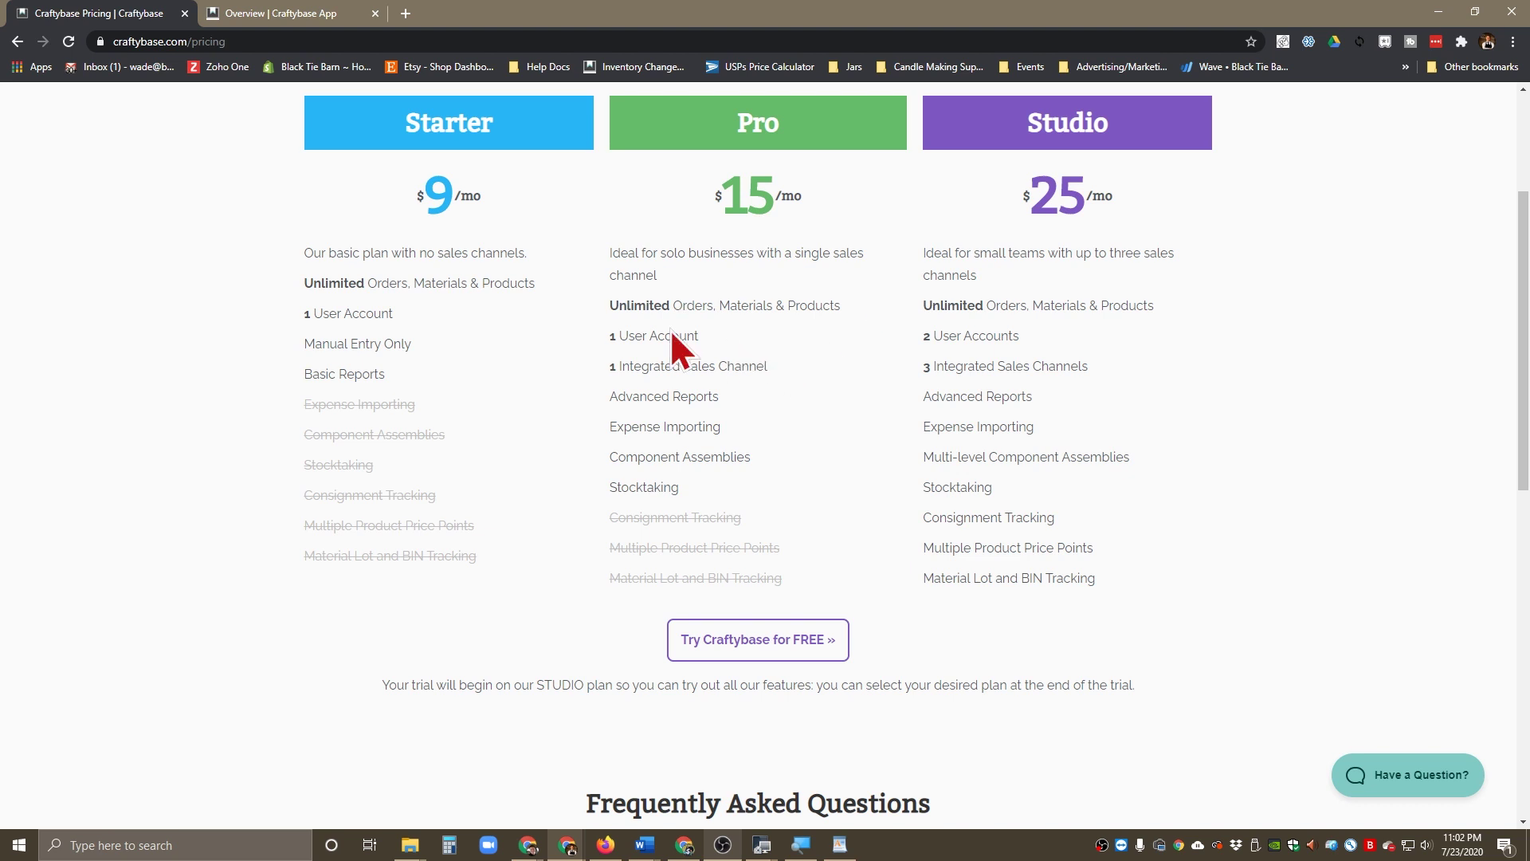
Examine the Pro plan's features, highlighting its unlimited orders and materials entry and its integrated sales channel entry
drag(619, 305, 784, 307)
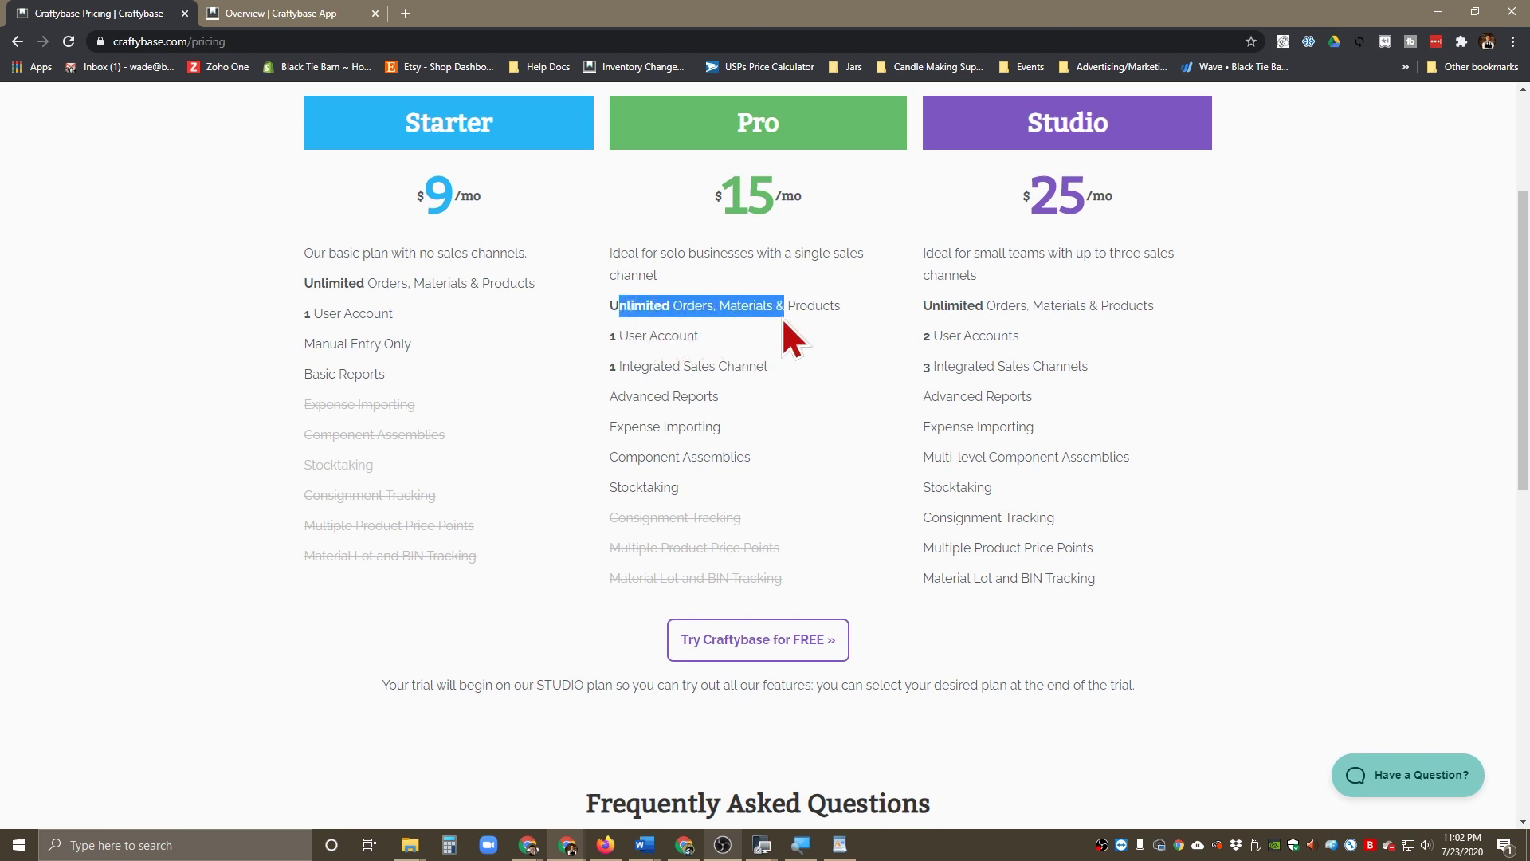
click(802, 346)
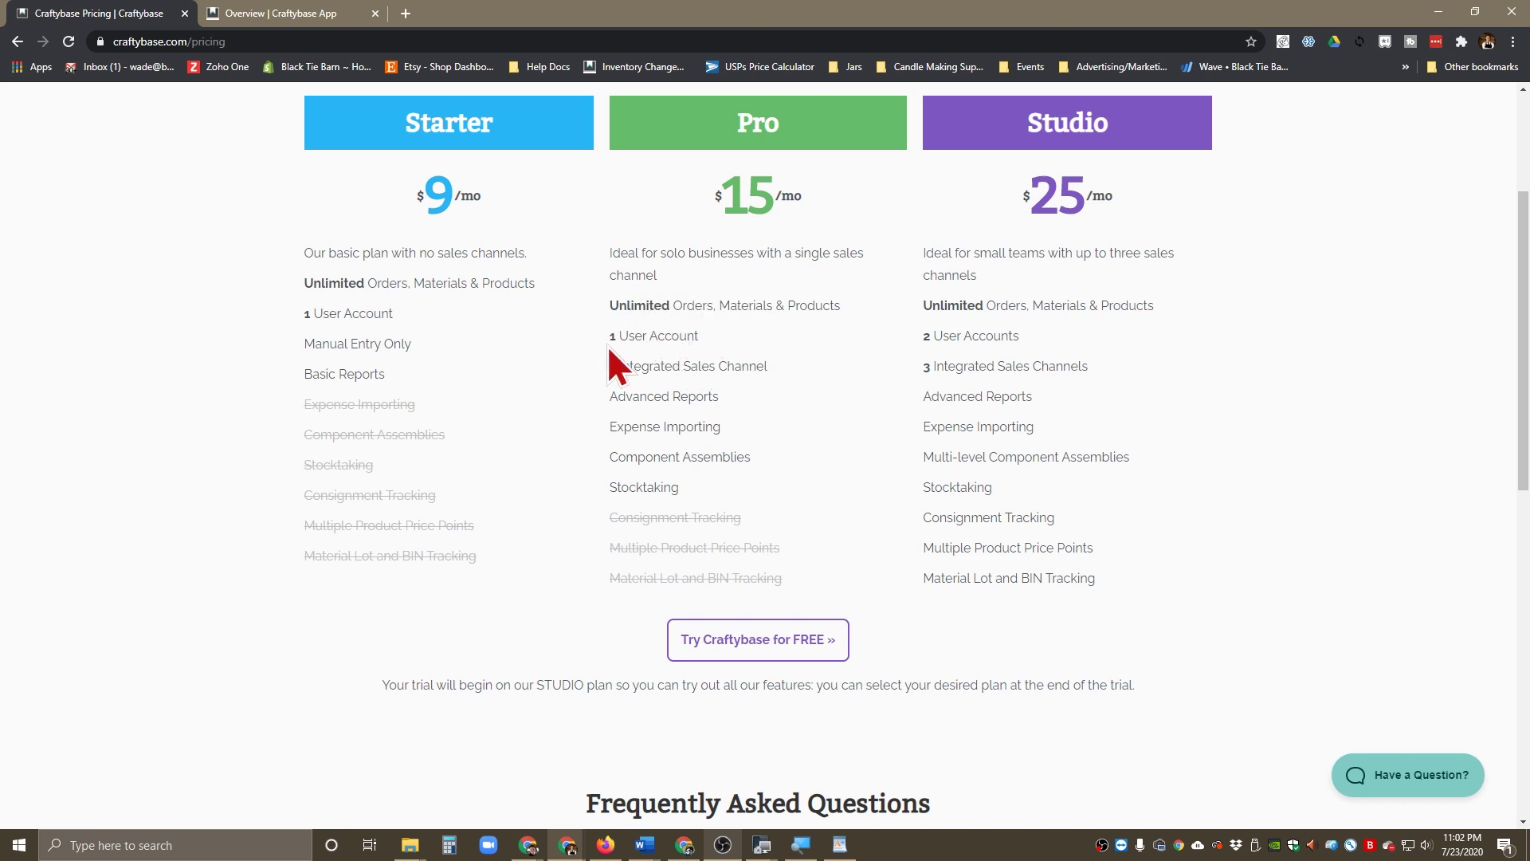
drag(618, 366, 781, 375)
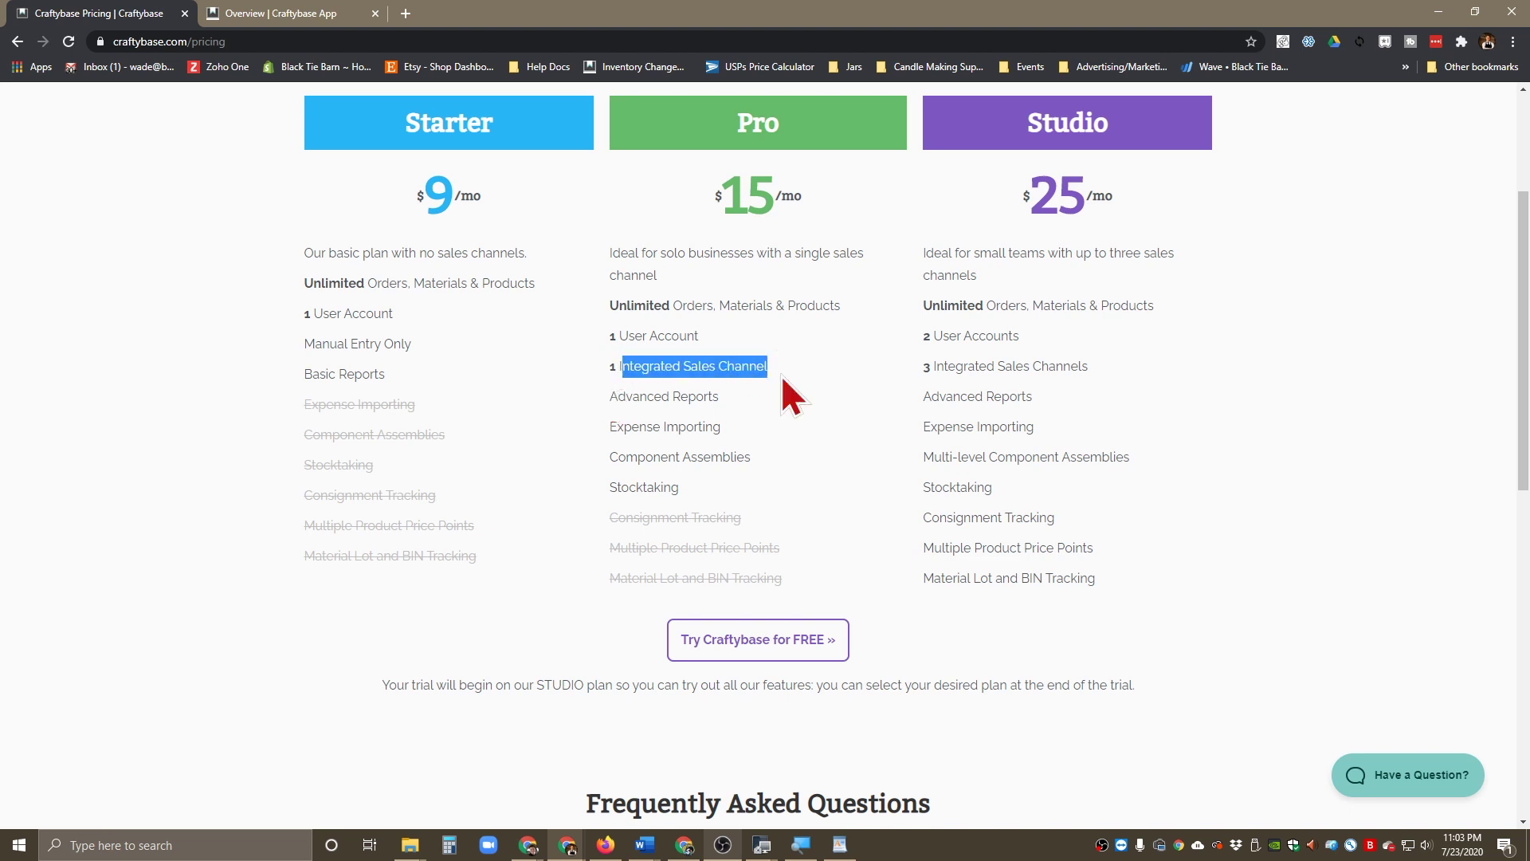
click(796, 385)
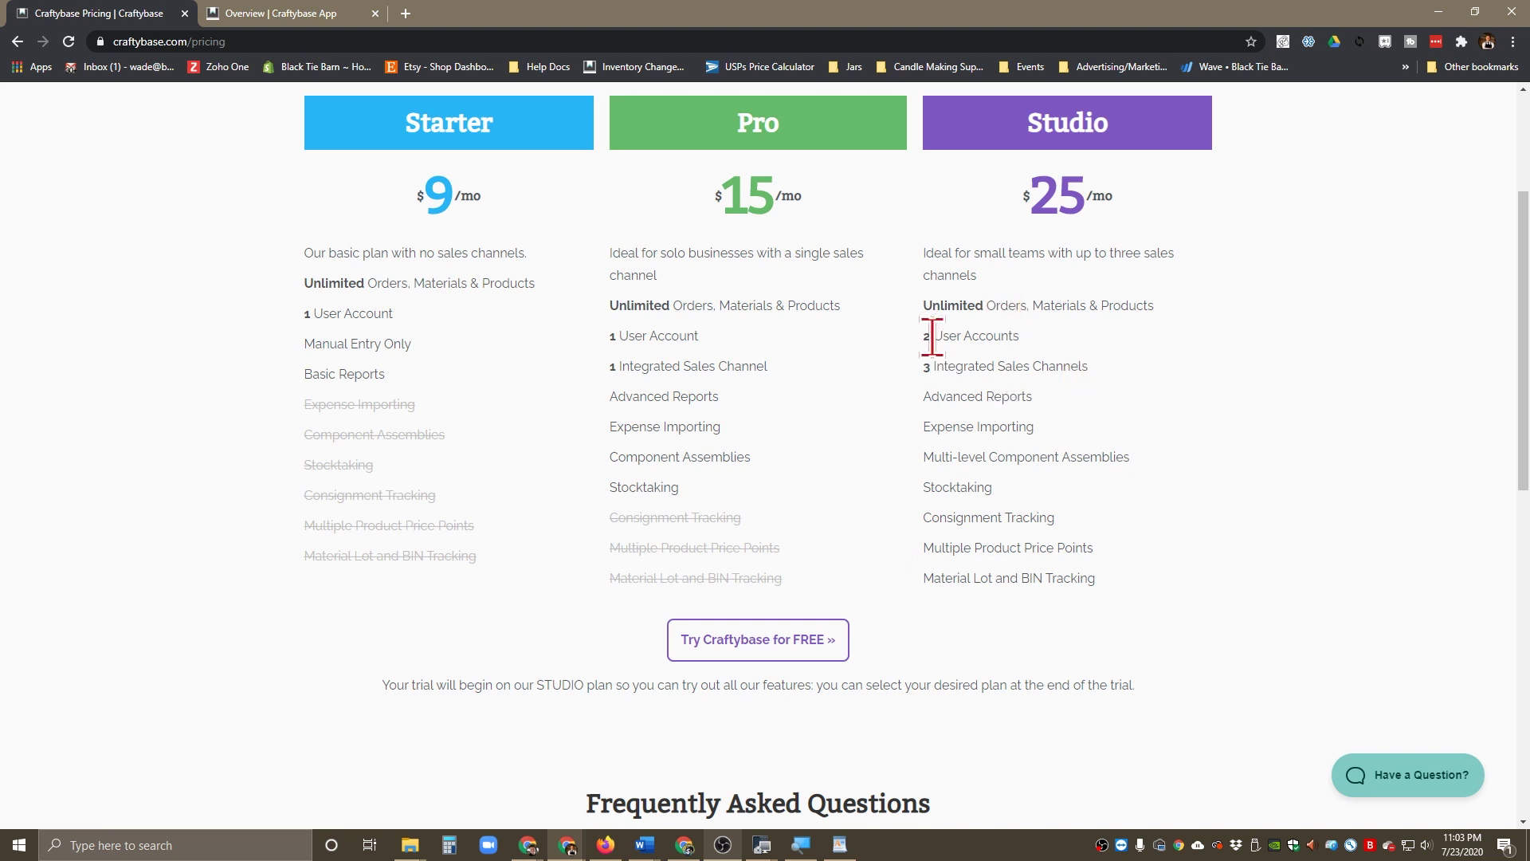
Examine the Studio plan's features, highlighting its user accounts, integrated sales channels and Consignment Tracking entries
drag(922, 336, 1023, 337)
click(1179, 384)
drag(951, 307, 1118, 363)
click(1144, 364)
drag(968, 360, 1093, 365)
click(1120, 380)
drag(942, 517, 1067, 525)
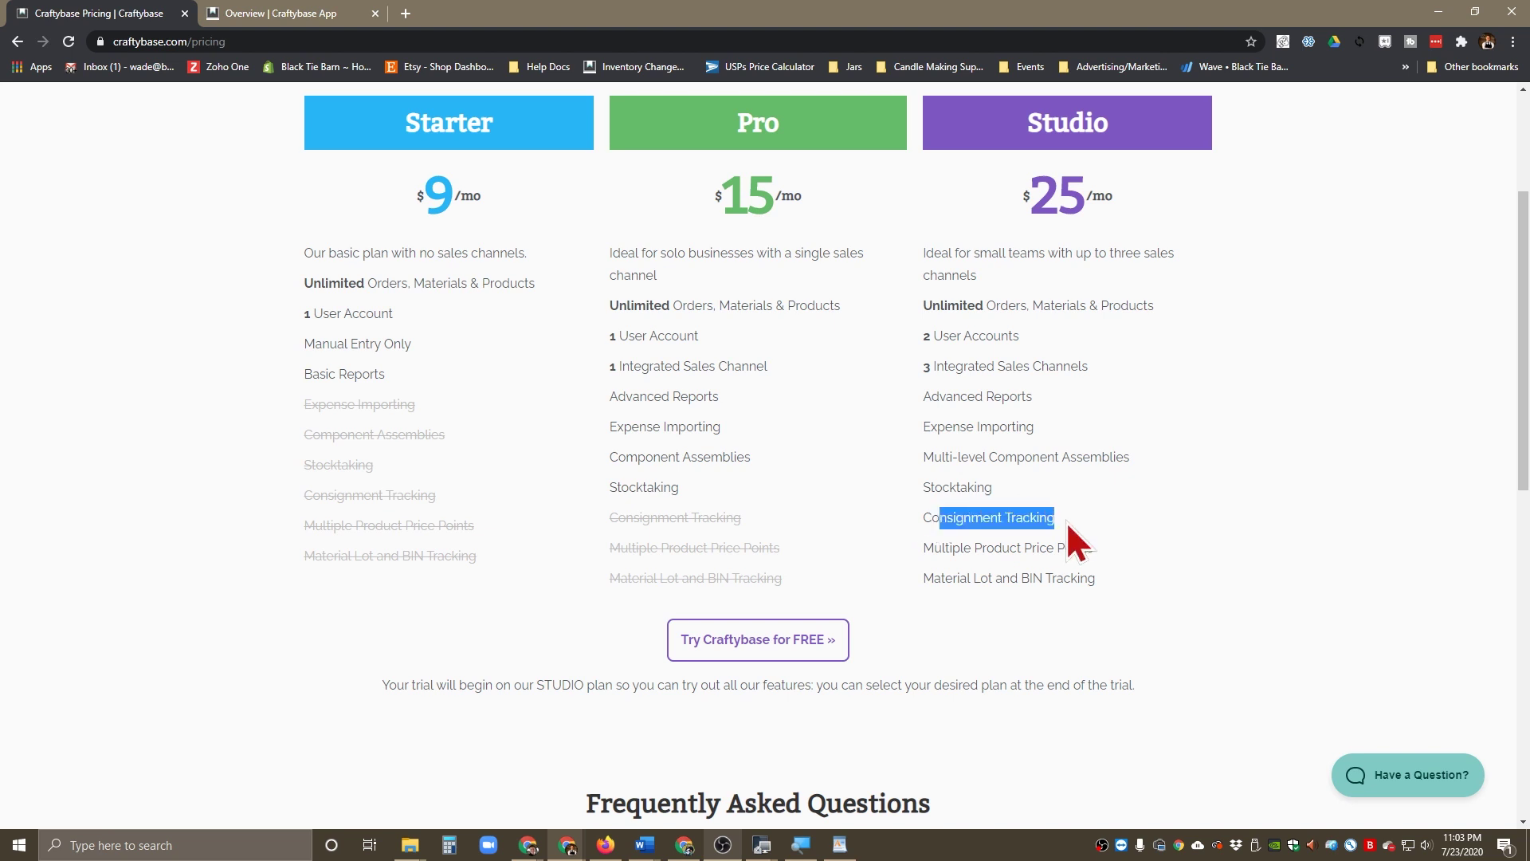
Examine the Studio plan's Multiple Product Price Points entry, highlighting its text
click(1089, 518)
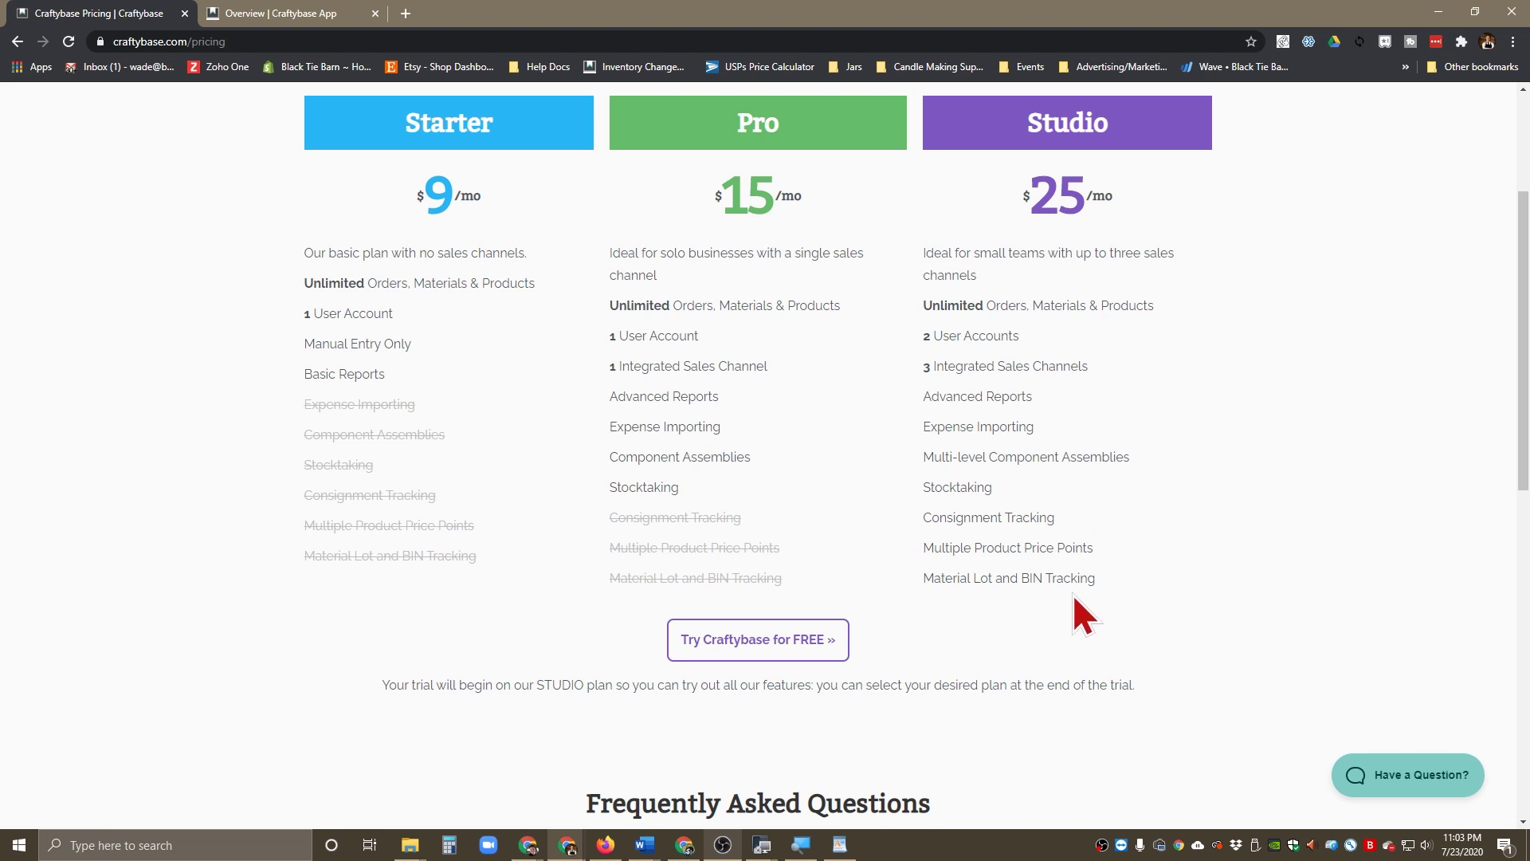
drag(961, 547, 1070, 541)
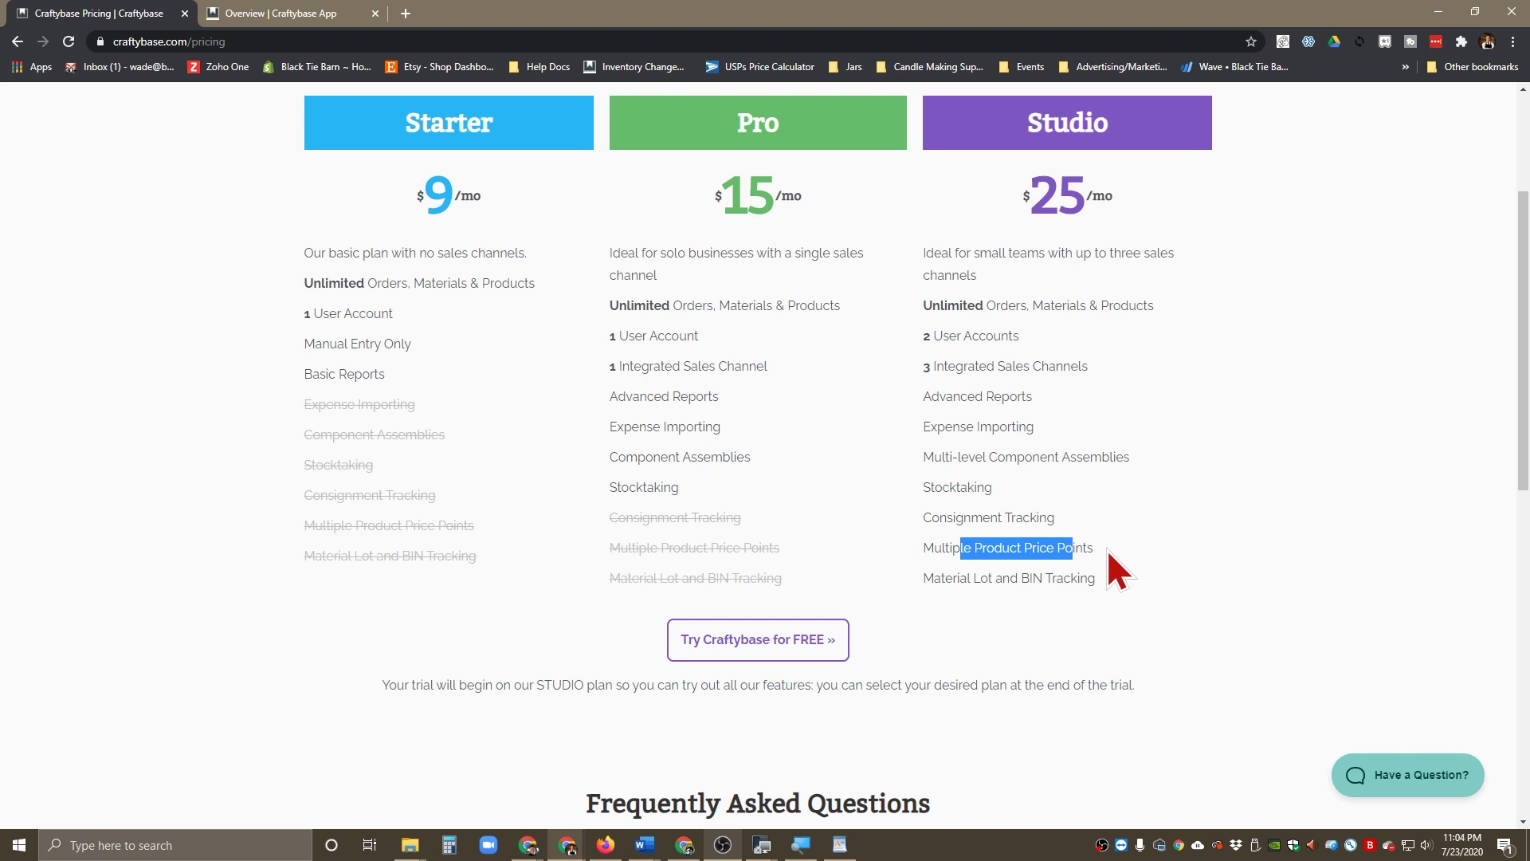
click(1101, 535)
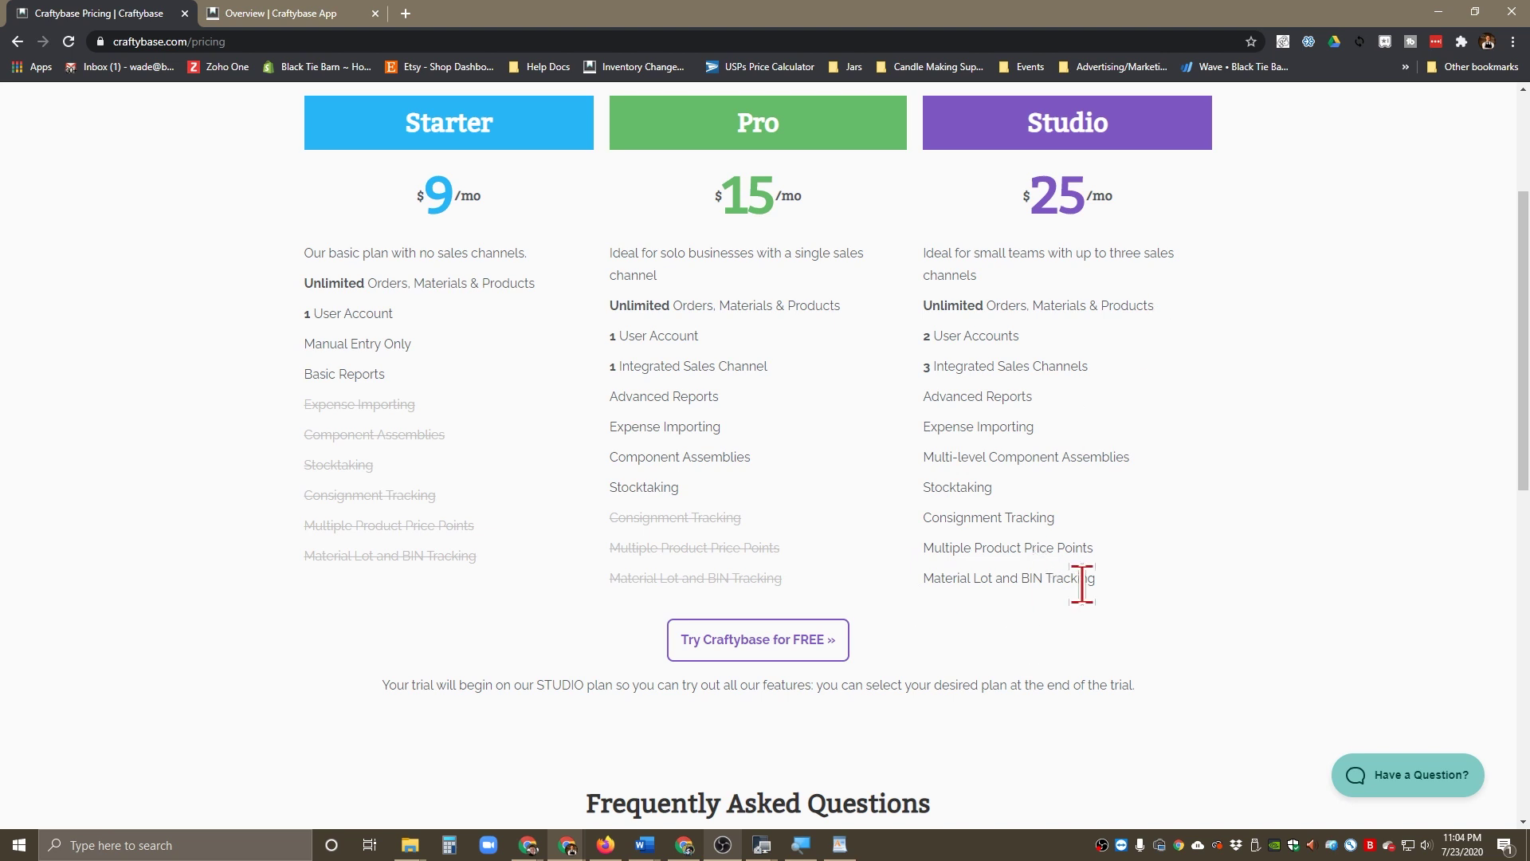
Compare the complete Starter, Pro and Studio feature lists again and skim the Pricing page's remaining content
scroll(1062, 376, up, 3)
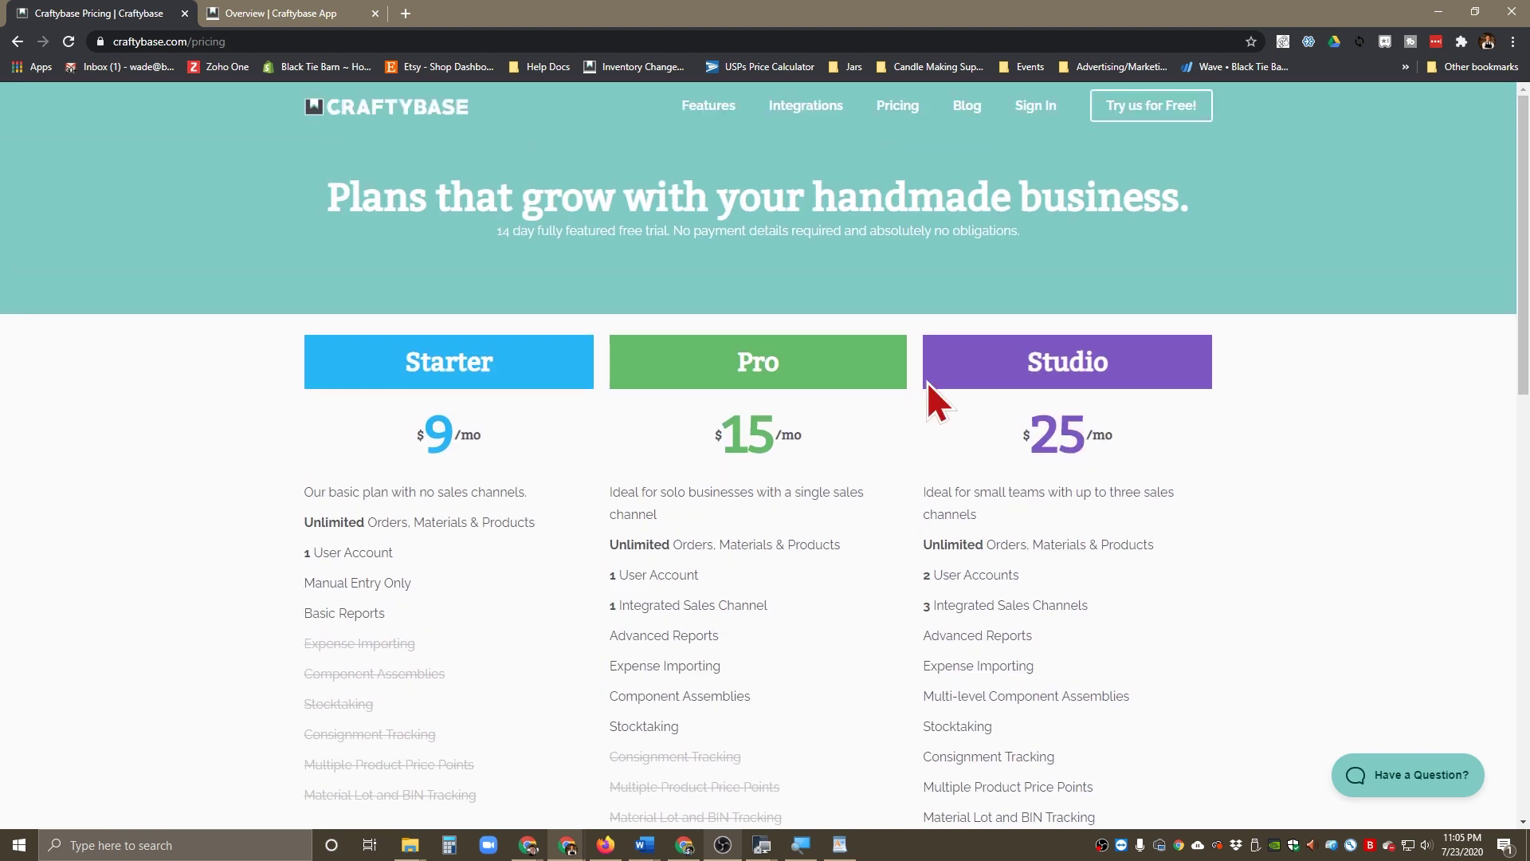
scroll(929, 384, down, 2)
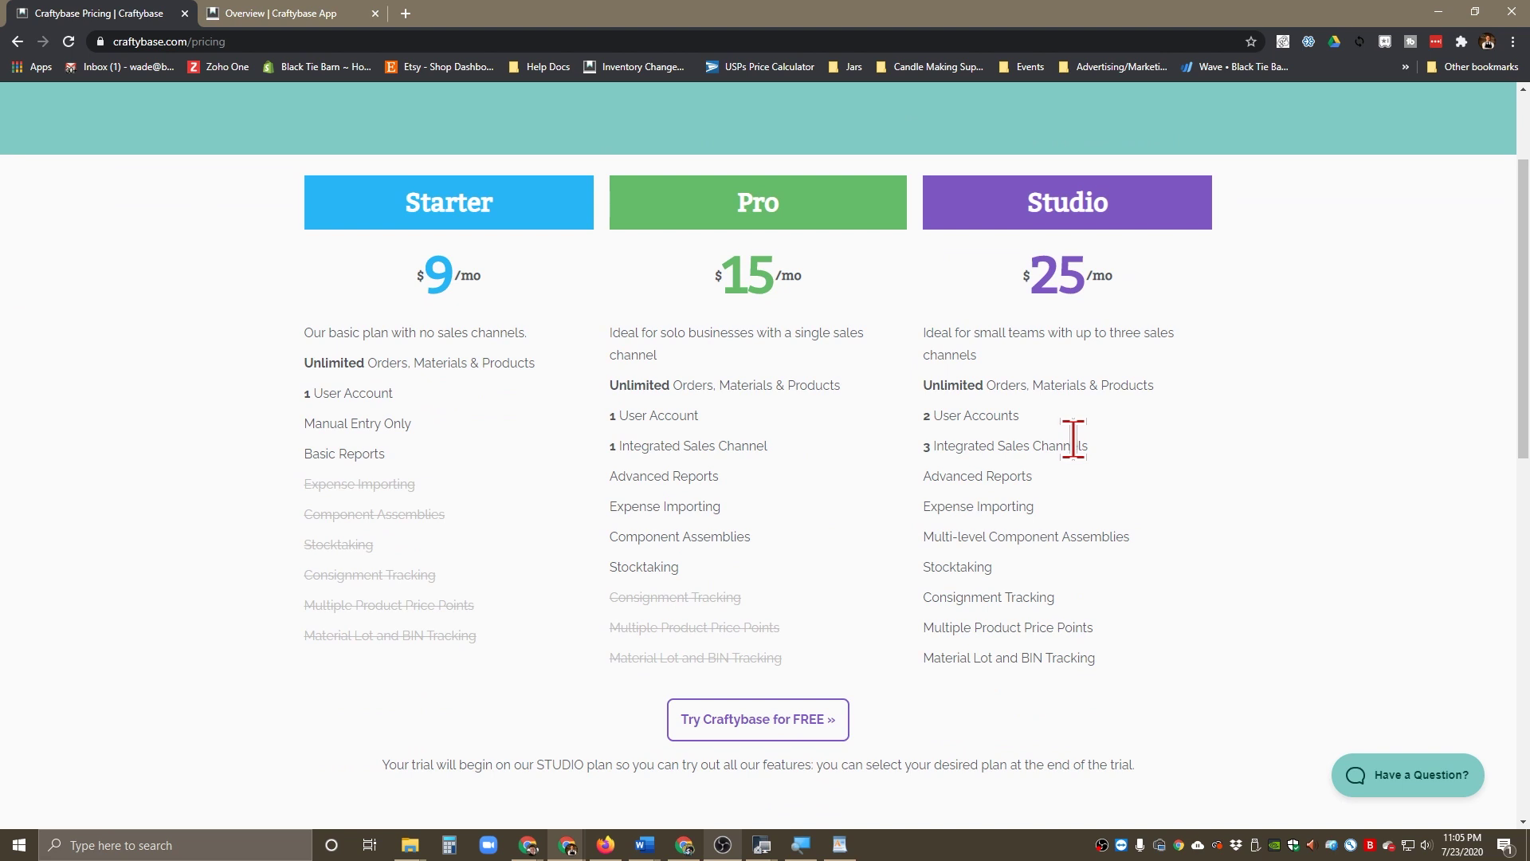
scroll(1074, 440, down, 2)
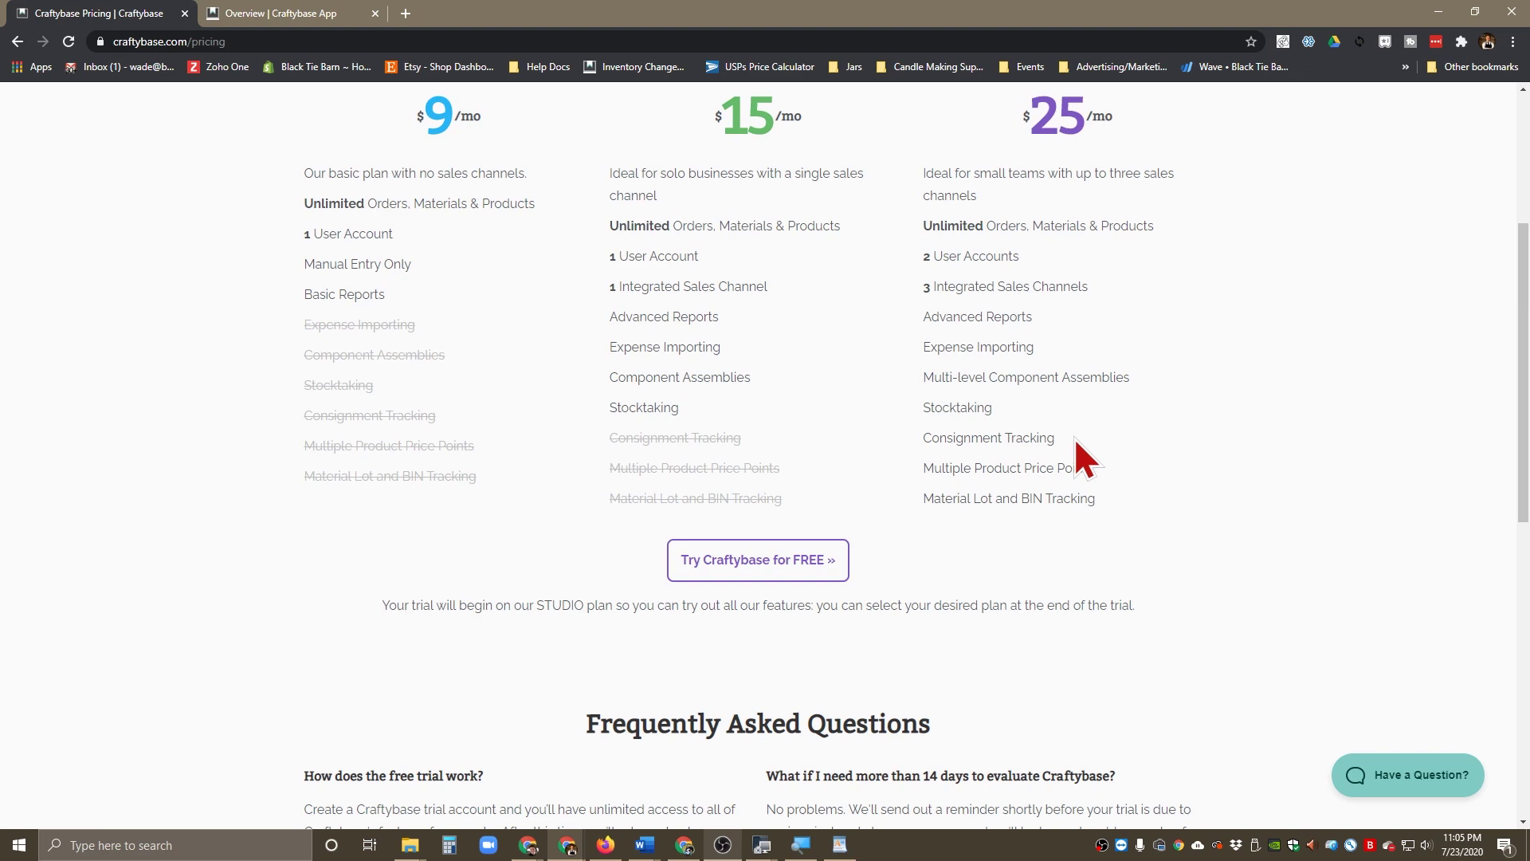
scroll(1083, 438, up, 4)
scroll(1092, 351, down, 10)
scroll(1099, 369, up, 10)
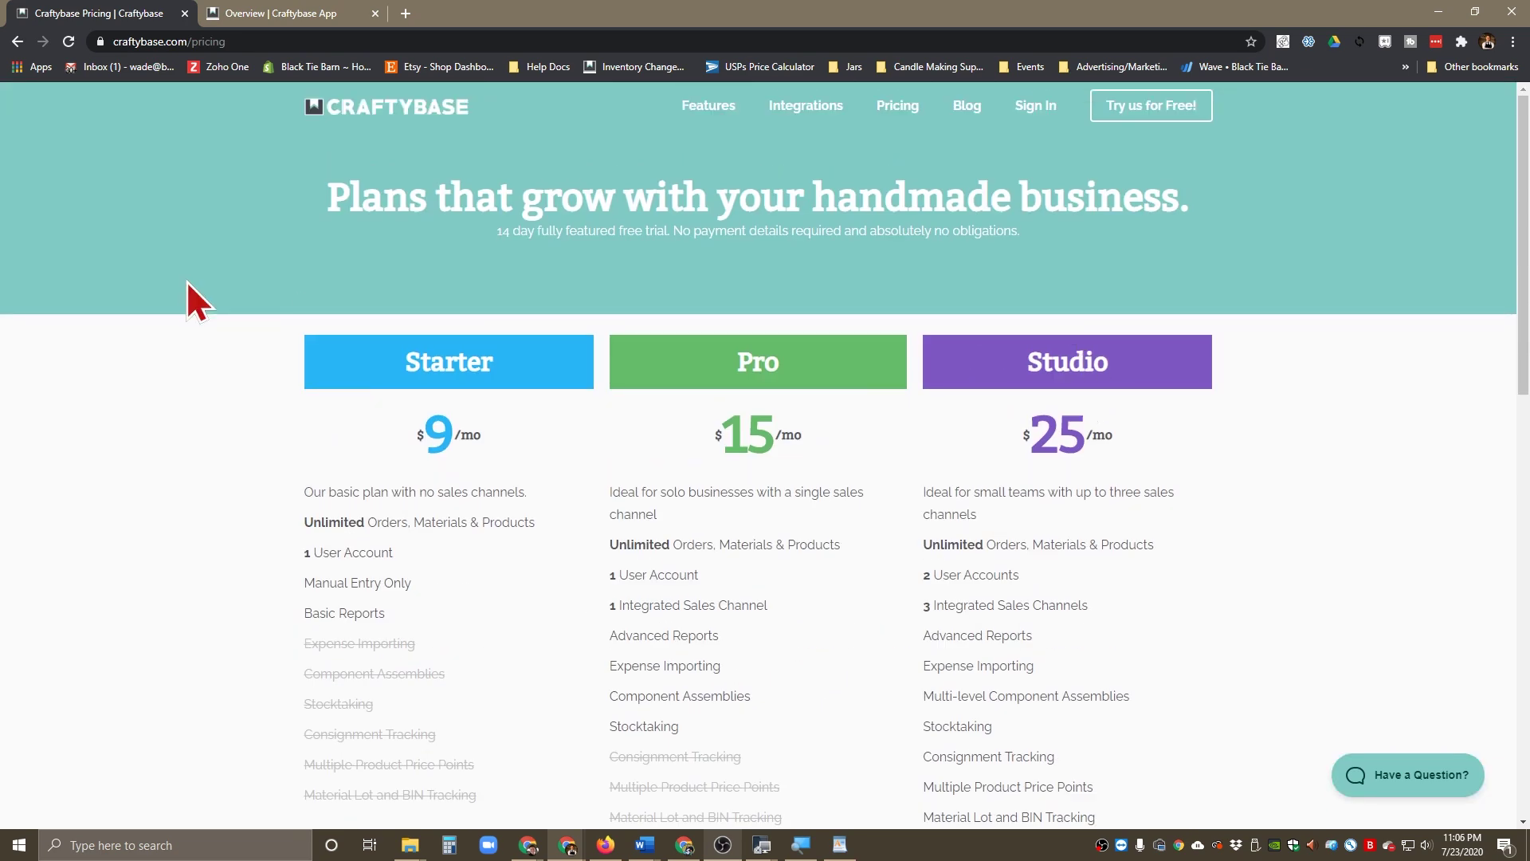
Switch to the Craftybase app's Overview dashboard and show the Orders chart for the year 2020
click(298, 11)
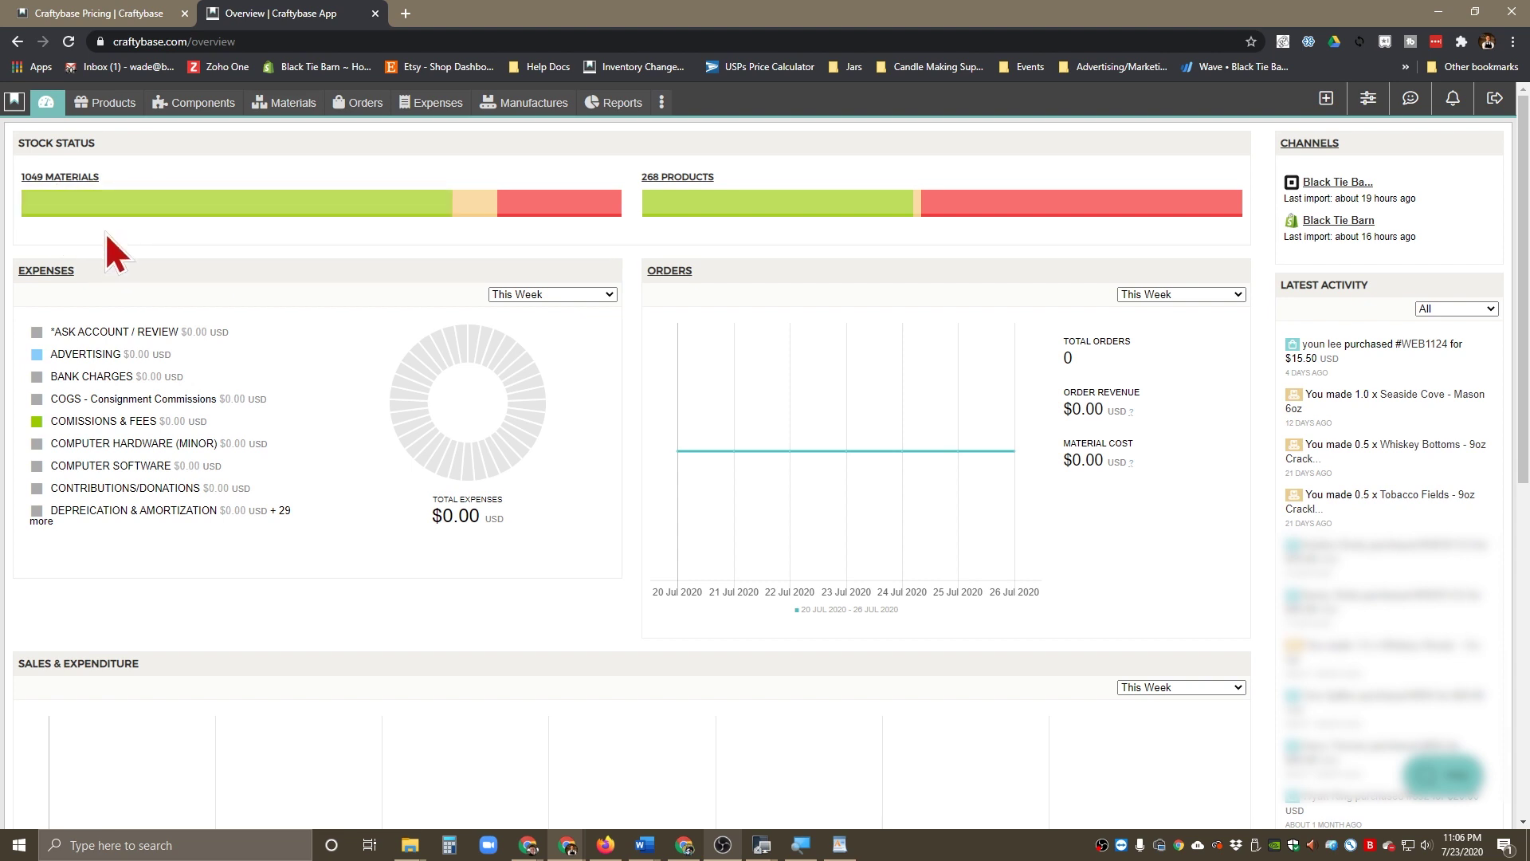
mouse_move(1153, 207)
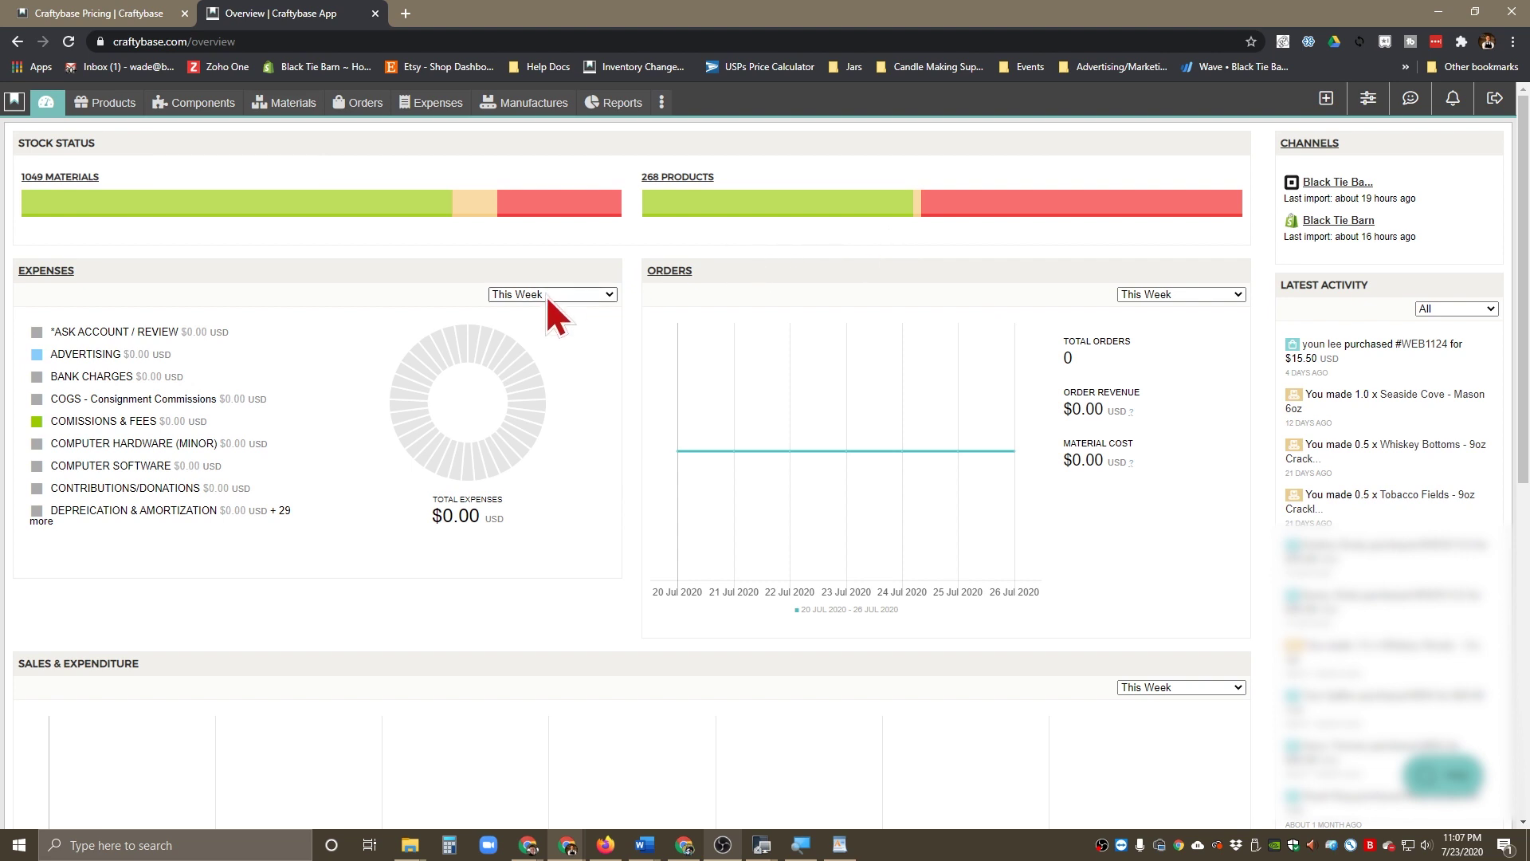
scroll(337, 371, down, 1)
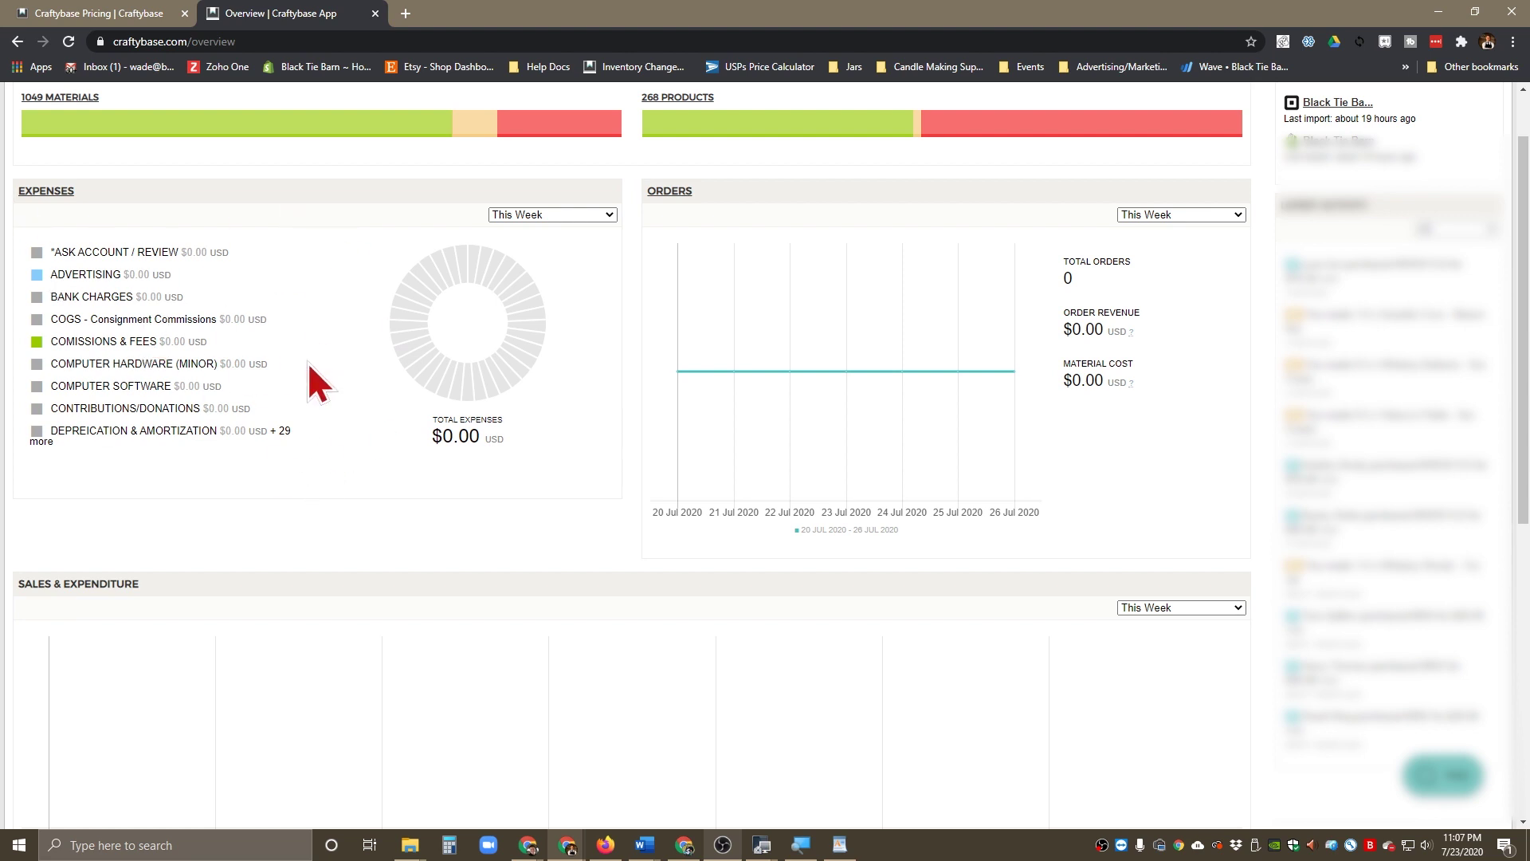
click(1164, 214)
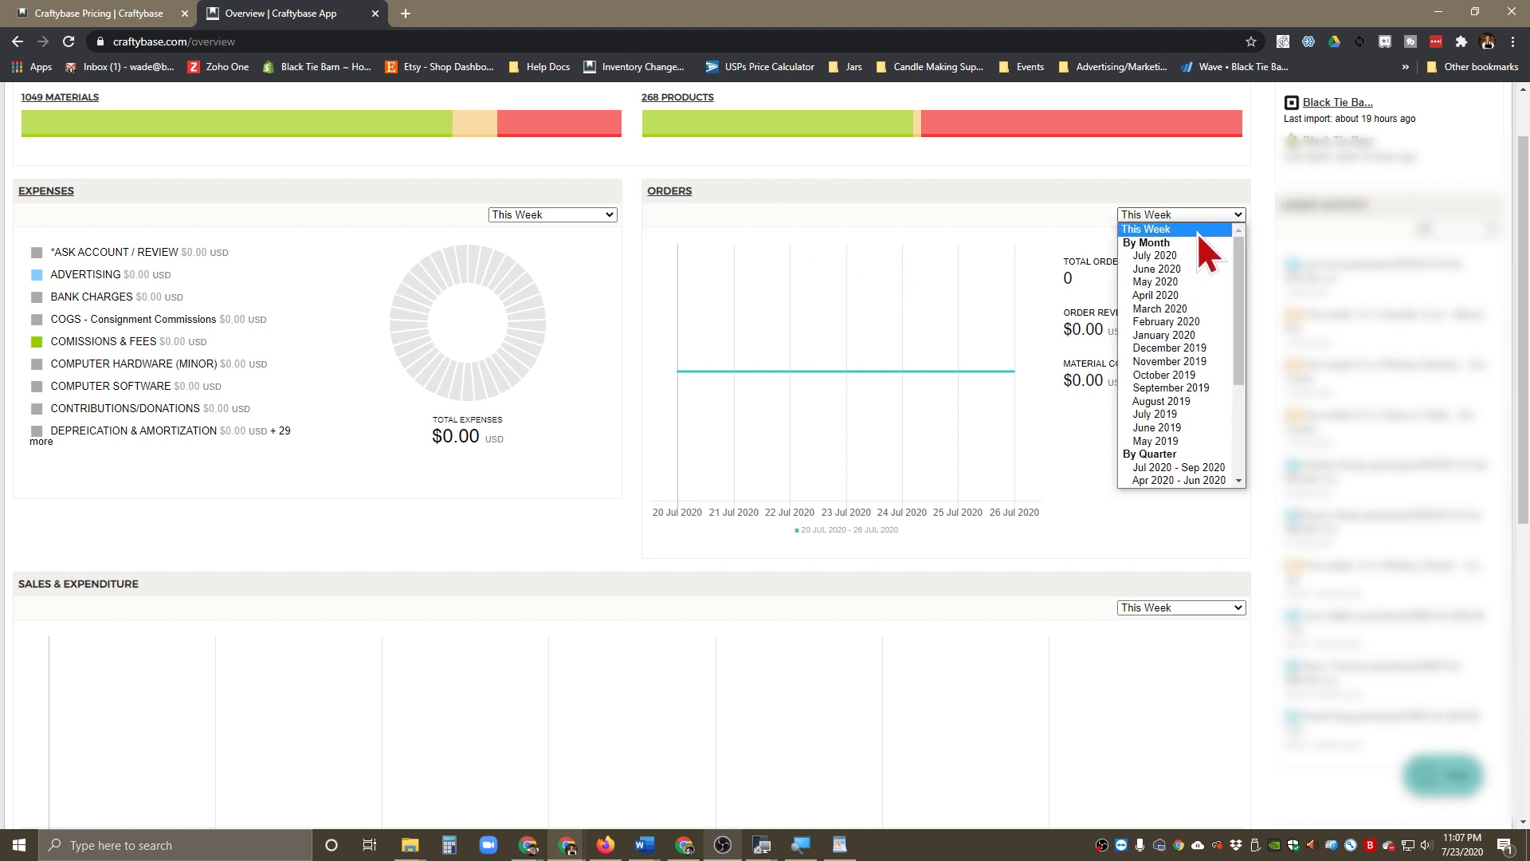
scroll(1191, 335, down, 3)
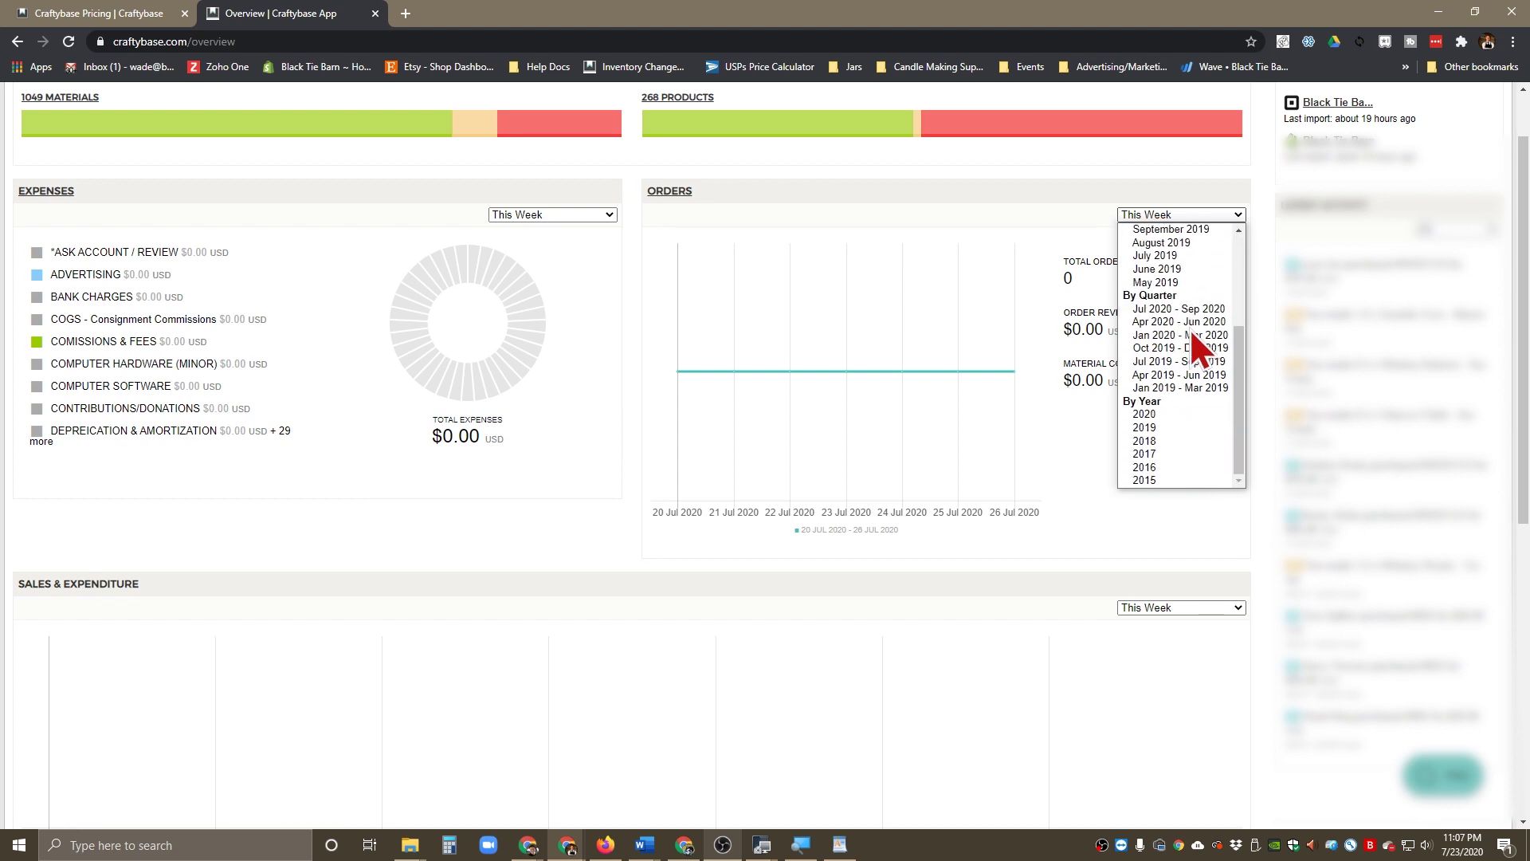
click(1150, 412)
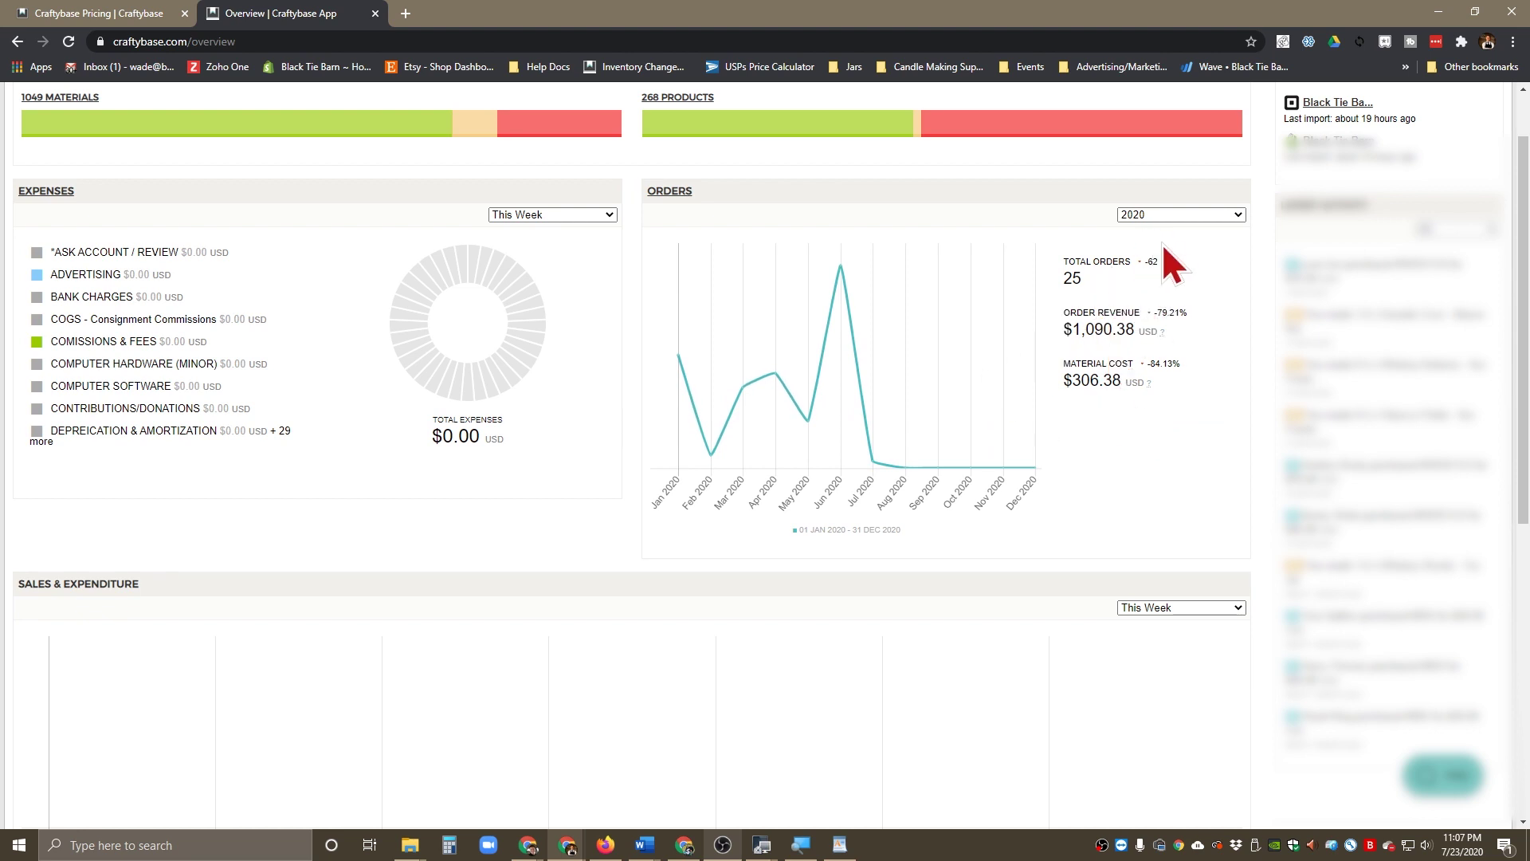
click(1157, 215)
click(1024, 149)
Review the dashboard's Sales & Expenditure and Manufactures sections and the options for adding new records
scroll(834, 433, down, 4)
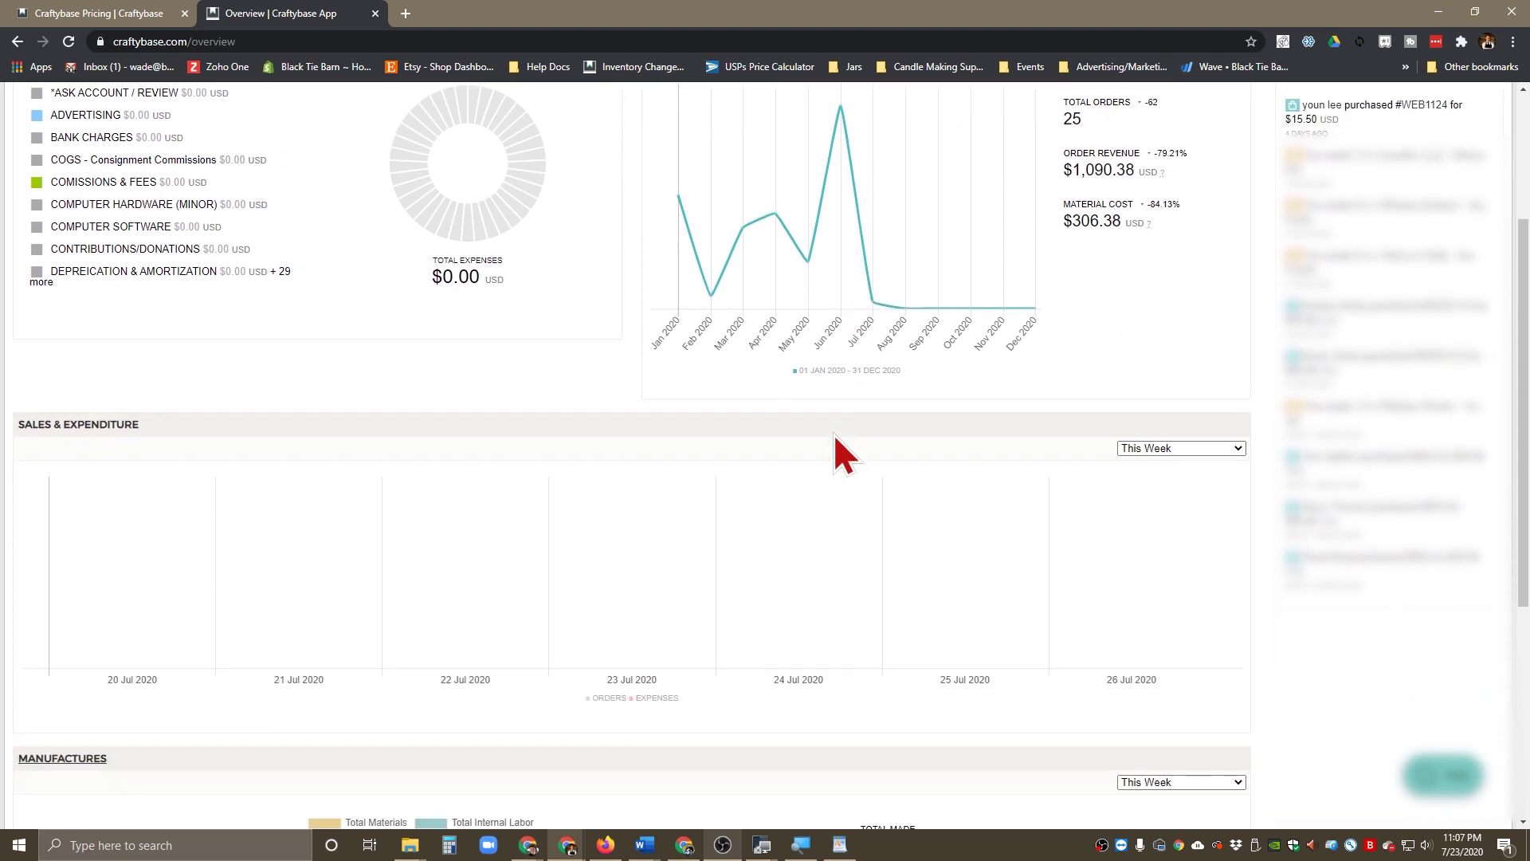
scroll(834, 433, down, 2)
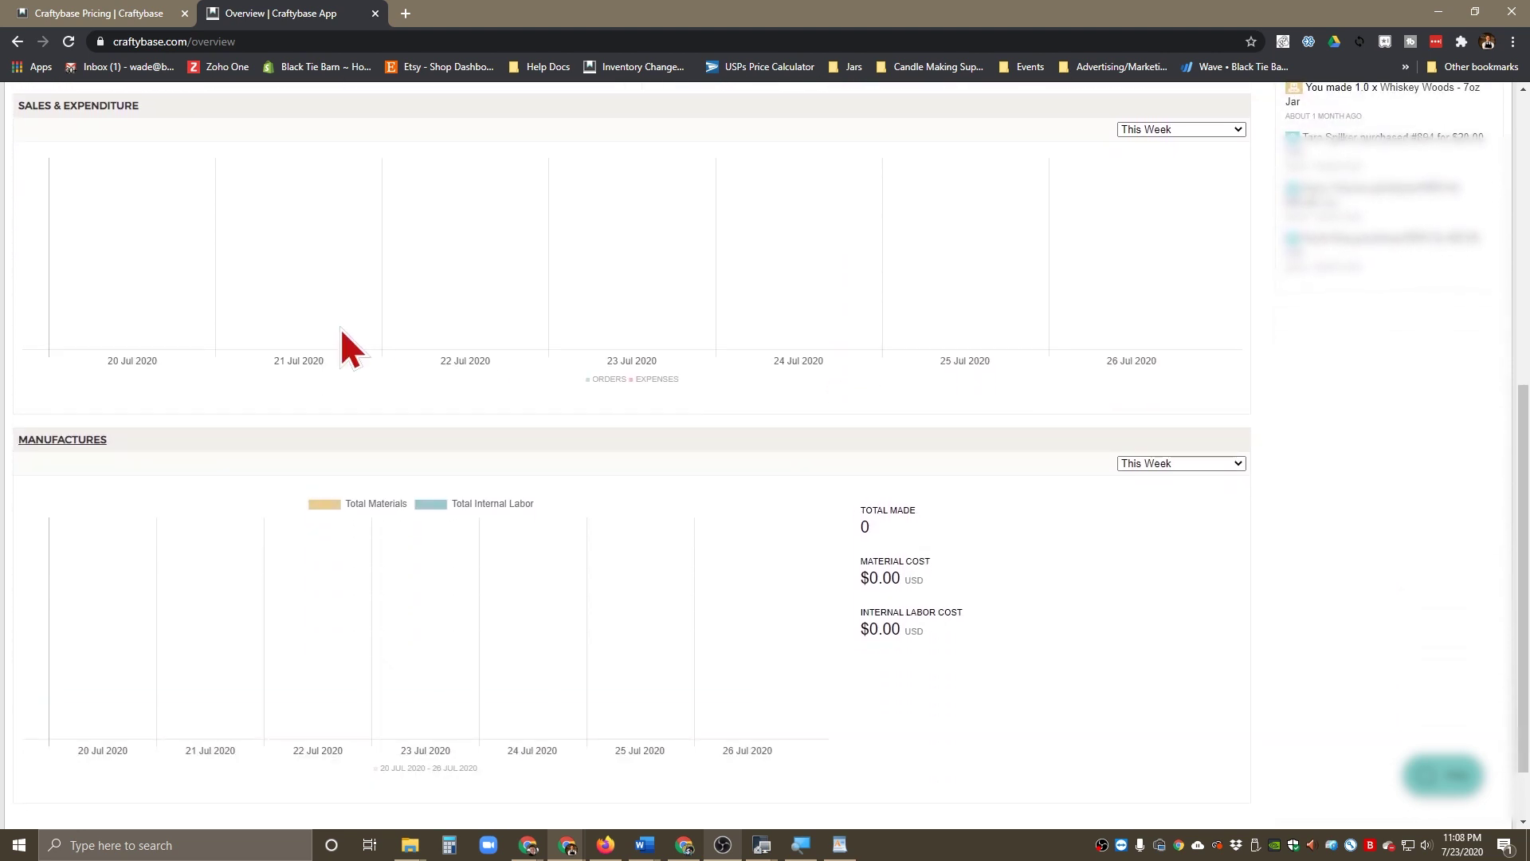
scroll(917, 507, down, 1)
scroll(916, 502, up, 8)
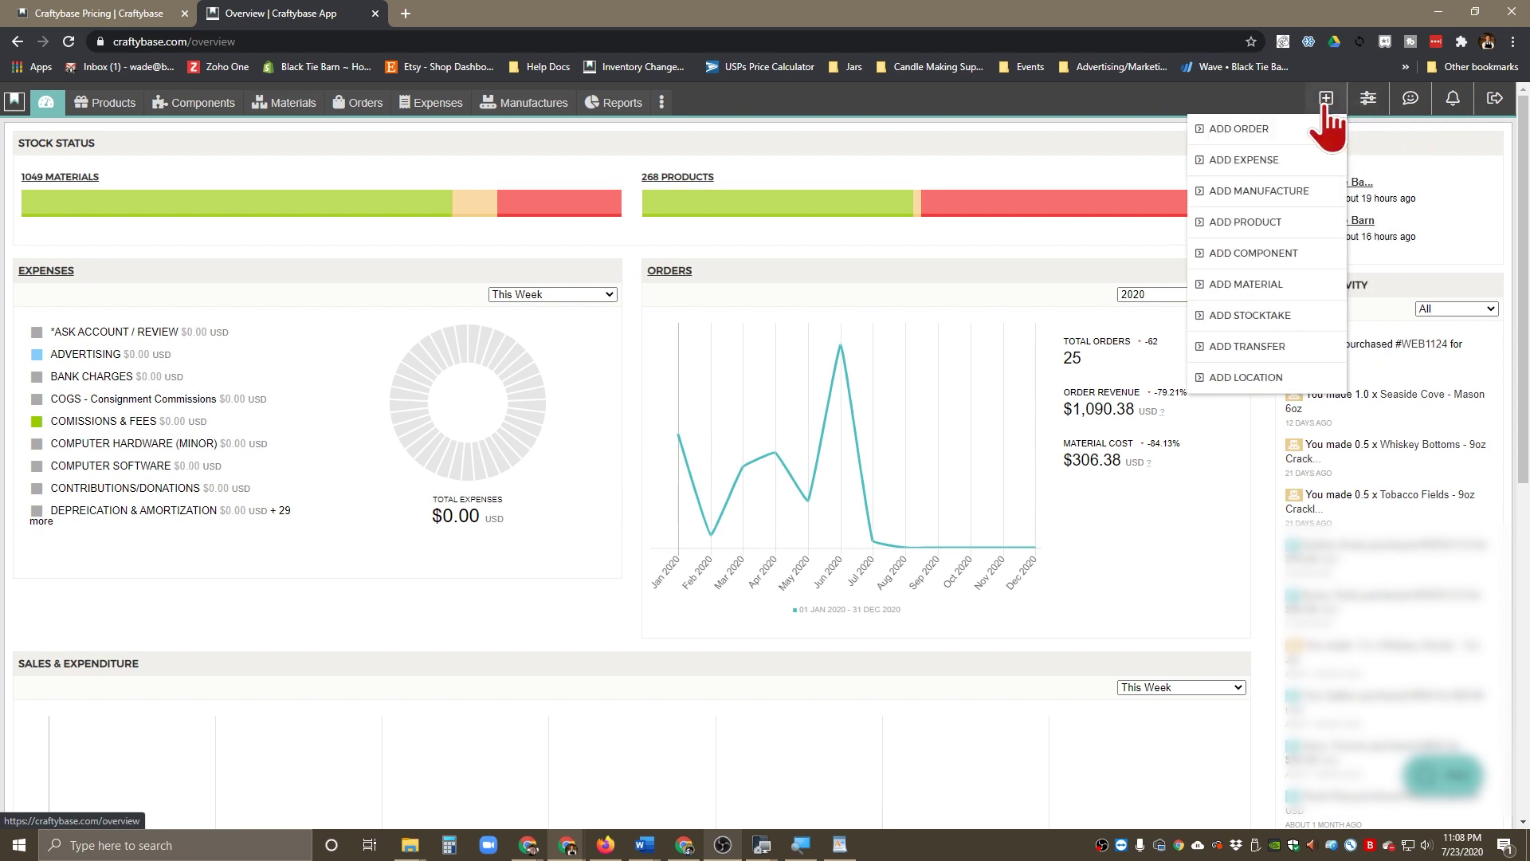
Open the Categories settings to review the category types and material categories, and return to the Overview dashboard
mouse_move(1359, 97)
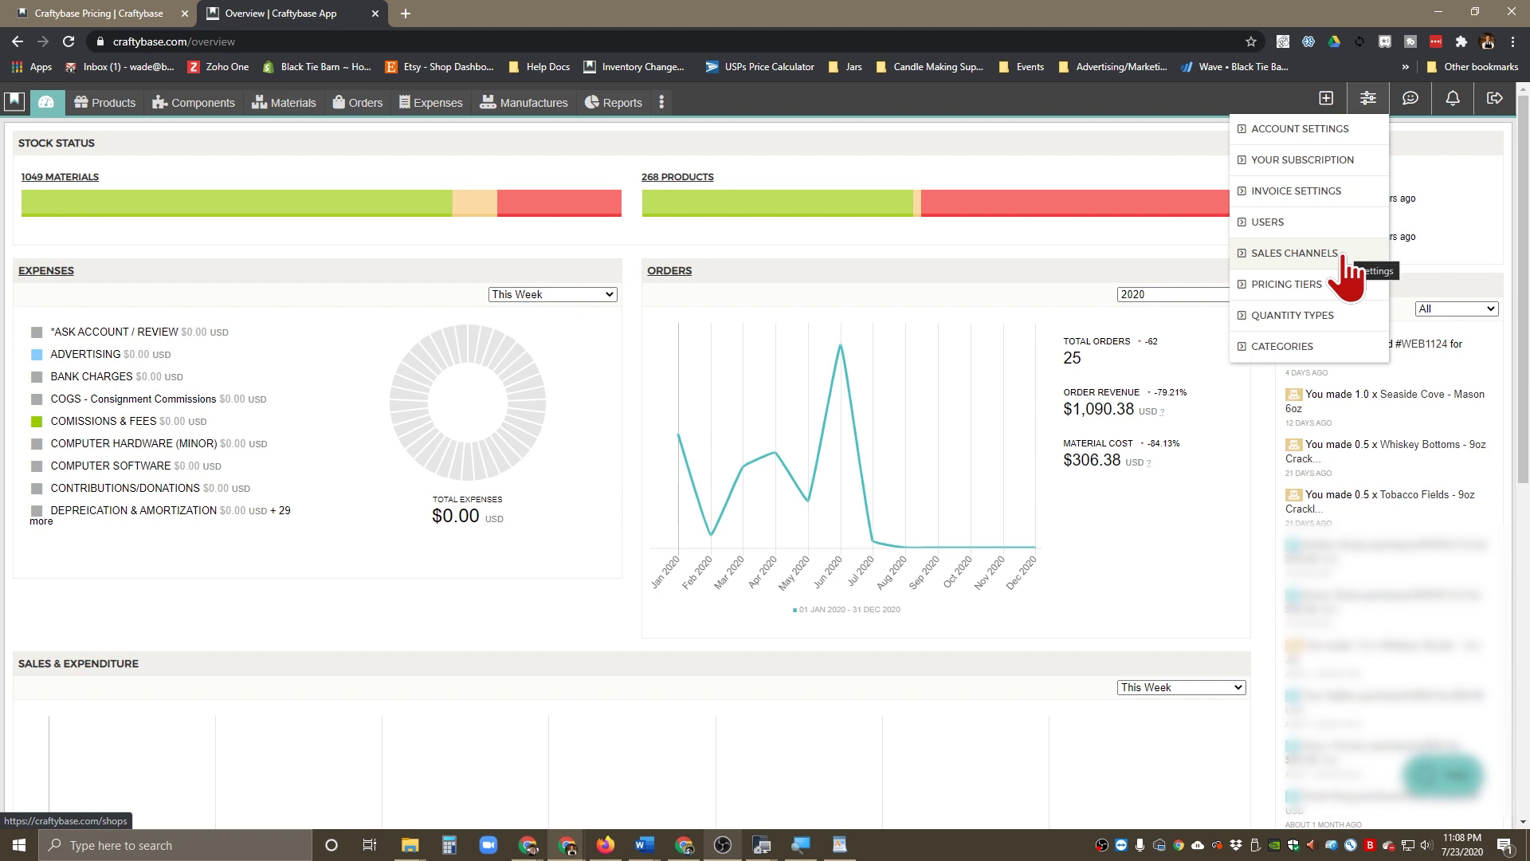
click(1298, 348)
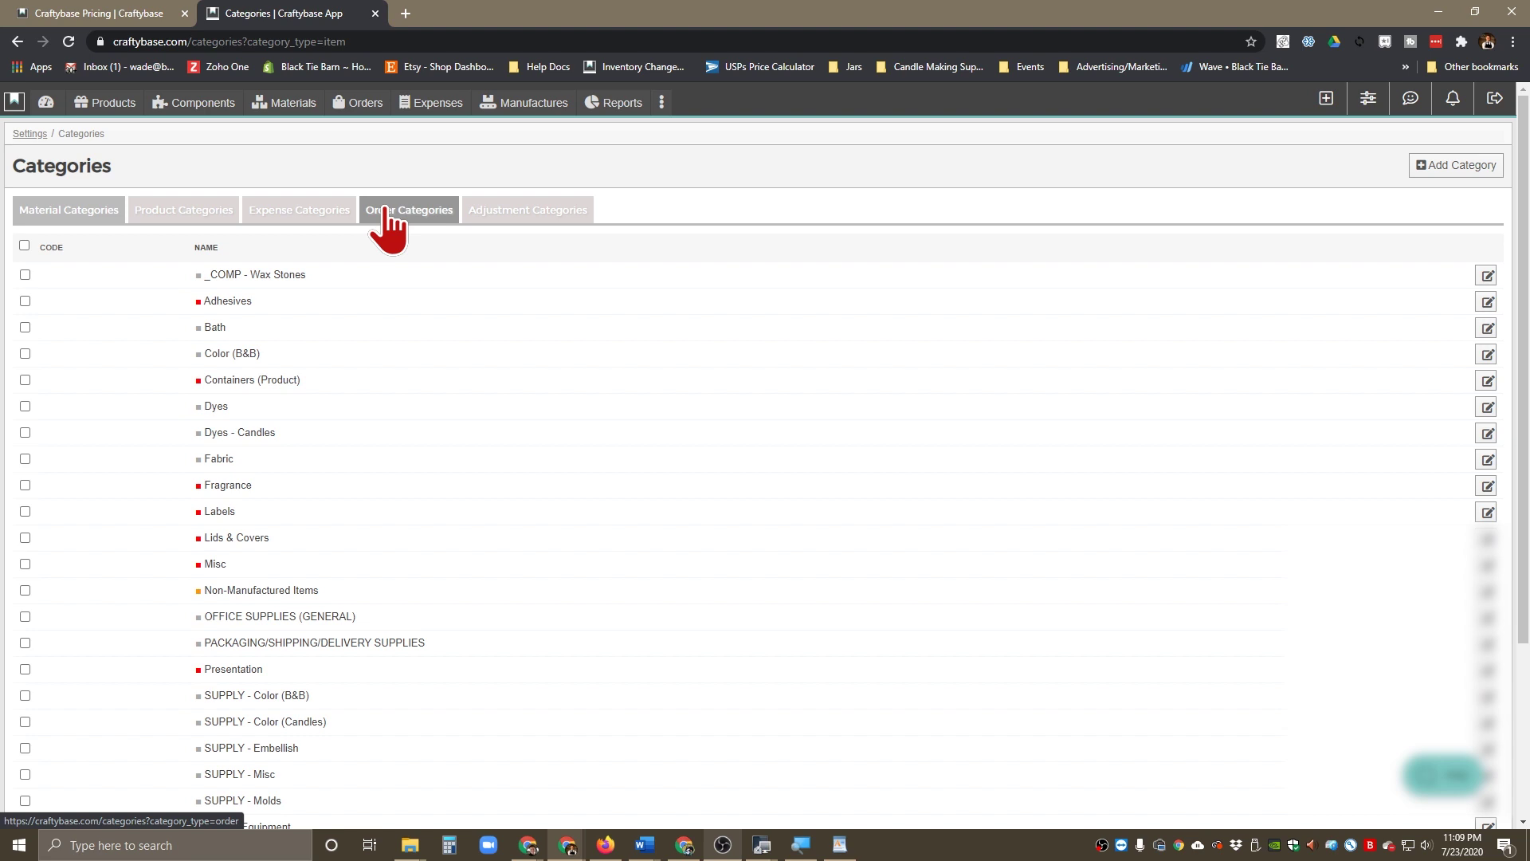
mouse_move(1369, 111)
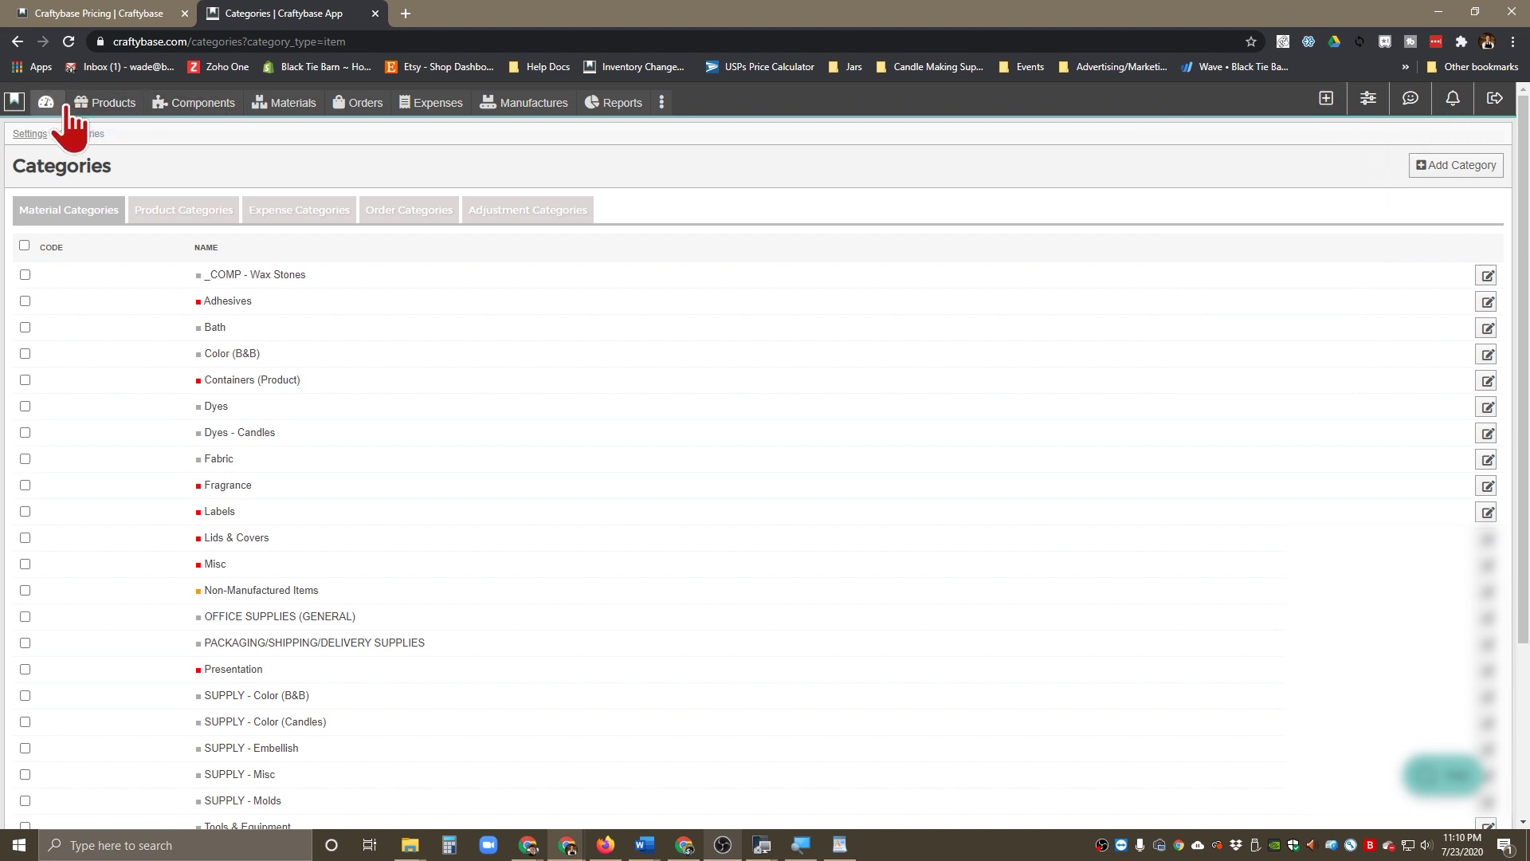
click(46, 103)
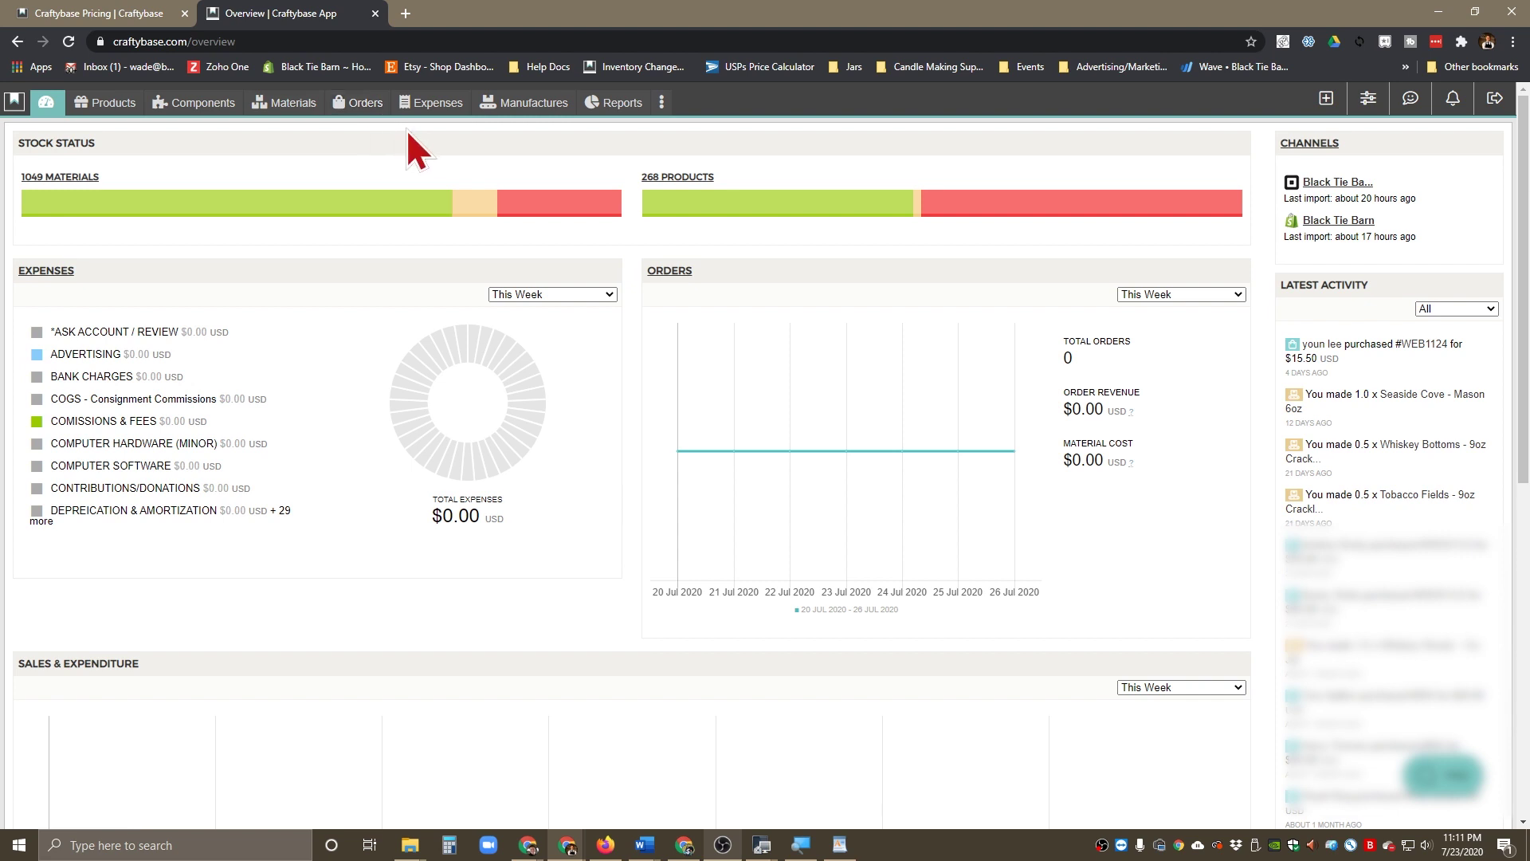
Open the Materials list, check the actions for the 10" Silicon Mold, and look through the listed materials
click(289, 110)
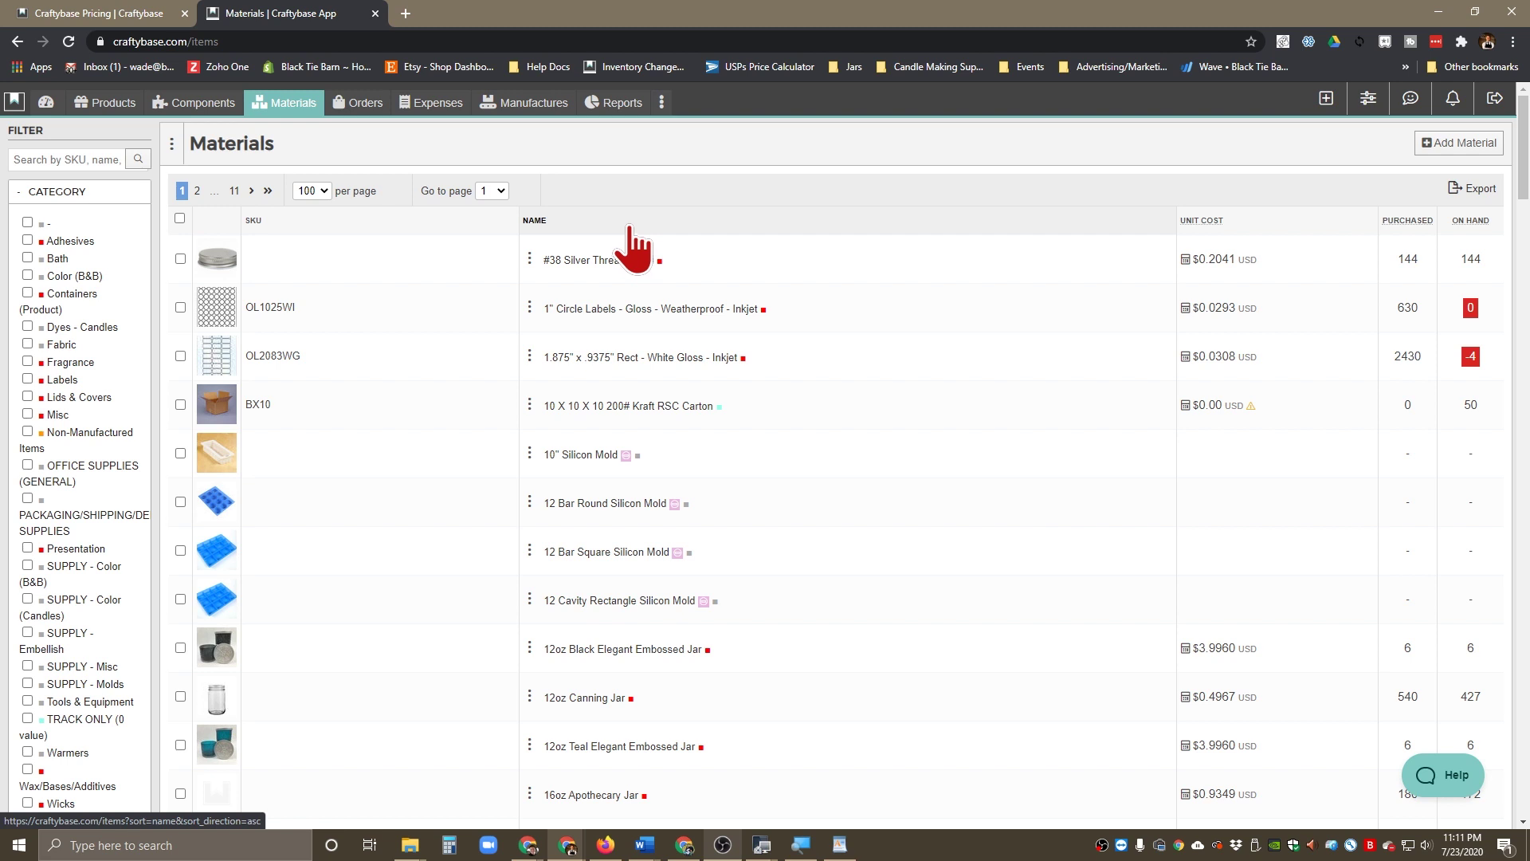
click(529, 451)
click(531, 448)
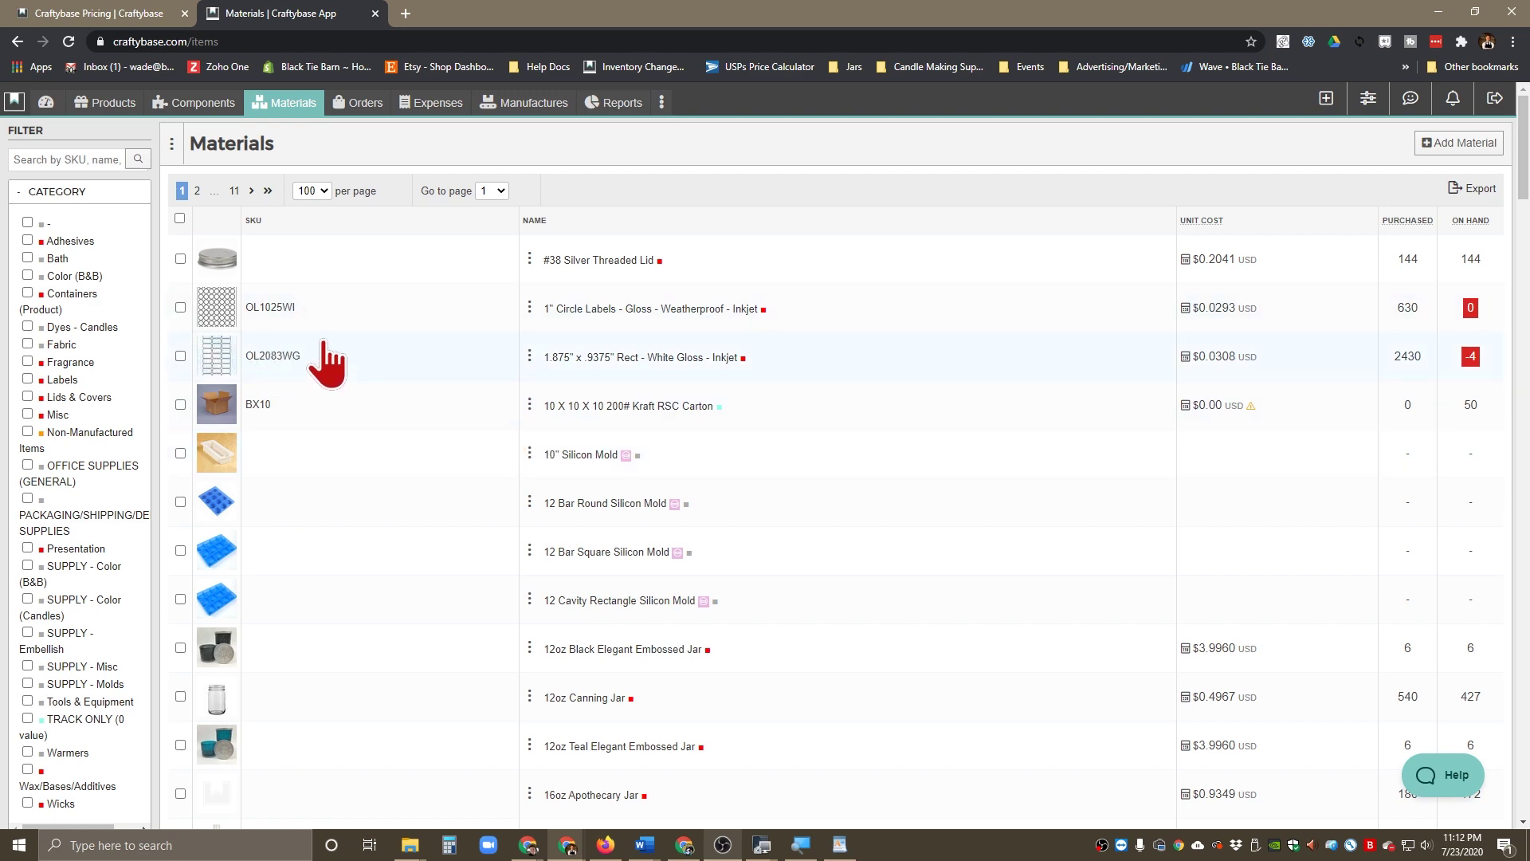
scroll(470, 414, down, 4)
scroll(446, 558, up, 4)
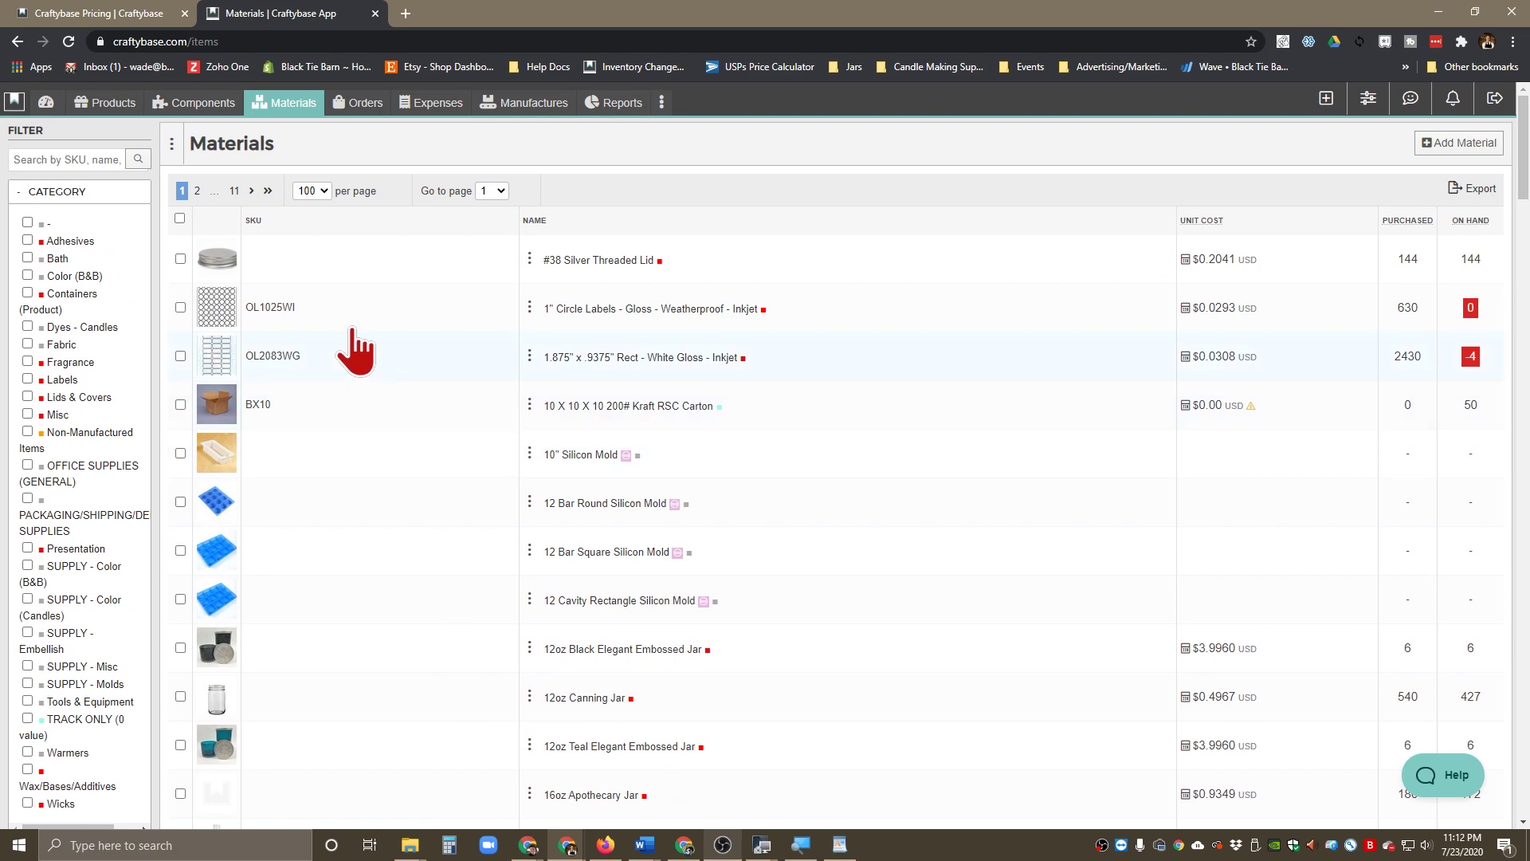
scroll(382, 486, down, 3)
scroll(423, 709, up, 3)
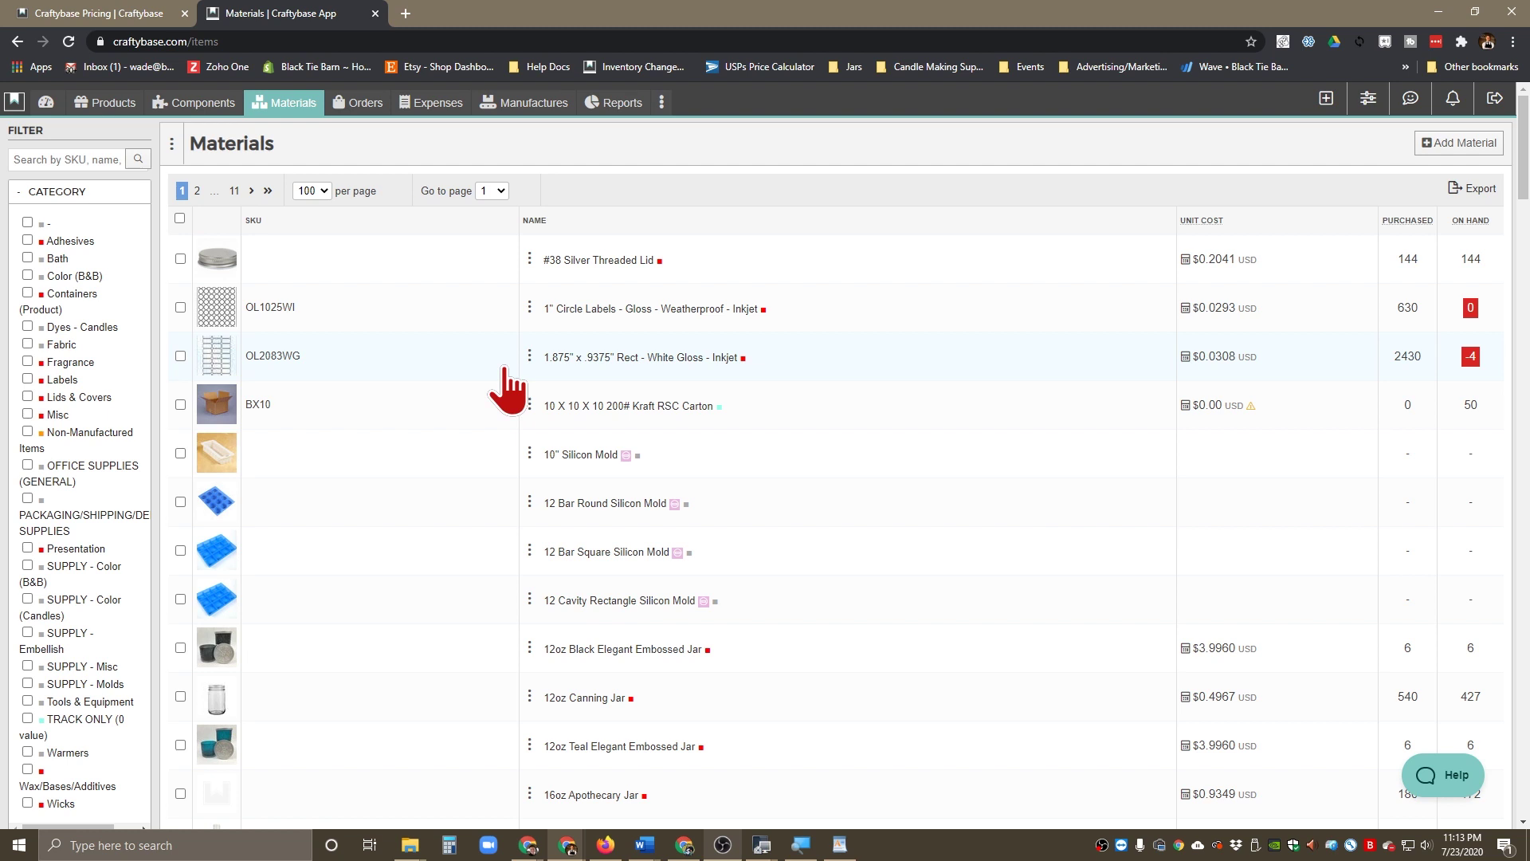
Check the available actions and summary details of the 1.875" x .9375" Rect - White Gloss - Inkjet label material
click(531, 360)
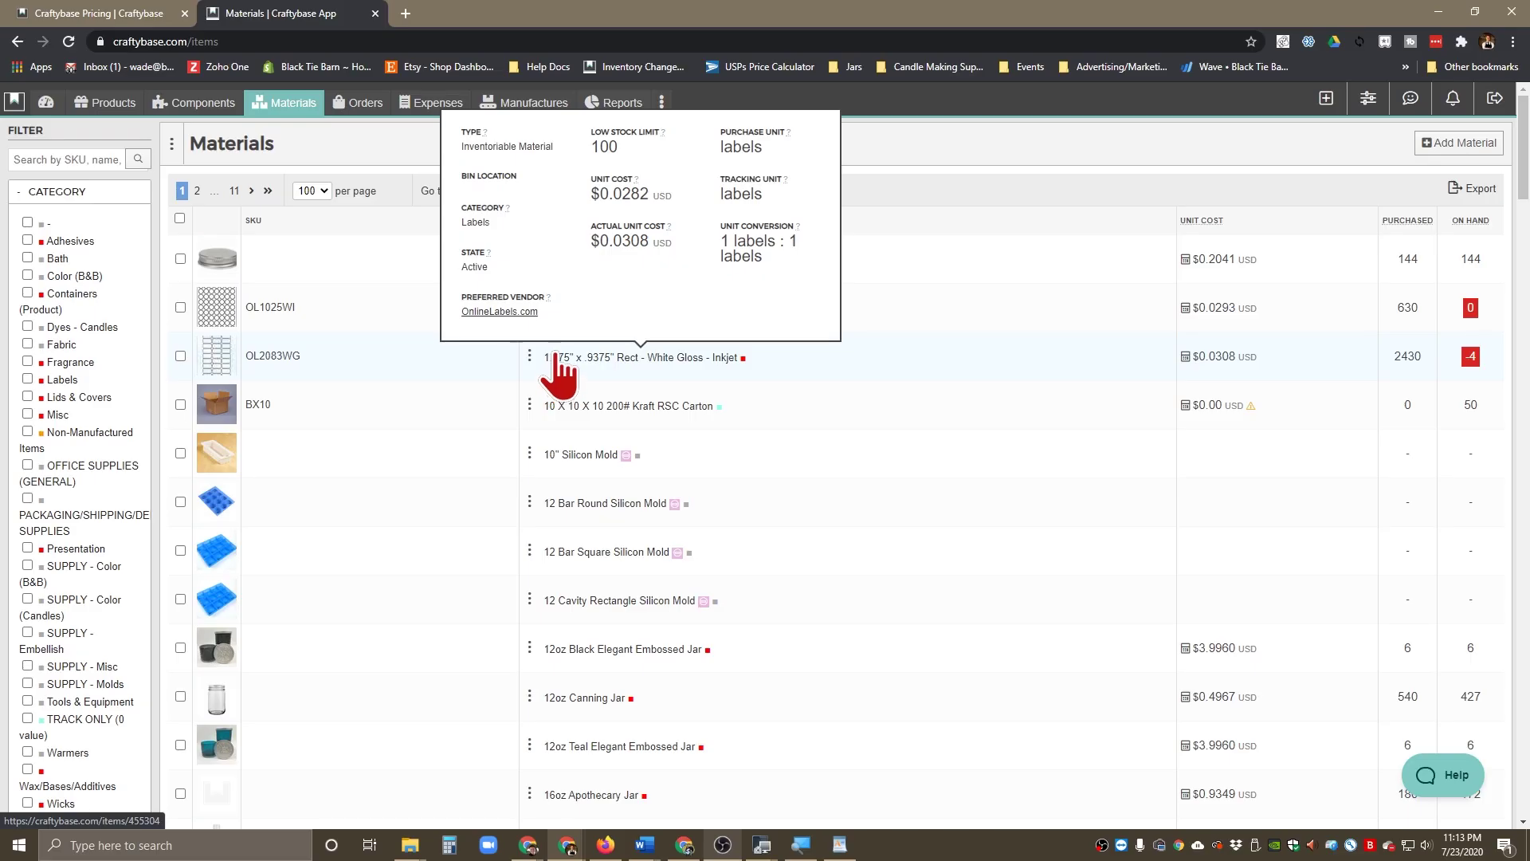
scroll(550, 371, down, 1)
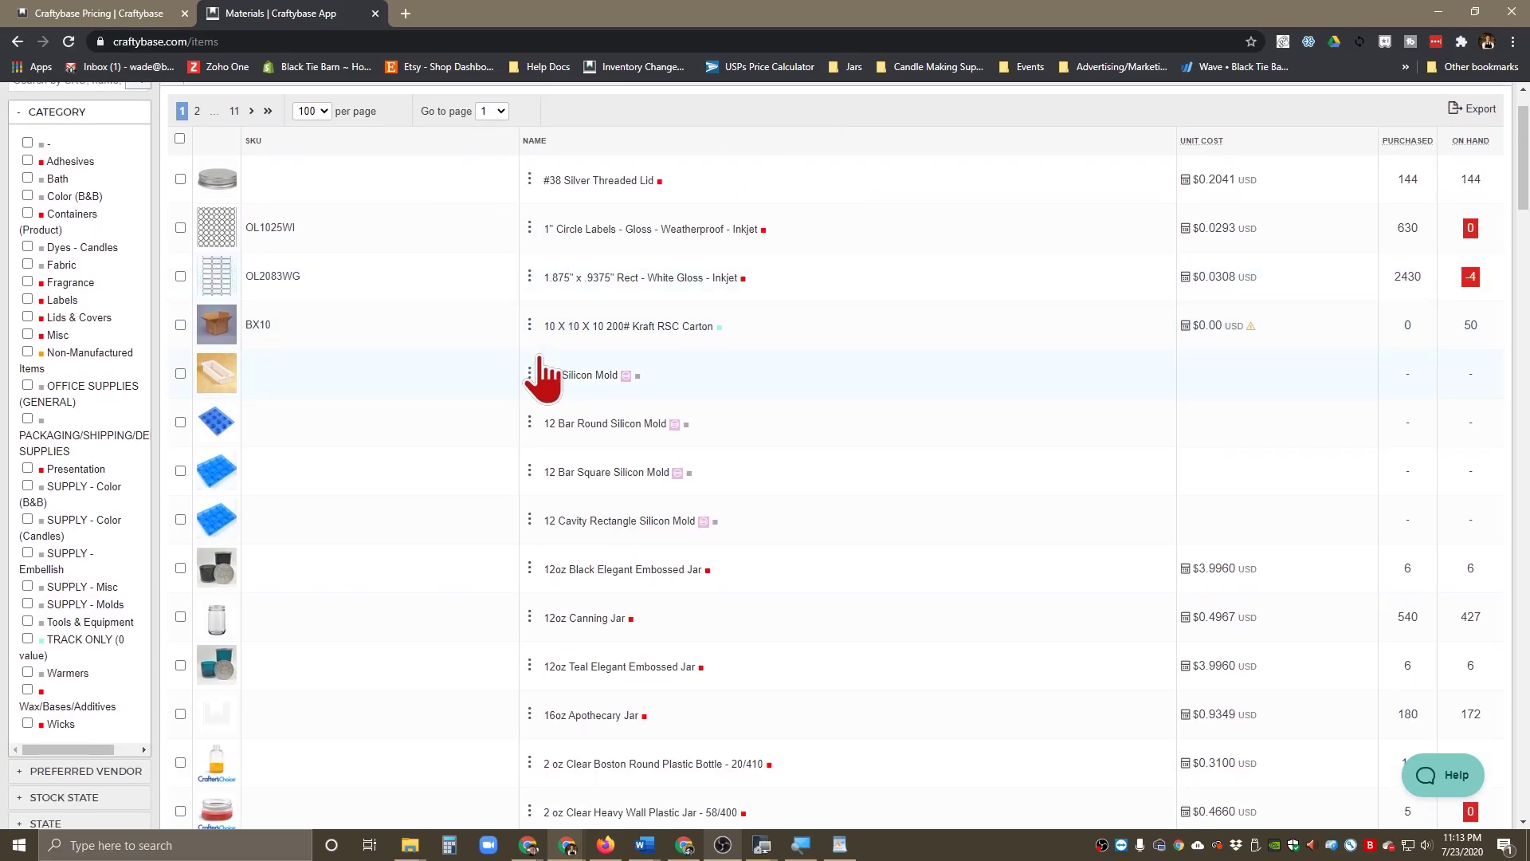
scroll(85, 217, up, 1)
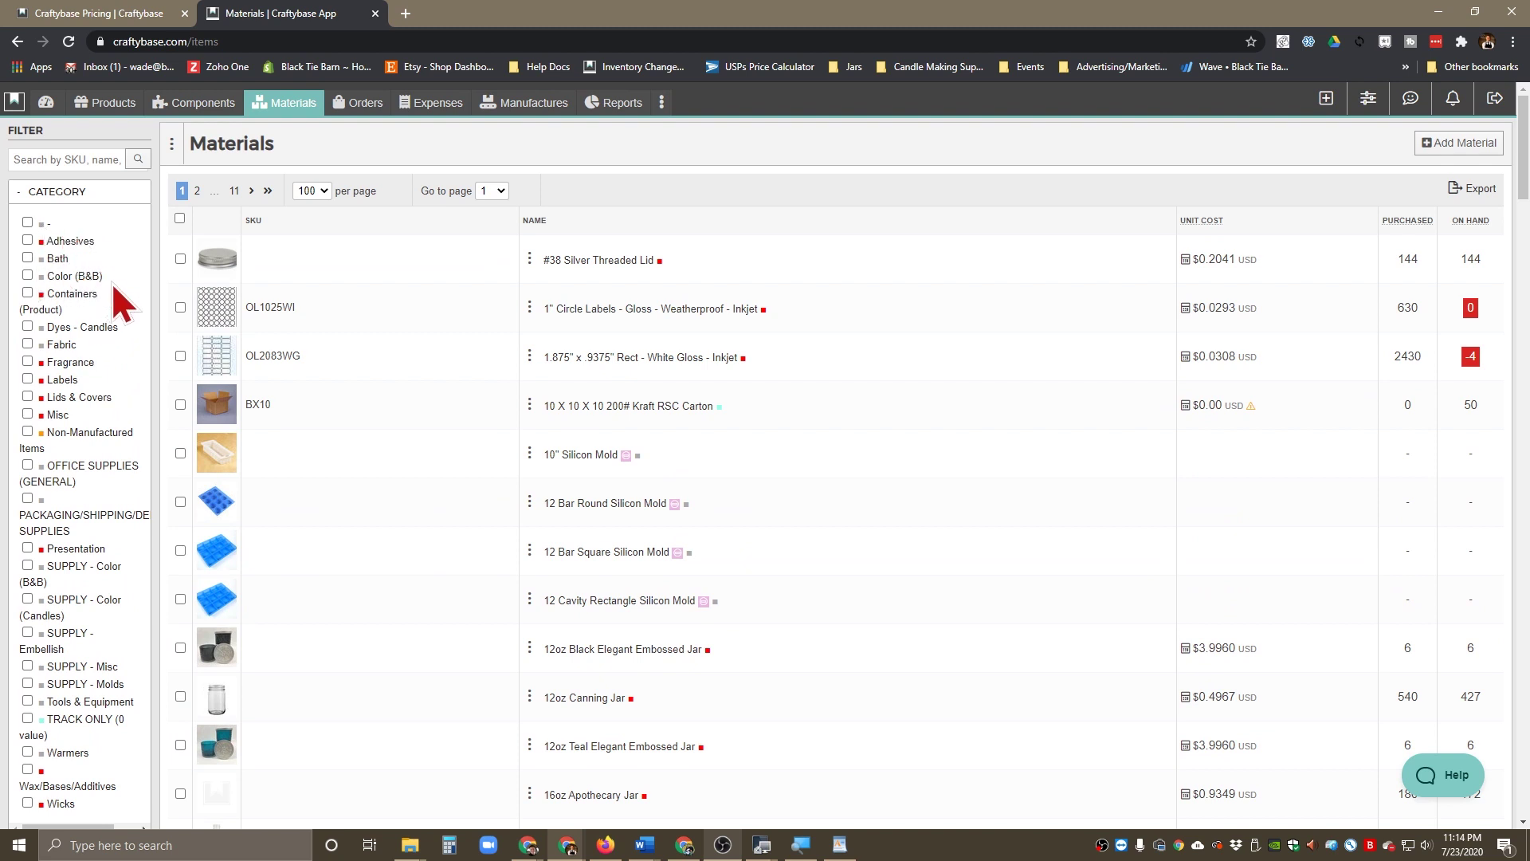
Filter the Materials list to the Fragrance category
scroll(113, 289, down, 1)
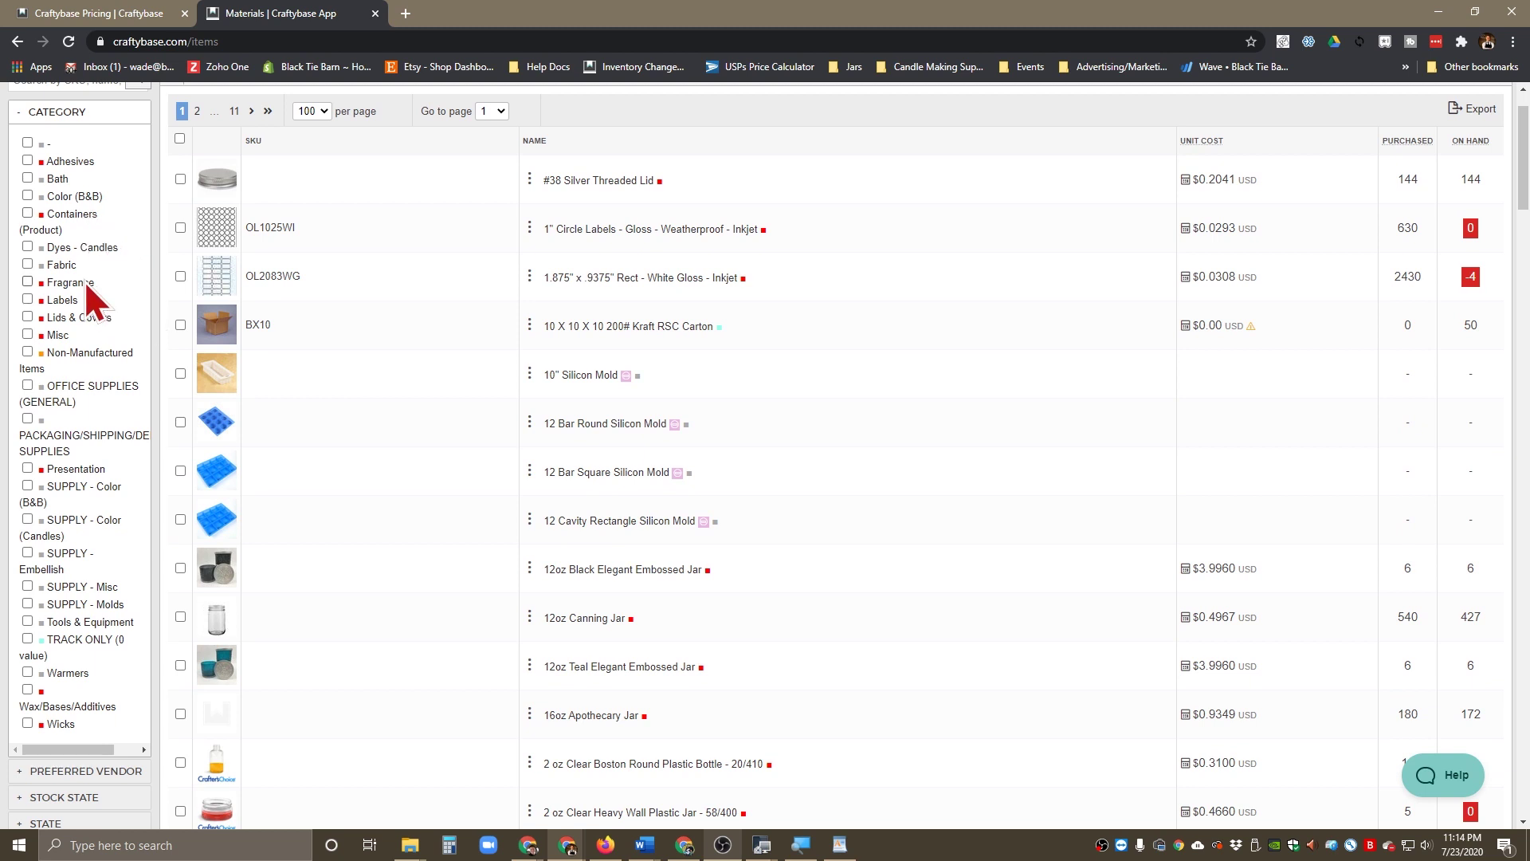
click(27, 281)
scroll(56, 350, down, 1)
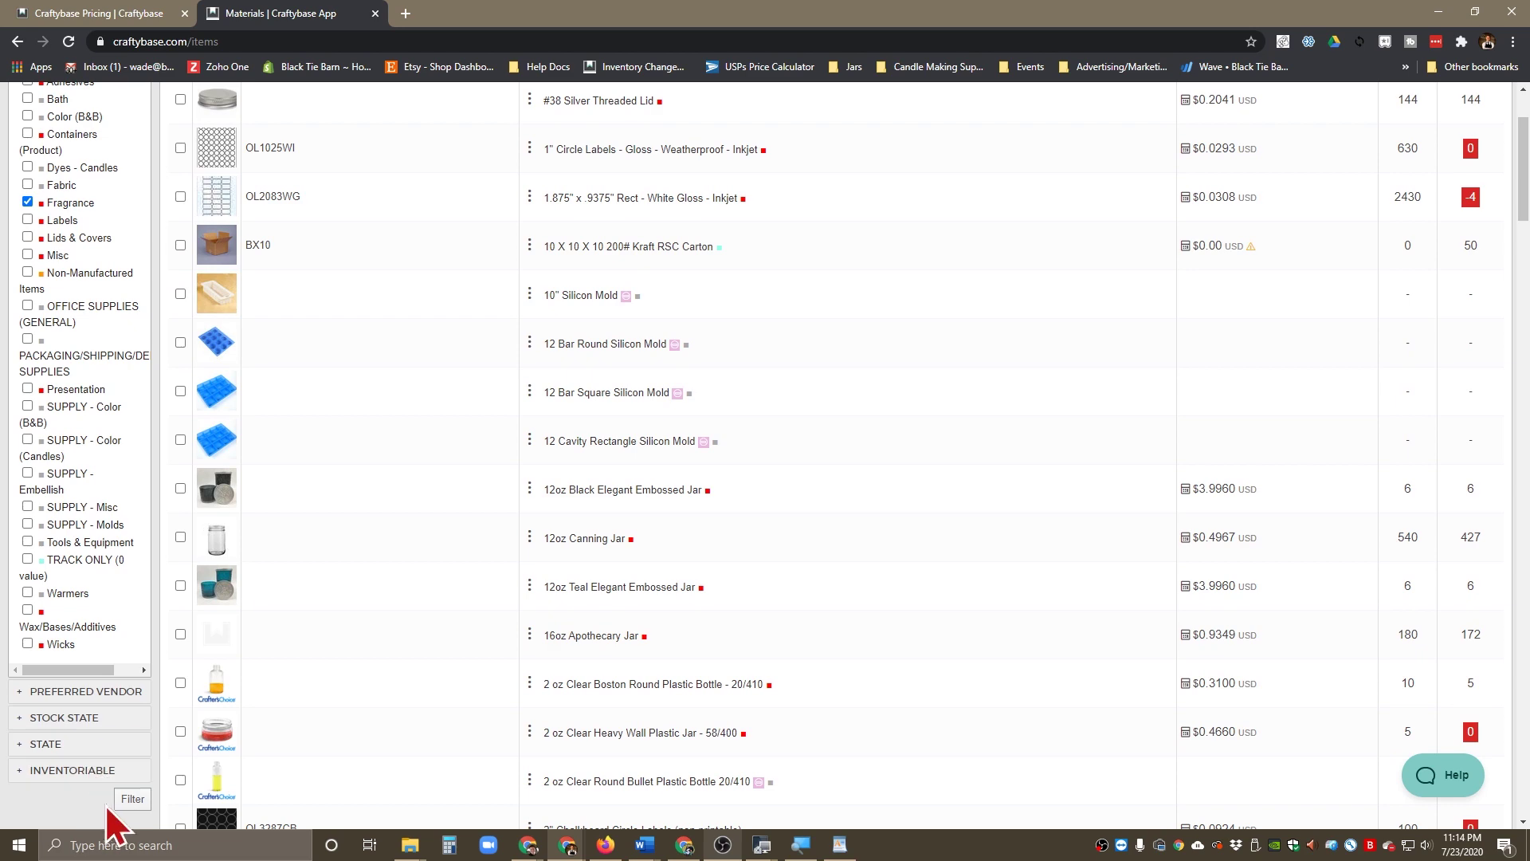
click(128, 799)
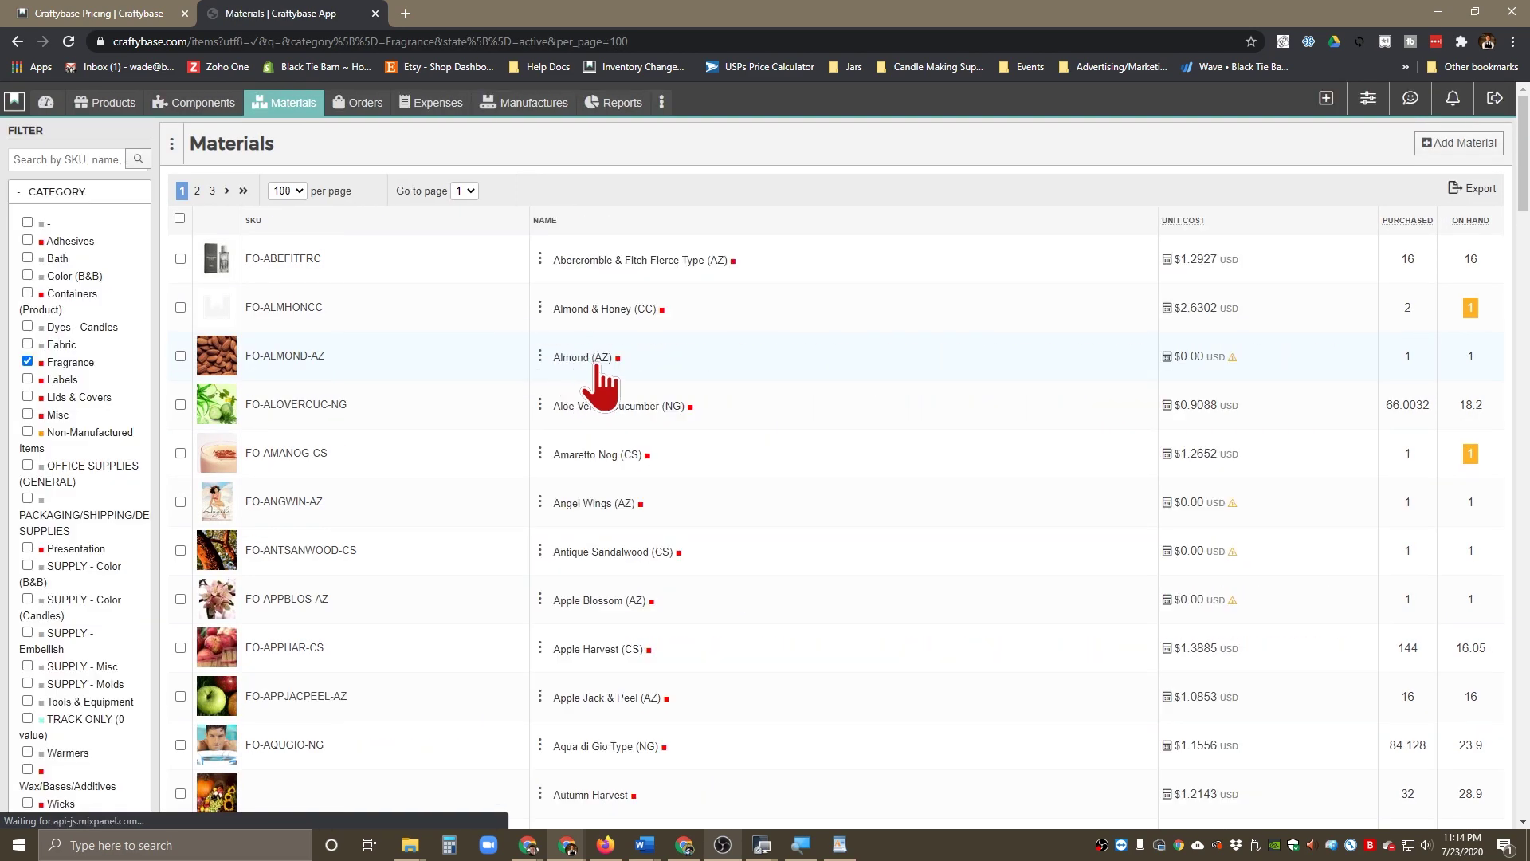
Browse the filtered fragrance materials, examining their SKUs, unit costs, and purchased and on-hand quantities
scroll(606, 387, down, 5)
scroll(606, 386, down, 6)
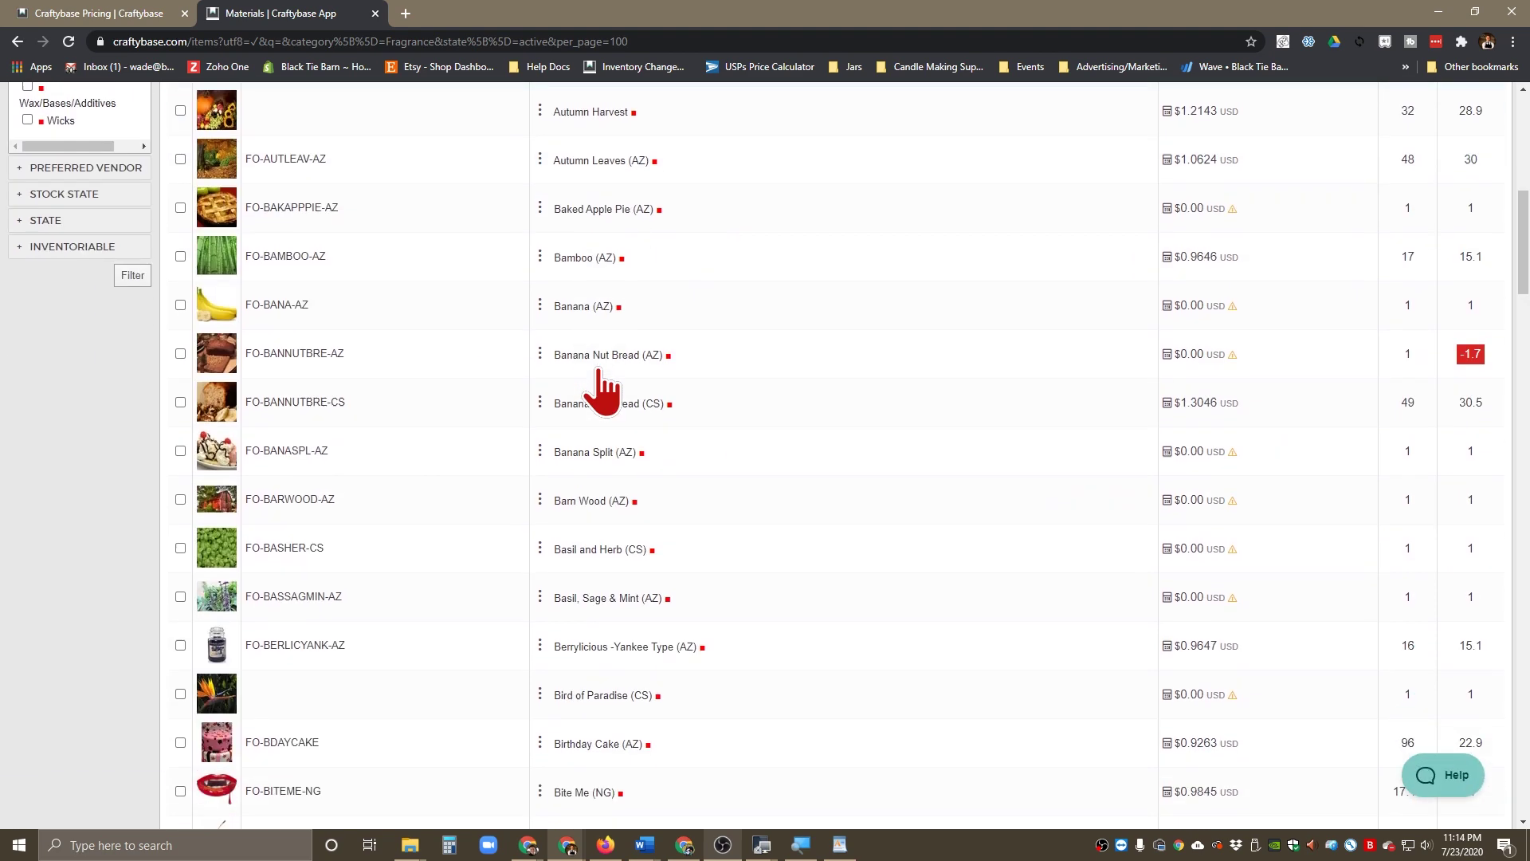
scroll(604, 386, down, 16)
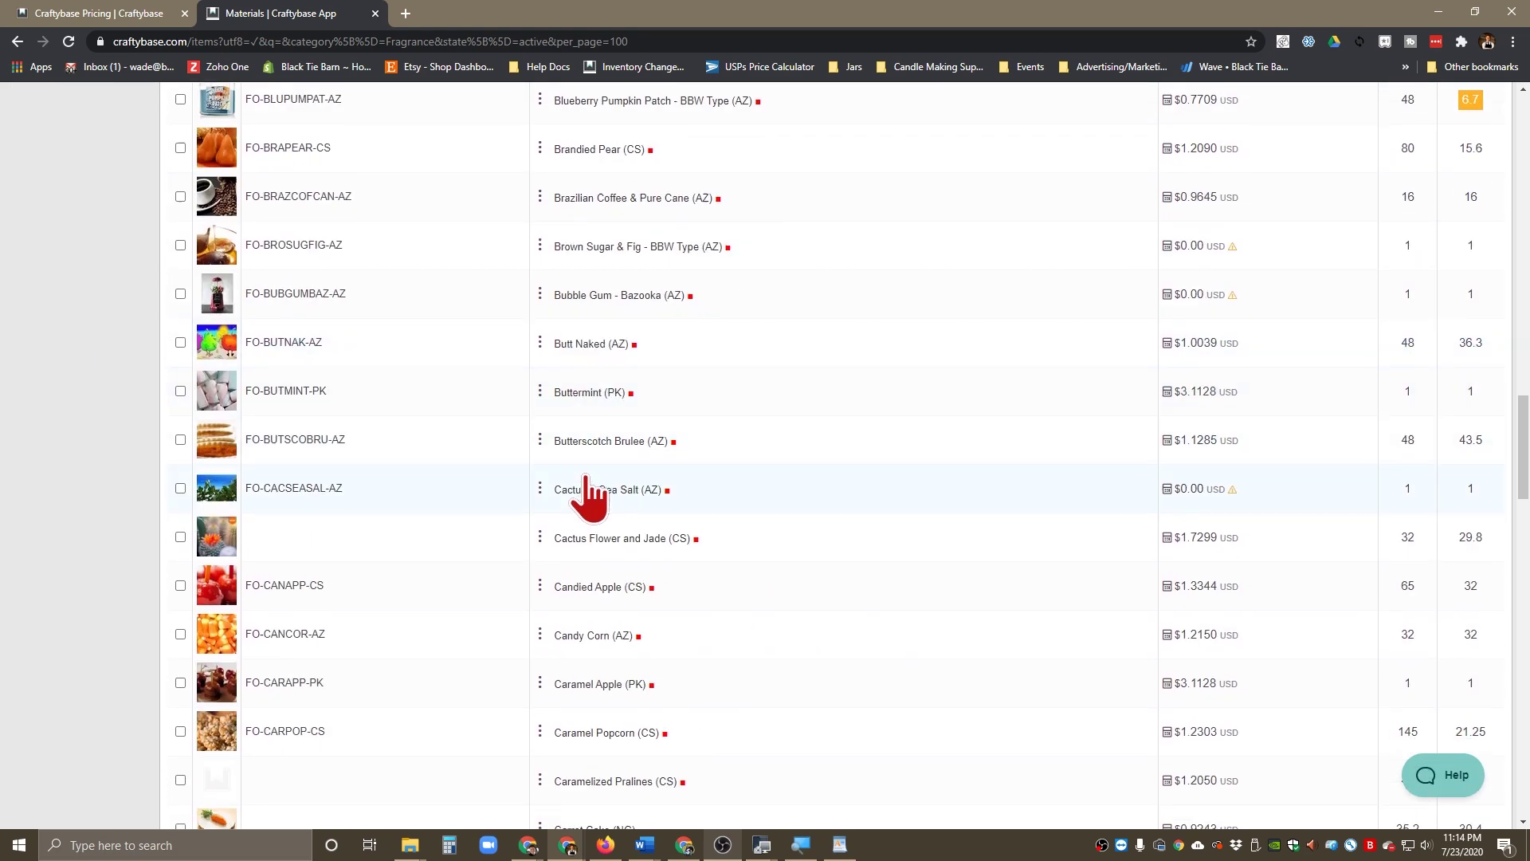
scroll(590, 501, down, 18)
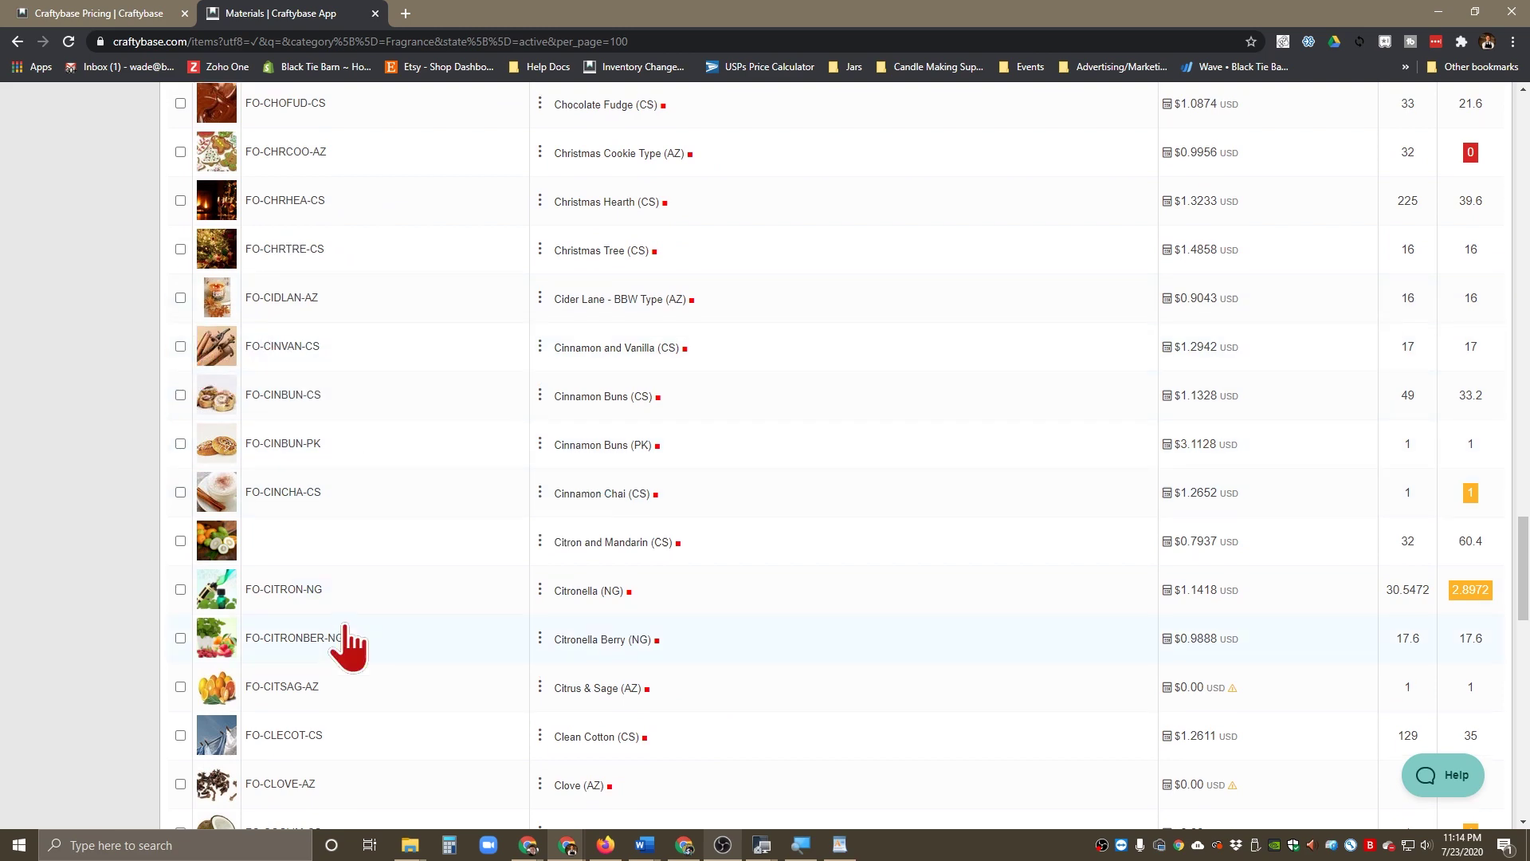
scroll(341, 633, up, 20)
scroll(357, 634, up, 20)
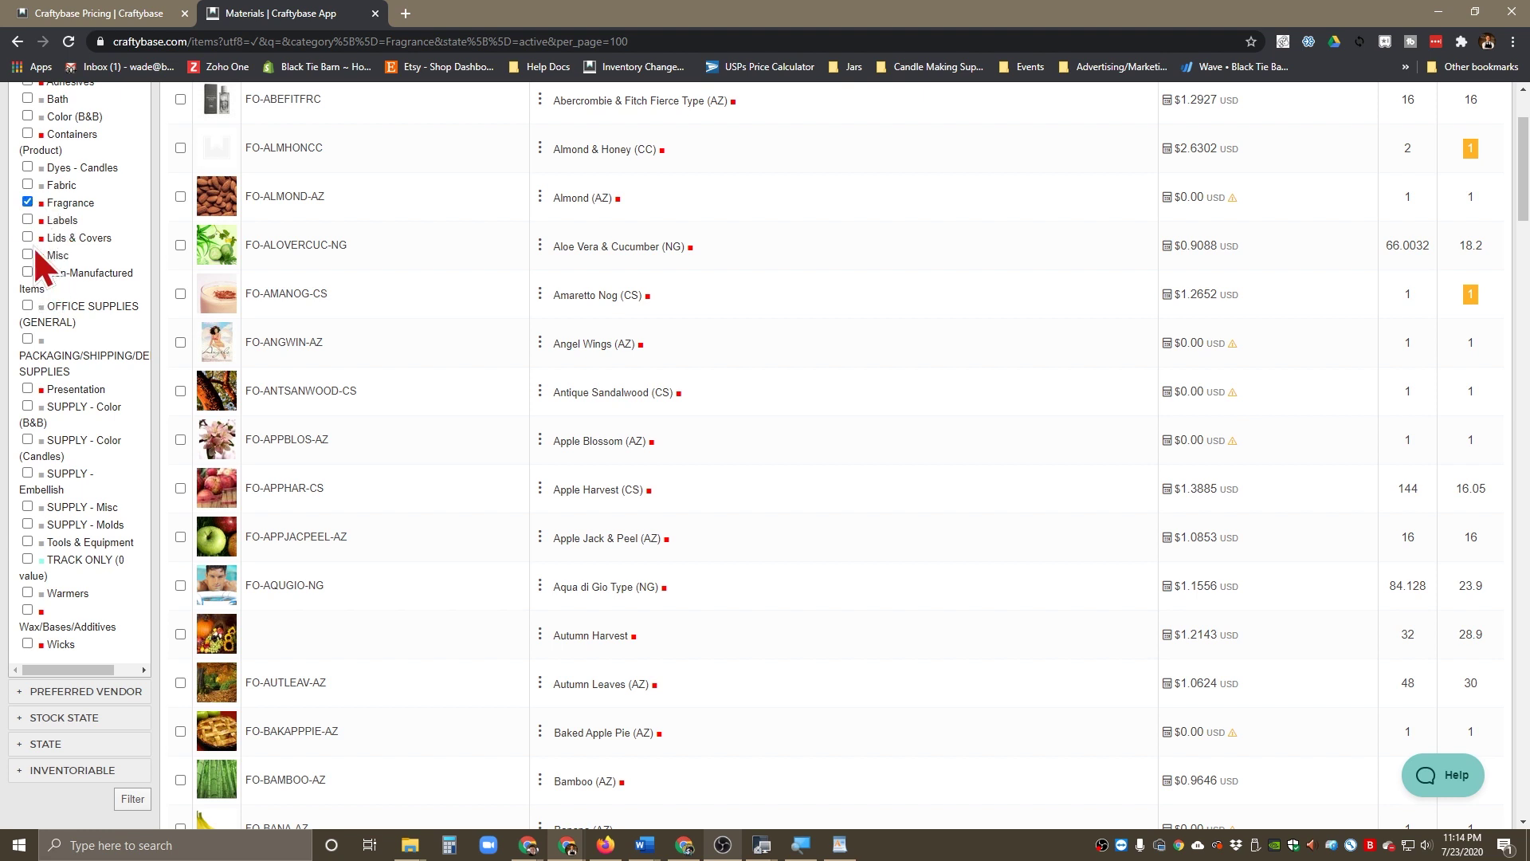
scroll(54, 272, up, 3)
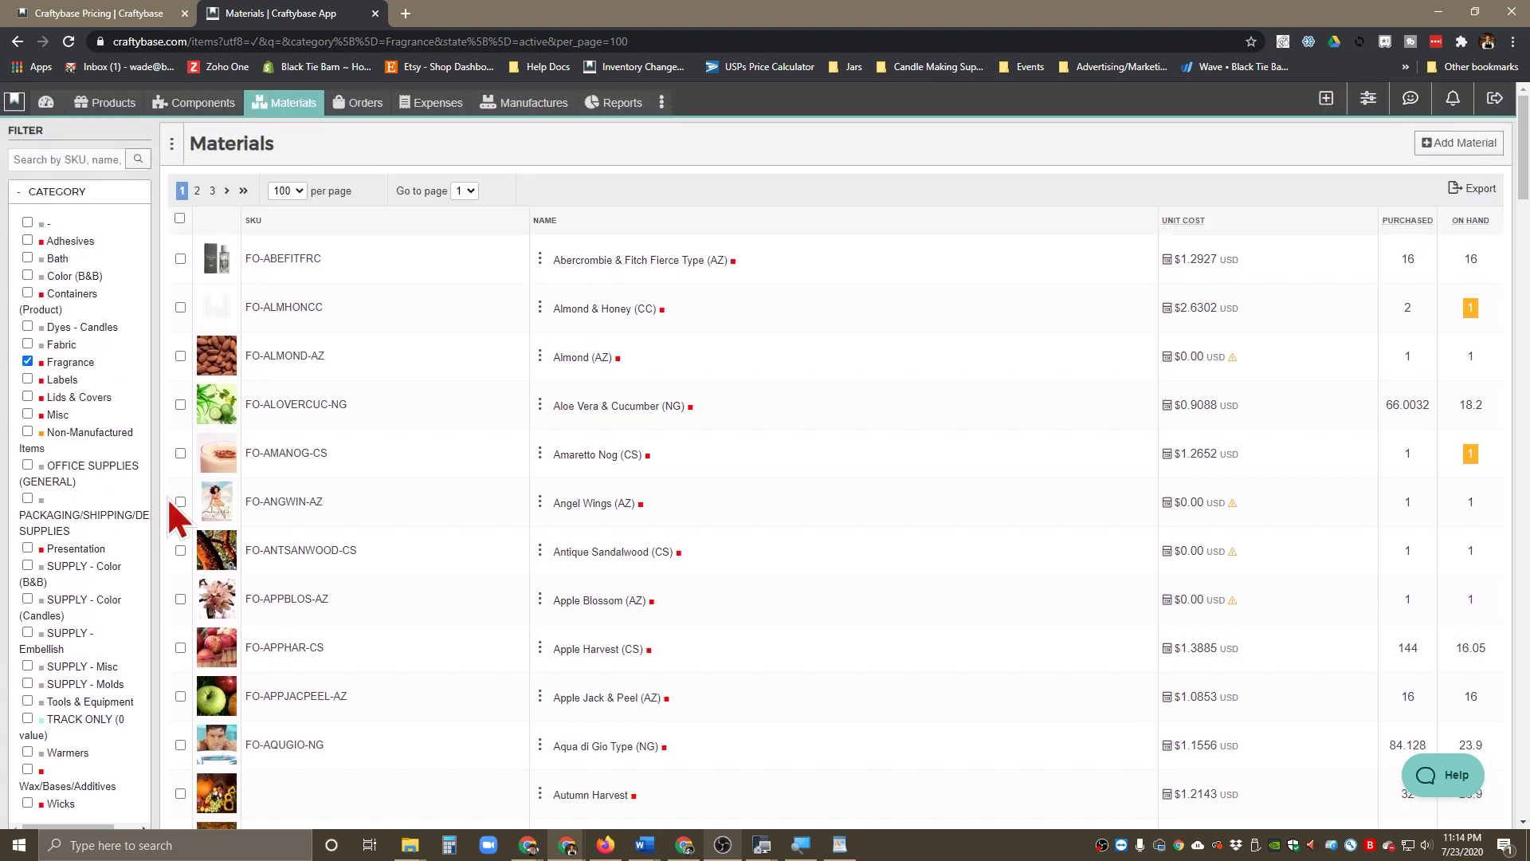
Look over the available Materials filters and deselect the Fragrance category
scroll(151, 488, down, 4)
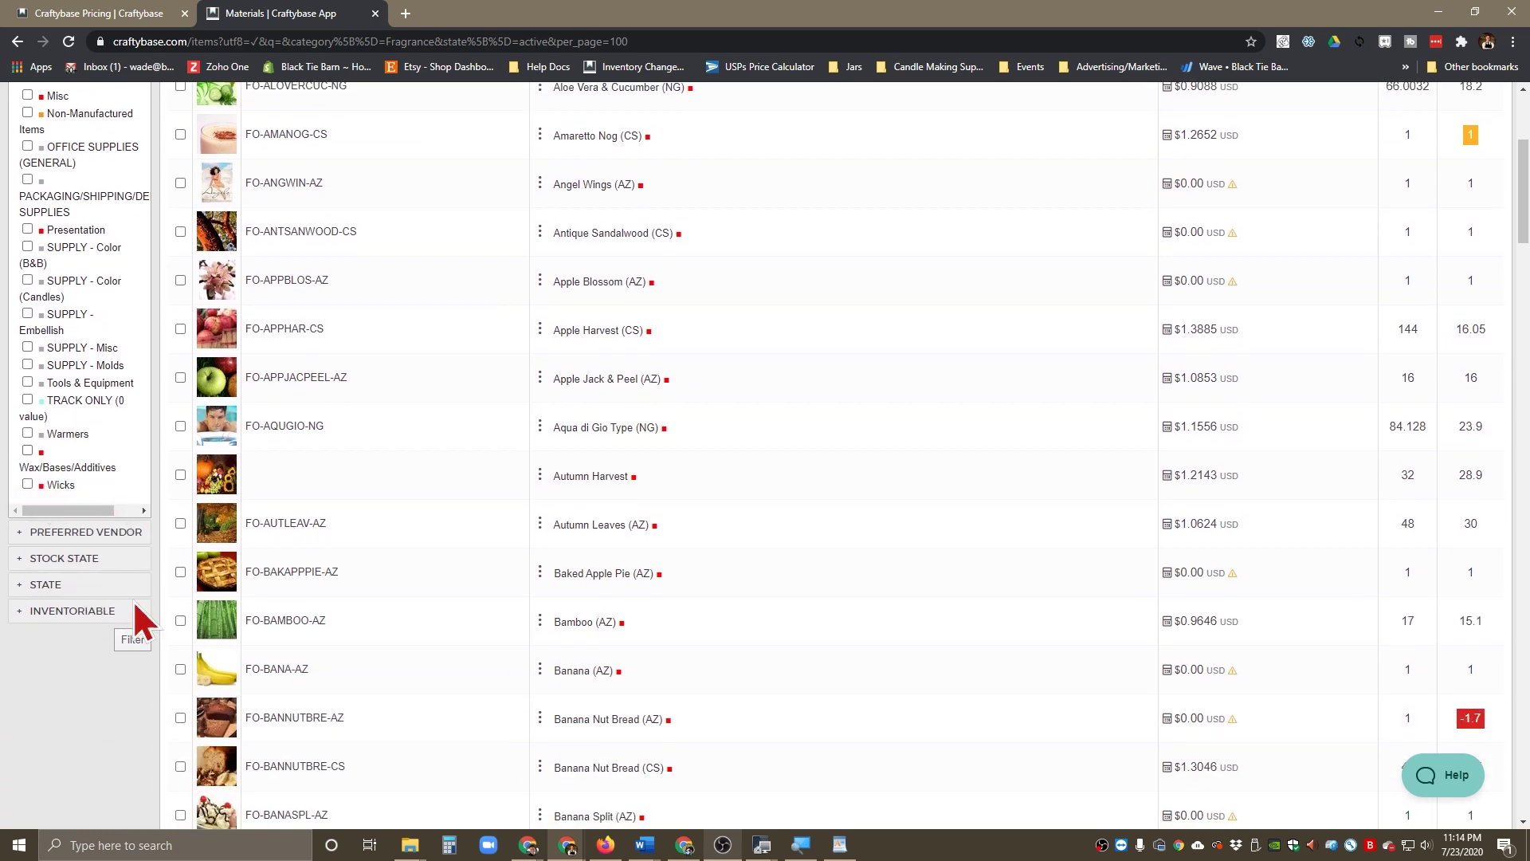
scroll(127, 612, up, 4)
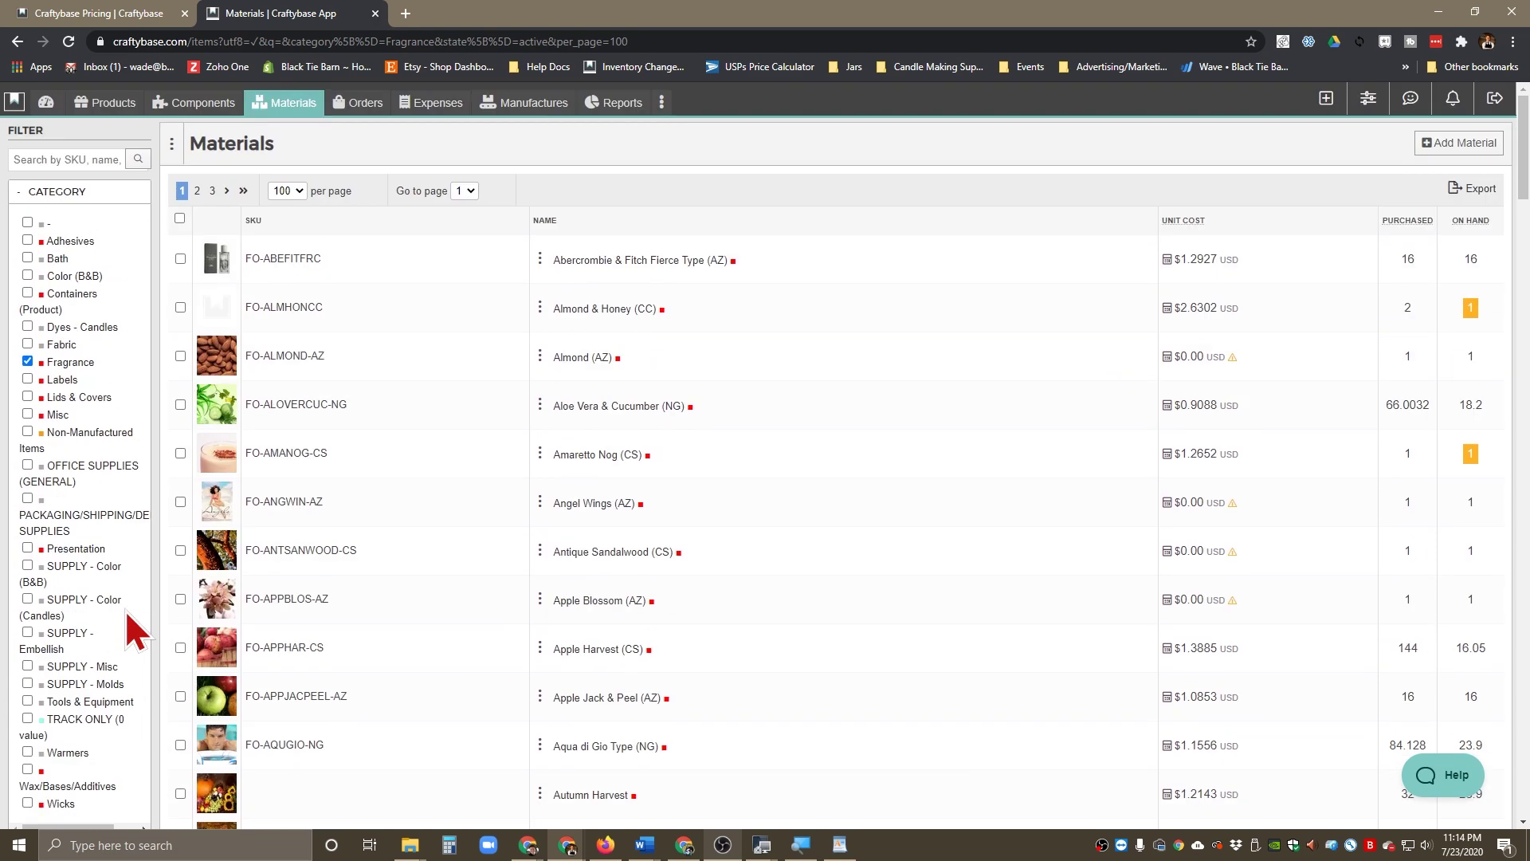
click(64, 358)
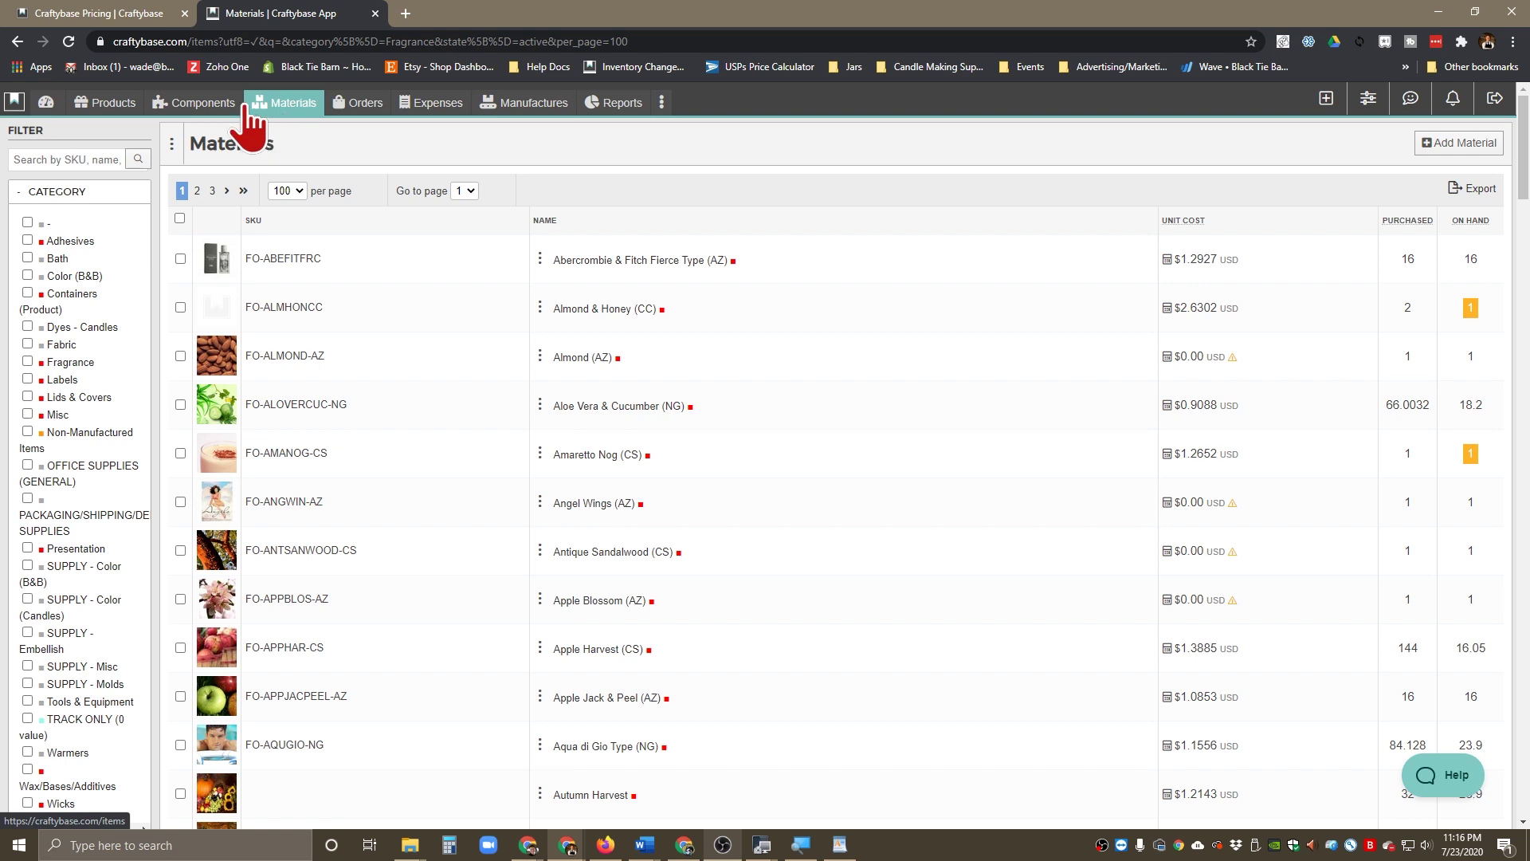
Open the Products list and browse the products with their on-hand, available and shipped quantities
click(123, 109)
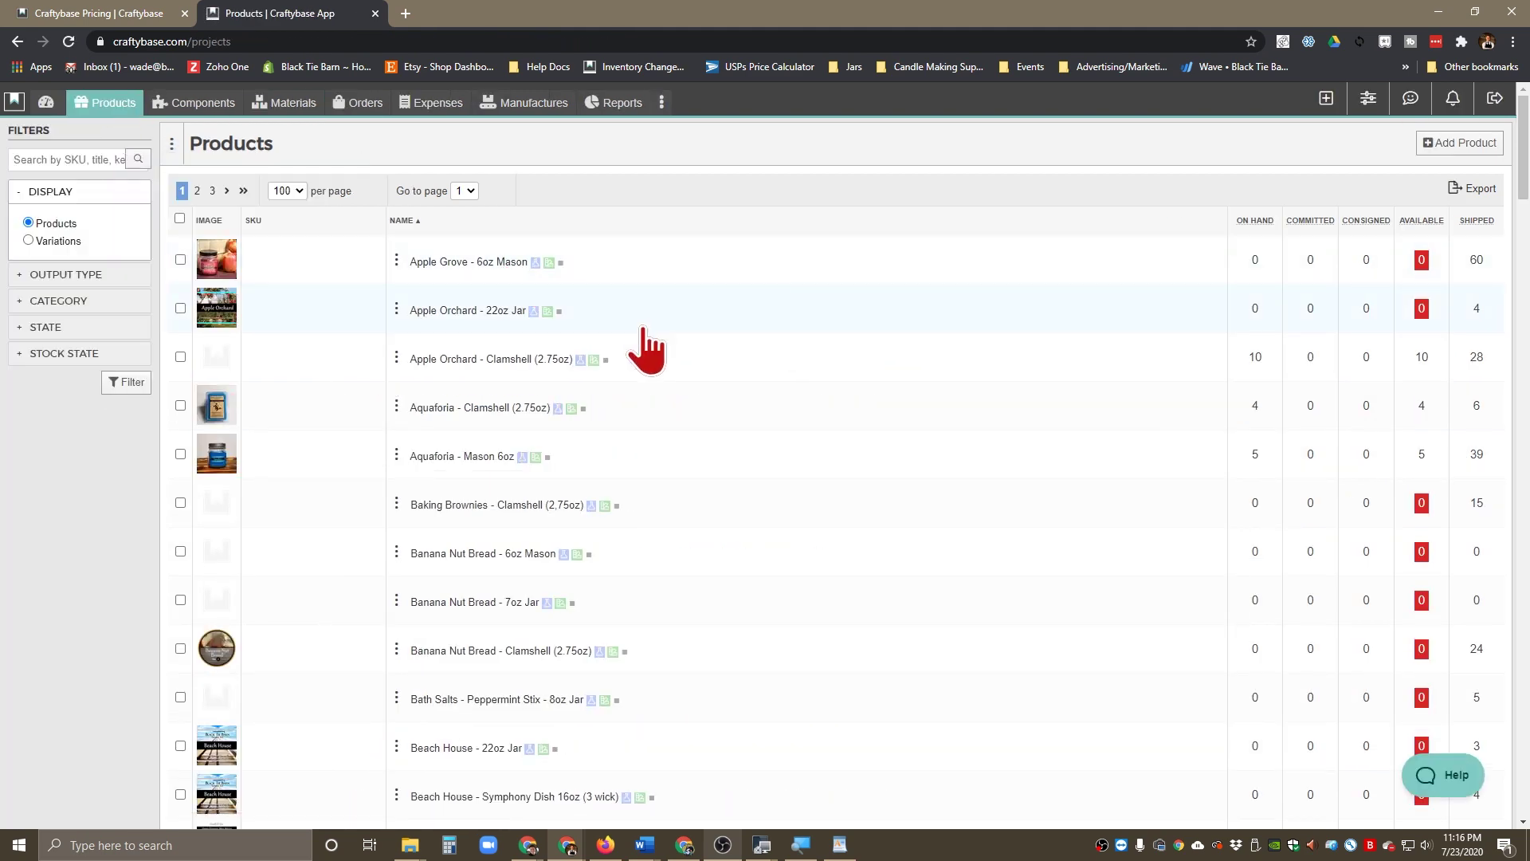
scroll(717, 343, down, 3)
scroll(714, 330, down, 7)
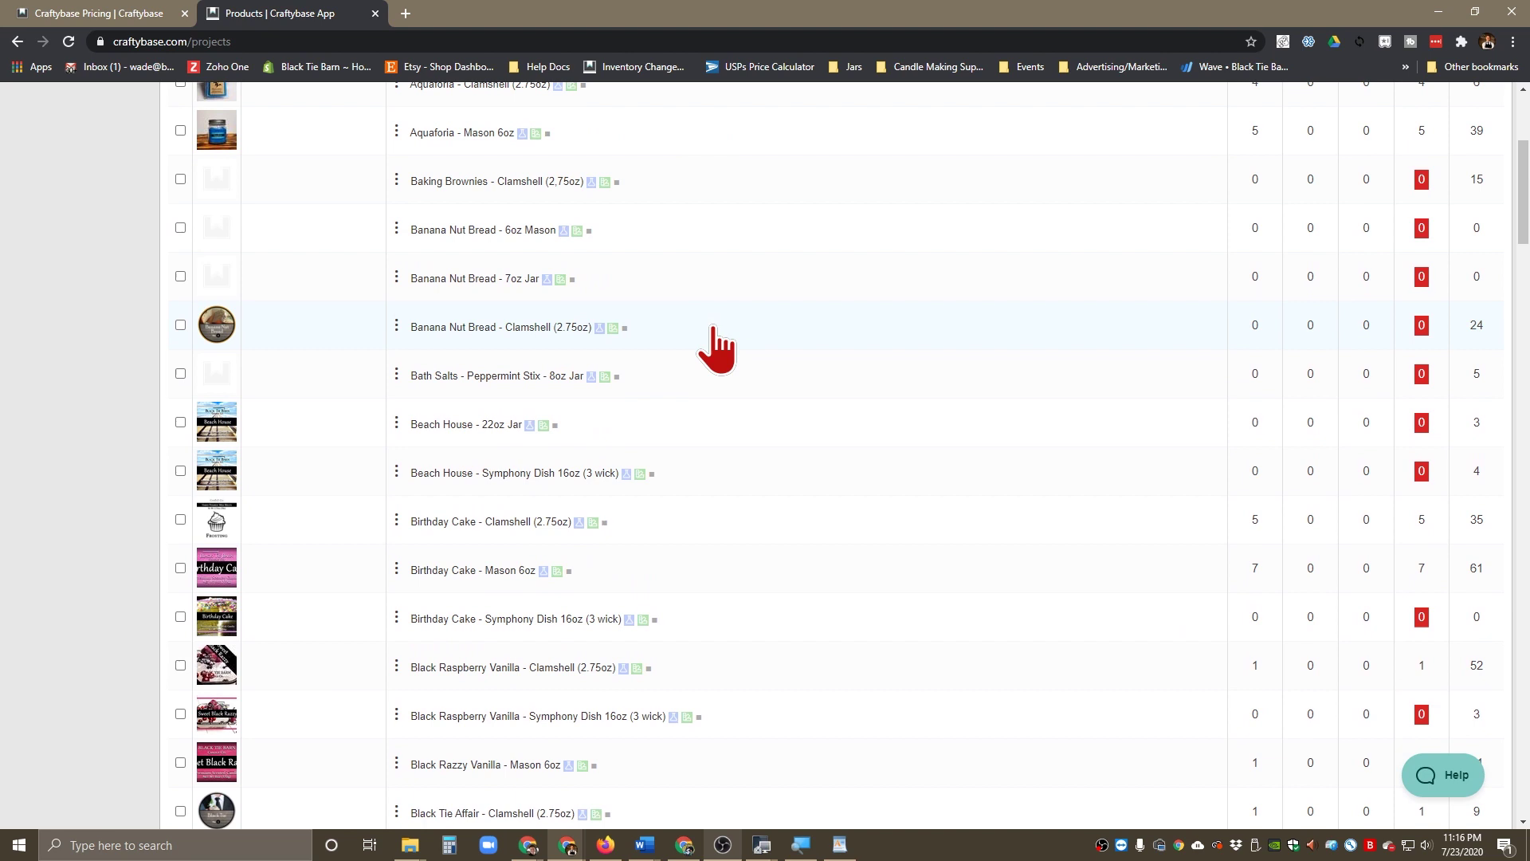
scroll(679, 390, down, 1)
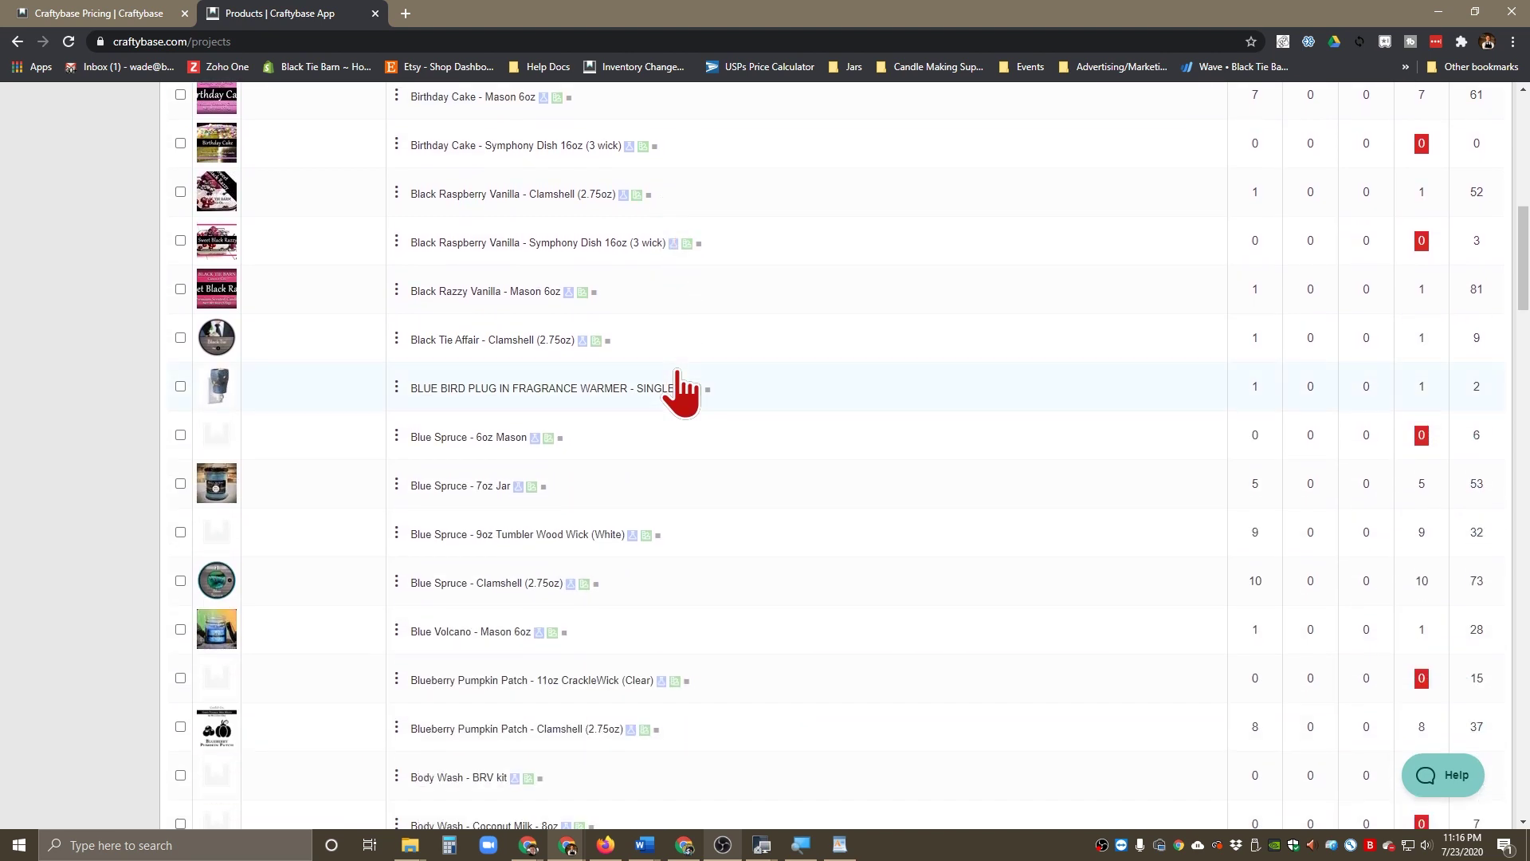
scroll(679, 391, down, 3)
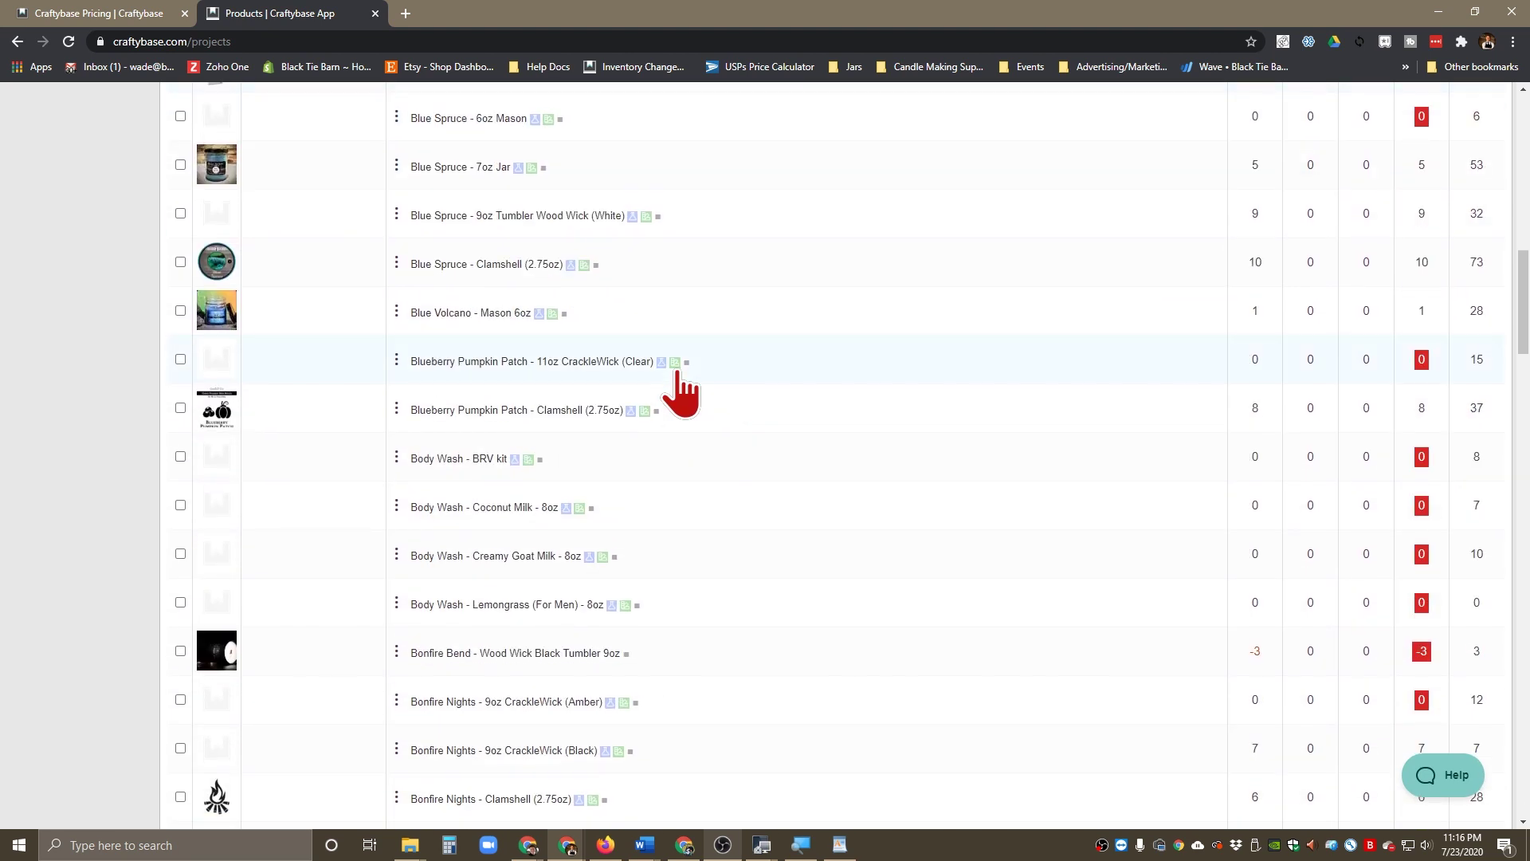
scroll(679, 390, up, 2)
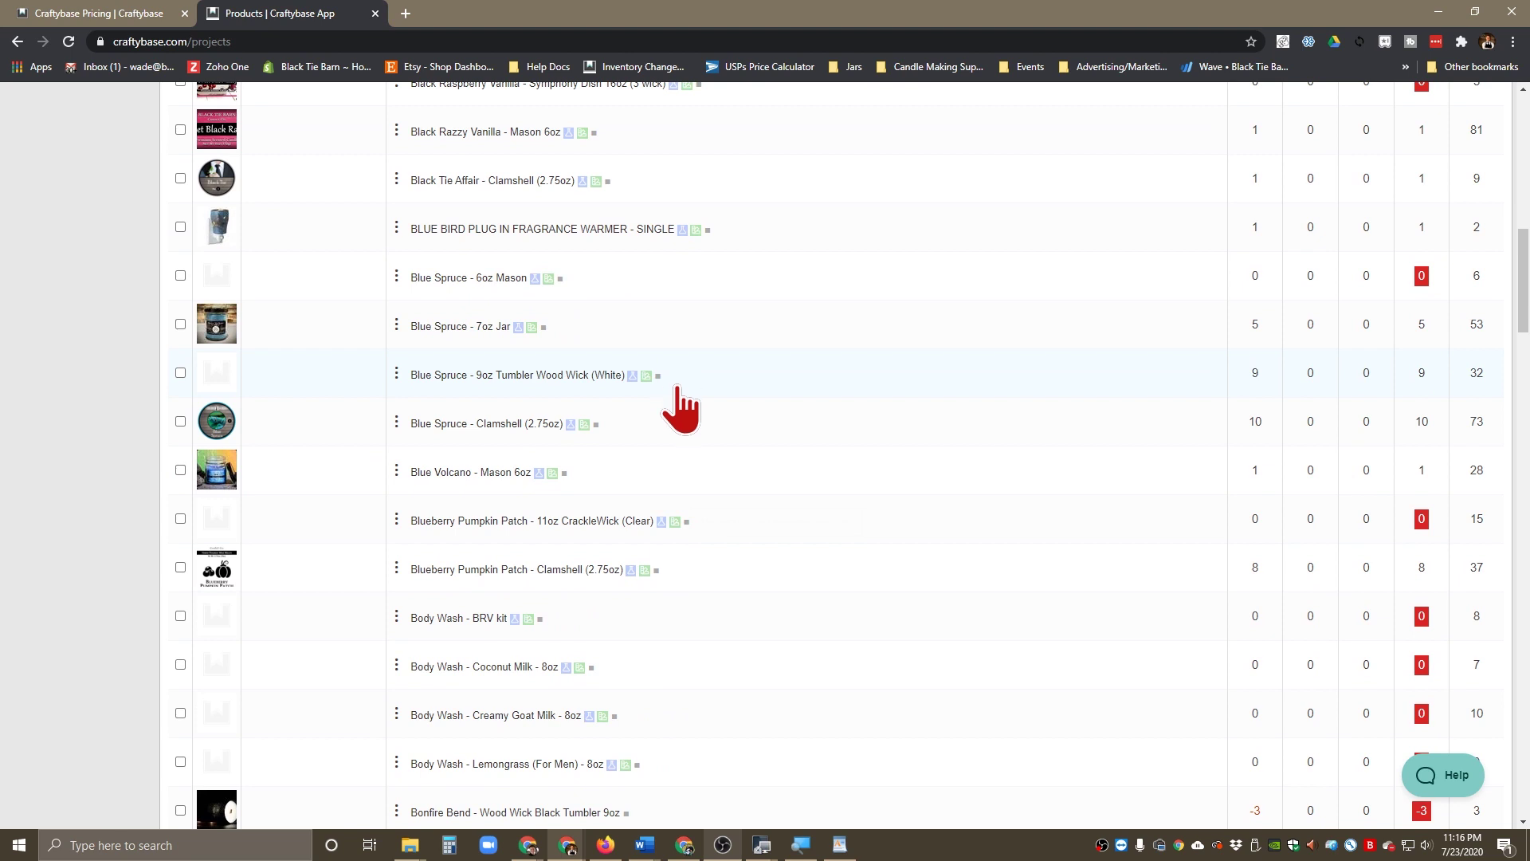
scroll(680, 391, down, 4)
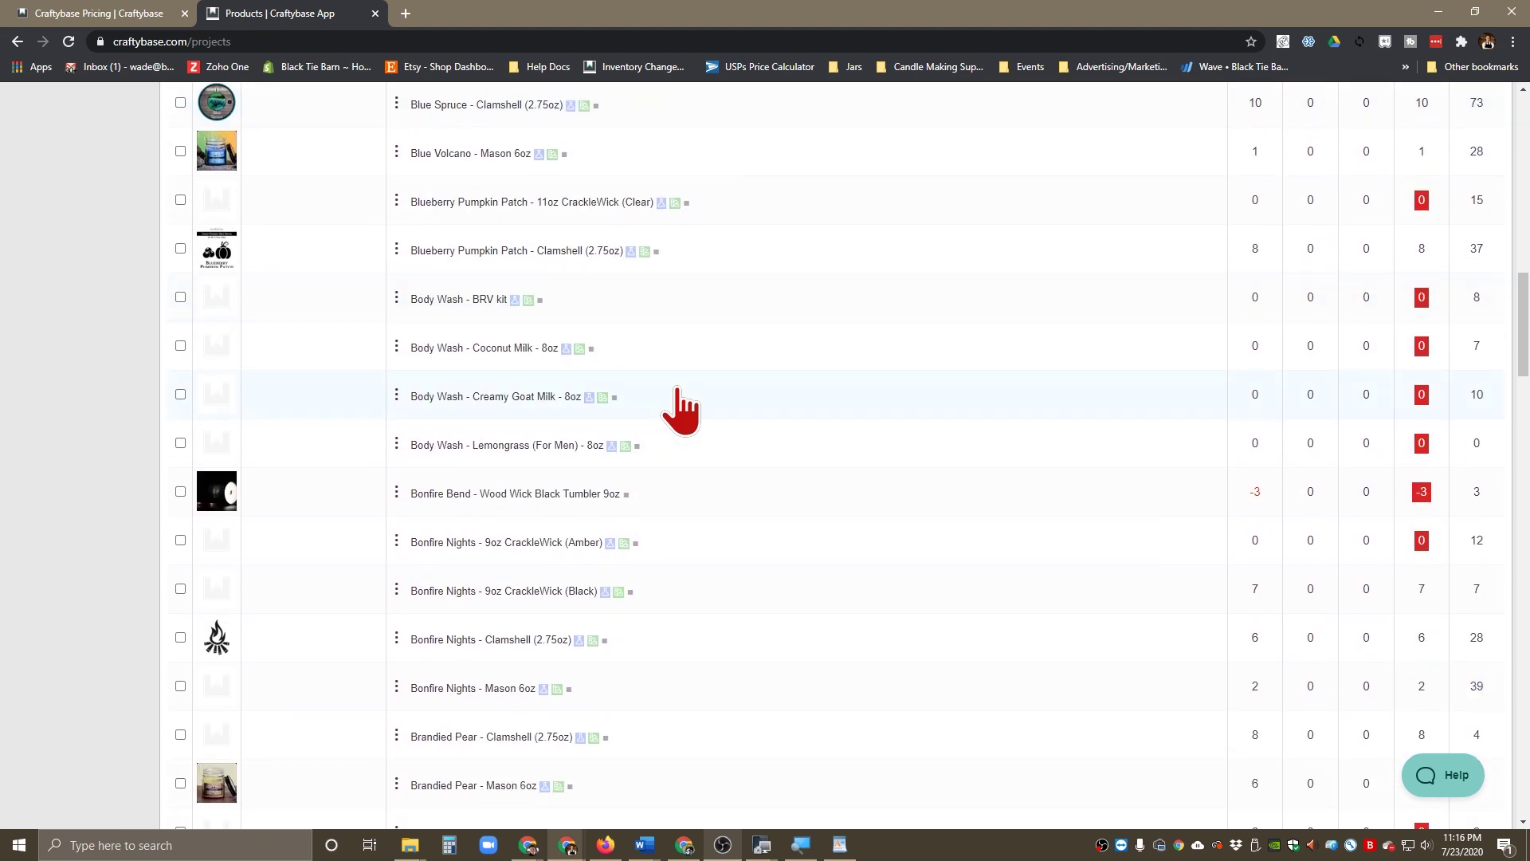
Open the Bonfire Bend - Wood Wick Black Tumbler 9oz product and review its profitability, recipe and pricing sections
mouse_move(526, 504)
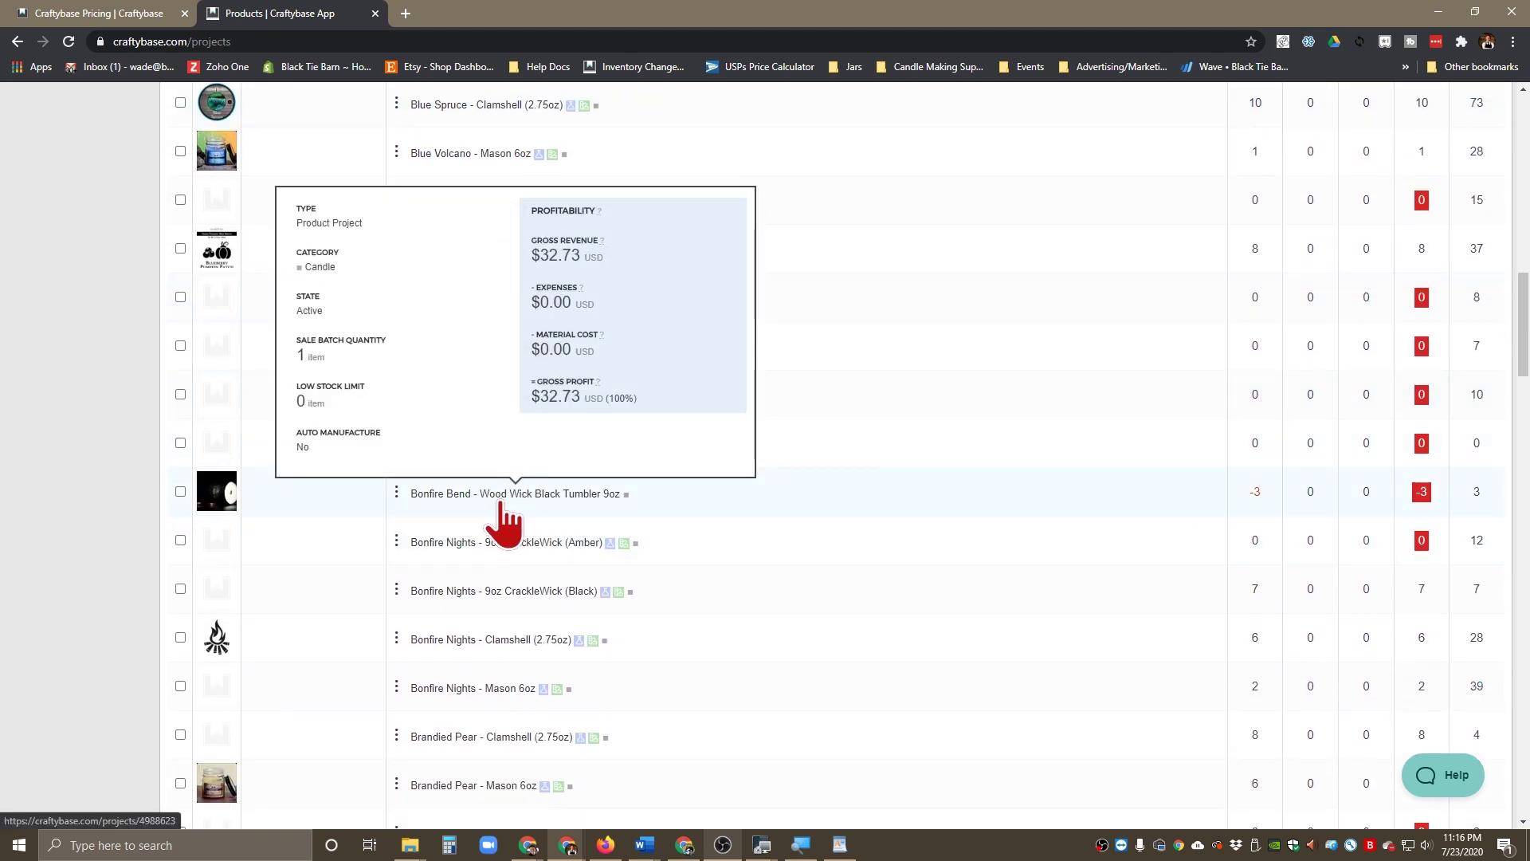
click(548, 496)
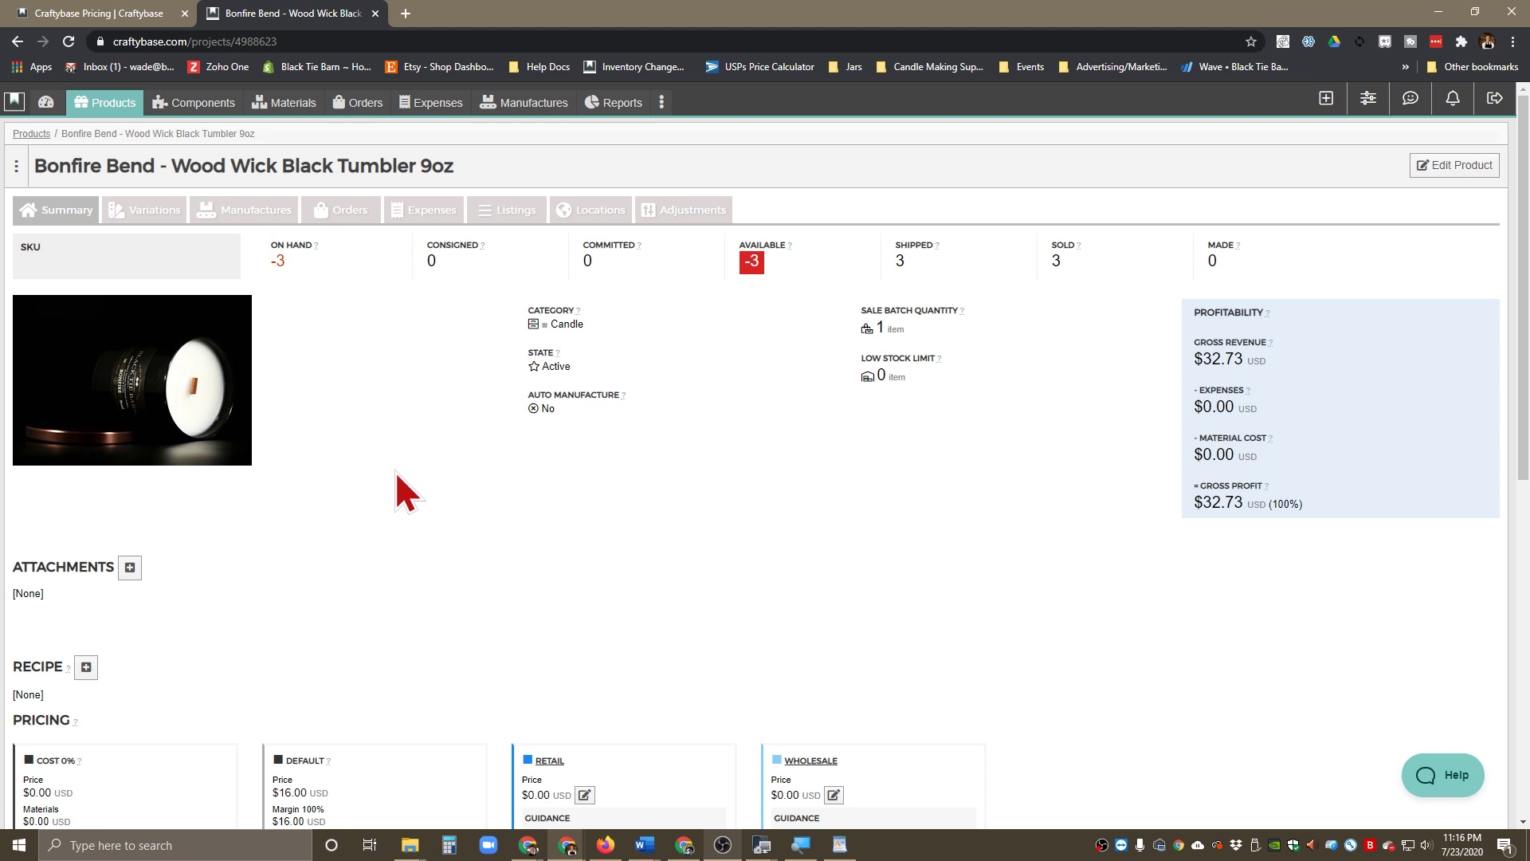
scroll(395, 471, down, 3)
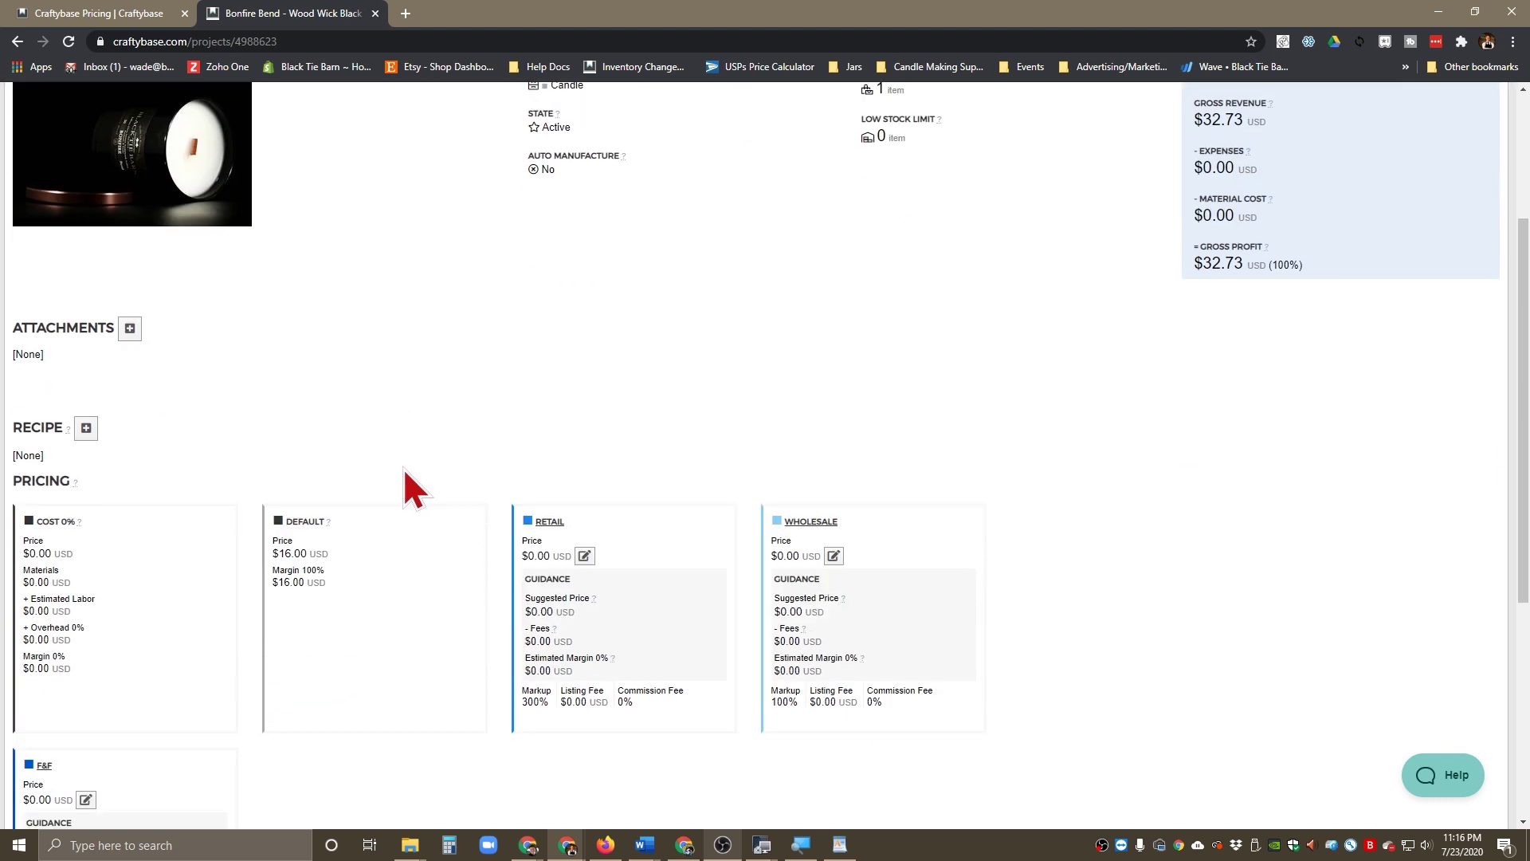
scroll(404, 470, up, 3)
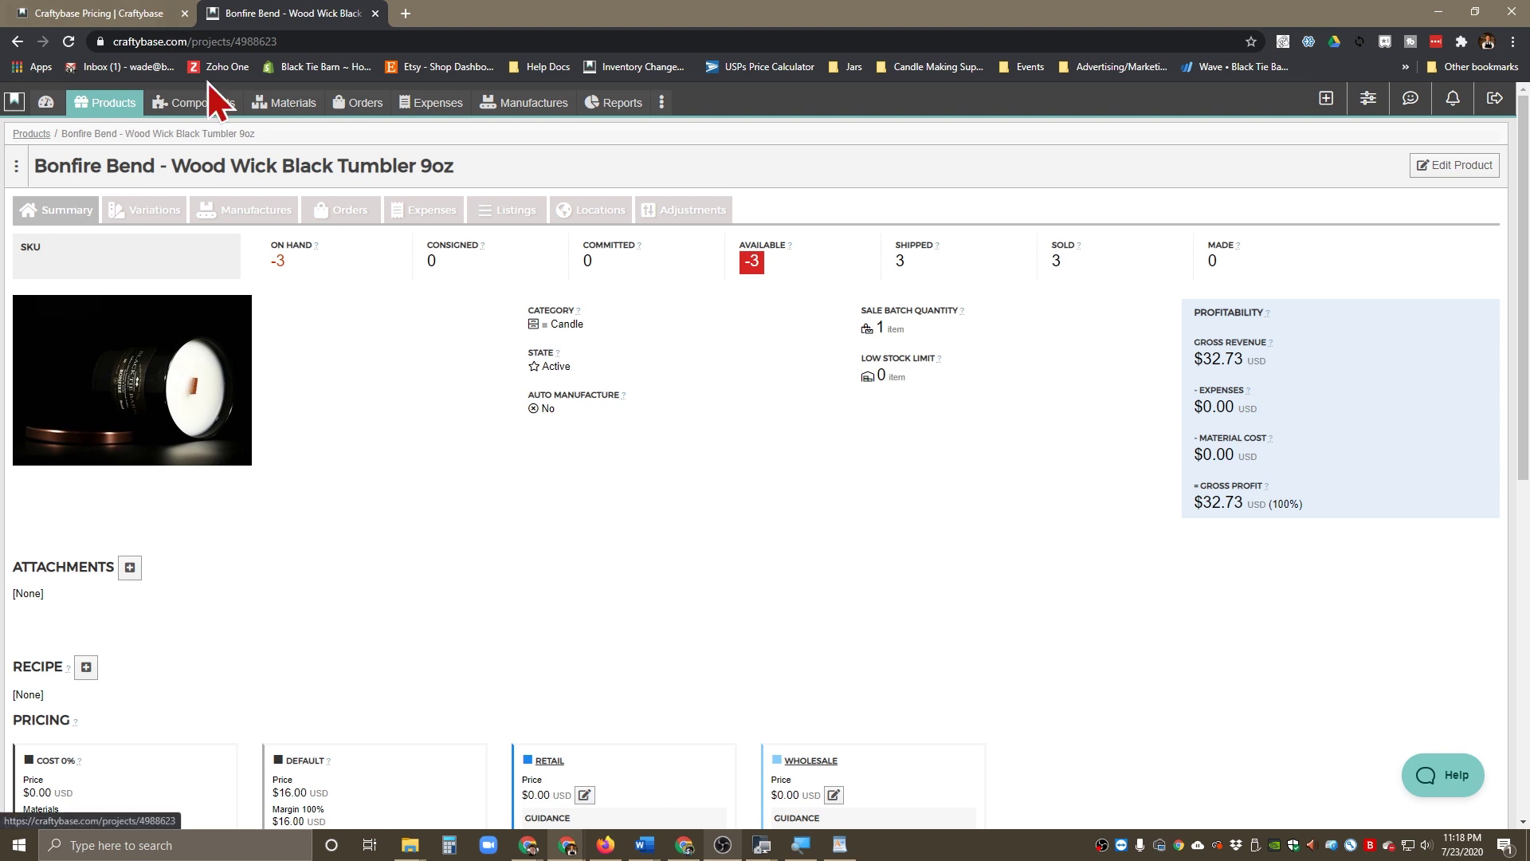
scroll(327, 438, down, 3)
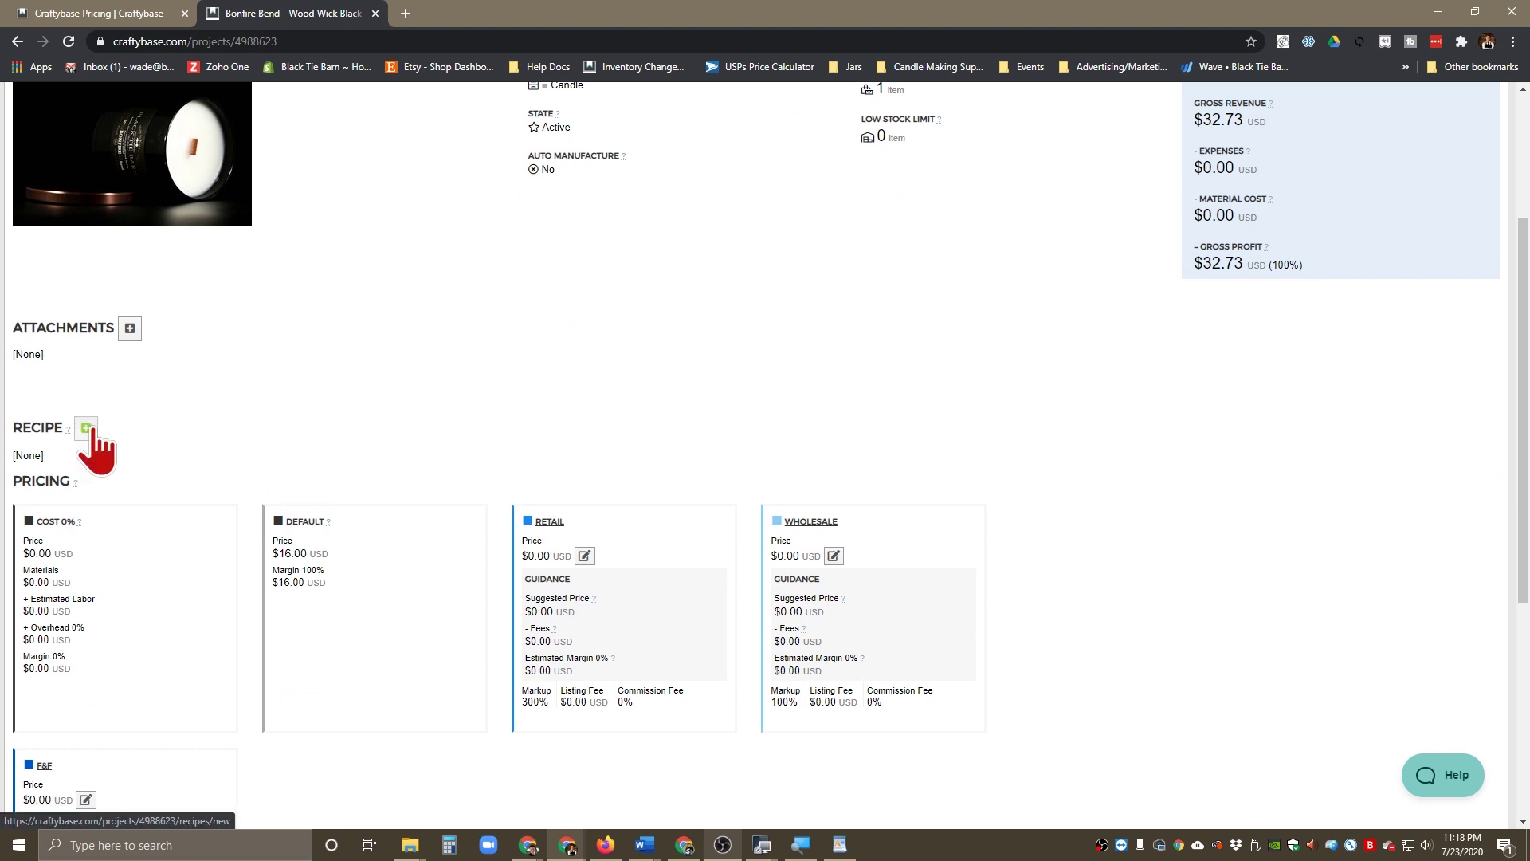
scroll(438, 550, up, 3)
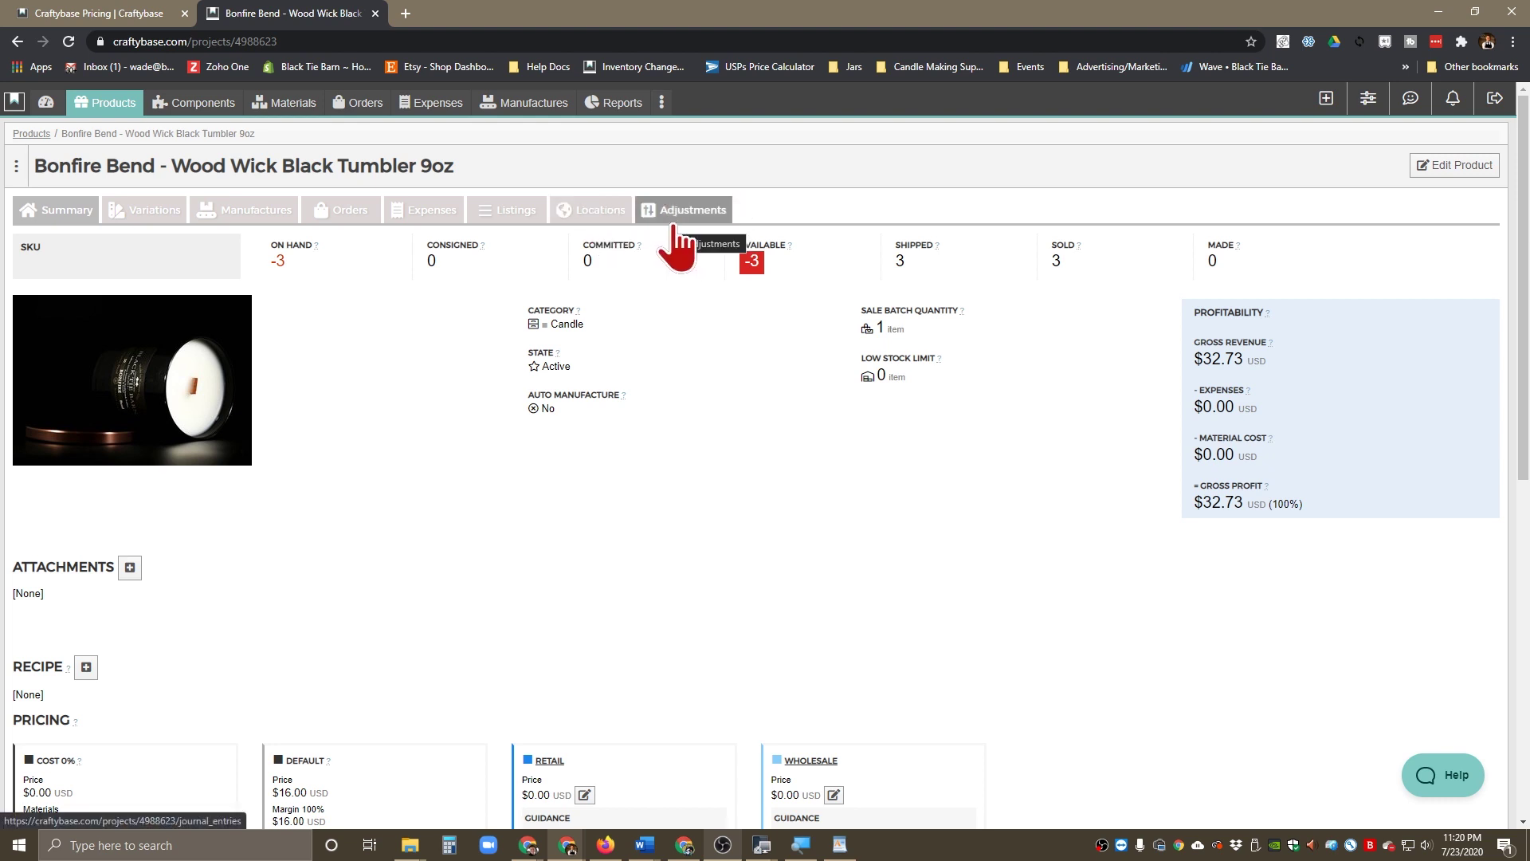
View the inventory adjustment history of the Bonfire Bend tumbler
mouse_move(625, 399)
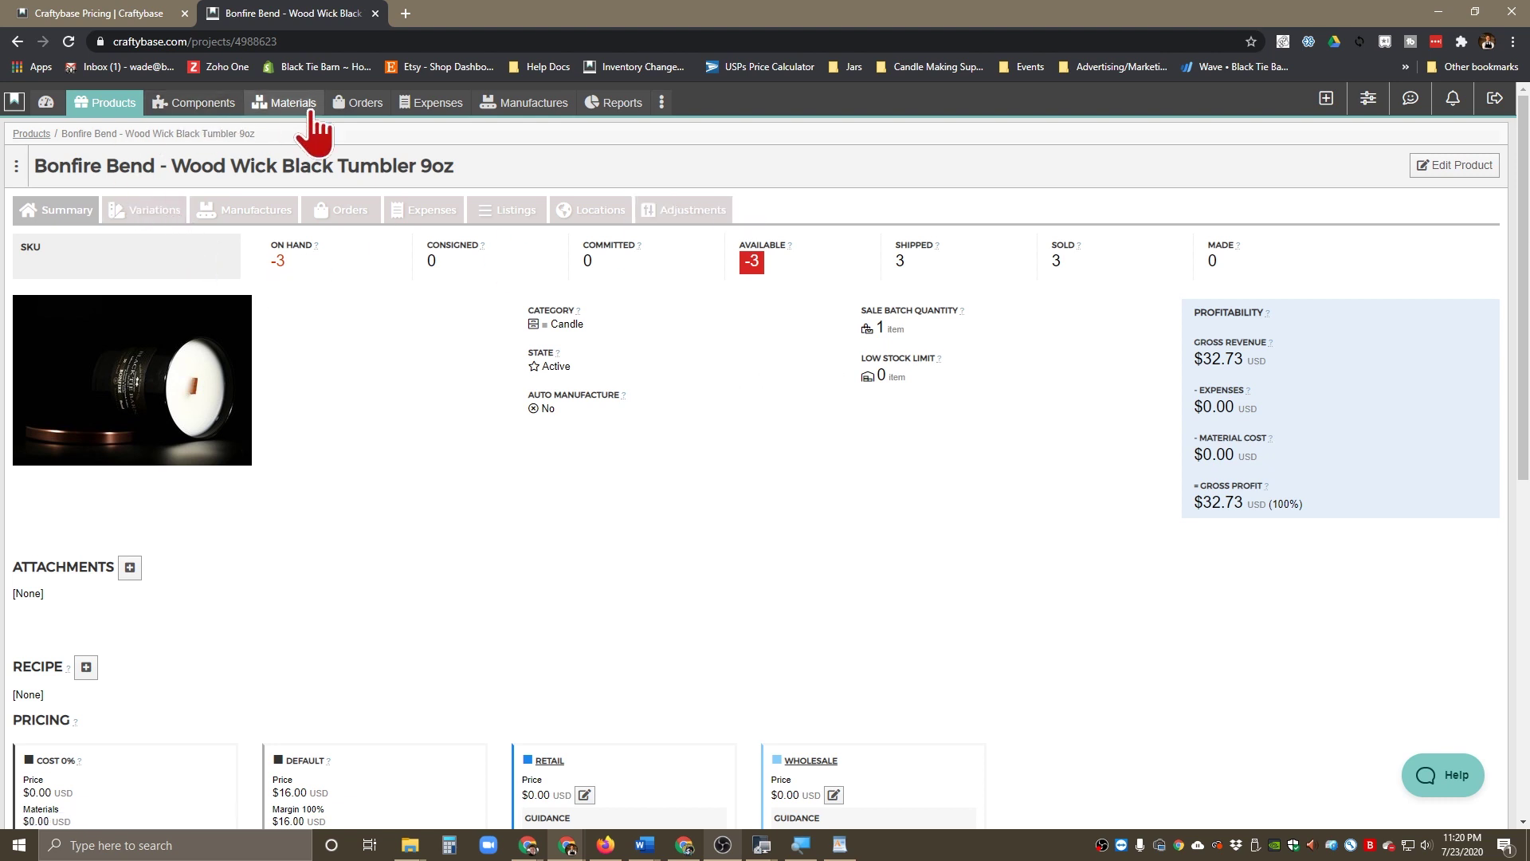
click(701, 214)
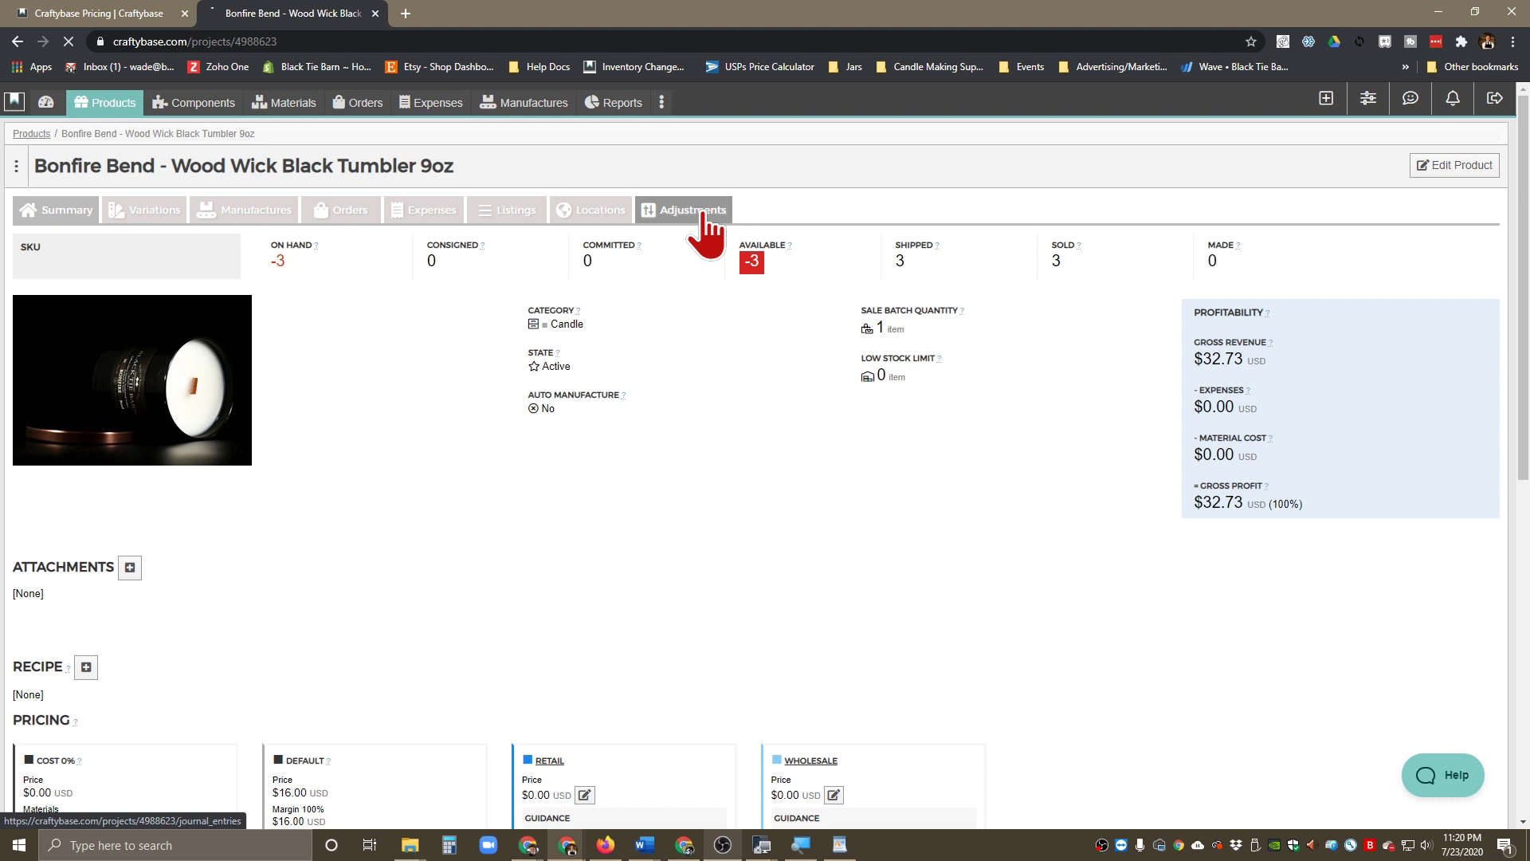
Open the category settings and examine the adjustment categories and material categories
mouse_move(1379, 105)
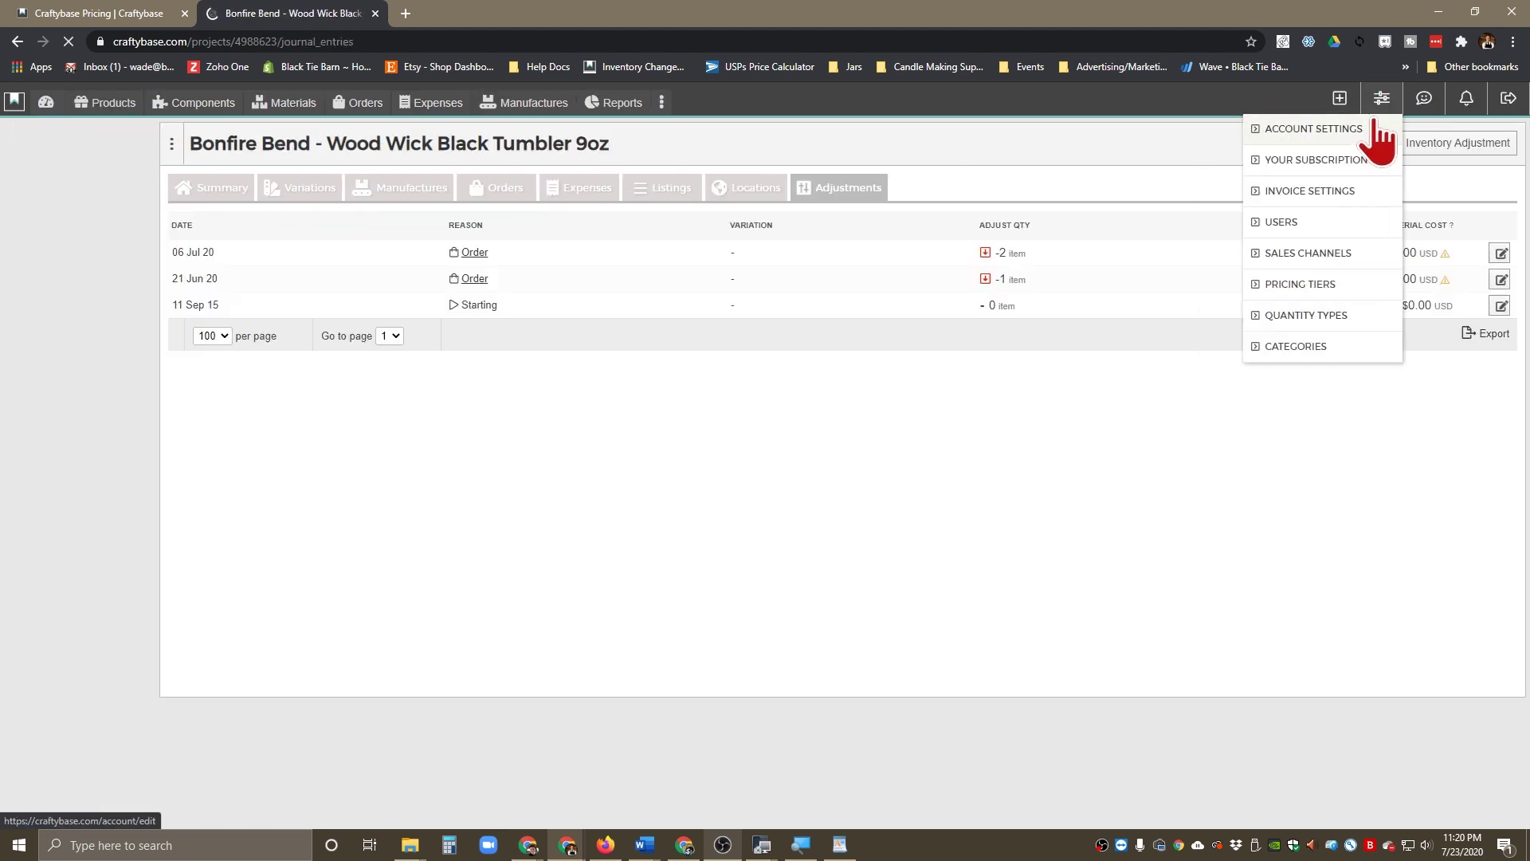
click(1314, 349)
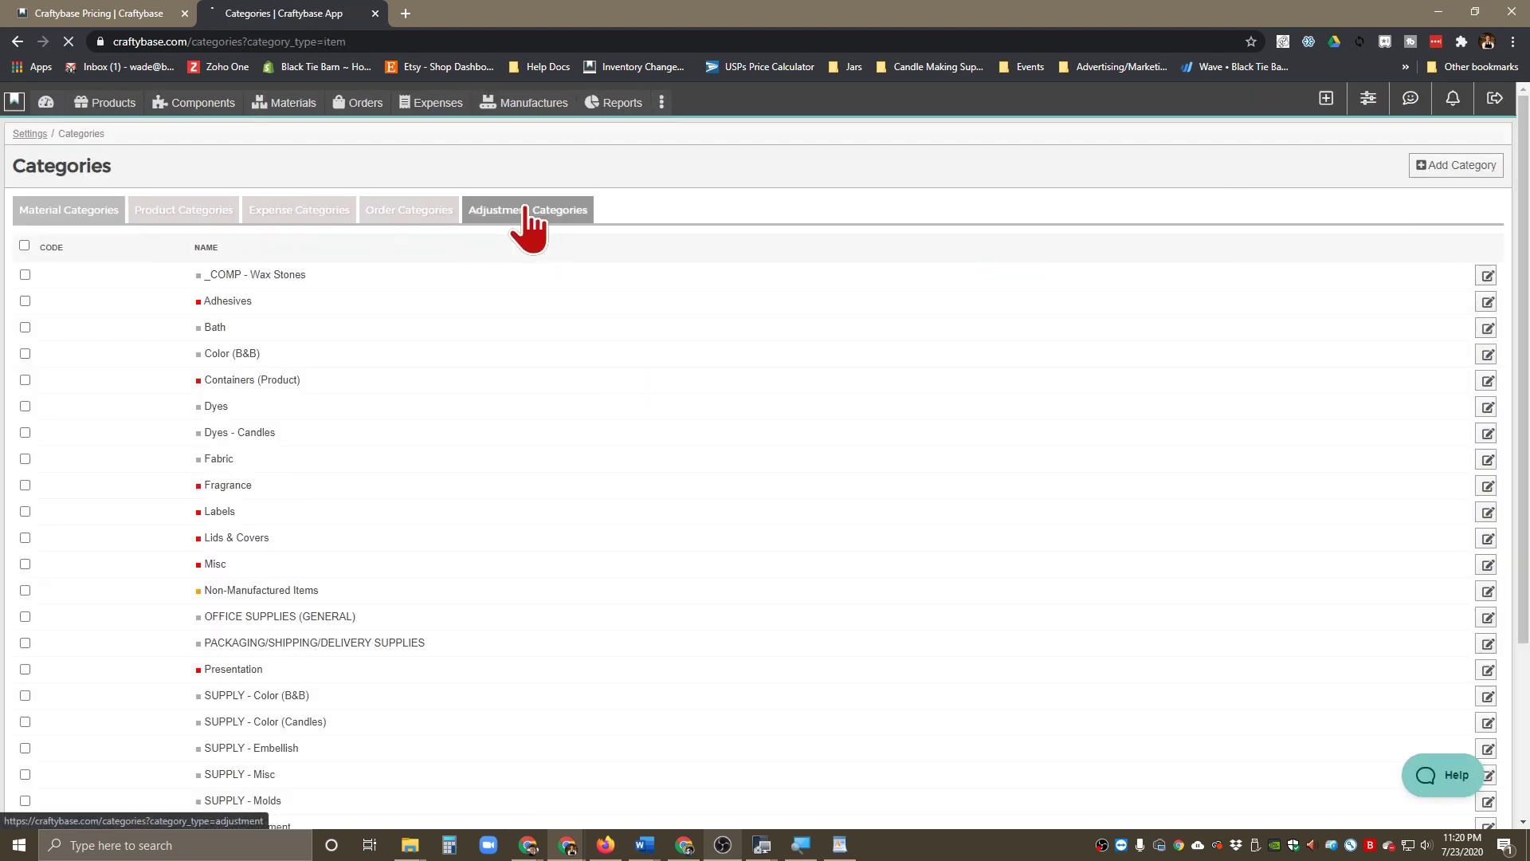
click(528, 211)
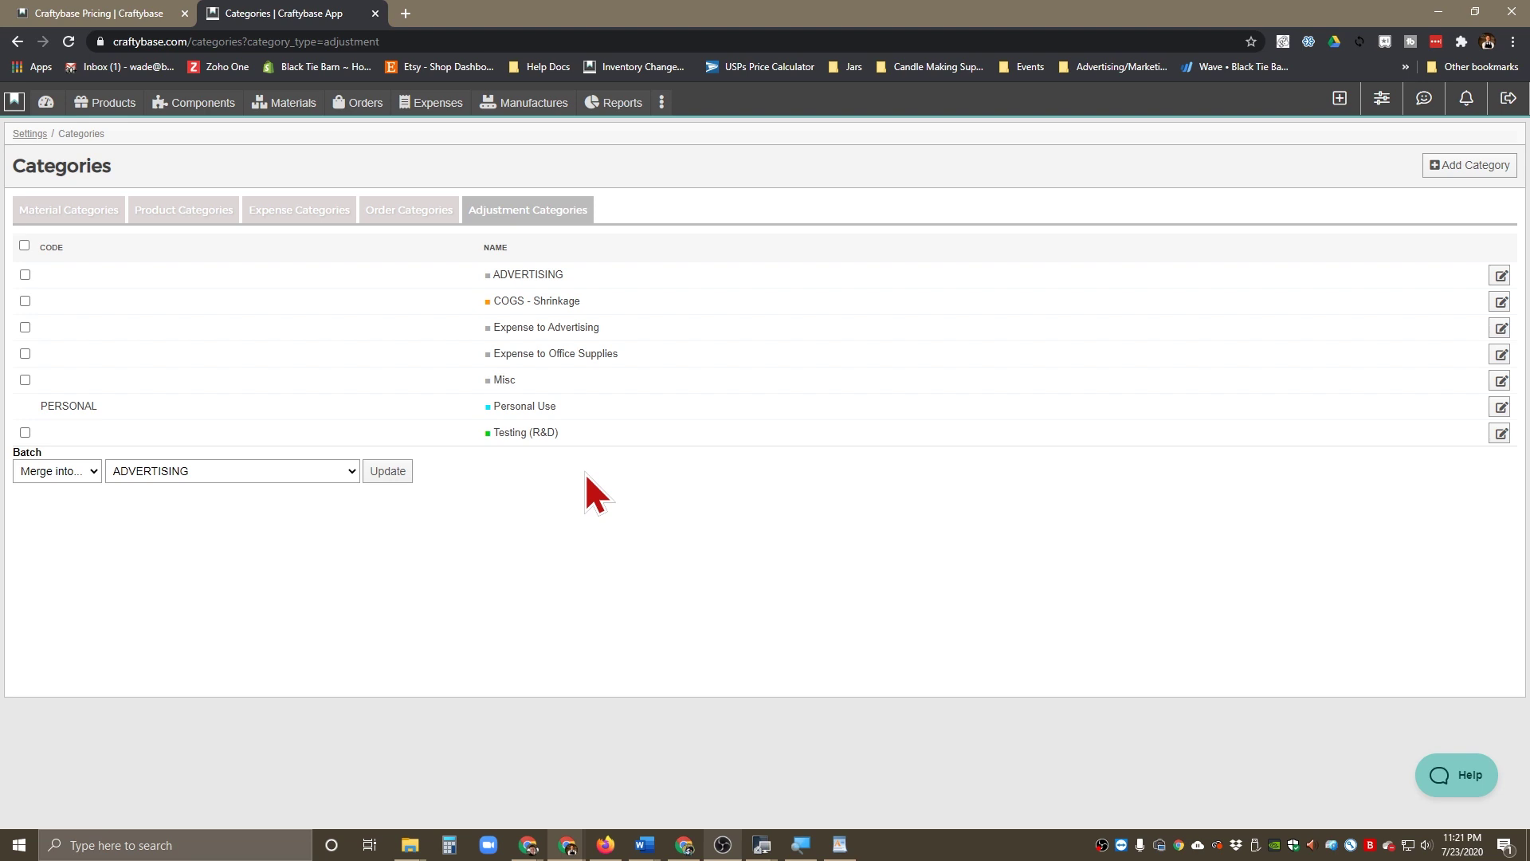
click(68, 209)
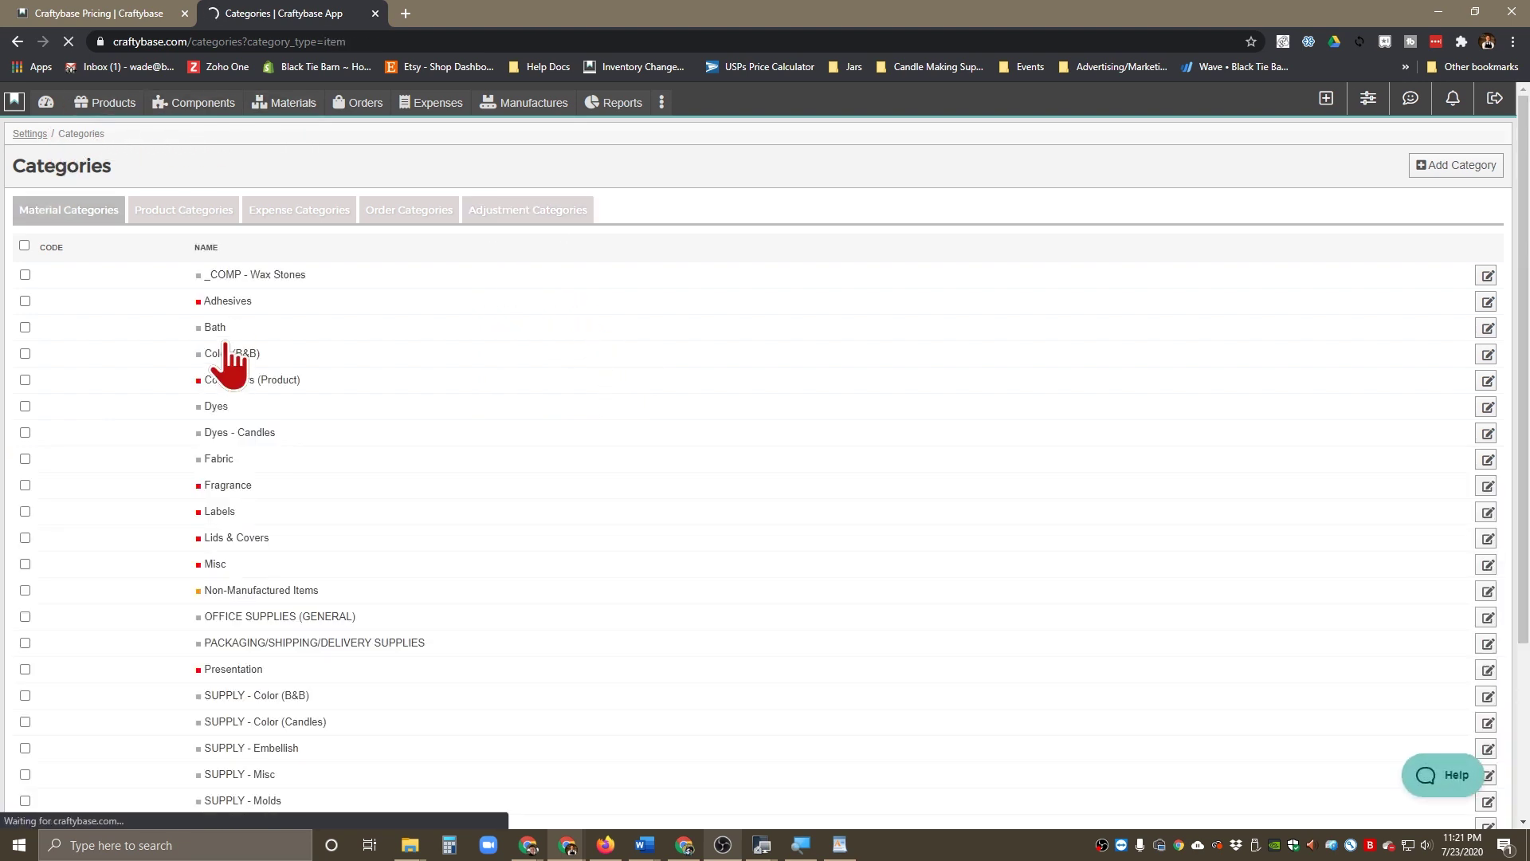
Revisit the Products list, and open the Orders list to examine the orders' grand totals and material costs
click(136, 104)
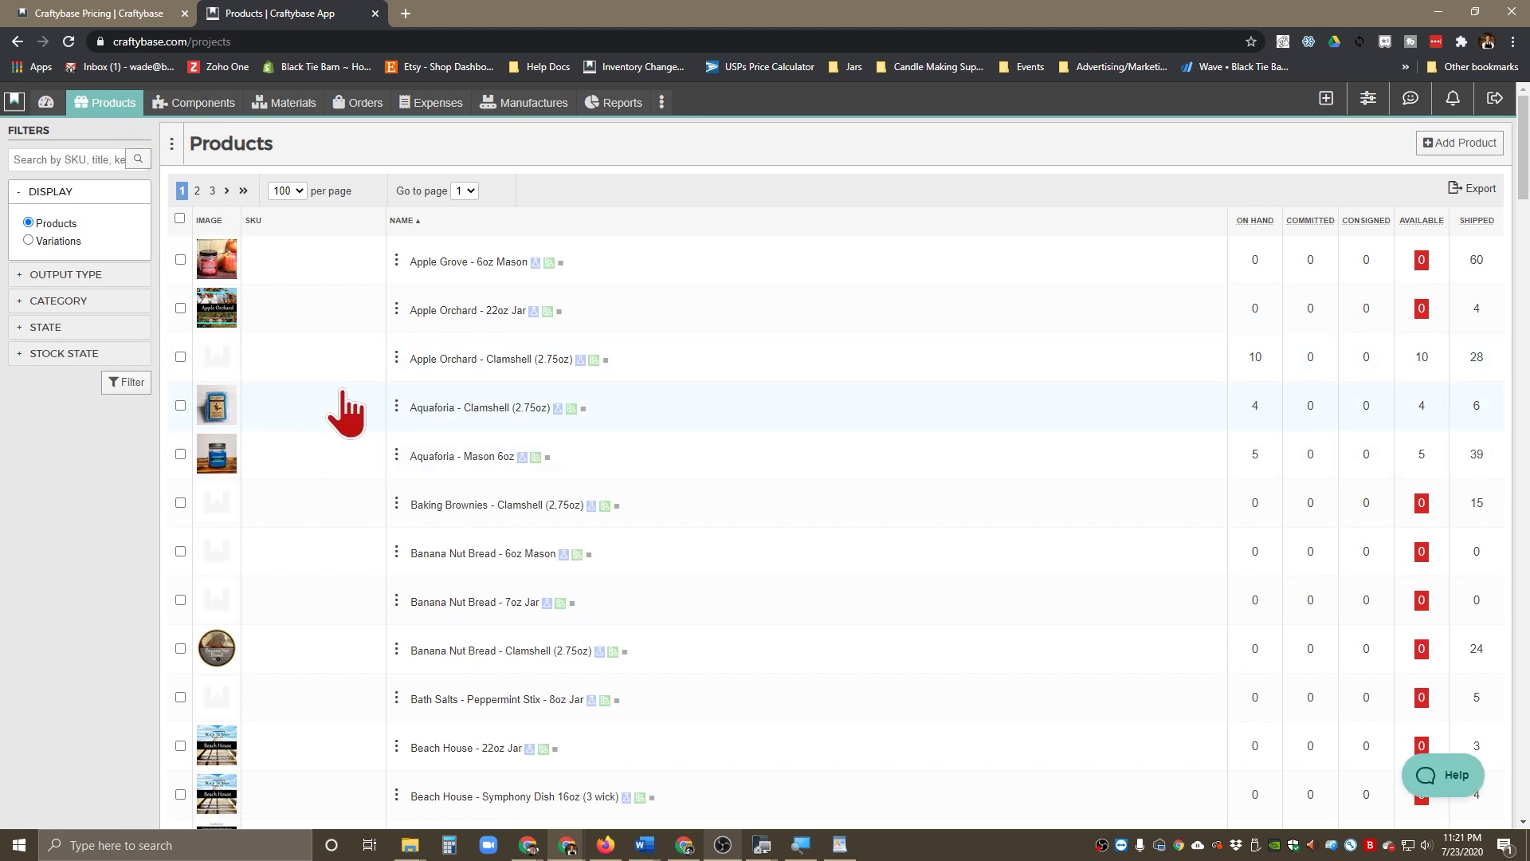
click(365, 109)
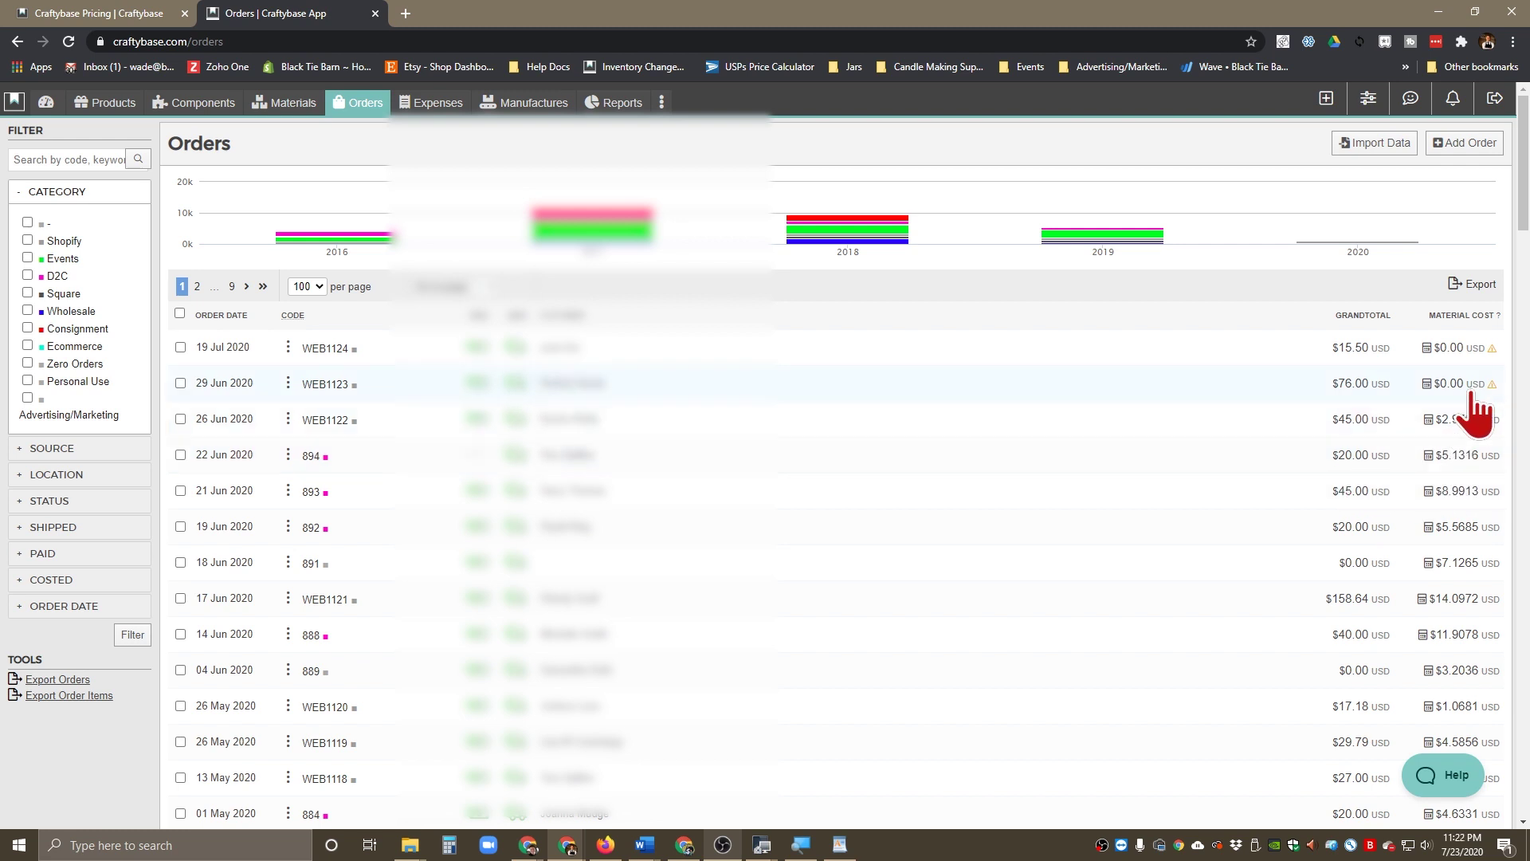
mouse_move(1494, 381)
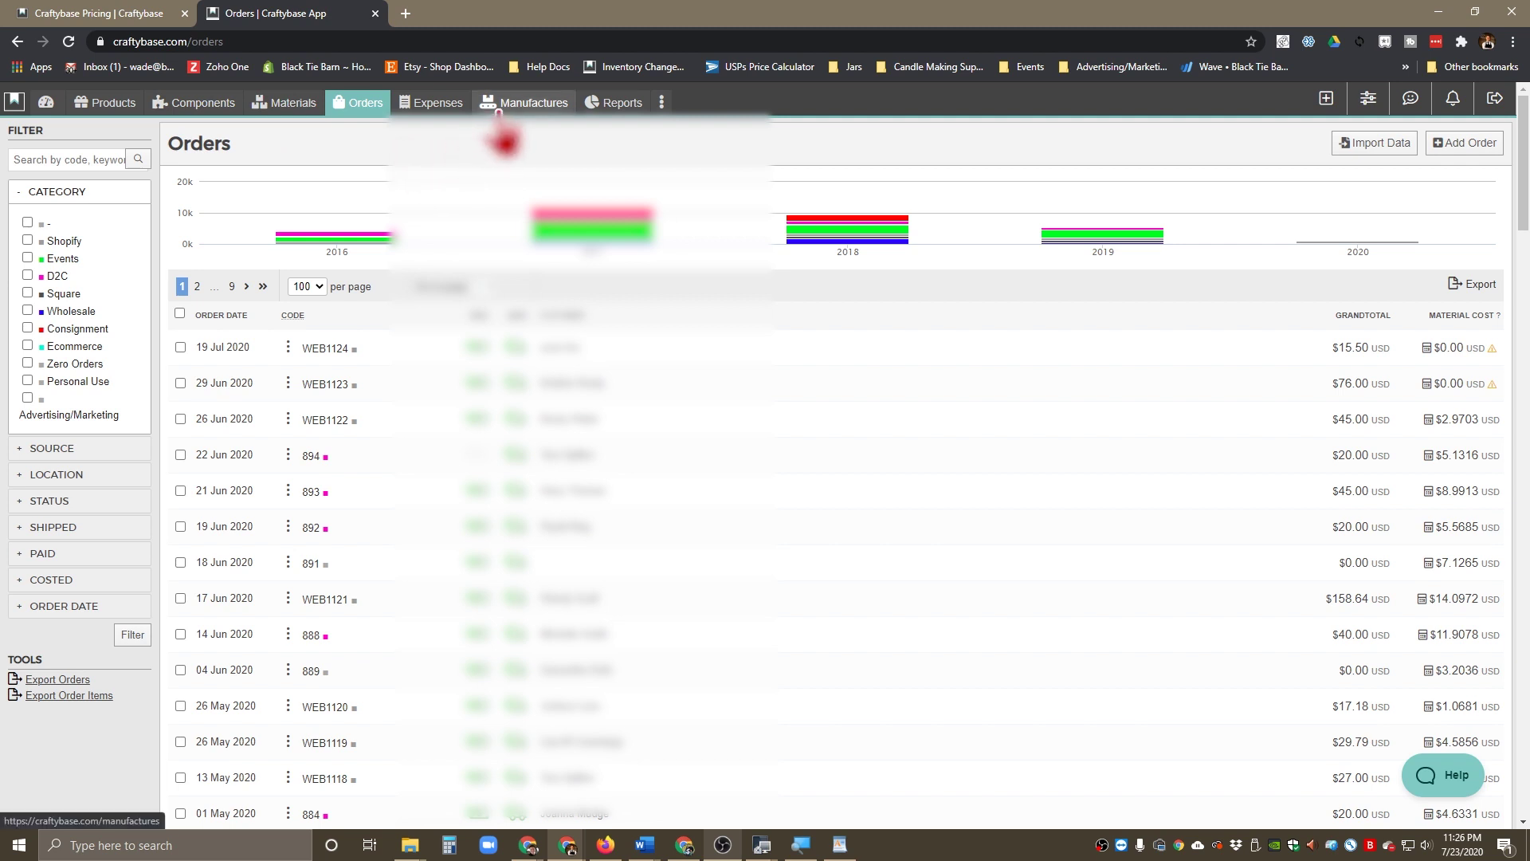
Open the Expenses list and start a new expense, checking its purchase date and code
click(443, 106)
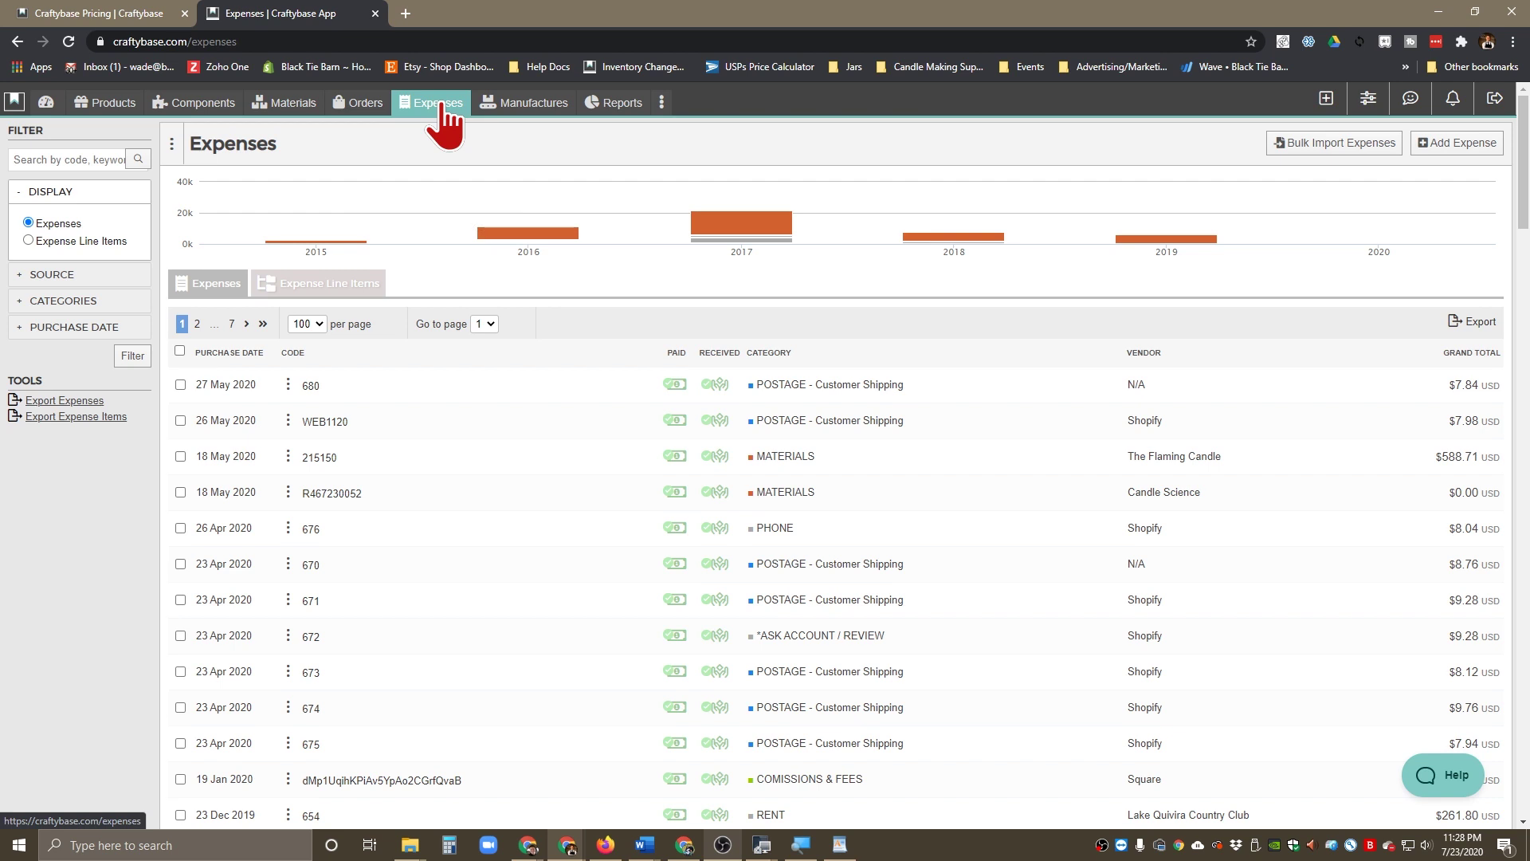
click(1455, 144)
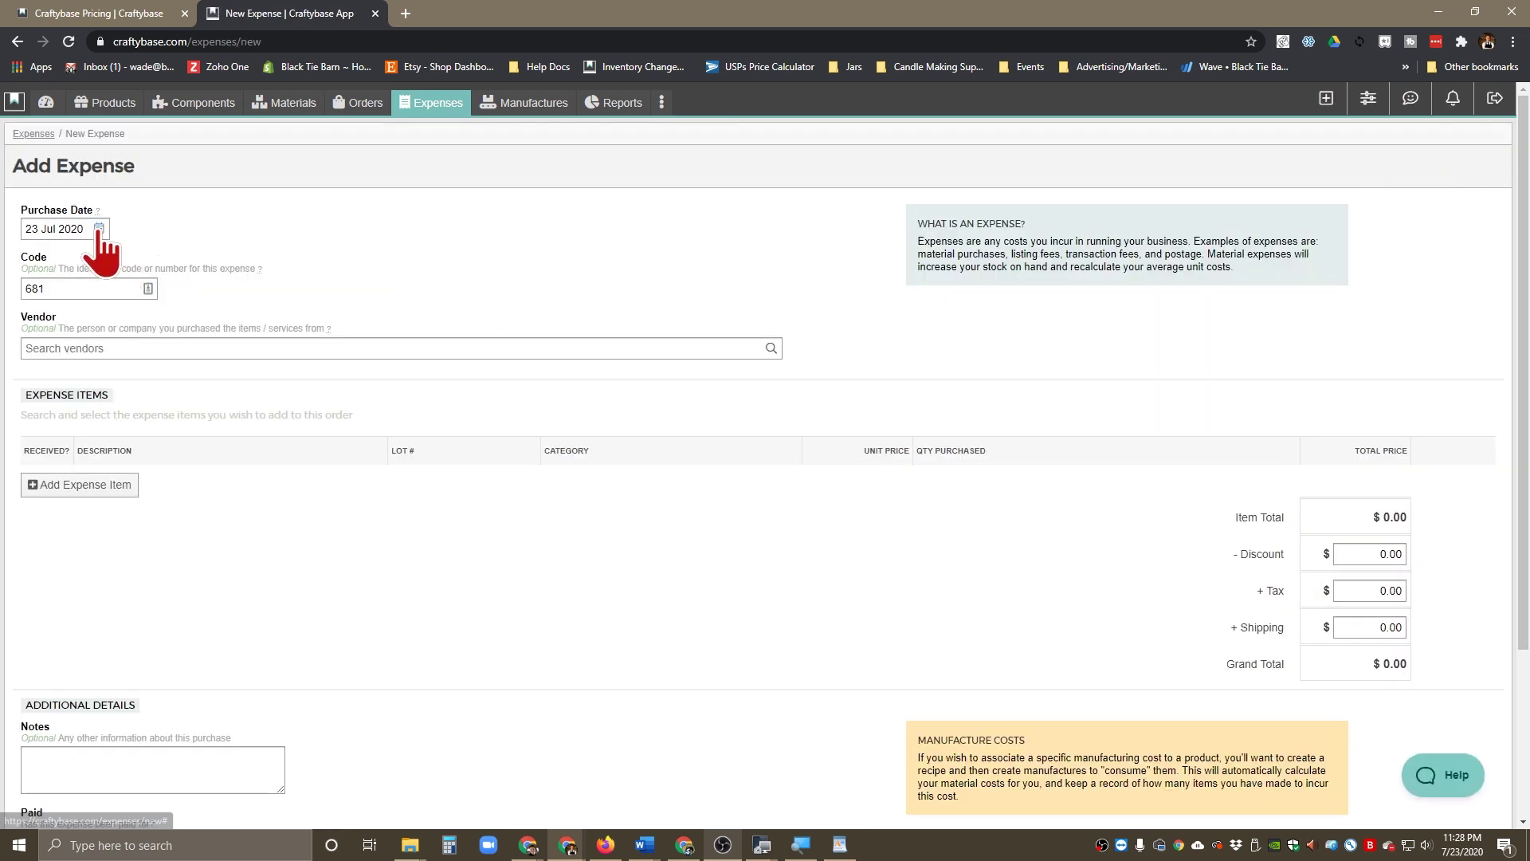
click(64, 293)
click(356, 285)
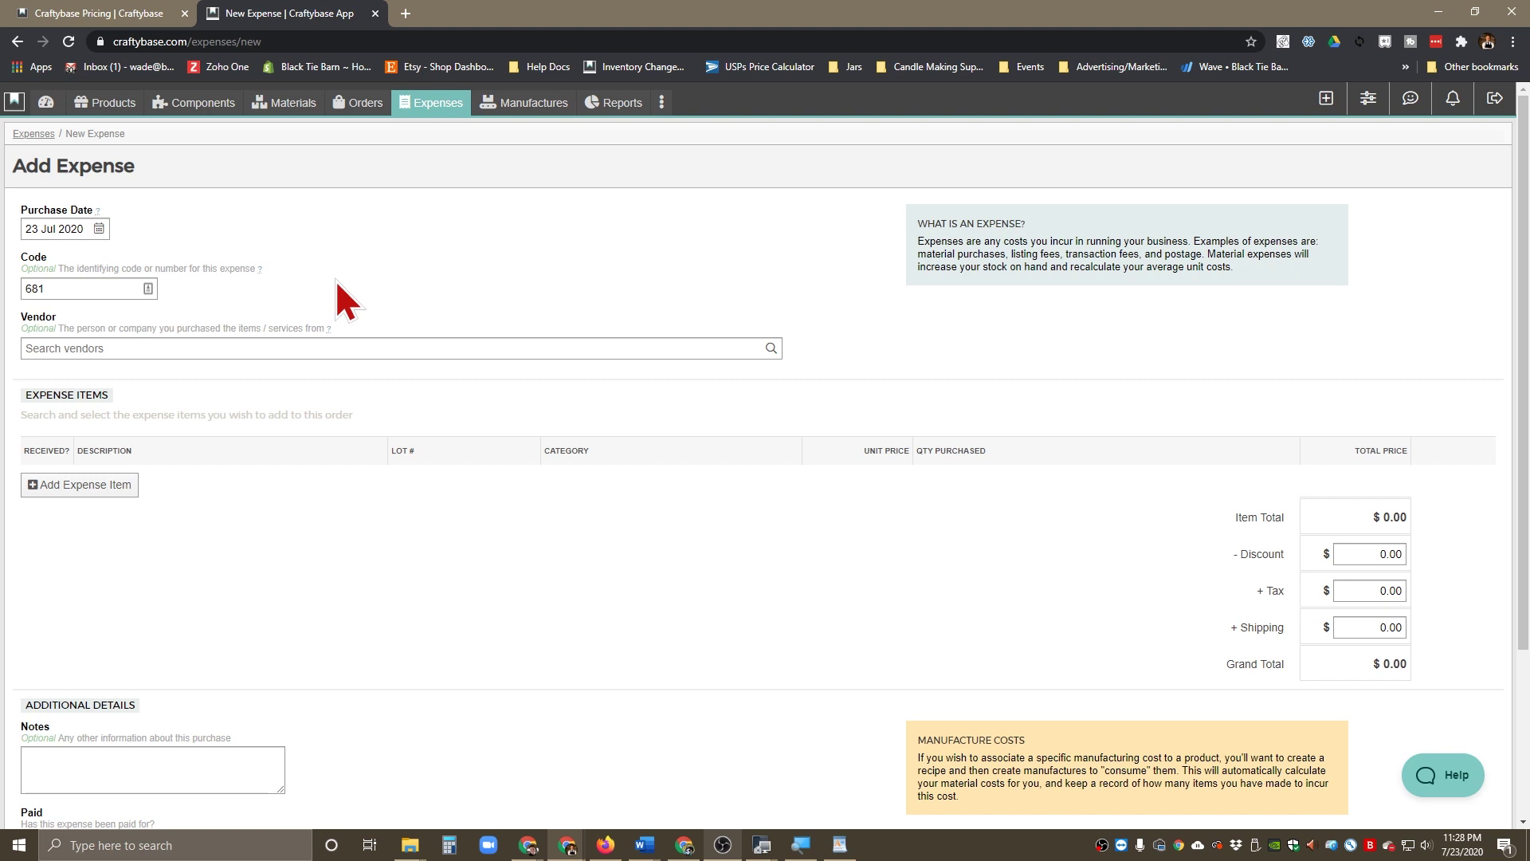
double_click(71, 283)
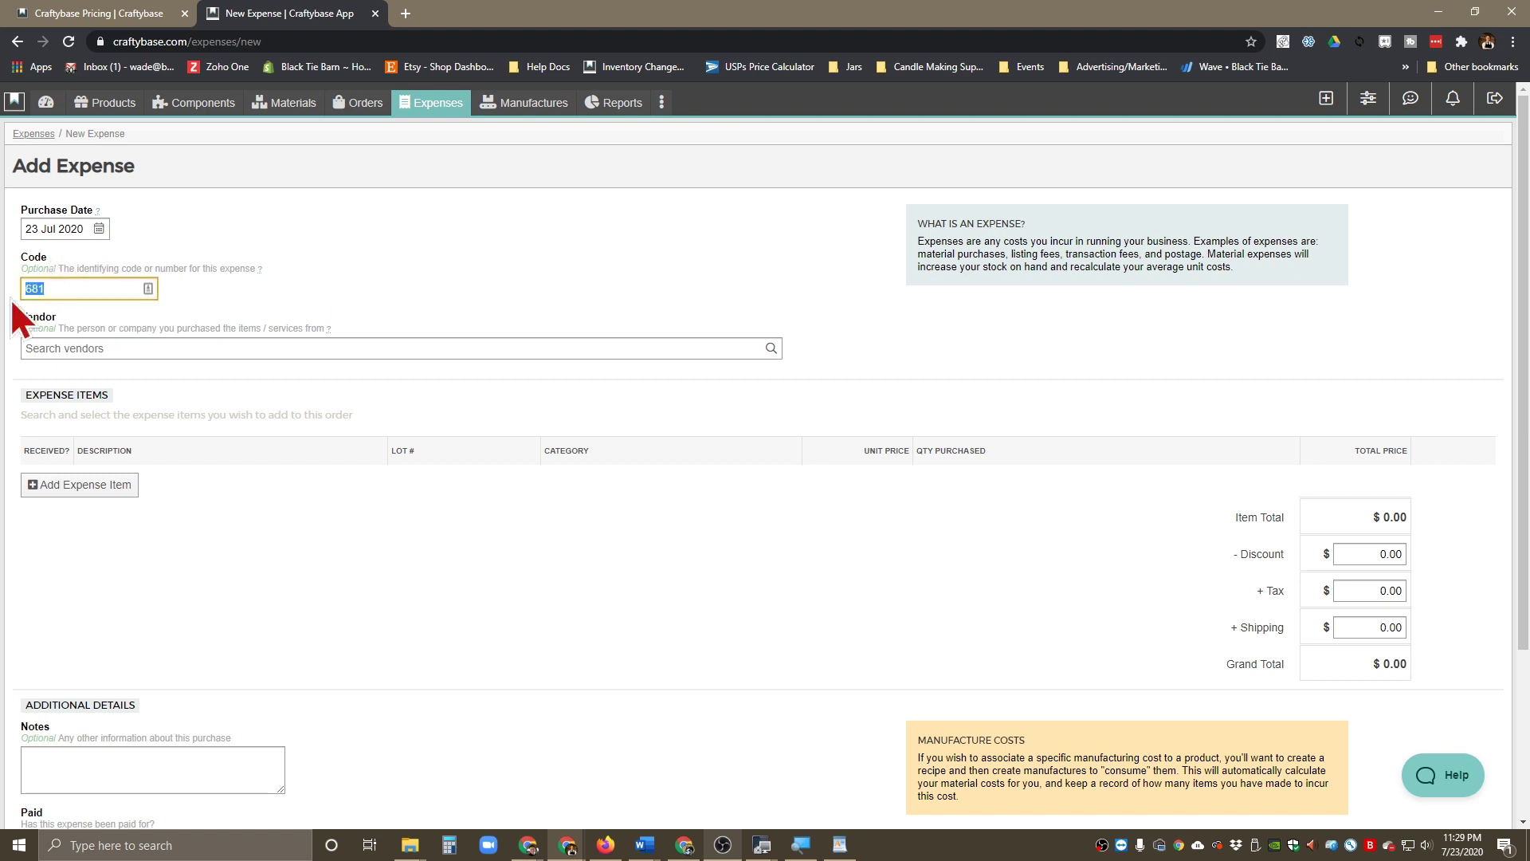
click(243, 289)
Try Candle Science as the expense's vendor and clear the selection
scroll(232, 283, down, 1)
click(220, 263)
text(candle sc)
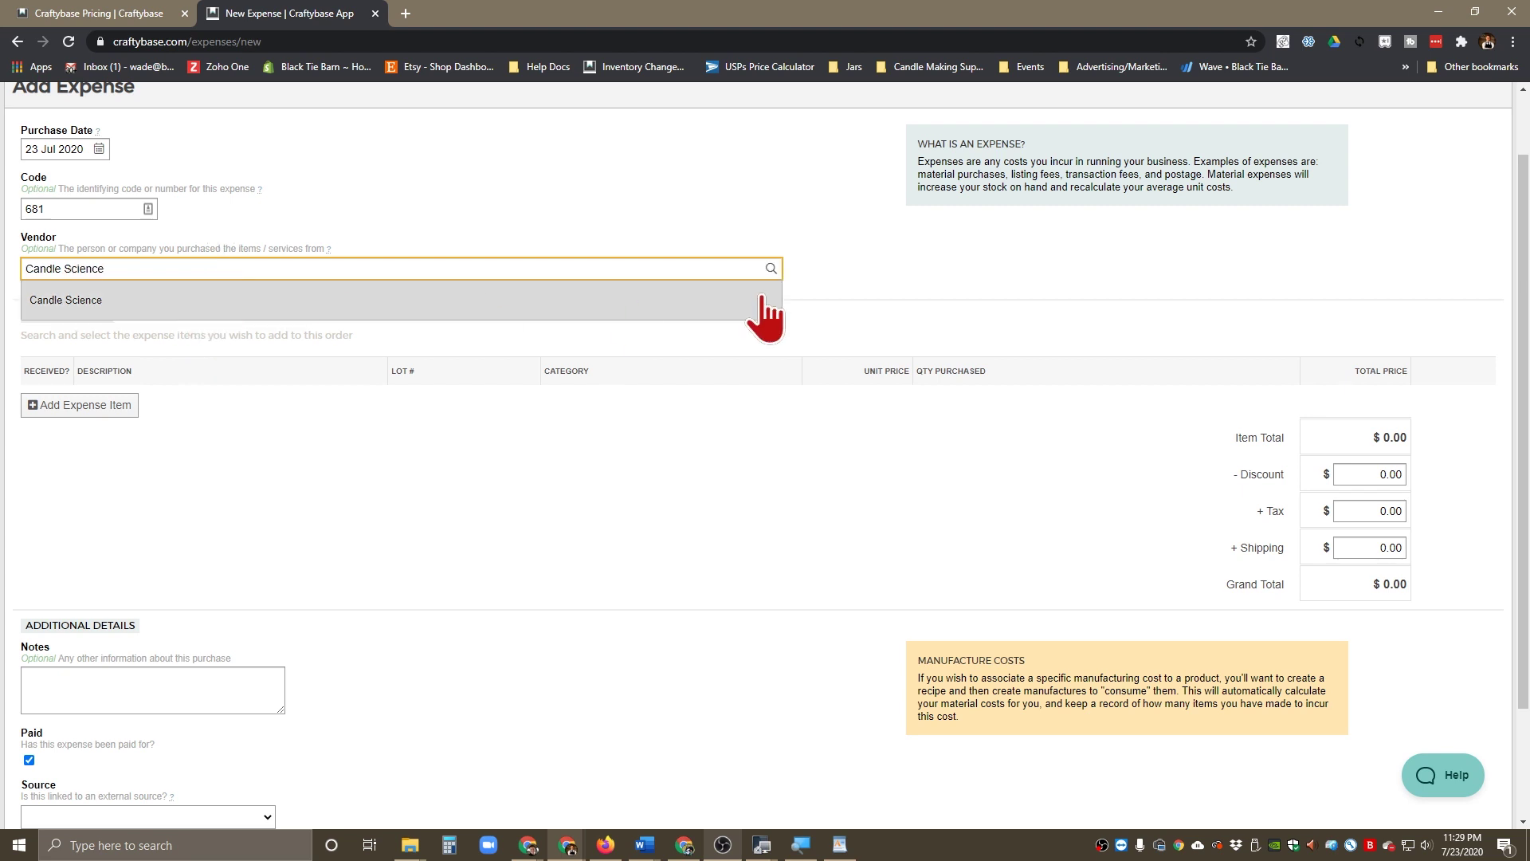
click(855, 275)
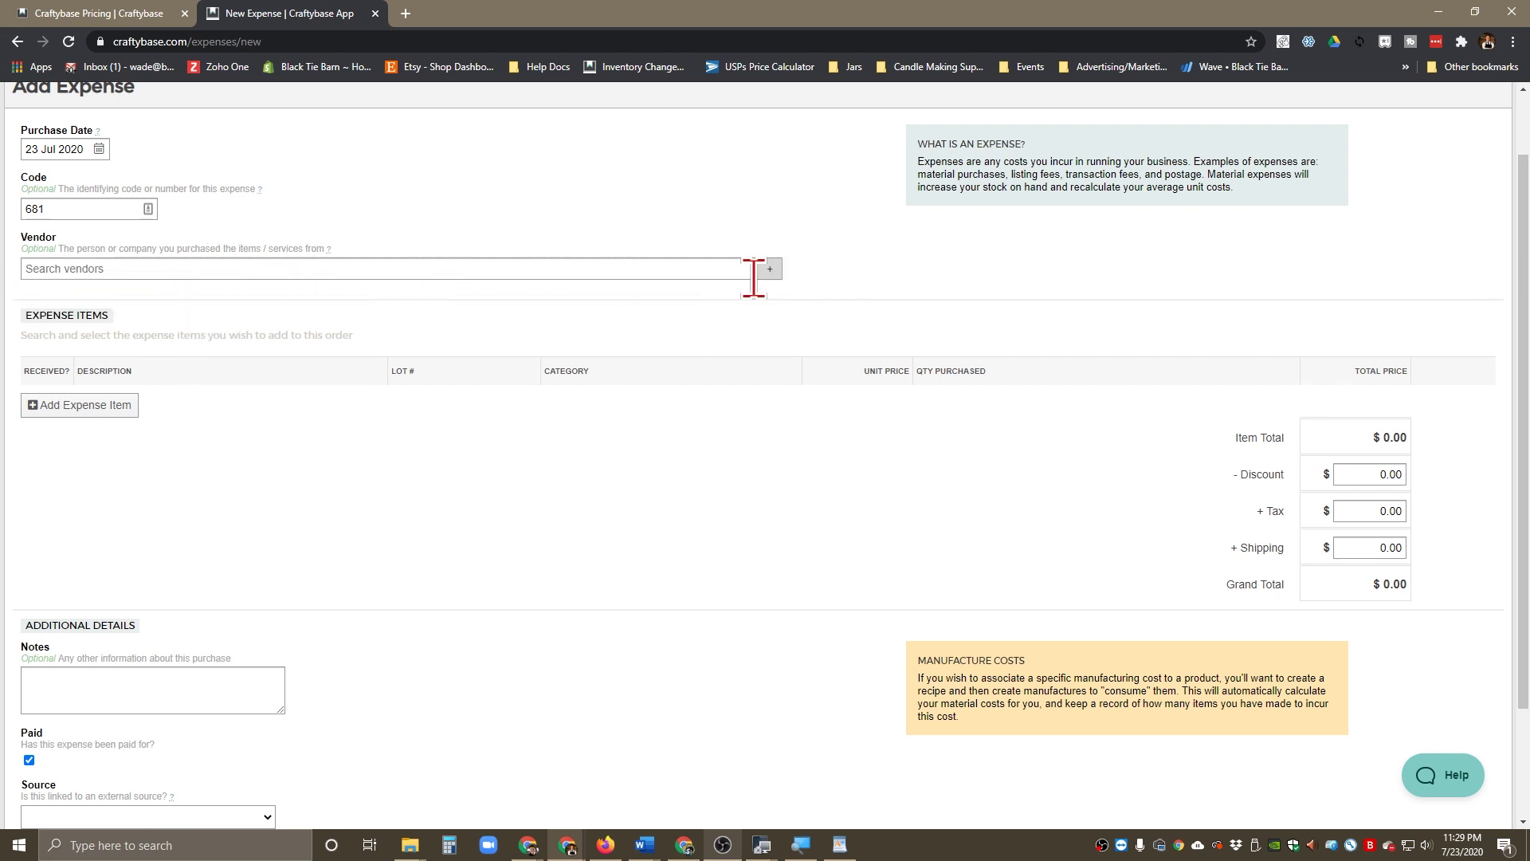
Examine the optional address and additional details in the Add New Vendor form, and close it without saving
click(770, 269)
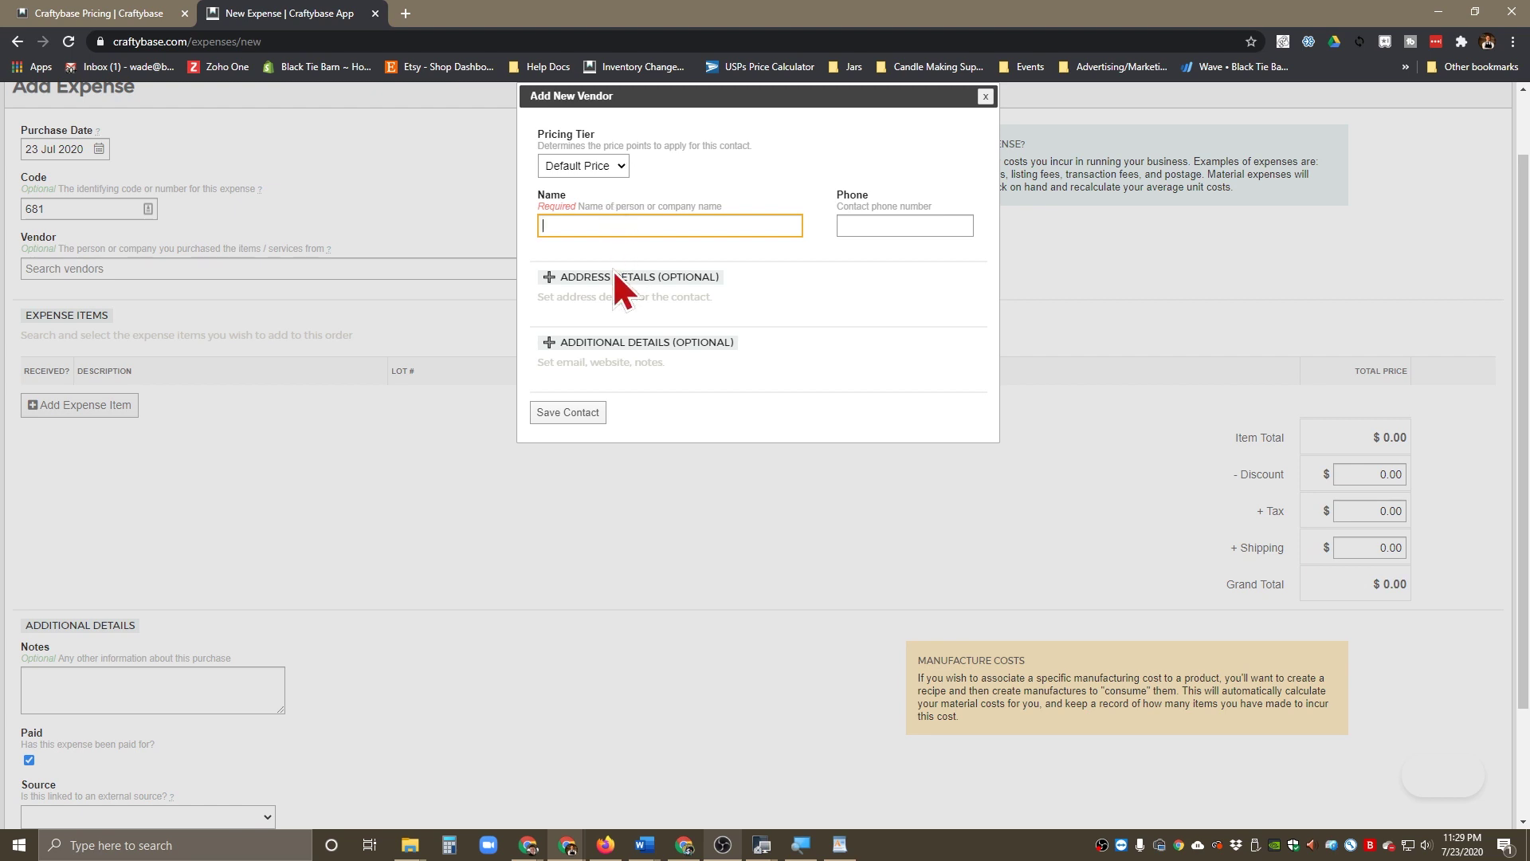
click(574, 274)
click(626, 341)
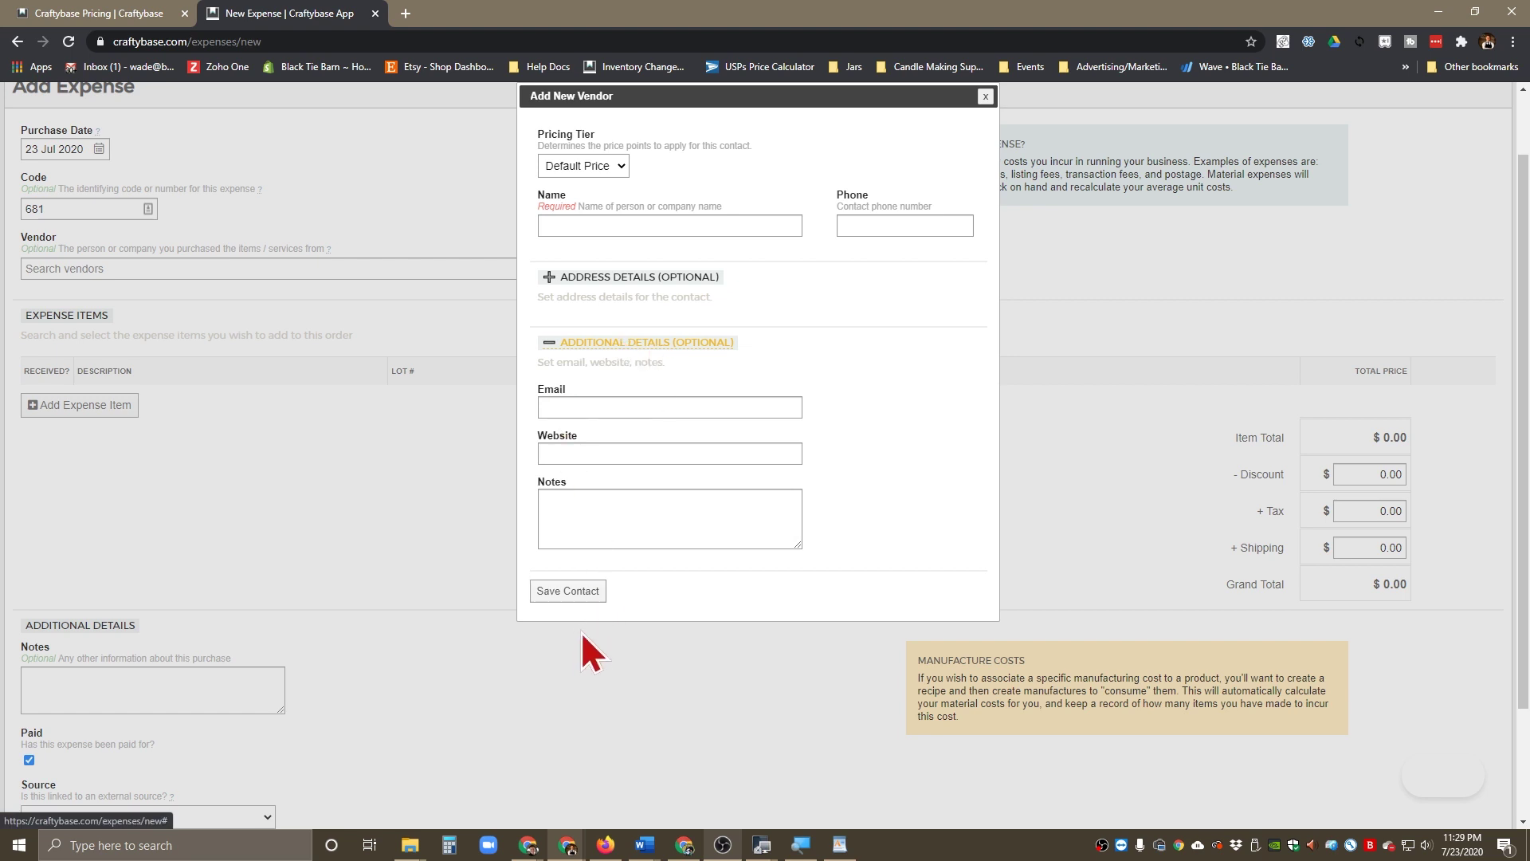
click(986, 97)
Set the new expense's vendor to the existing Candle Science contact
click(96, 268)
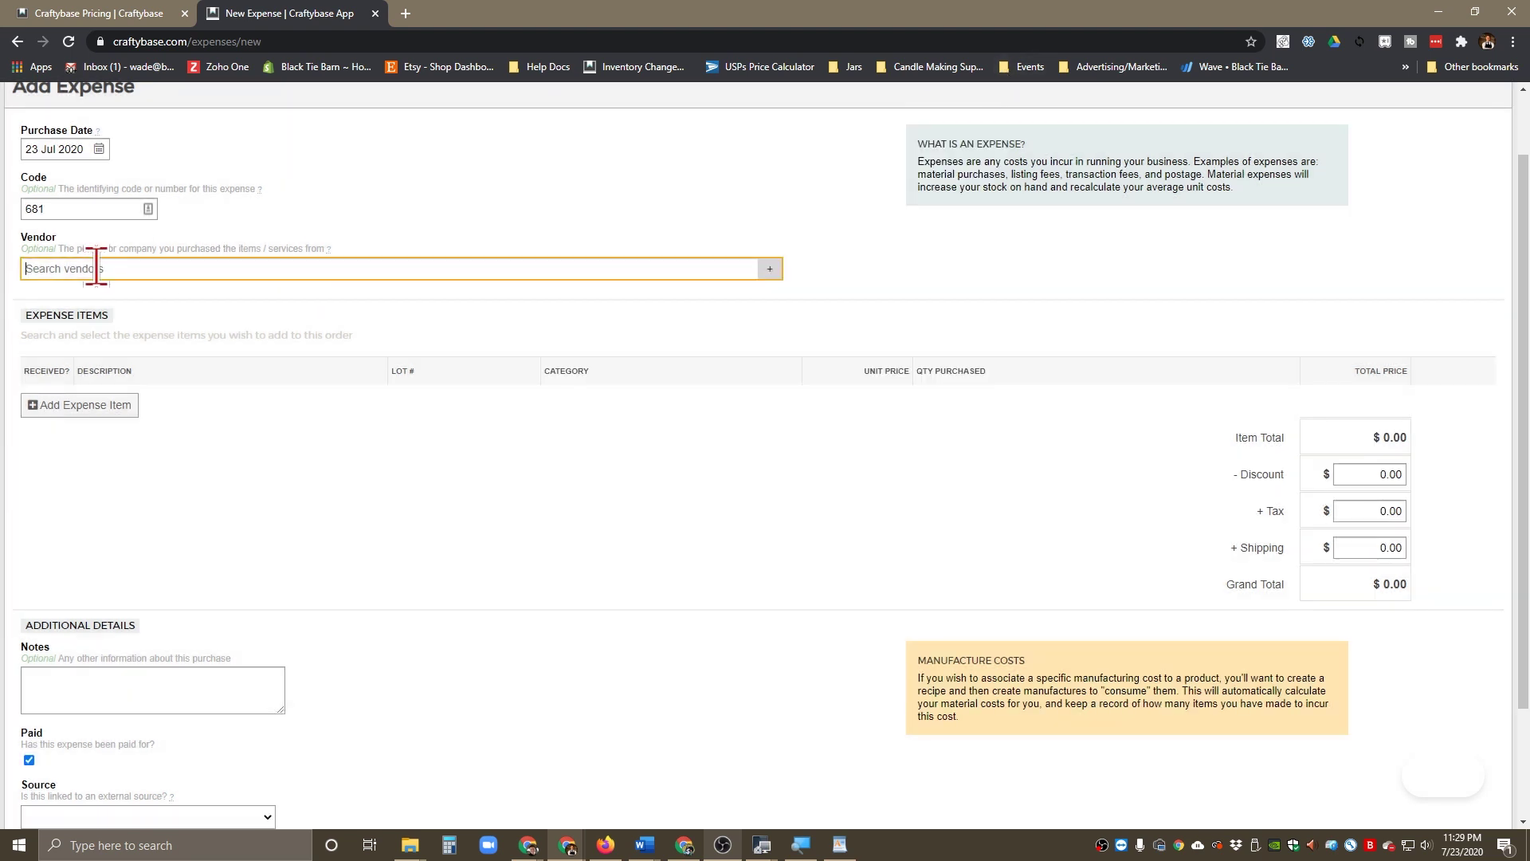
text(candl)
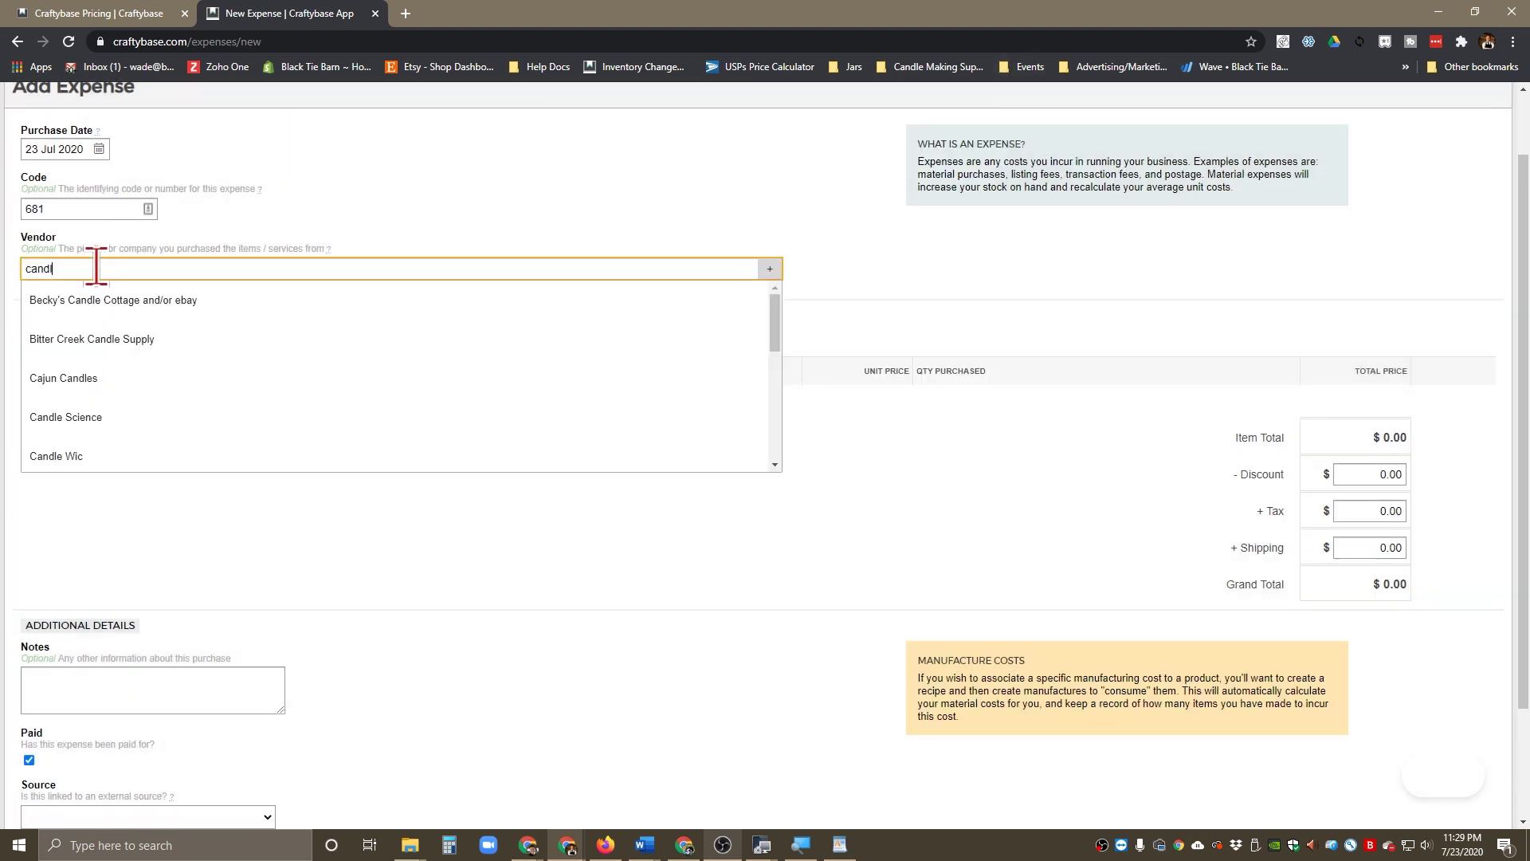
click(28, 416)
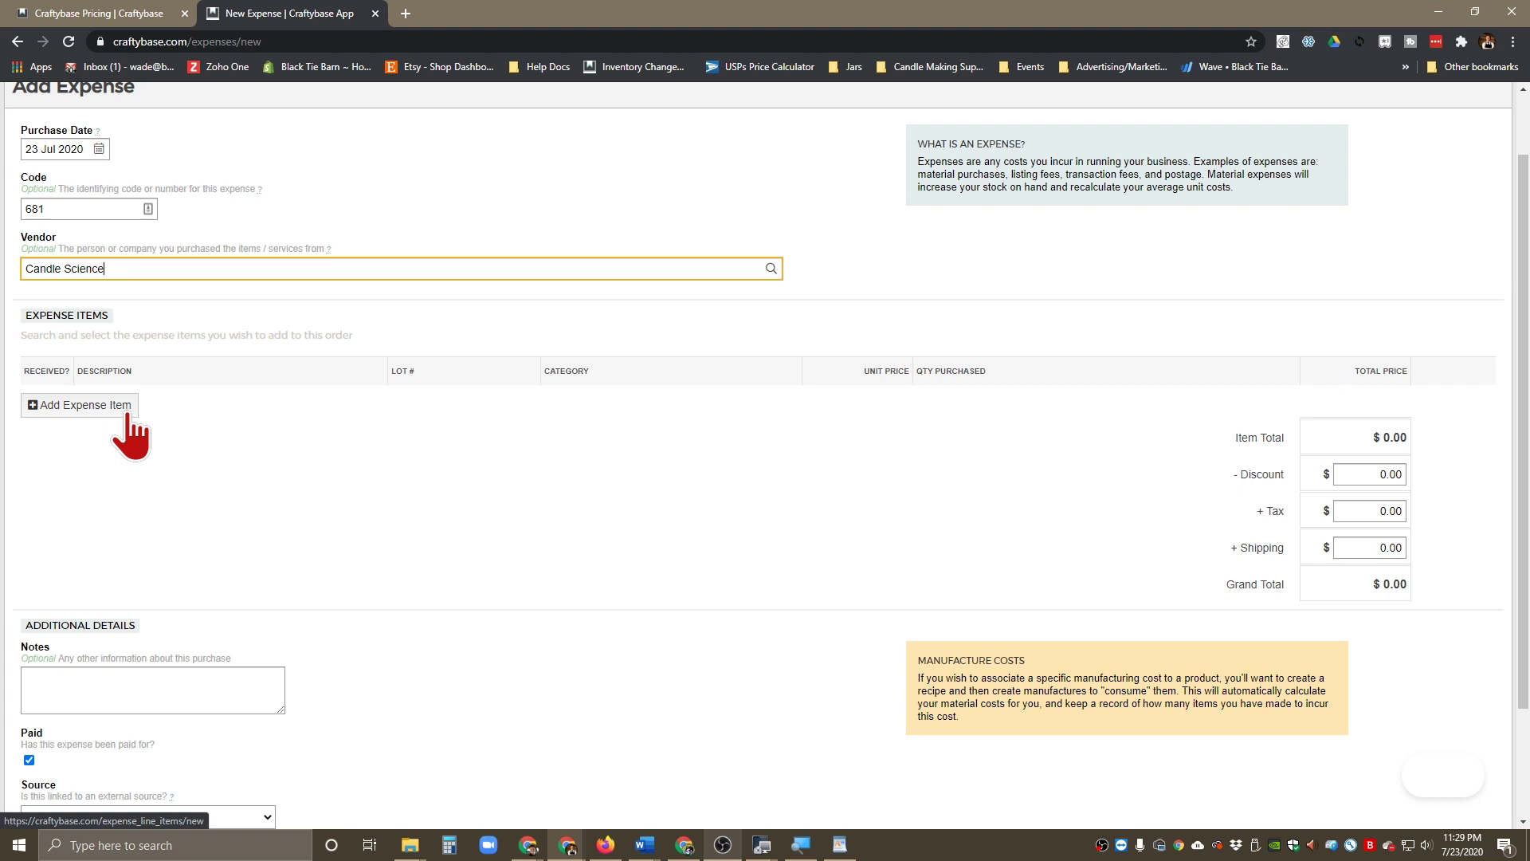
Start an expense item in the MATERIALS category and select the IGI 6006 Parasoy Blend material
click(128, 435)
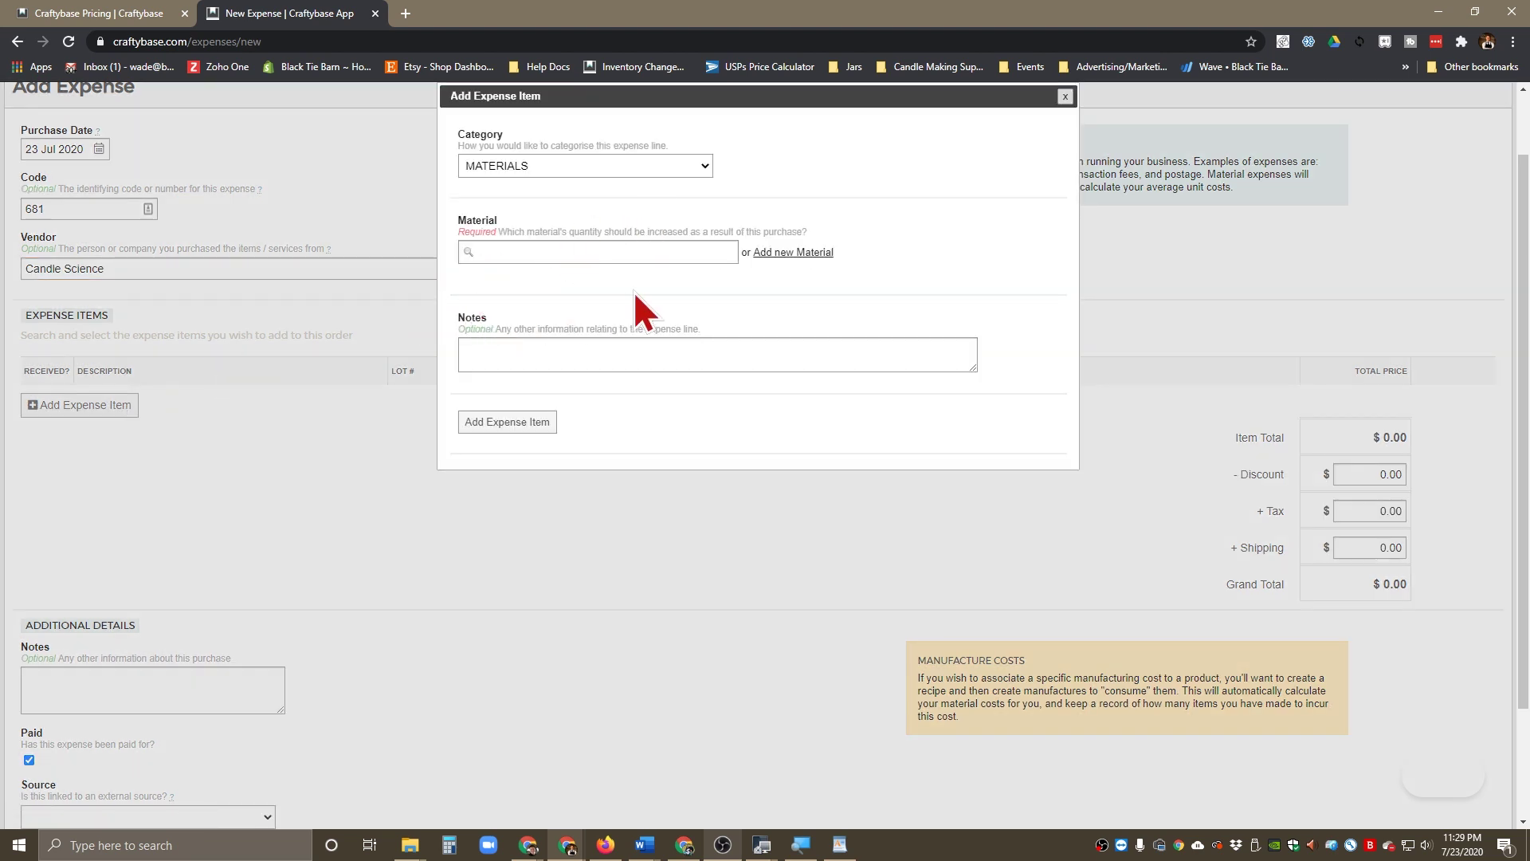
click(578, 249)
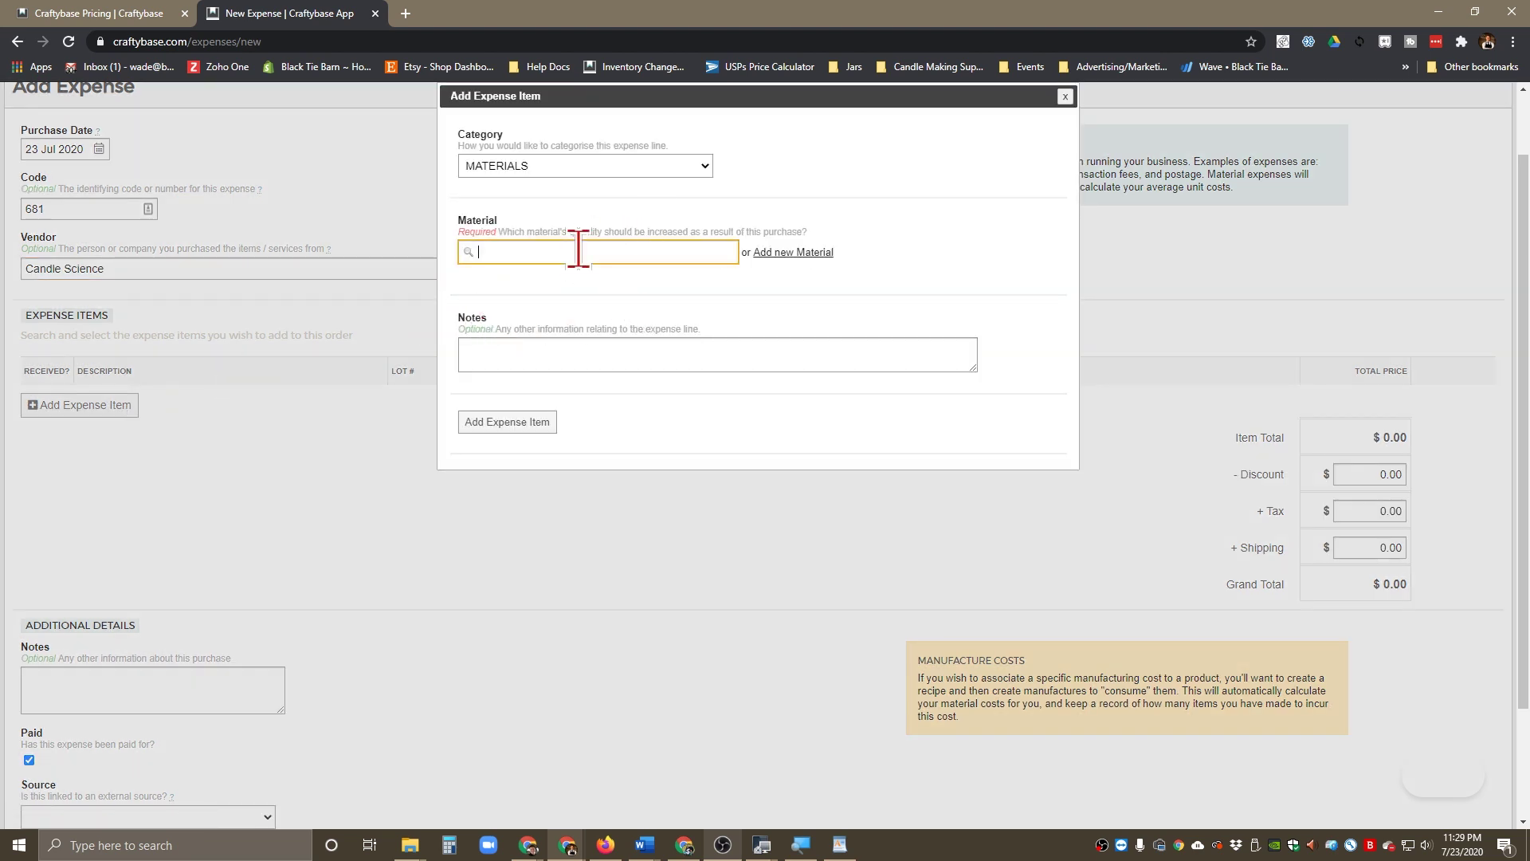
text(6006 Parasoy Blend)
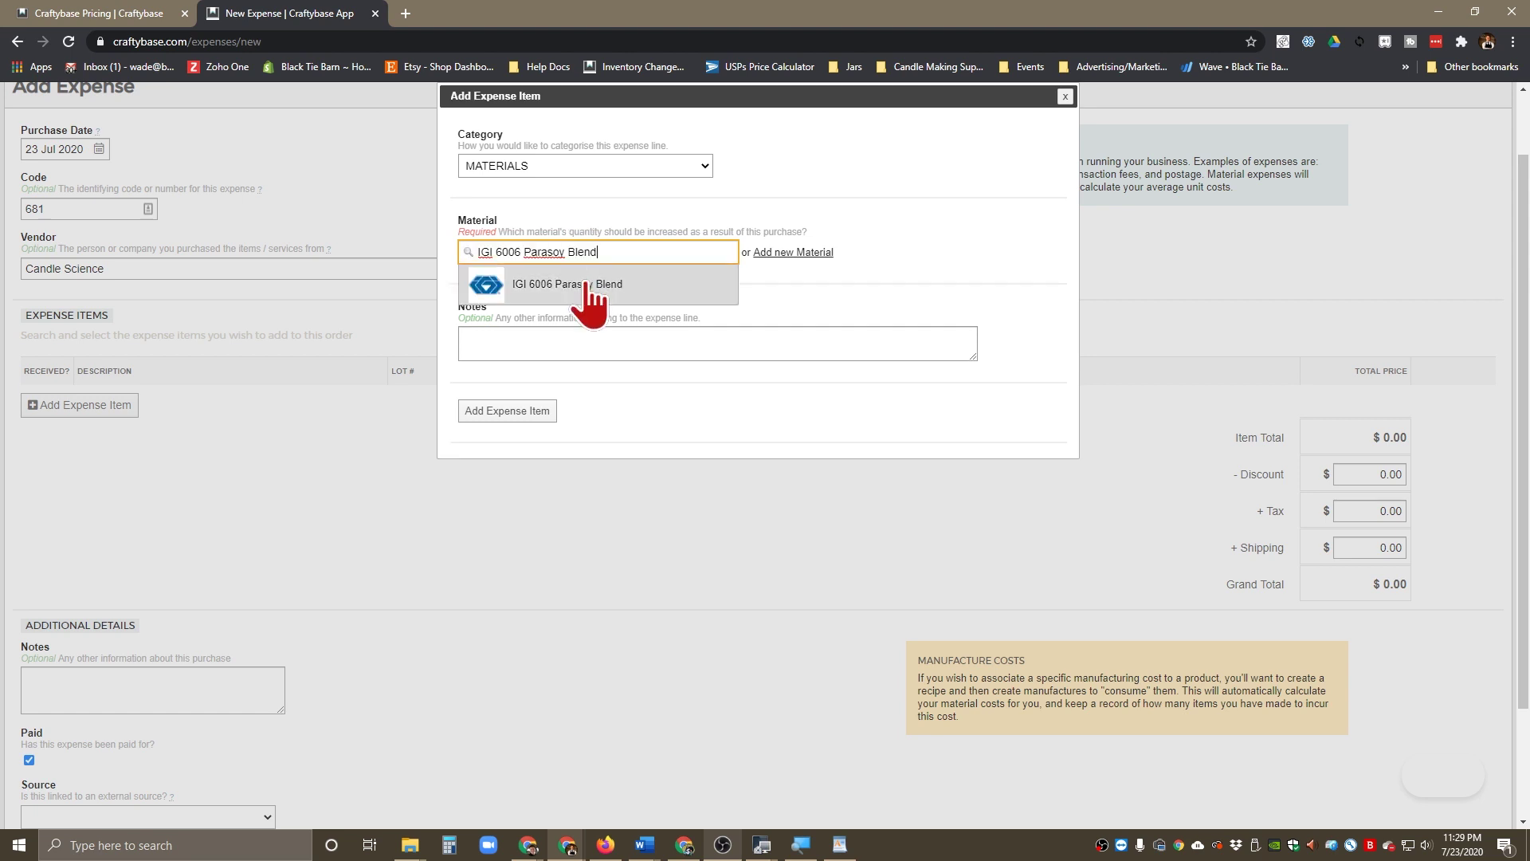
click(586, 288)
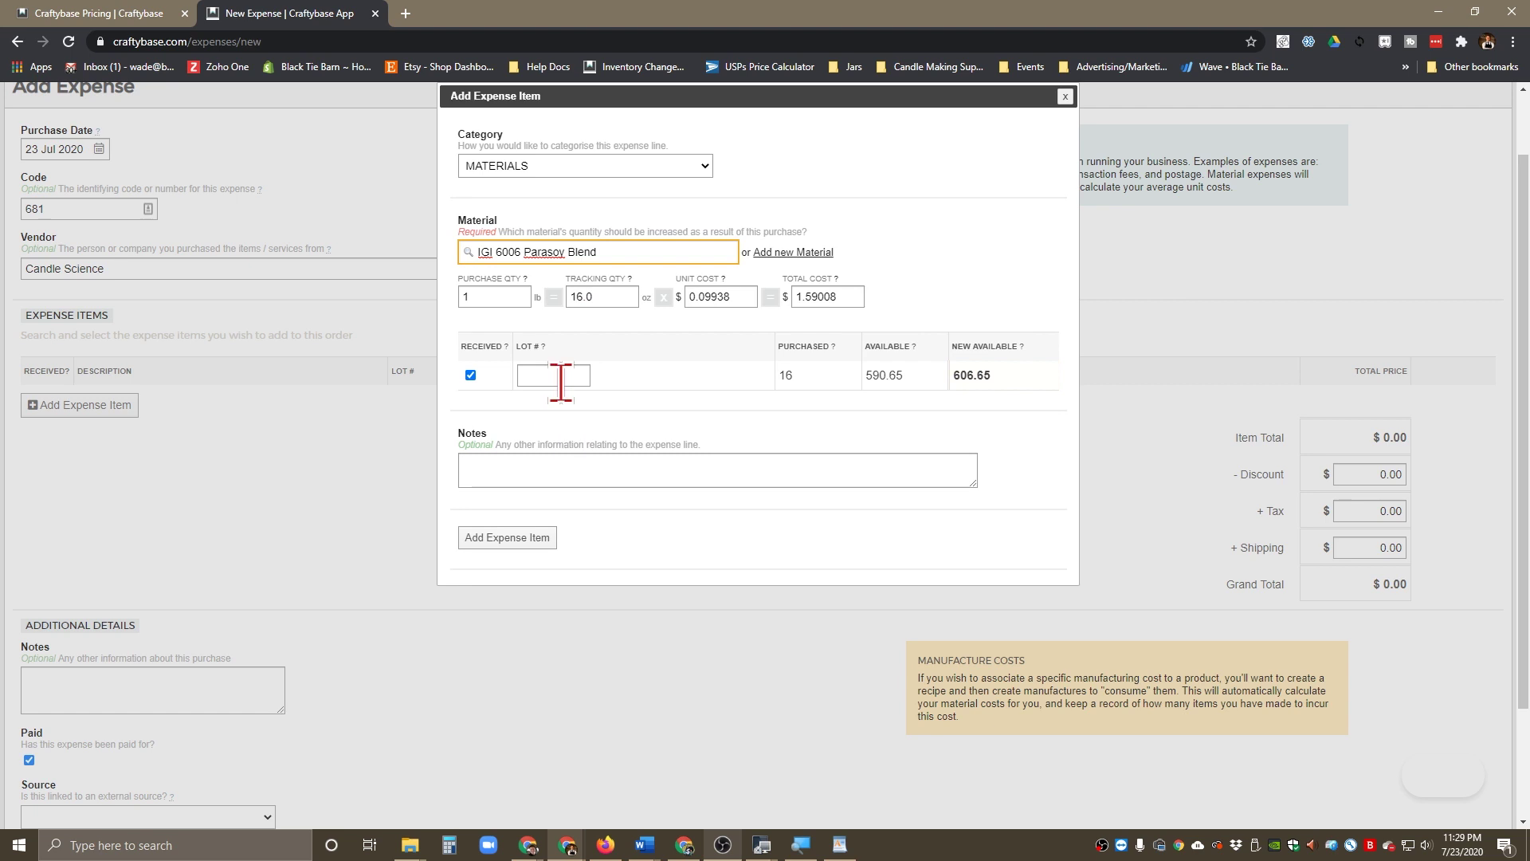
Add 1 lb of the Parasoy blend to the expense at a total cost of $1.59, marked as not received
double_click(483, 295)
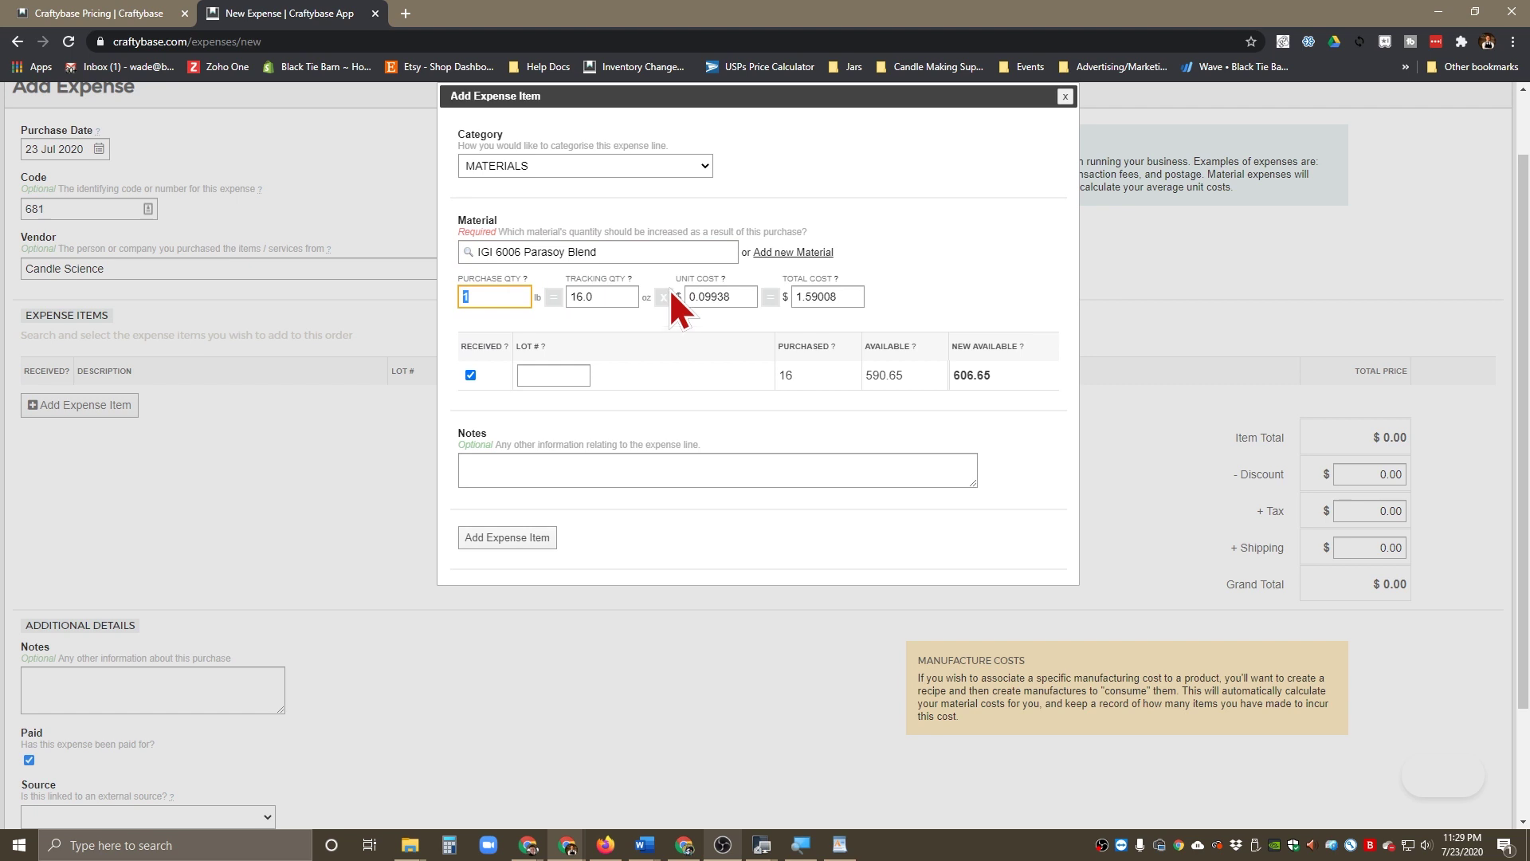
double_click(805, 297)
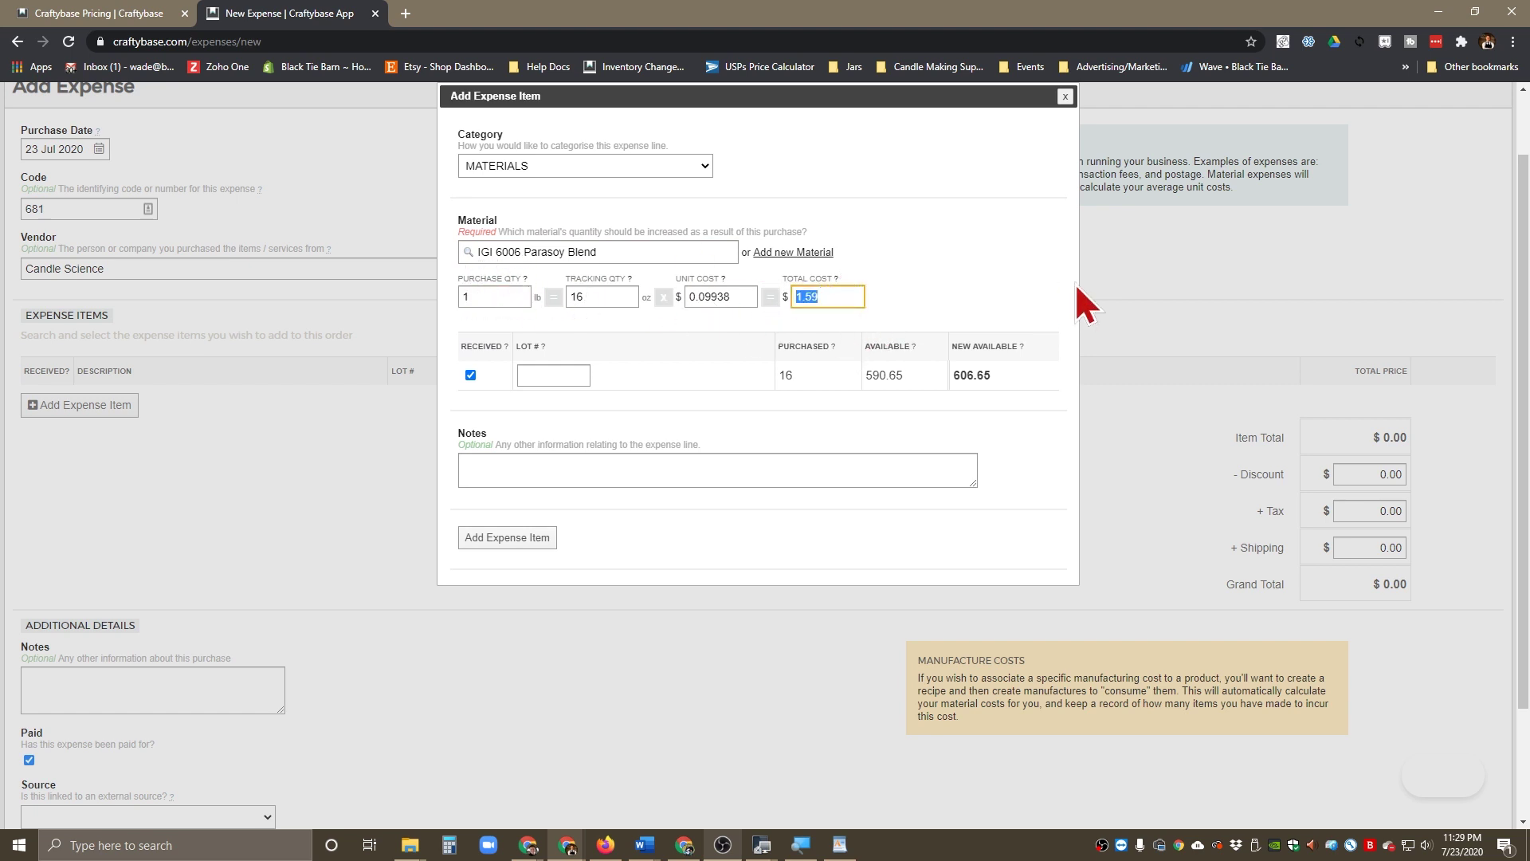
click(576, 371)
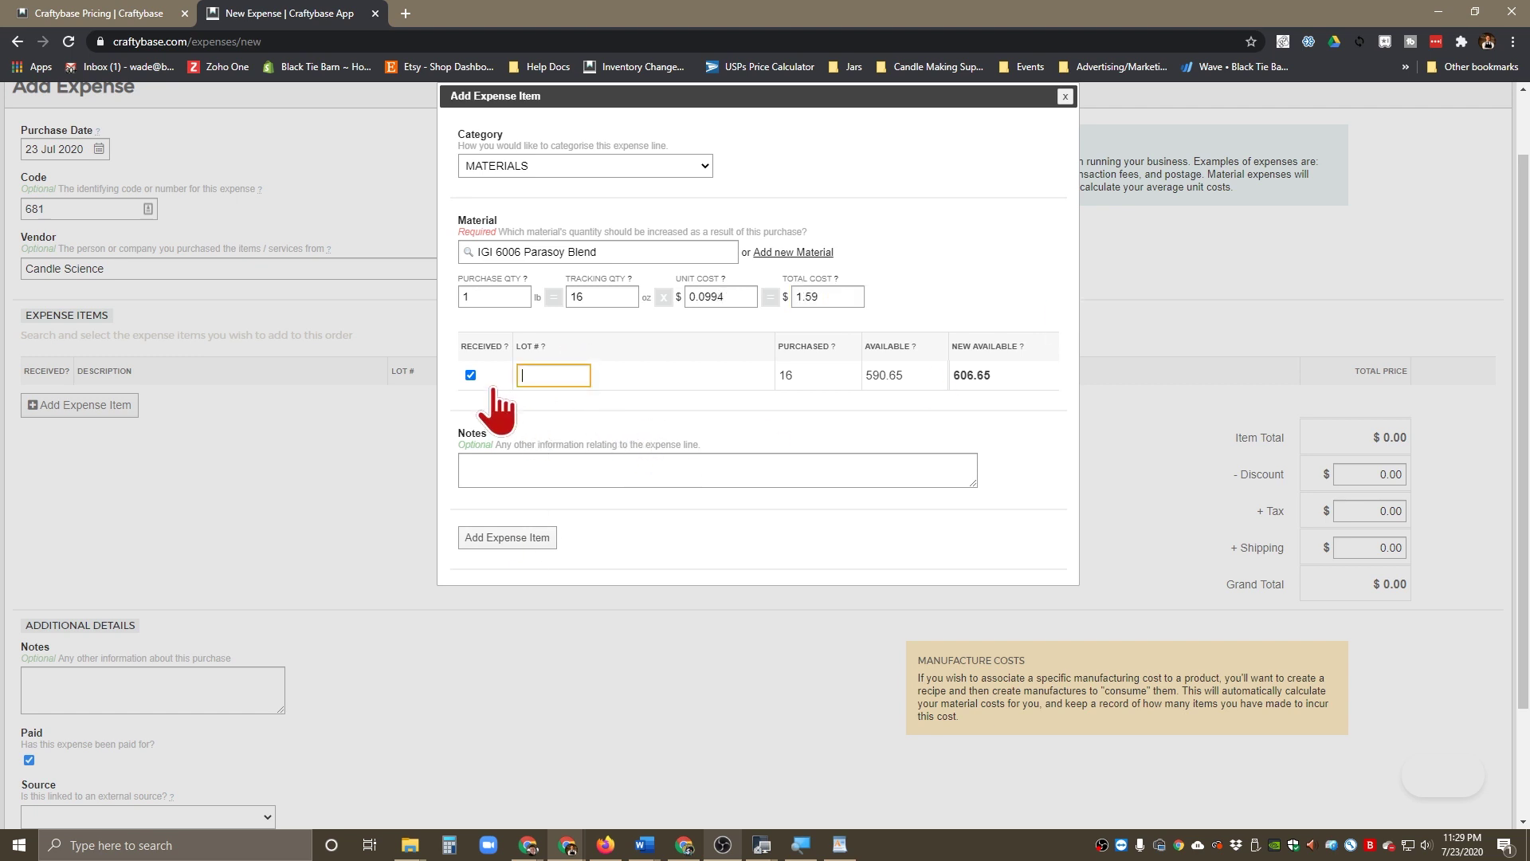
click(470, 376)
click(511, 537)
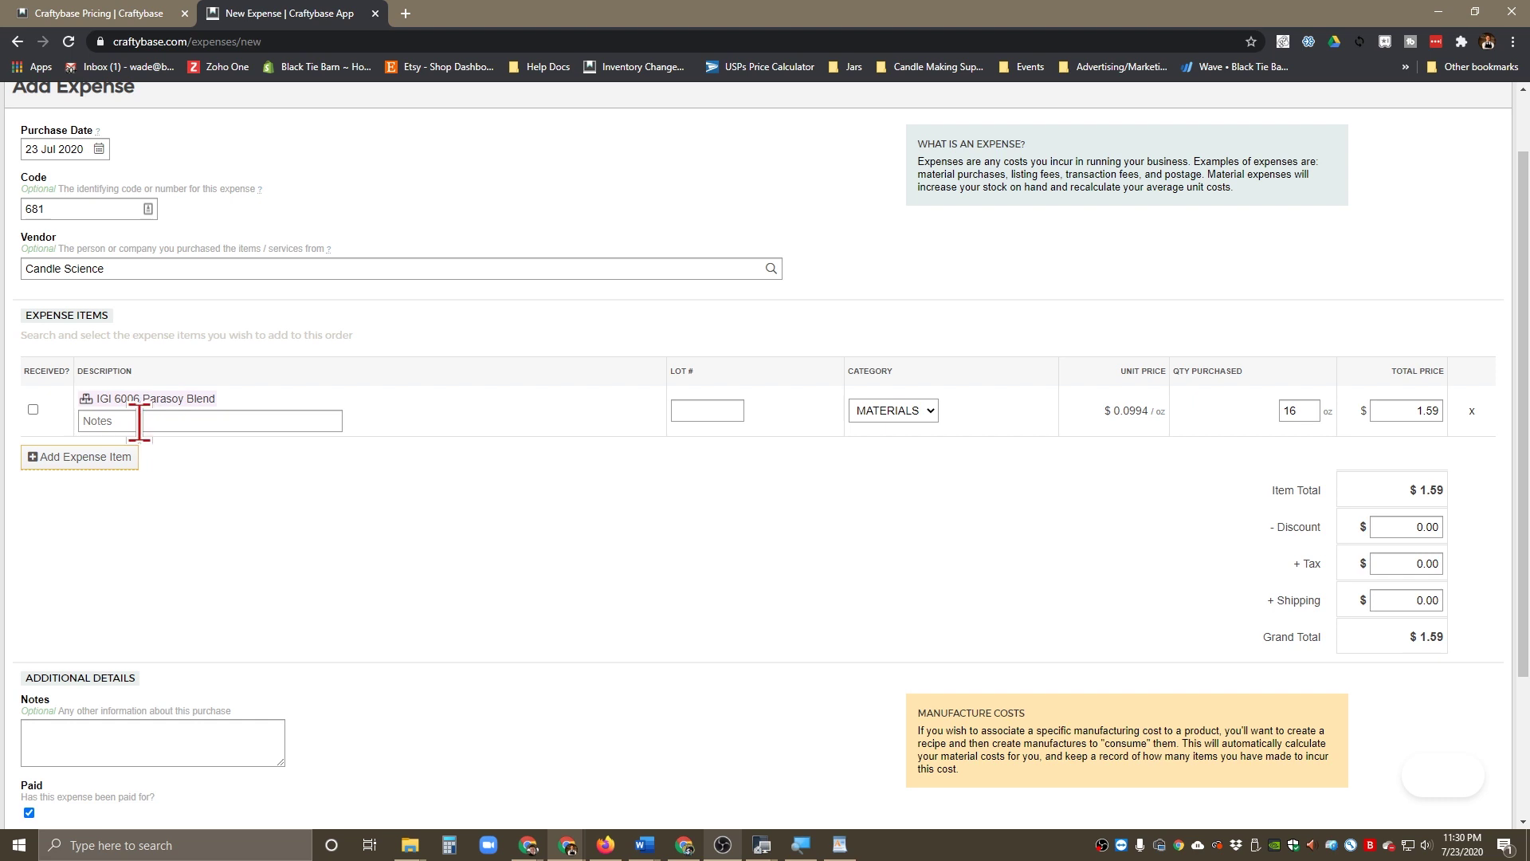
Start another expense item and look through the available expense categories, keeping MATERIALS selected
click(91, 458)
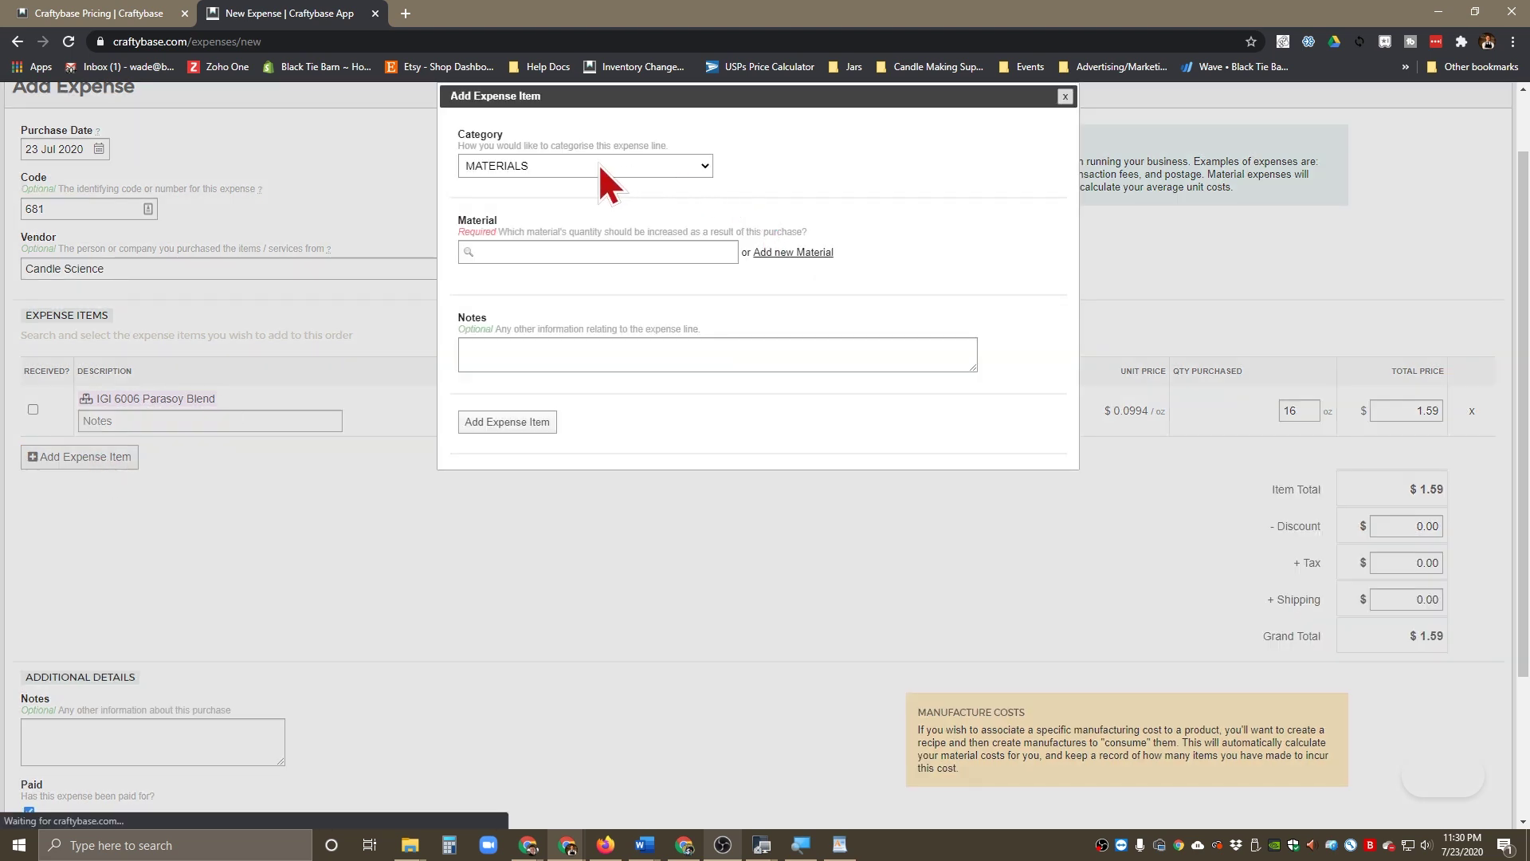
click(550, 165)
click(518, 165)
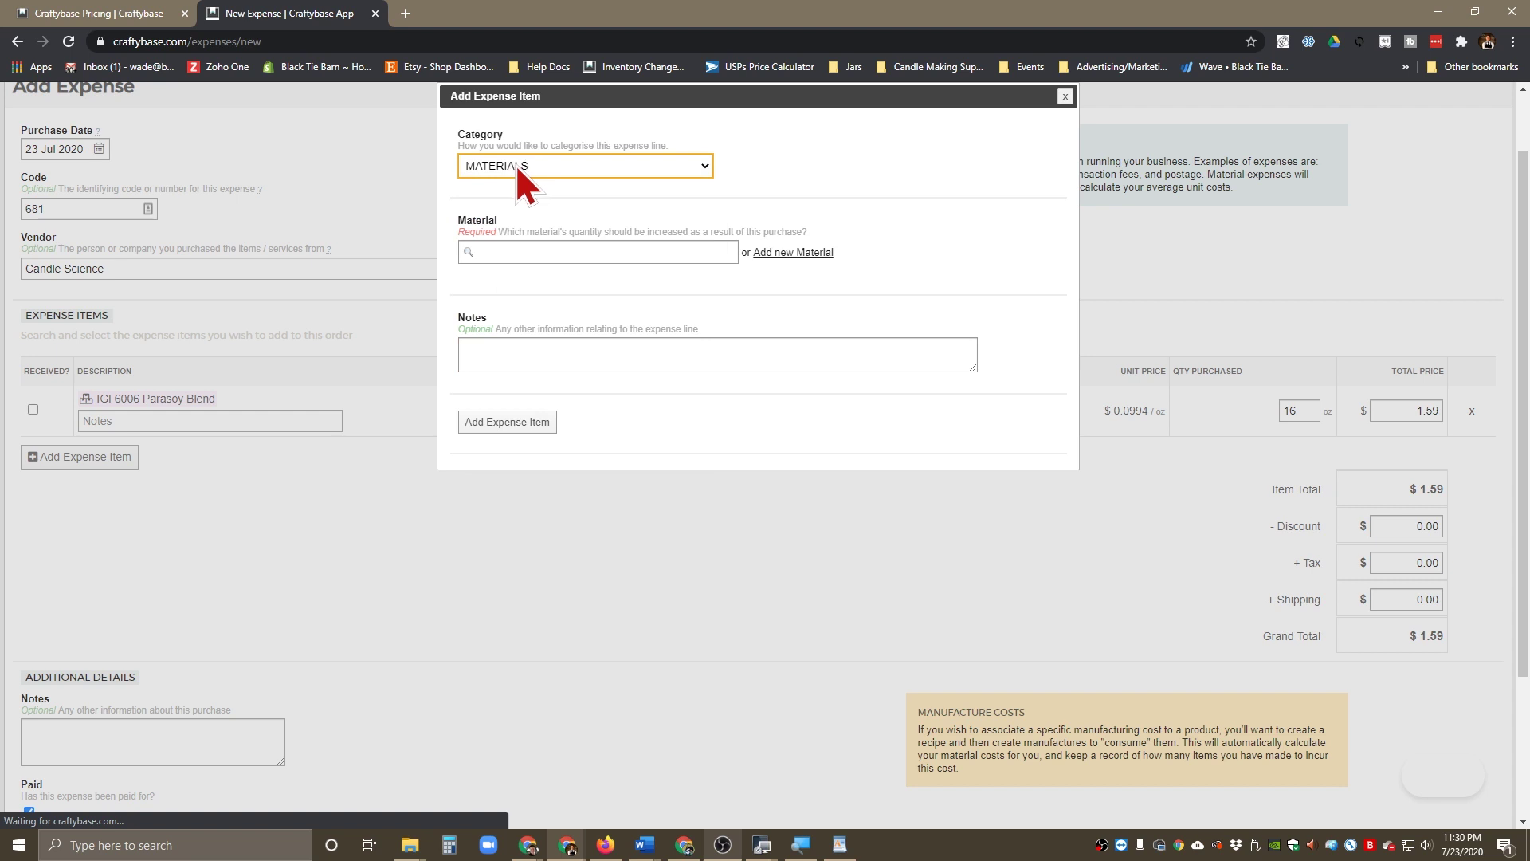
click(552, 169)
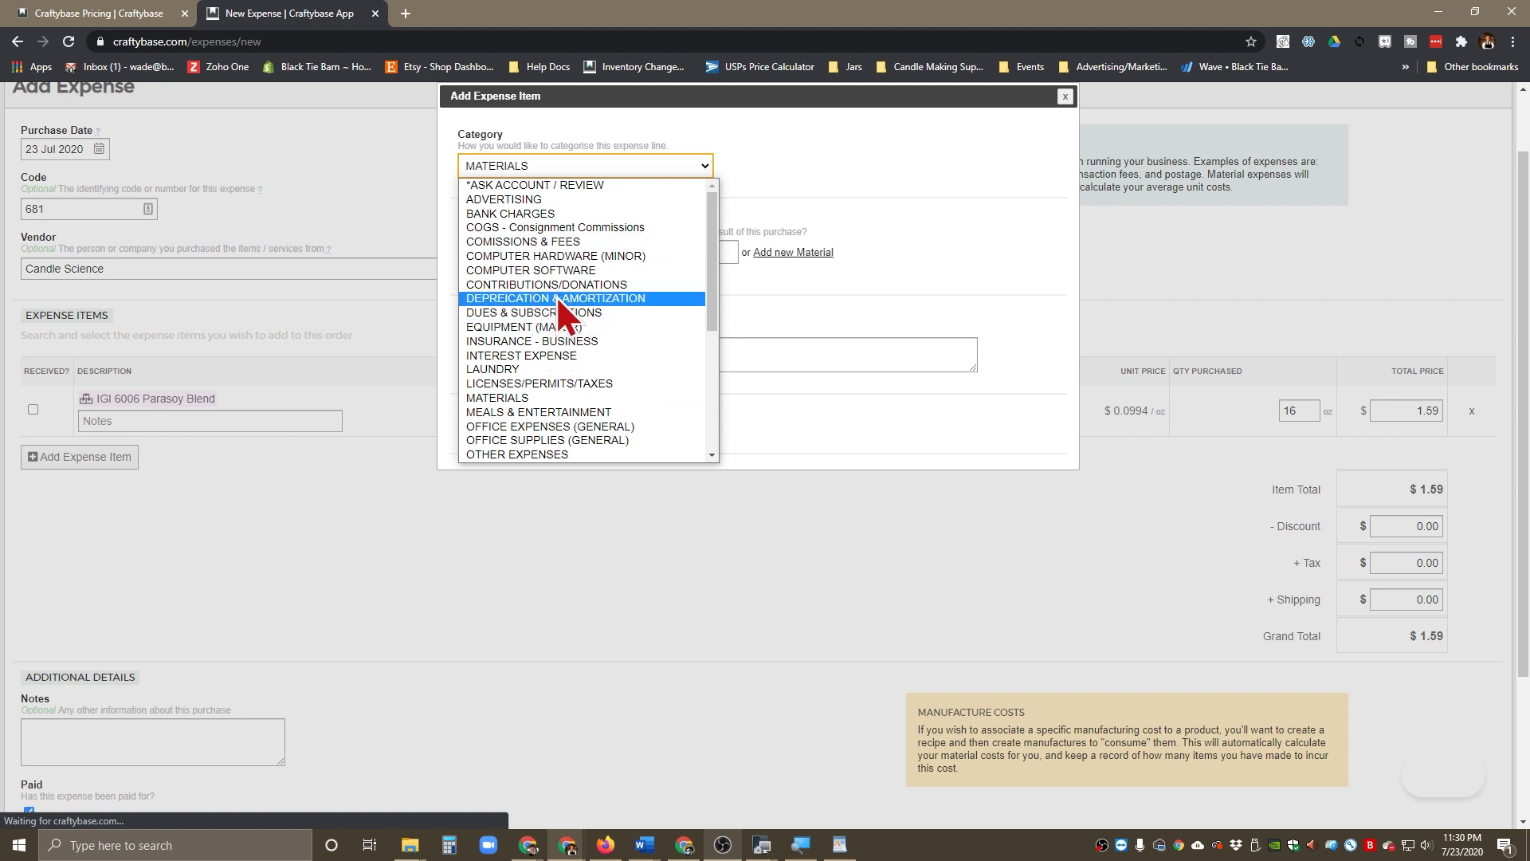
click(923, 255)
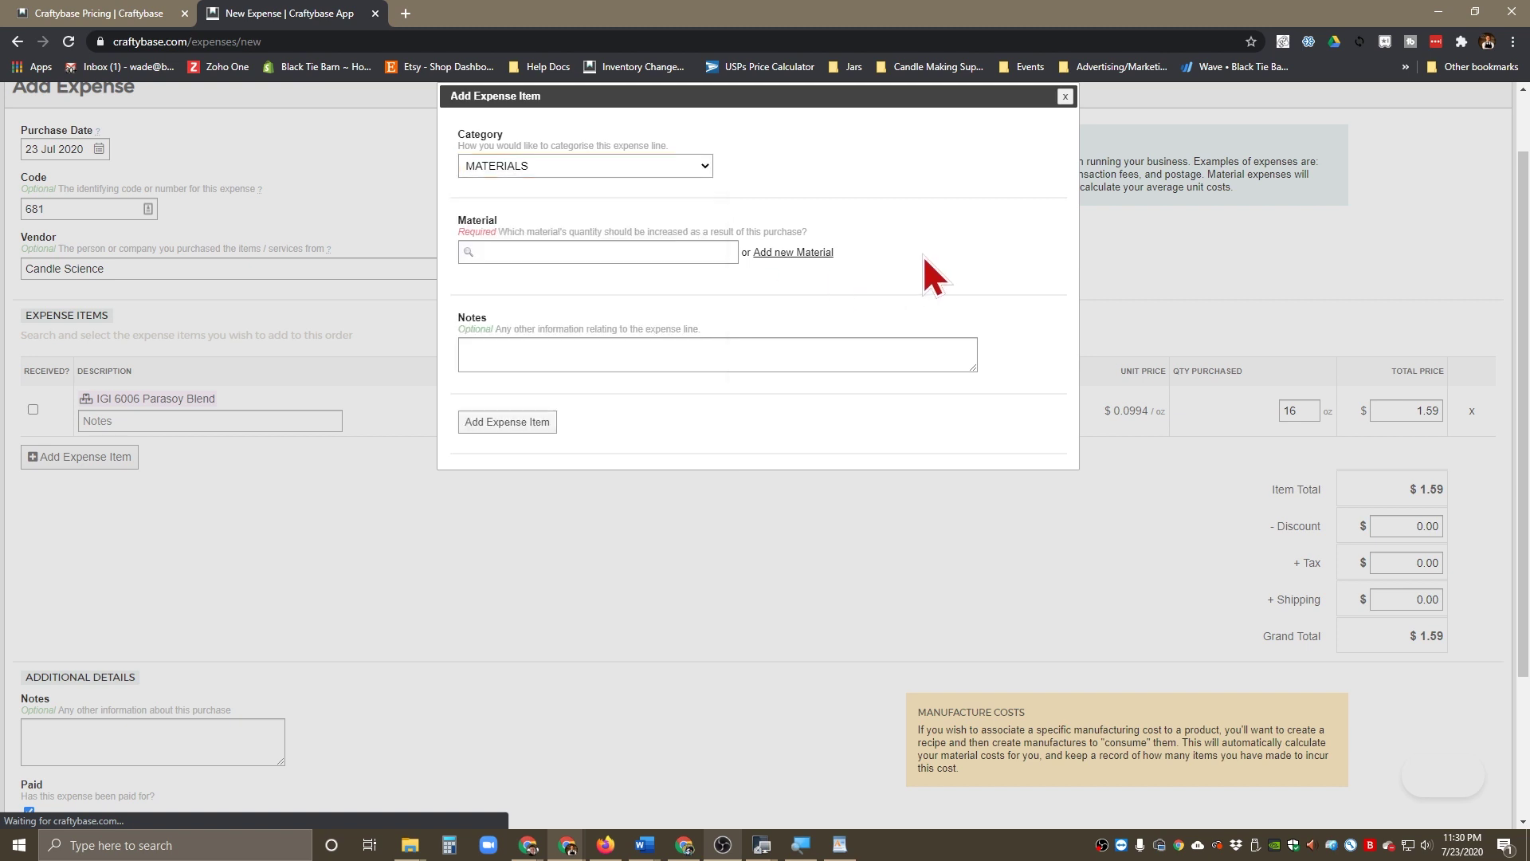
Examine the new-material form offered within the expense item, and close it without saving
click(569, 250)
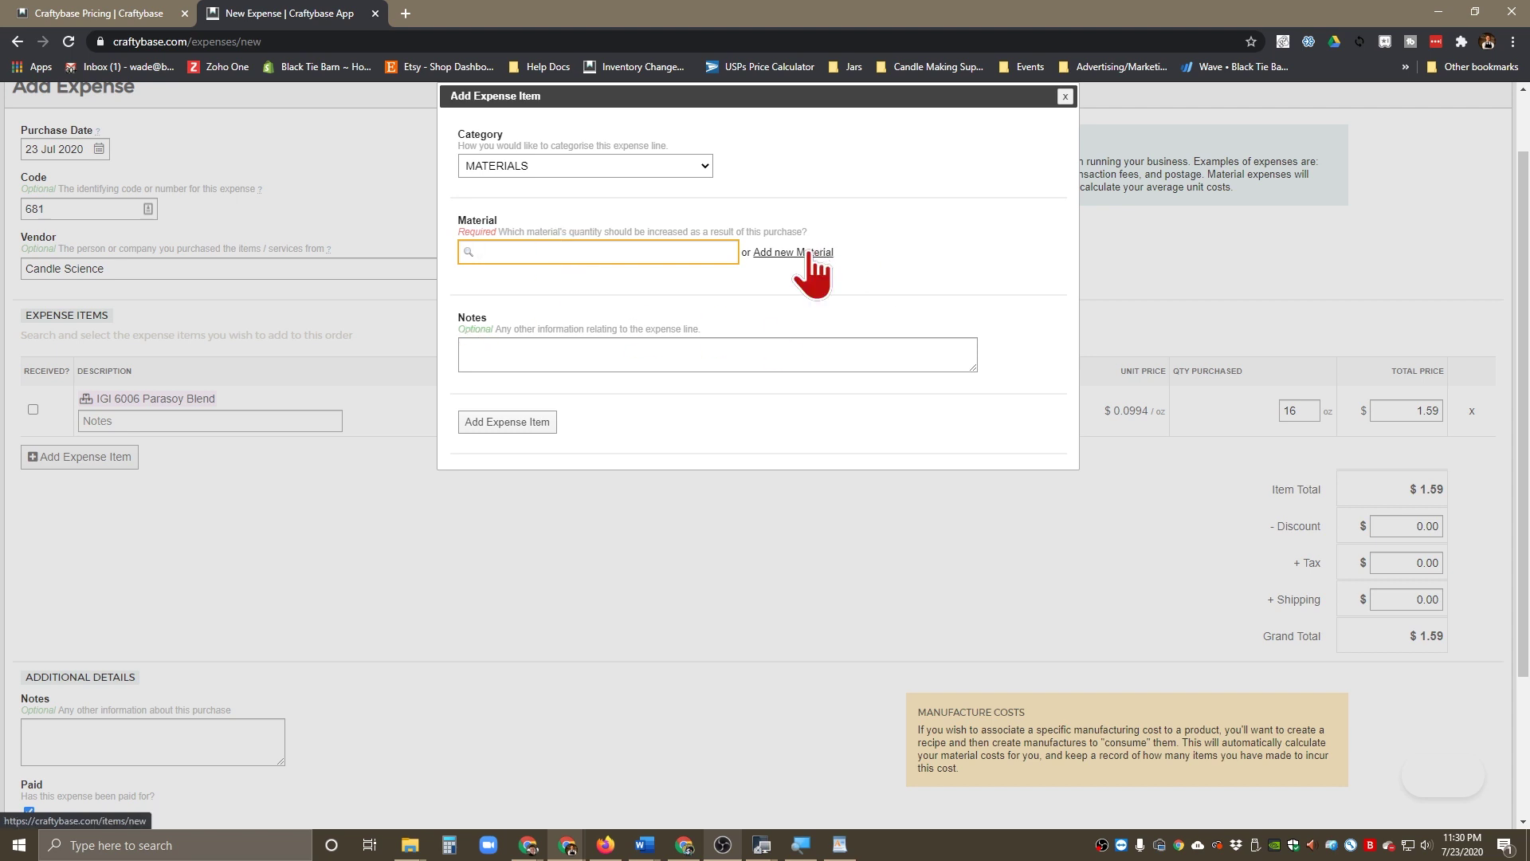
scroll(835, 309, up, 1)
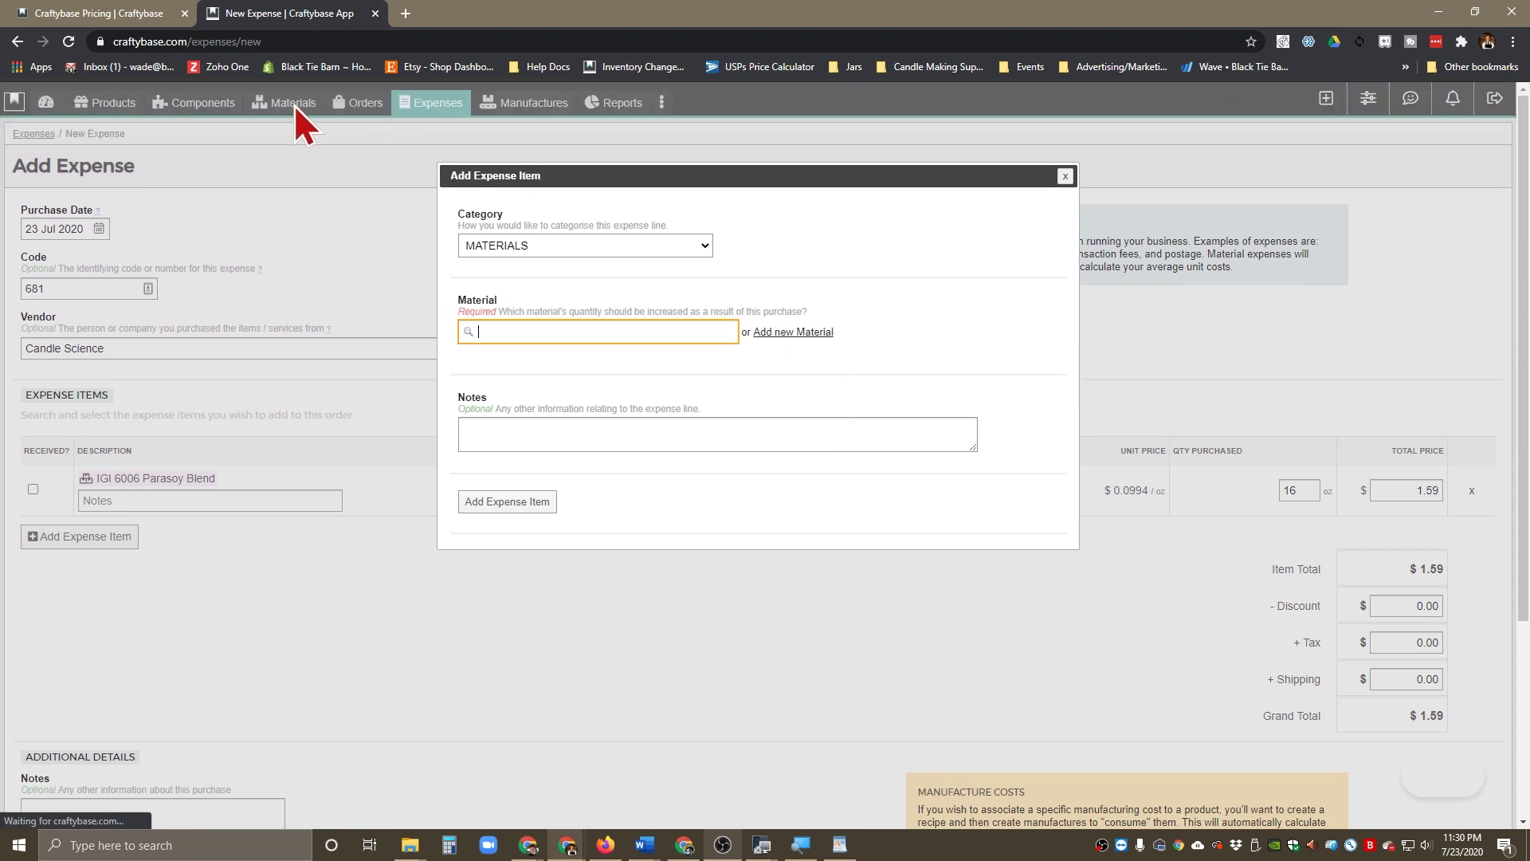
click(788, 332)
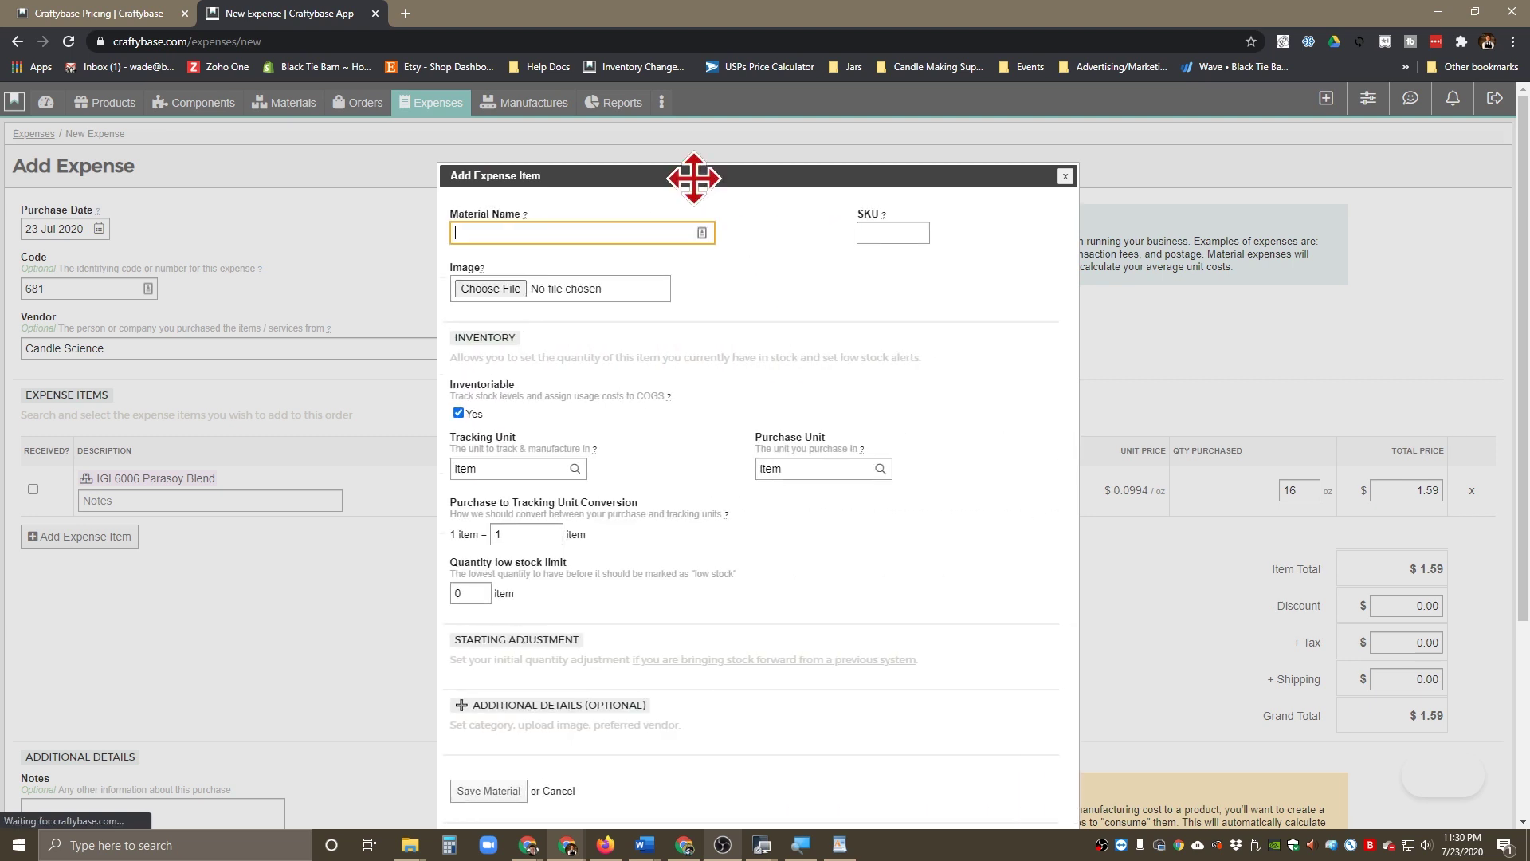
scroll(800, 274, down, 1)
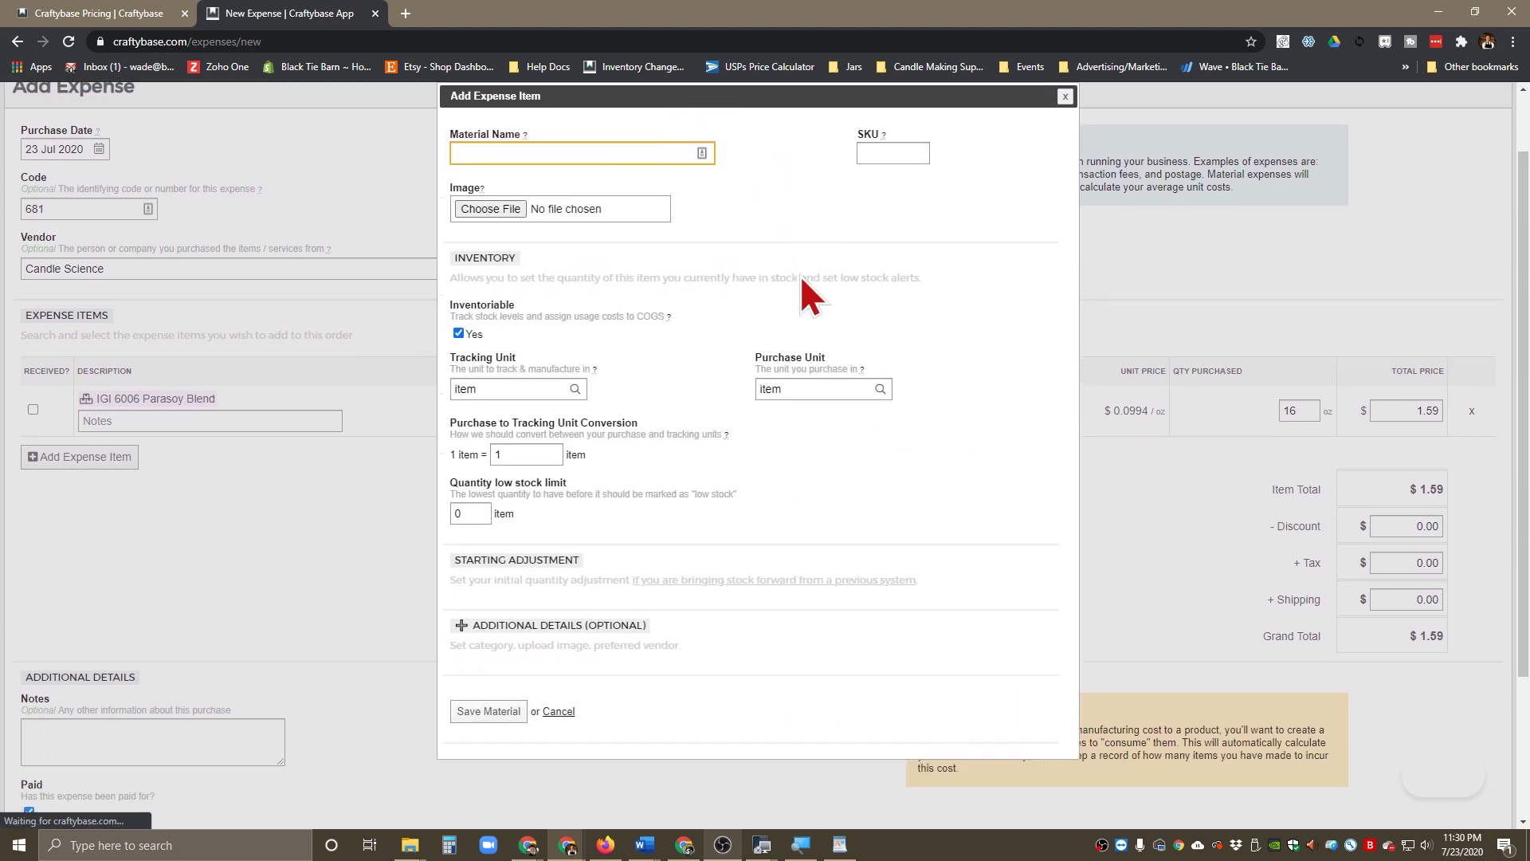
scroll(800, 275, up, 1)
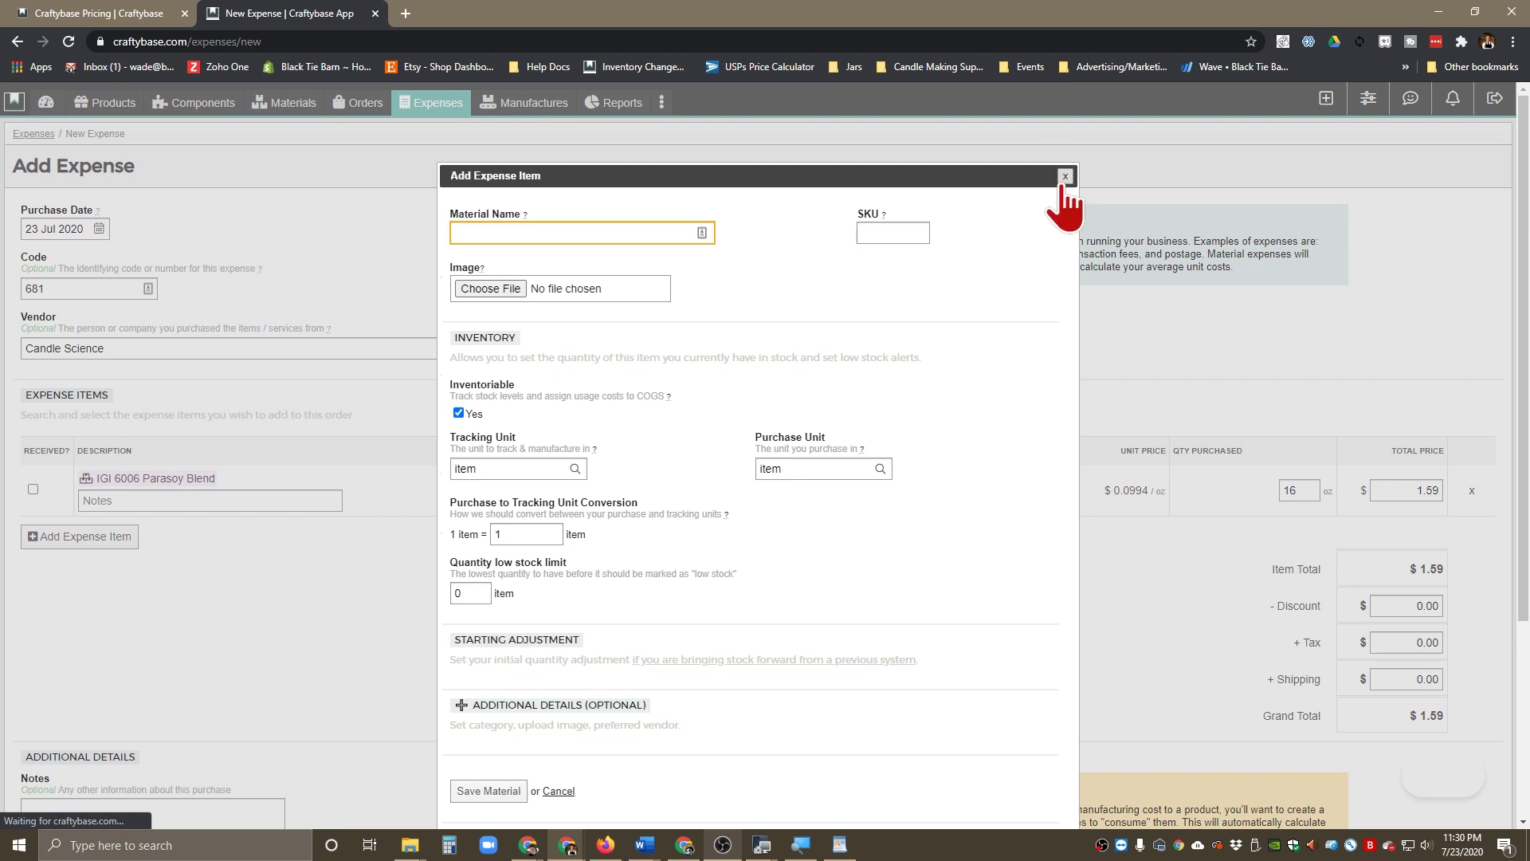
click(1064, 176)
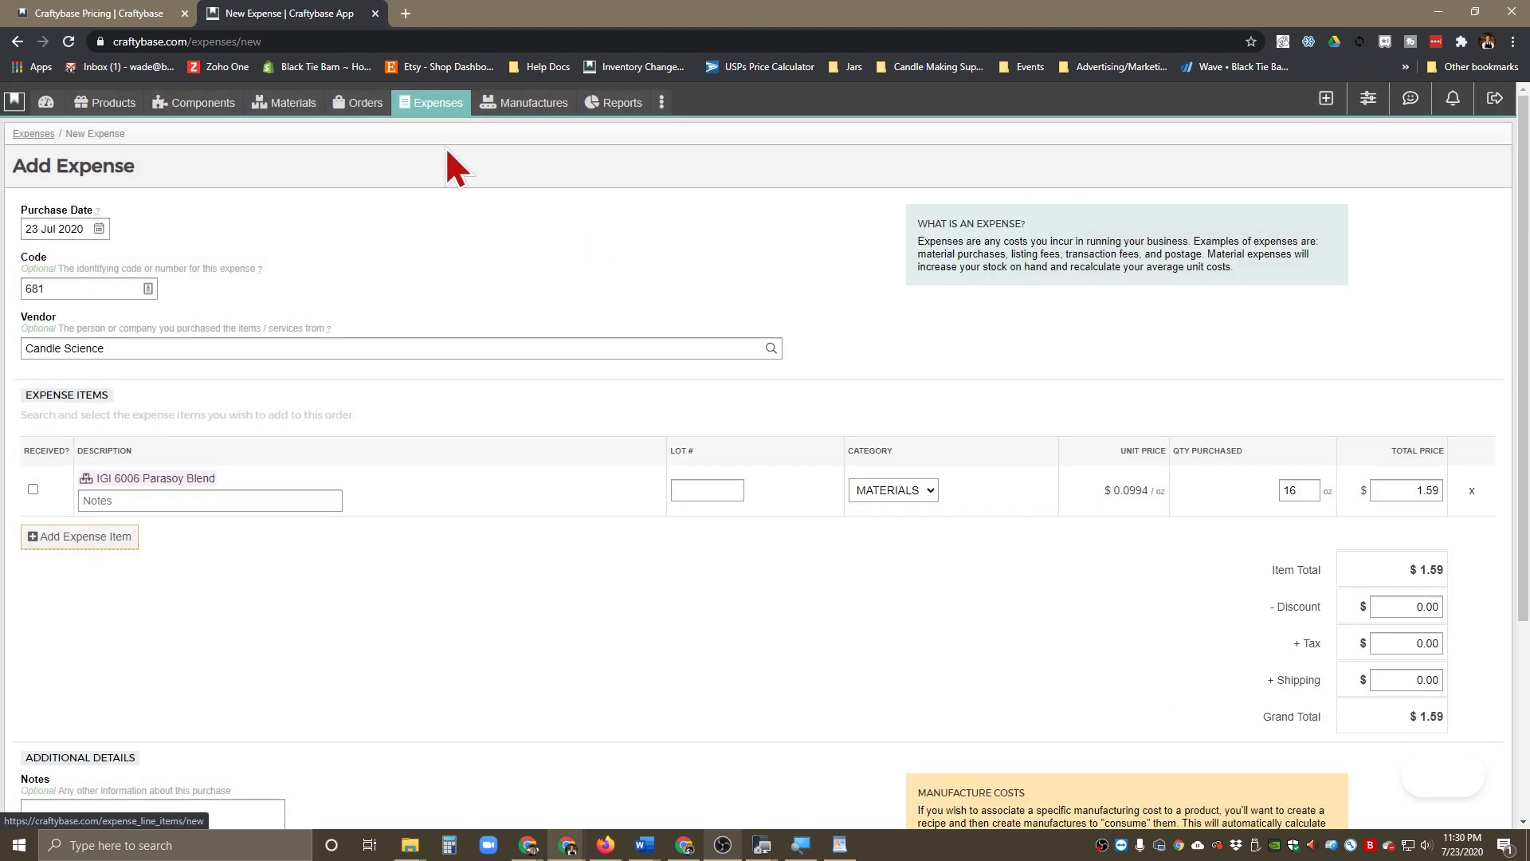
Leave the expense without saving it and start a new material from the Materials list
click(294, 102)
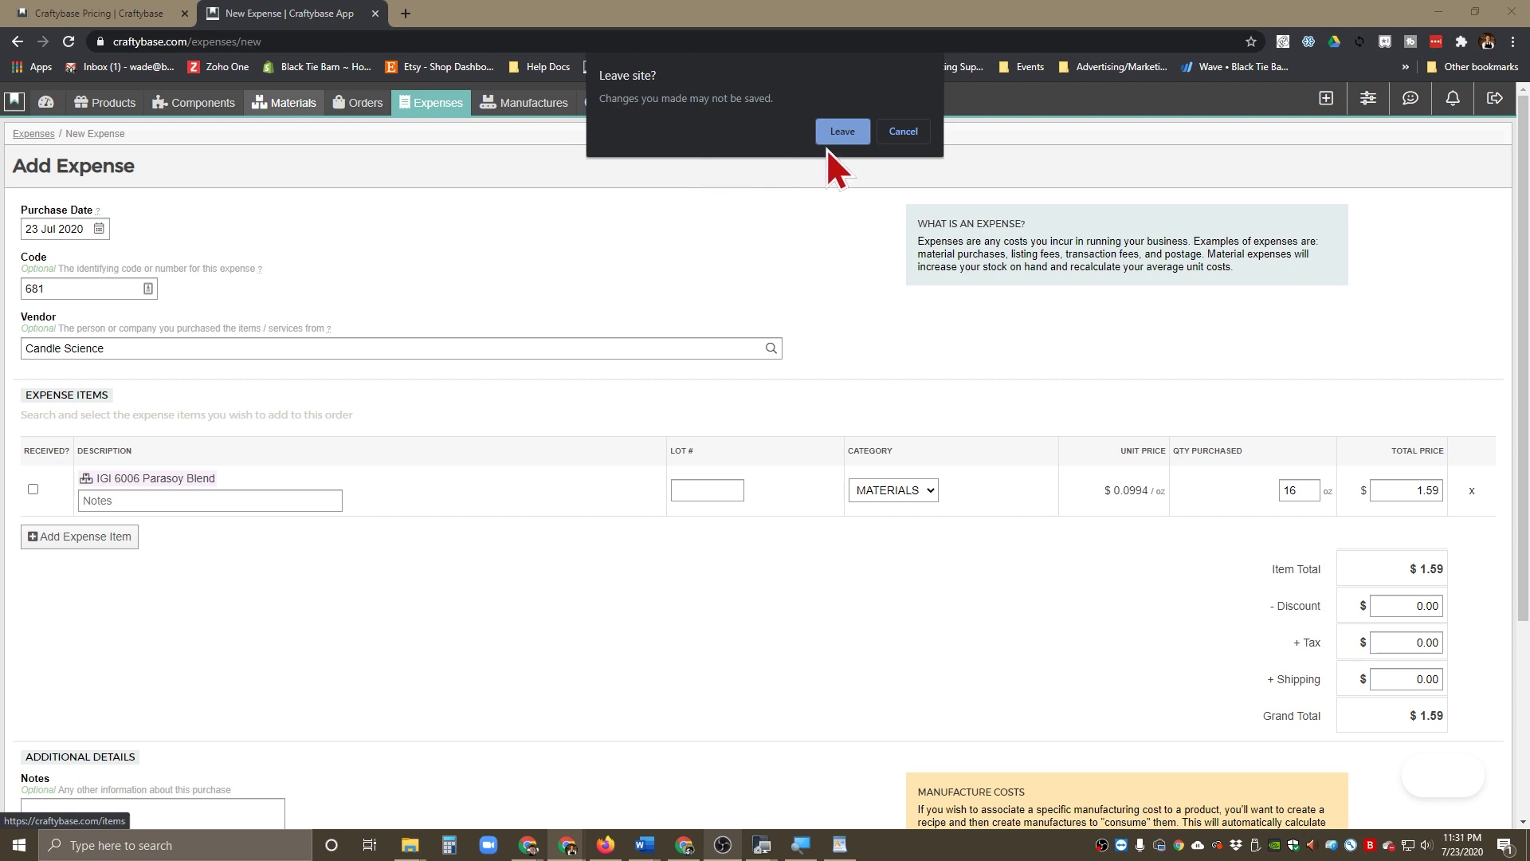
click(841, 134)
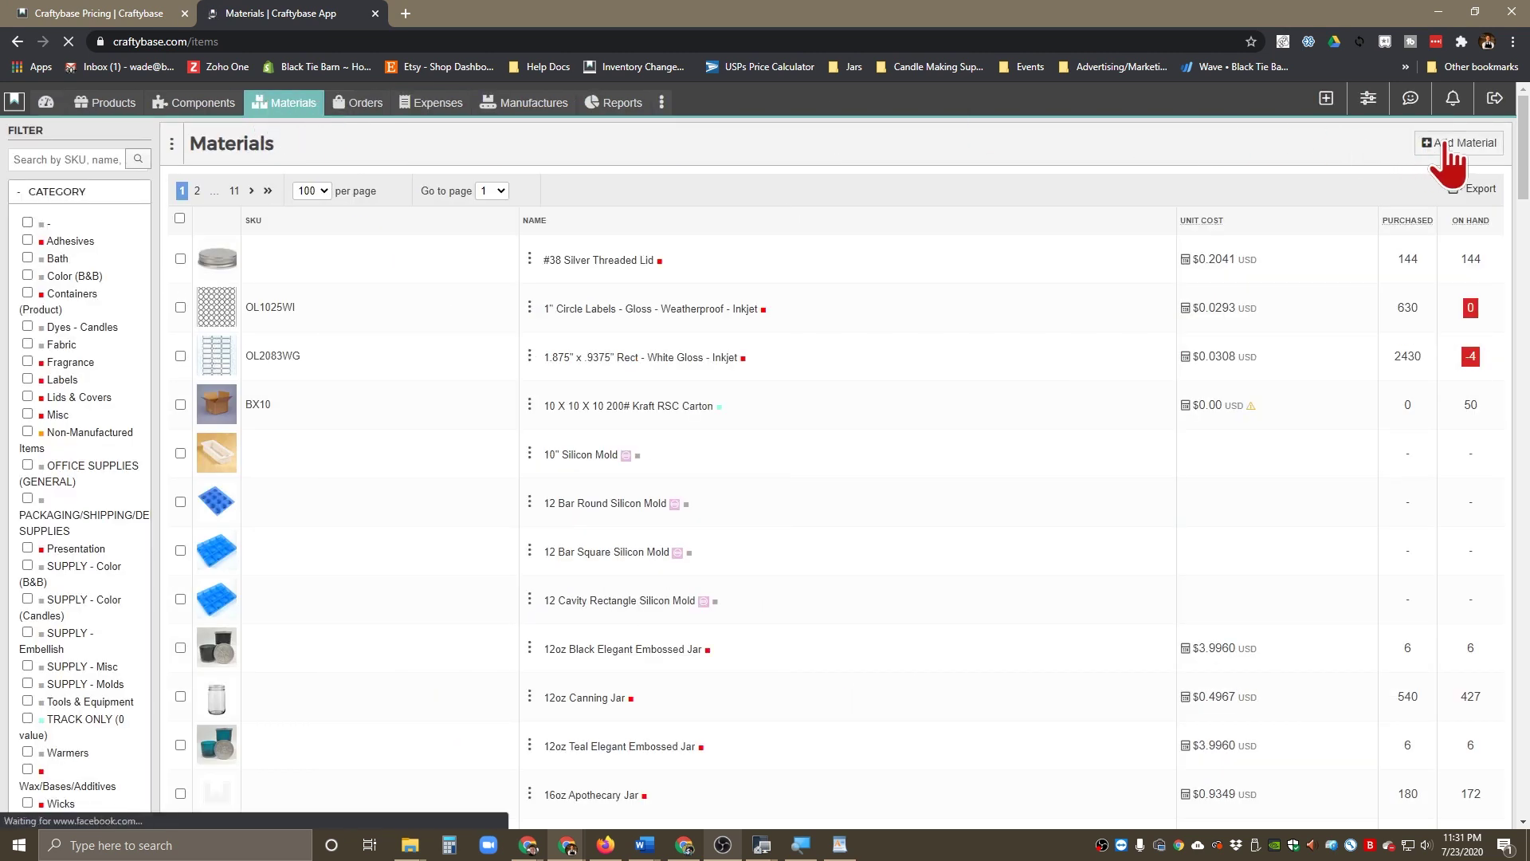
click(1448, 143)
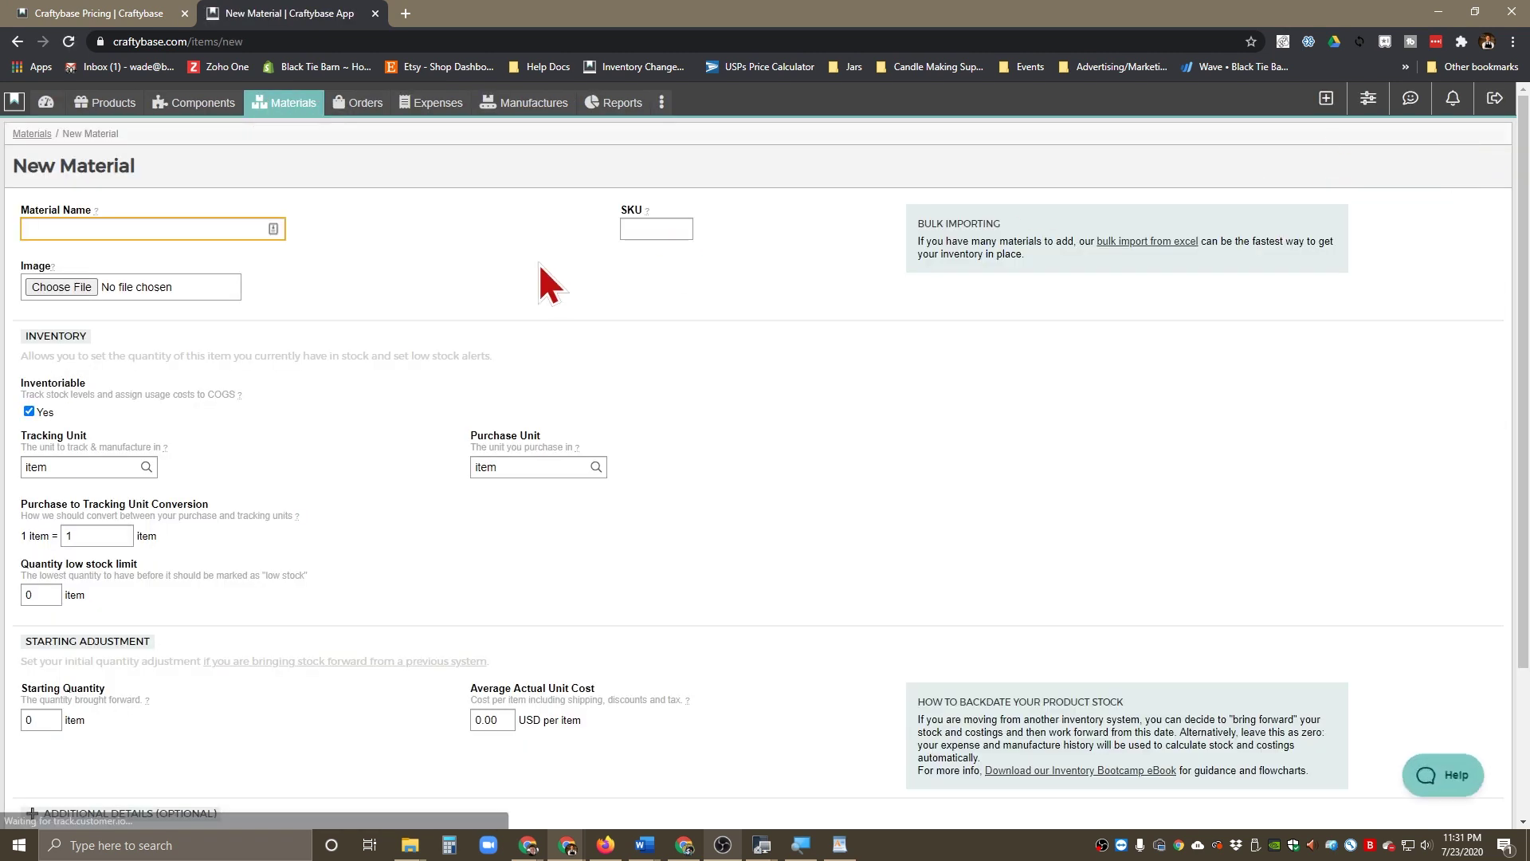
Name the new material "Test Material"
click(119, 224)
text(Test MAter)
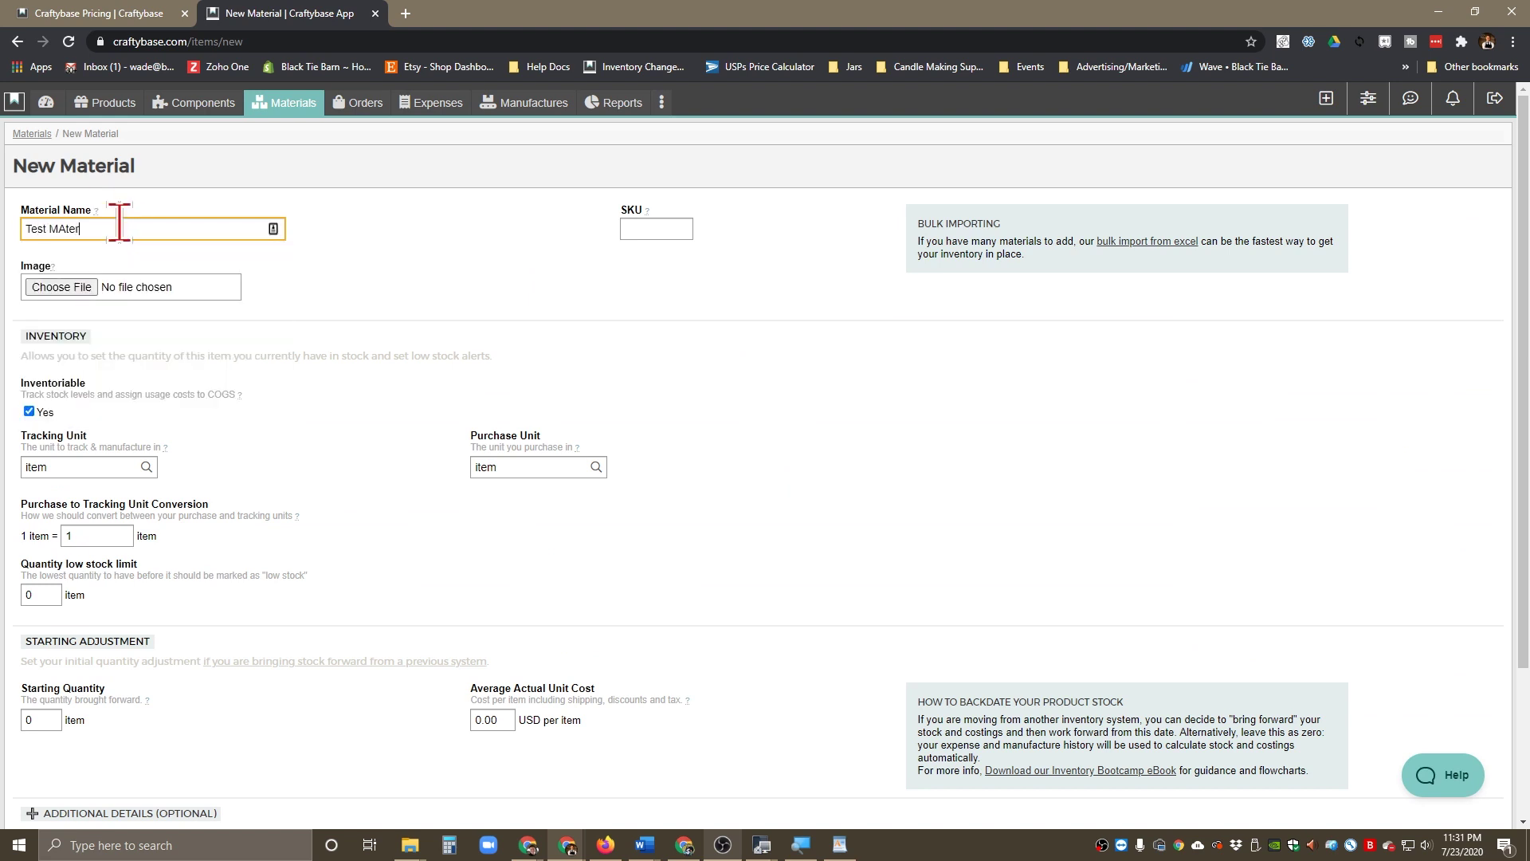
key(BackSpace)
key(BackSpace)
key(BackSpace)
key(BackSpace)
text(aterial)
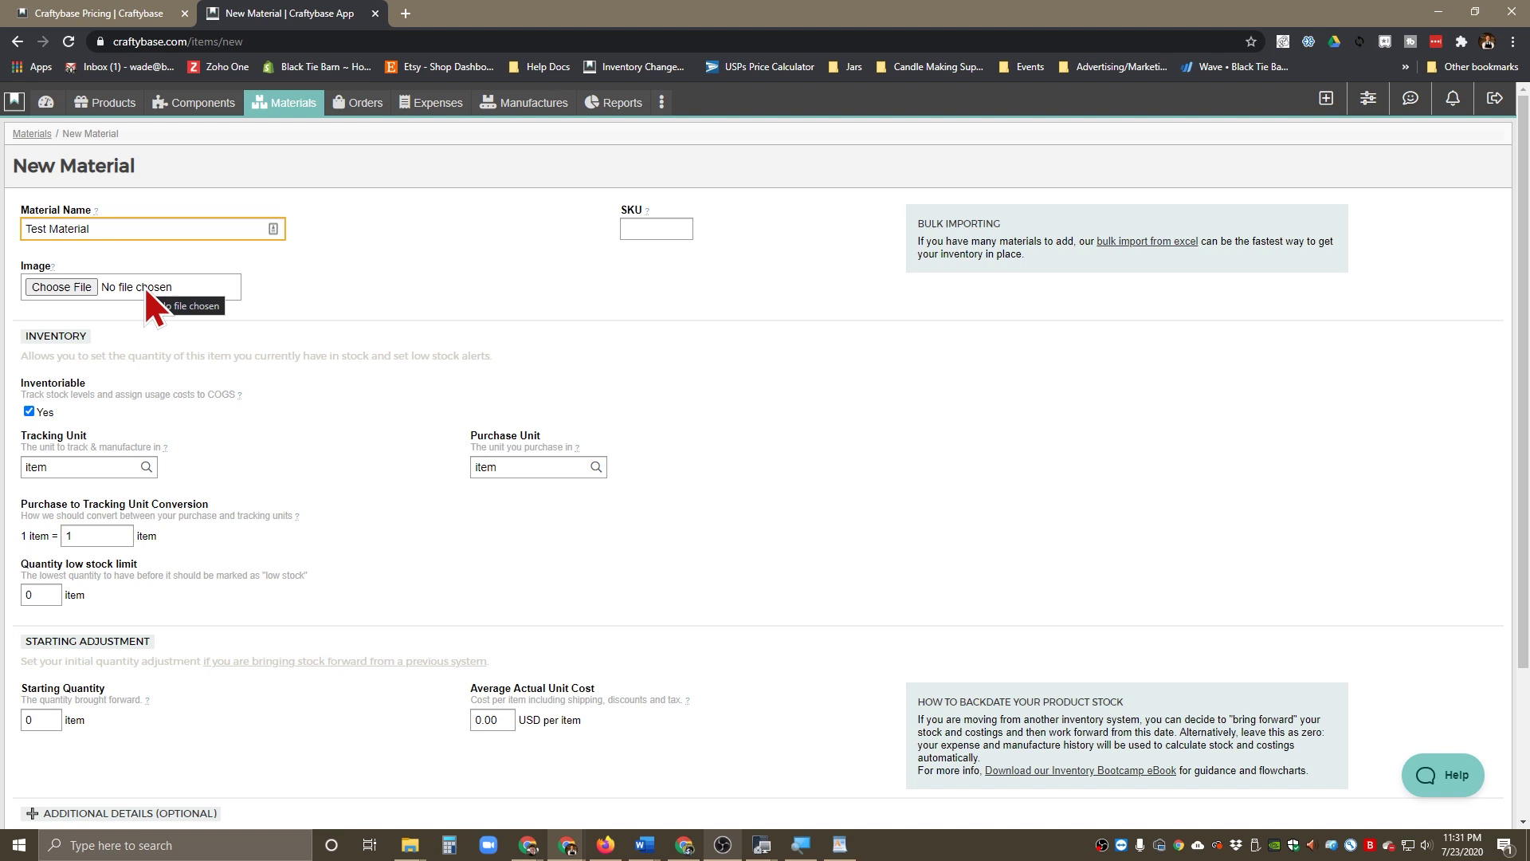
click(380, 279)
Examine the new material's inventory section, including the Inventoriable option and its COGS explanation
scroll(318, 271, down, 1)
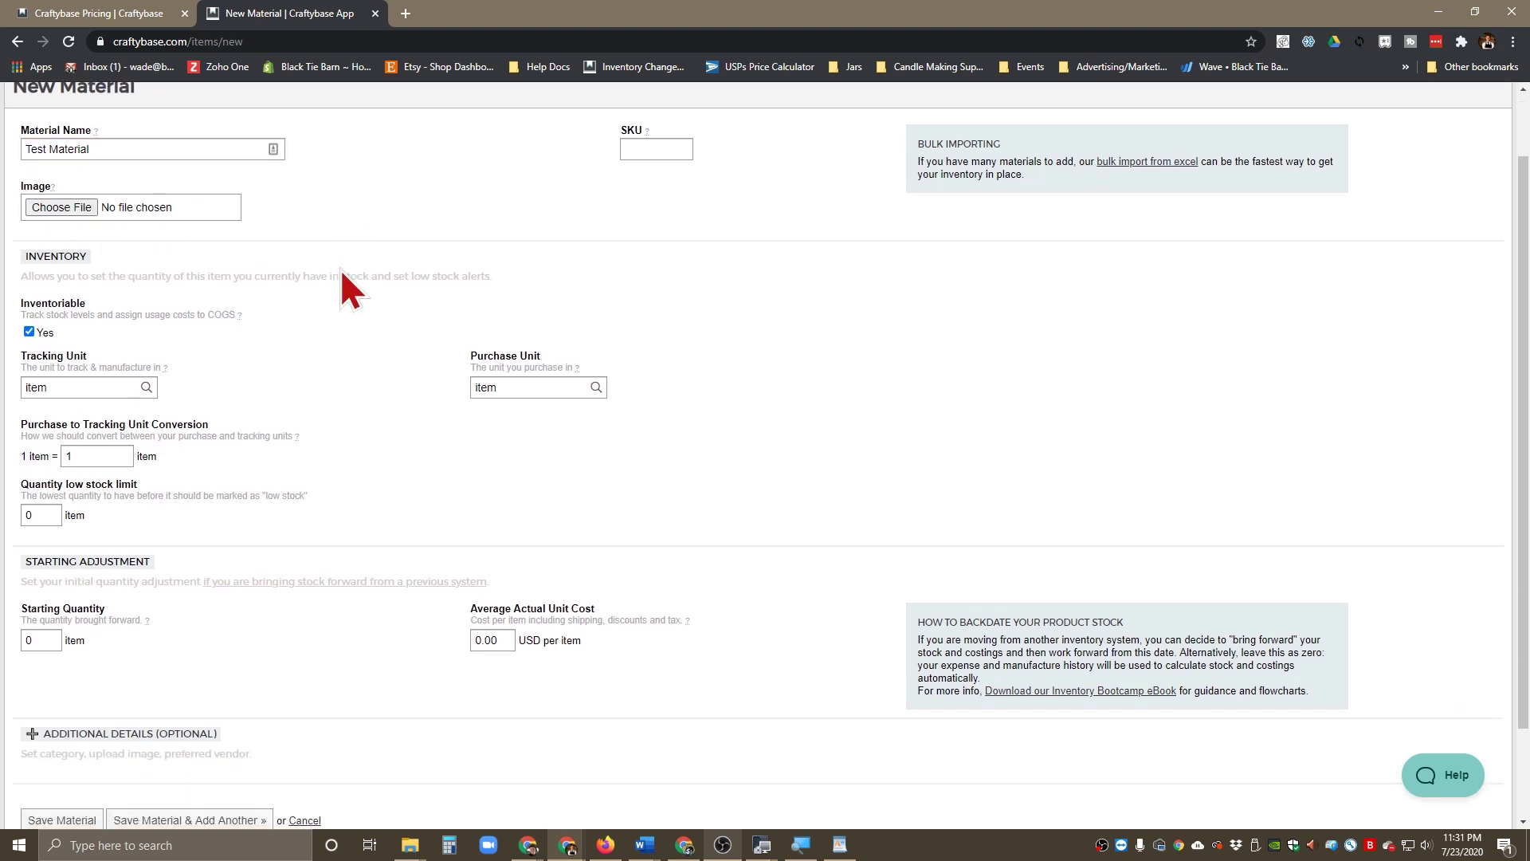
scroll(195, 266, down, 1)
scroll(195, 284, up, 1)
drag(212, 314, 235, 316)
click(303, 328)
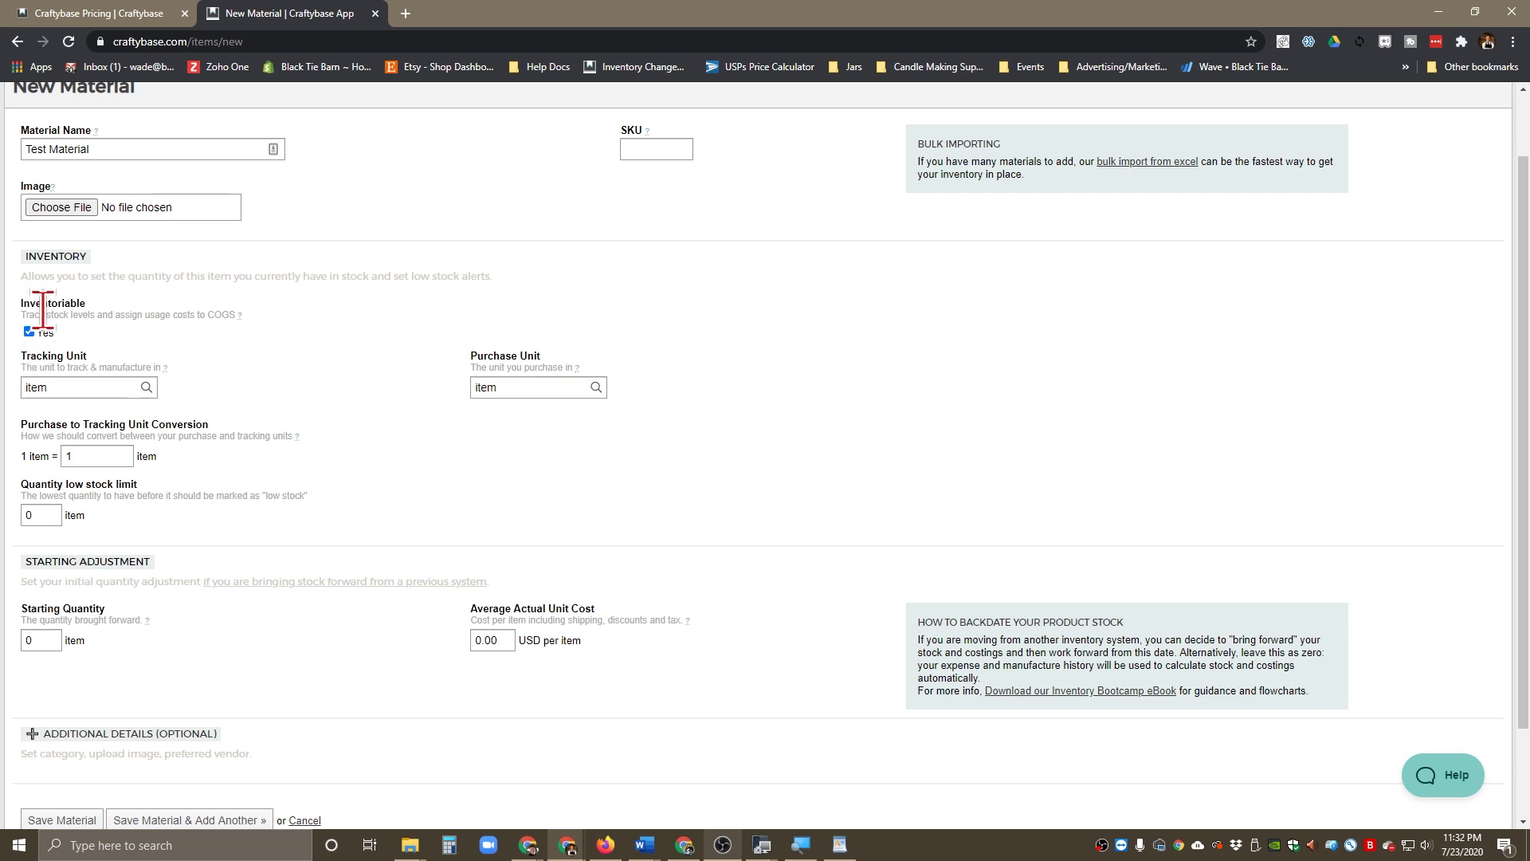
scroll(158, 315, down, 1)
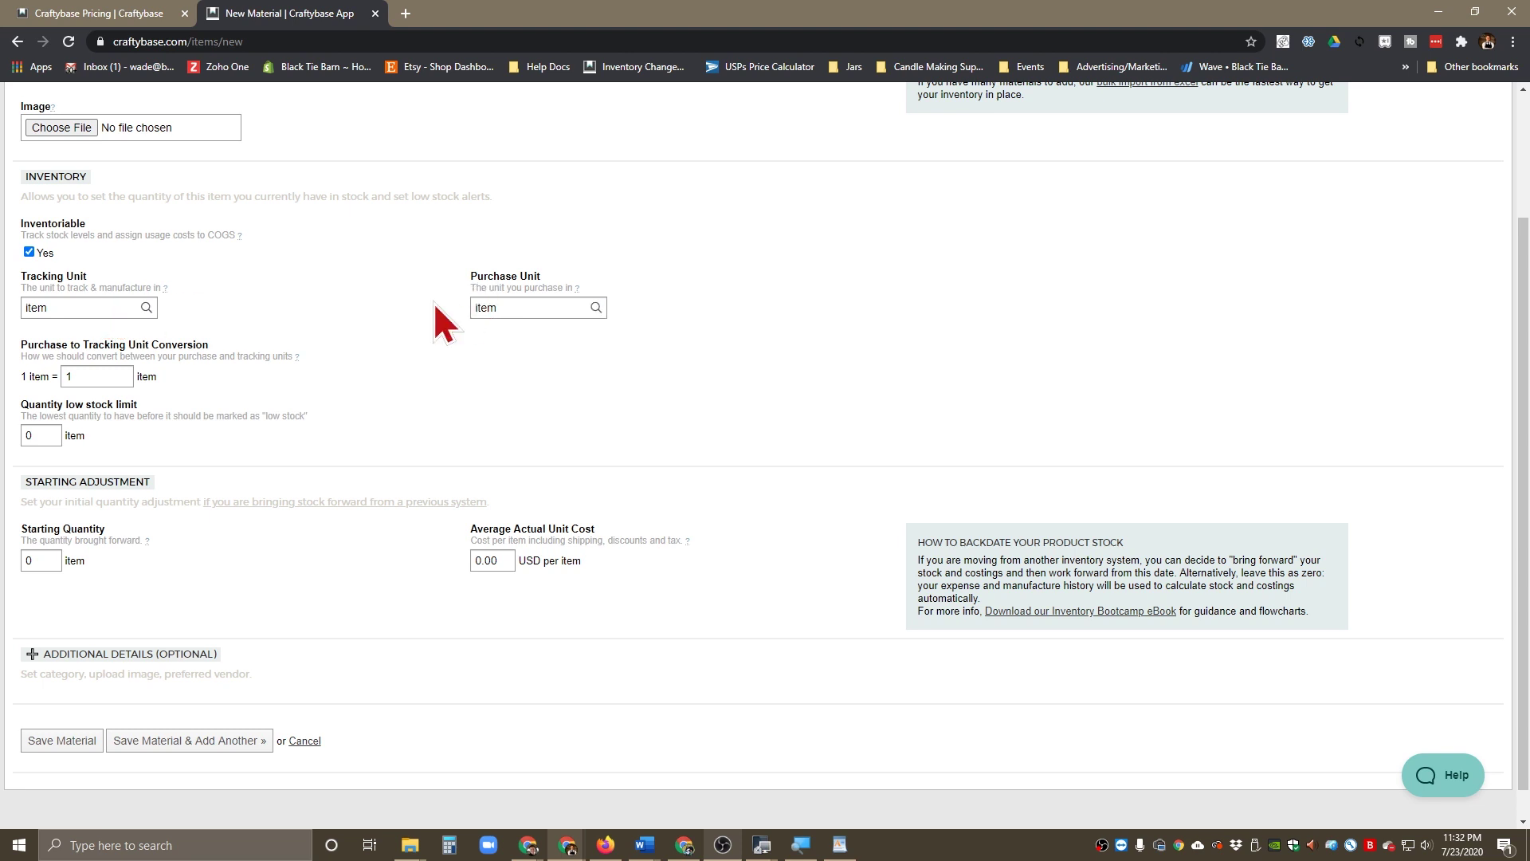
Rename the new material as "Test FO"
click(99, 305)
scroll(375, 389, up, 2)
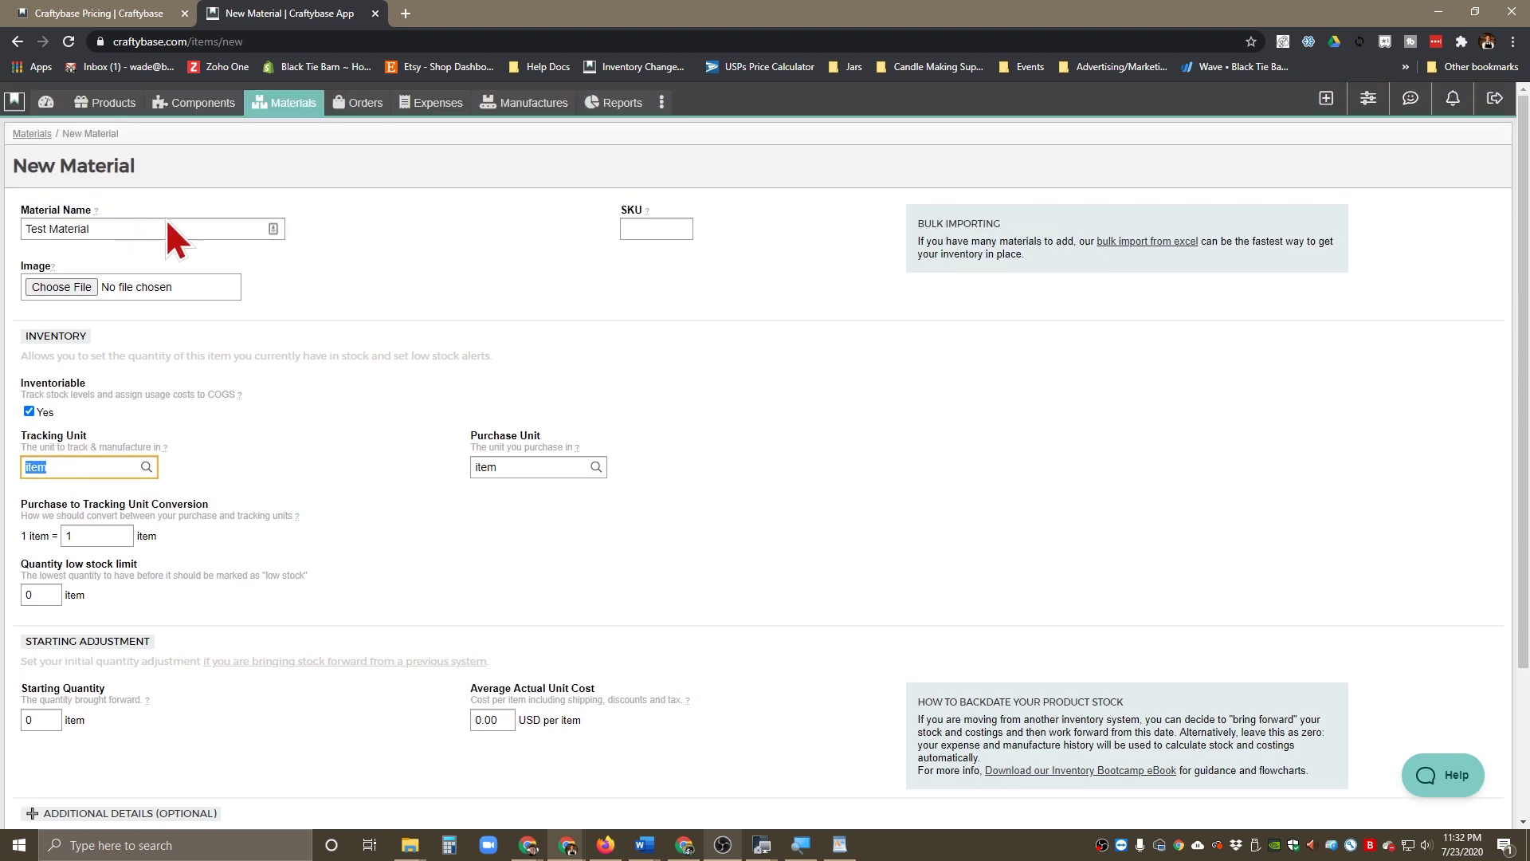
drag(122, 231, 53, 231)
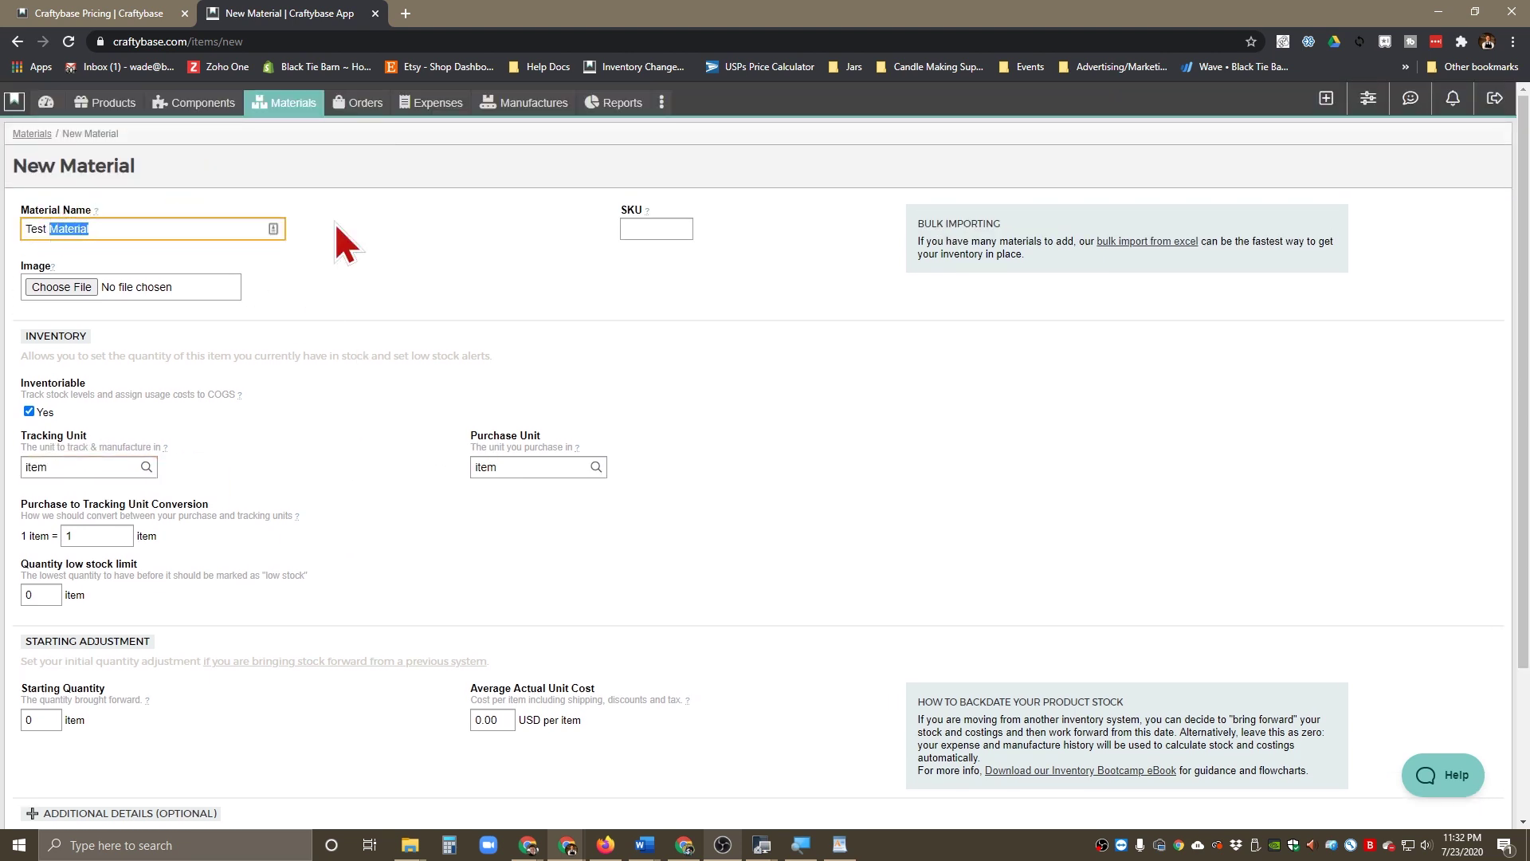
text(FO)
Set the material's tracking unit to oz
scroll(341, 296, down, 1)
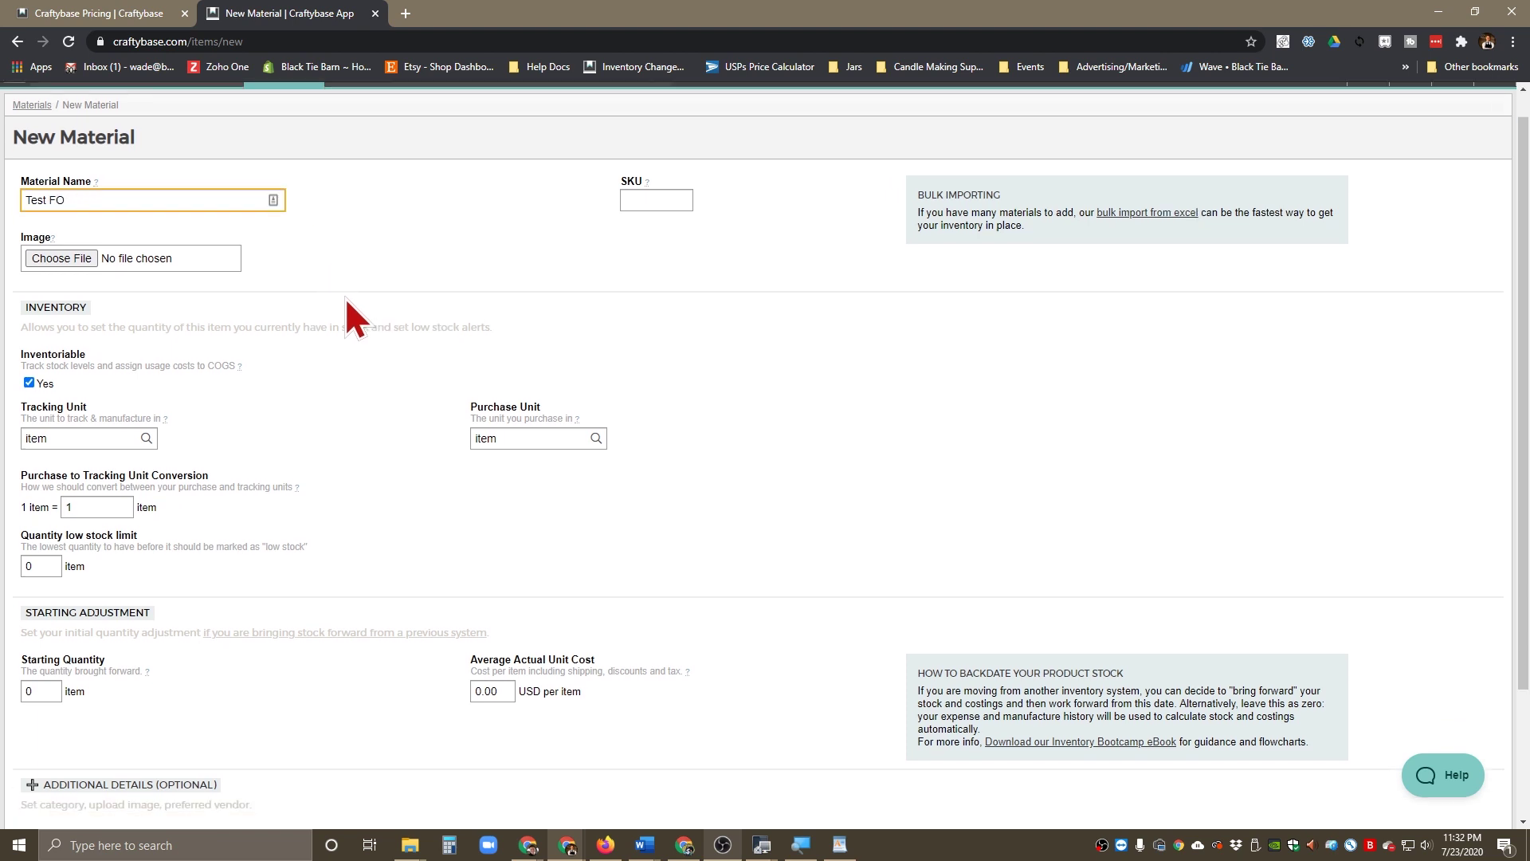
scroll(251, 385, down, 1)
click(68, 303)
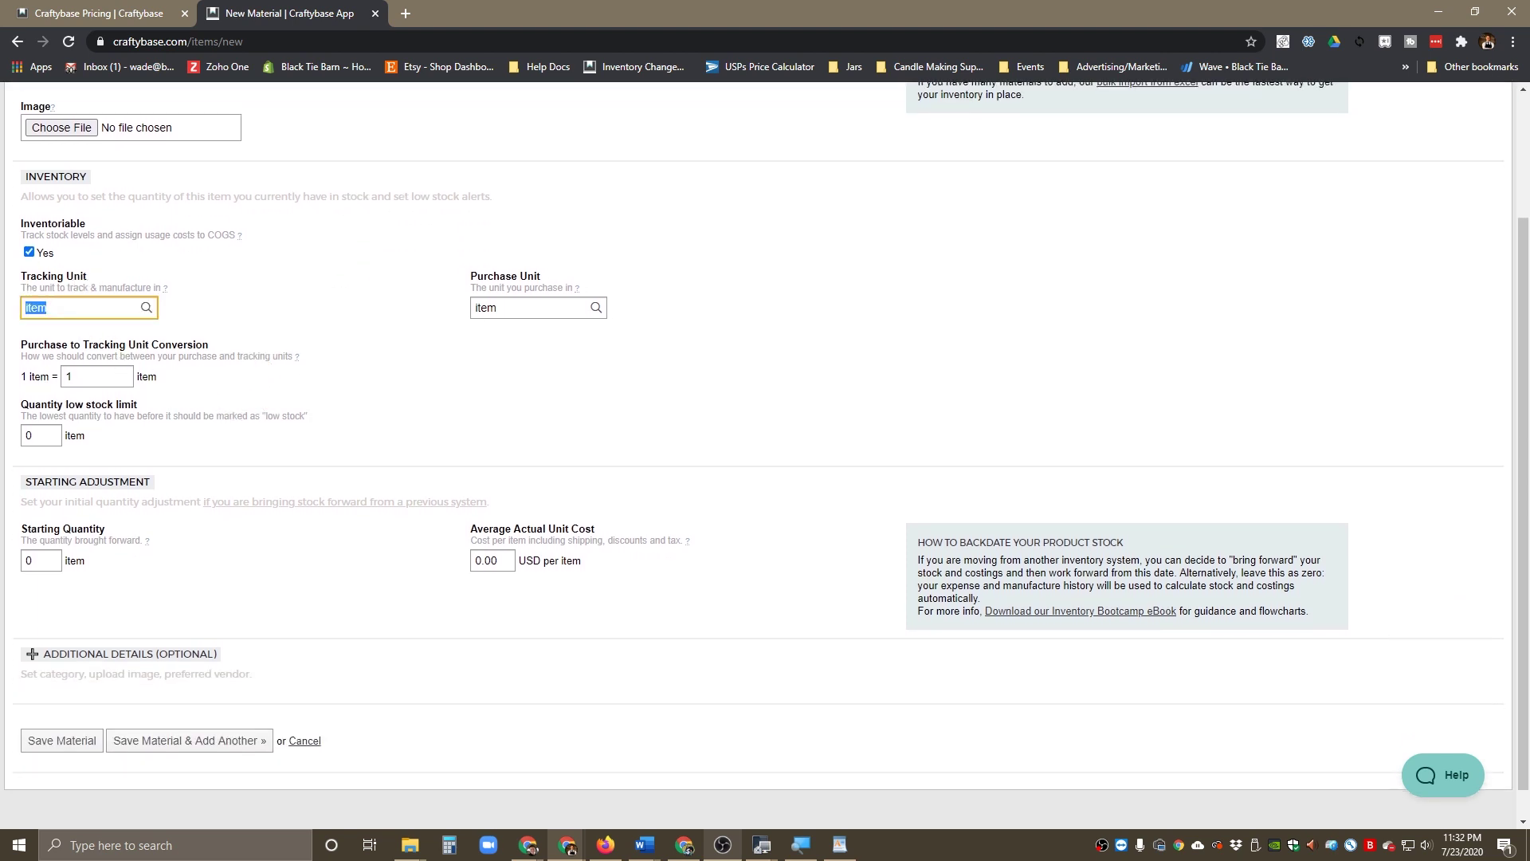
text(oz)
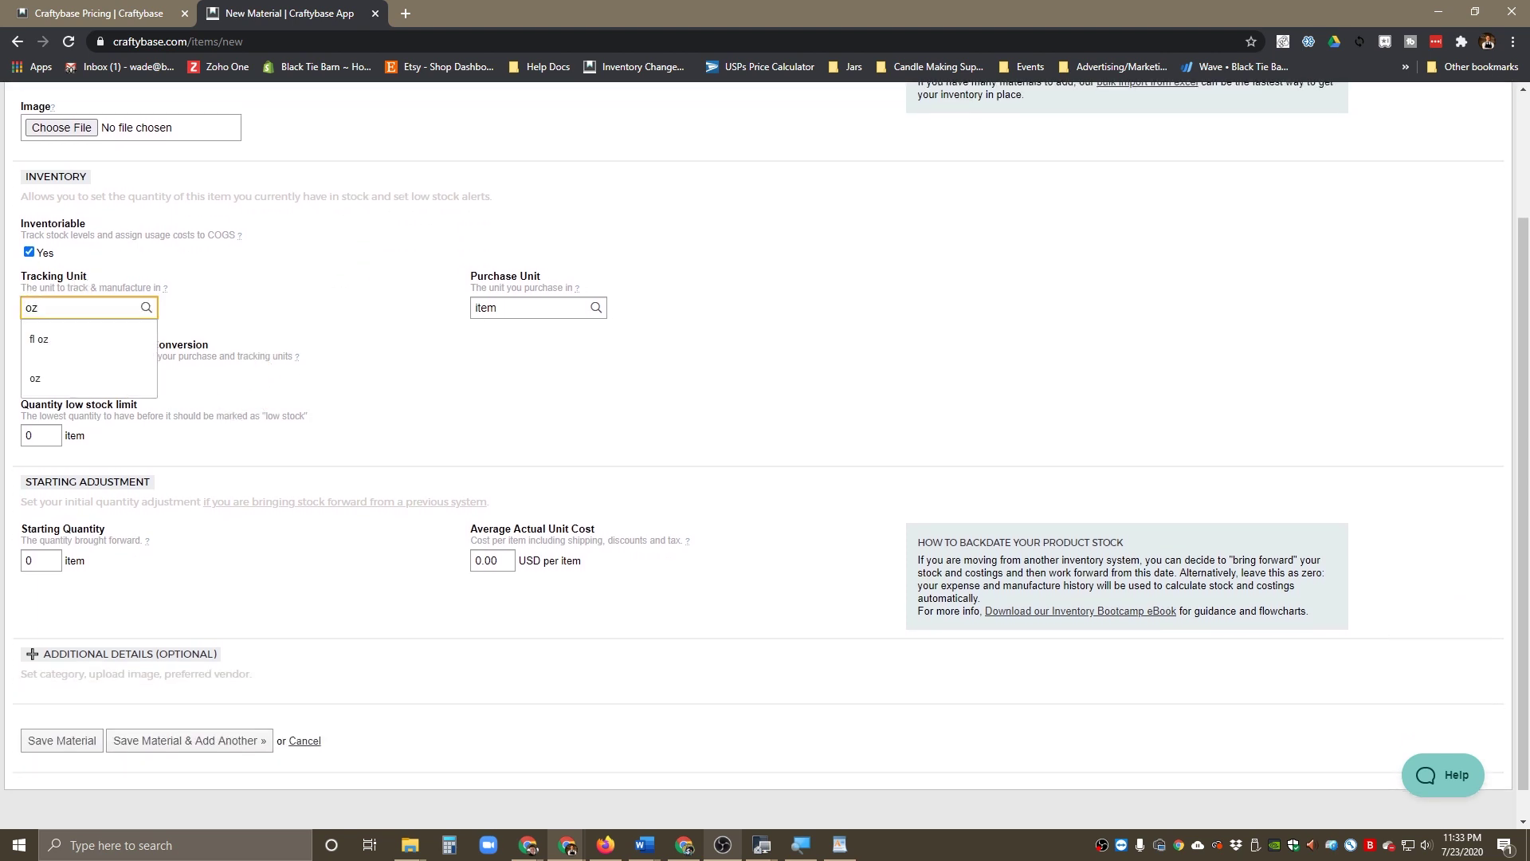
click(334, 331)
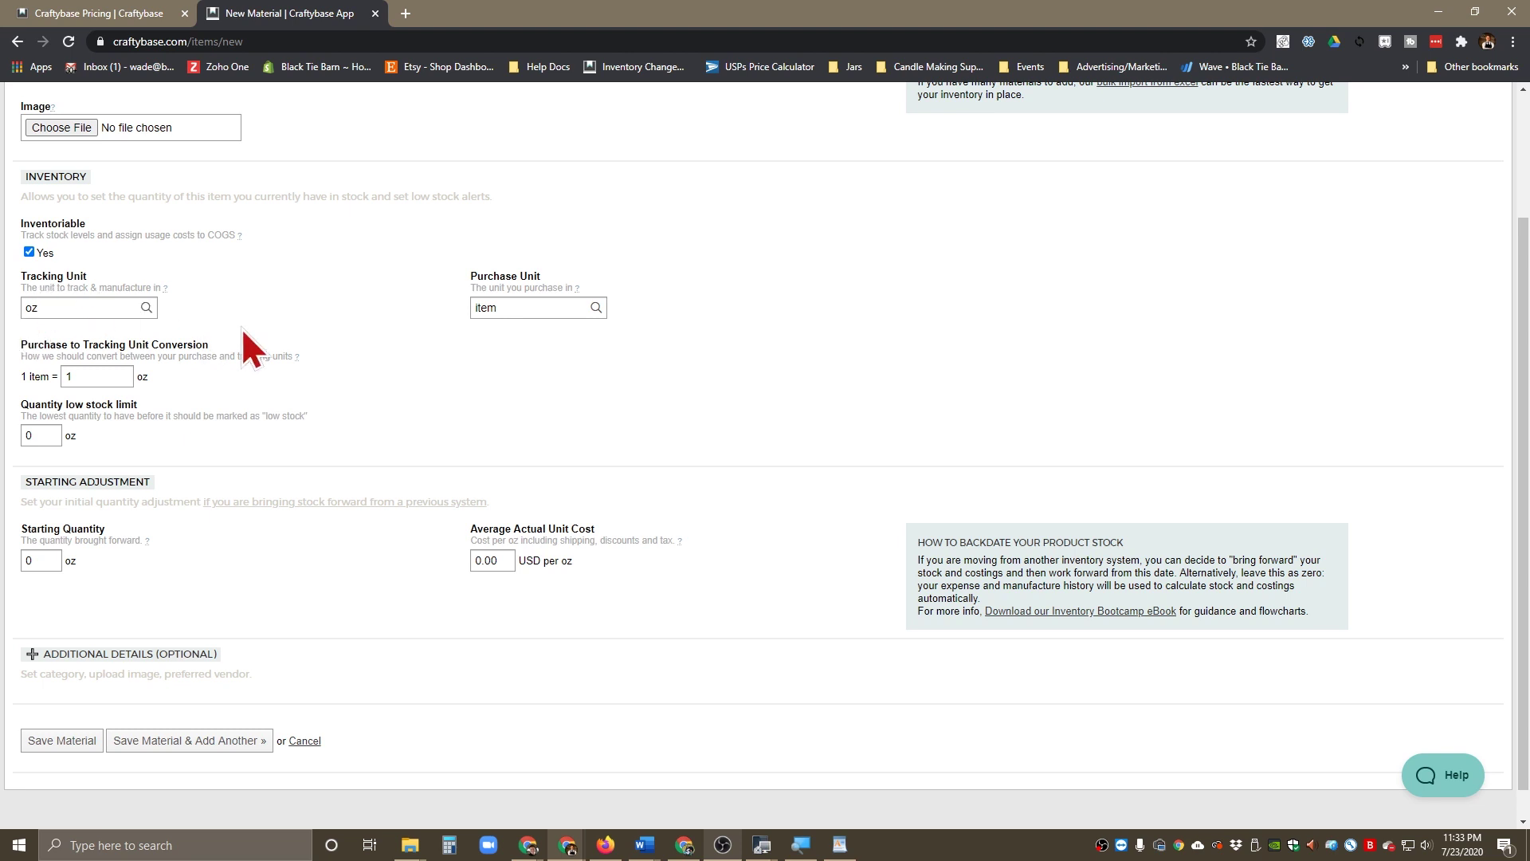
Rename the new material as "Test Wax" and review its unit and starting adjustment fields
scroll(242, 331, up, 2)
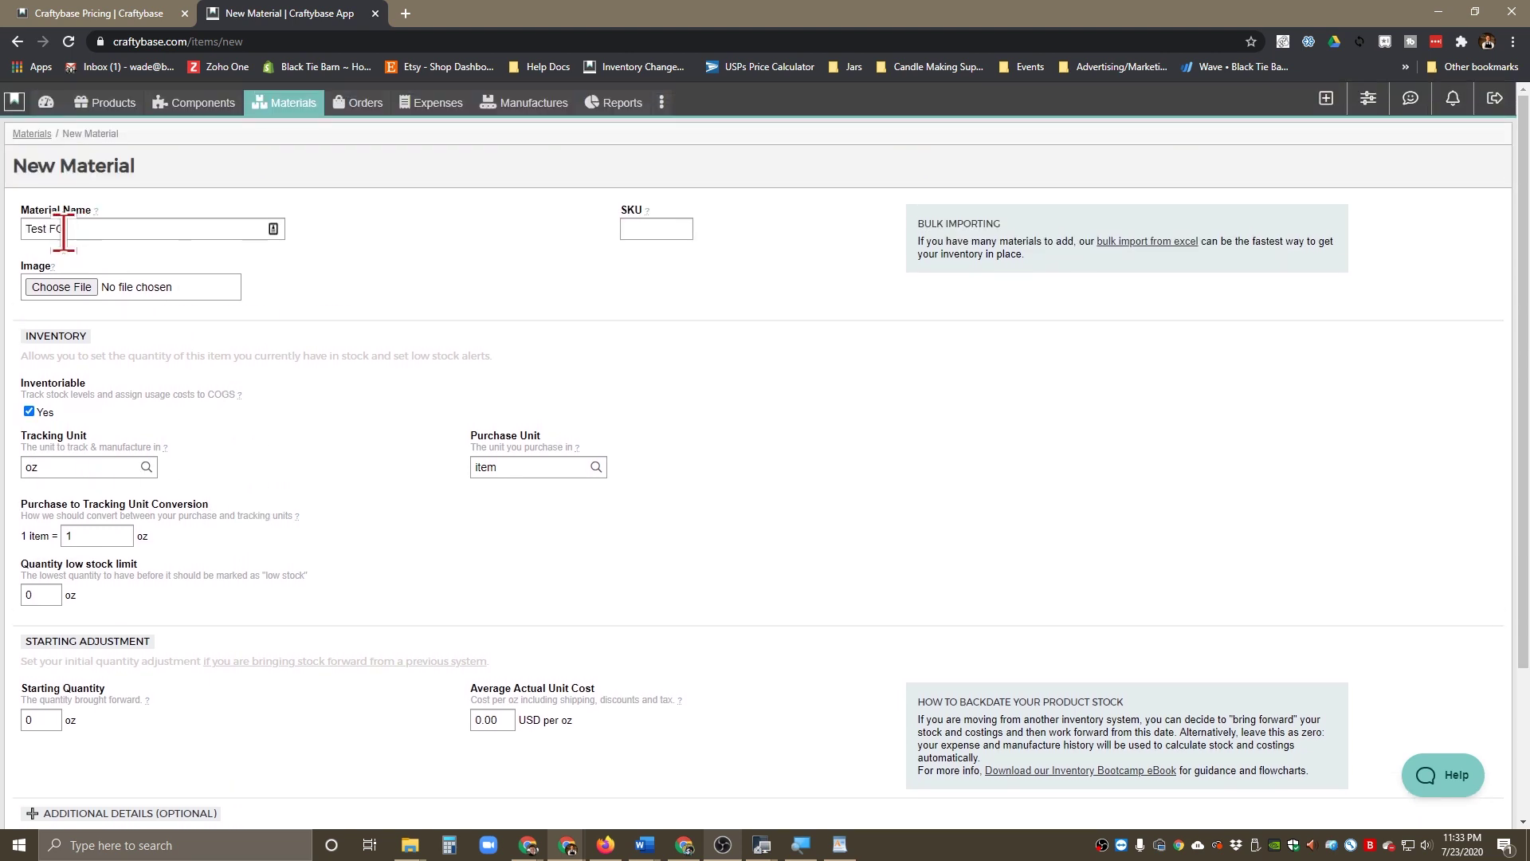
click(154, 232)
key(BackSpace)
key(BackSpace)
text(Wax)
click(408, 433)
scroll(408, 433, down, 2)
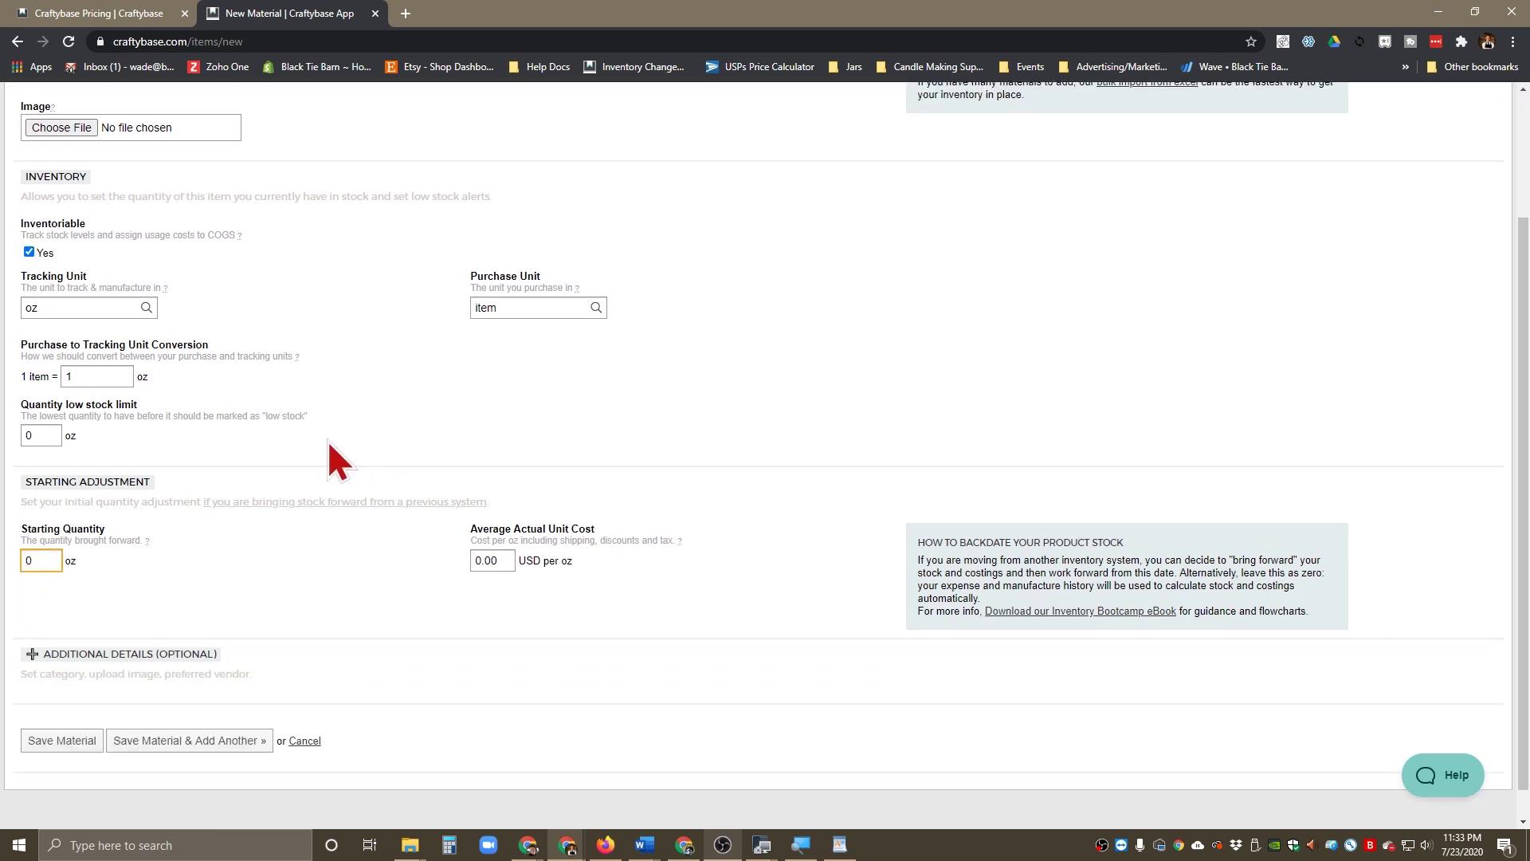
scroll(328, 443, up, 2)
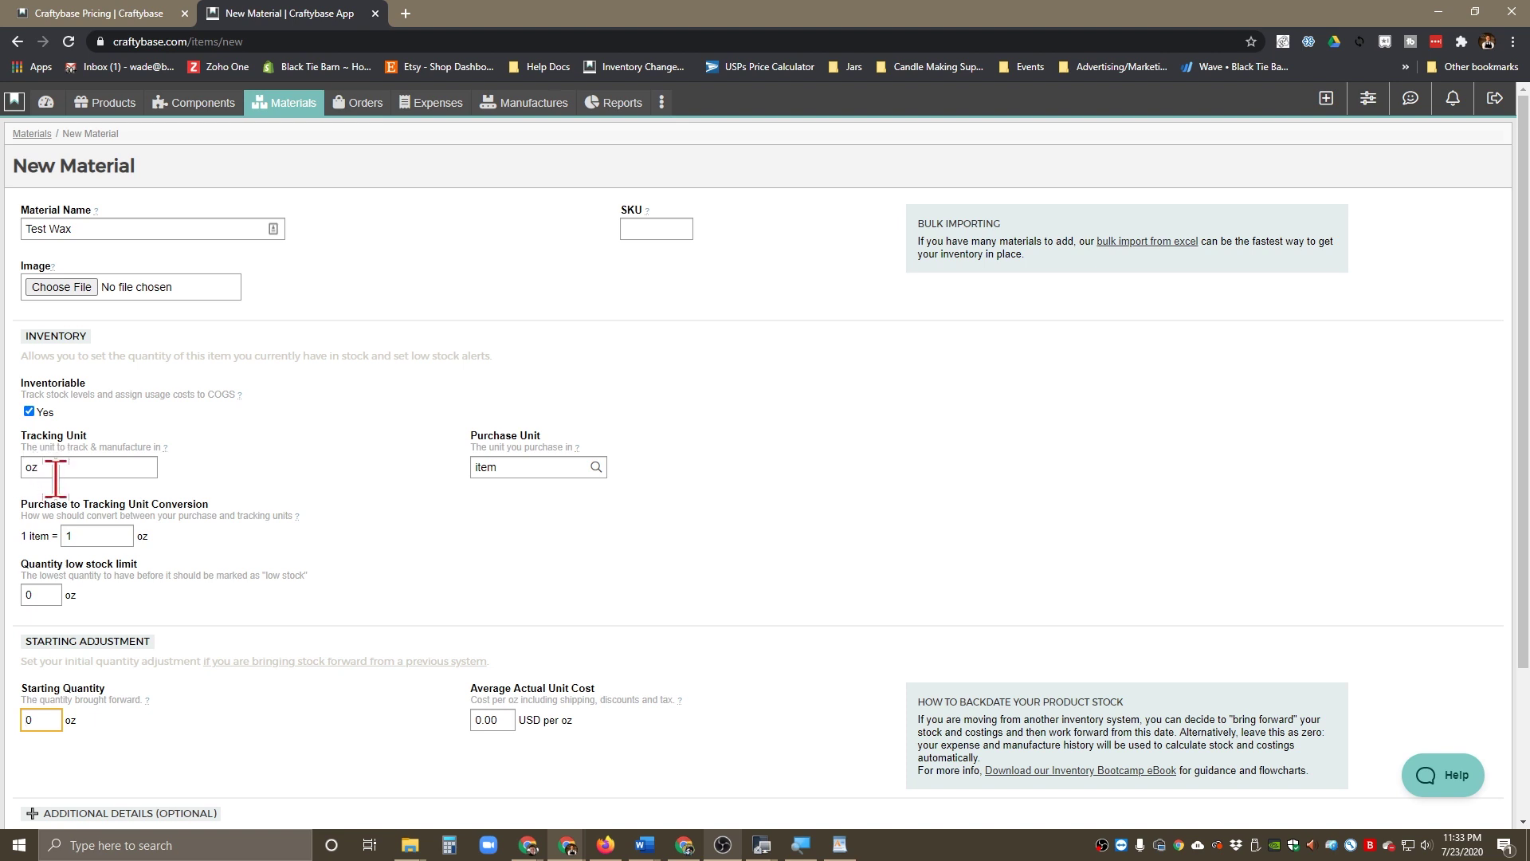
Set the Test Wax material's purchase unit to lb and review the resulting unit conversion
click(522, 476)
drag(550, 467, 343, 494)
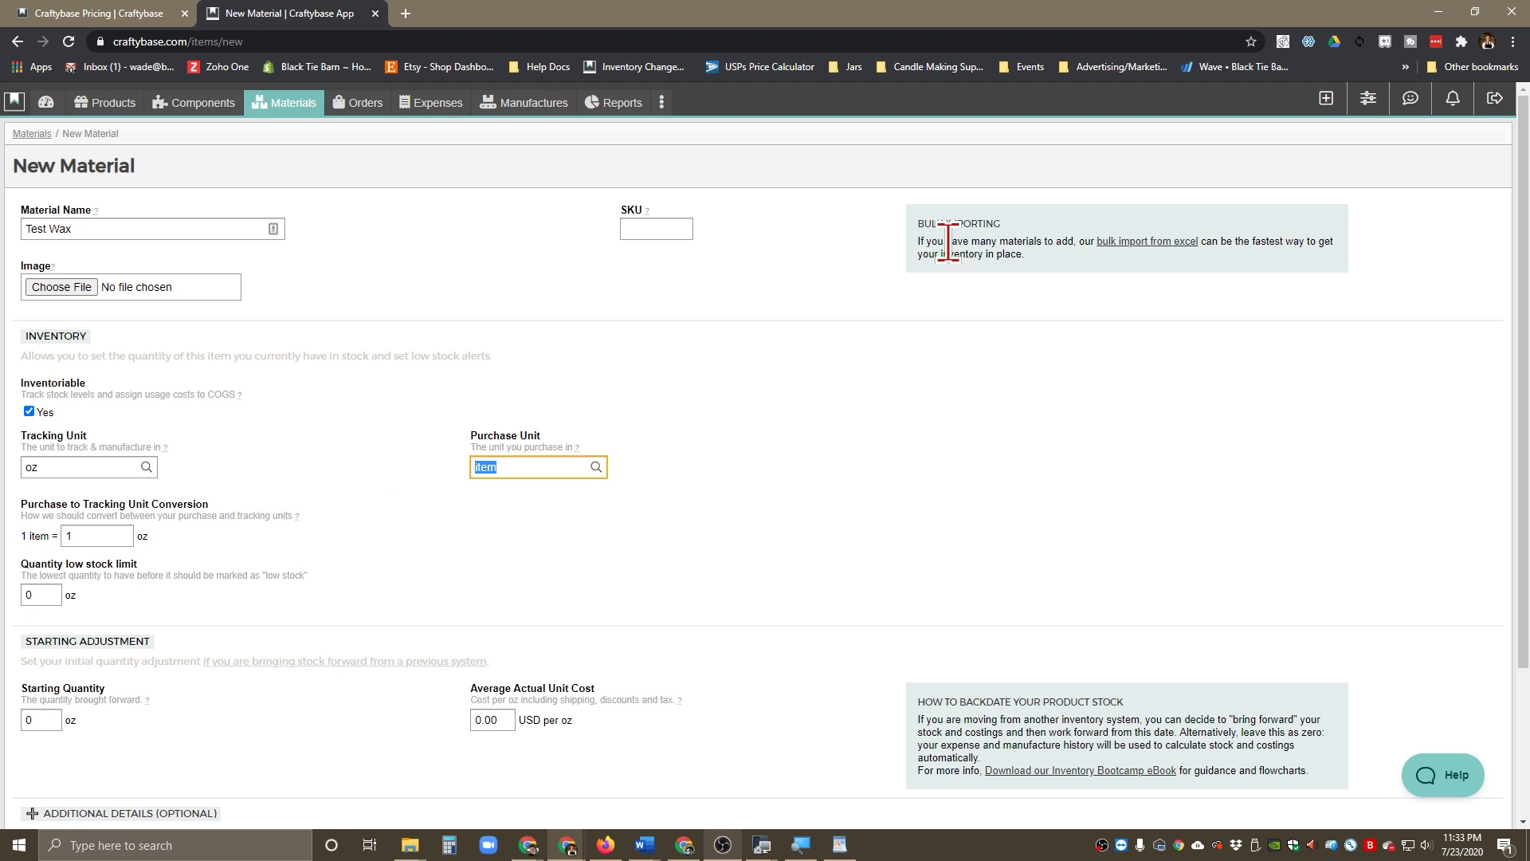
text(lb)
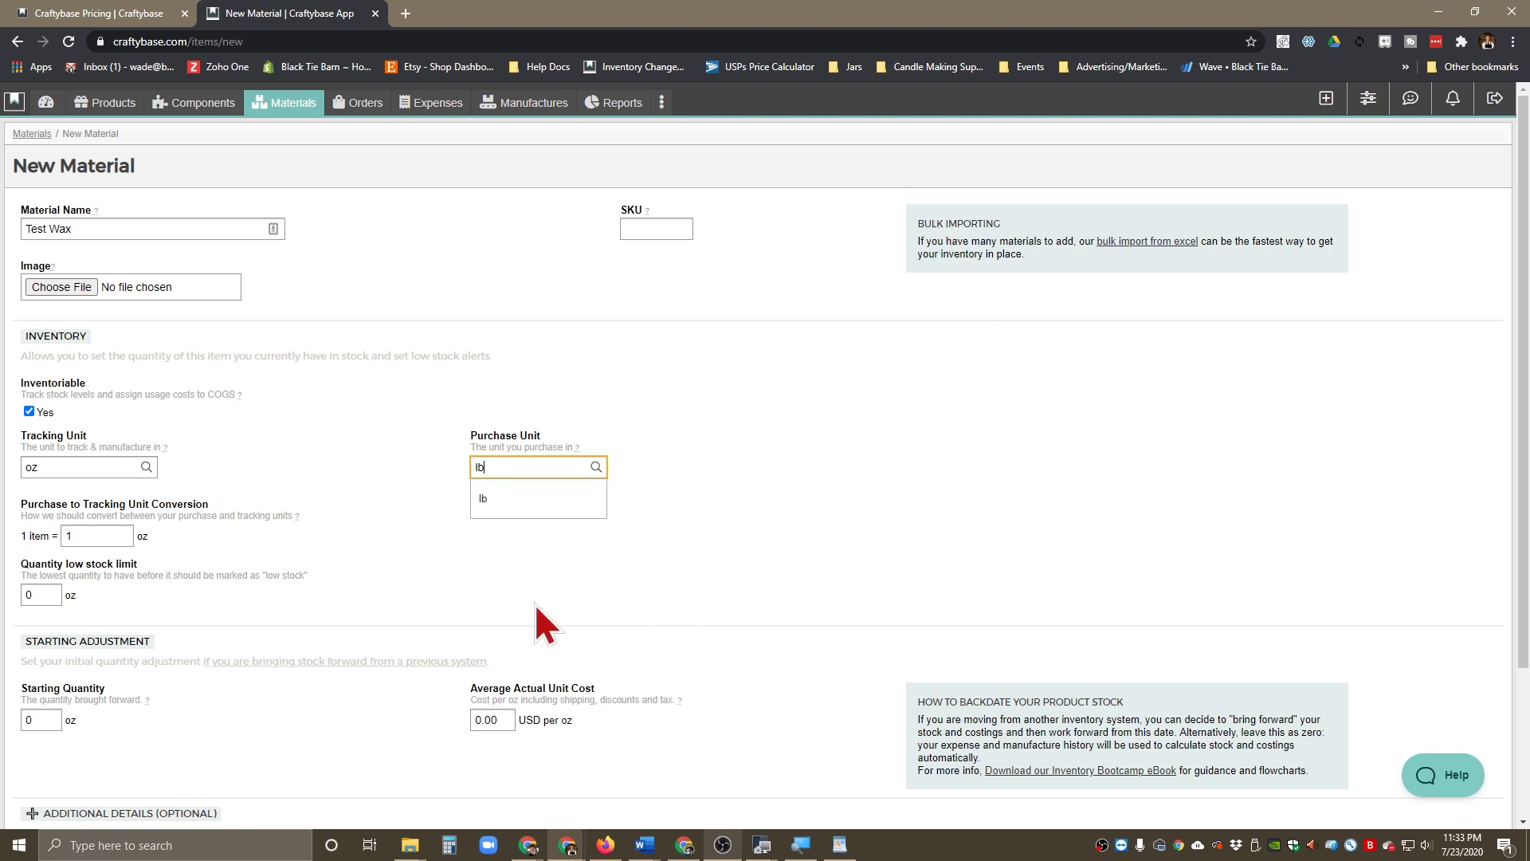
click(526, 499)
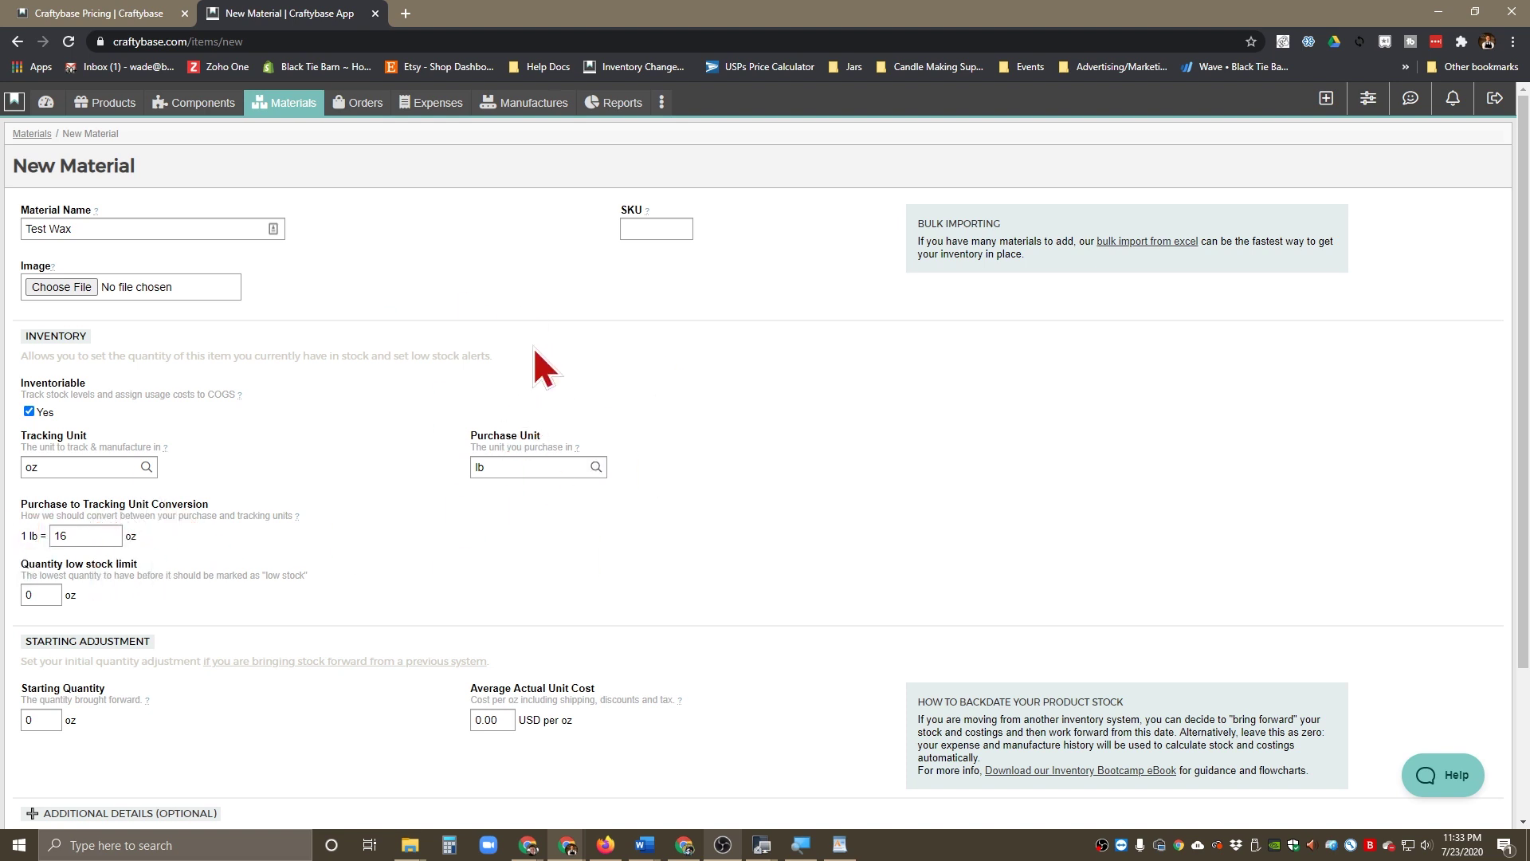
scroll(78, 424, down, 1)
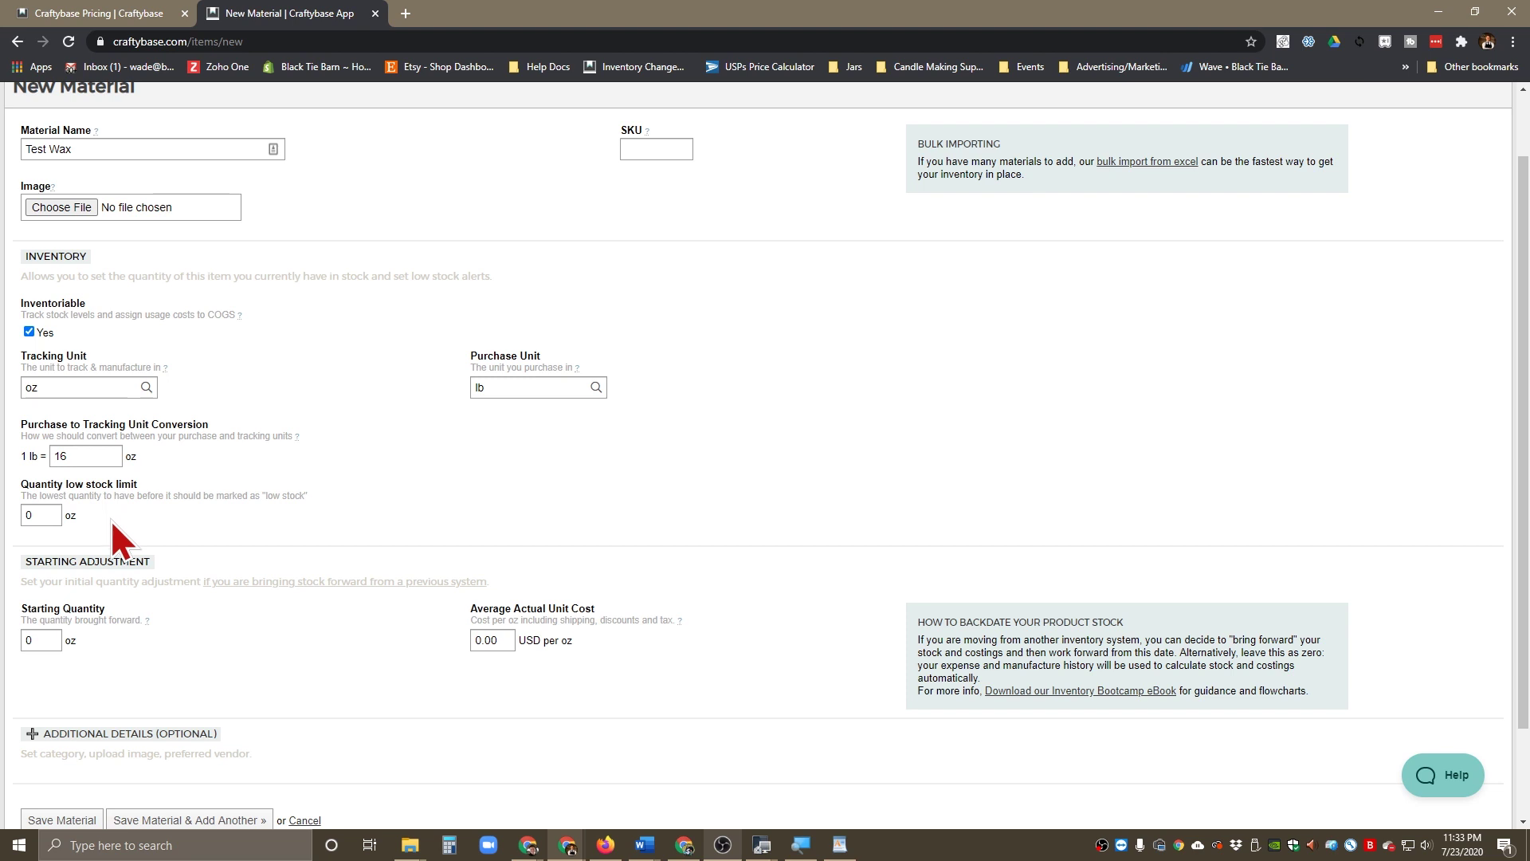
scroll(322, 527, up, 1)
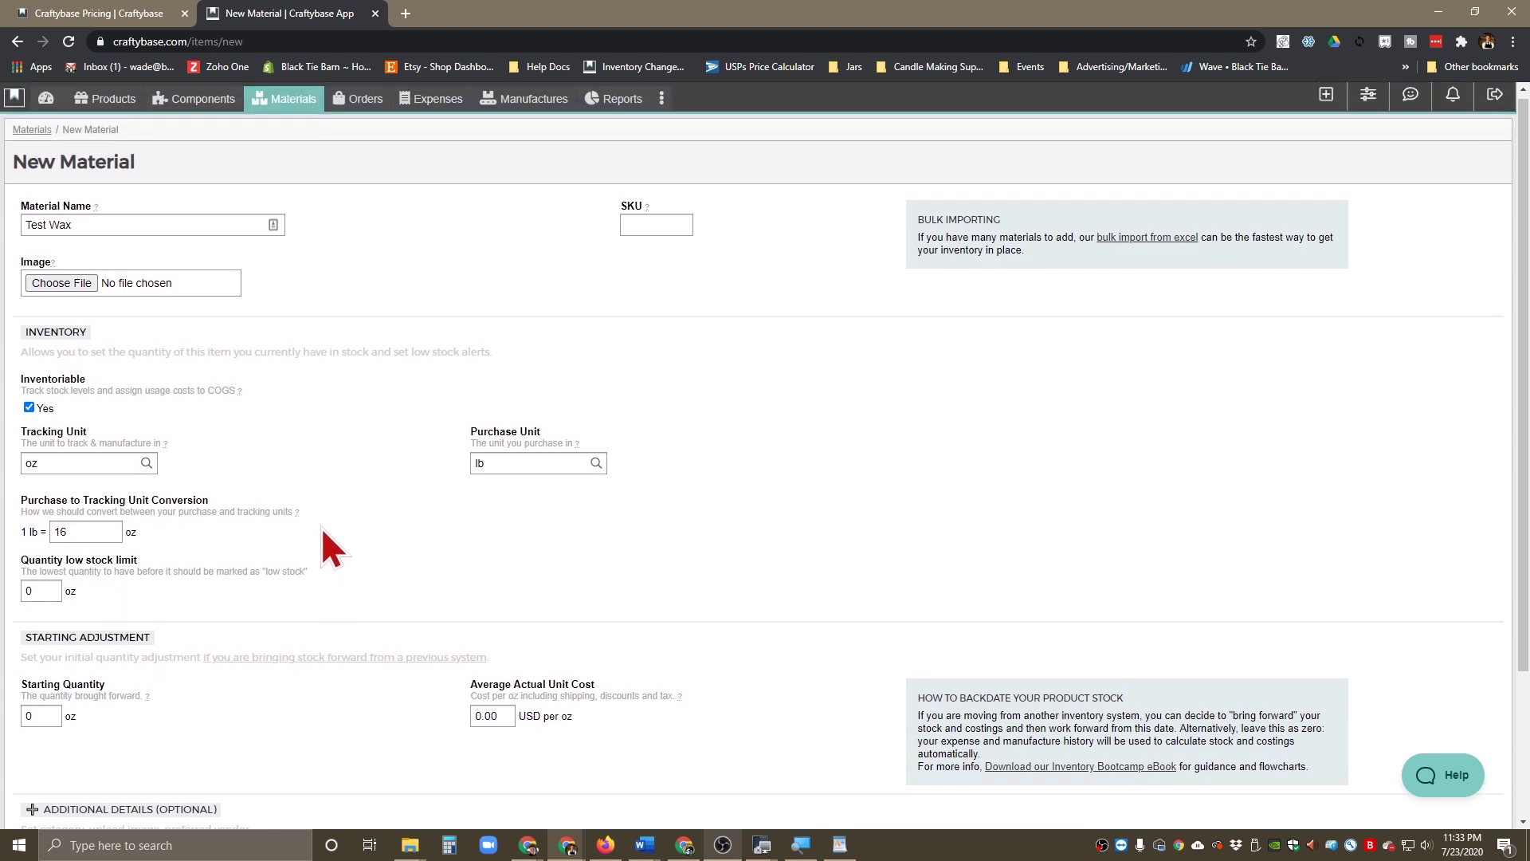
Change the material's purchase unit to Case
click(495, 467)
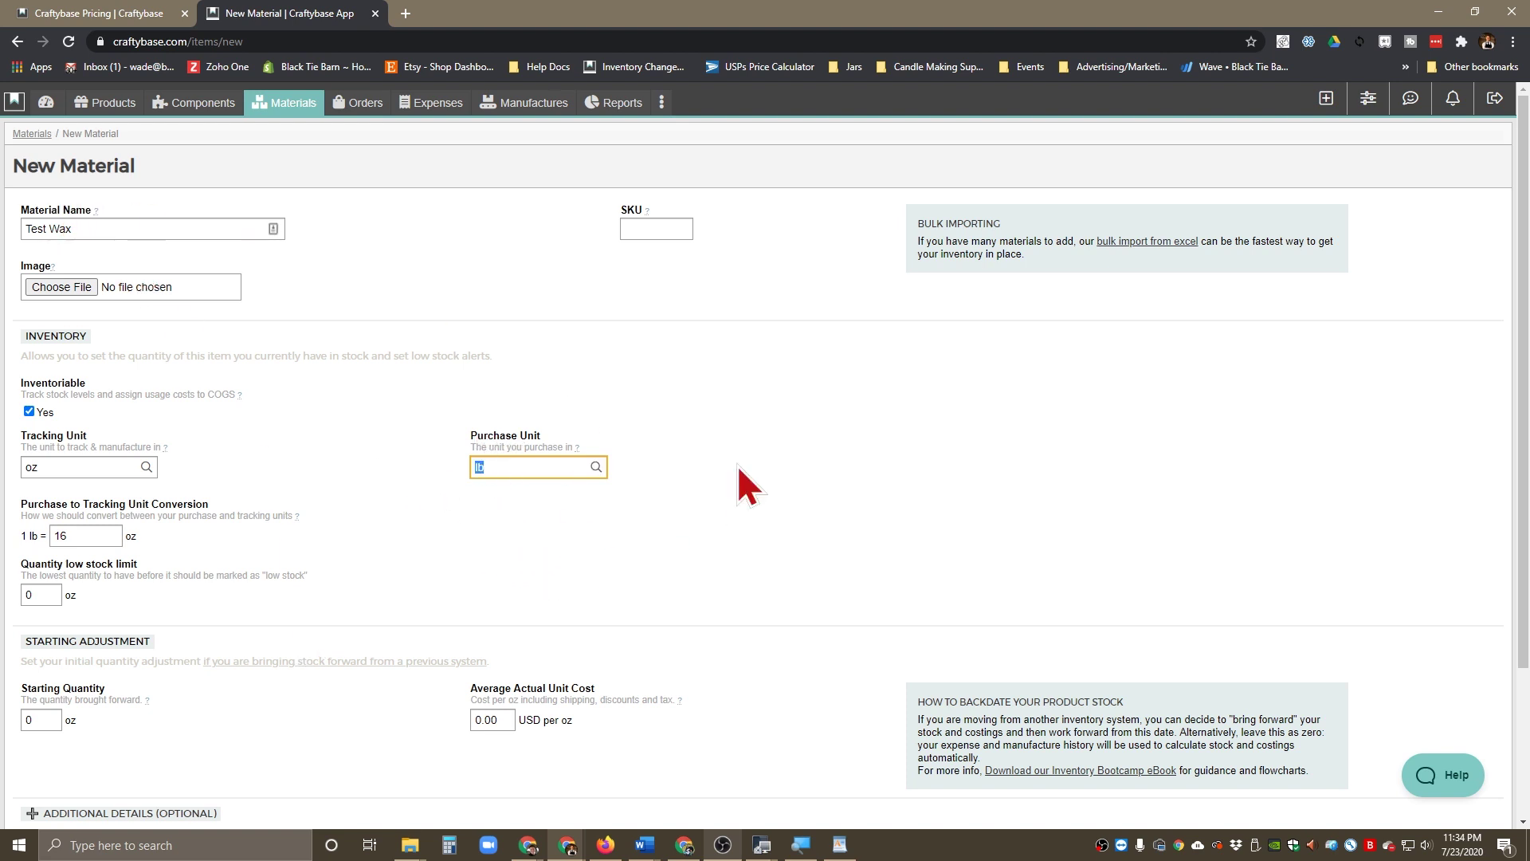
text(Case)
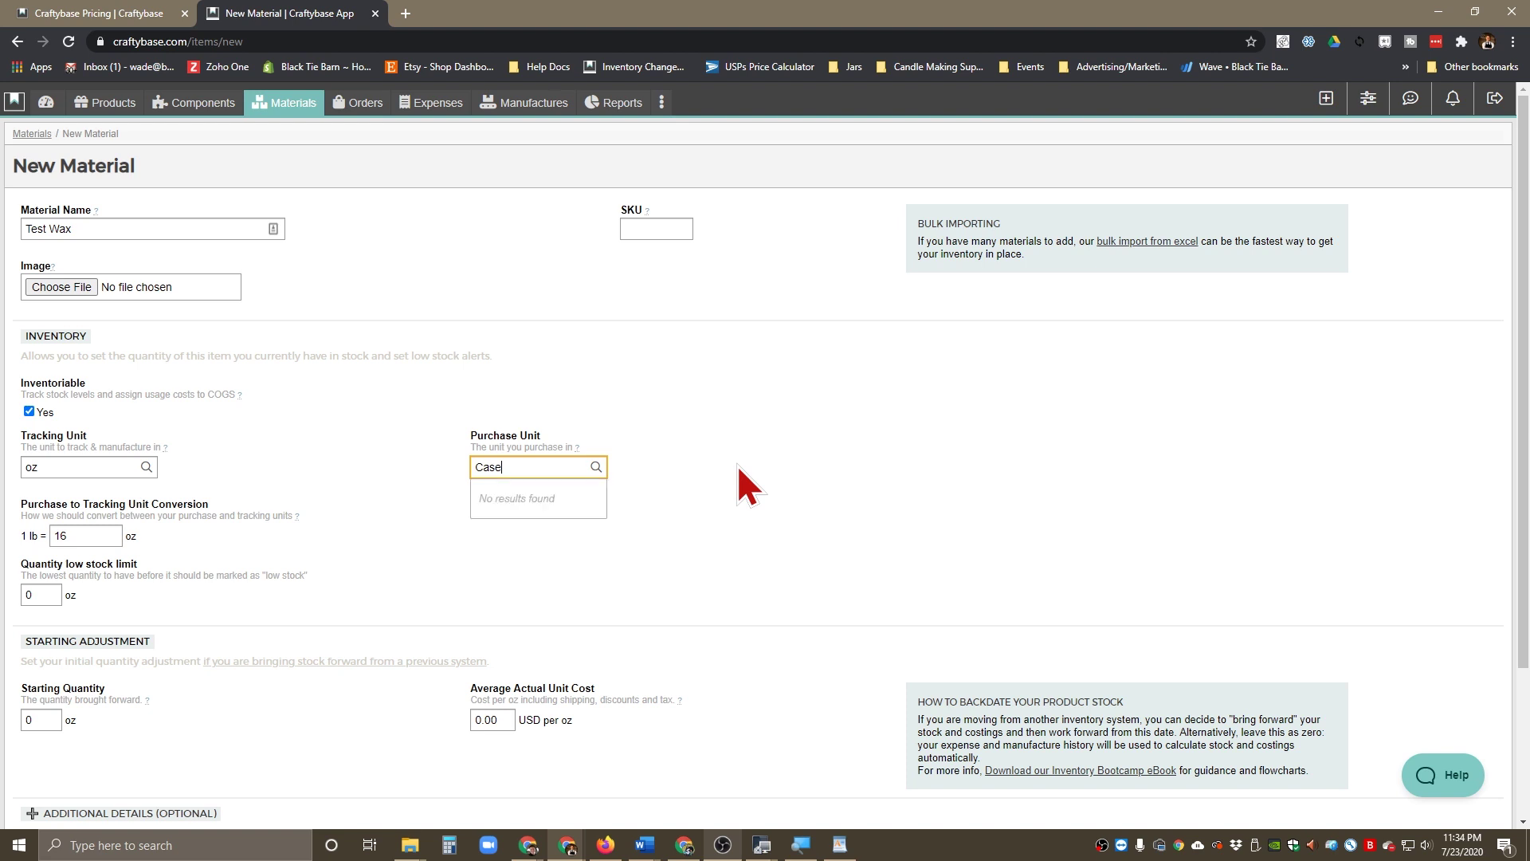
click(658, 503)
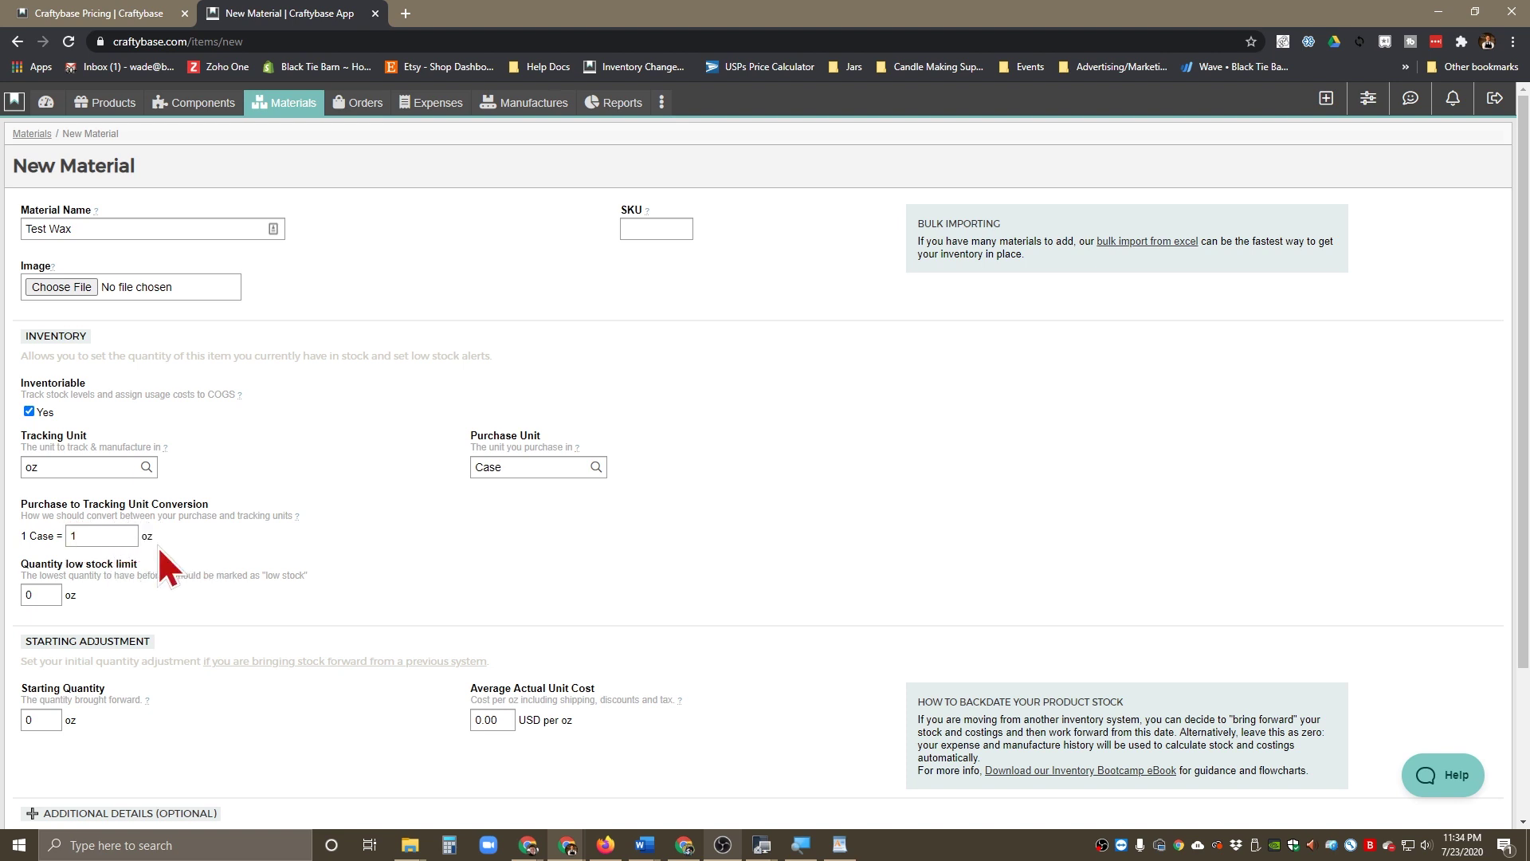
Calculate the ounces per case in Calculator and set the purchase-to-tracking conversion to 720 oz per case
click(104, 536)
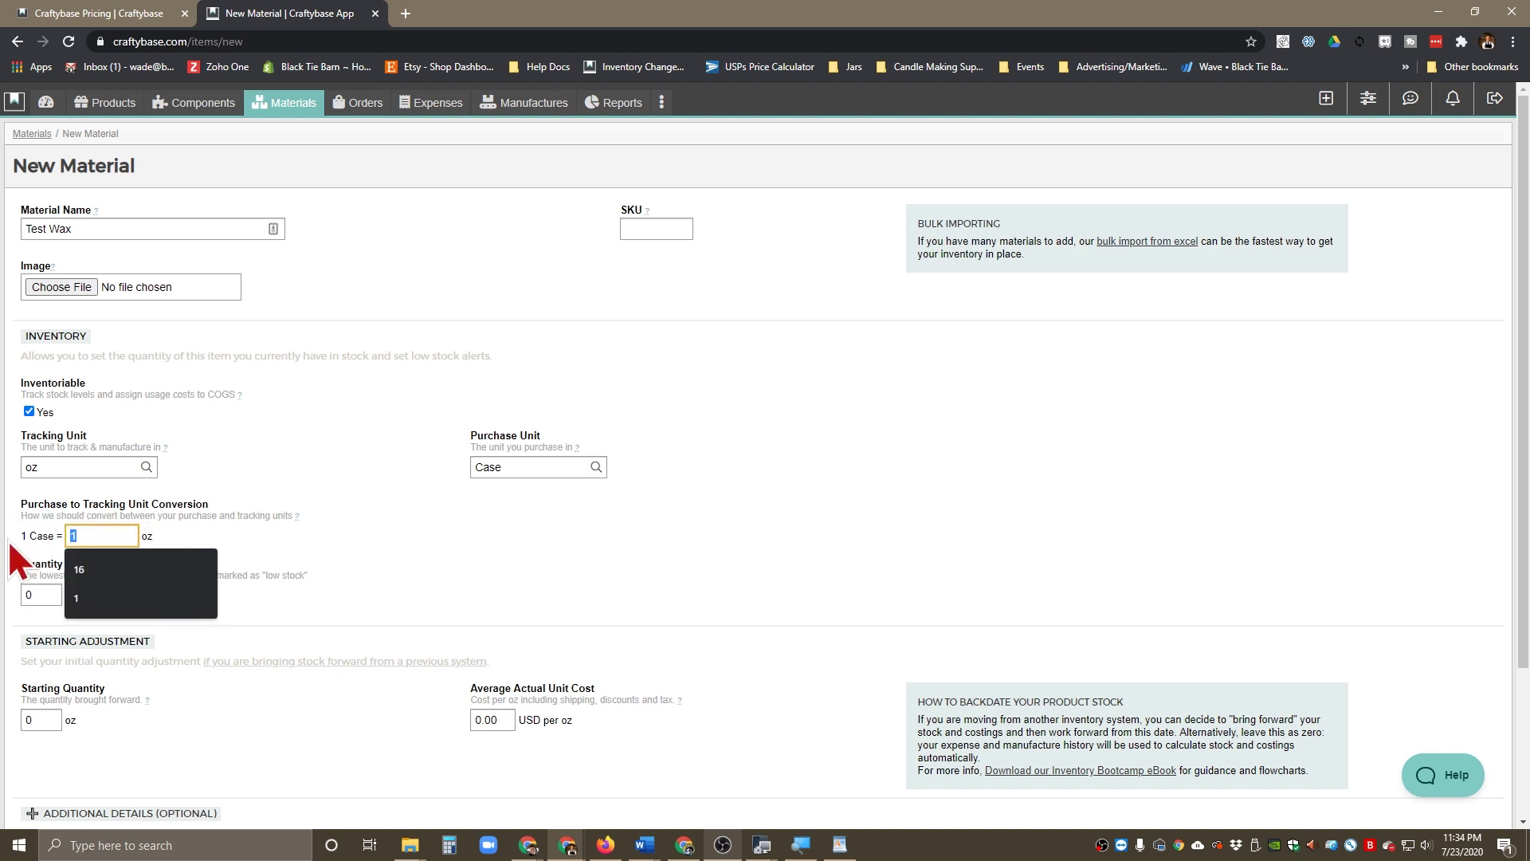
click(452, 846)
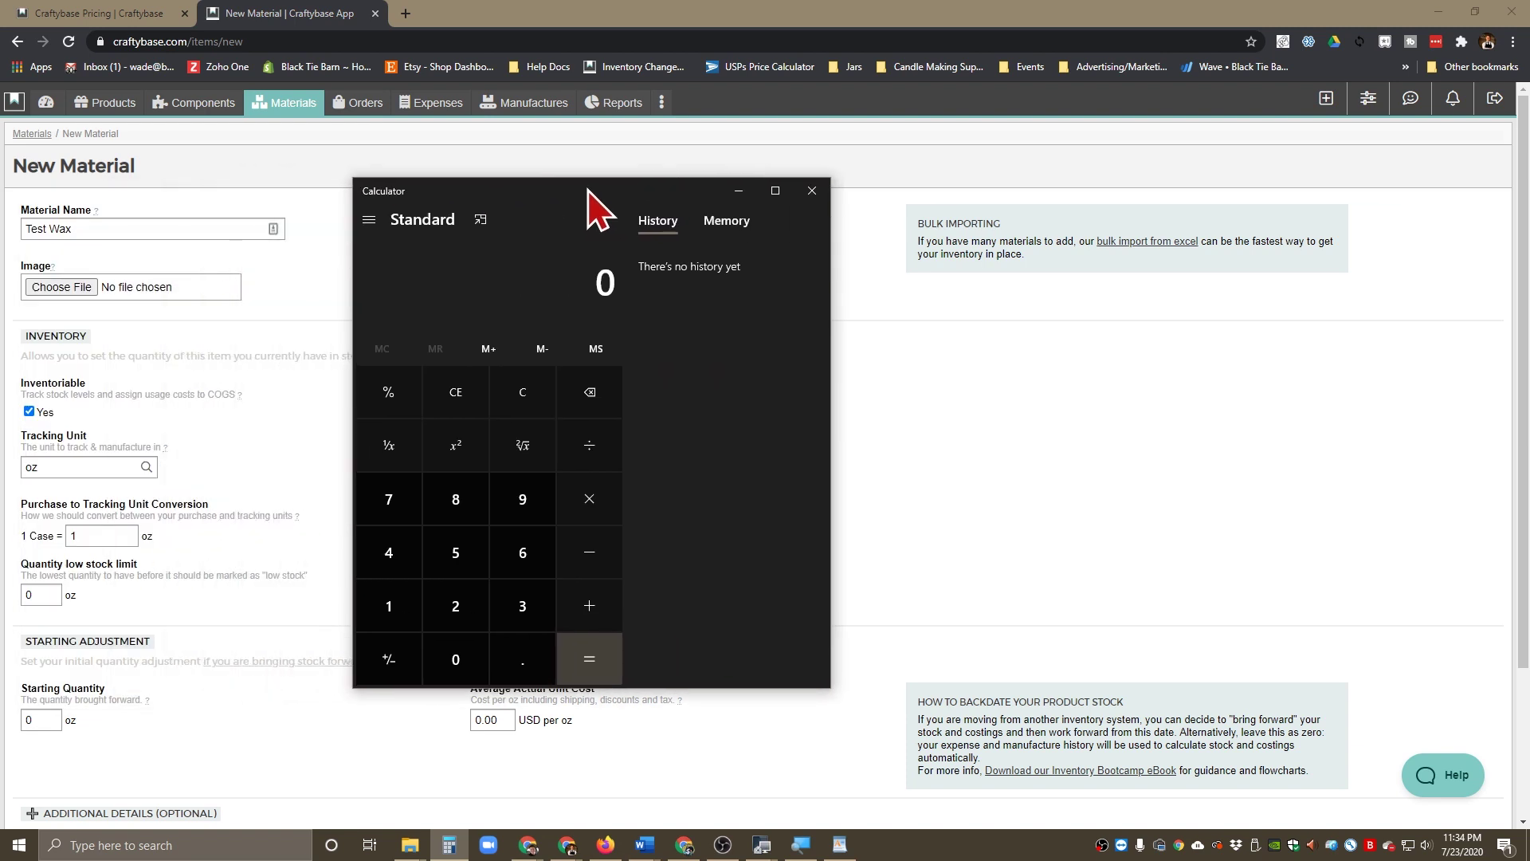
key(4)
key(asterisk)
text(16)
key(Return)
double_click(125, 534)
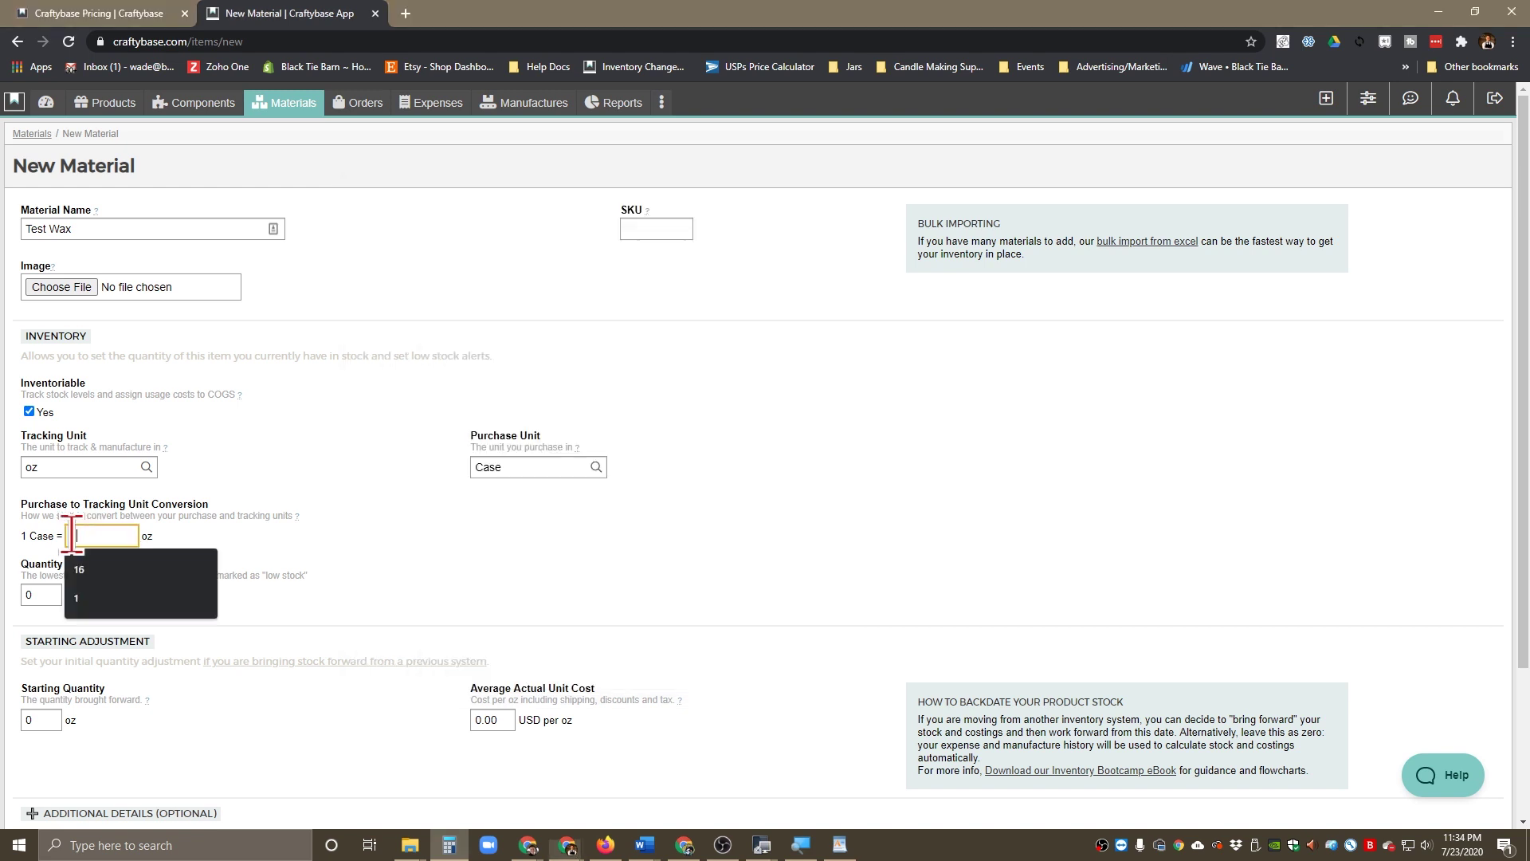
text(720)
click(471, 550)
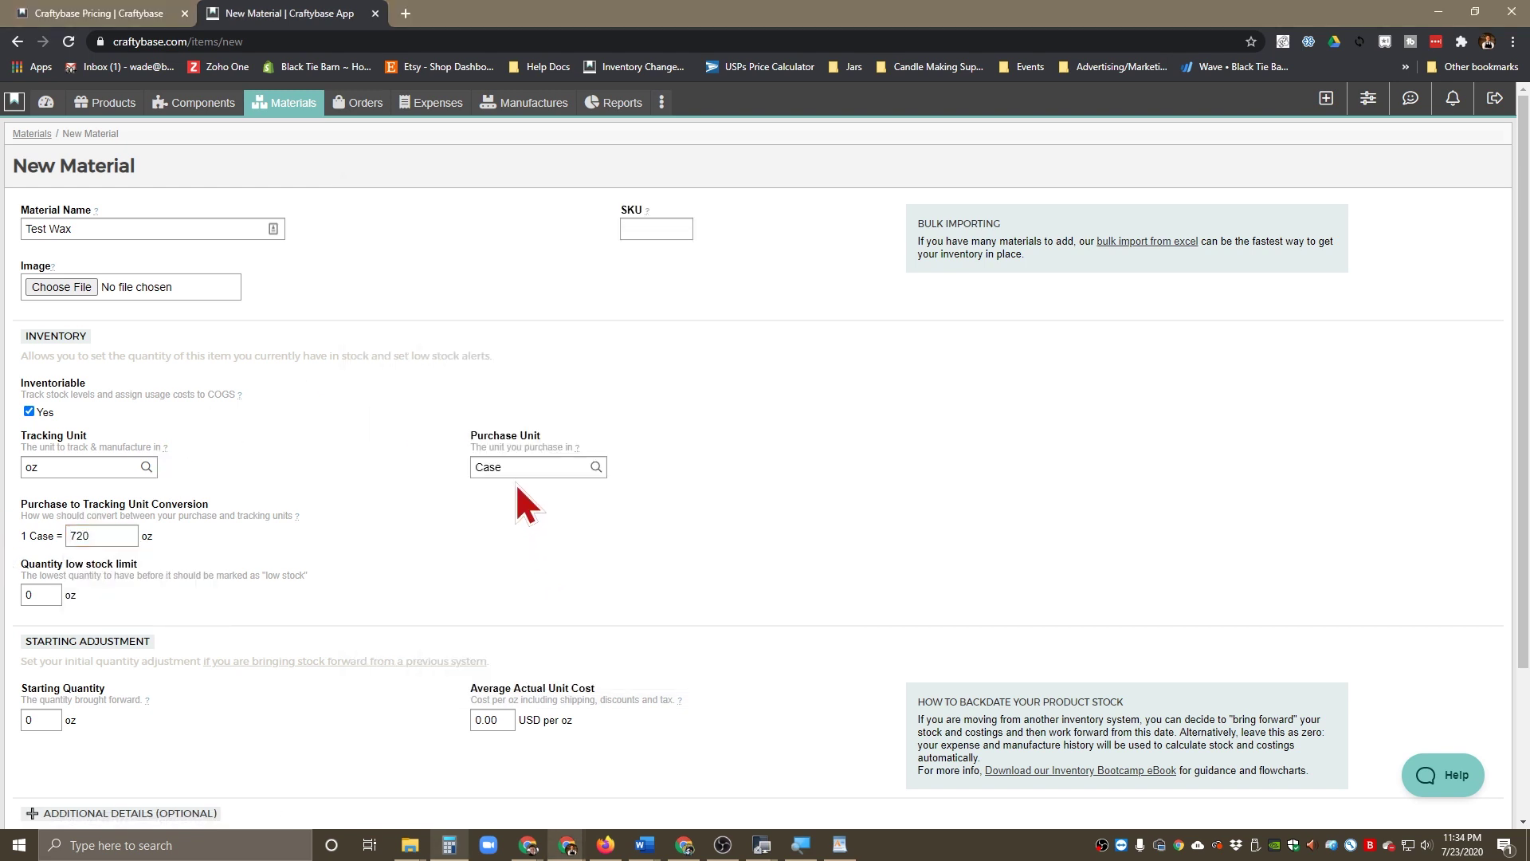
Switch the material's purchase unit from Case back to lb
click(529, 467)
key(BackSpace)
text(lb)
key(Return)
Set the material's low stock limit to 160 oz
scroll(236, 619, down, 1)
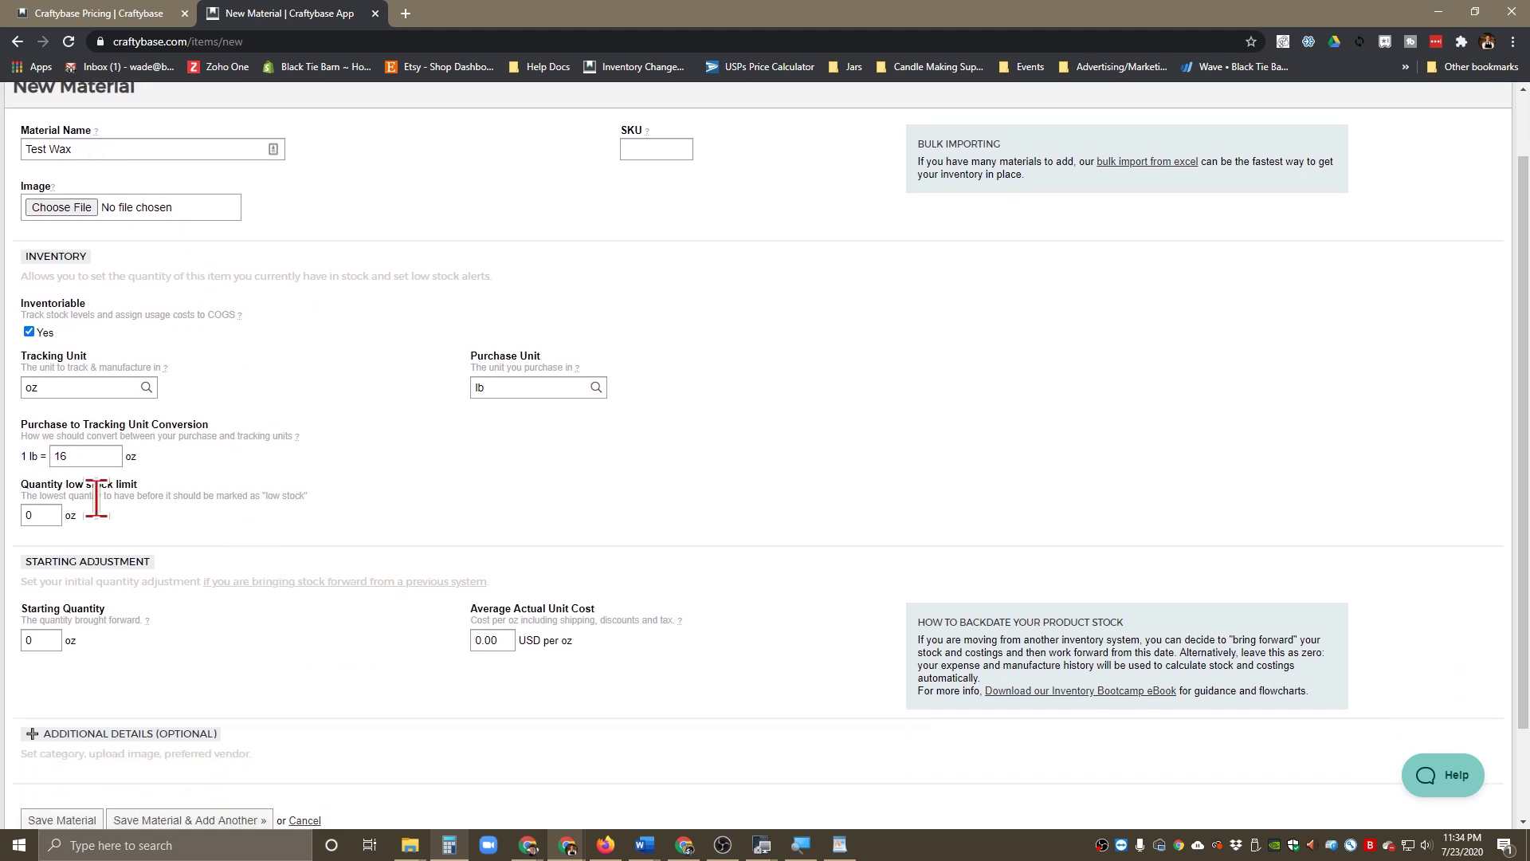
click(42, 514)
click(112, 509)
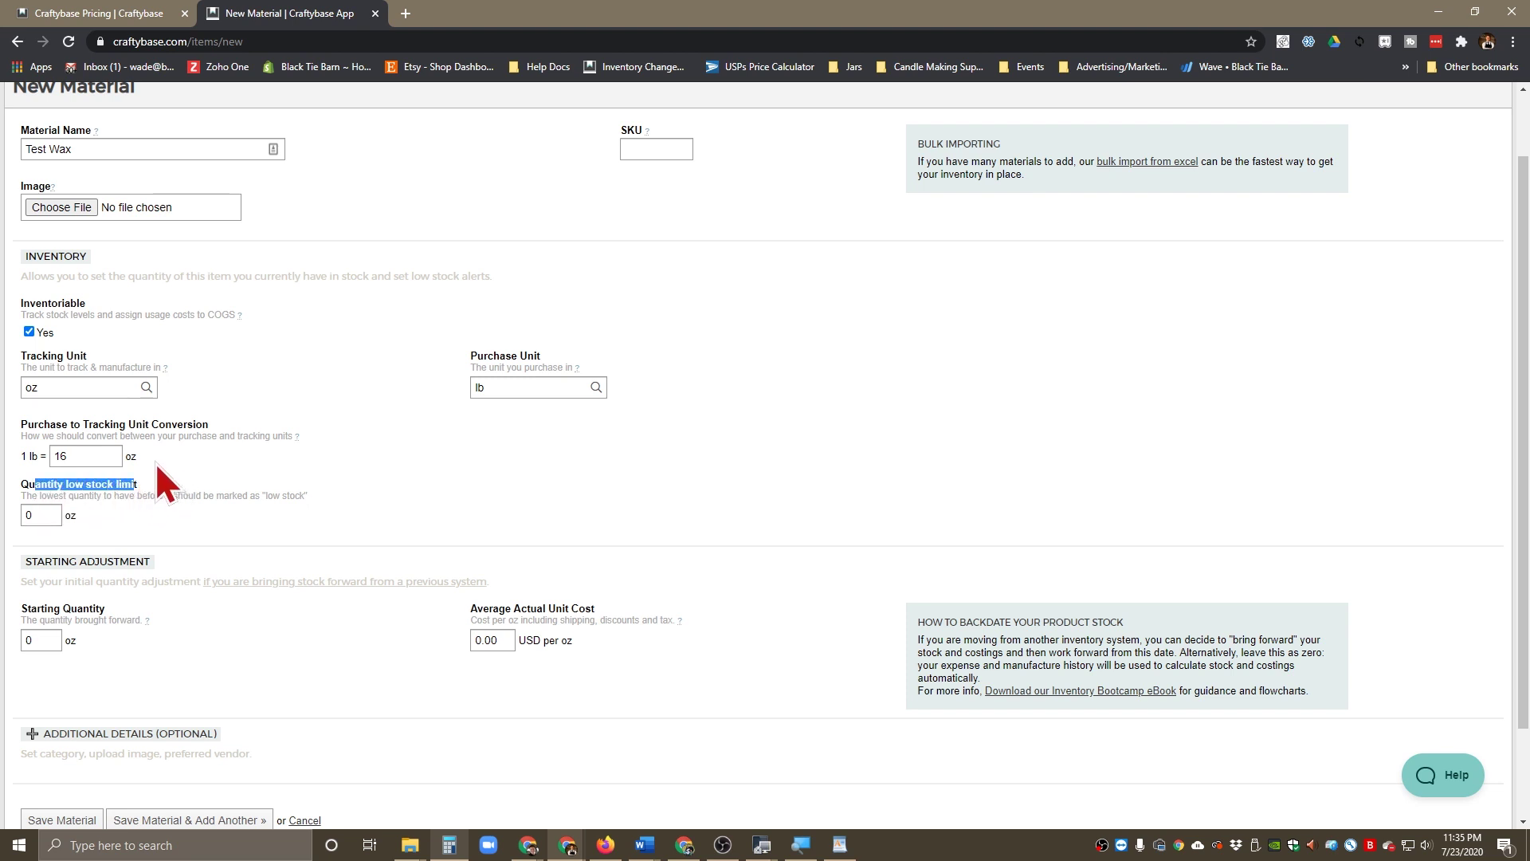
double_click(32, 515)
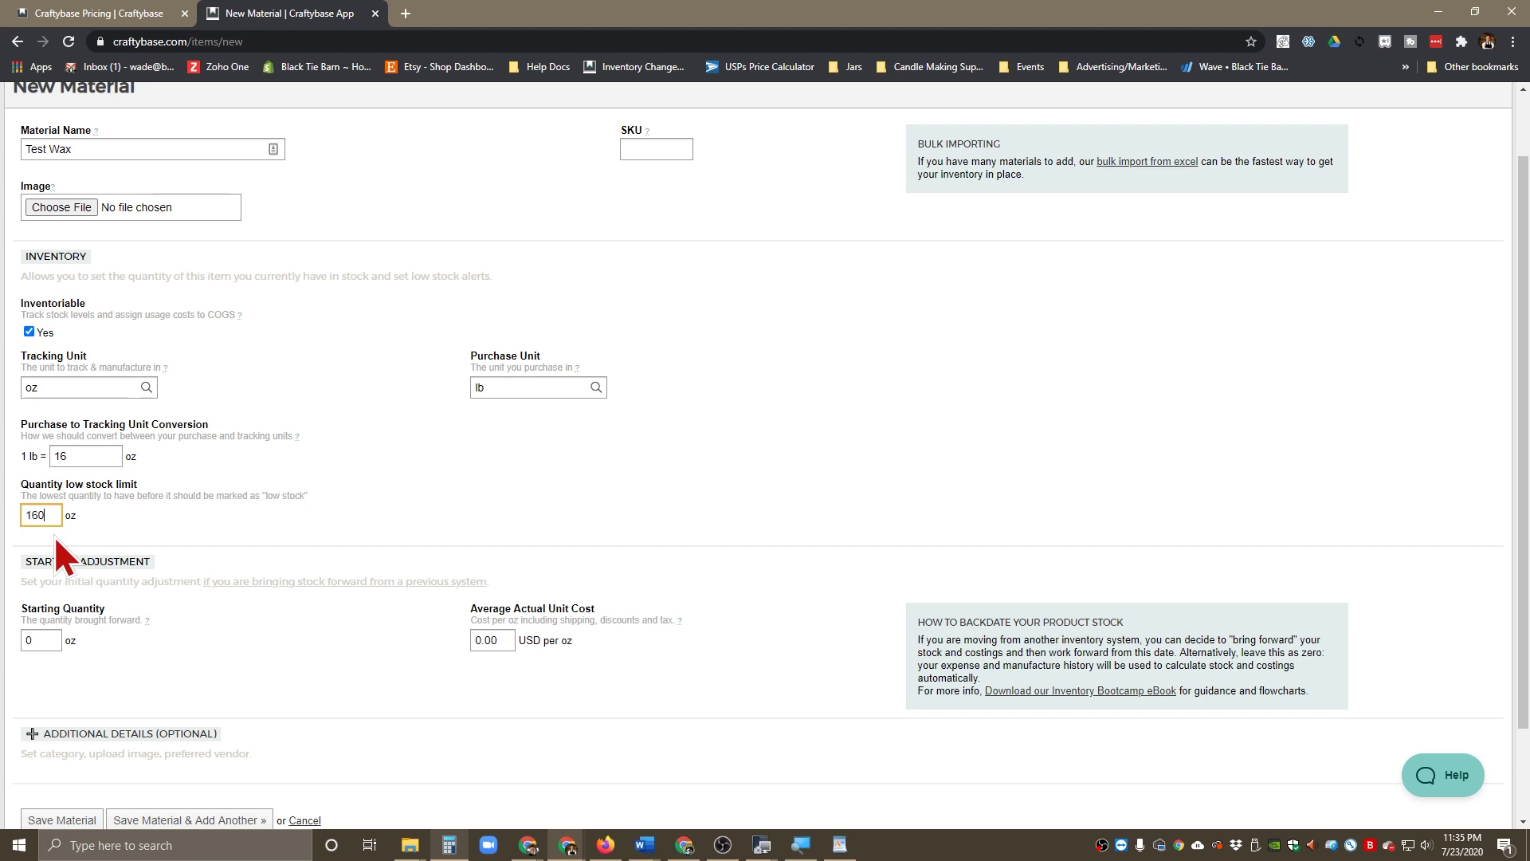
text(160)
click(189, 530)
Set the material's starting quantity to 2000 oz and check the average unit cost field
scroll(189, 529, down, 2)
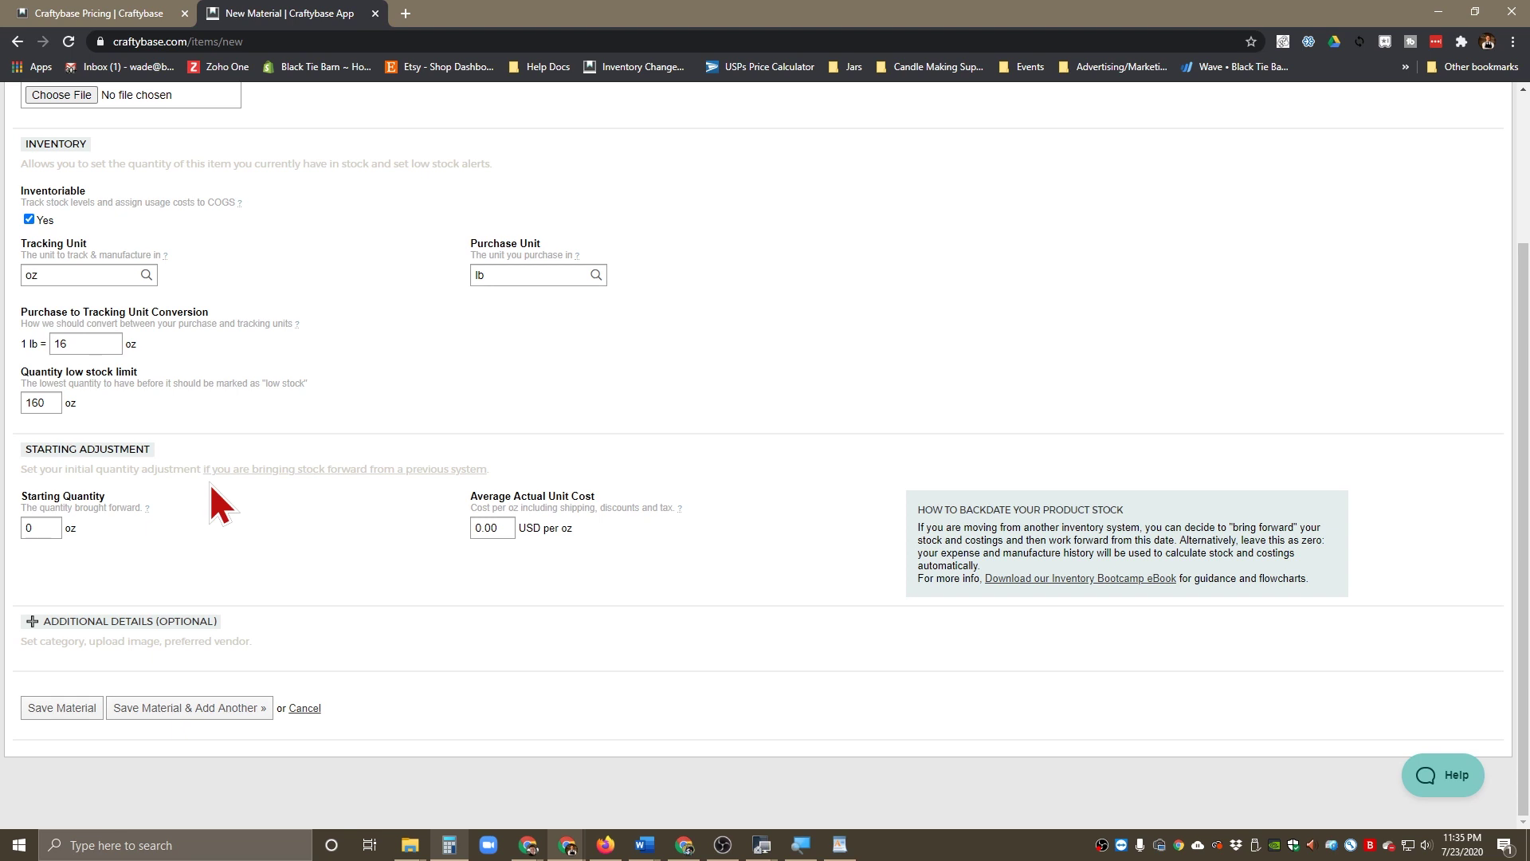
double_click(31, 527)
text(2000)
click(201, 566)
click(504, 528)
click(168, 550)
Expand the material's optional additional details and review the bin location fields
click(46, 621)
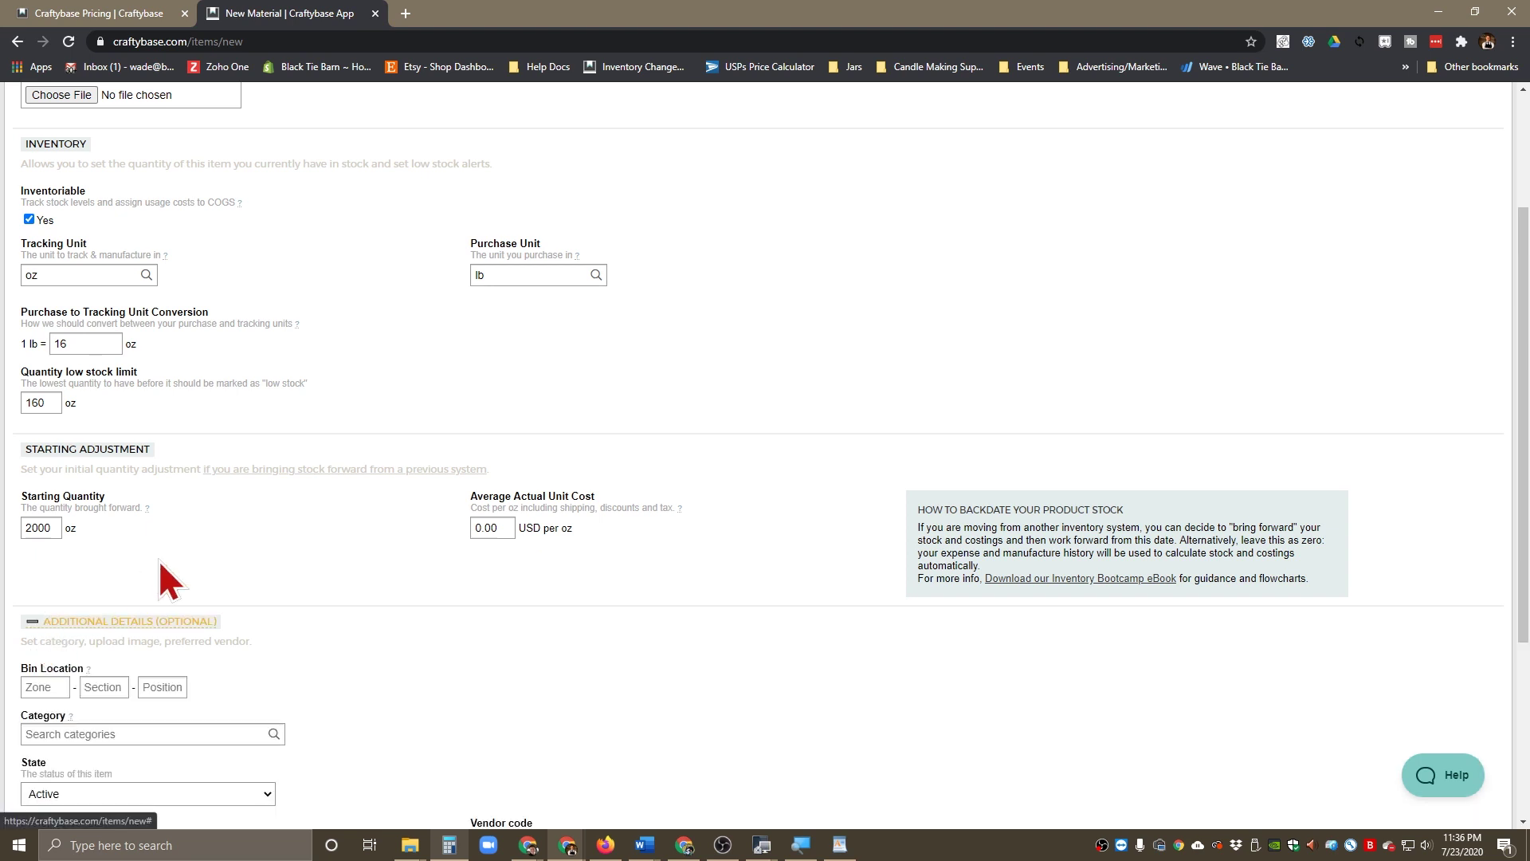
scroll(295, 556, down, 2)
scroll(306, 542, down, 2)
click(54, 391)
click(271, 391)
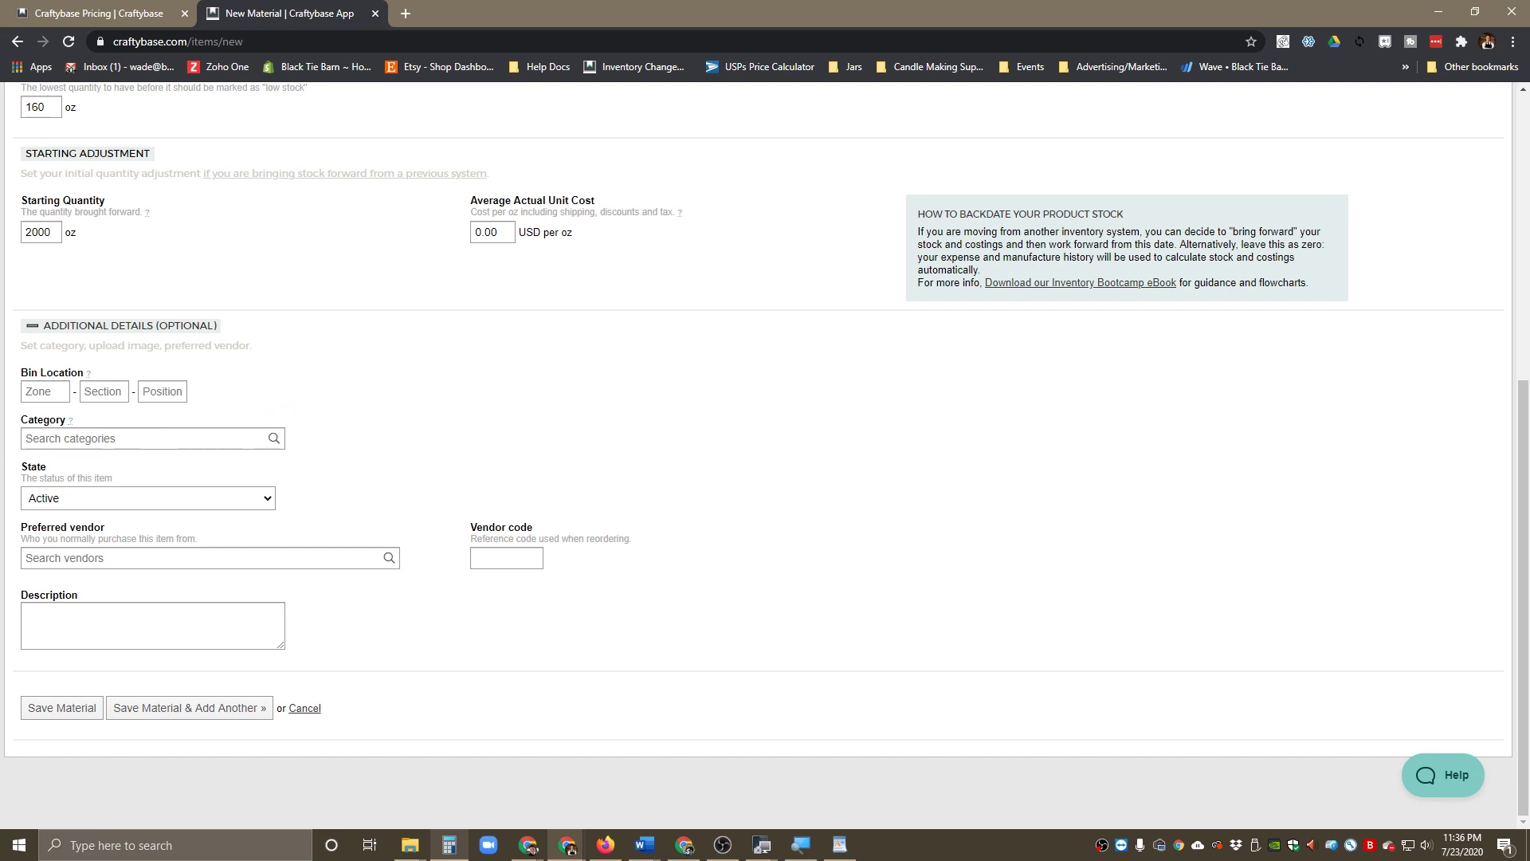
Assign the material to the Wax/Bases/Additives category and choose Active as its state
click(144, 440)
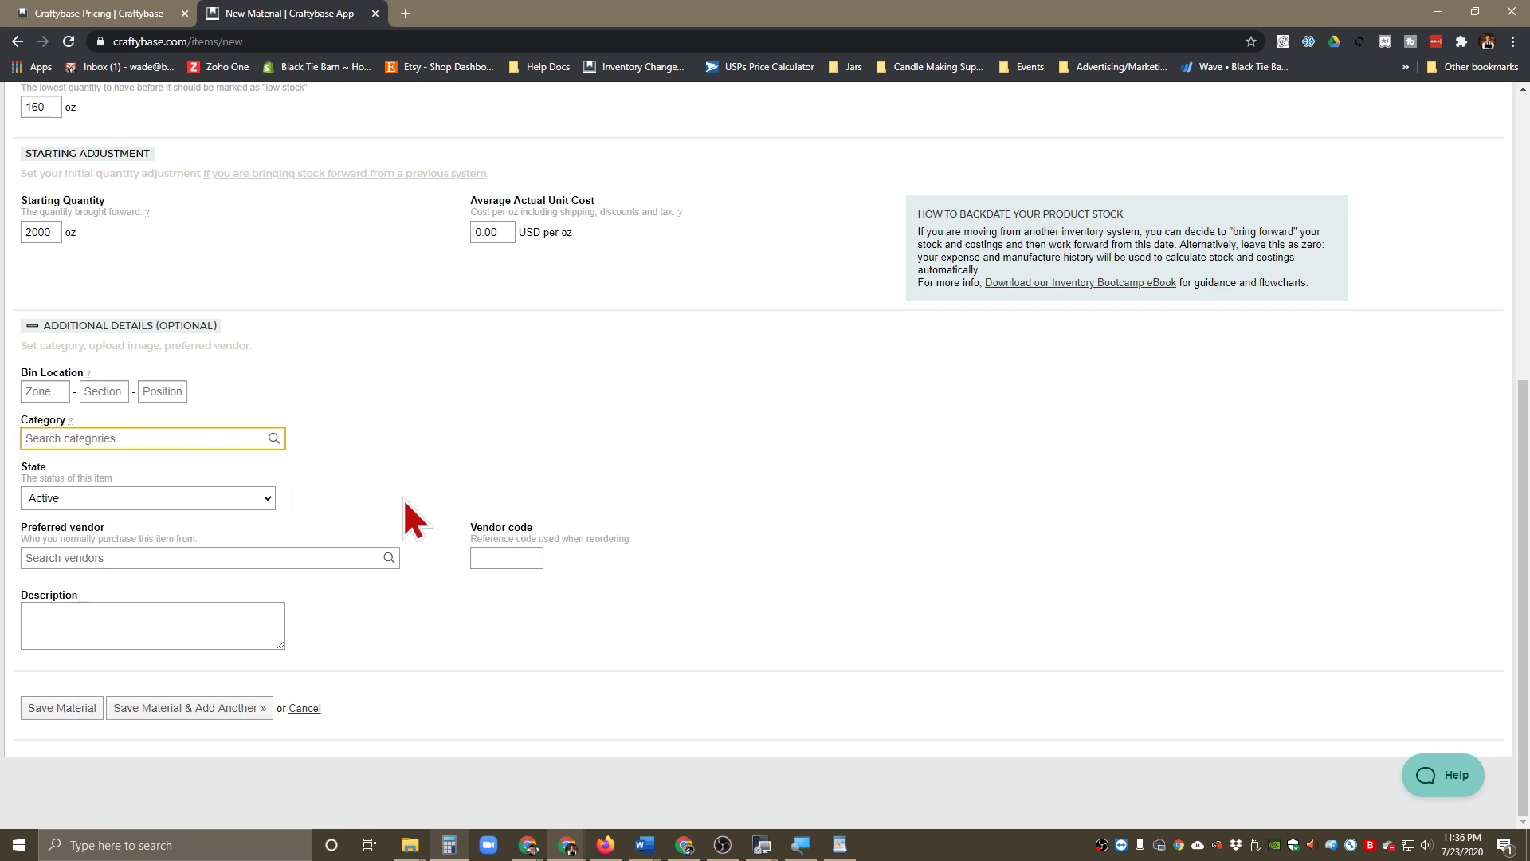
text(wax)
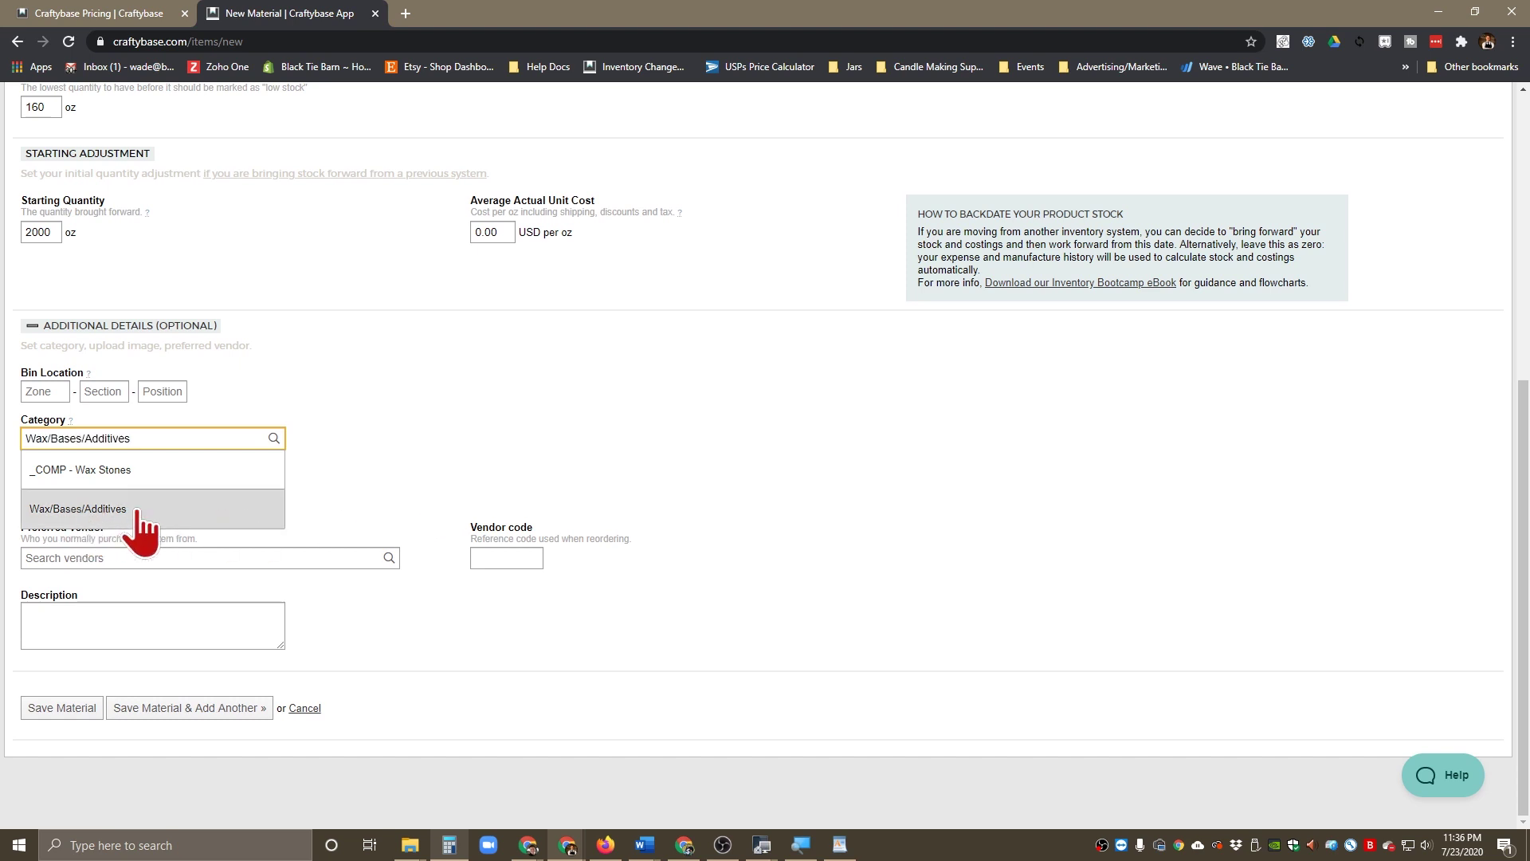
click(137, 514)
key(Tab)
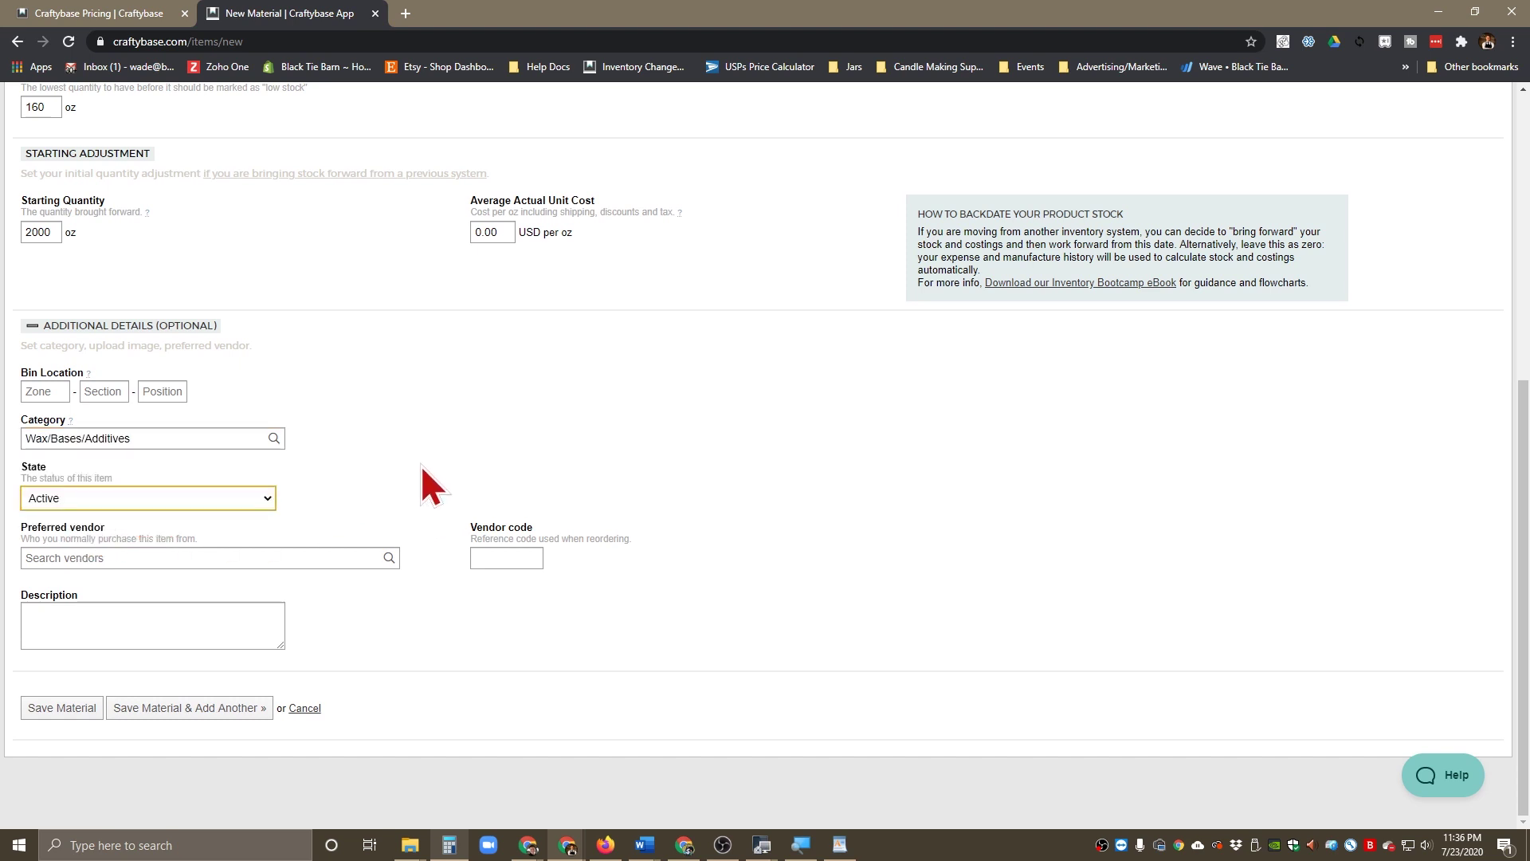
click(121, 495)
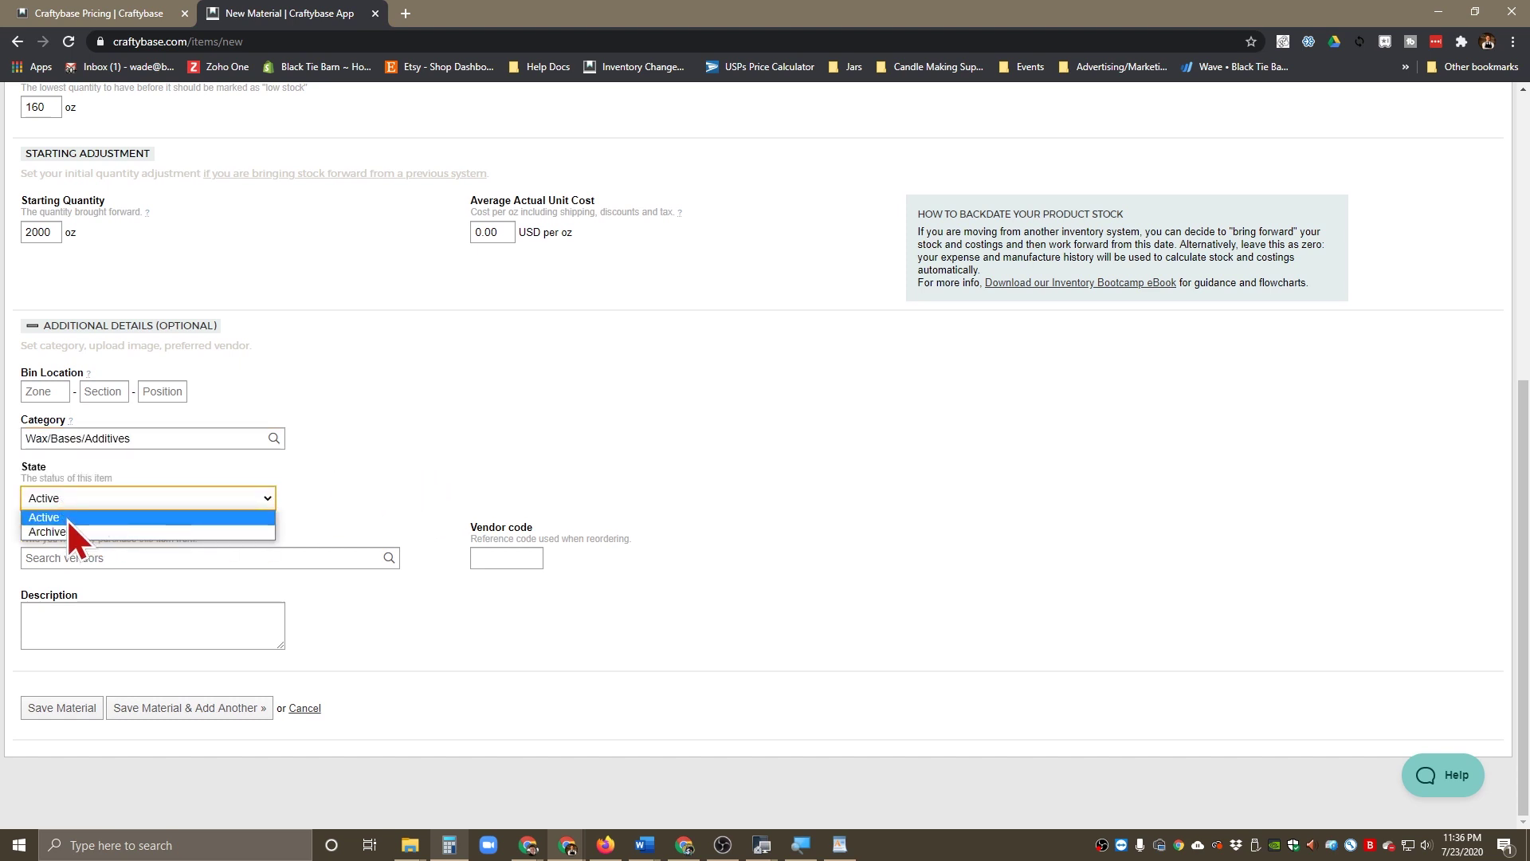
click(159, 517)
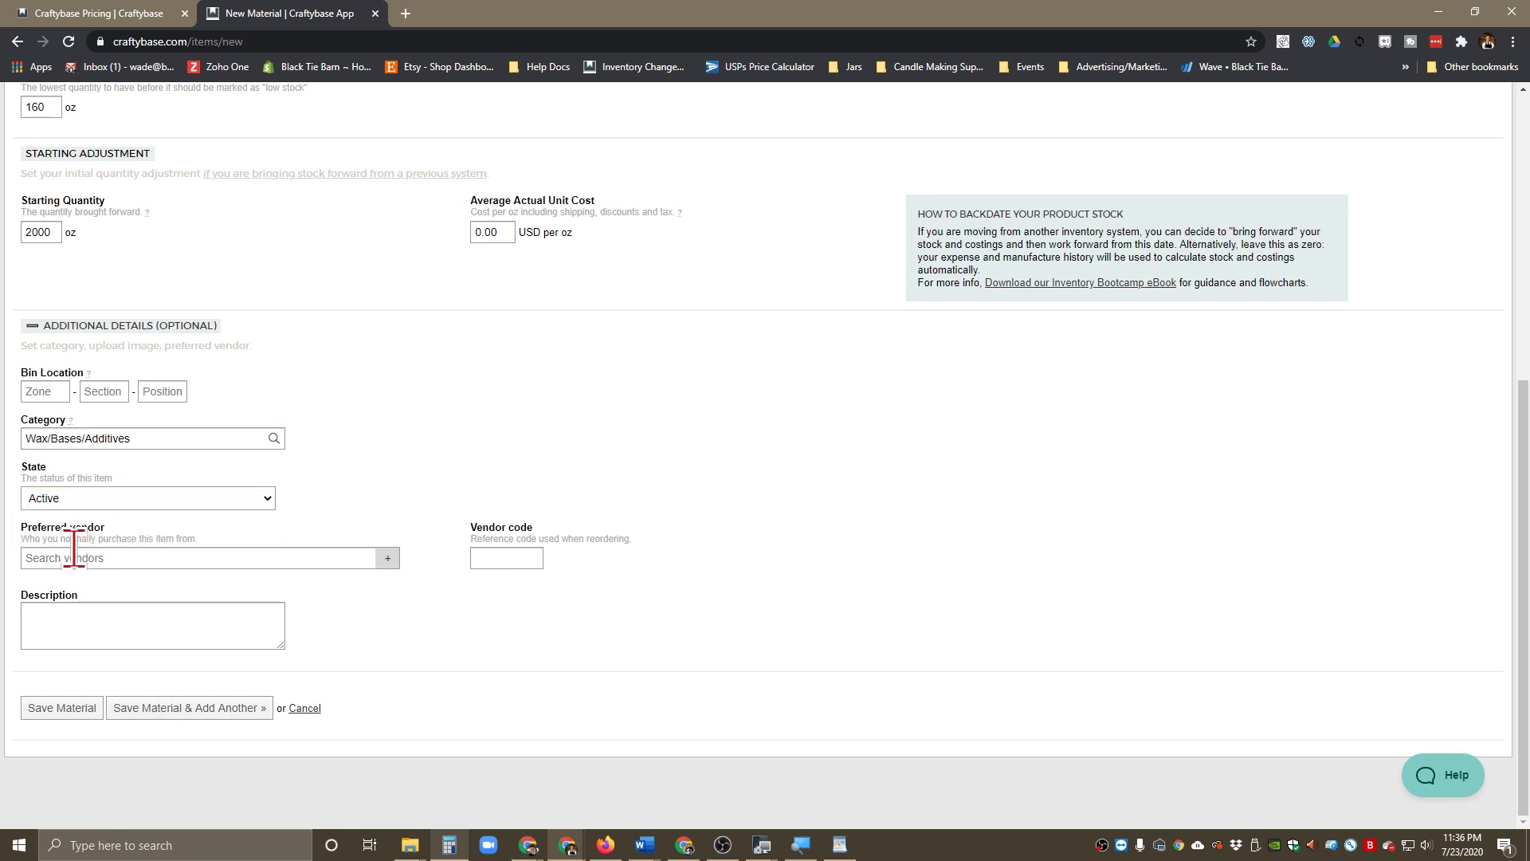
Review the material's preferred vendor and description fields, then look over the whole filled-in form
click(175, 557)
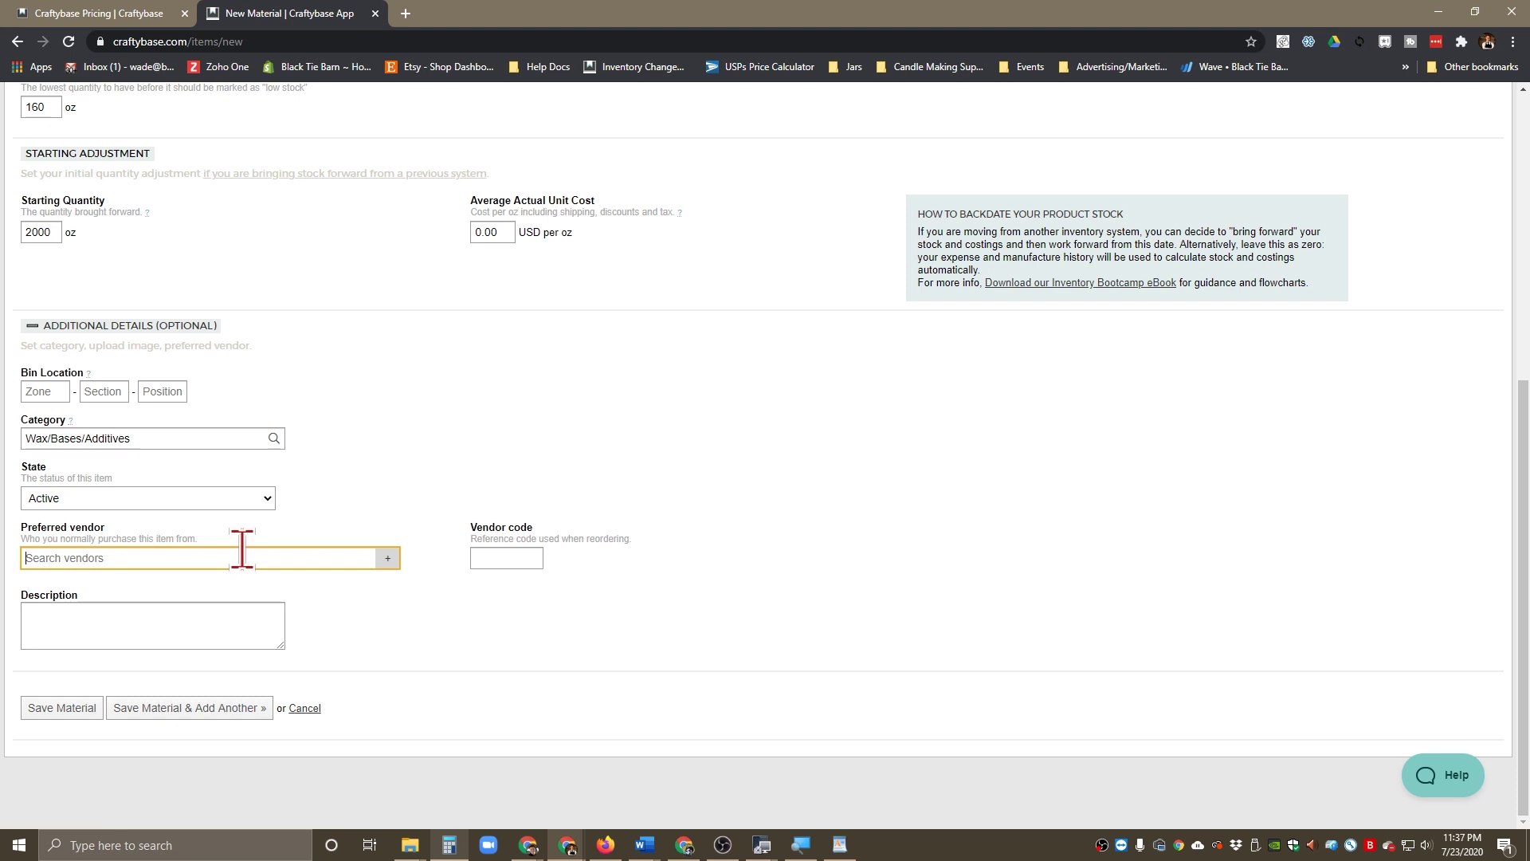
scroll(240, 609, up, 4)
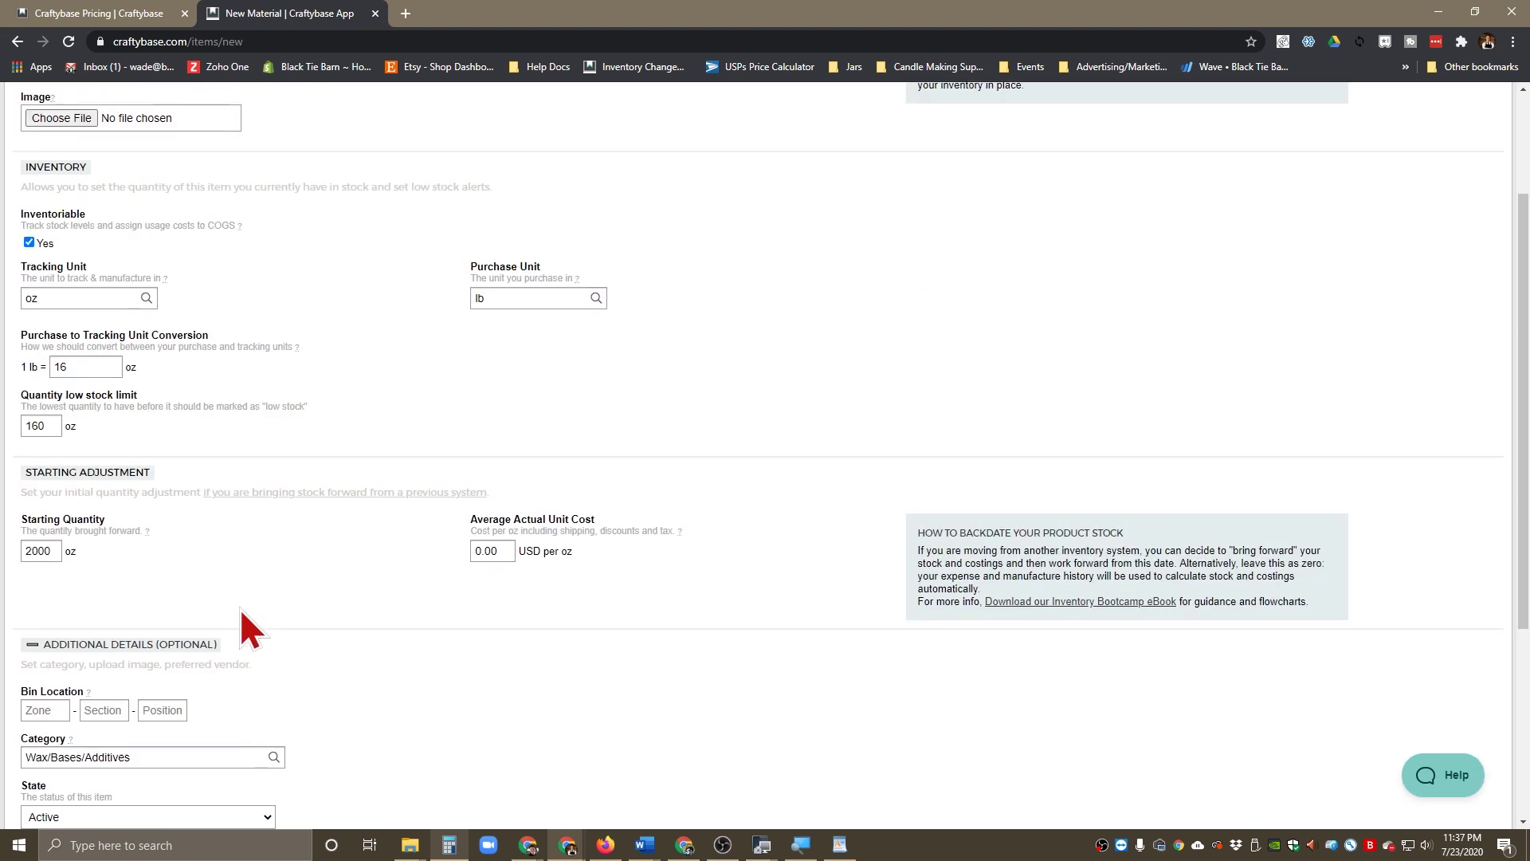
scroll(242, 615, down, 3)
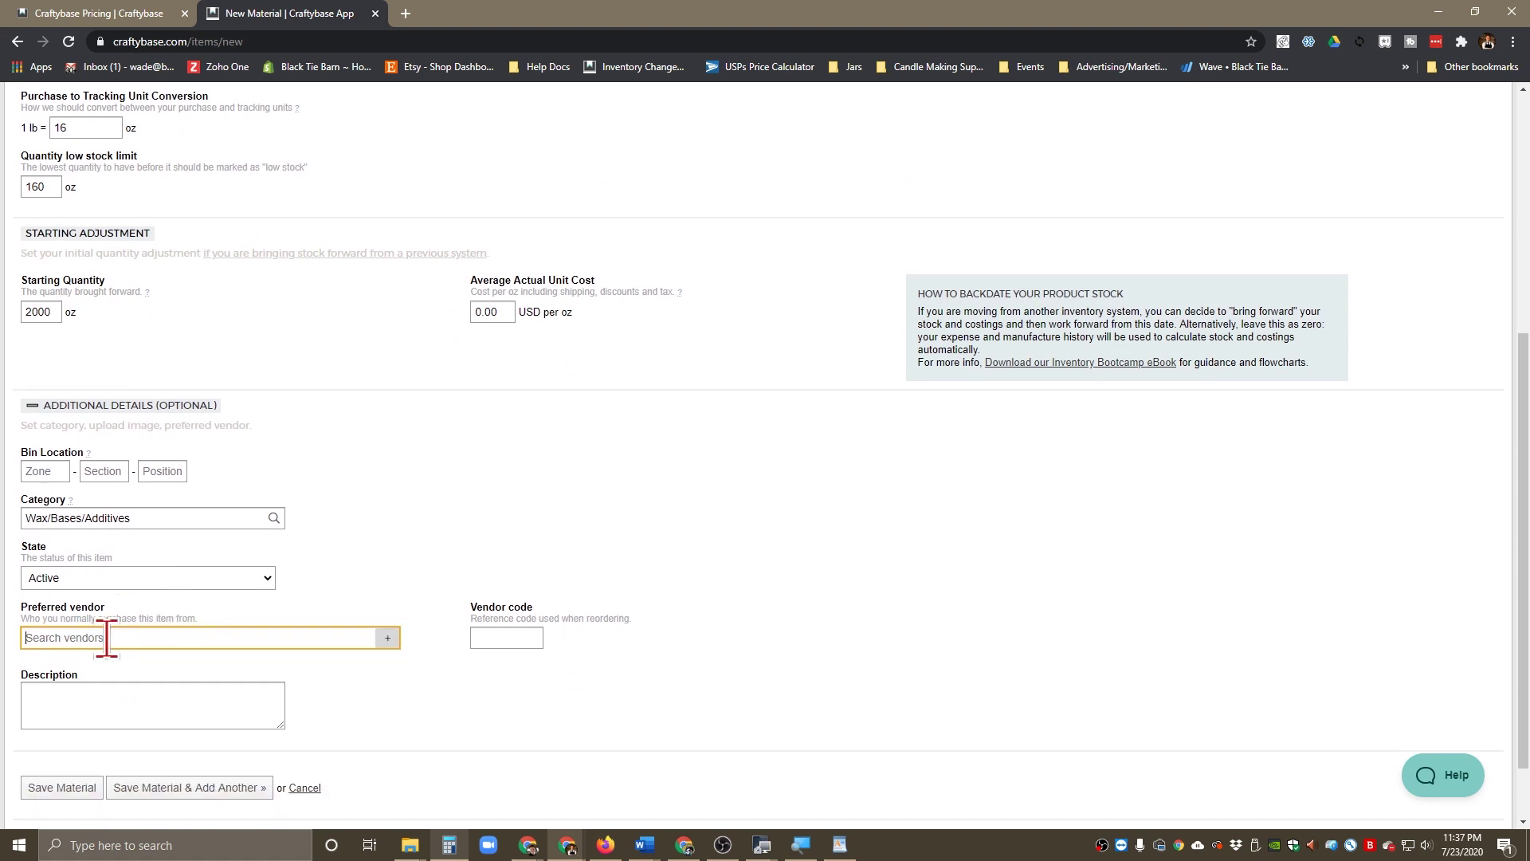
scroll(194, 648, up, 5)
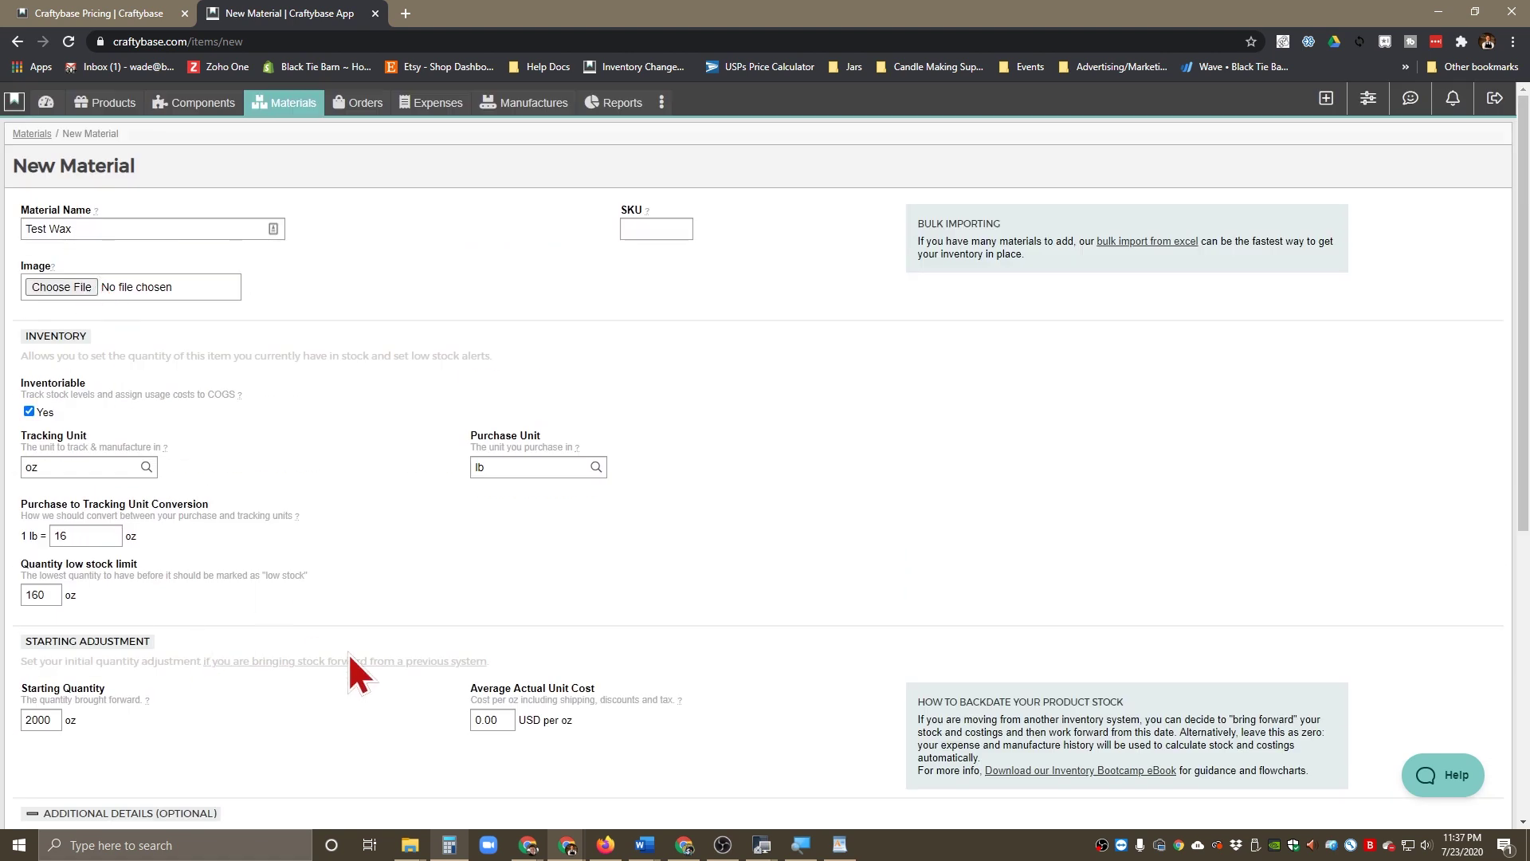
scroll(256, 510, down, 4)
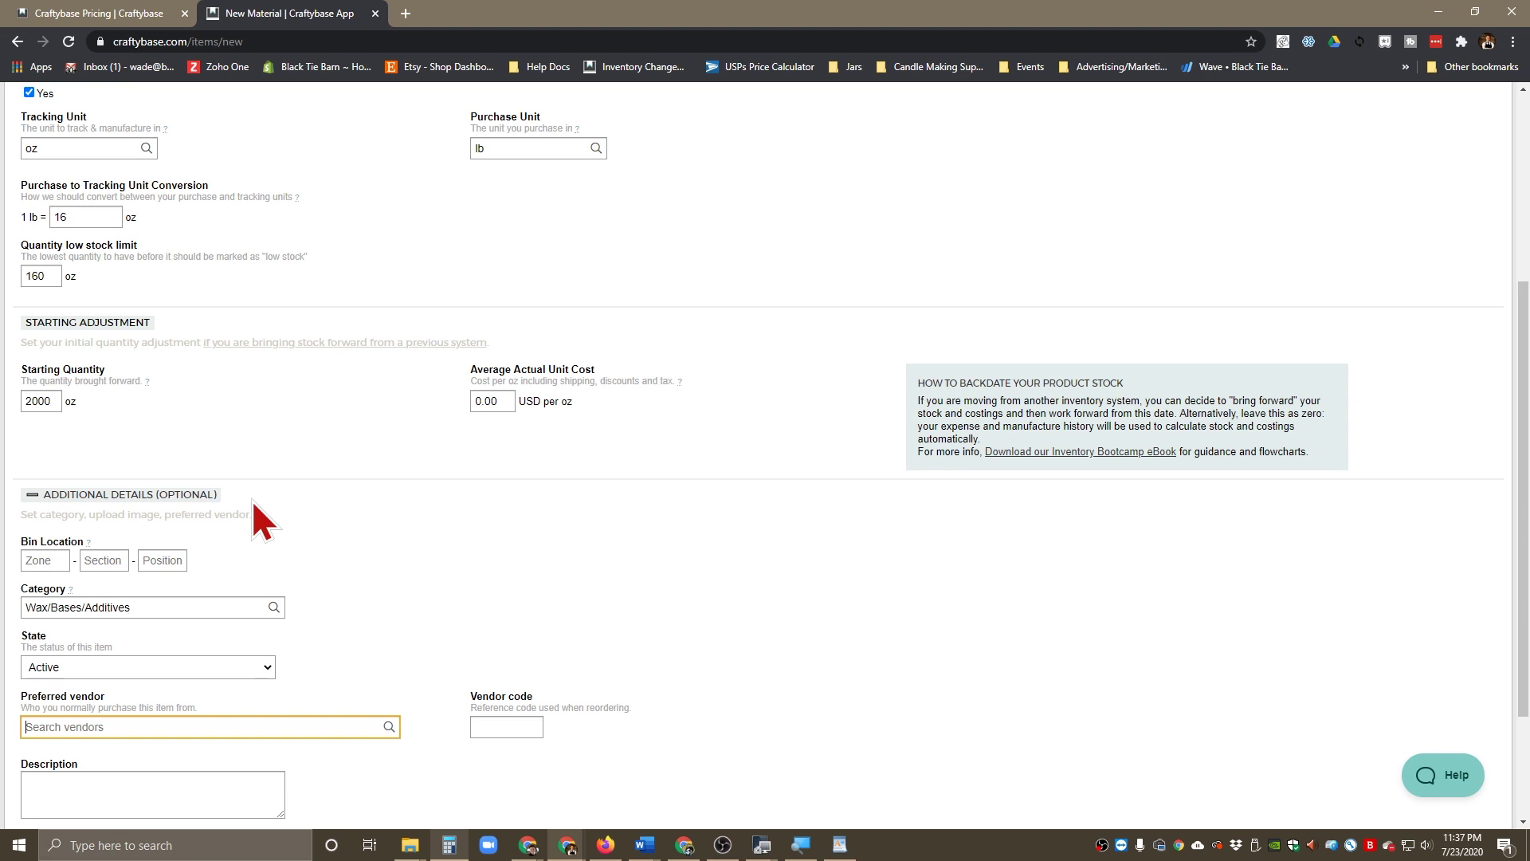
scroll(303, 516, down, 2)
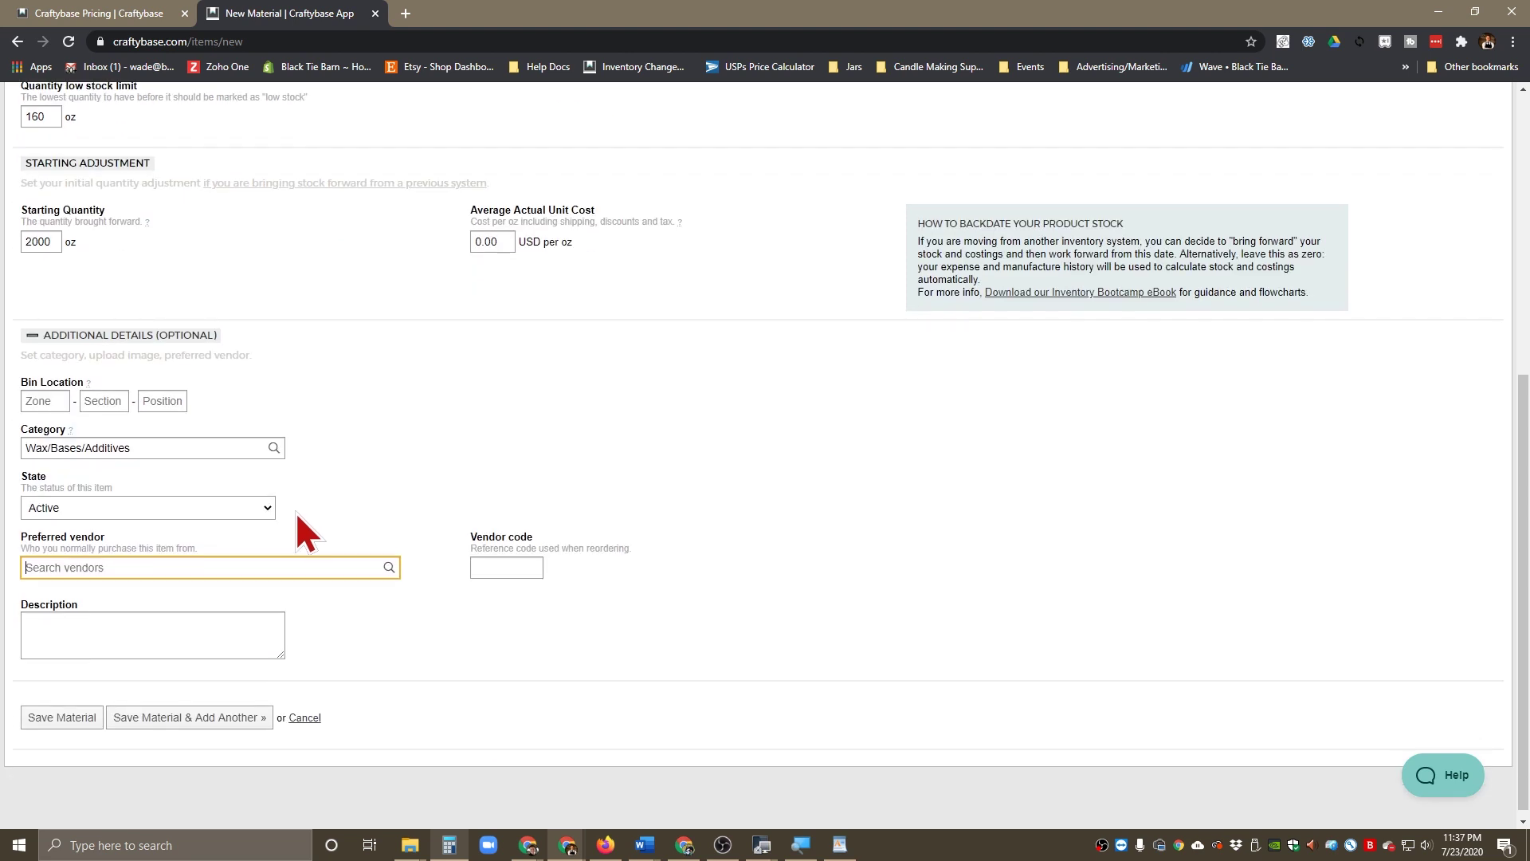
scroll(275, 532, down, 1)
click(147, 619)
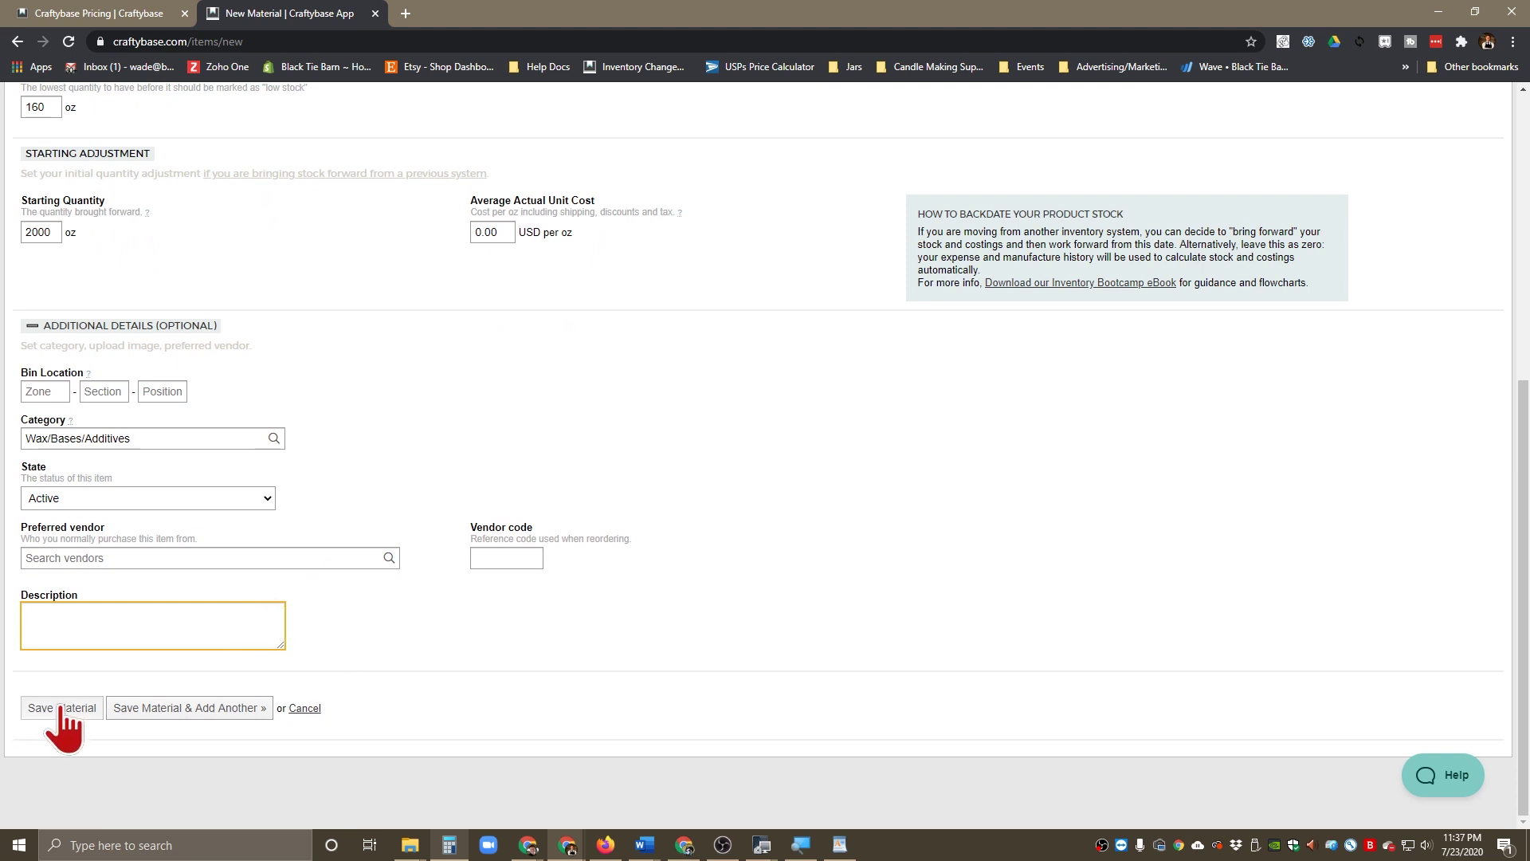
scroll(286, 693, up, 6)
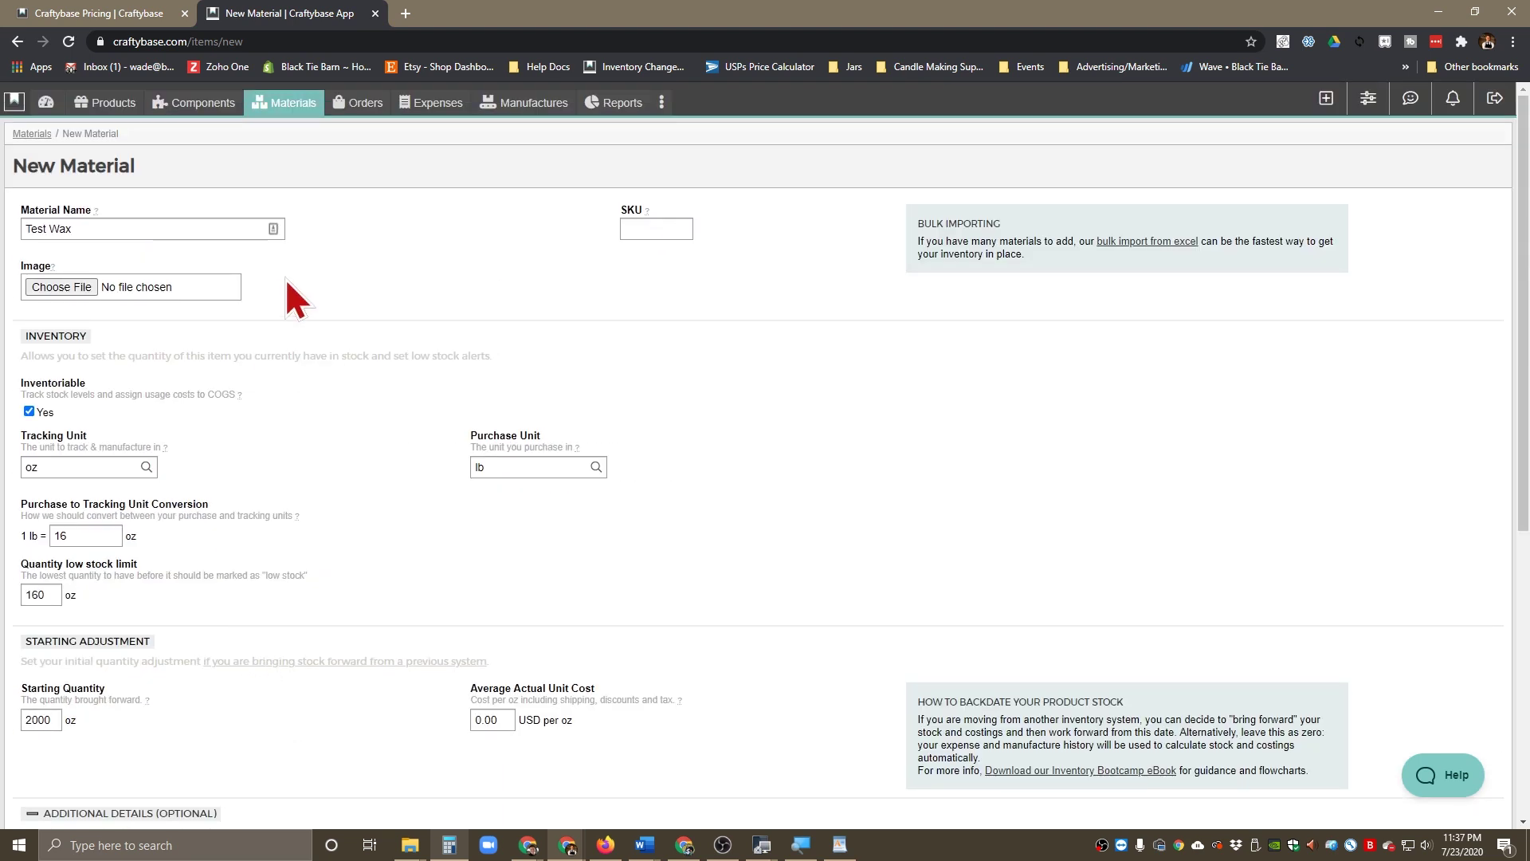
Start a new expense and select Candle Science as its vendor
click(430, 104)
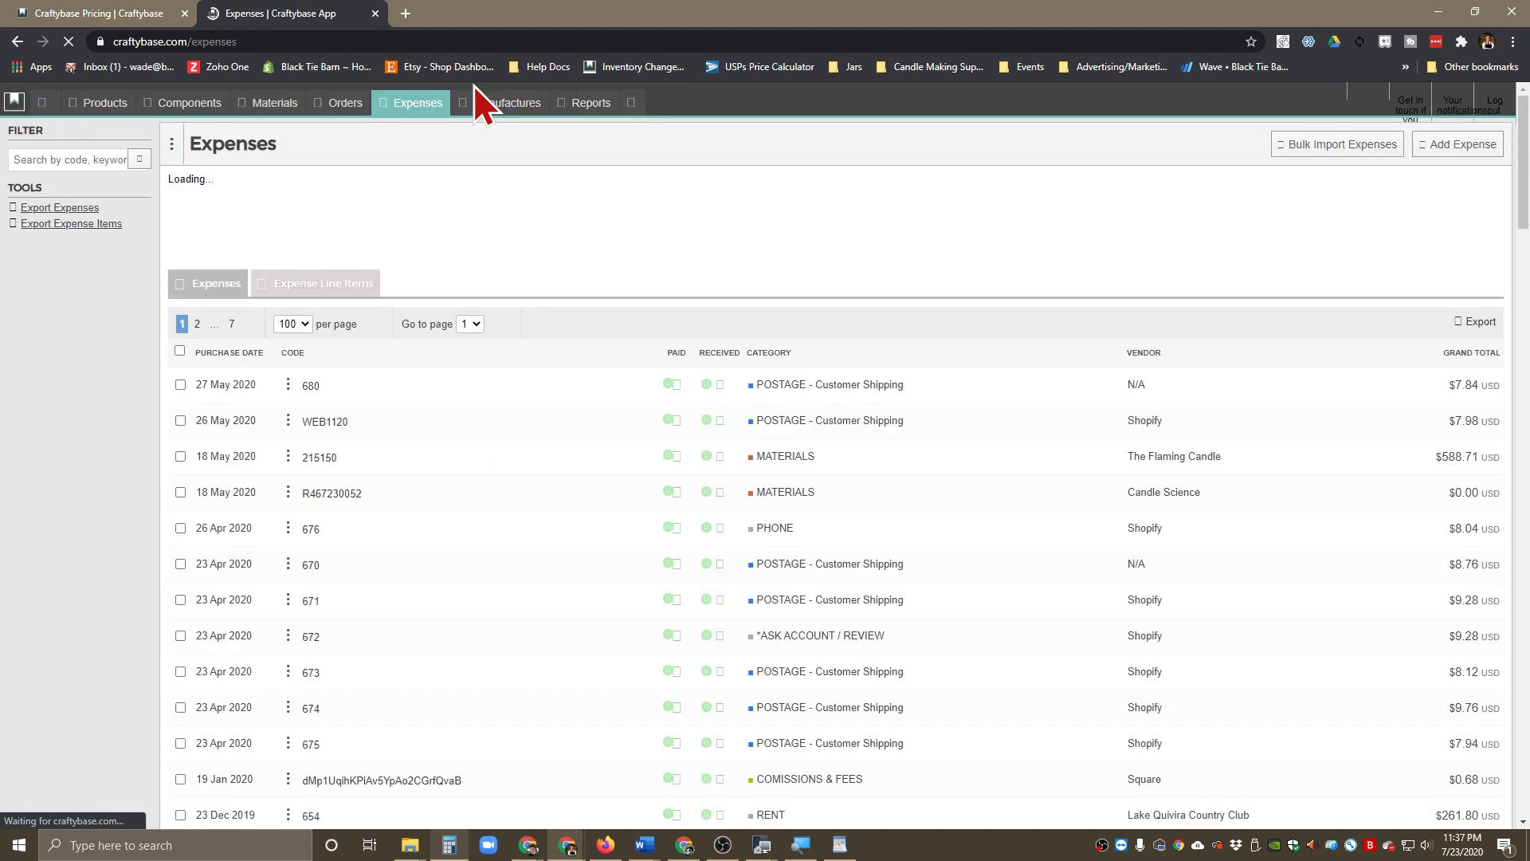
click(1460, 144)
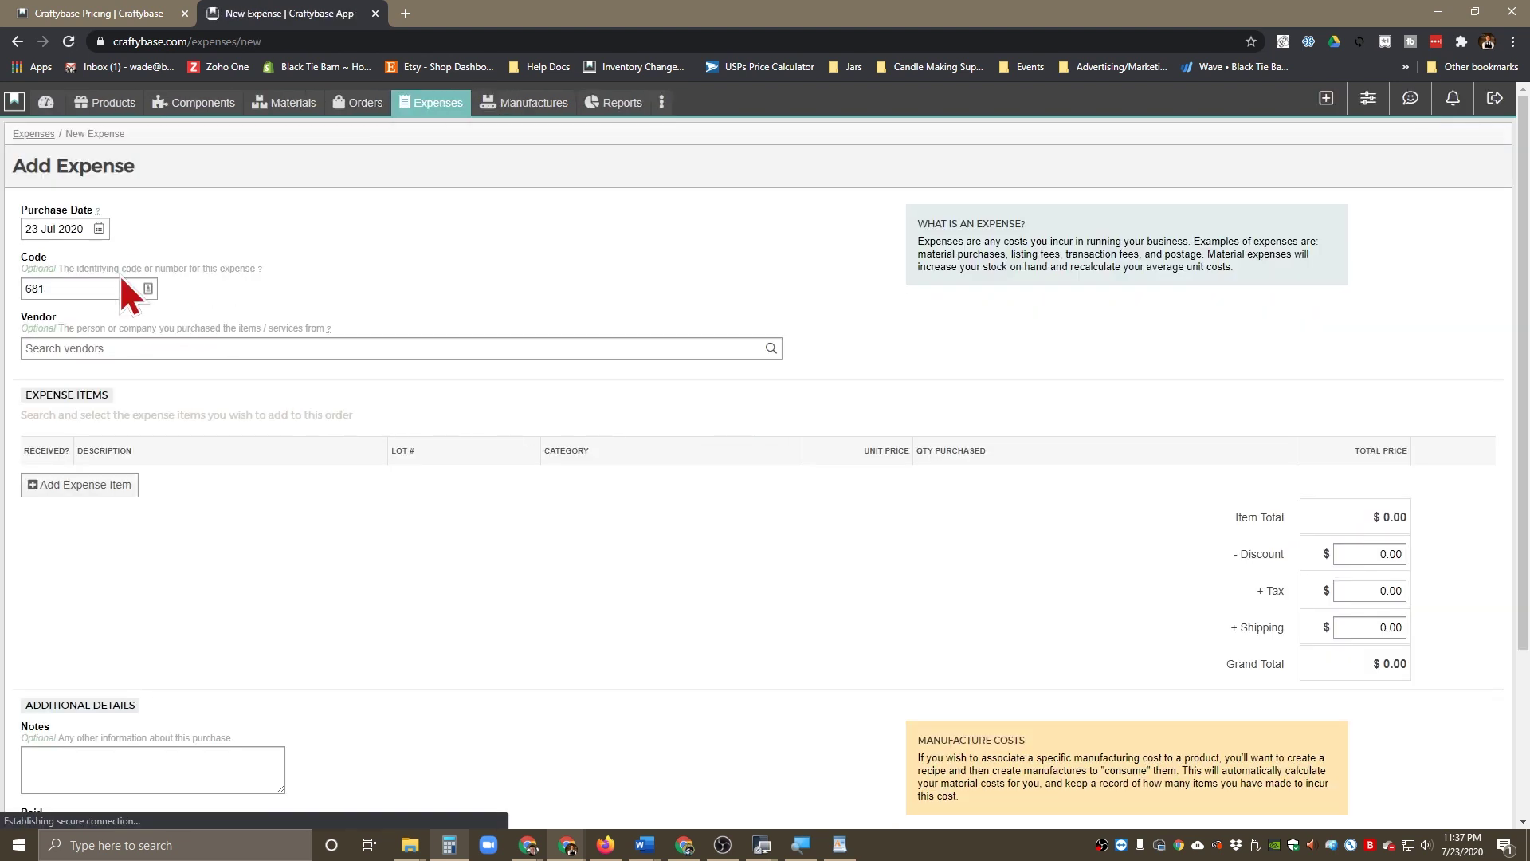
click(93, 349)
text(cndl)
text(andle)
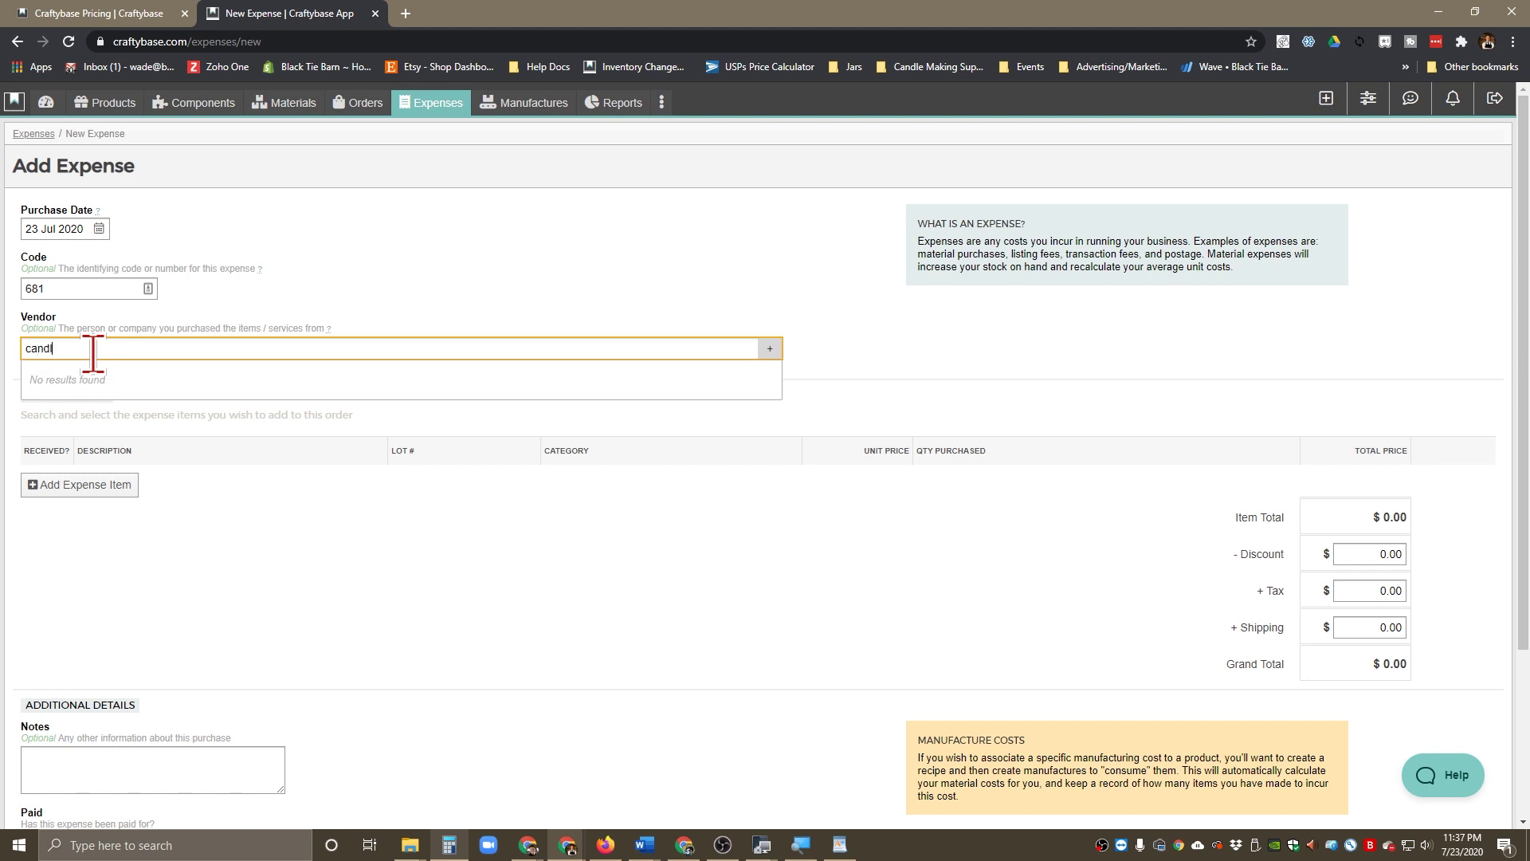
click(108, 497)
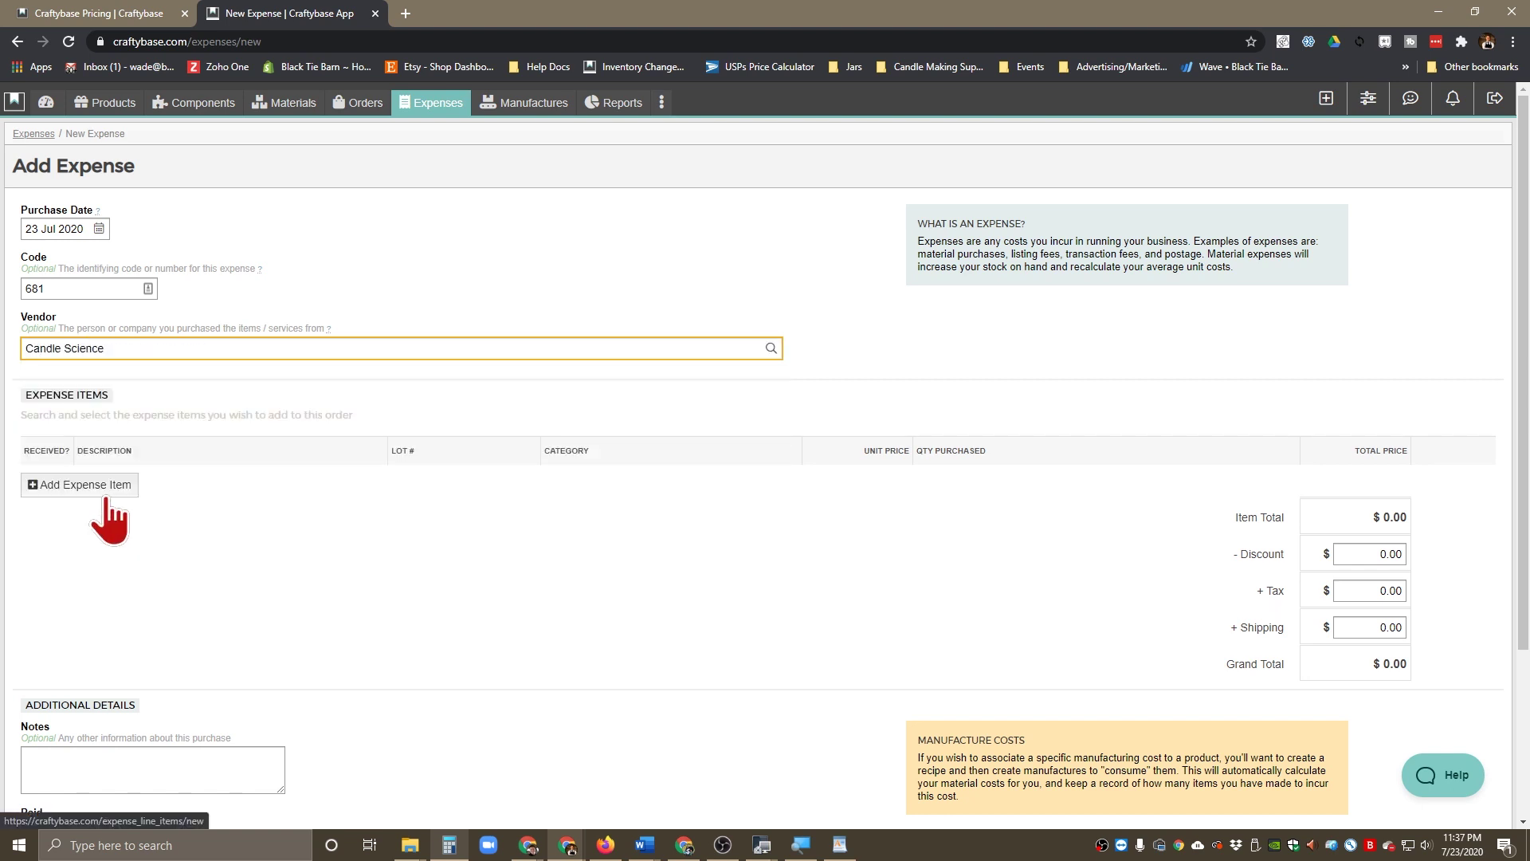
Start an expense item for the IGI 6006 Parasoy Blend material with a purchase quantity of 10 lb
click(56, 486)
click(556, 252)
text(6006 Parasoy Blend)
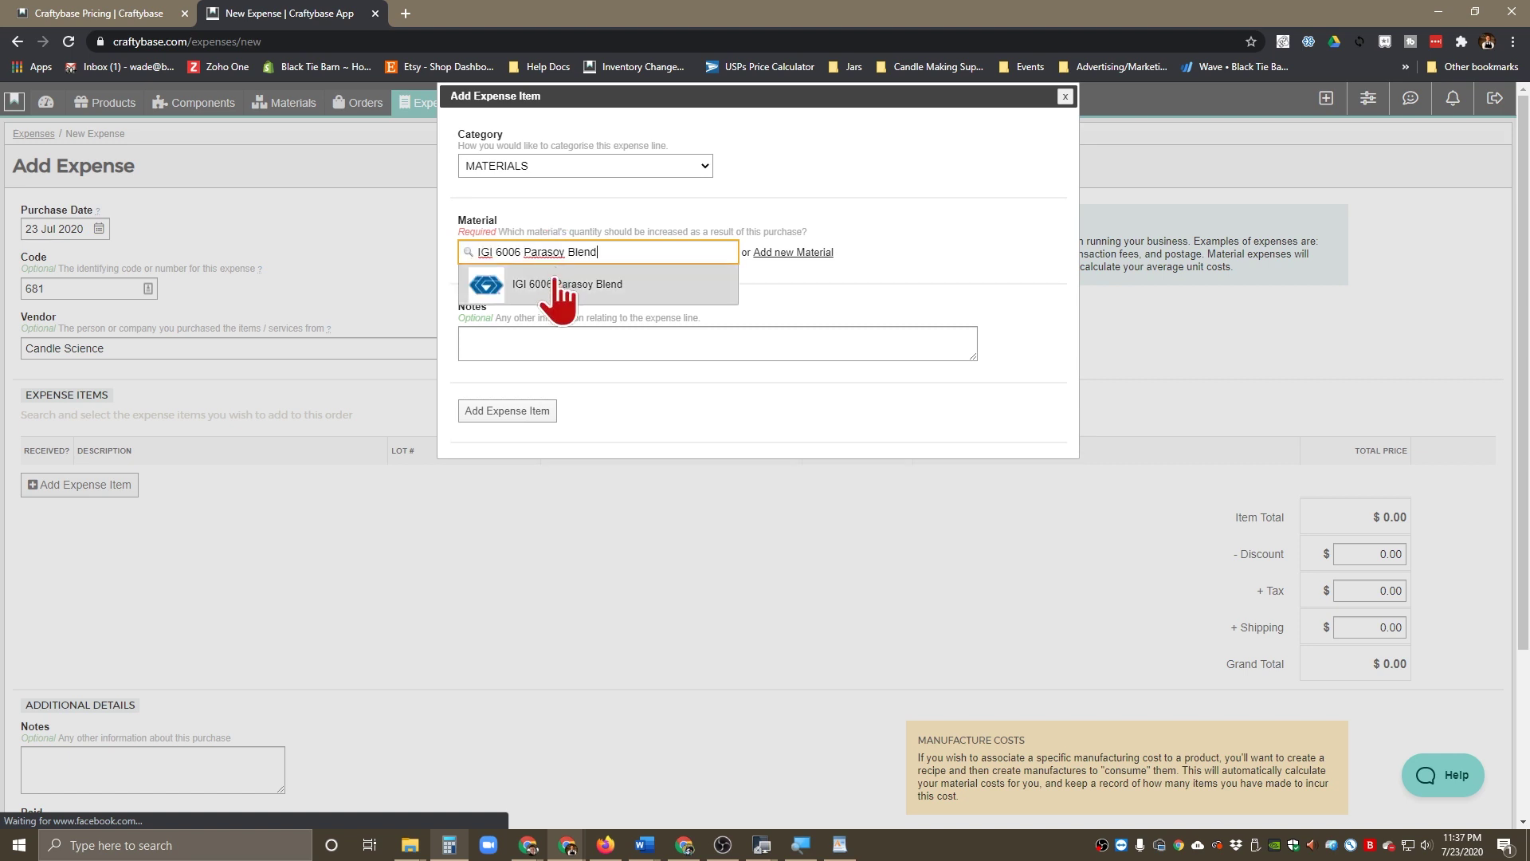
click(549, 284)
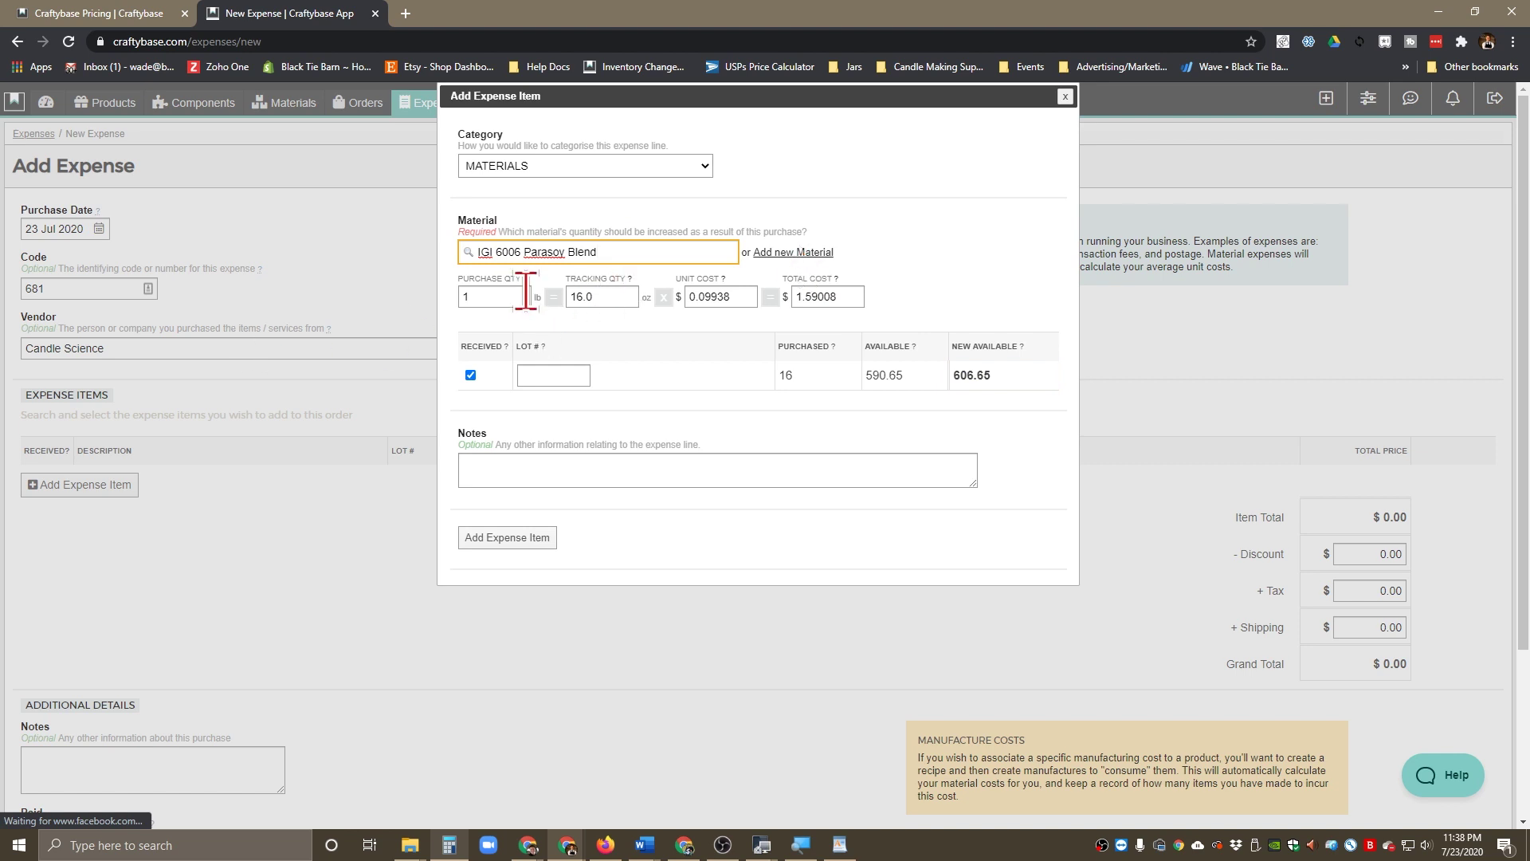
double_click(486, 297)
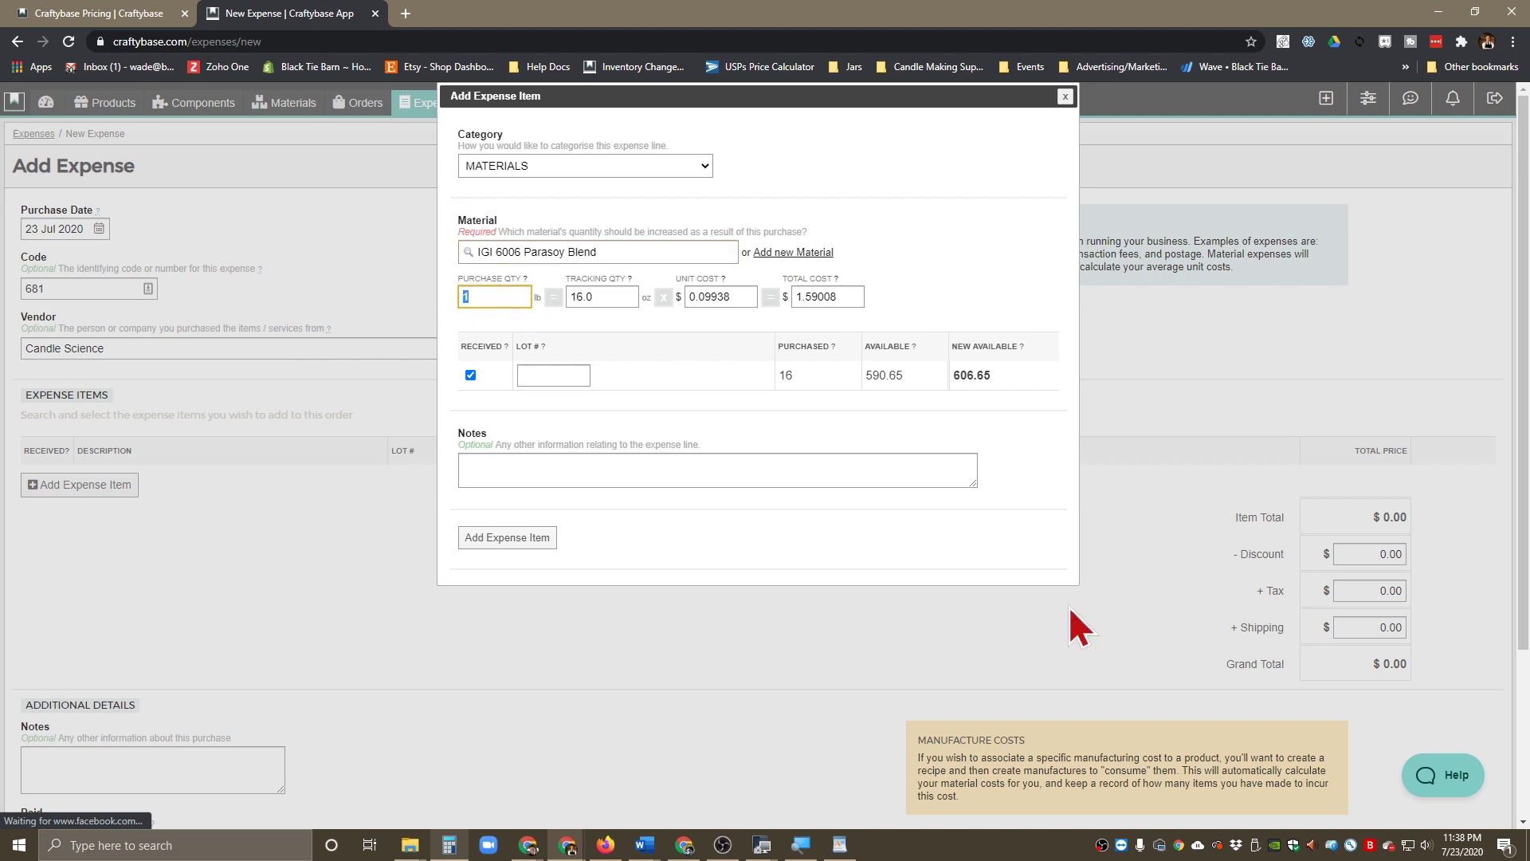
text(10)
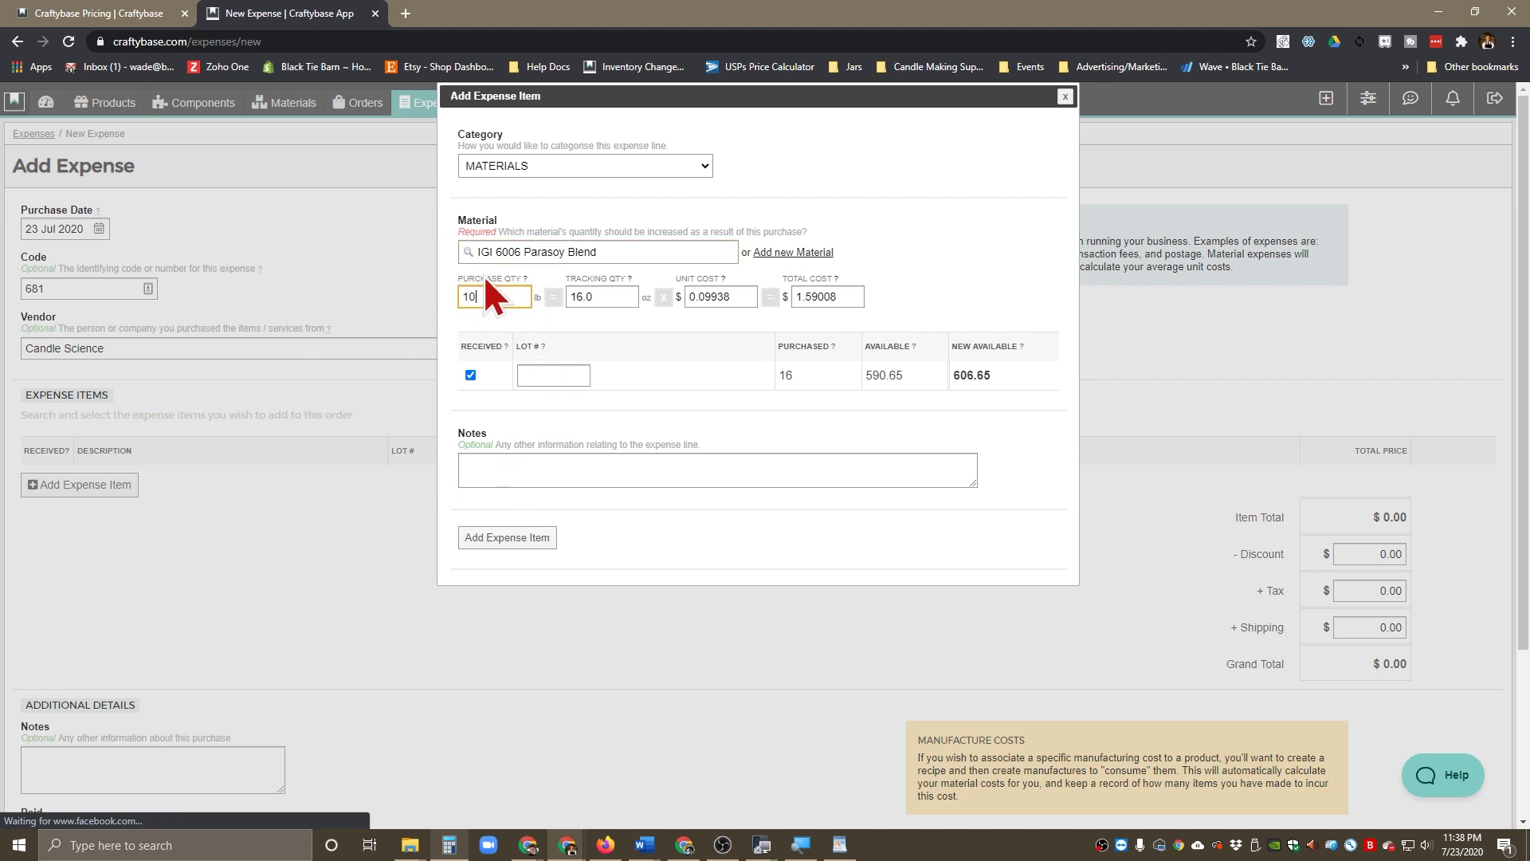
Check the item's tracking quantity, total cost and unit cost, and add the item to the expense
drag(604, 296, 567, 296)
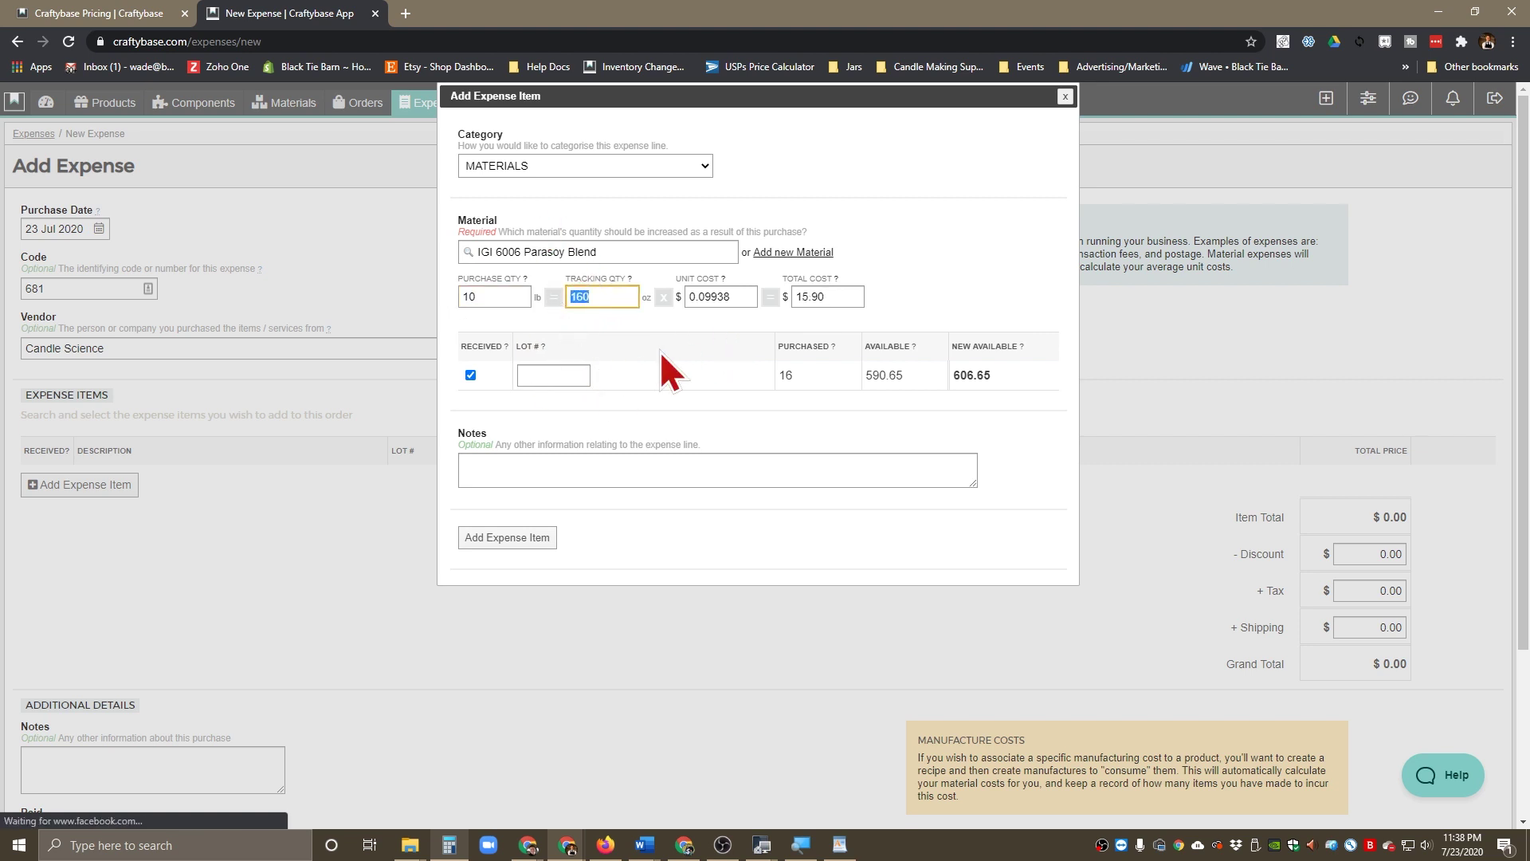
drag(849, 296, 714, 295)
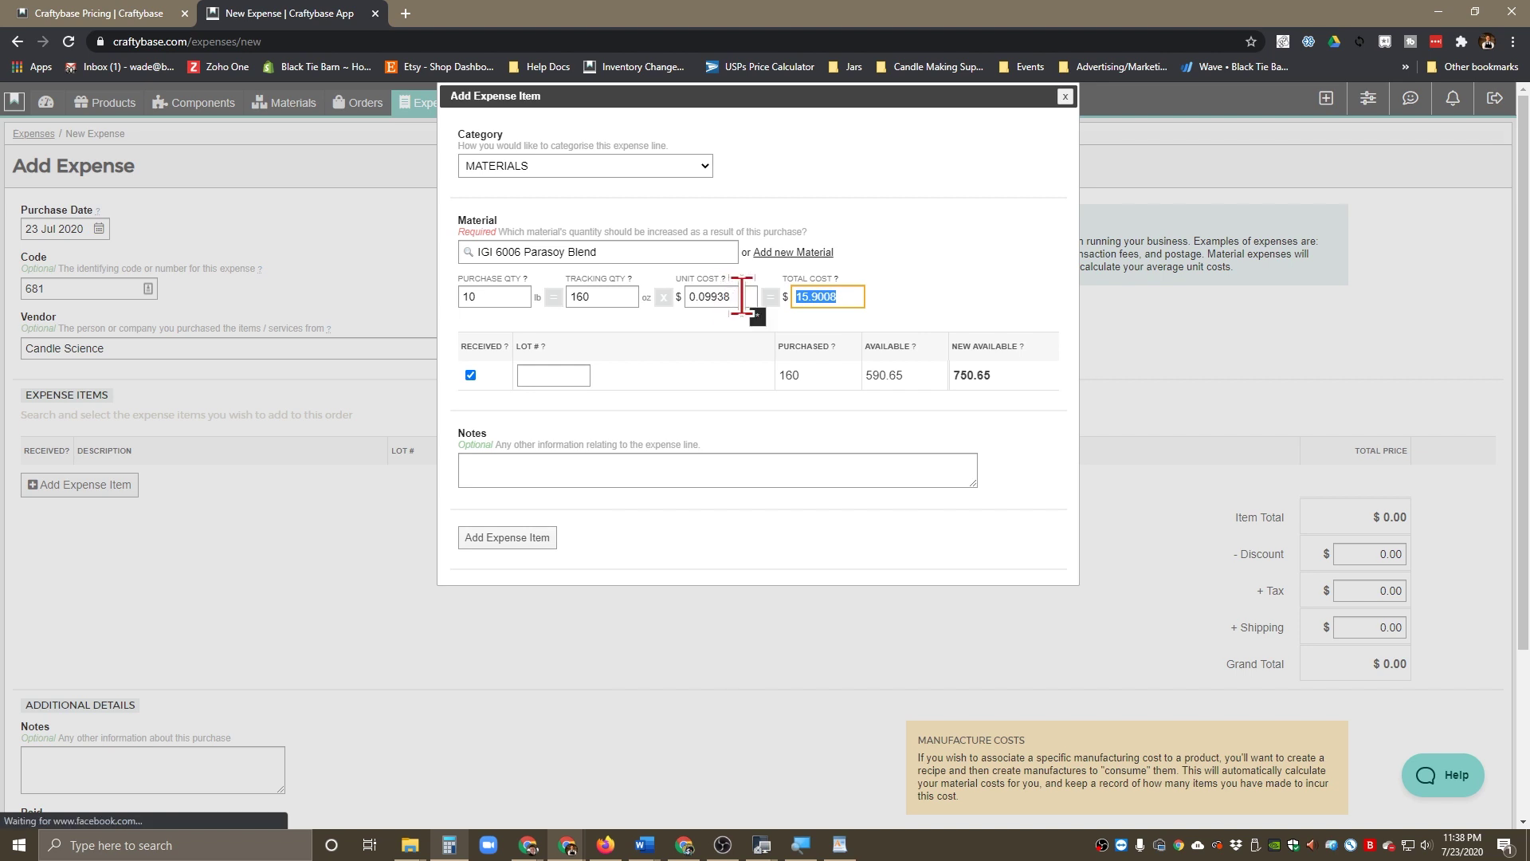
click(737, 296)
click(895, 304)
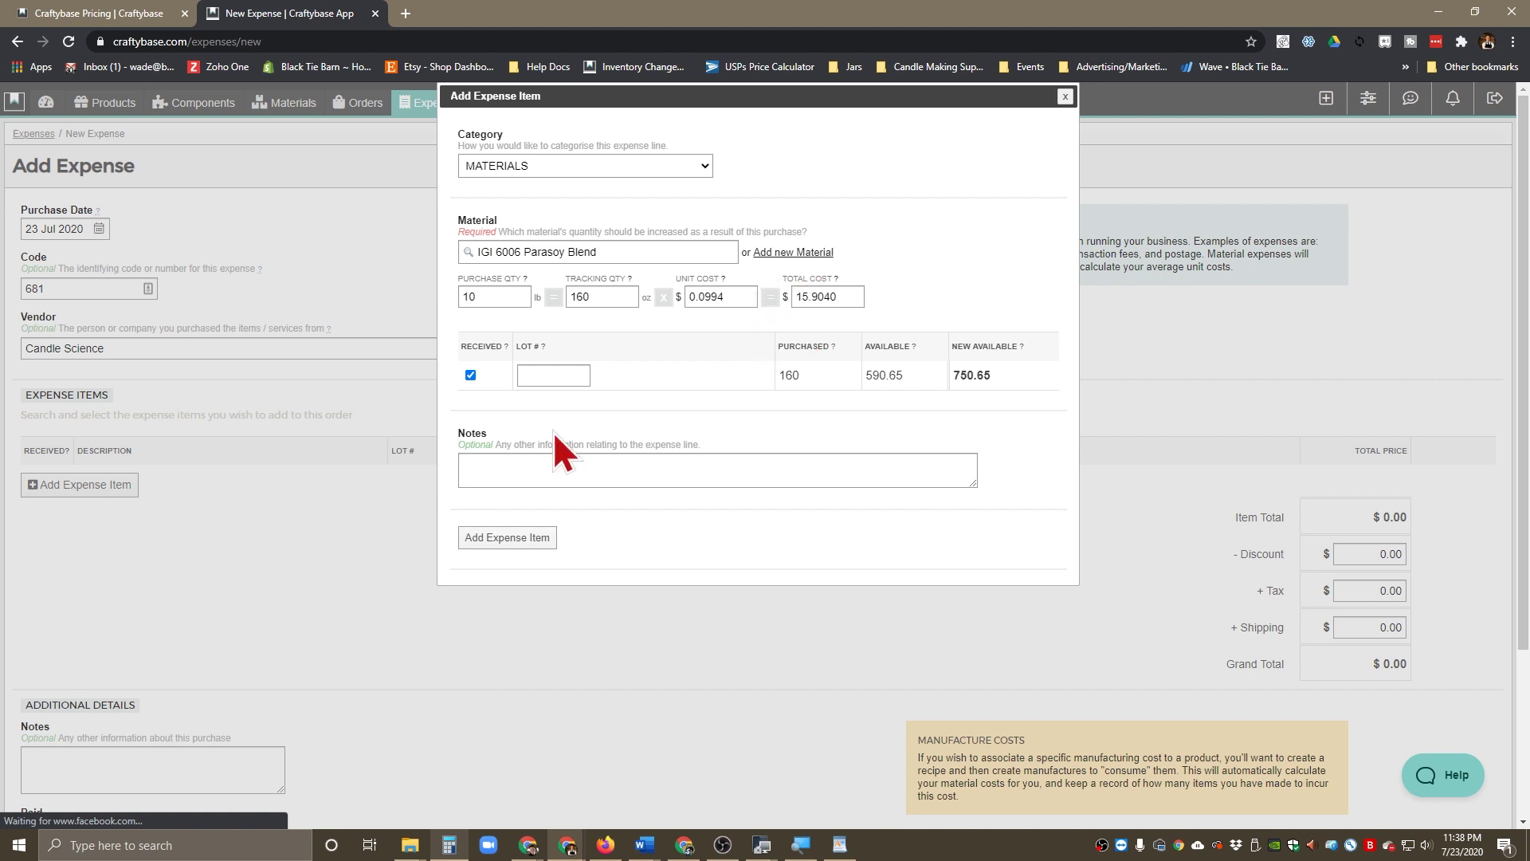
click(547, 542)
Review the expense's item line and its shipping cost field
scroll(358, 478, down, 2)
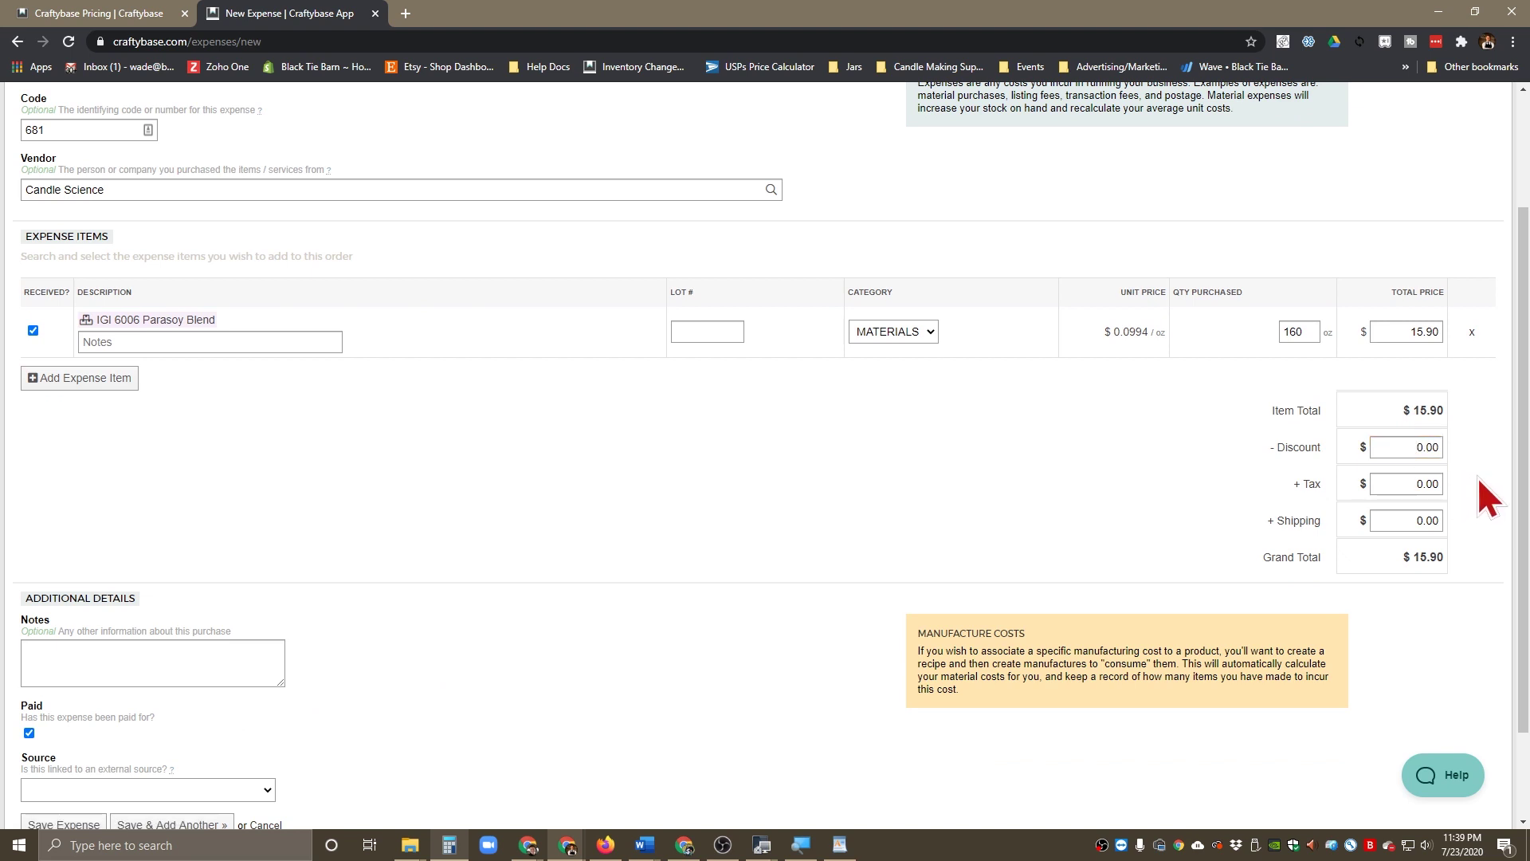
click(1427, 520)
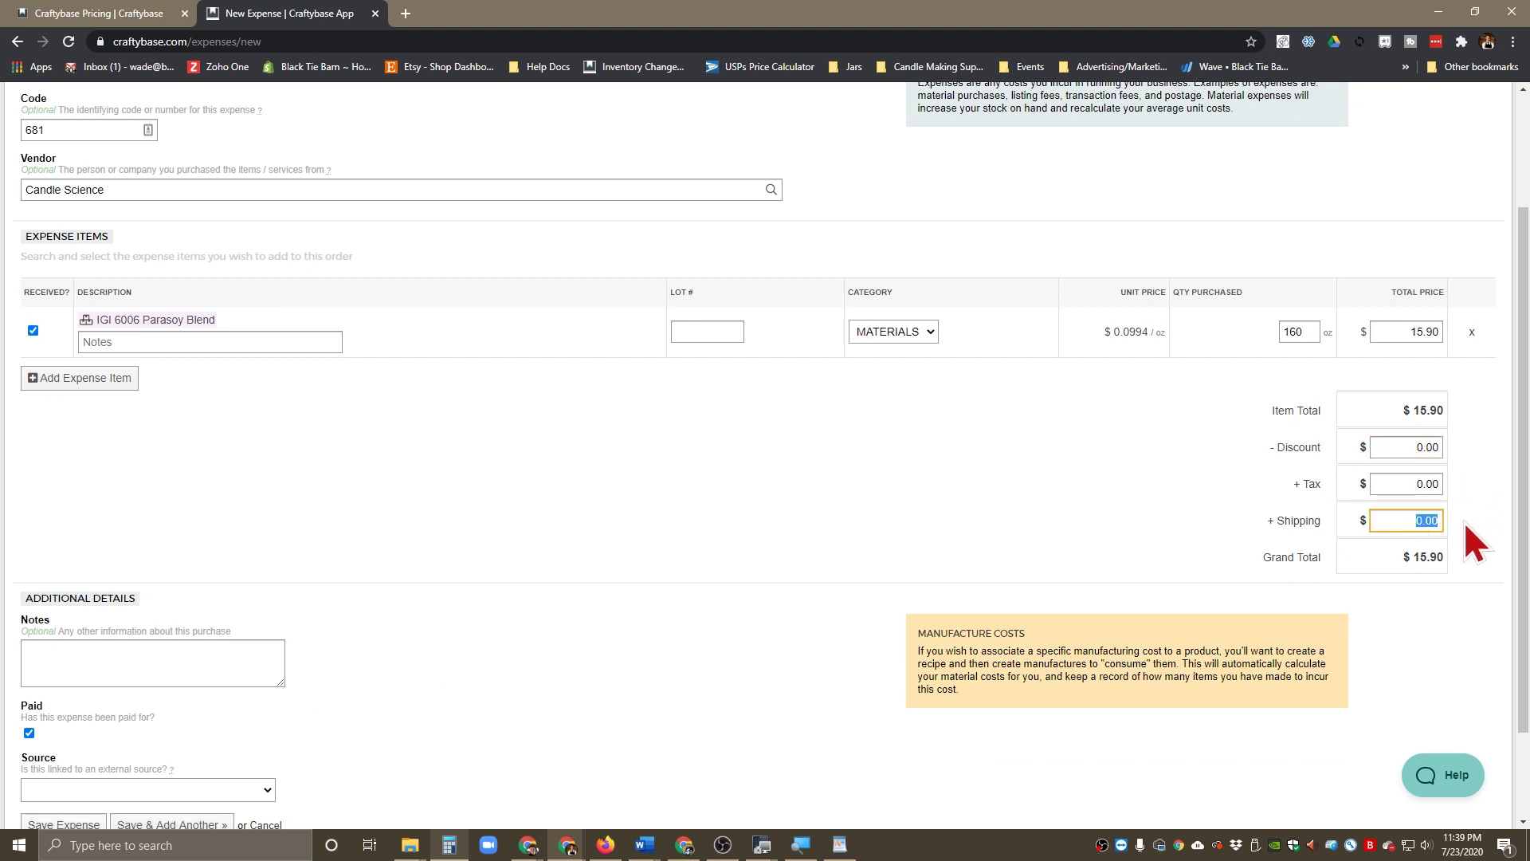
click(833, 483)
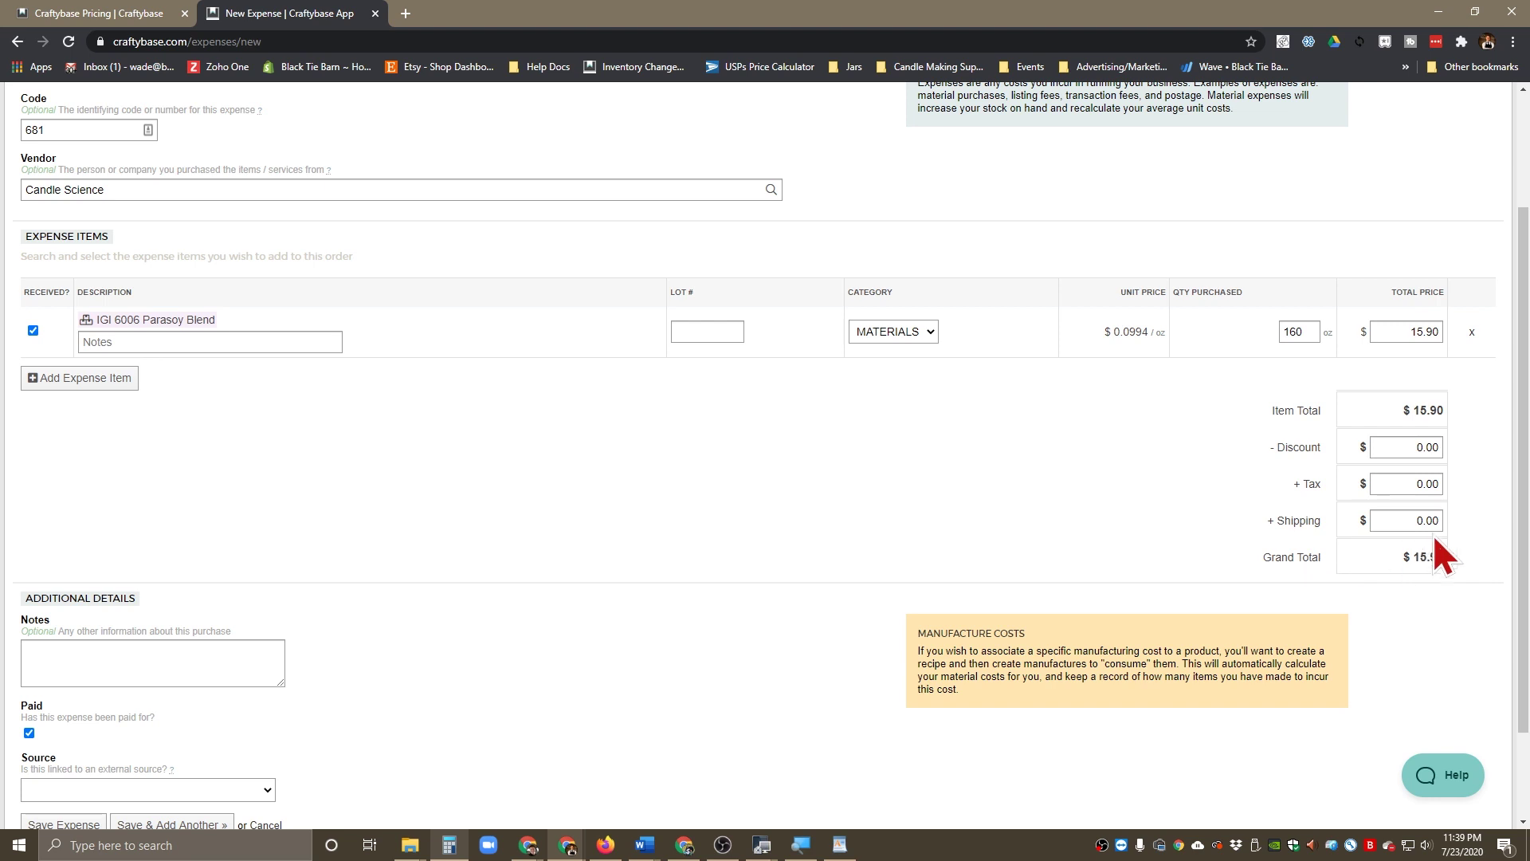
click(1396, 520)
click(1484, 528)
click(1394, 526)
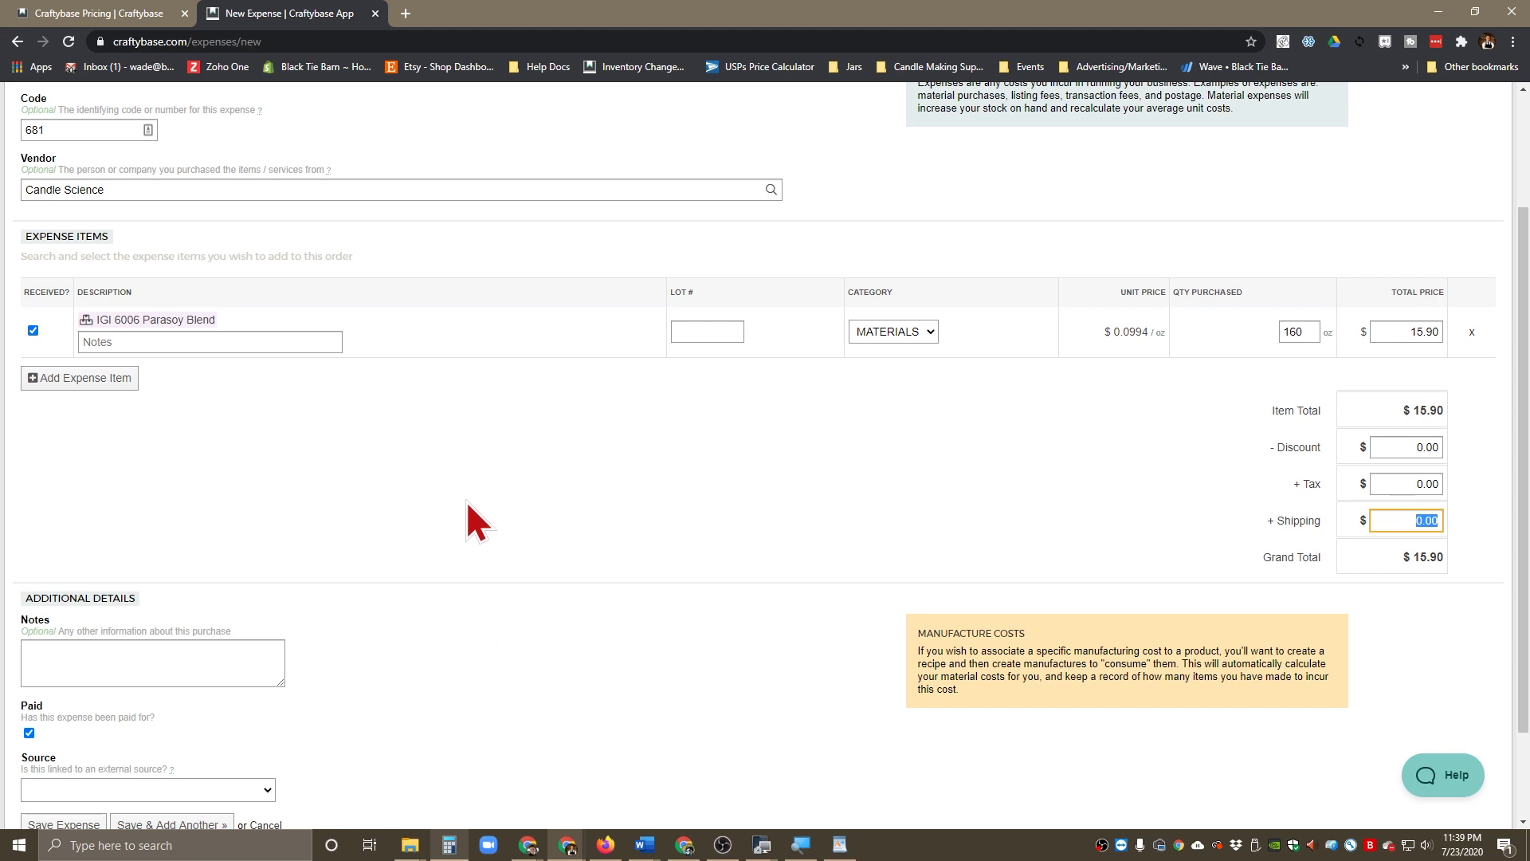
Review the expense's notes, paid and source details, and look over the whole filled-in form
scroll(467, 502, down, 1)
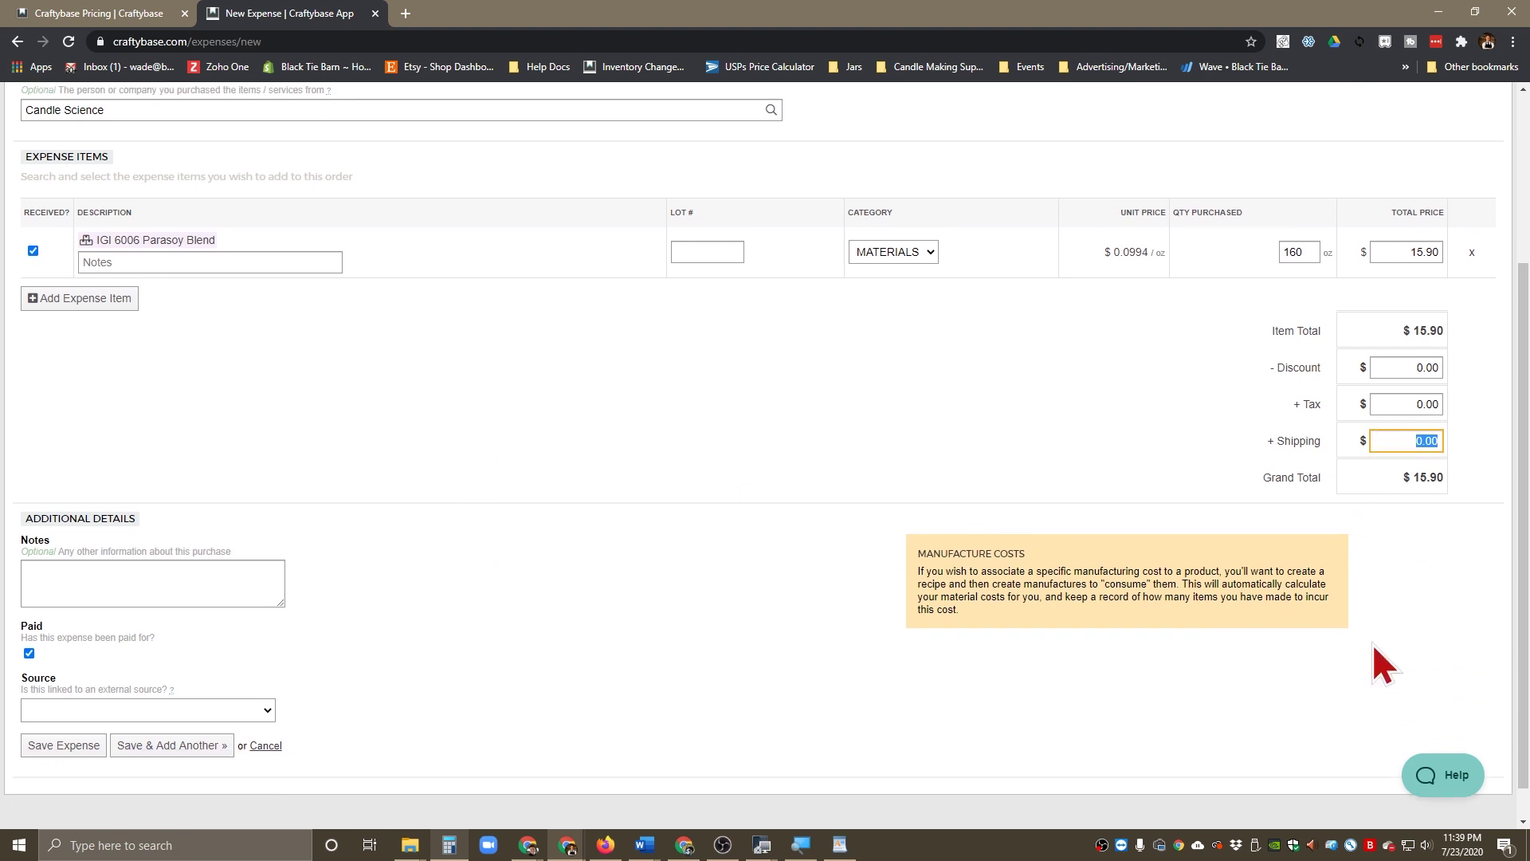
scroll(516, 452, down, 1)
click(112, 550)
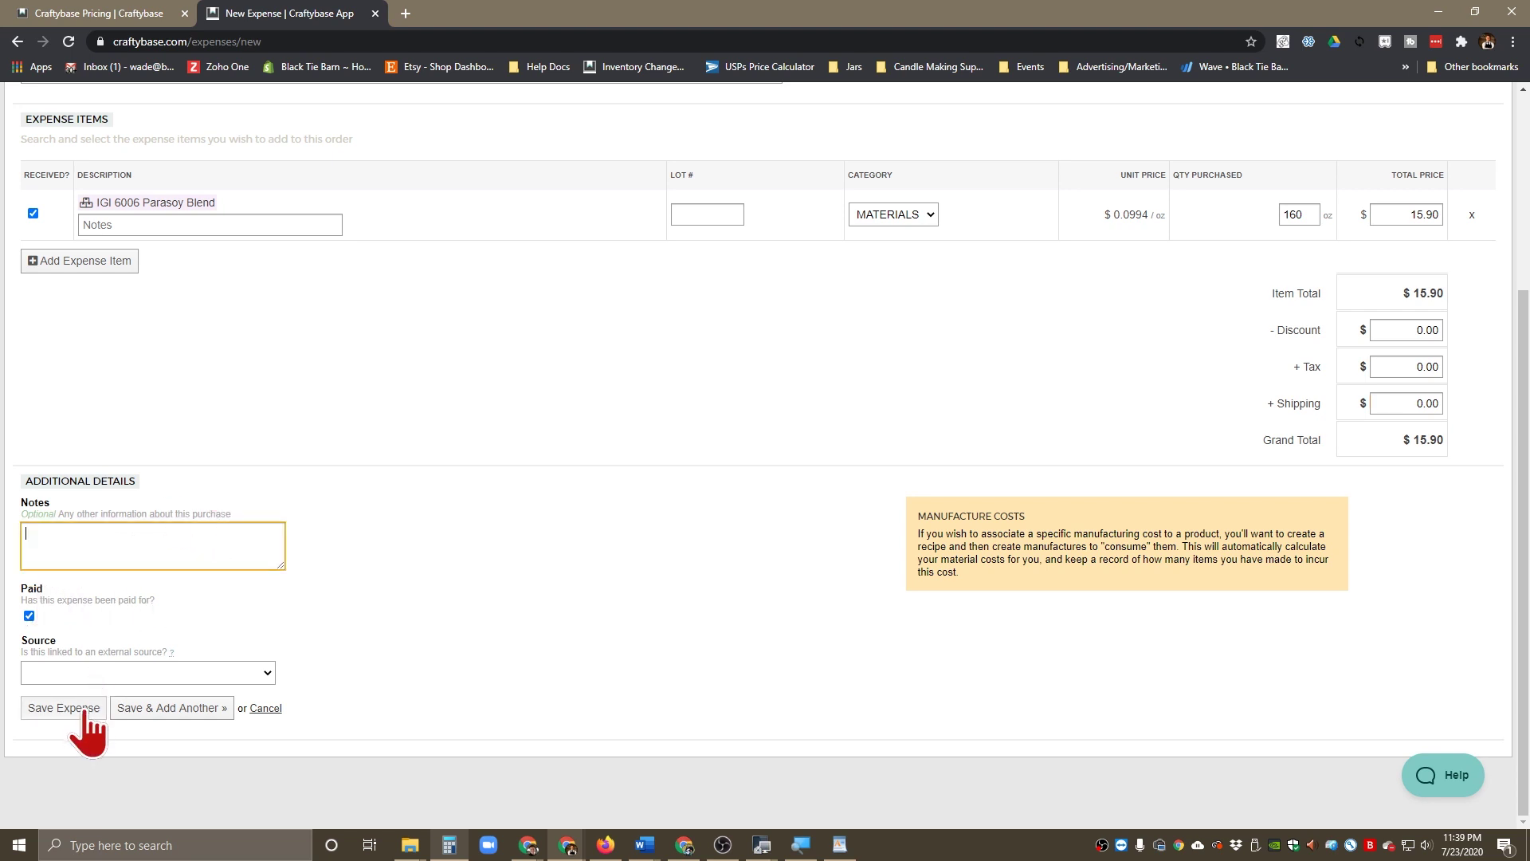
scroll(360, 700, up, 3)
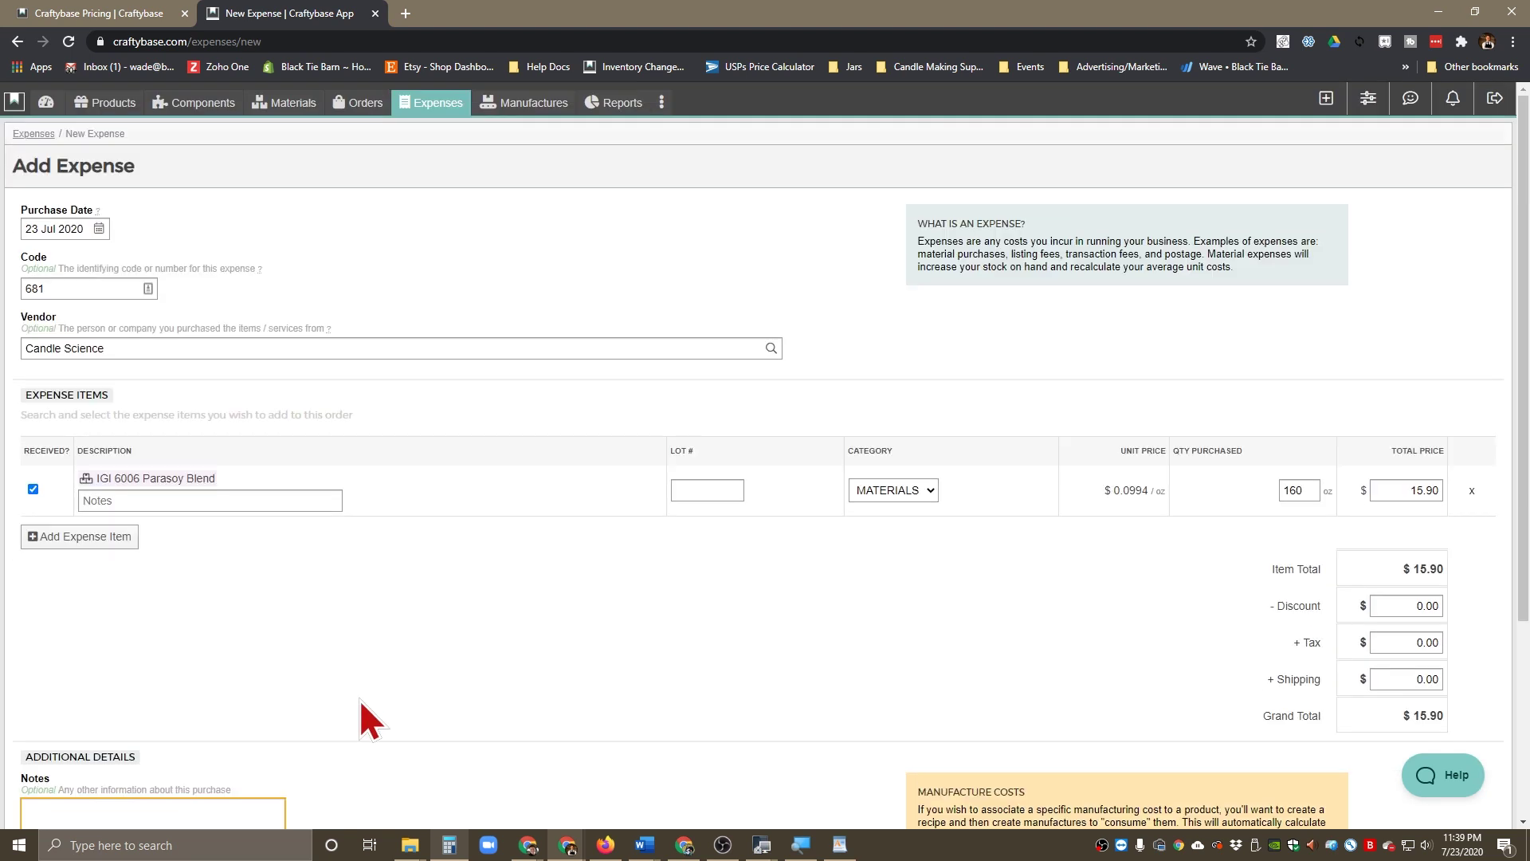
scroll(360, 699, down, 3)
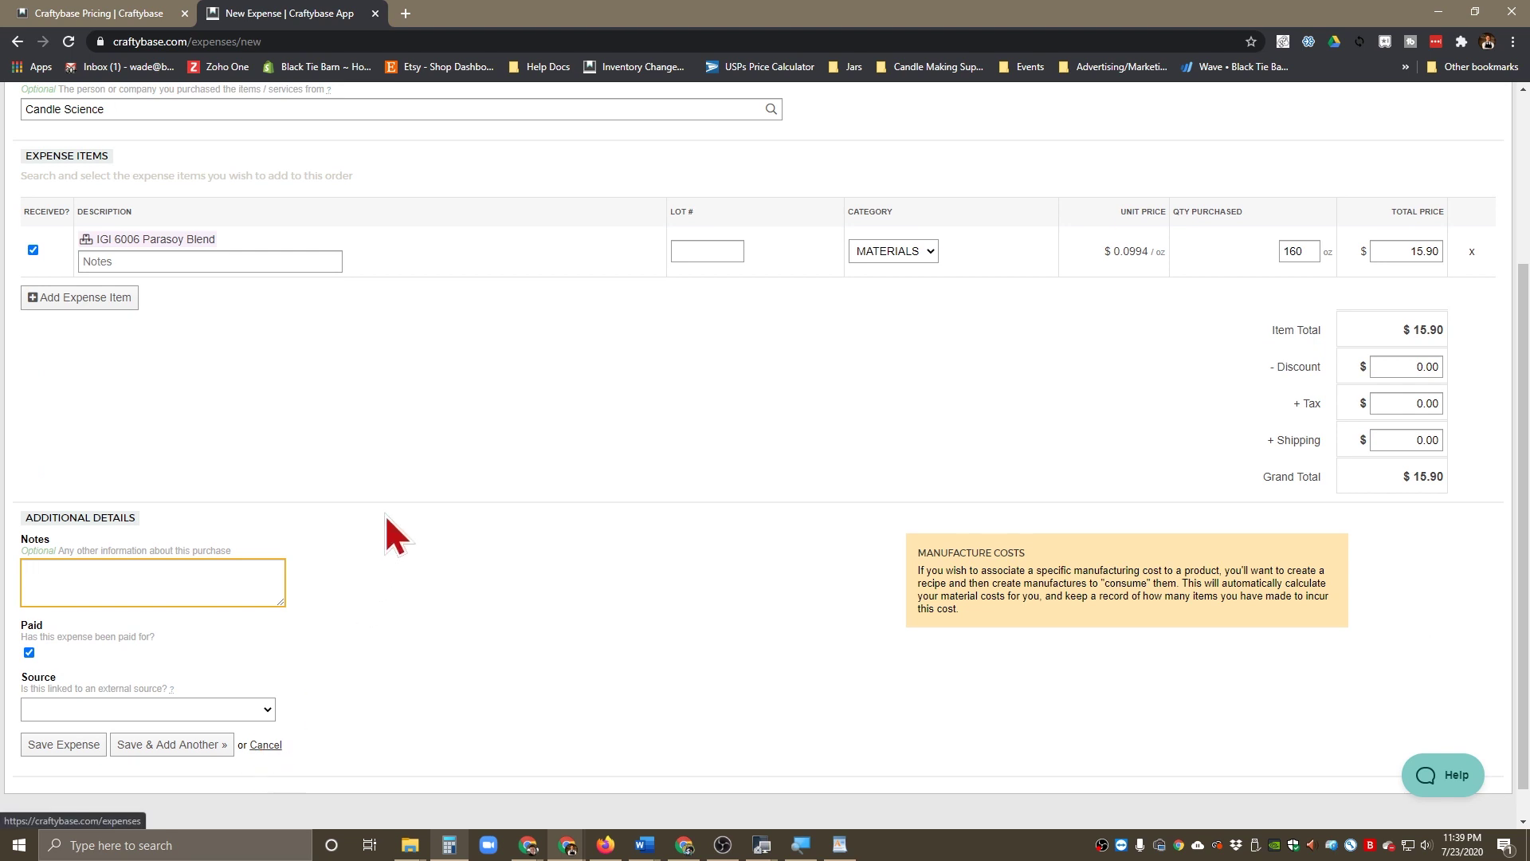
scroll(380, 514, up, 3)
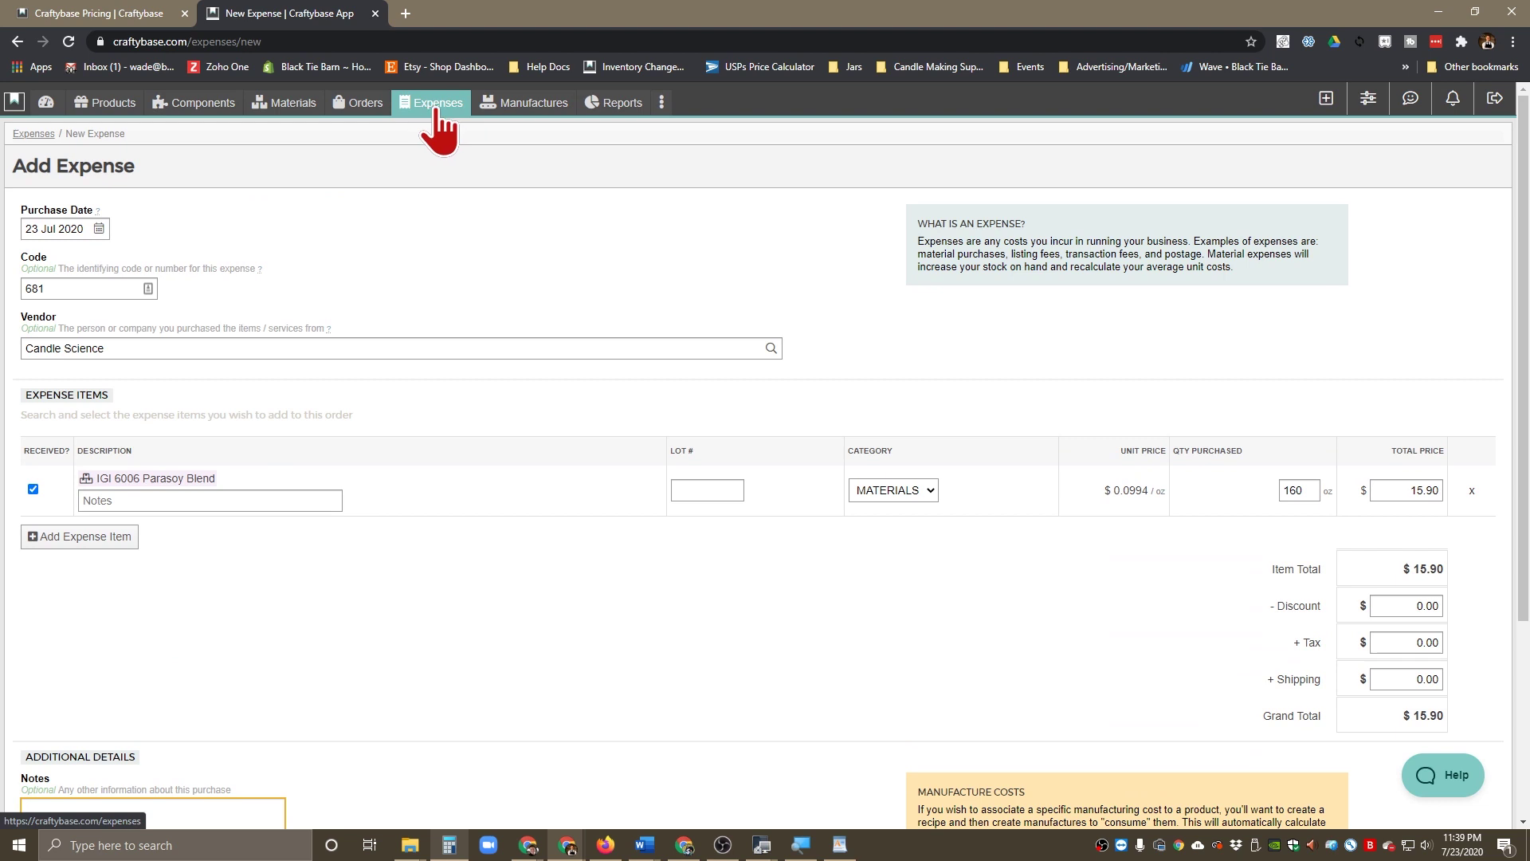
Discard the unsaved expense and open the IGI 6006 Parasoy Blend material by searching the materials for 6006
click(291, 103)
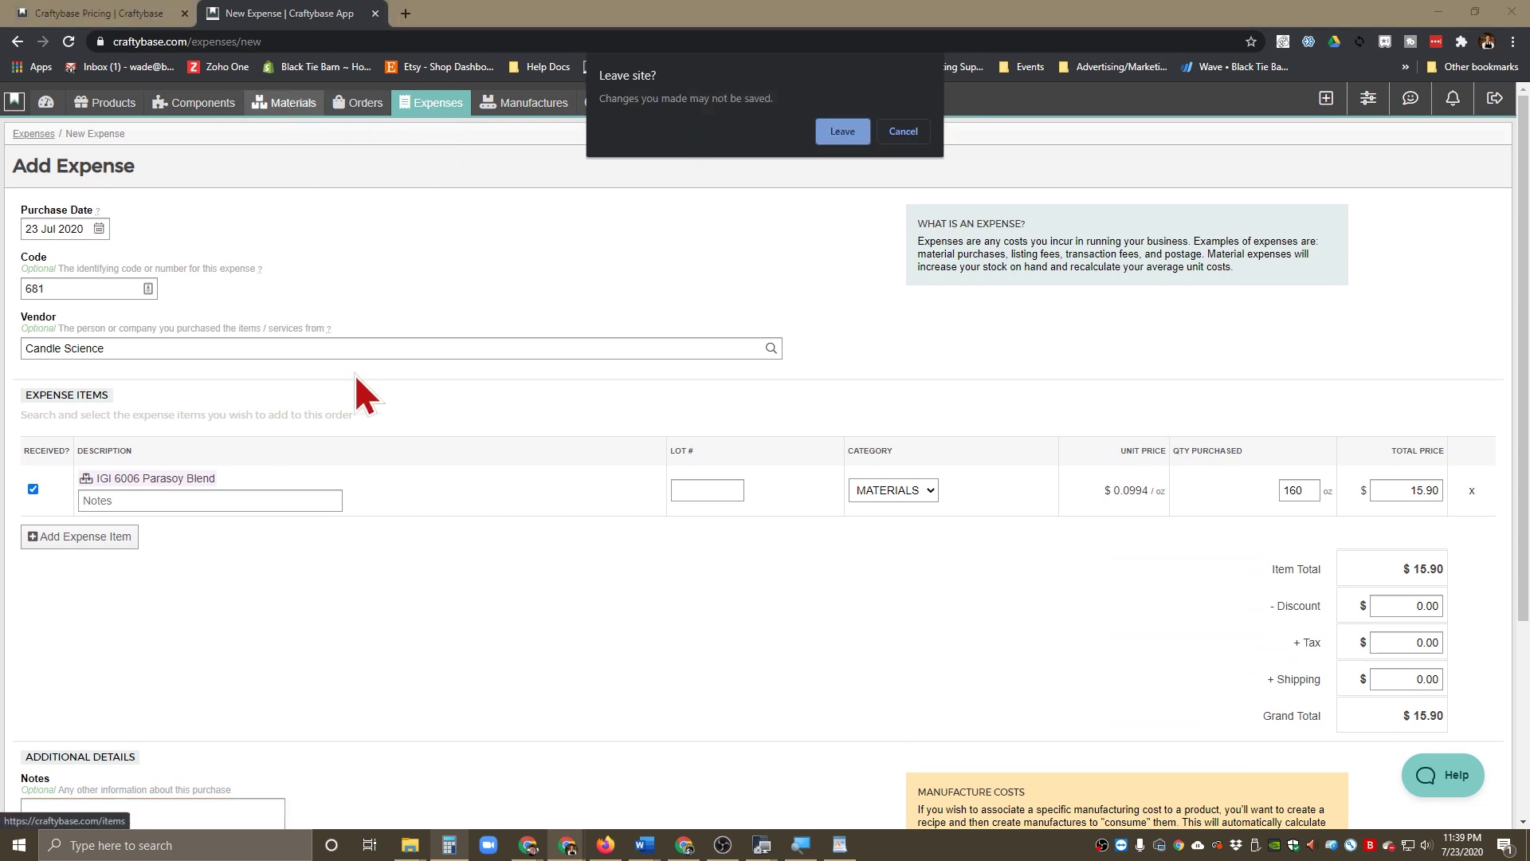
click(843, 131)
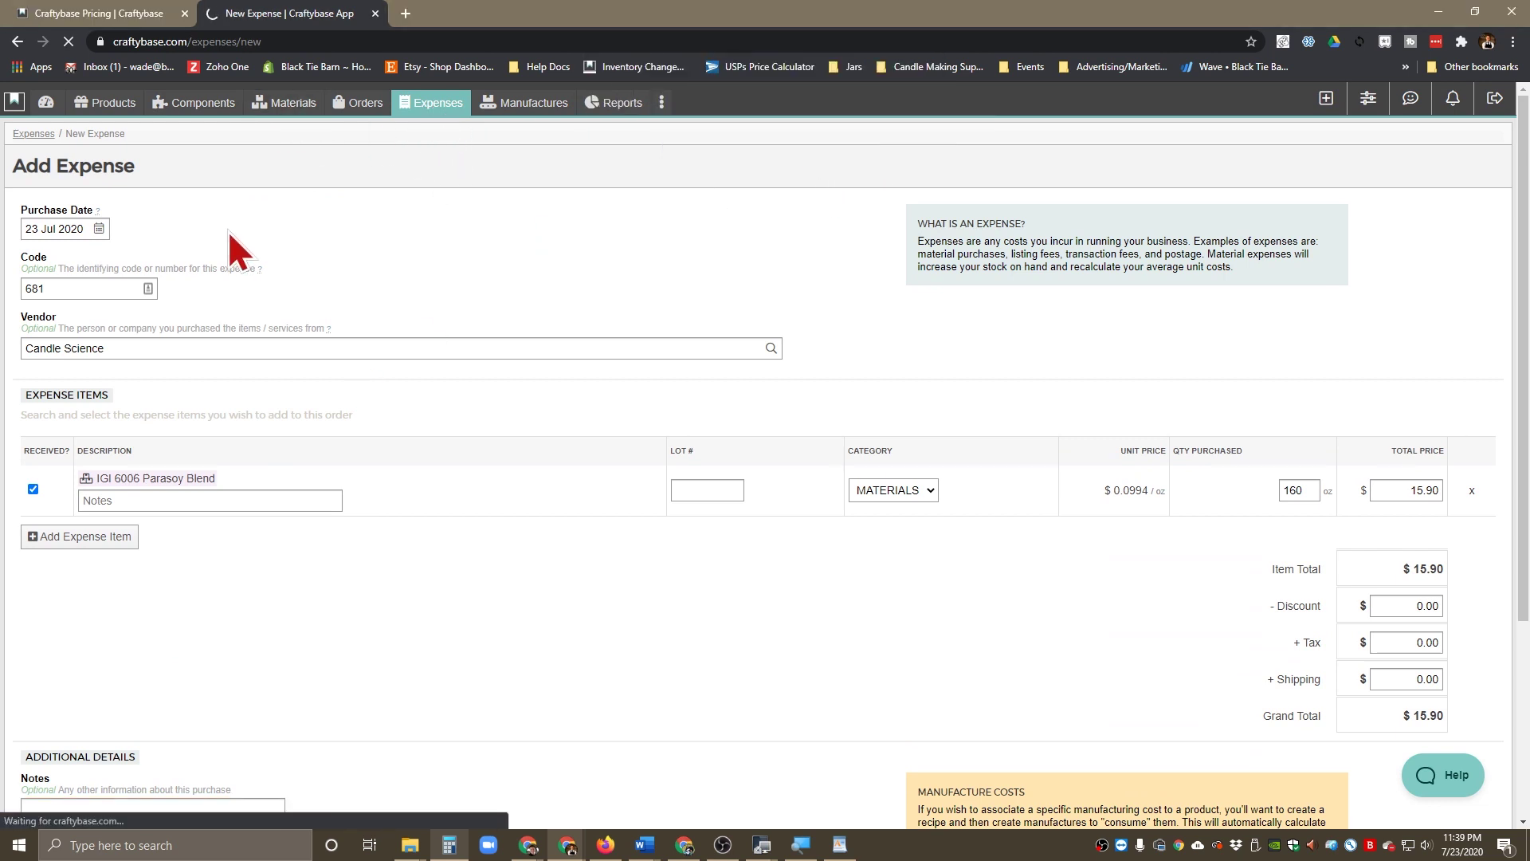
click(77, 160)
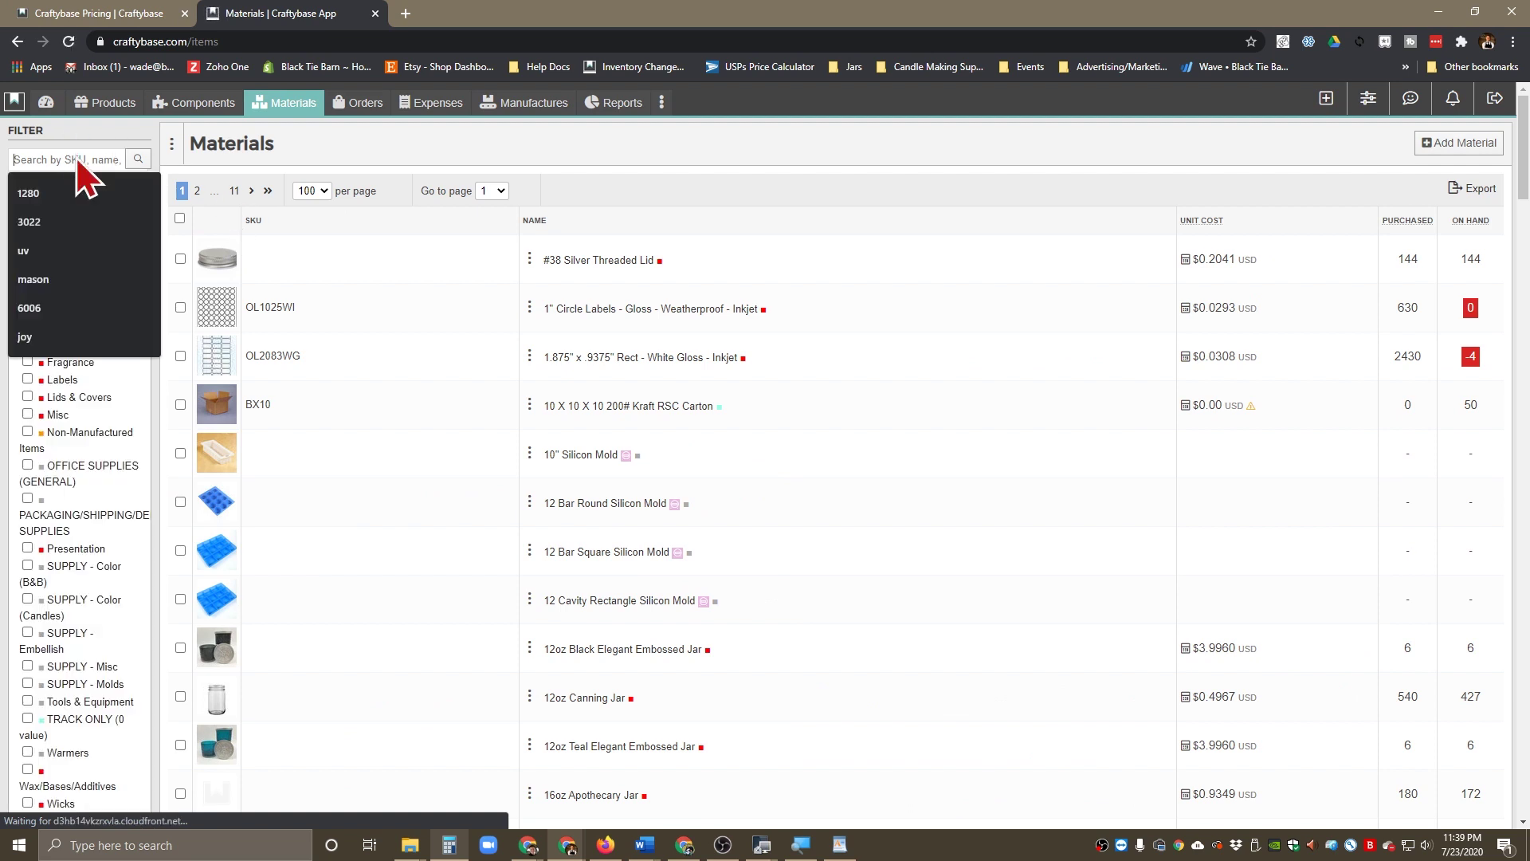
text(6006)
key(Return)
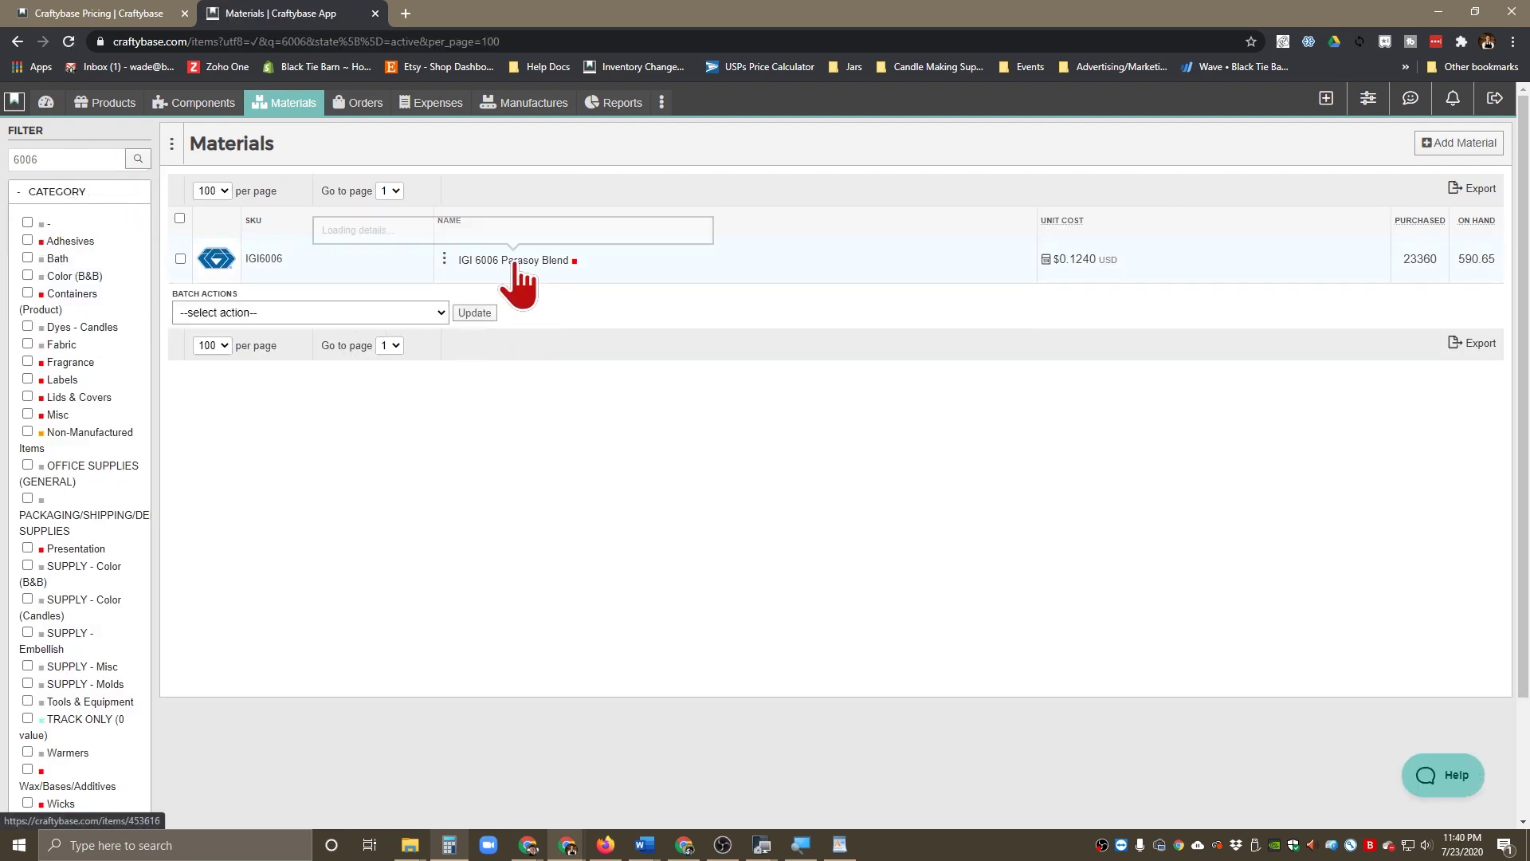
click(516, 261)
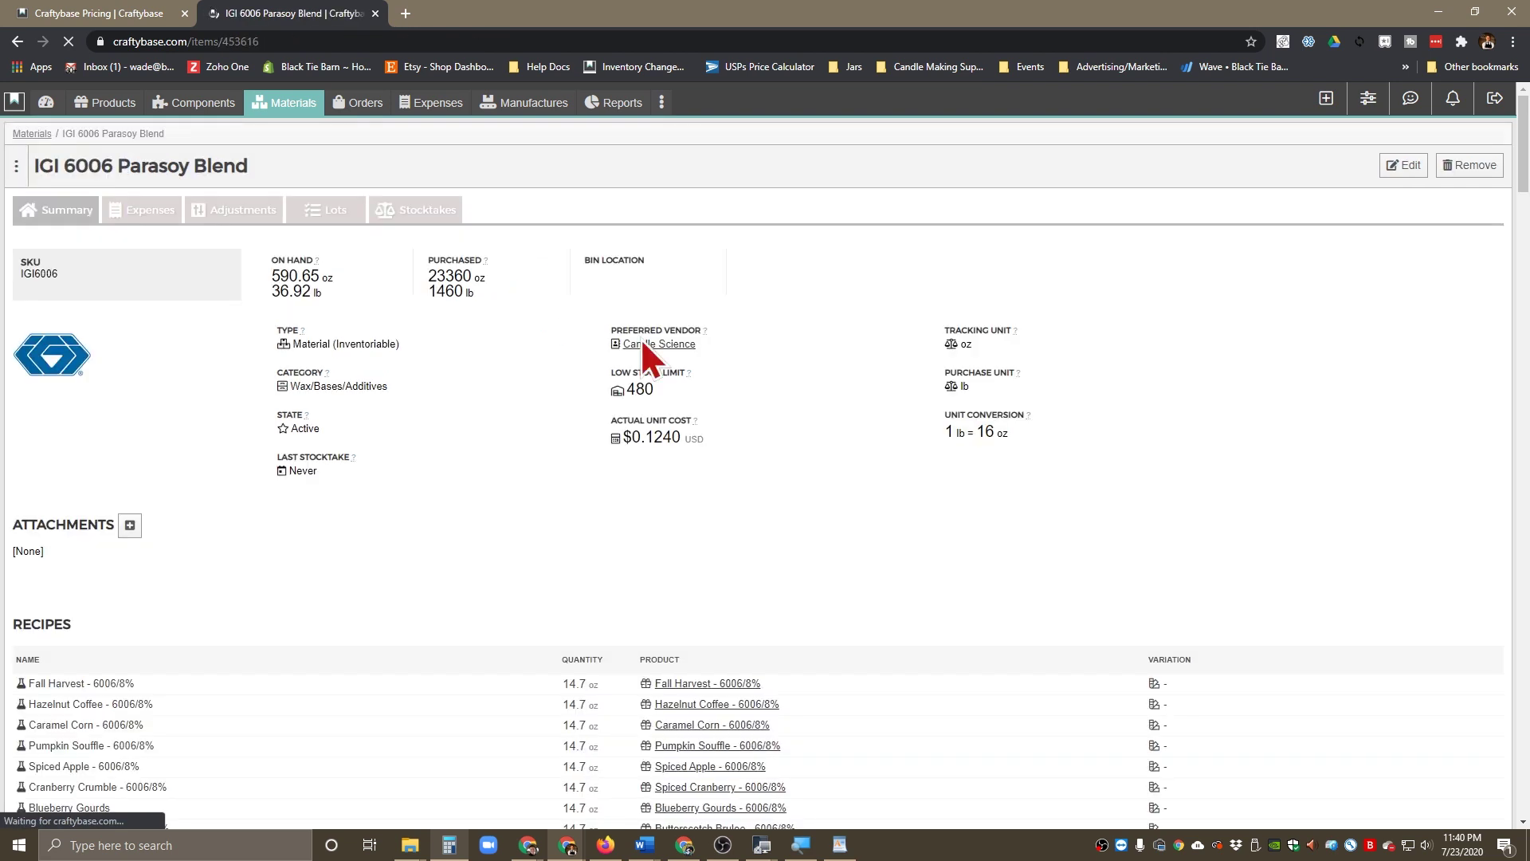
Examine the material's on-hand quantity, summary details and the list of recipes that use it
drag(327, 277, 252, 275)
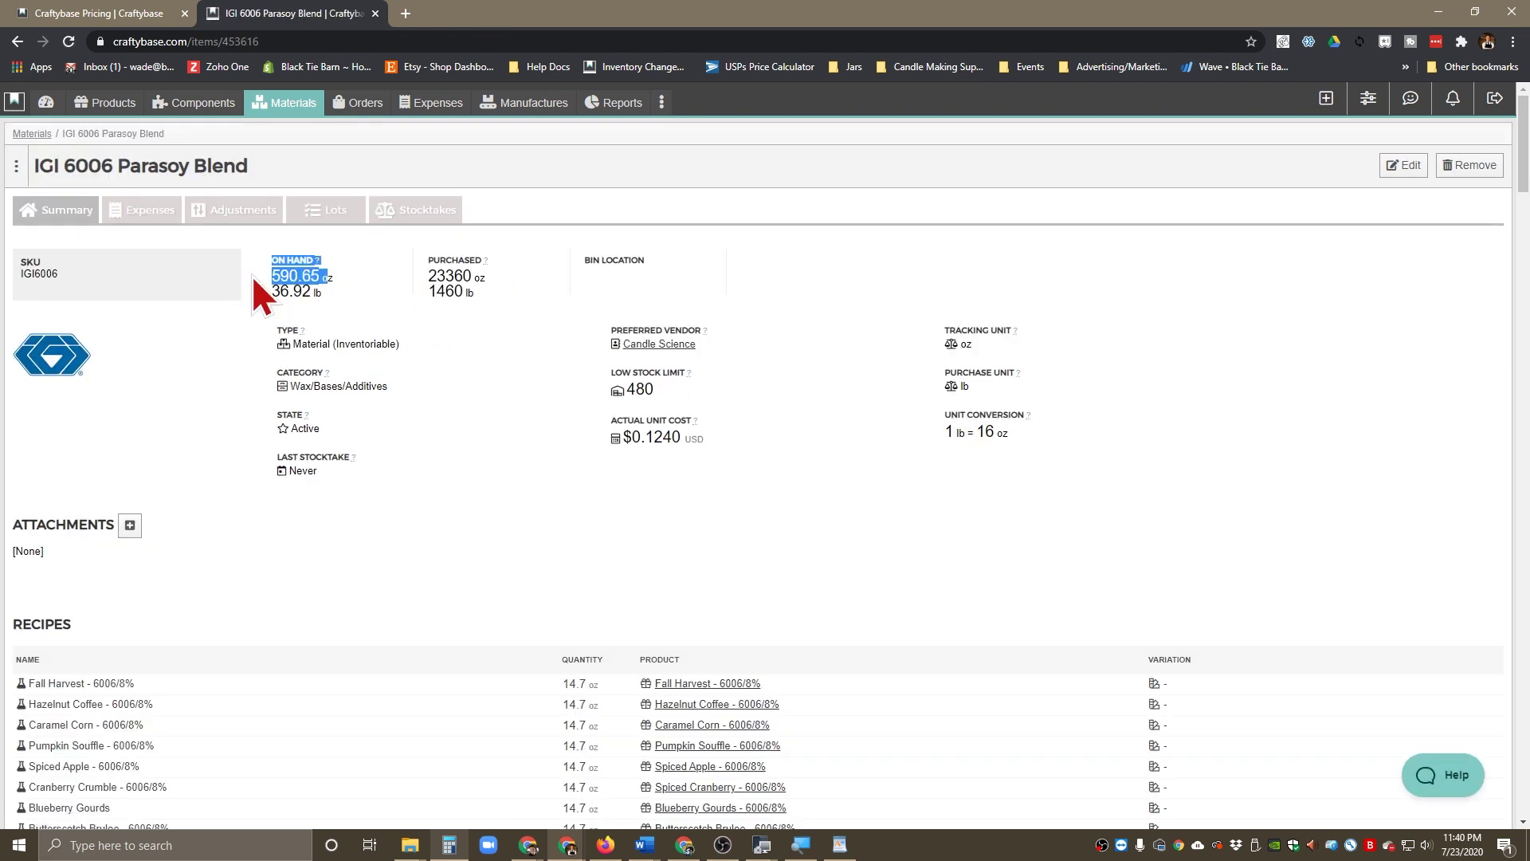
click(333, 275)
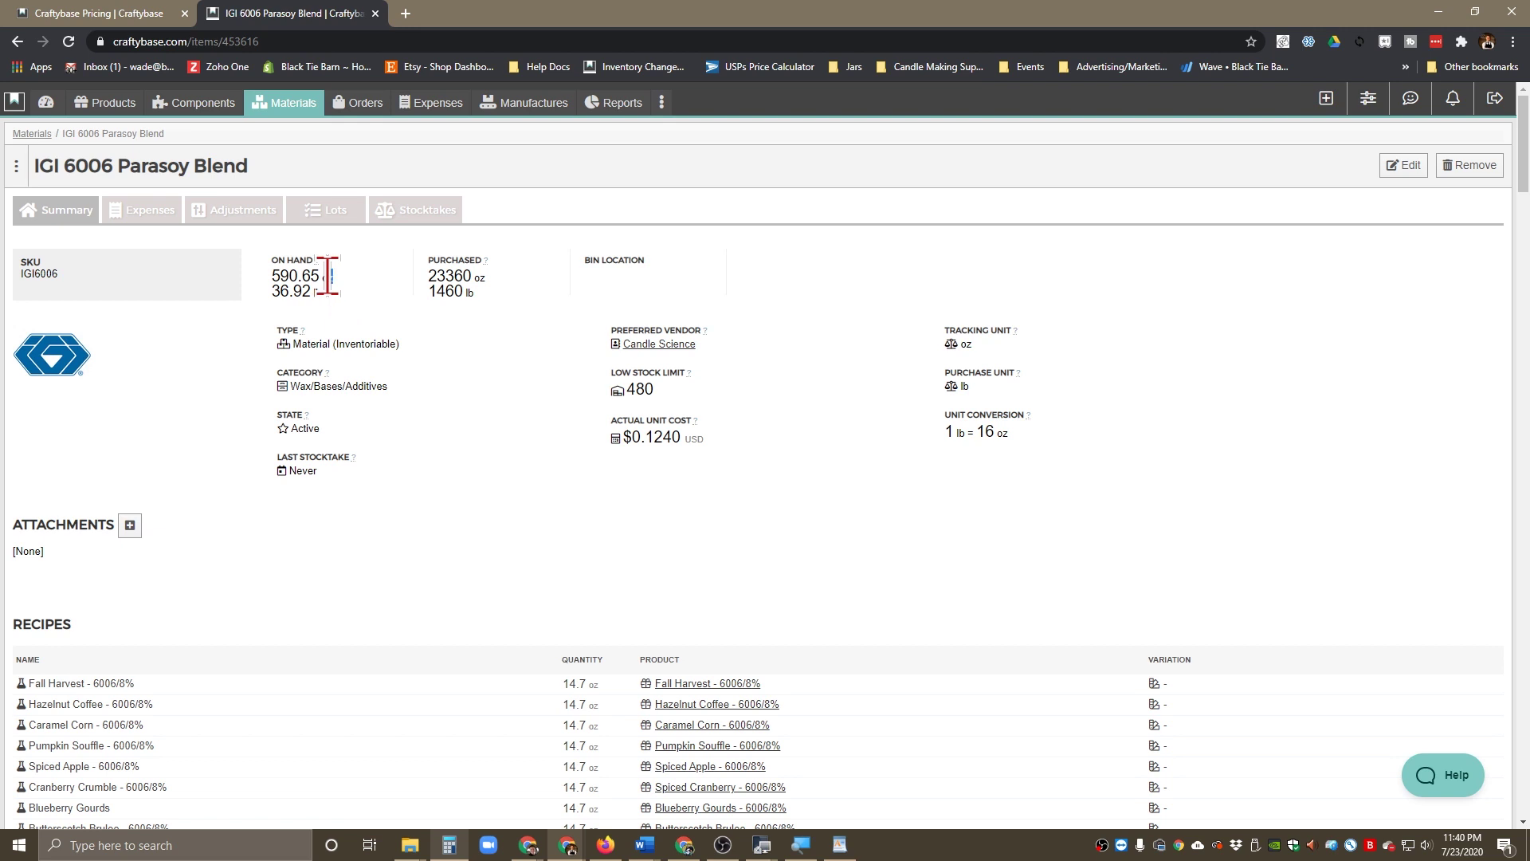
click(332, 306)
scroll(502, 355, down, 2)
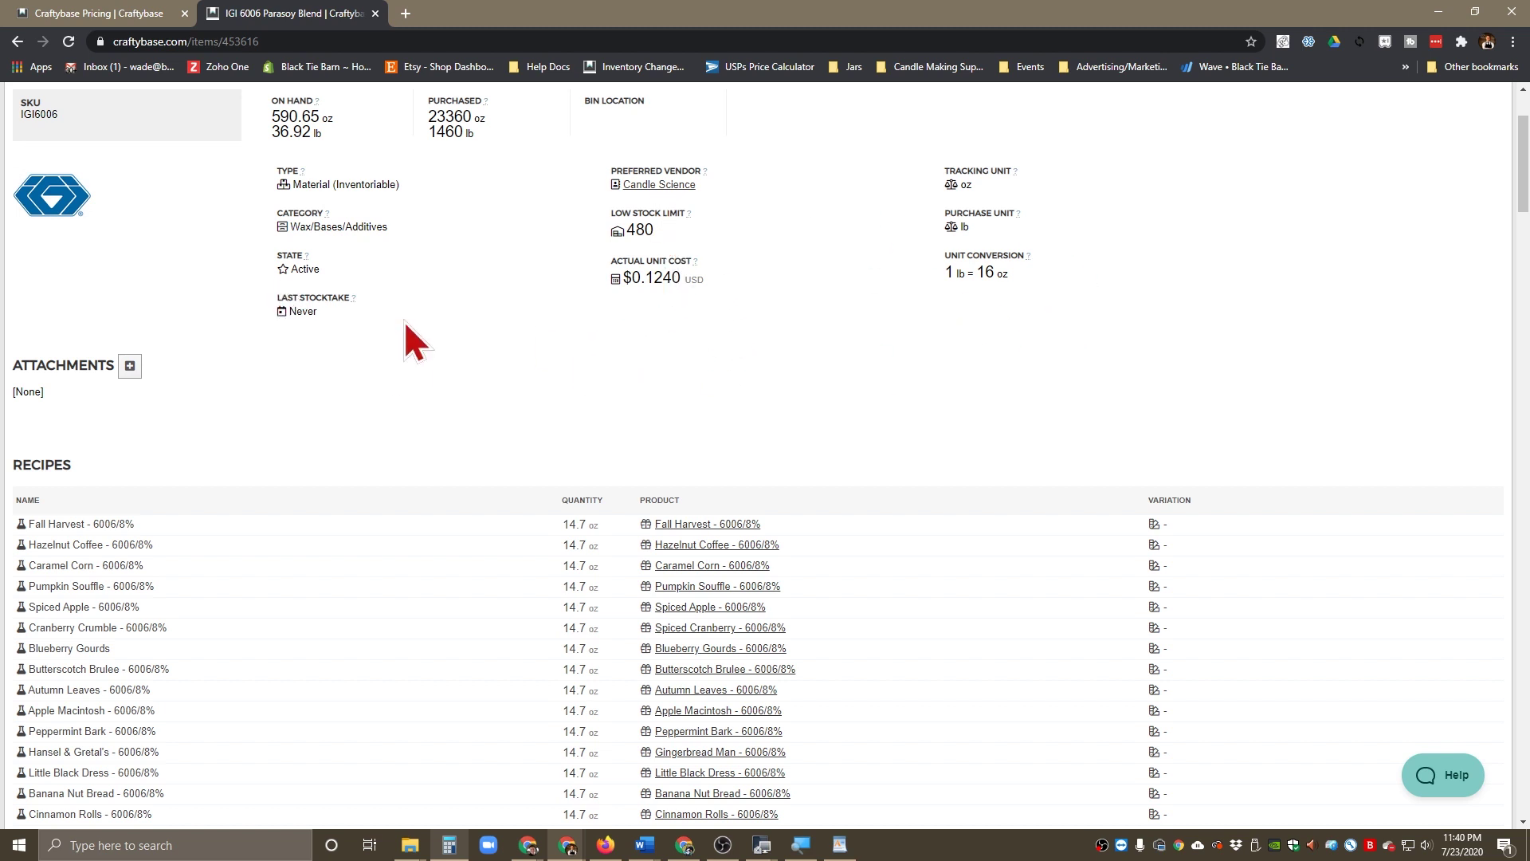
scroll(478, 357, up, 2)
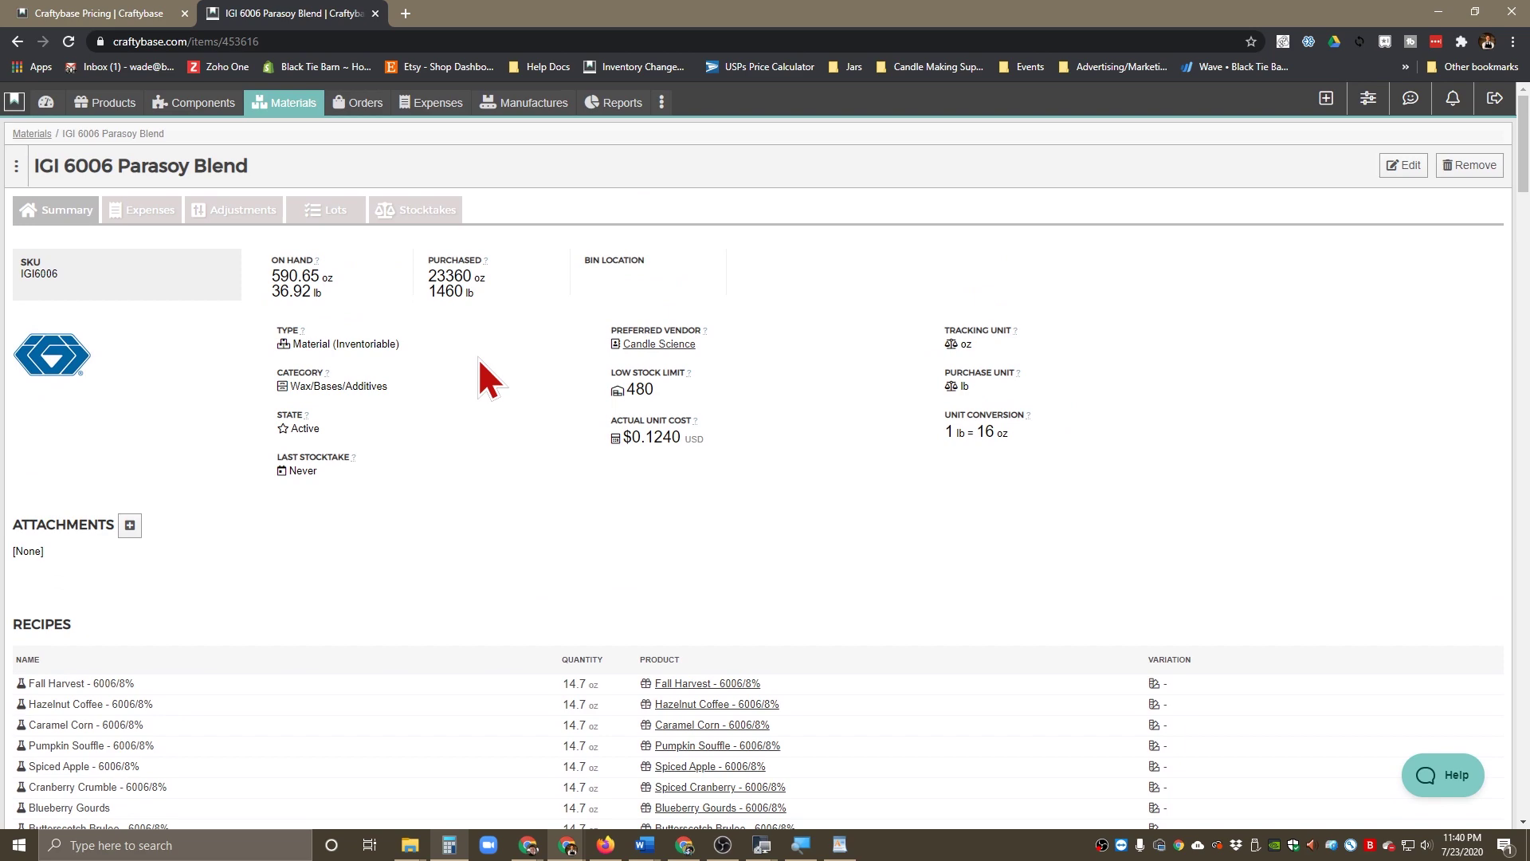
scroll(478, 357, down, 3)
scroll(358, 367, down, 11)
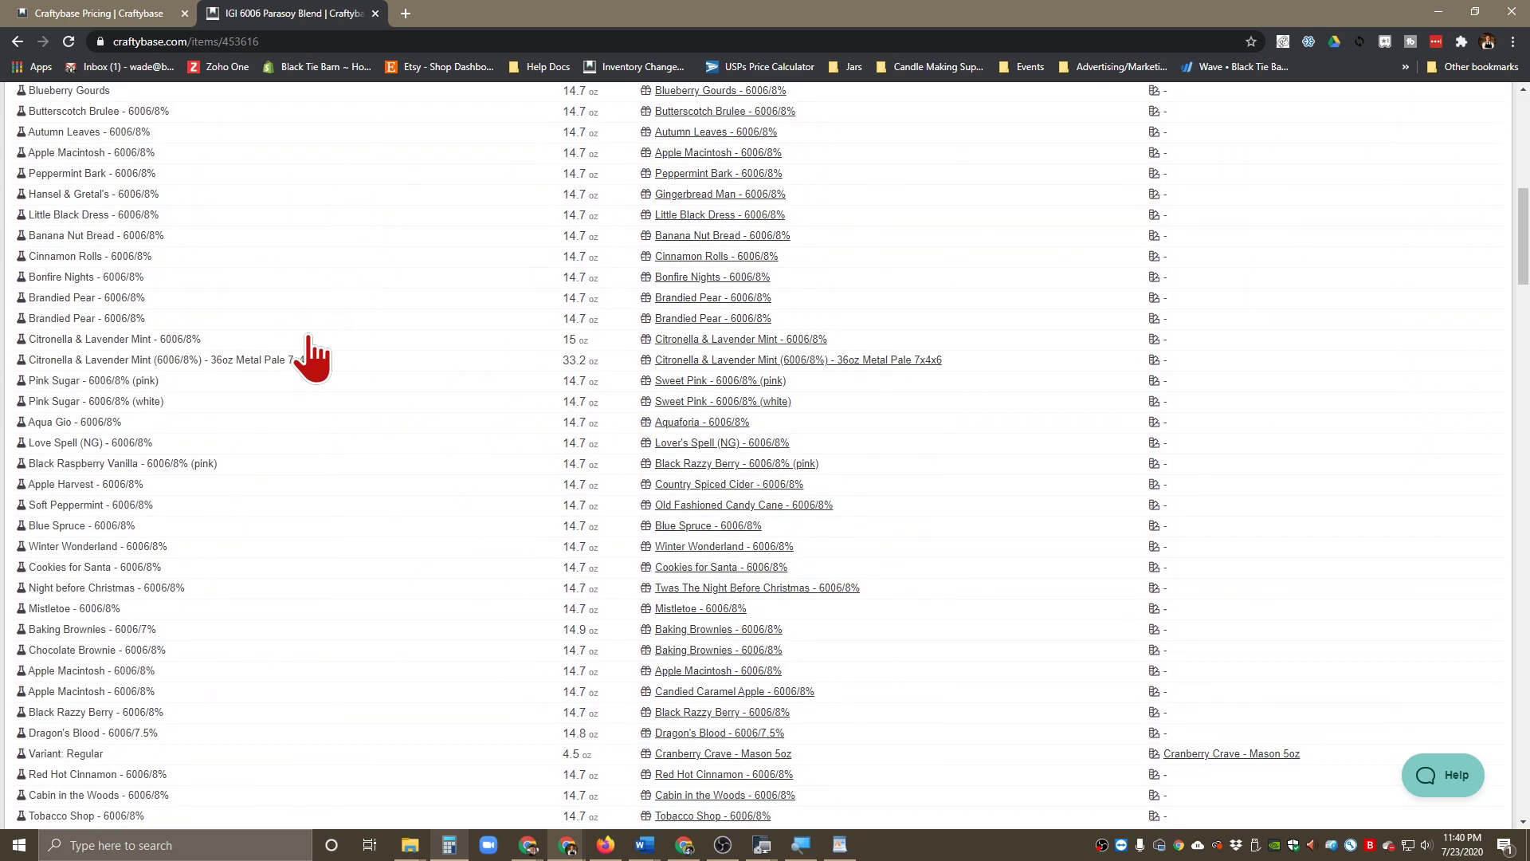
scroll(287, 494, up, 15)
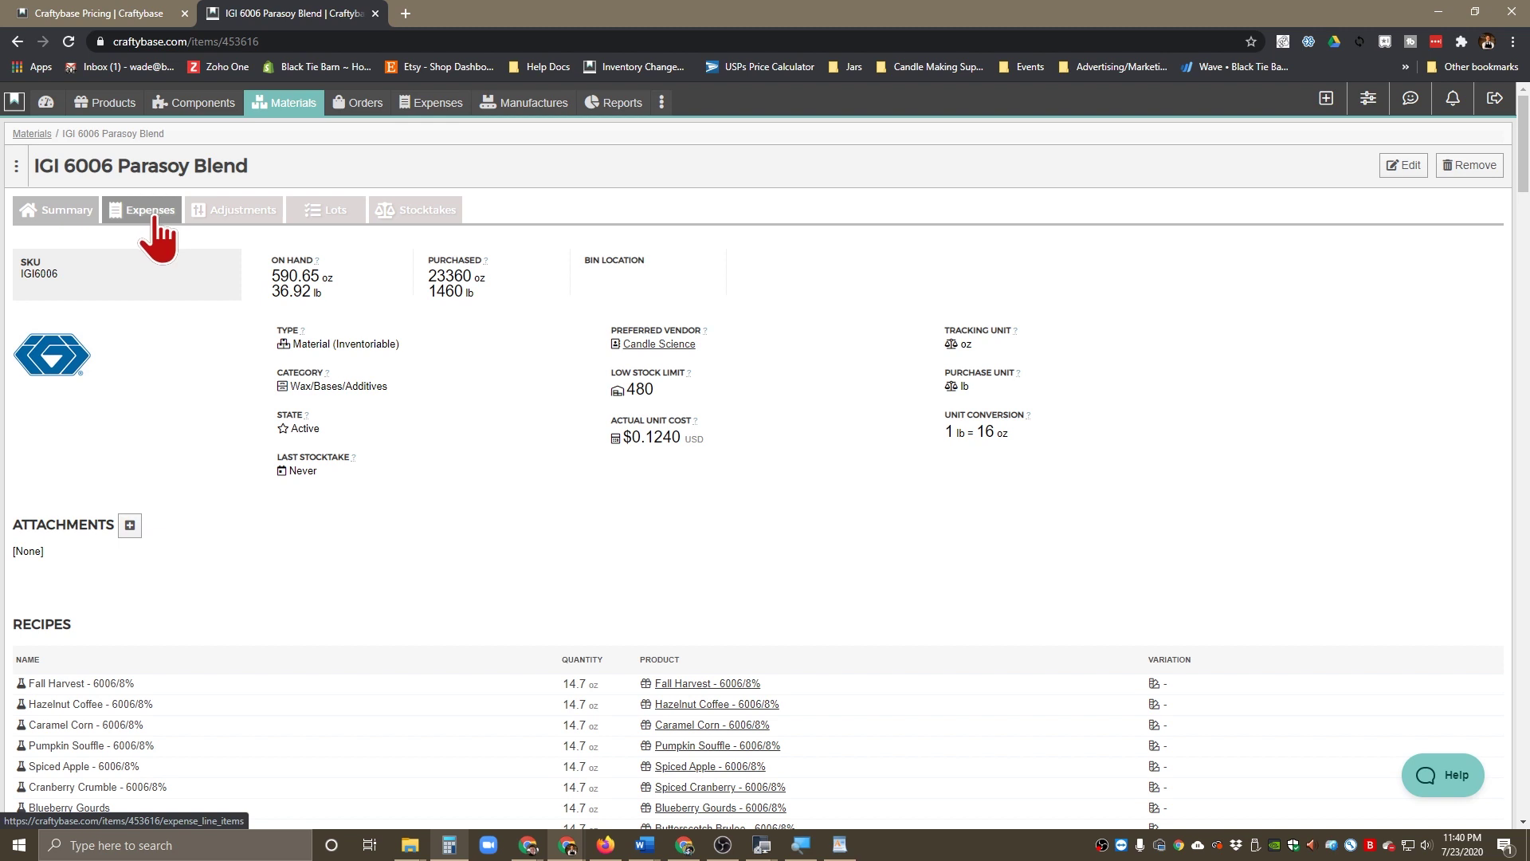
Review the material's expense line items and return to its summary
click(124, 212)
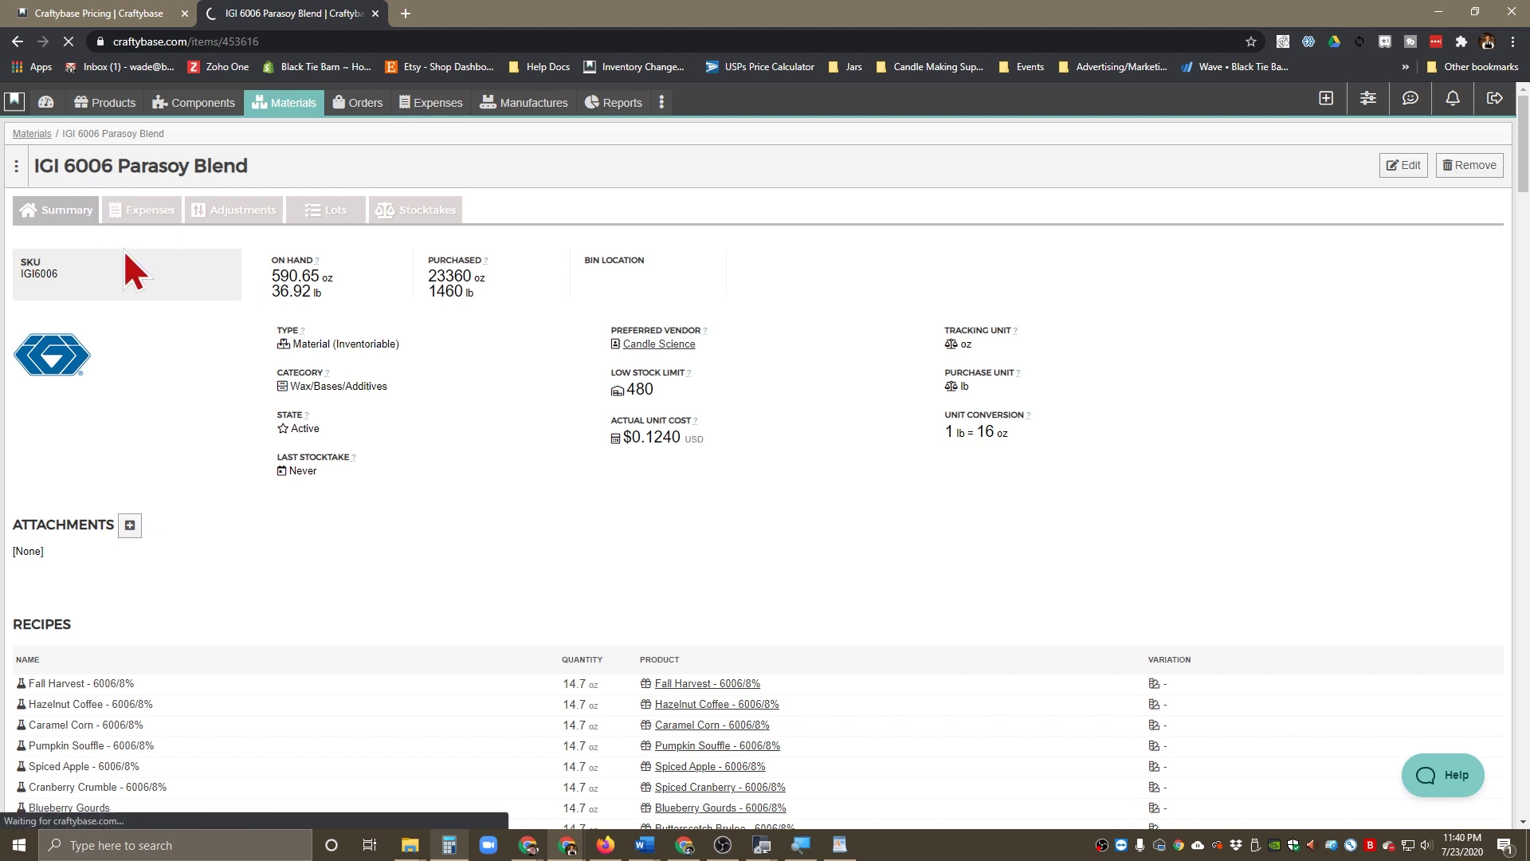
scroll(510, 311, down, 3)
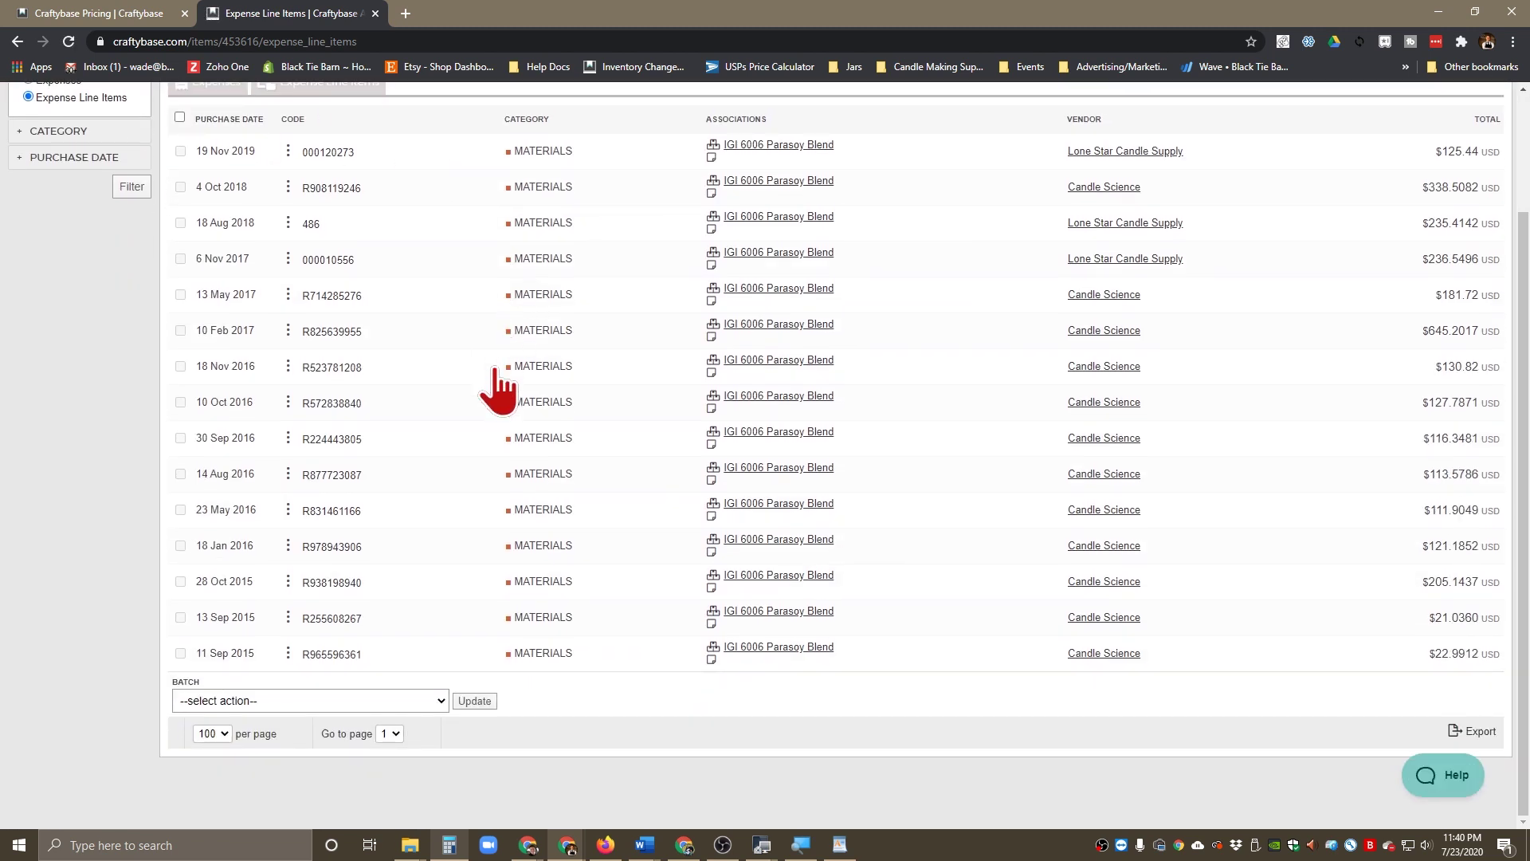
scroll(498, 395, up, 3)
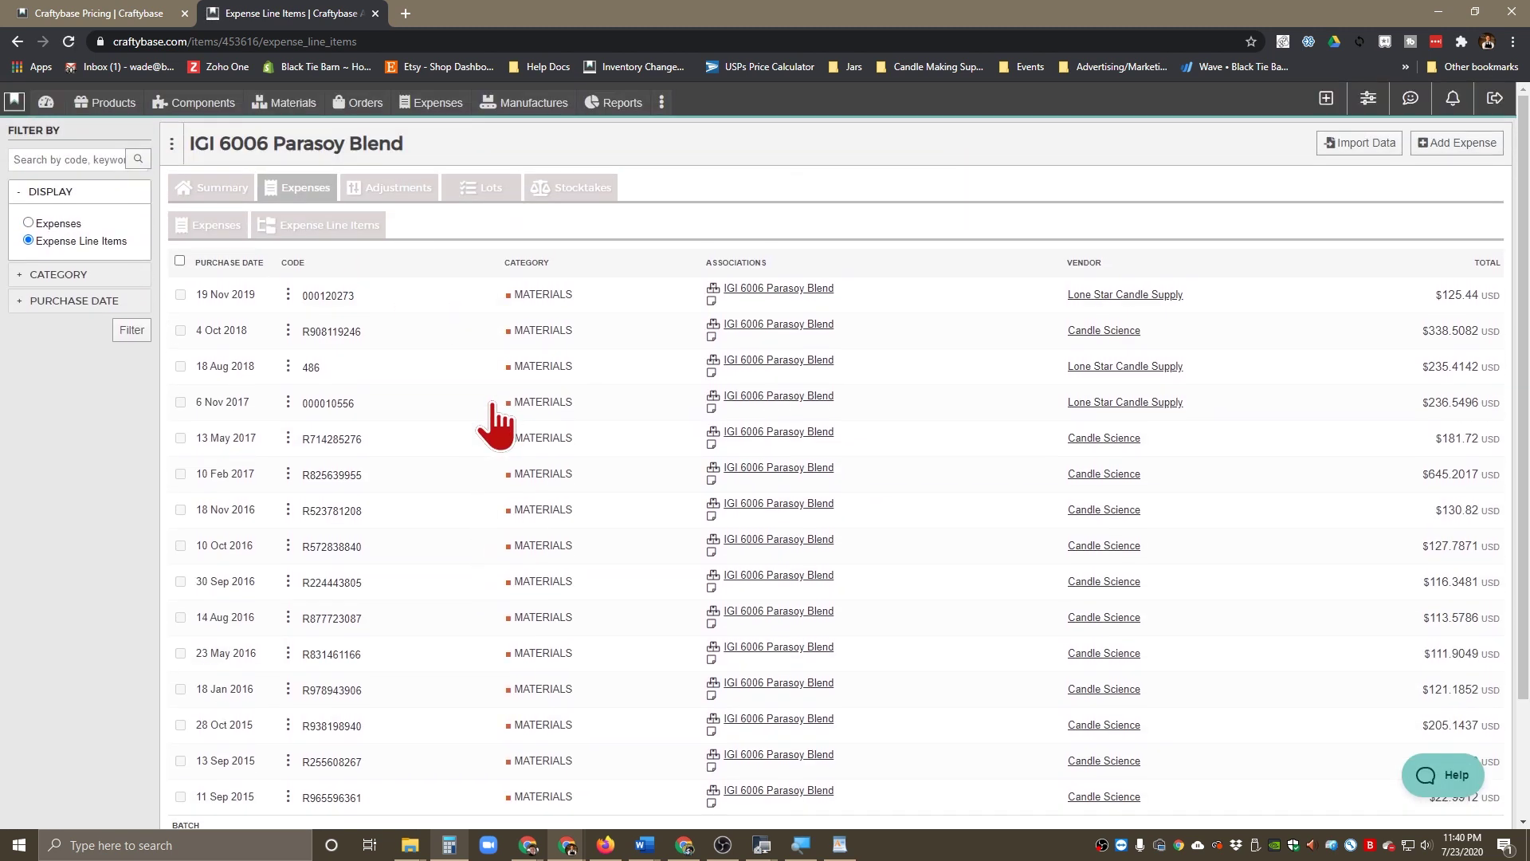
click(16, 40)
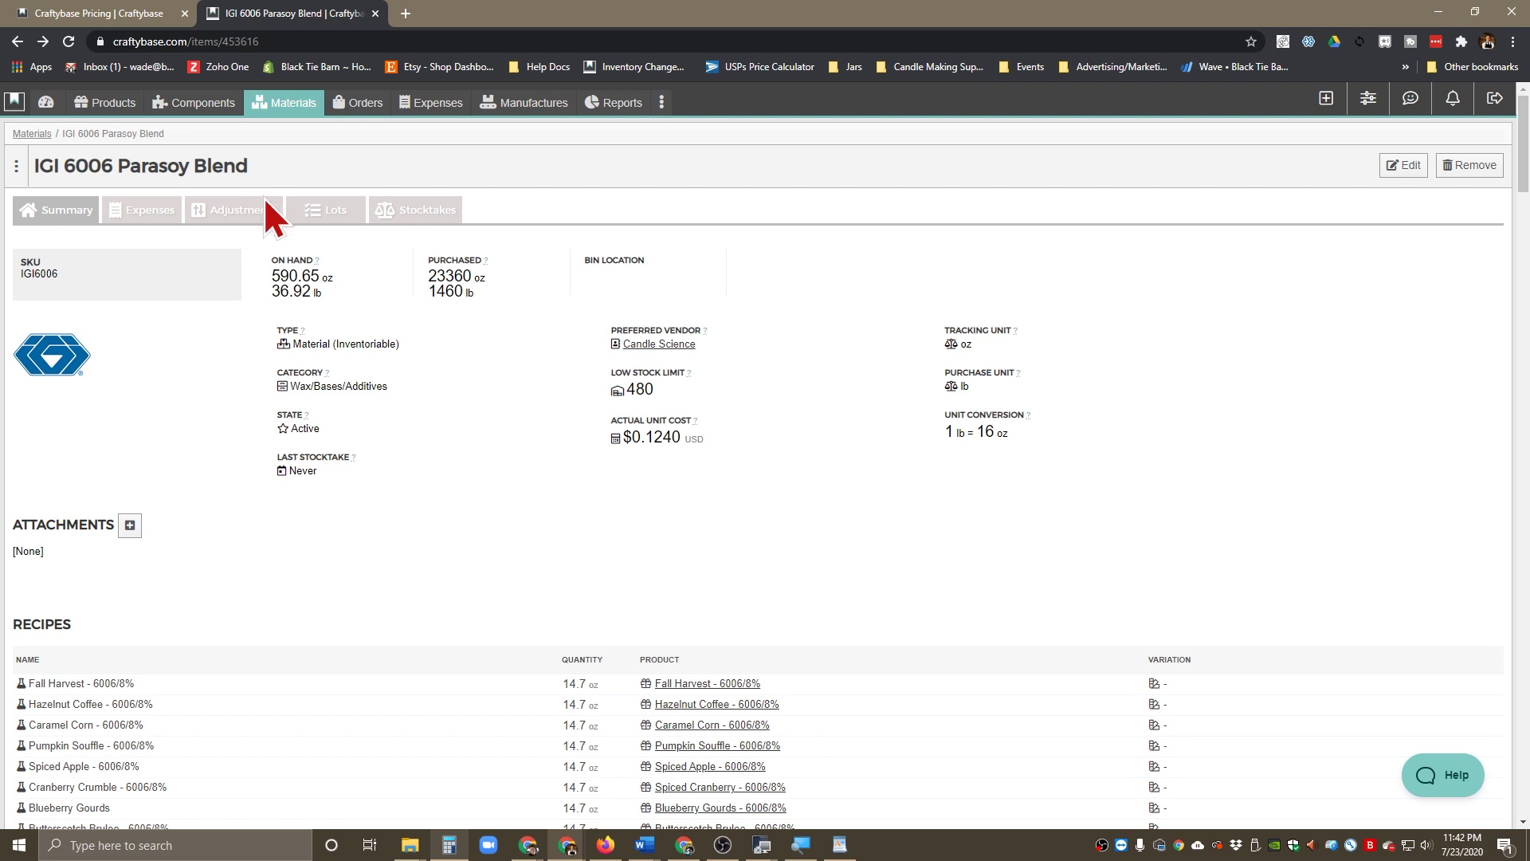
Open the Blue Spruce - 7oz Jar product from the products list
click(102, 100)
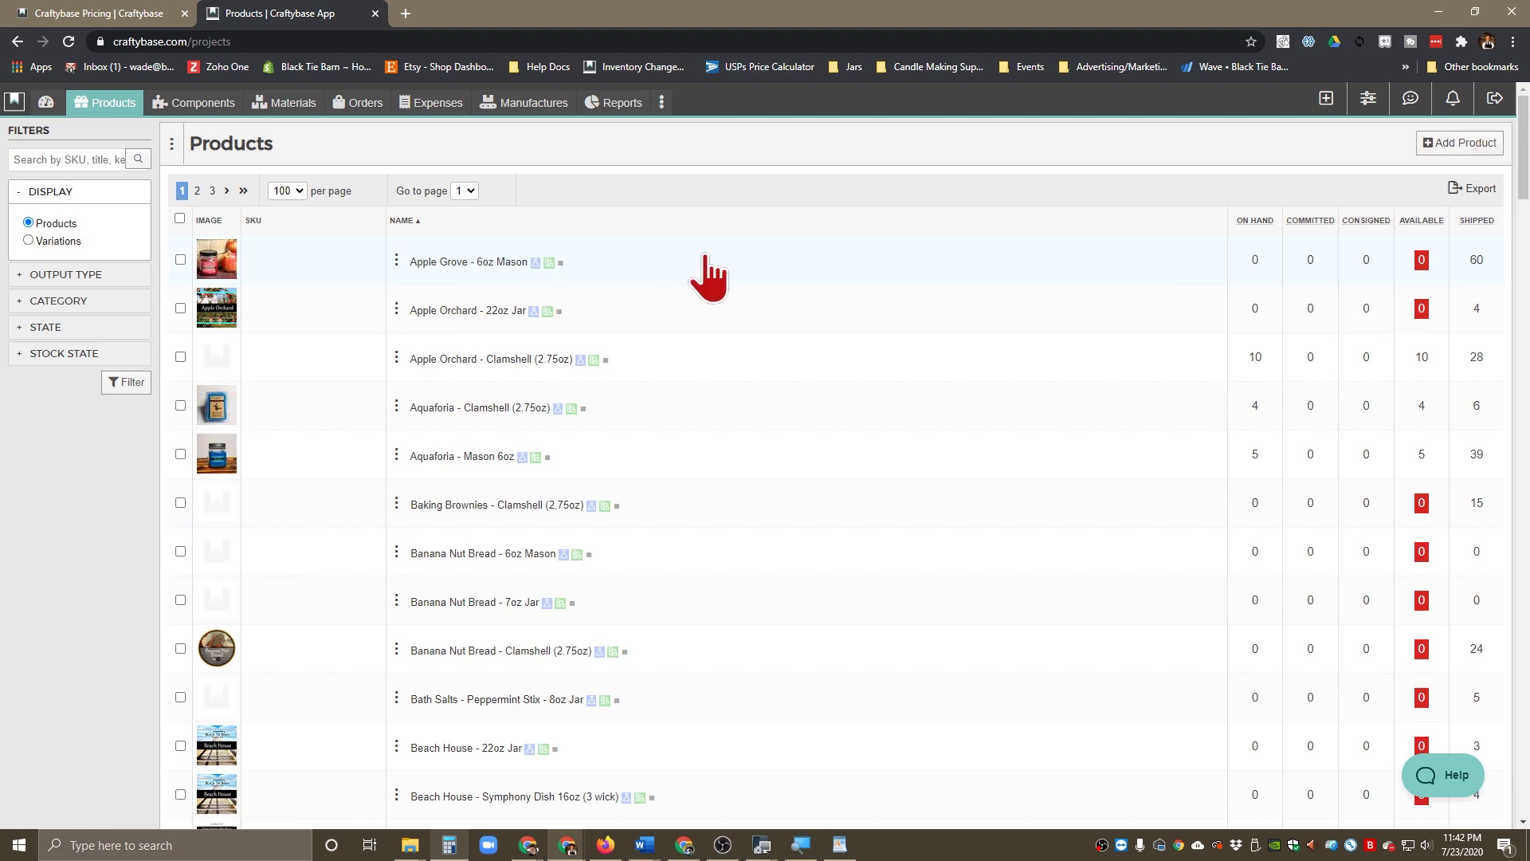
scroll(623, 586, down, 12)
mouse_move(623, 586)
click(479, 400)
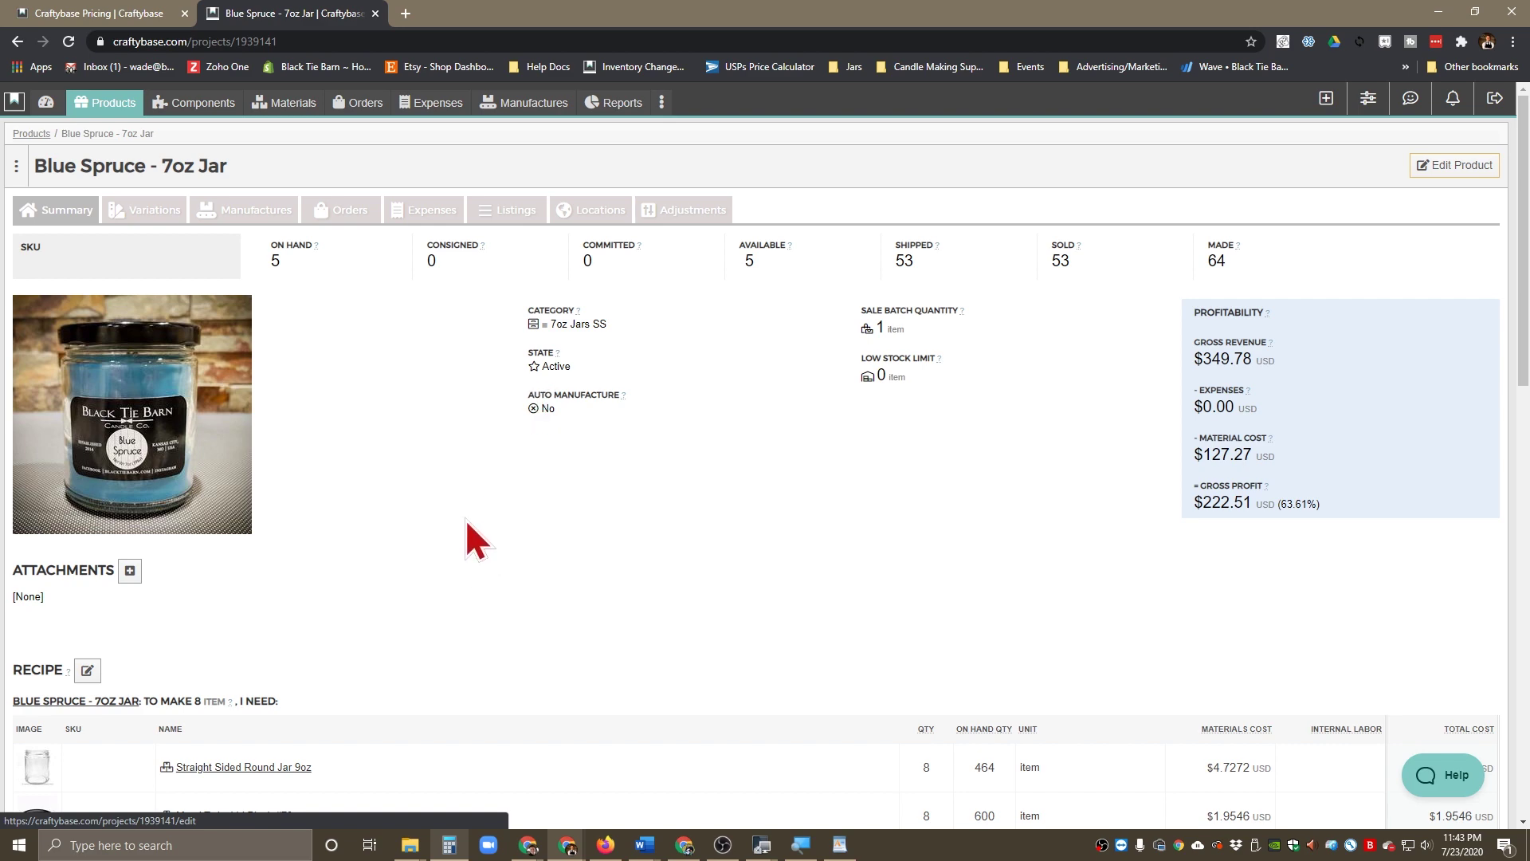
Look over the product's recipe and summary, and examine its committed quantity
scroll(460, 500, down, 3)
scroll(458, 503, up, 3)
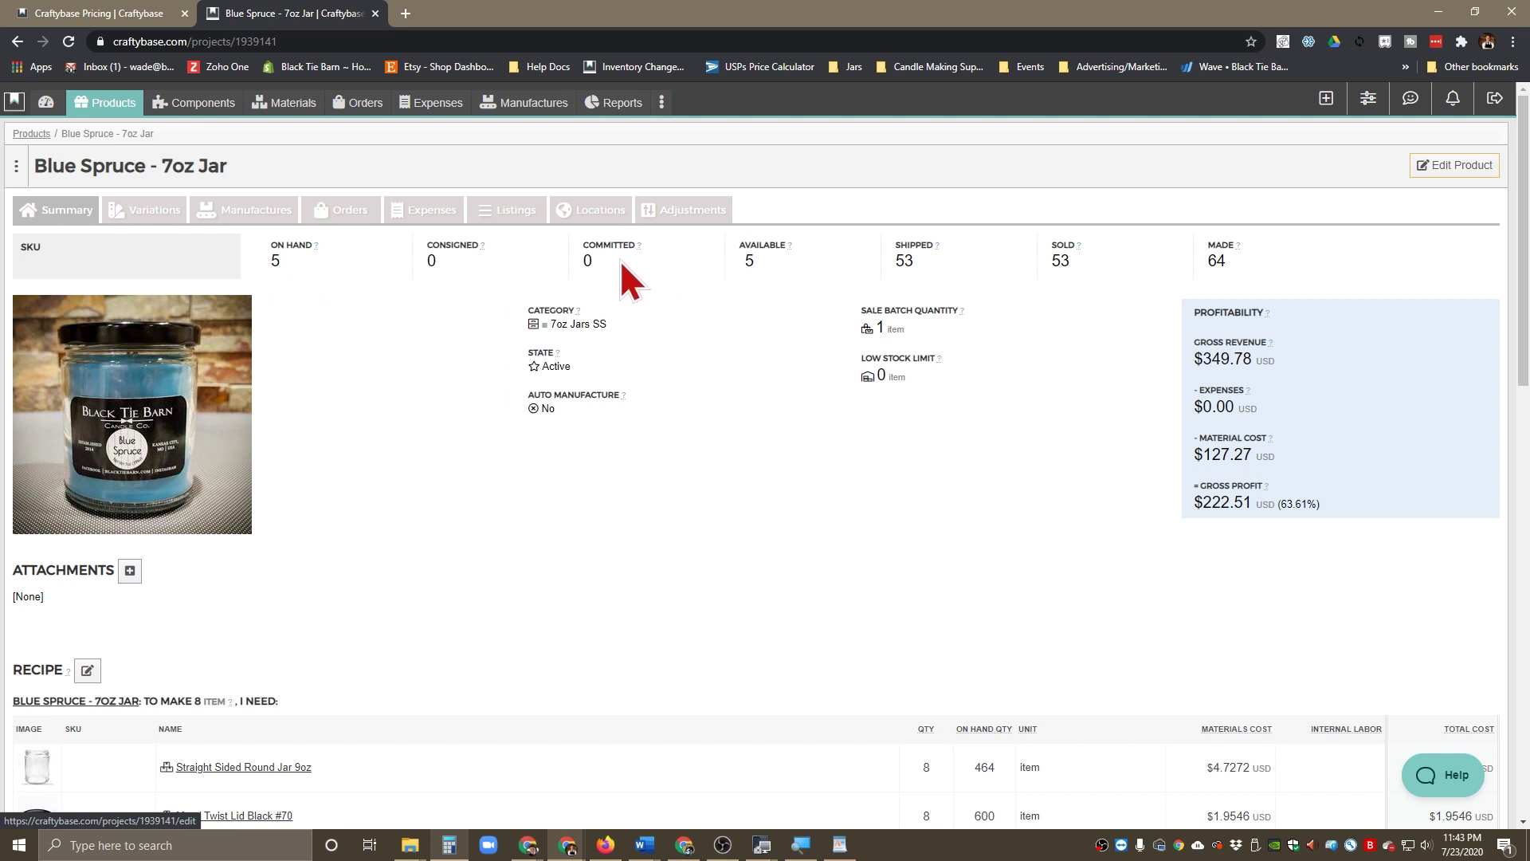
double_click(587, 261)
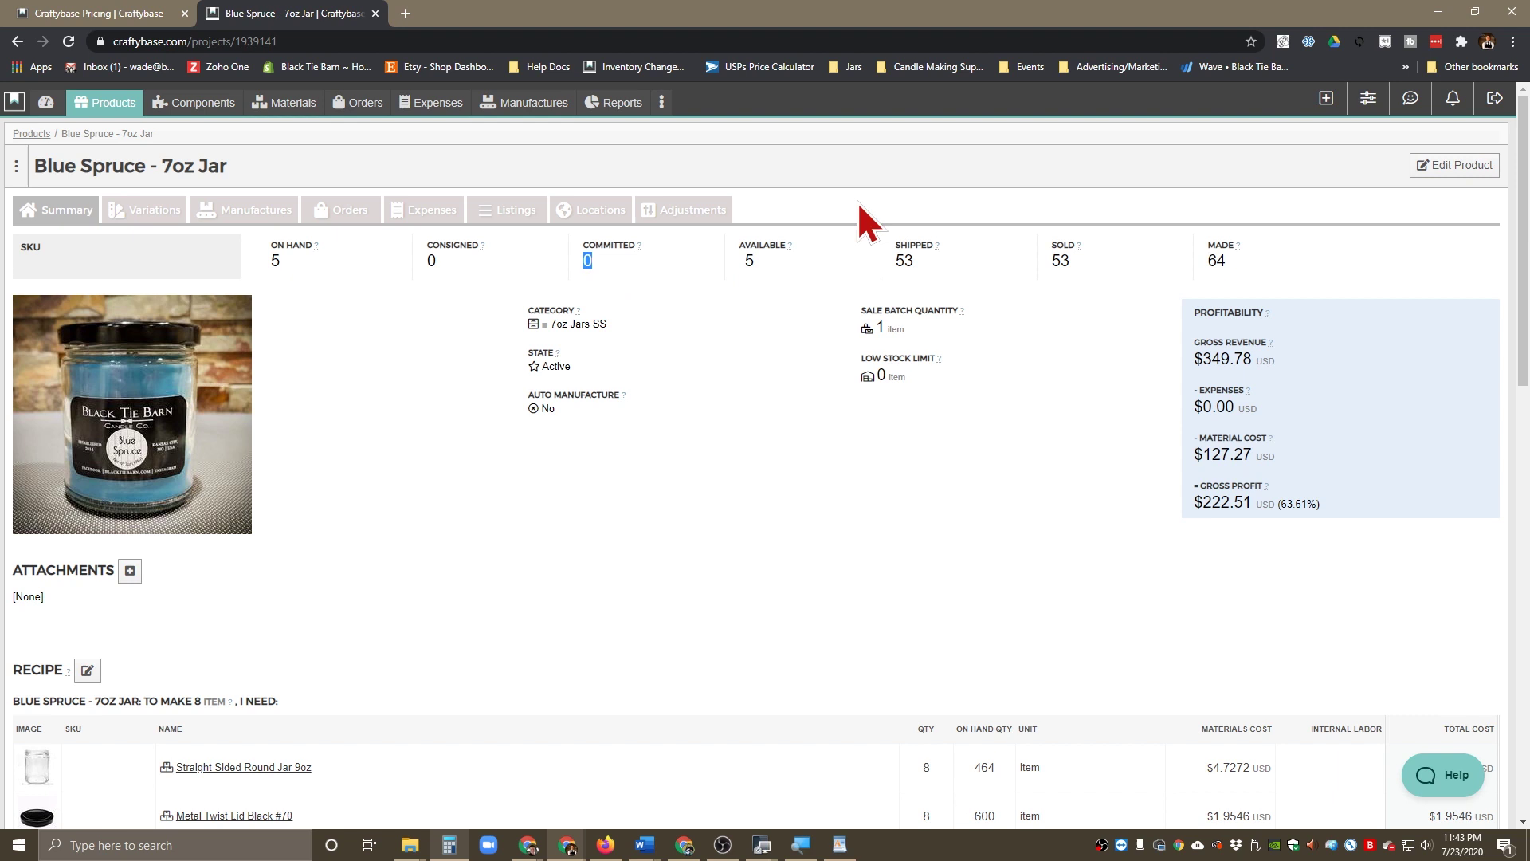
Examine the Blue Spruce - 7oz Jar product's sold count, gross revenue and category on its summary
click(932, 538)
drag(1050, 242, 1085, 253)
click(1056, 414)
scroll(637, 510, down, 2)
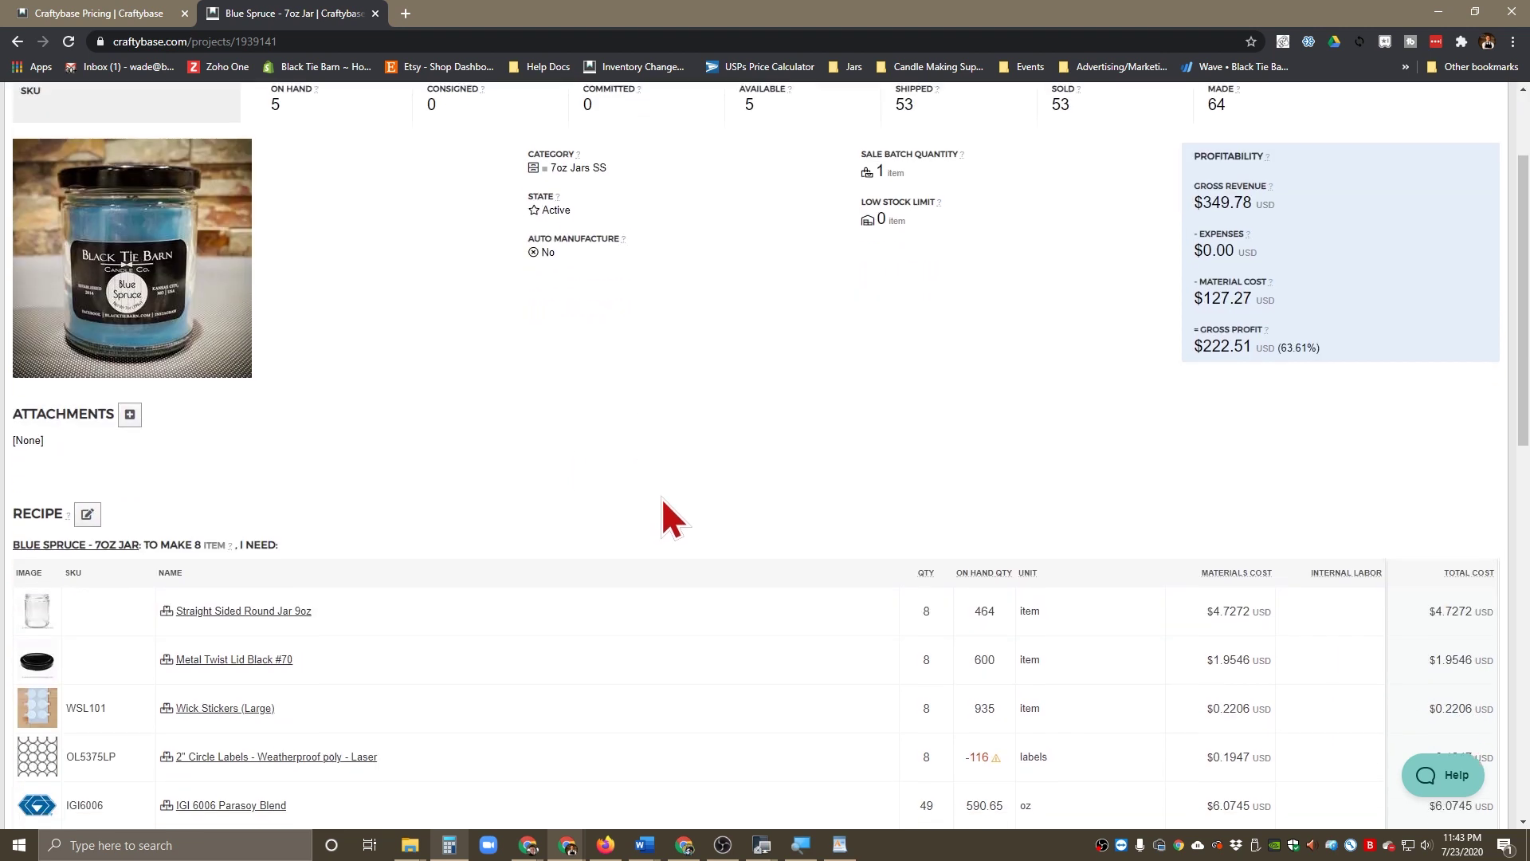
drag(1254, 199, 1174, 202)
click(1014, 433)
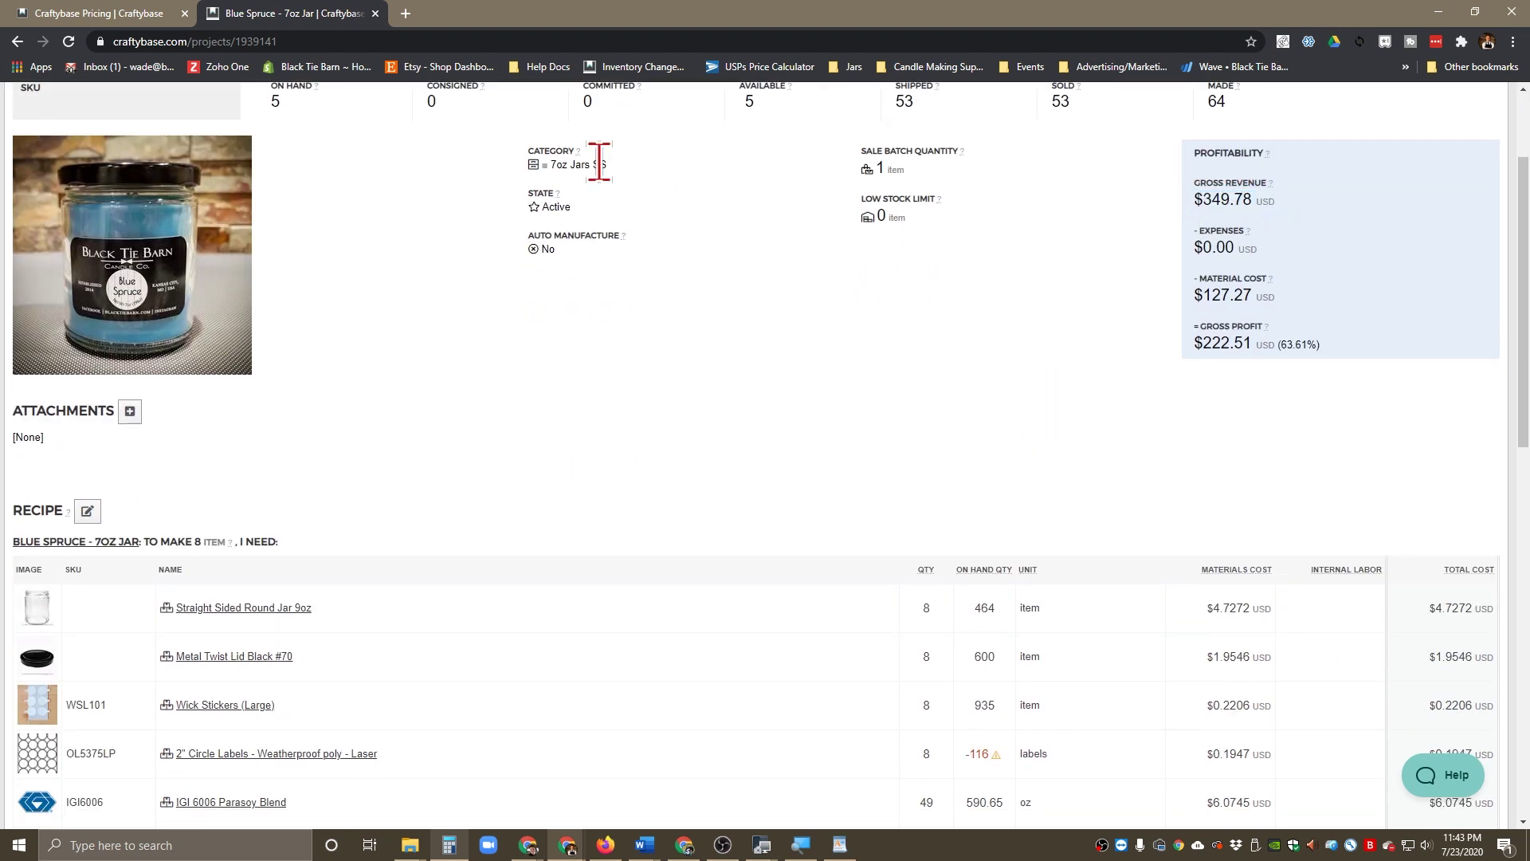
drag(582, 165, 533, 173)
click(662, 364)
scroll(1254, 234, down, 1)
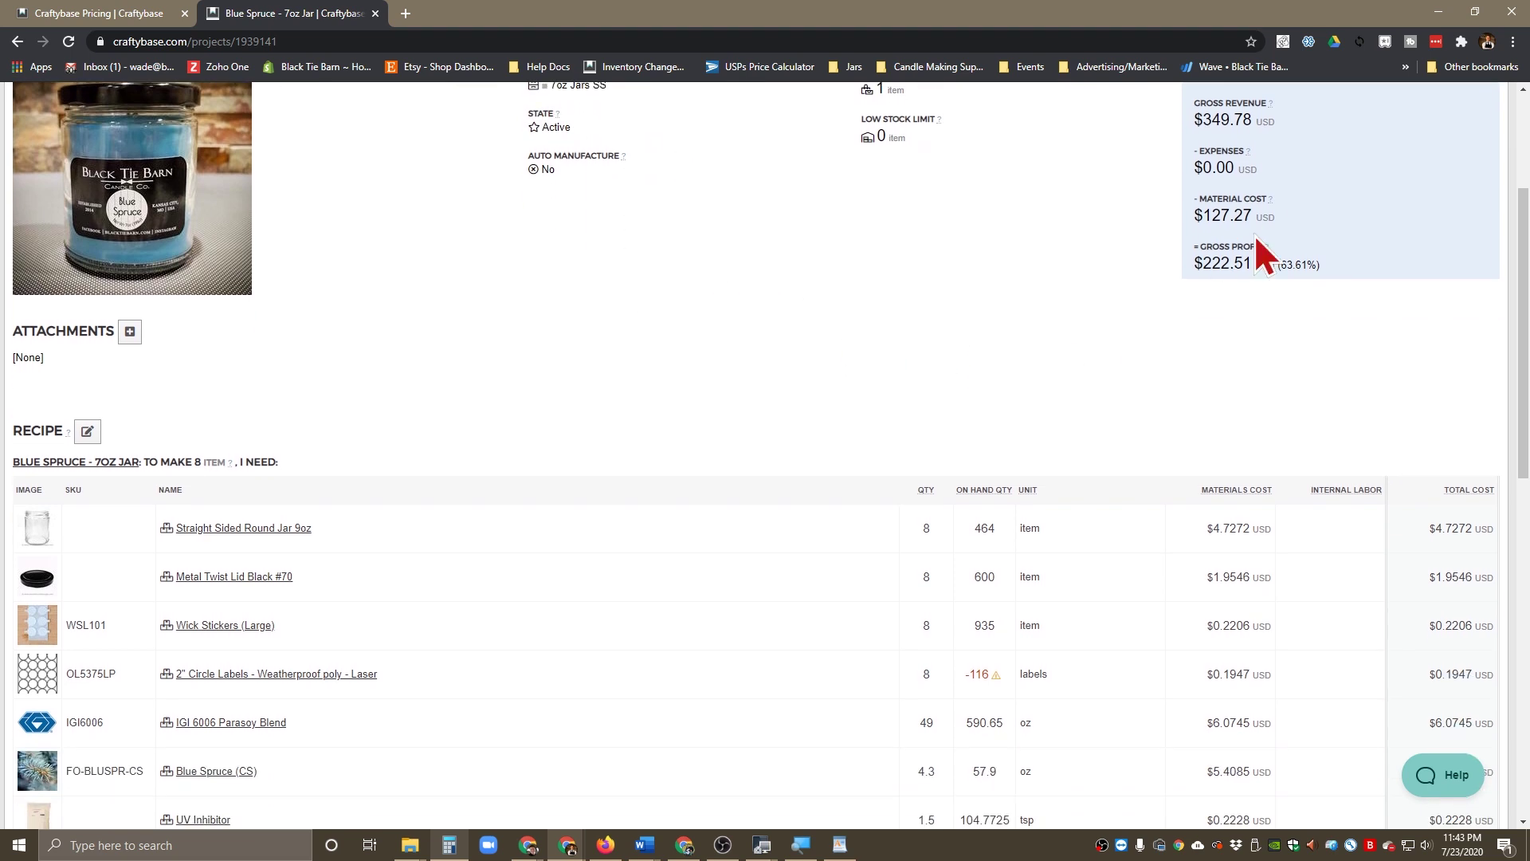
Examine the product's profitability figures, focusing on the gross profit percentage
scroll(1263, 207, up, 1)
click(1266, 414)
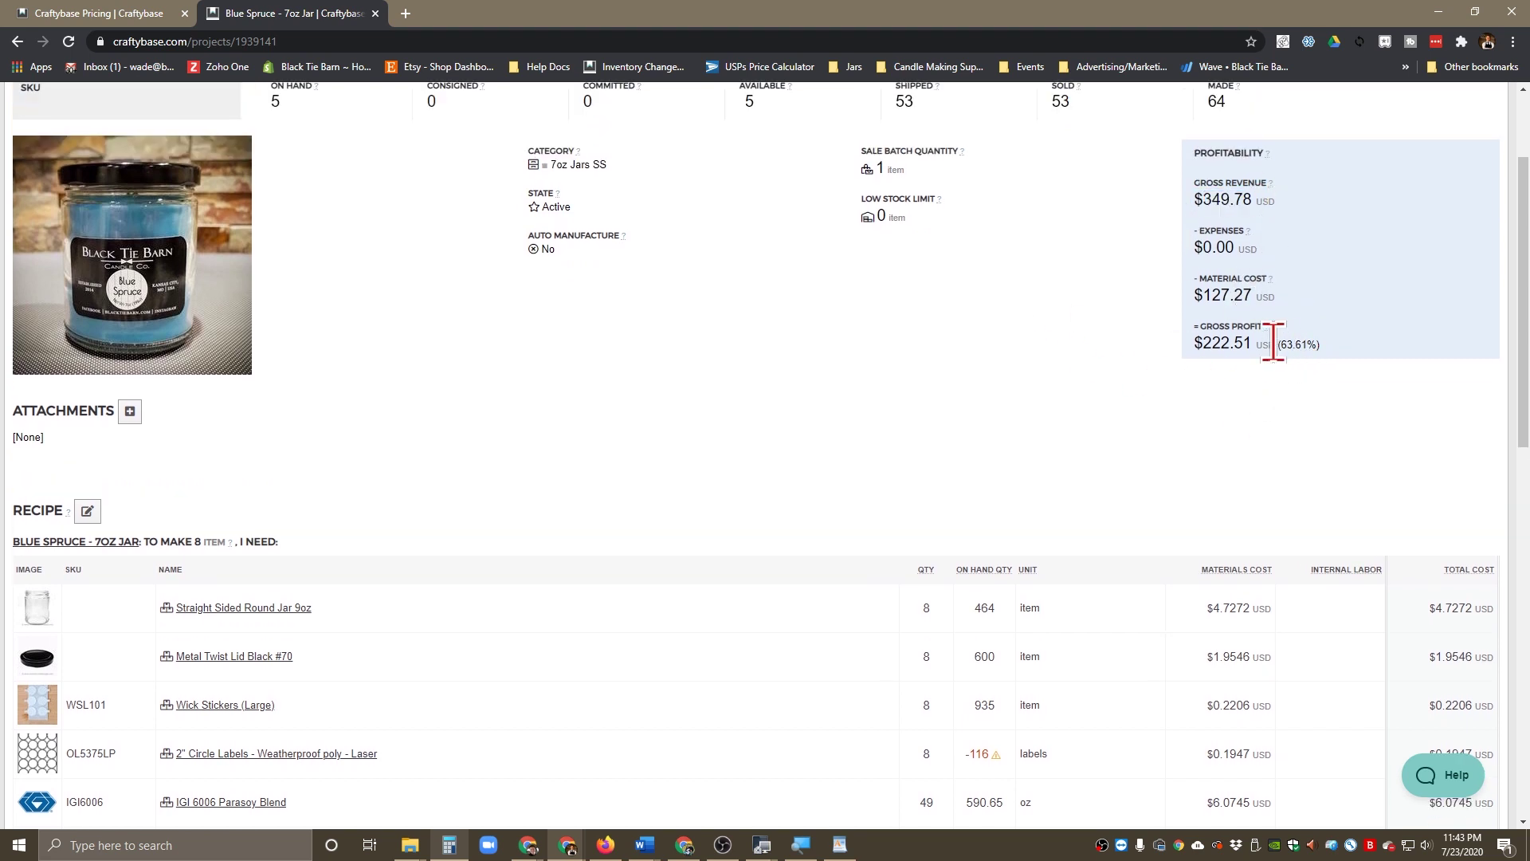
drag(1280, 345, 1313, 344)
click(1293, 441)
scroll(585, 312, up, 2)
scroll(576, 275, down, 3)
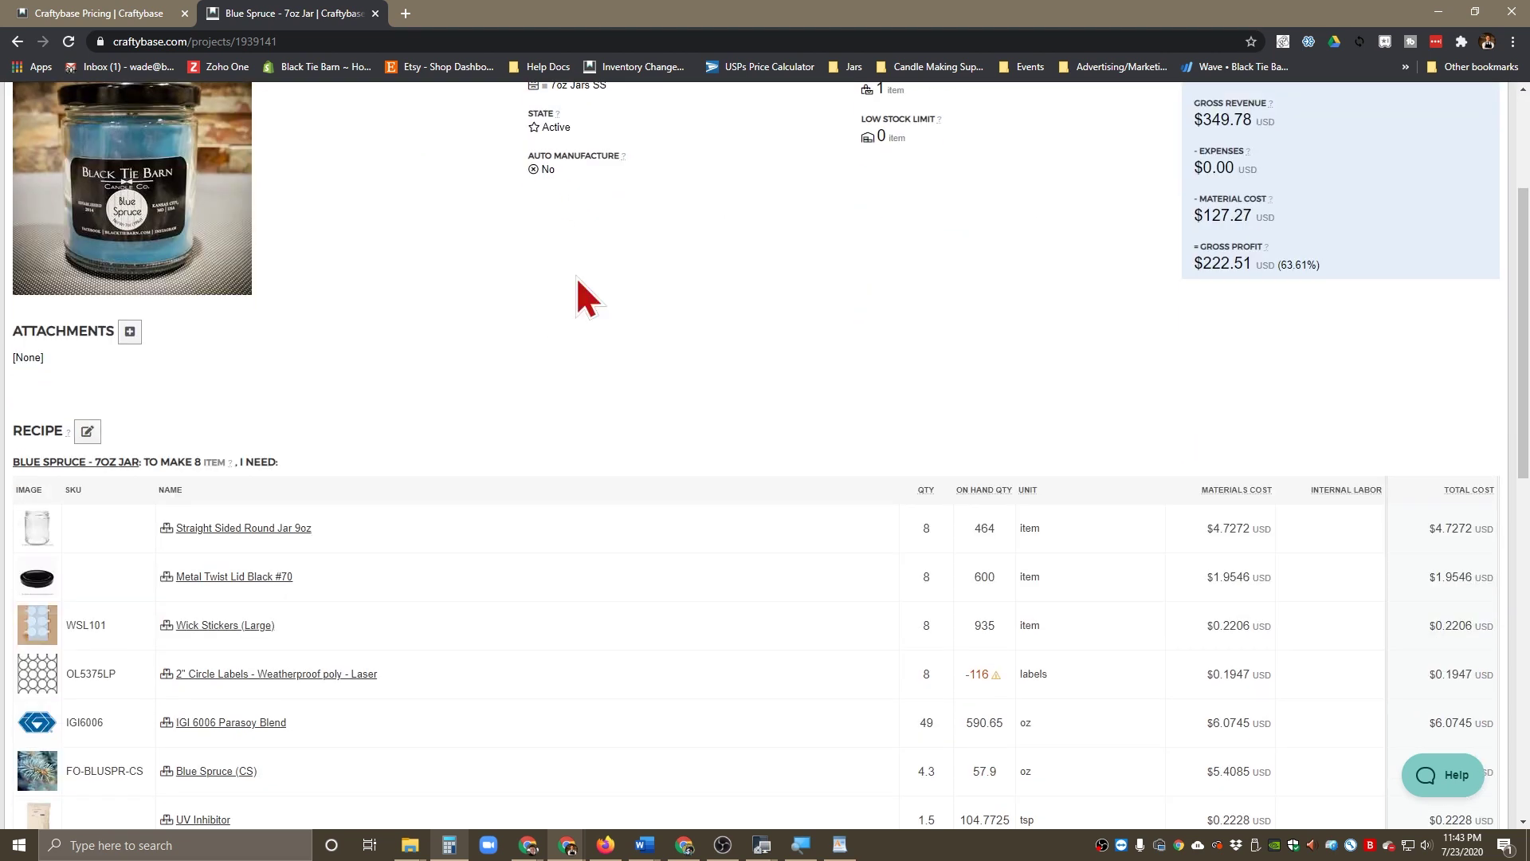
Examine the product's recipe, including its batch size, material quantities, internal labor and cost columns
scroll(534, 317, down, 4)
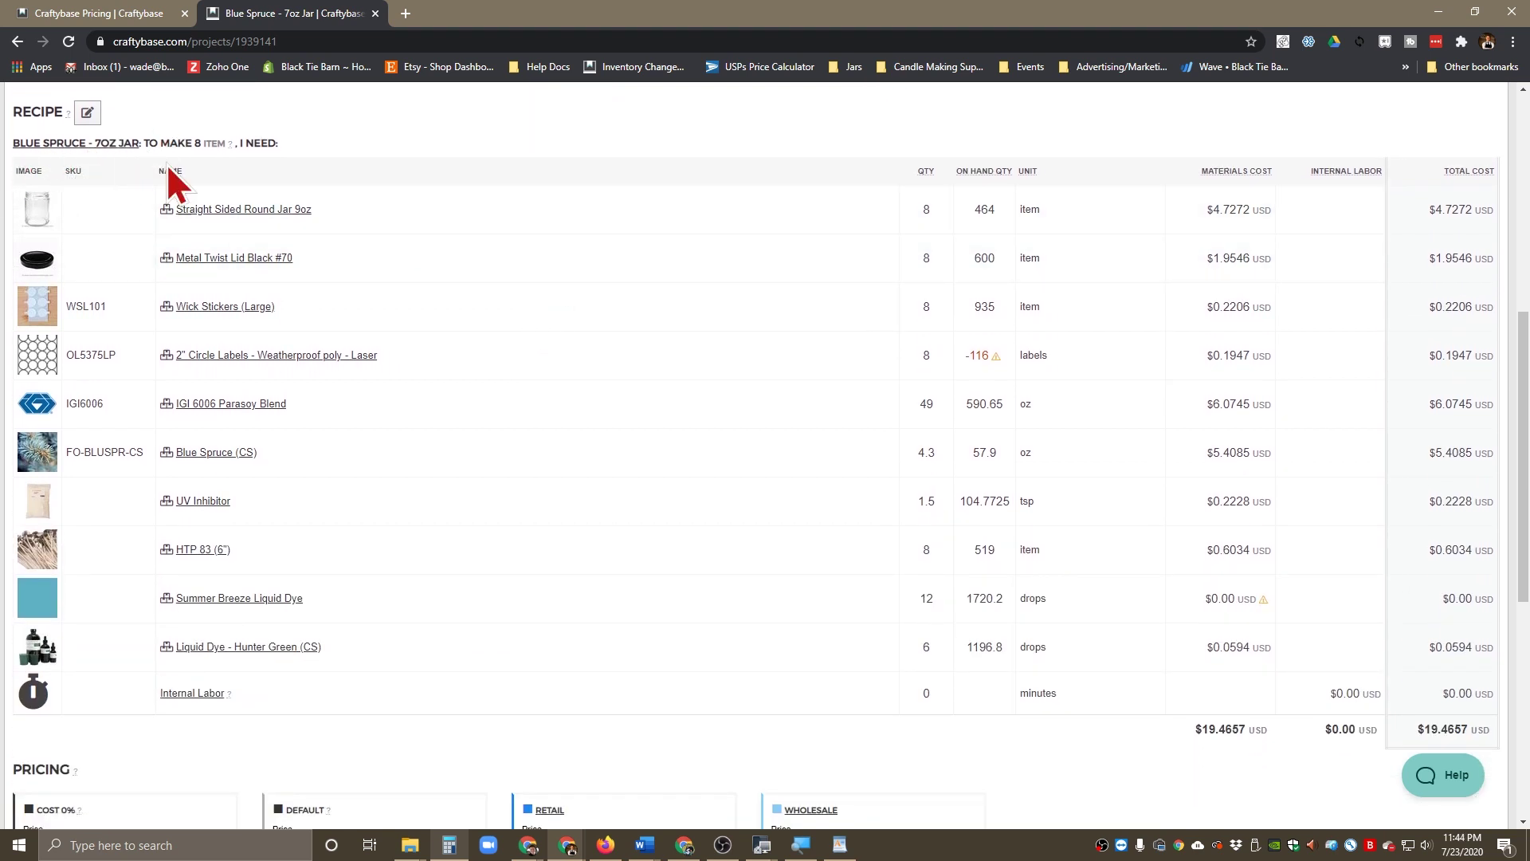
drag(177, 143, 220, 143)
click(218, 145)
scroll(361, 131, up, 4)
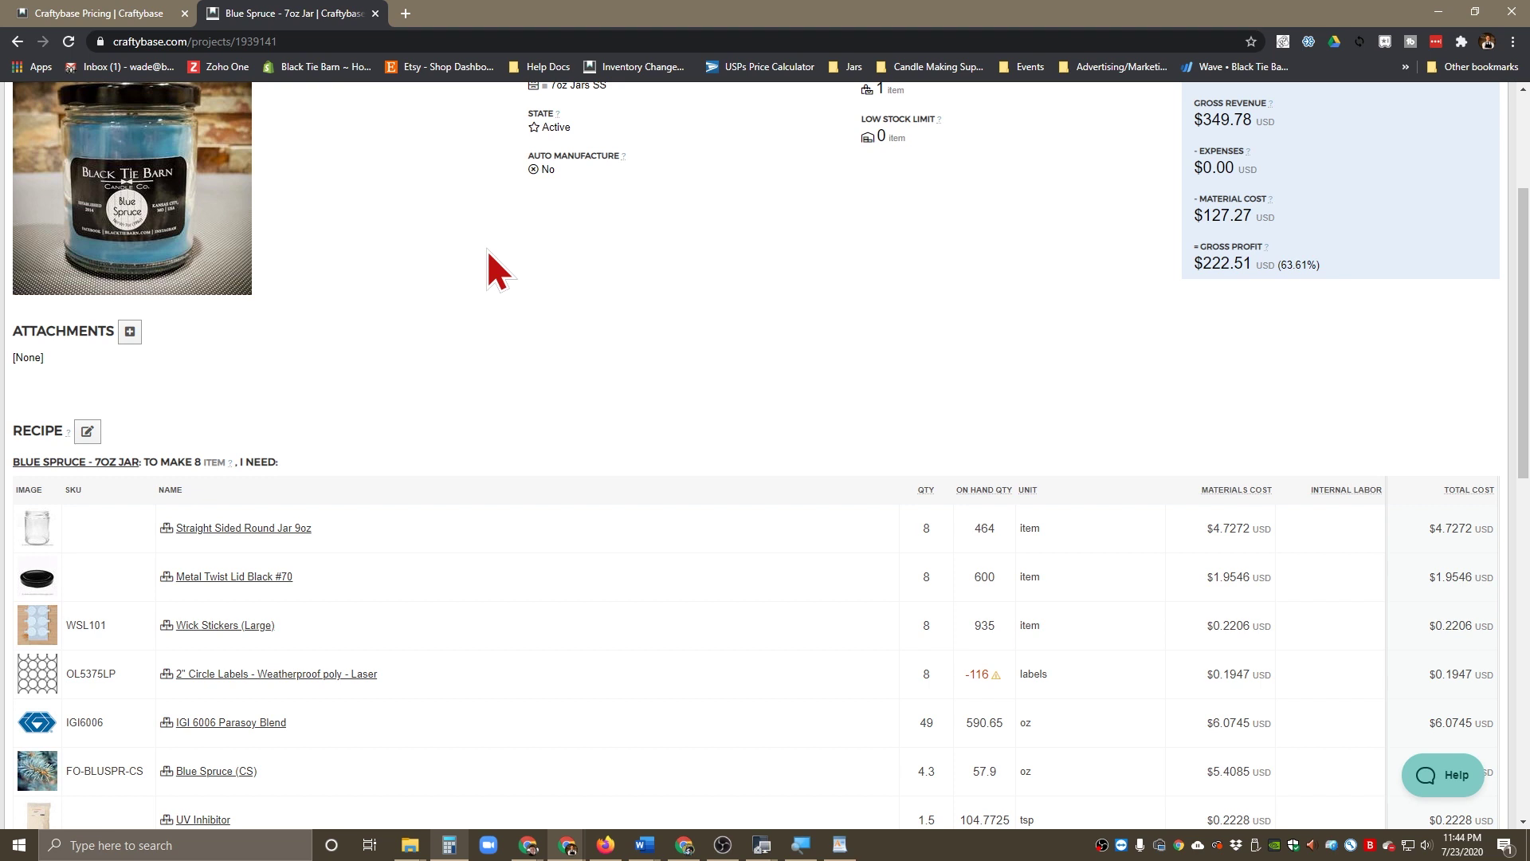
scroll(204, 352, down, 1)
scroll(420, 386, down, 1)
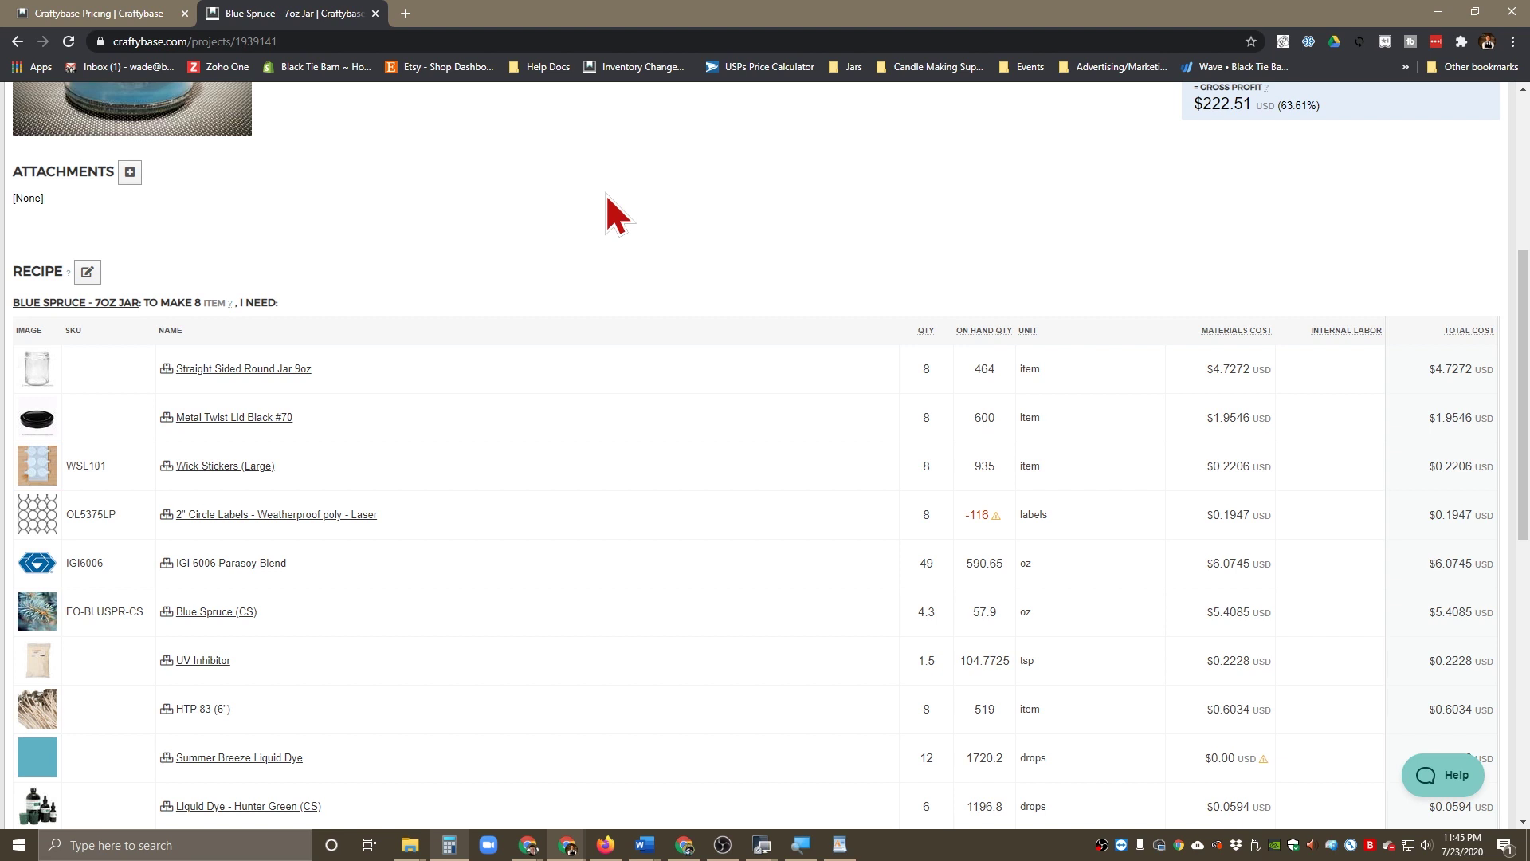
scroll(649, 194, down, 1)
scroll(323, 194, down, 1)
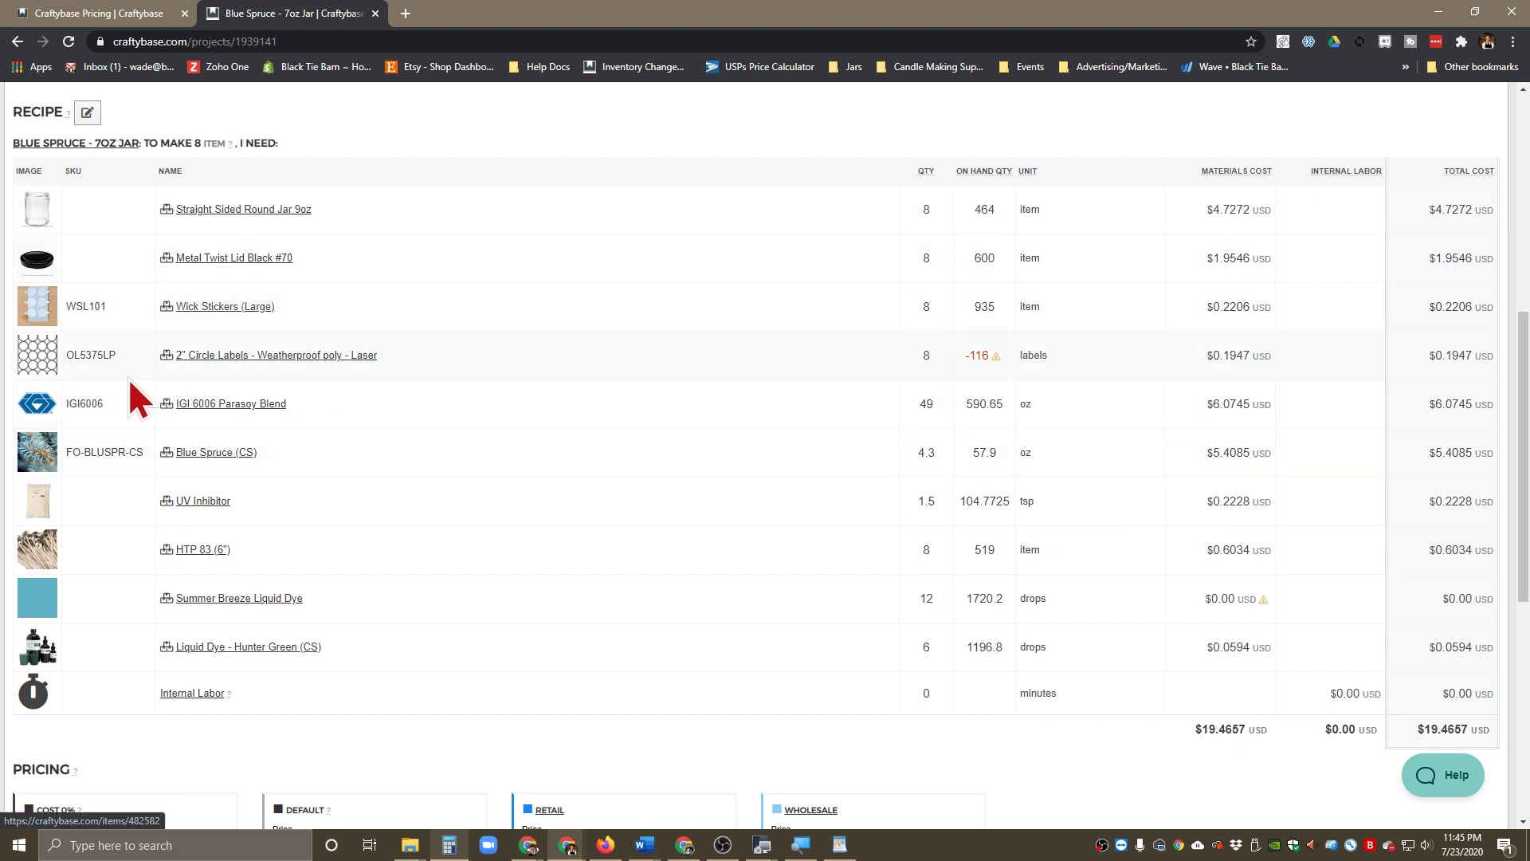
scroll(301, 427, down, 1)
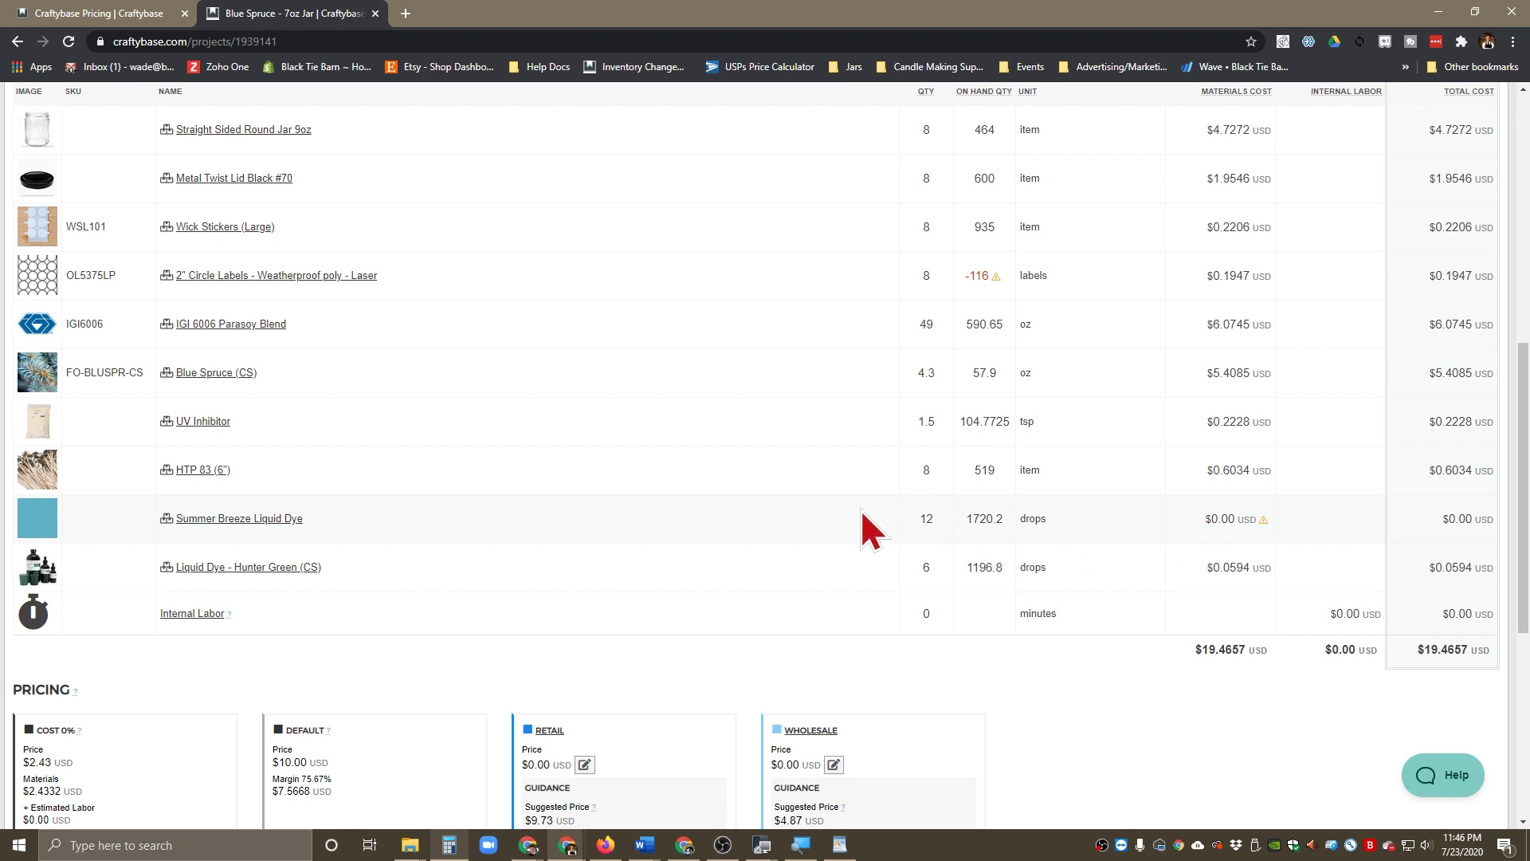
scroll(388, 486, down, 1)
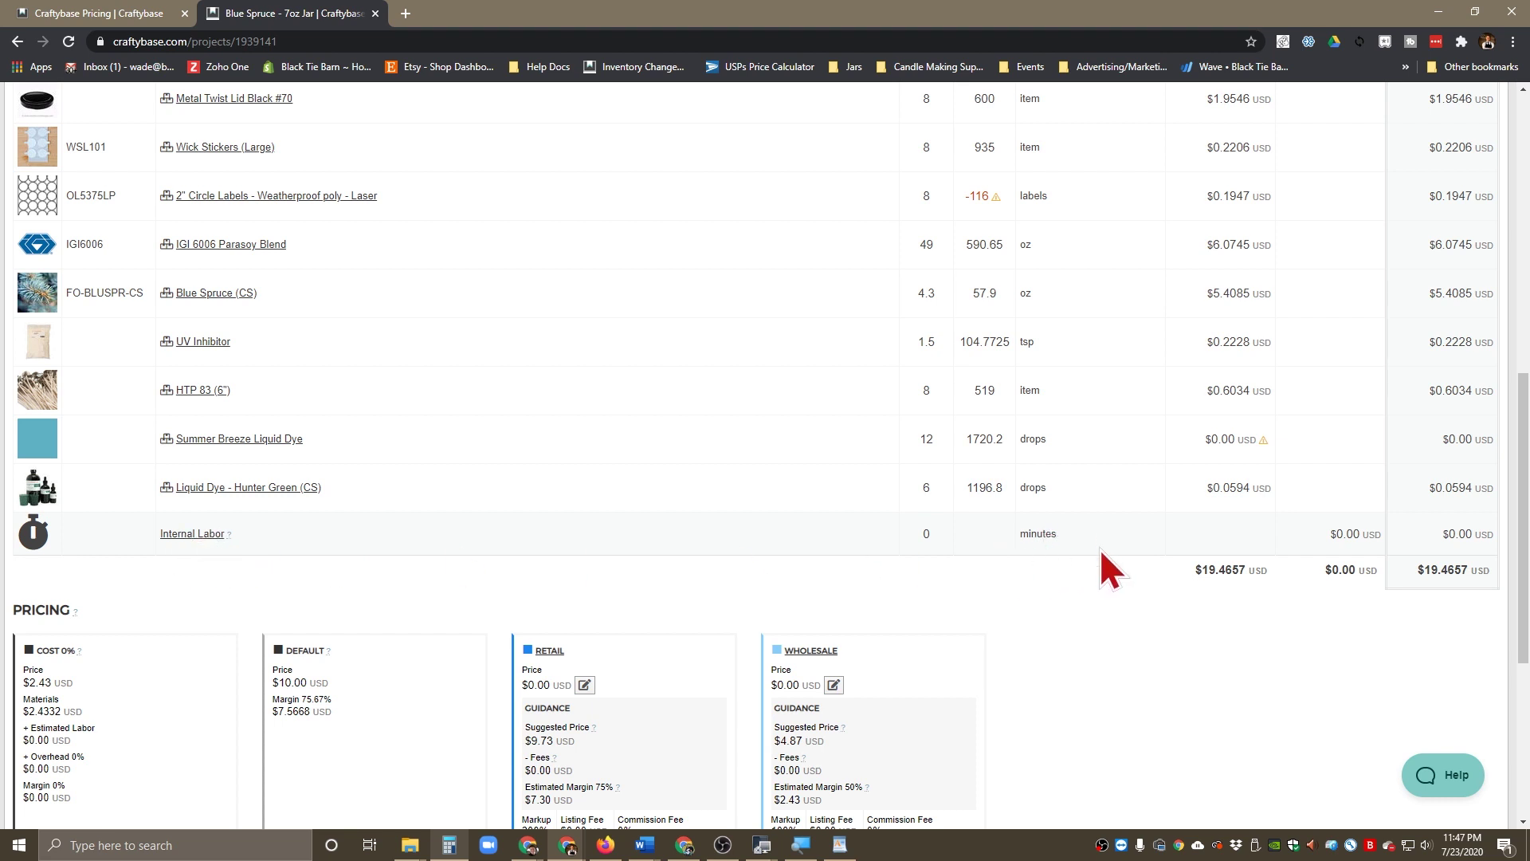
scroll(1144, 633, up, 2)
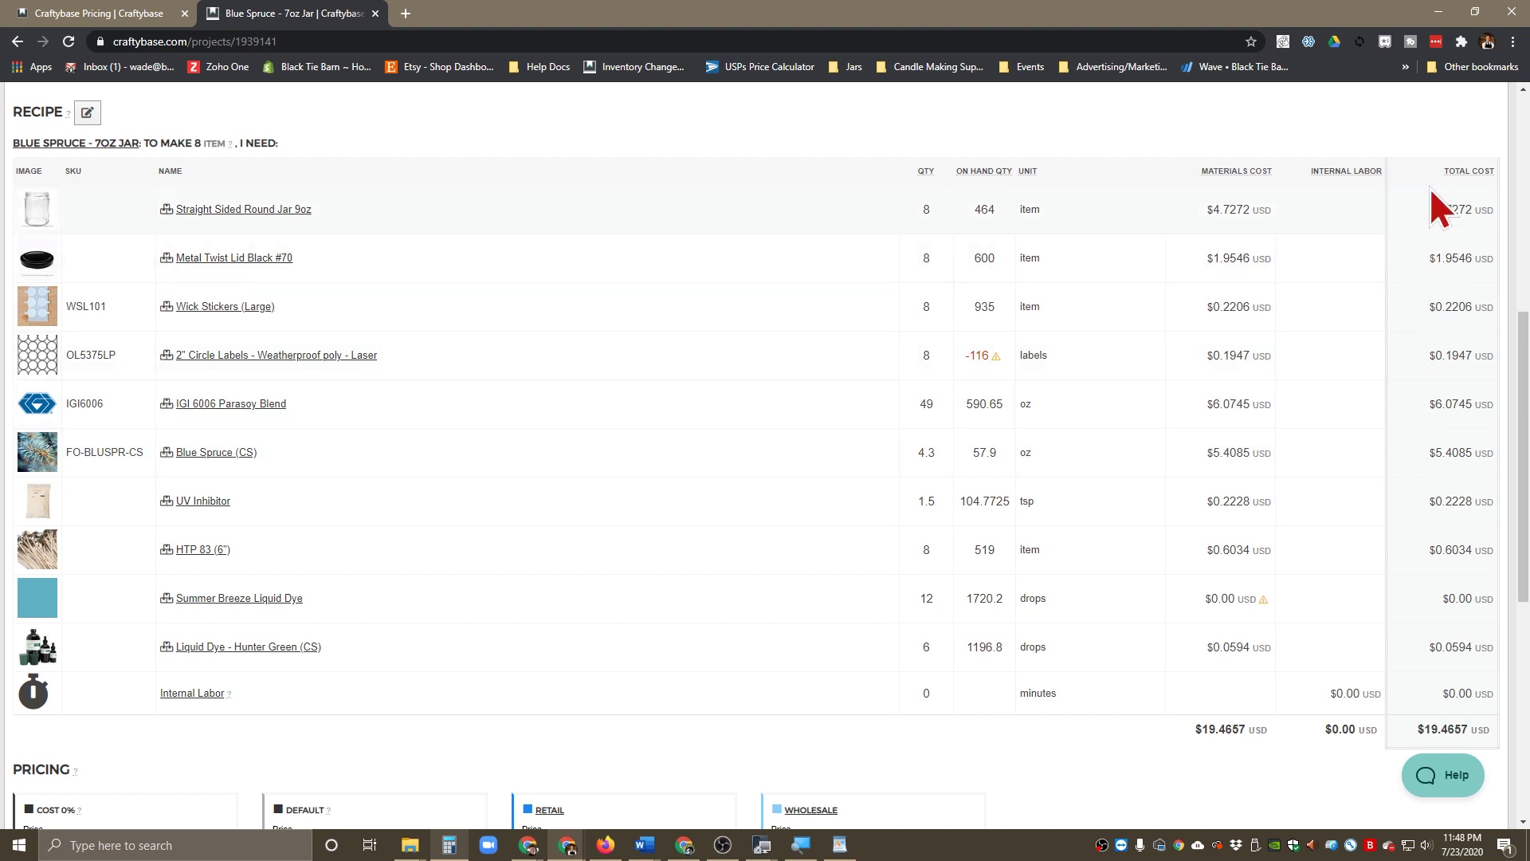
scroll(1434, 510, down, 2)
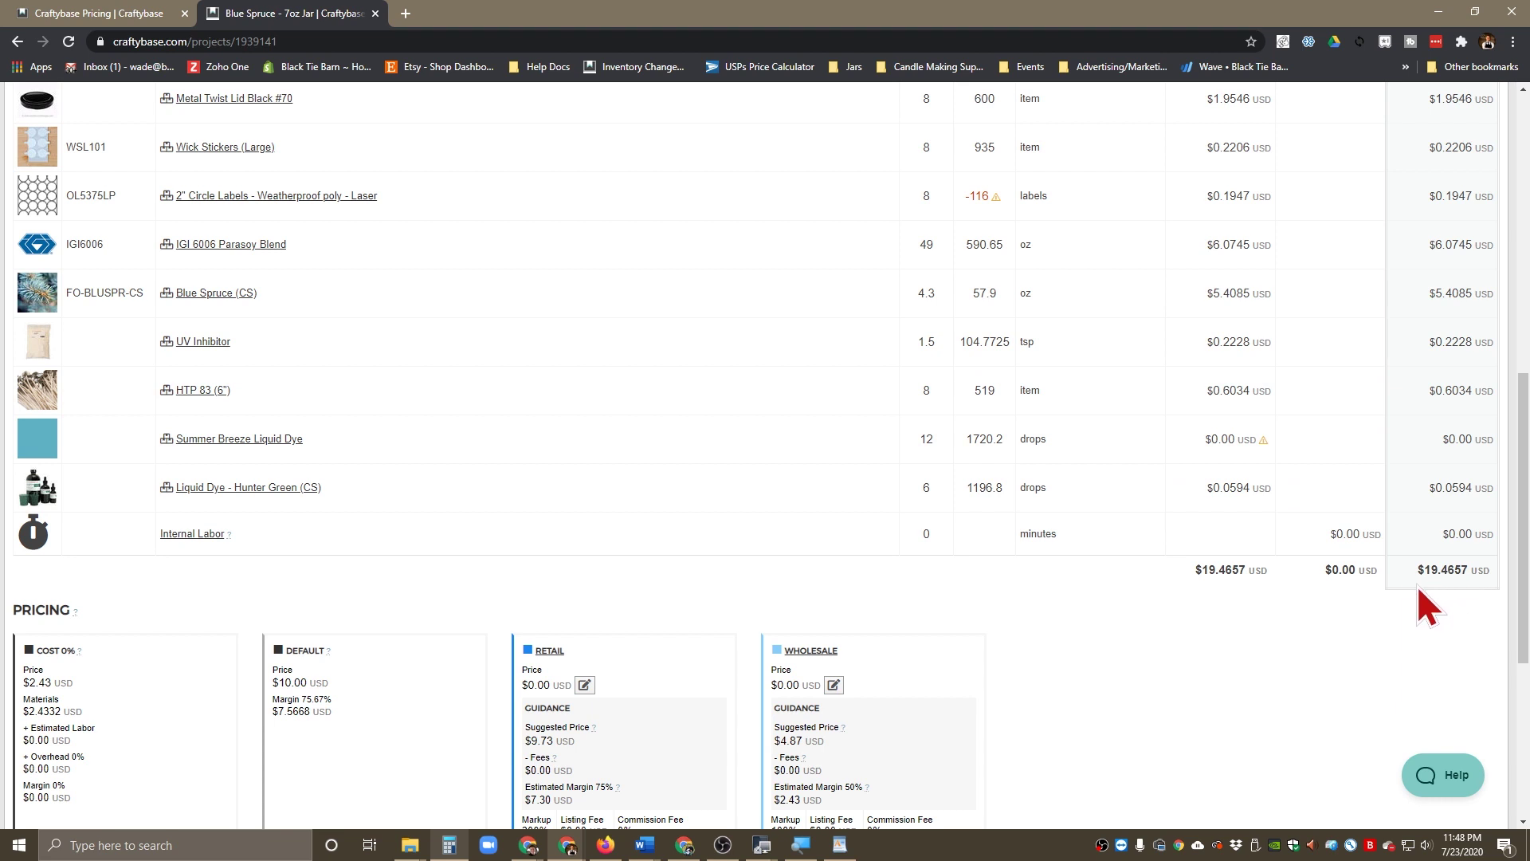
Examine the product's pricing cards, comparing the unit cost with the default, retail, wholesale and F&F price guidance
scroll(1151, 557, down, 3)
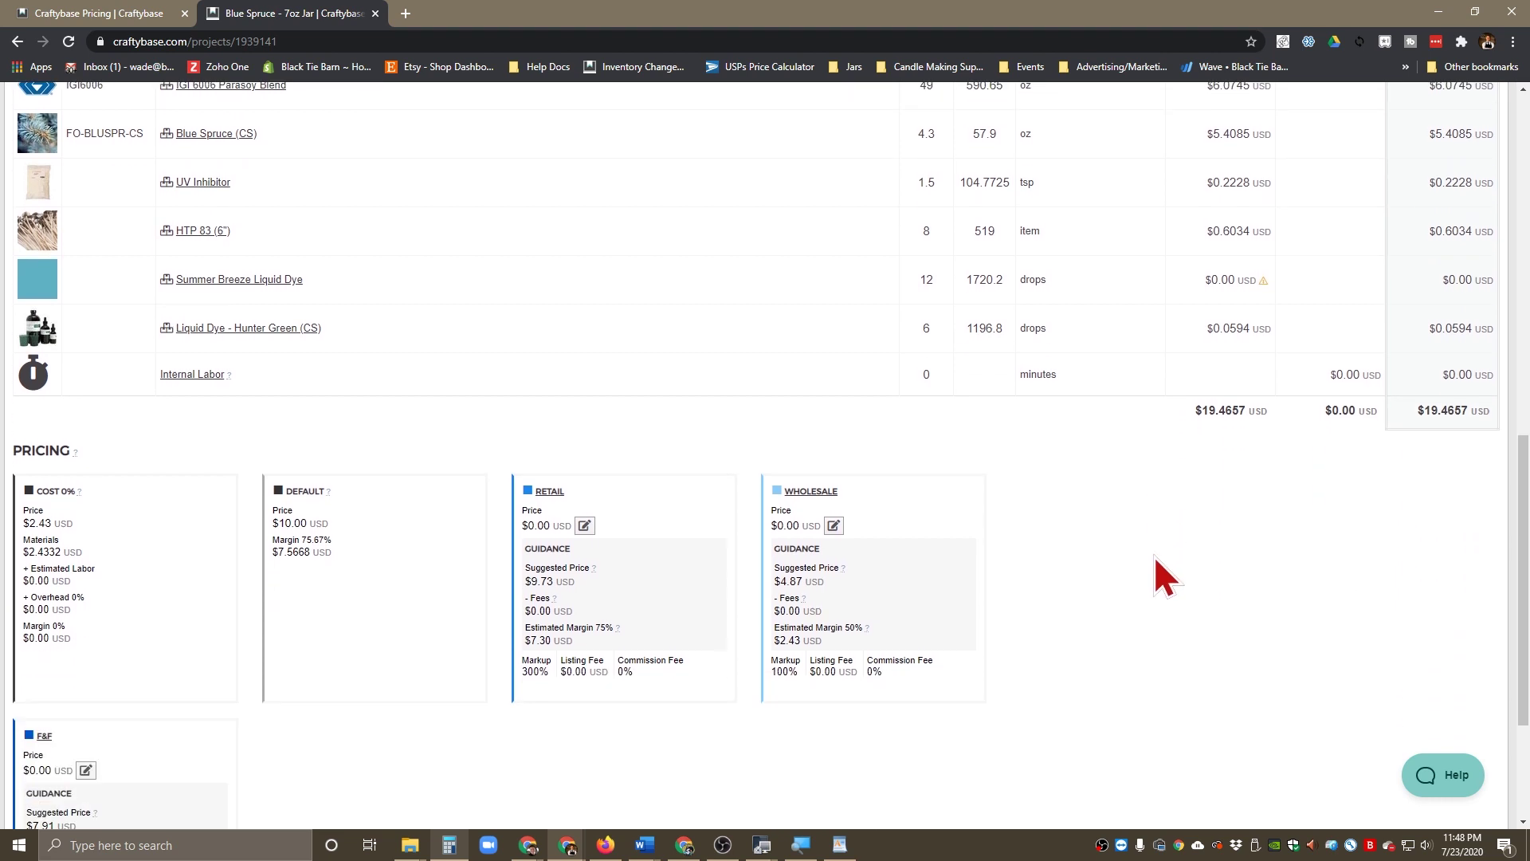
scroll(159, 394, down, 1)
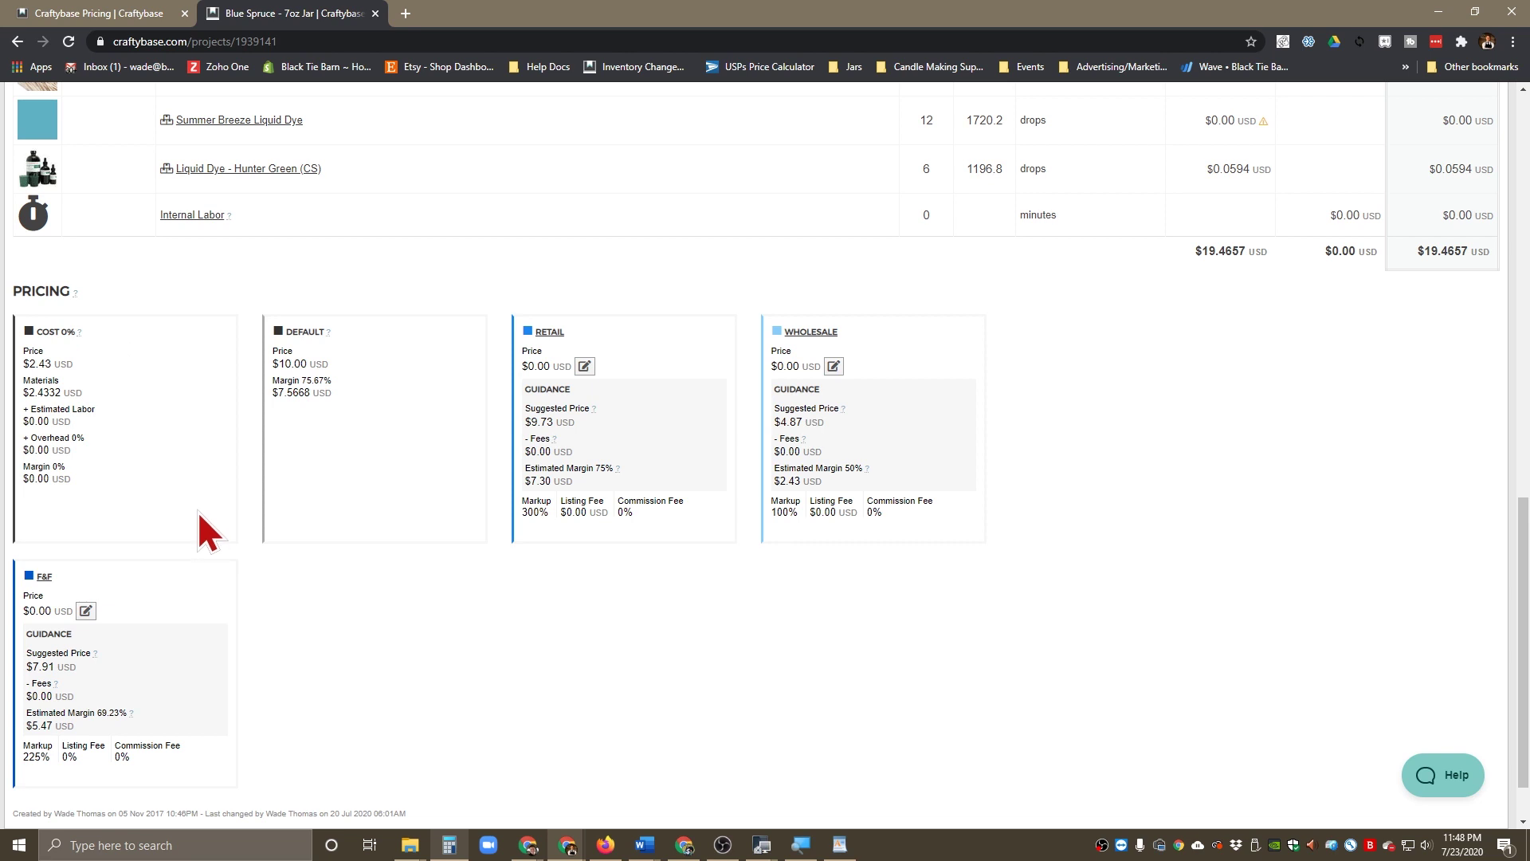
scroll(558, 514, up, 2)
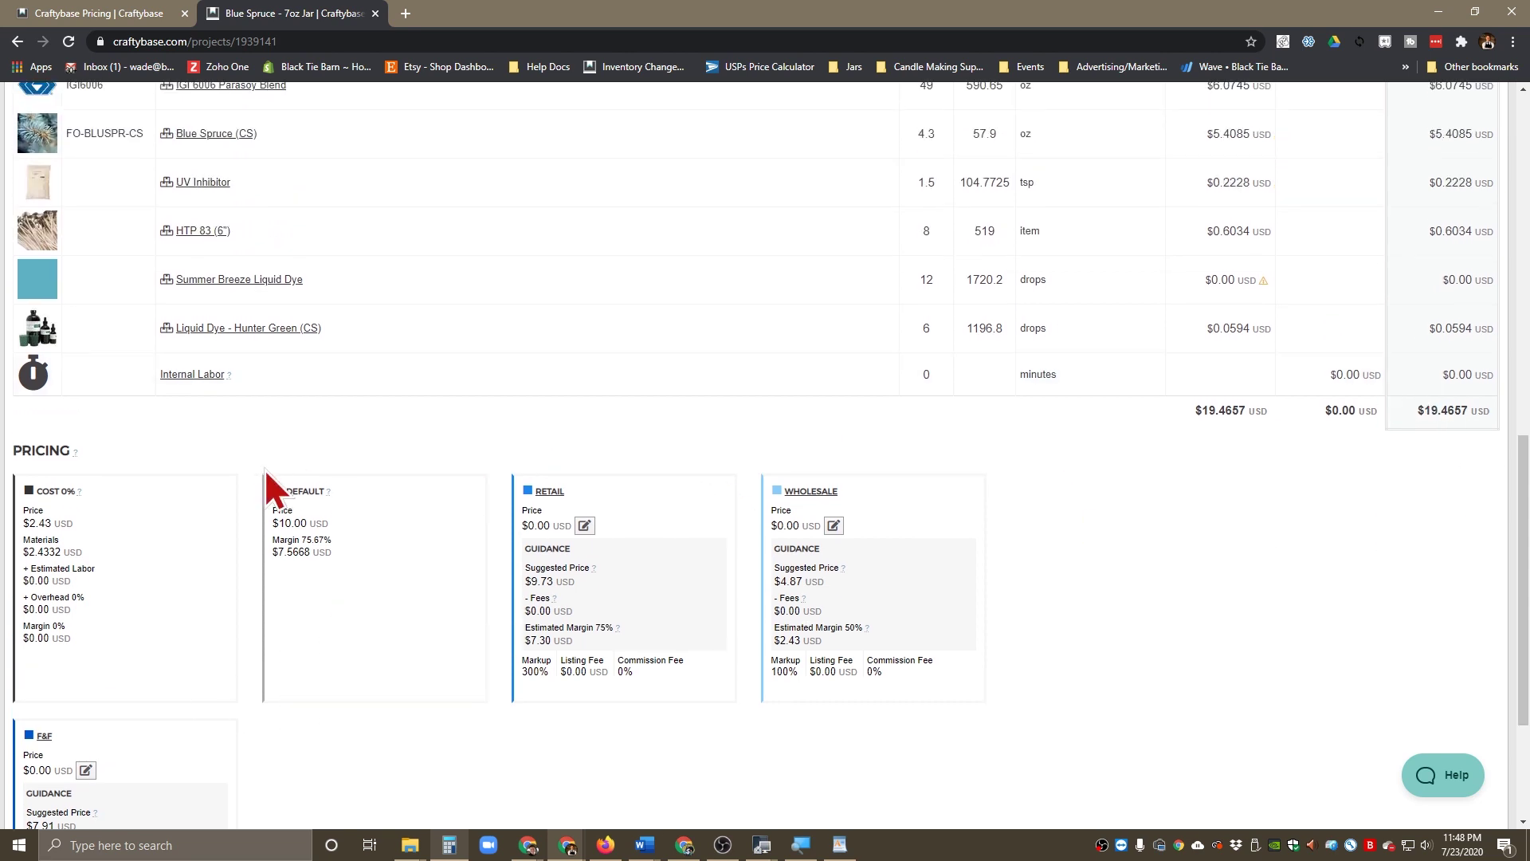
scroll(299, 468, down, 1)
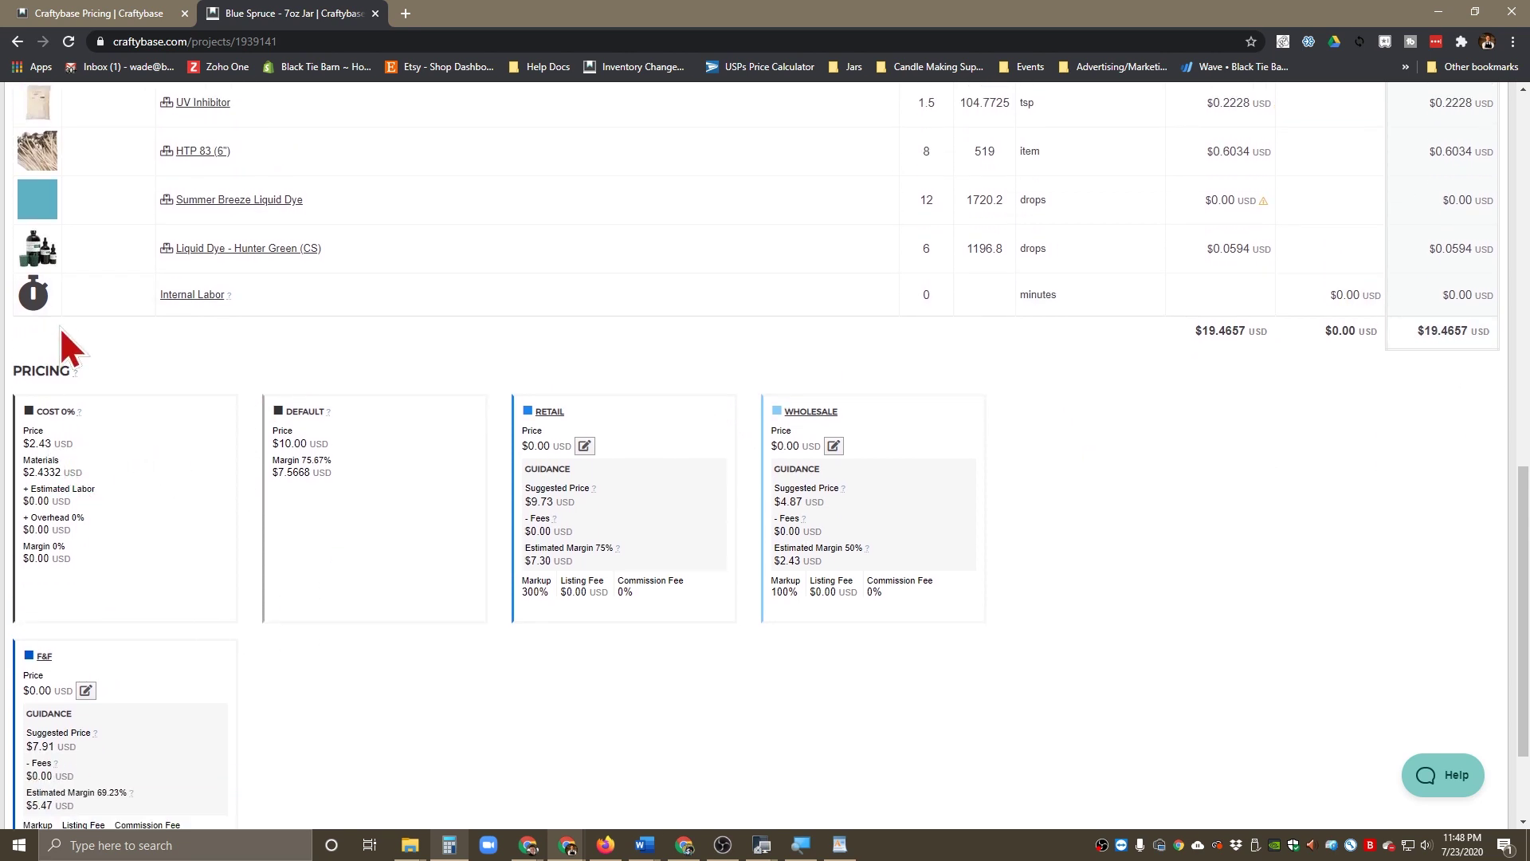
drag(51, 443, 24, 443)
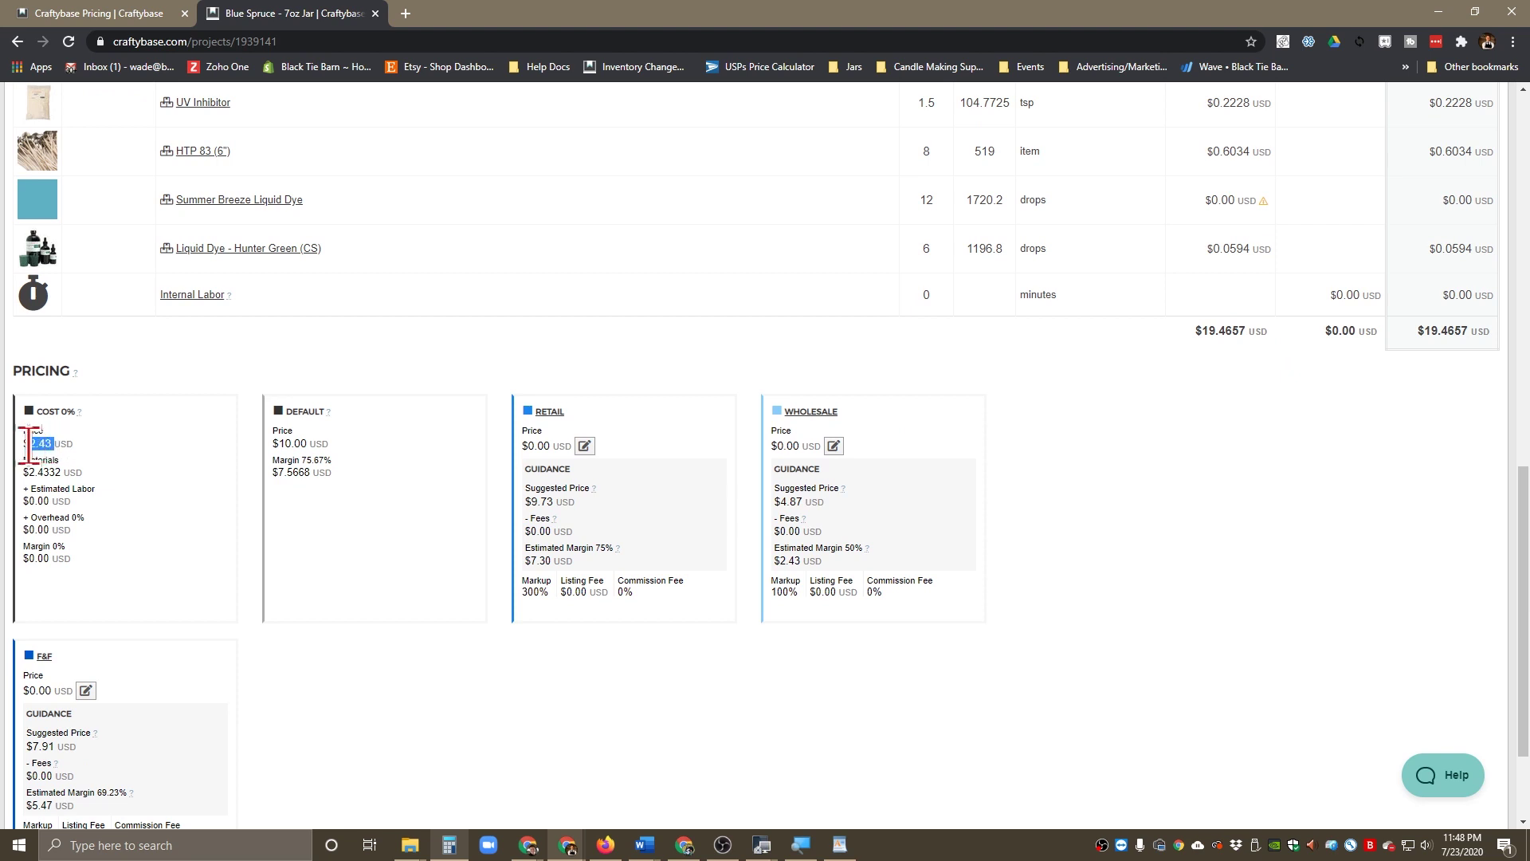
click(211, 626)
drag(525, 502, 569, 502)
click(627, 706)
drag(111, 558, 36, 445)
click(274, 653)
scroll(264, 639, down, 2)
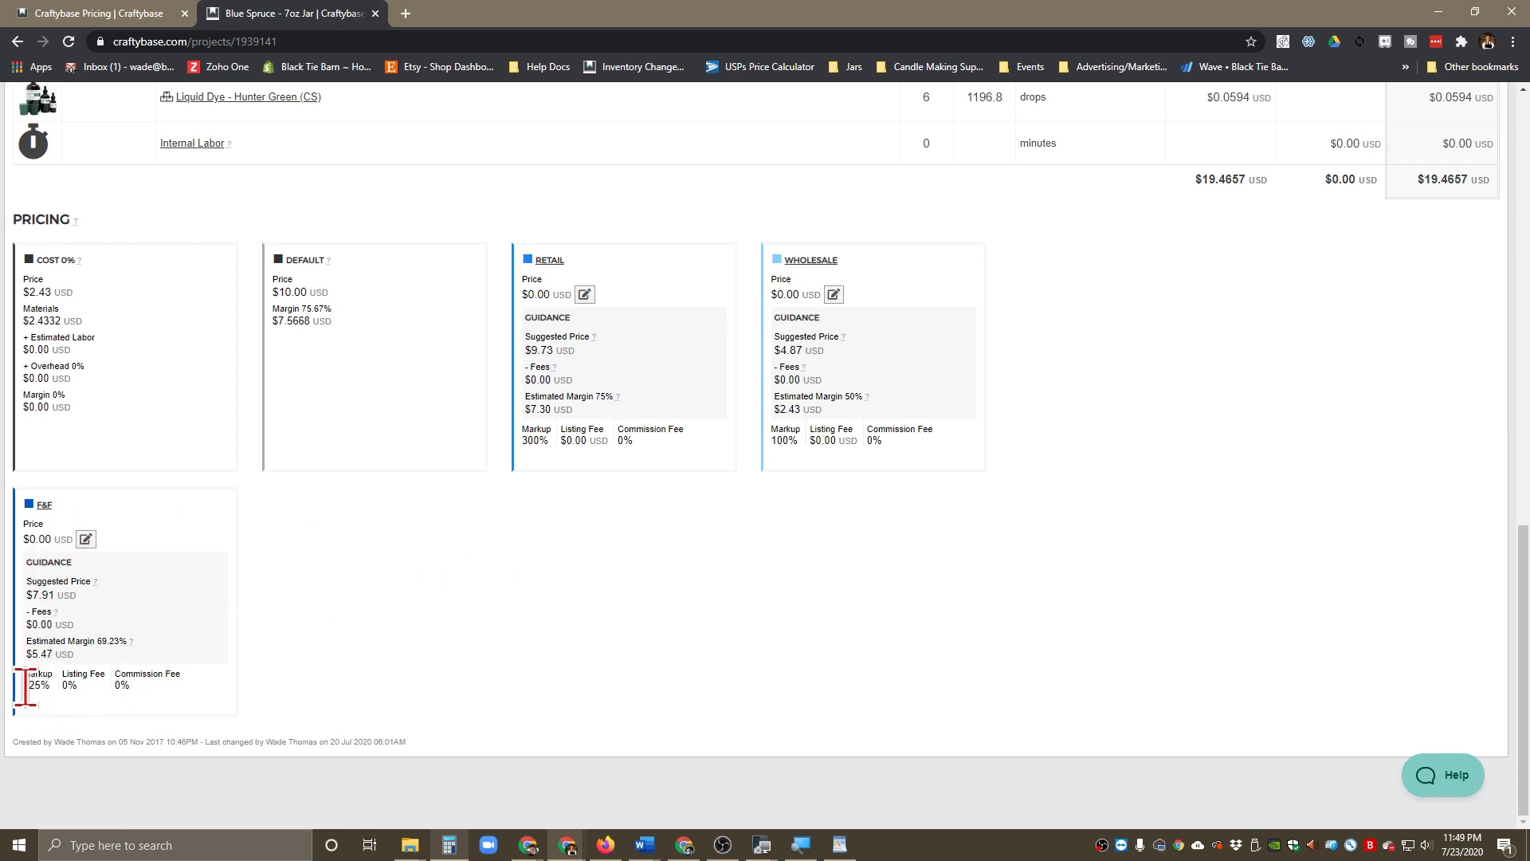
scroll(499, 655, up, 2)
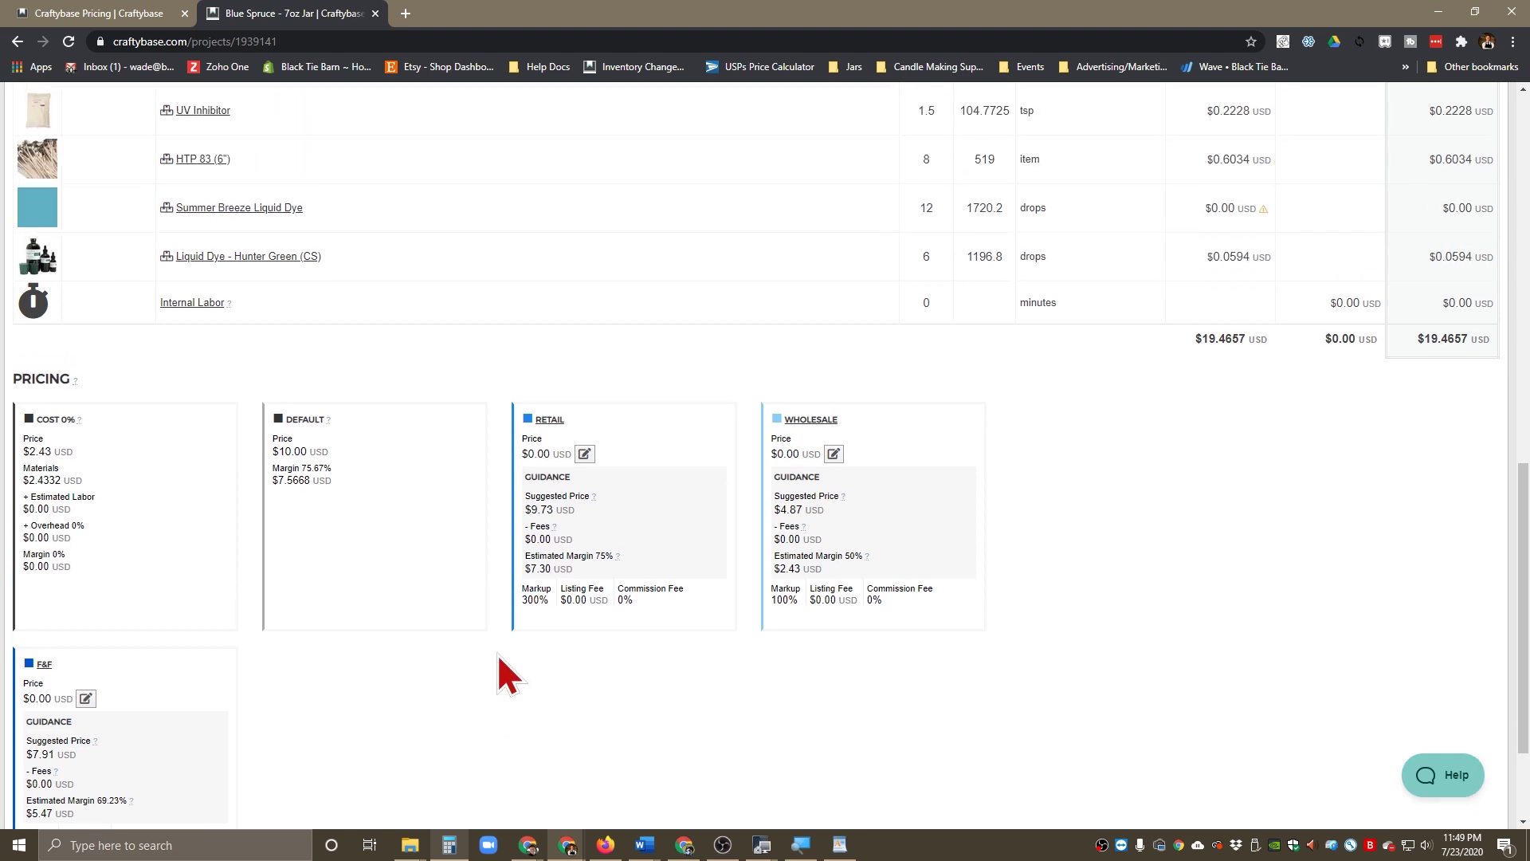
Open the product's manufacture history and start a new manufacture for it
scroll(914, 646, up, 10)
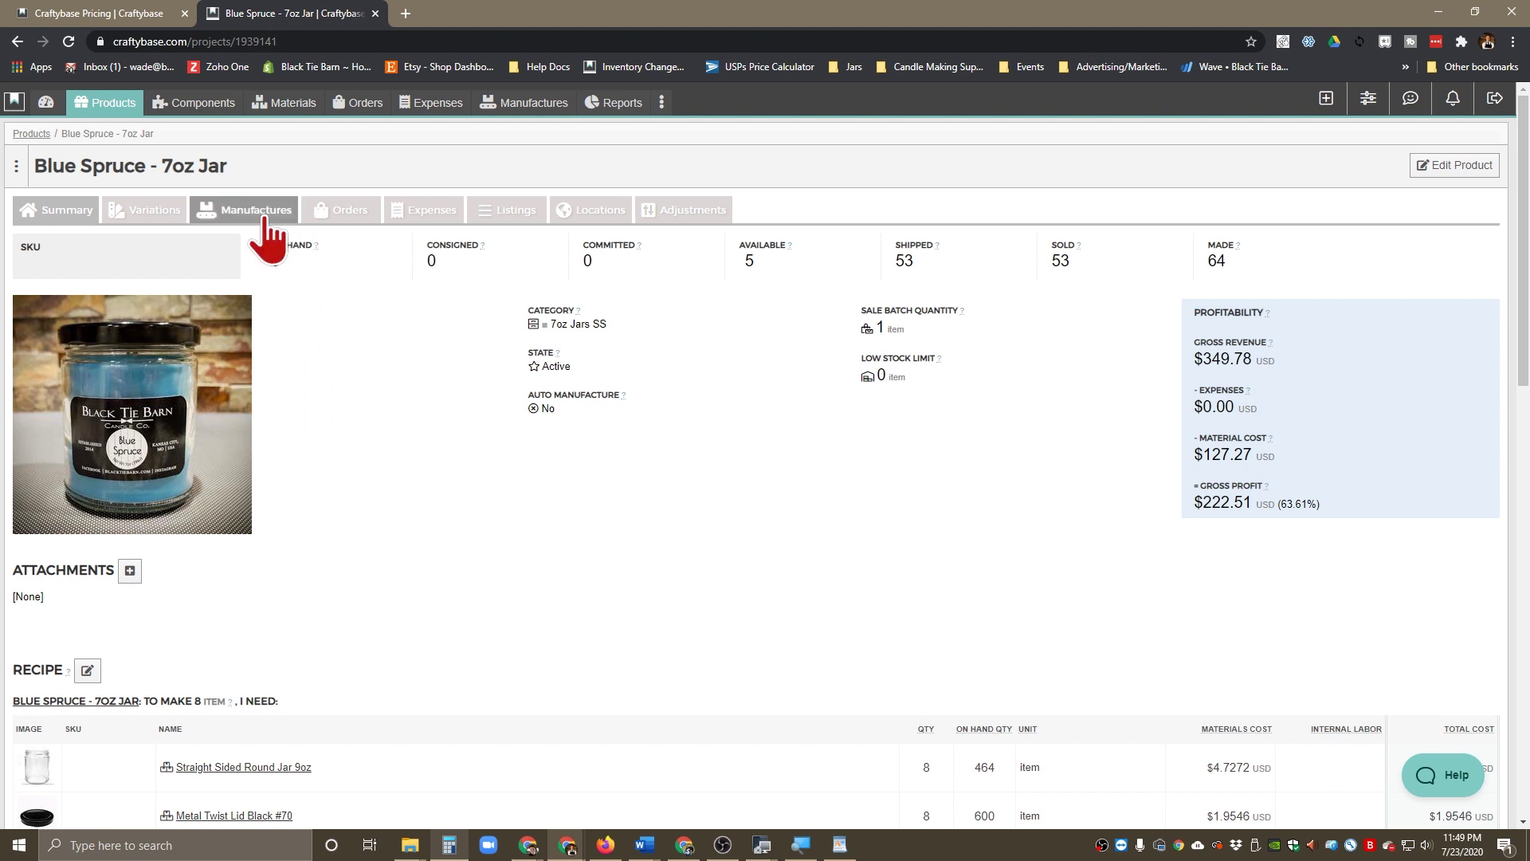
click(257, 210)
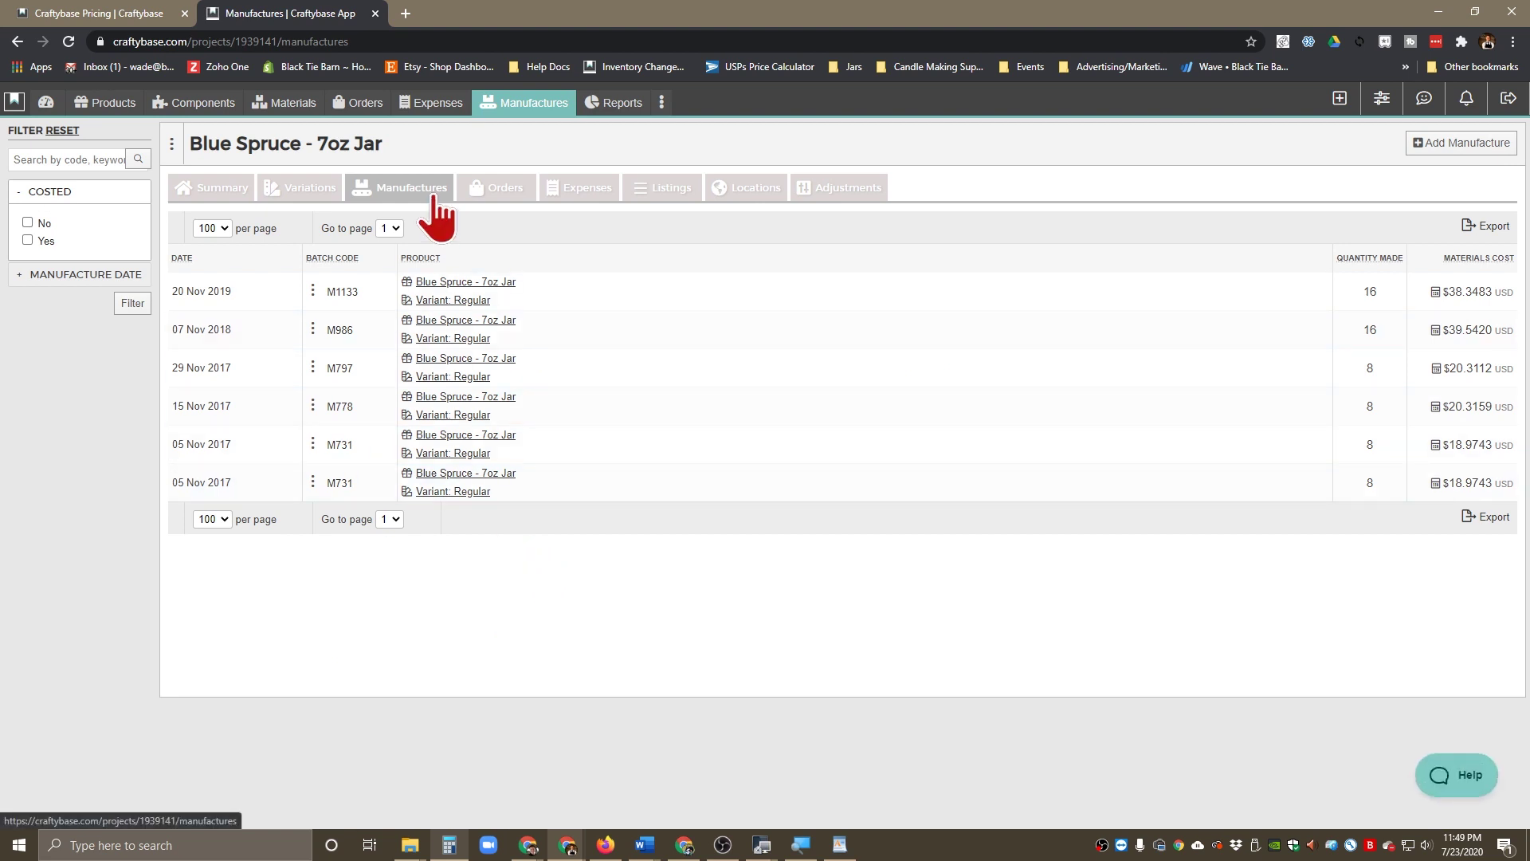
click(1439, 144)
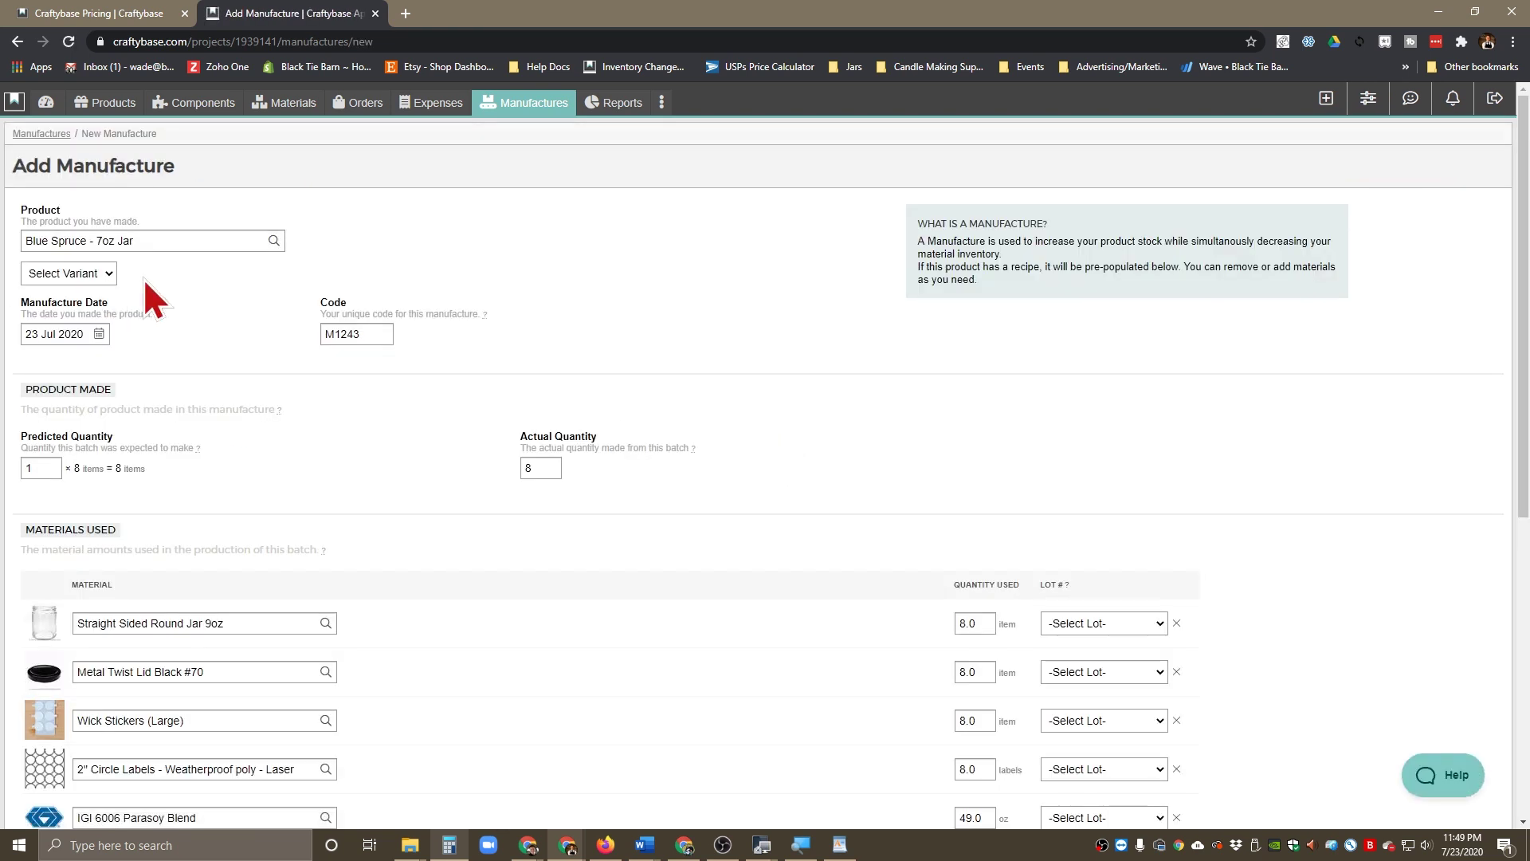
Look over the new manufacture's variant choices, manufacture date and batch code without changing them
click(86, 271)
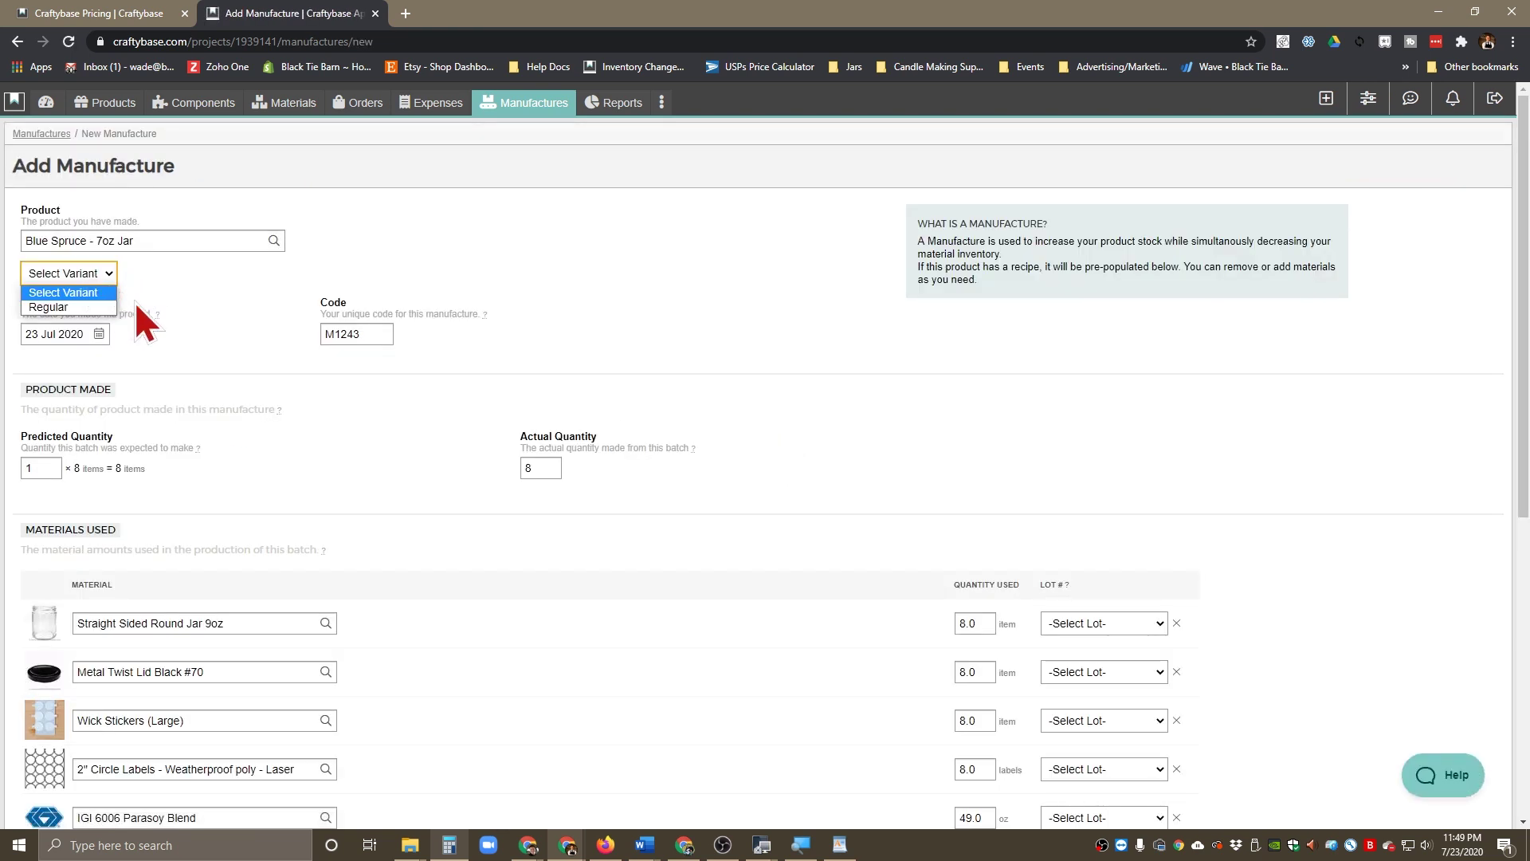
click(165, 285)
scroll(242, 319, down, 1)
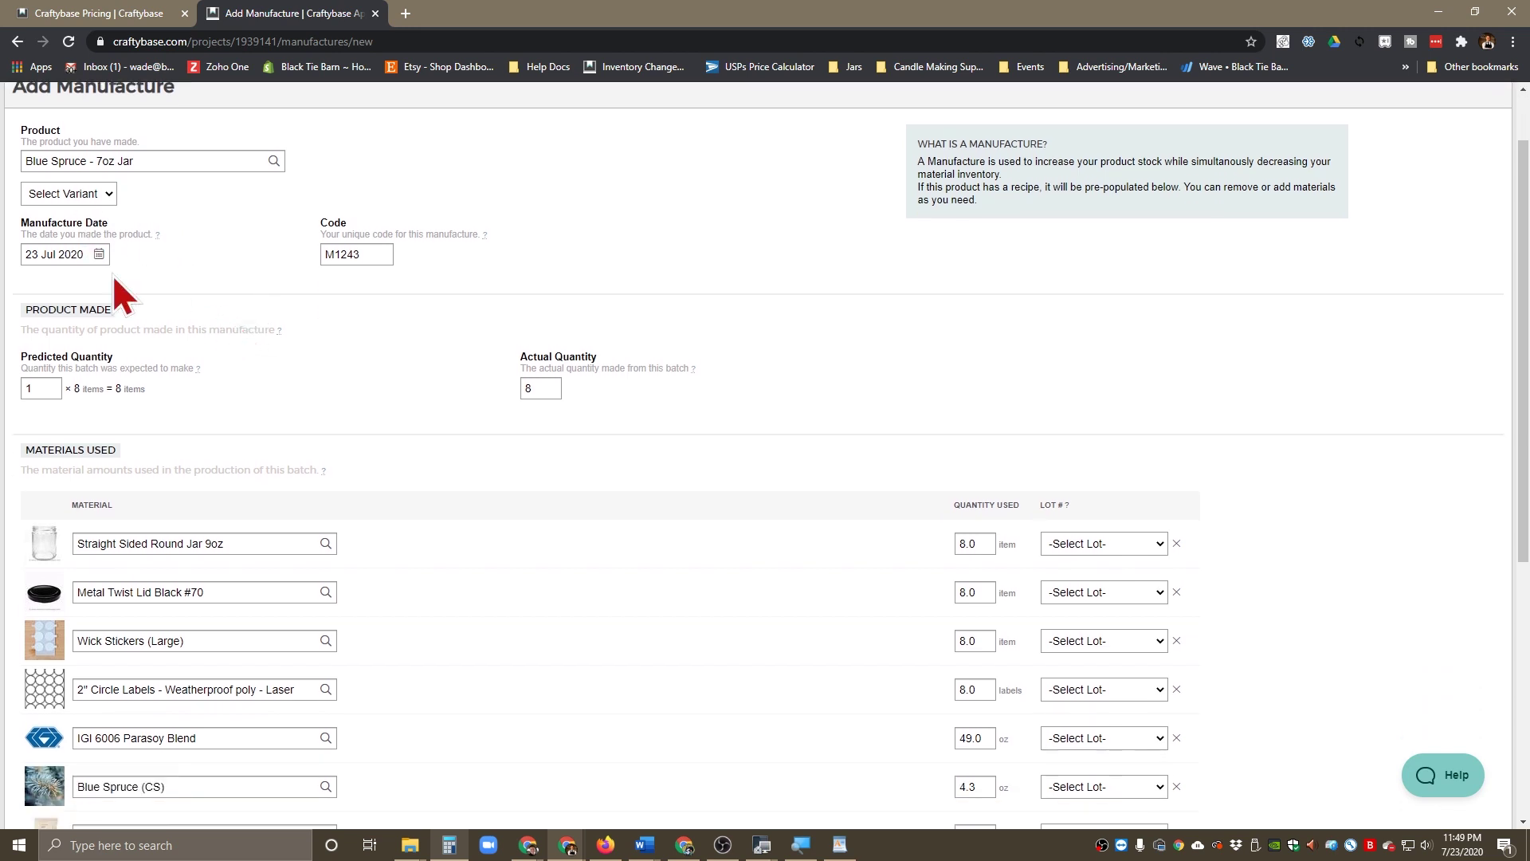
double_click(350, 255)
click(178, 267)
scroll(191, 299, down, 1)
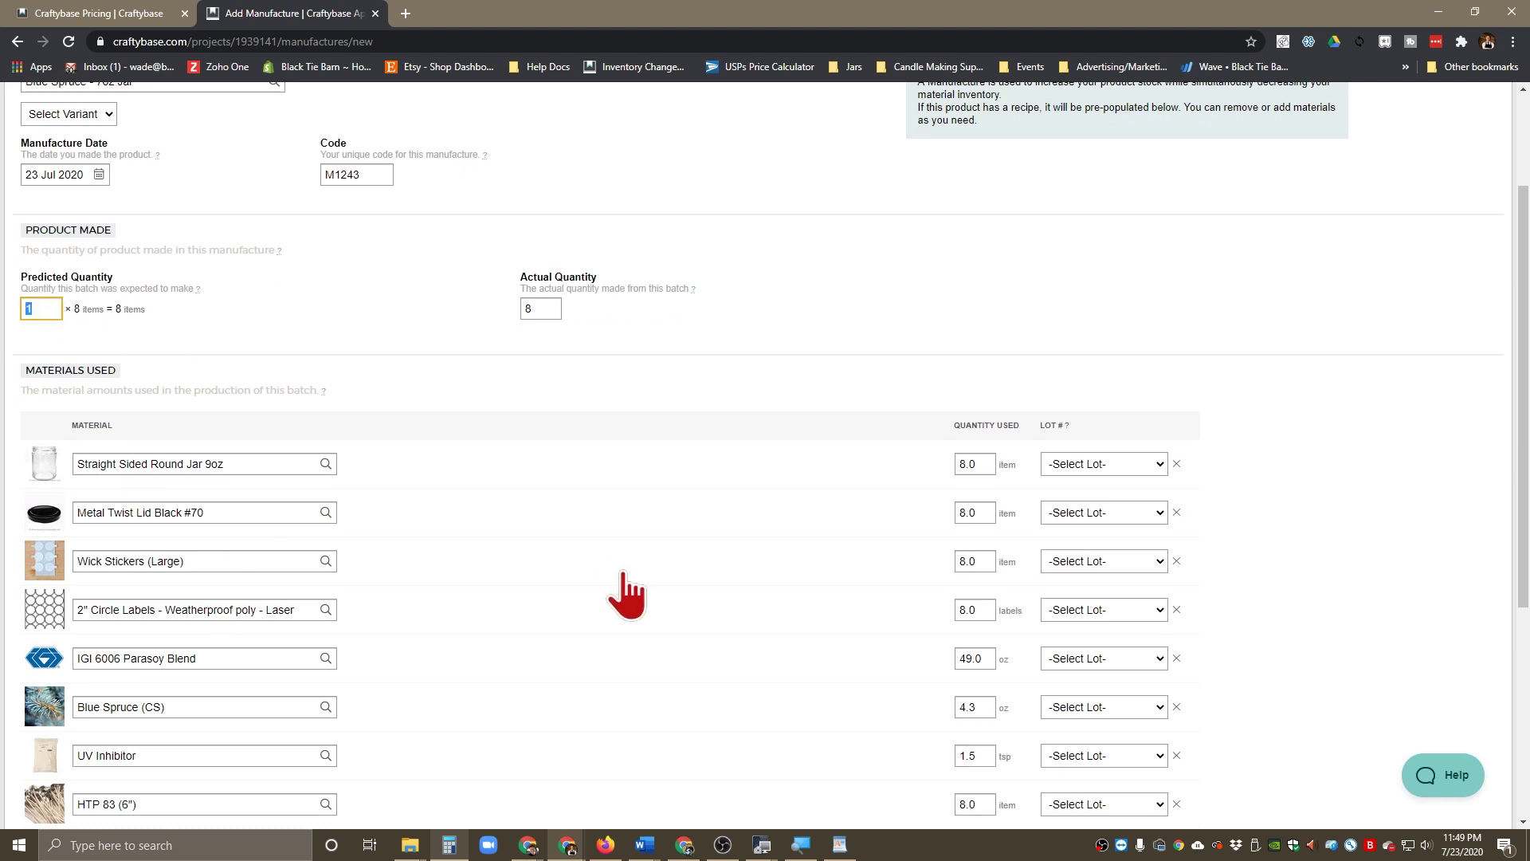
Set the manufacture's predicted quantity to 0.5 batches so the actual quantity and material amounts recalculate
double_click(36, 308)
scroll(239, 323, down, 1)
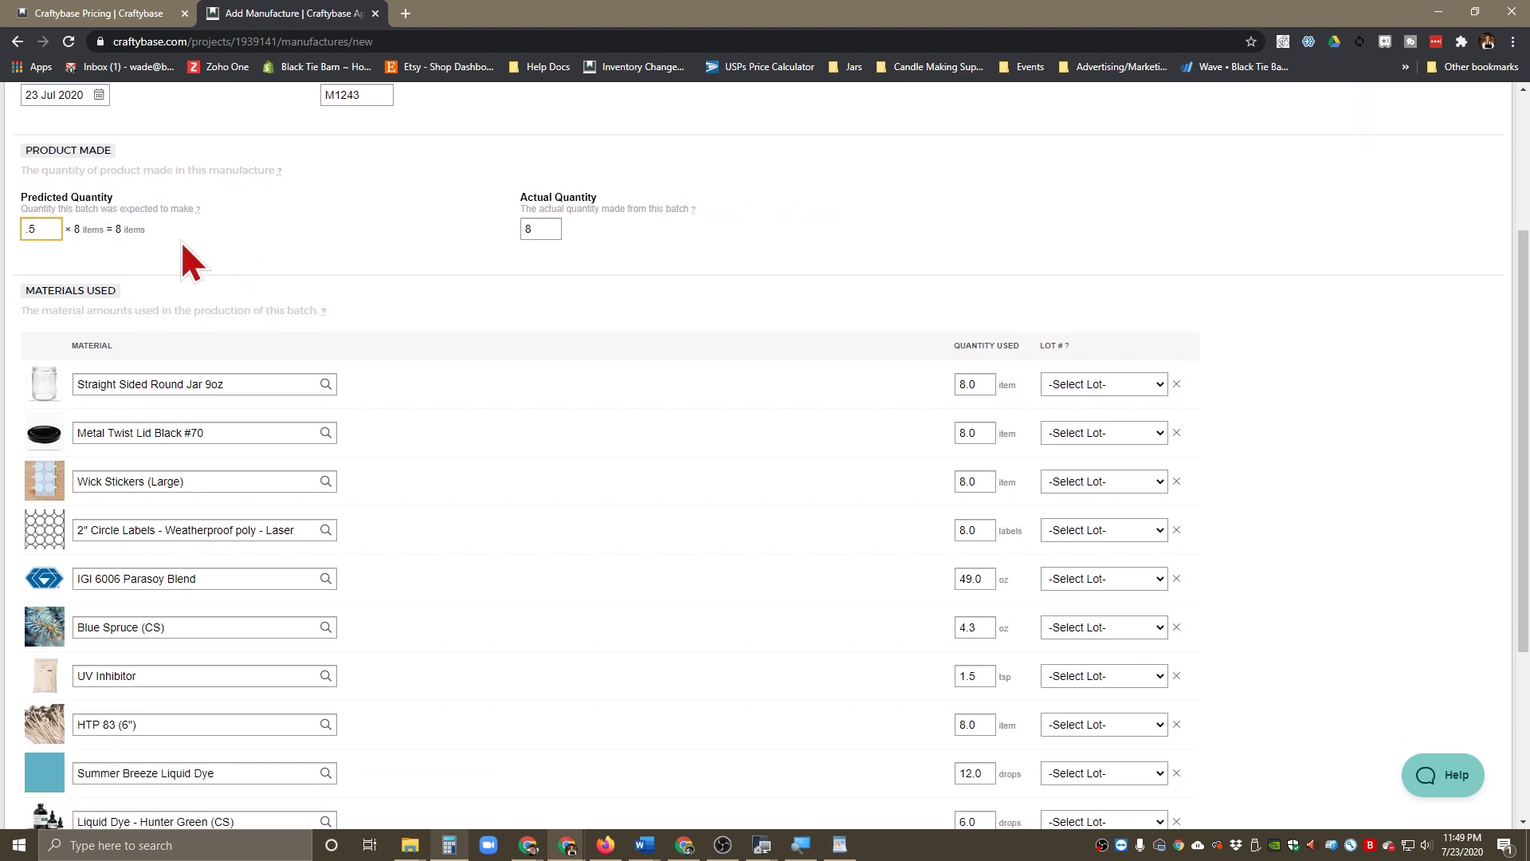
click(223, 248)
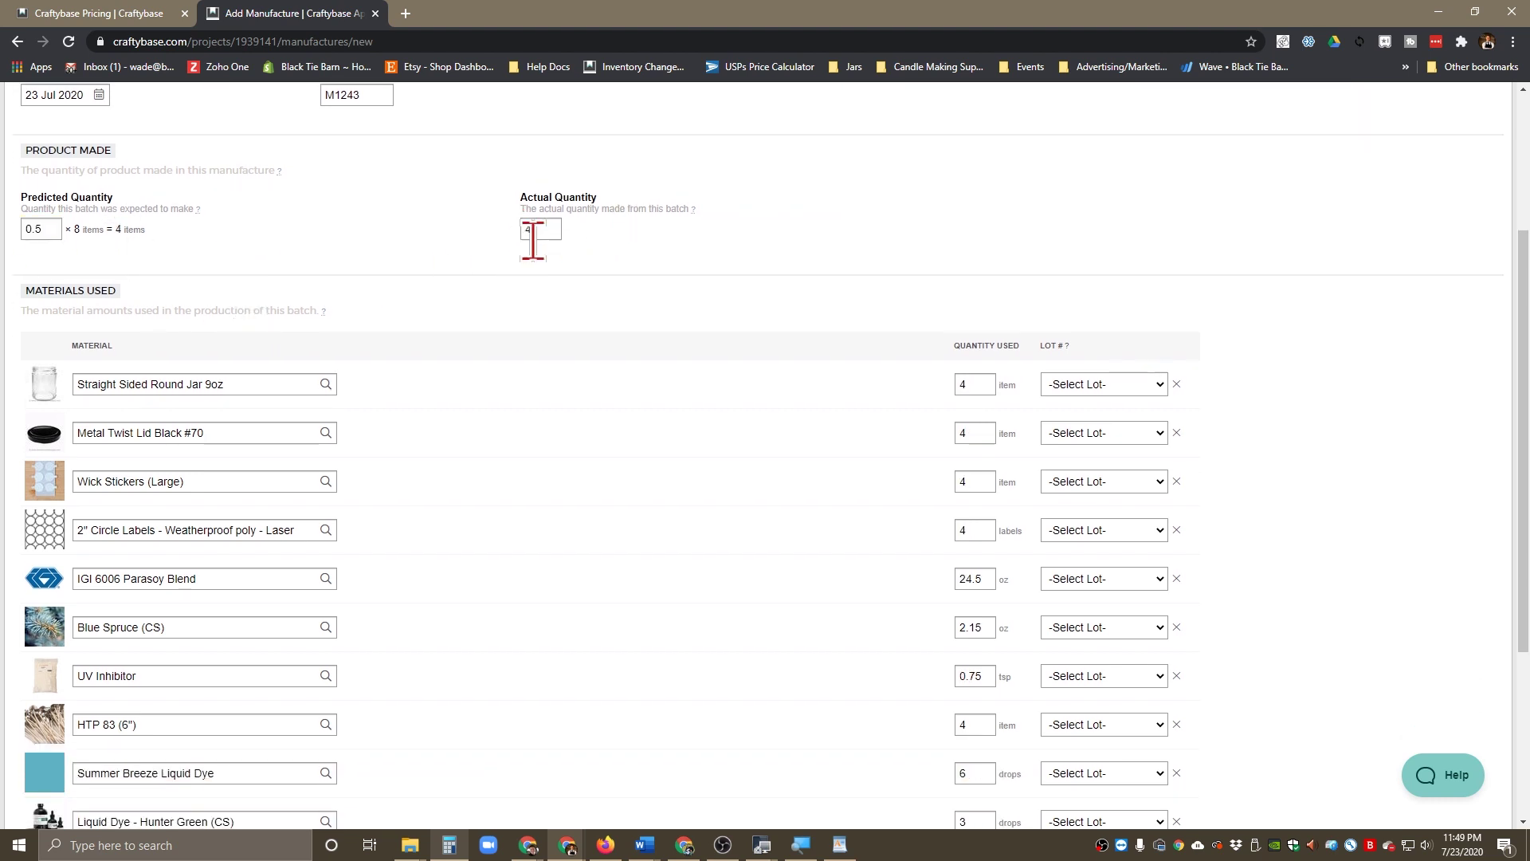
Review the manufacture's predicted and actual quantities against the amounts listed for each material used
scroll(929, 369, down, 2)
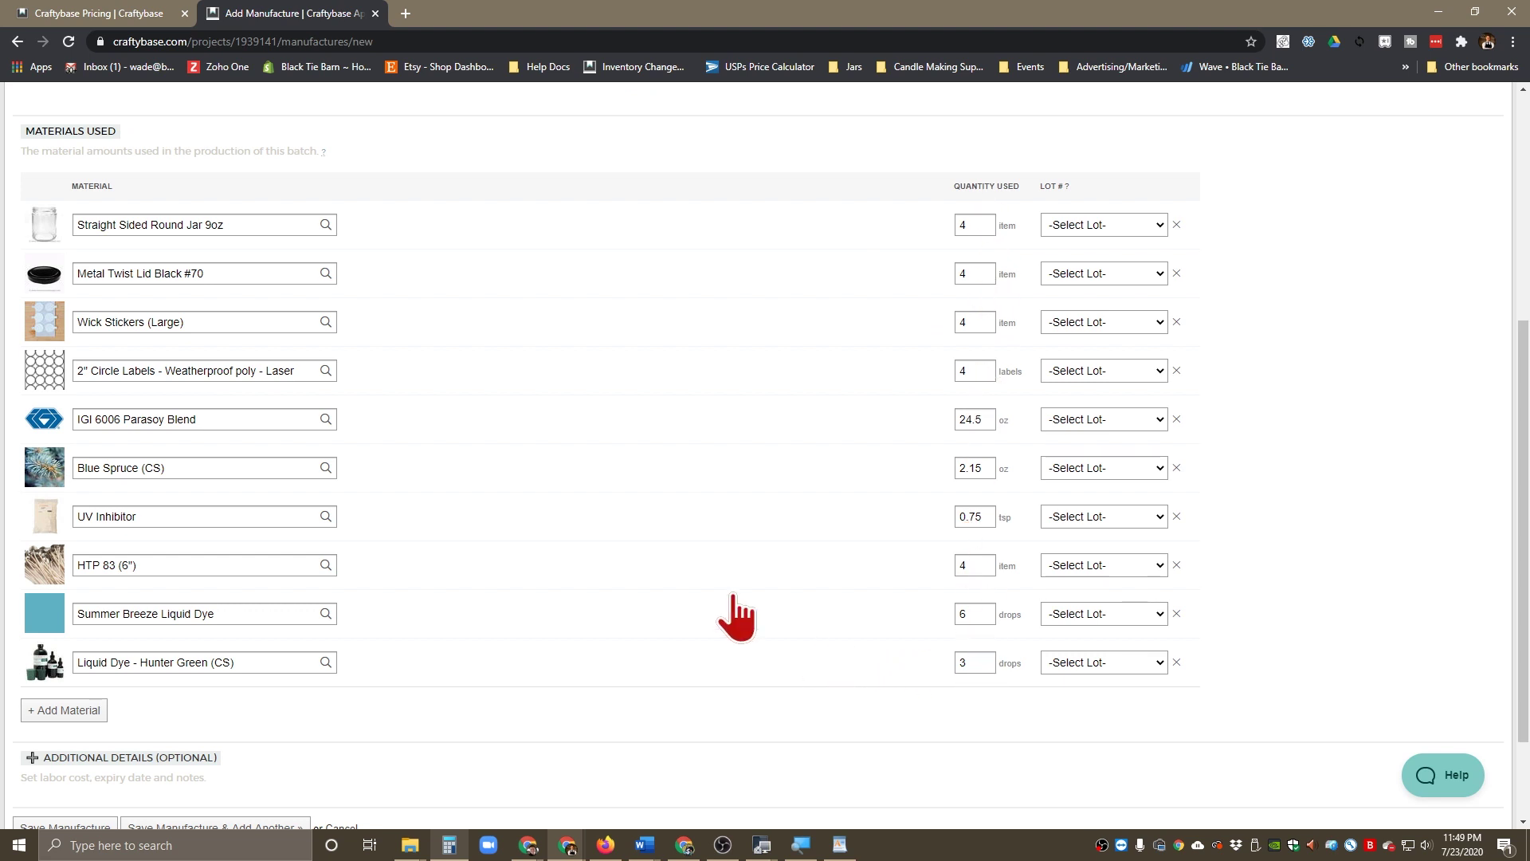
scroll(303, 326, up, 3)
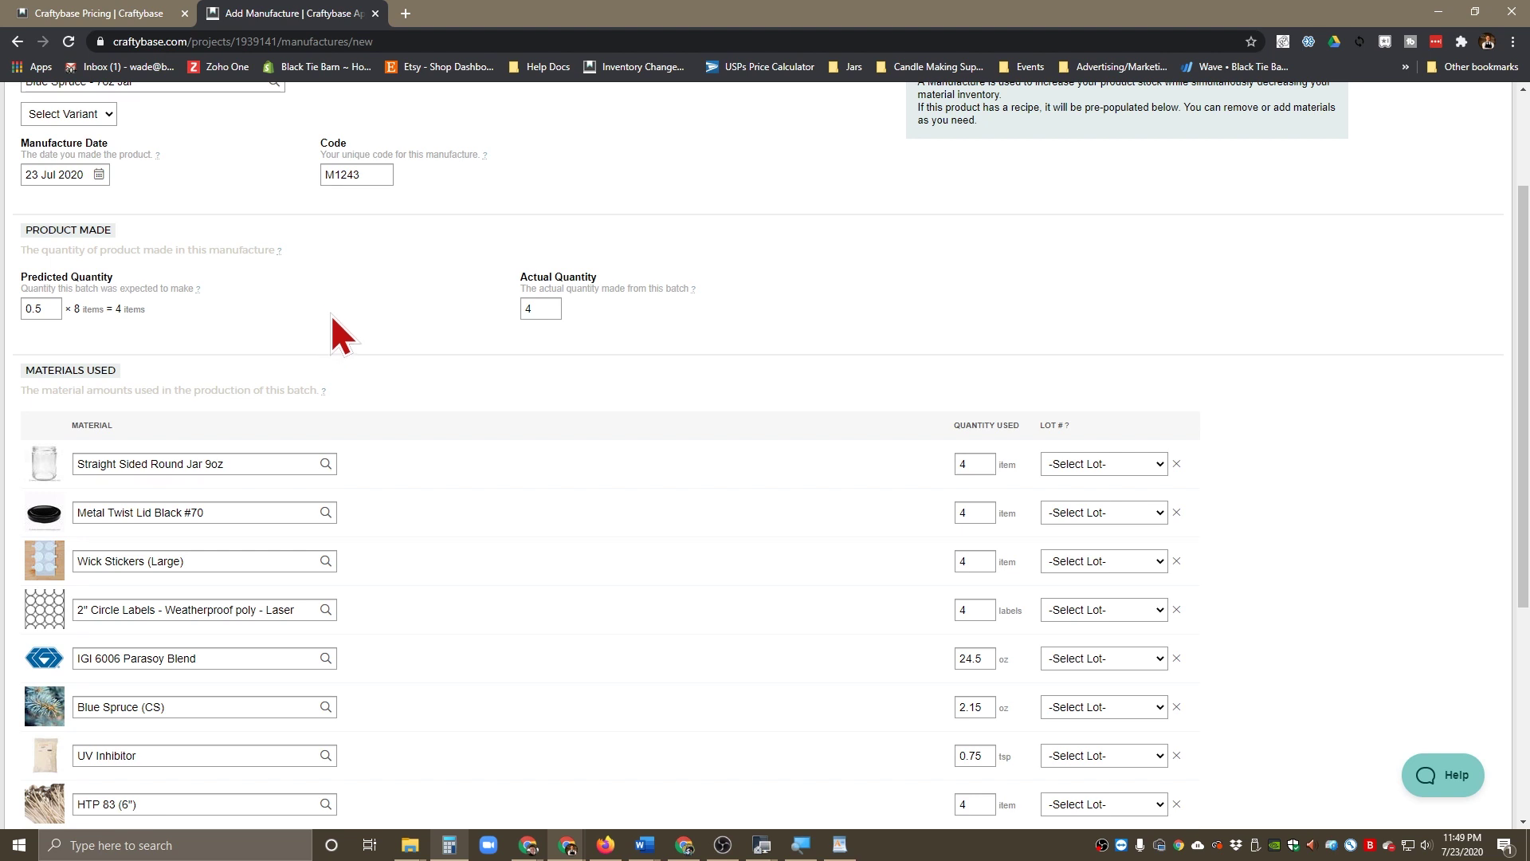
scroll(332, 314, down, 2)
click(40, 146)
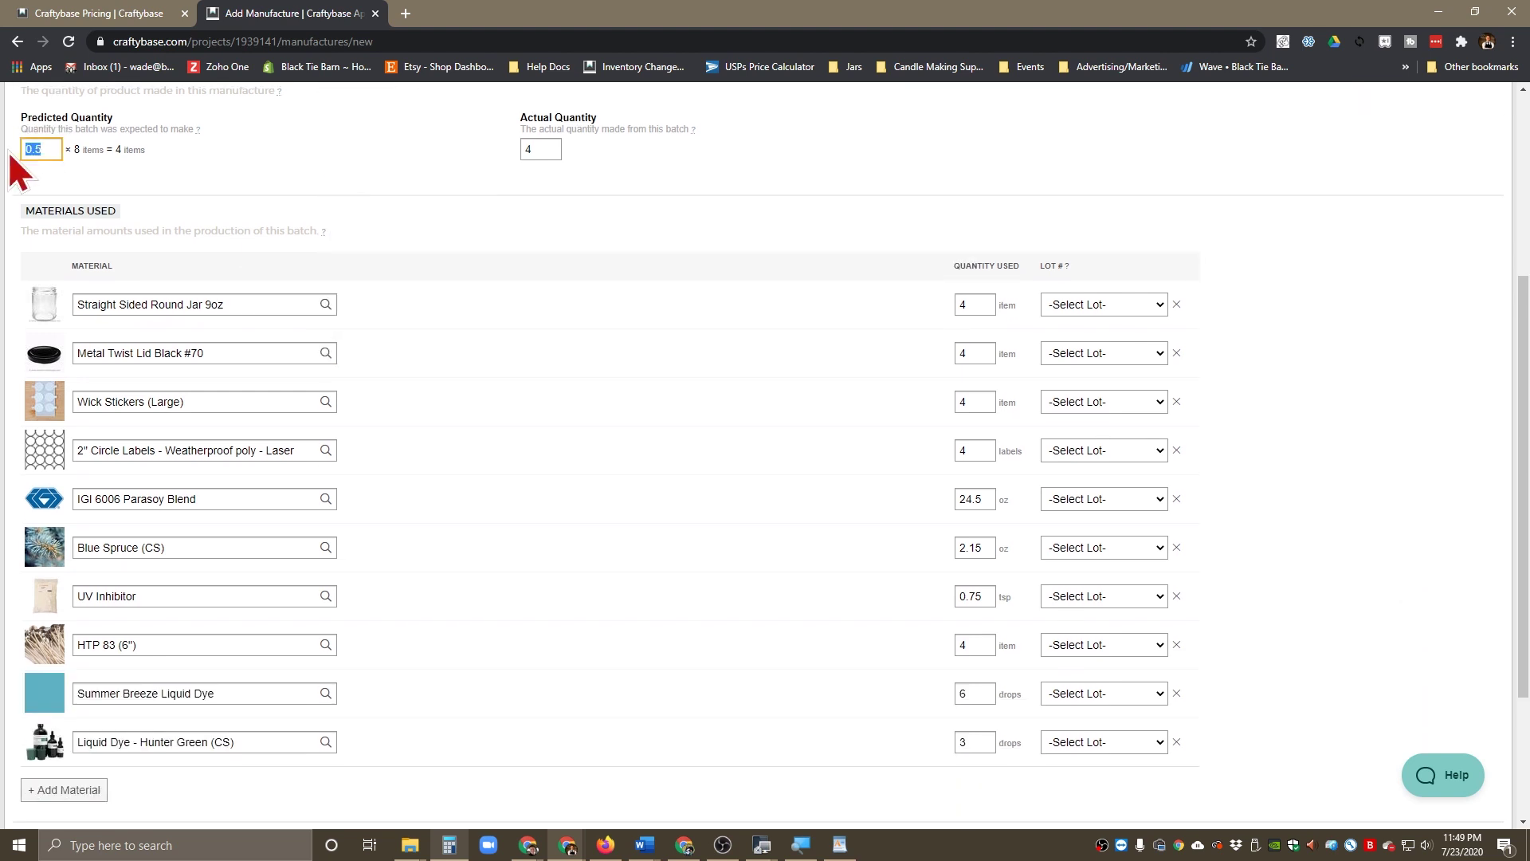
scroll(1243, 558, down, 1)
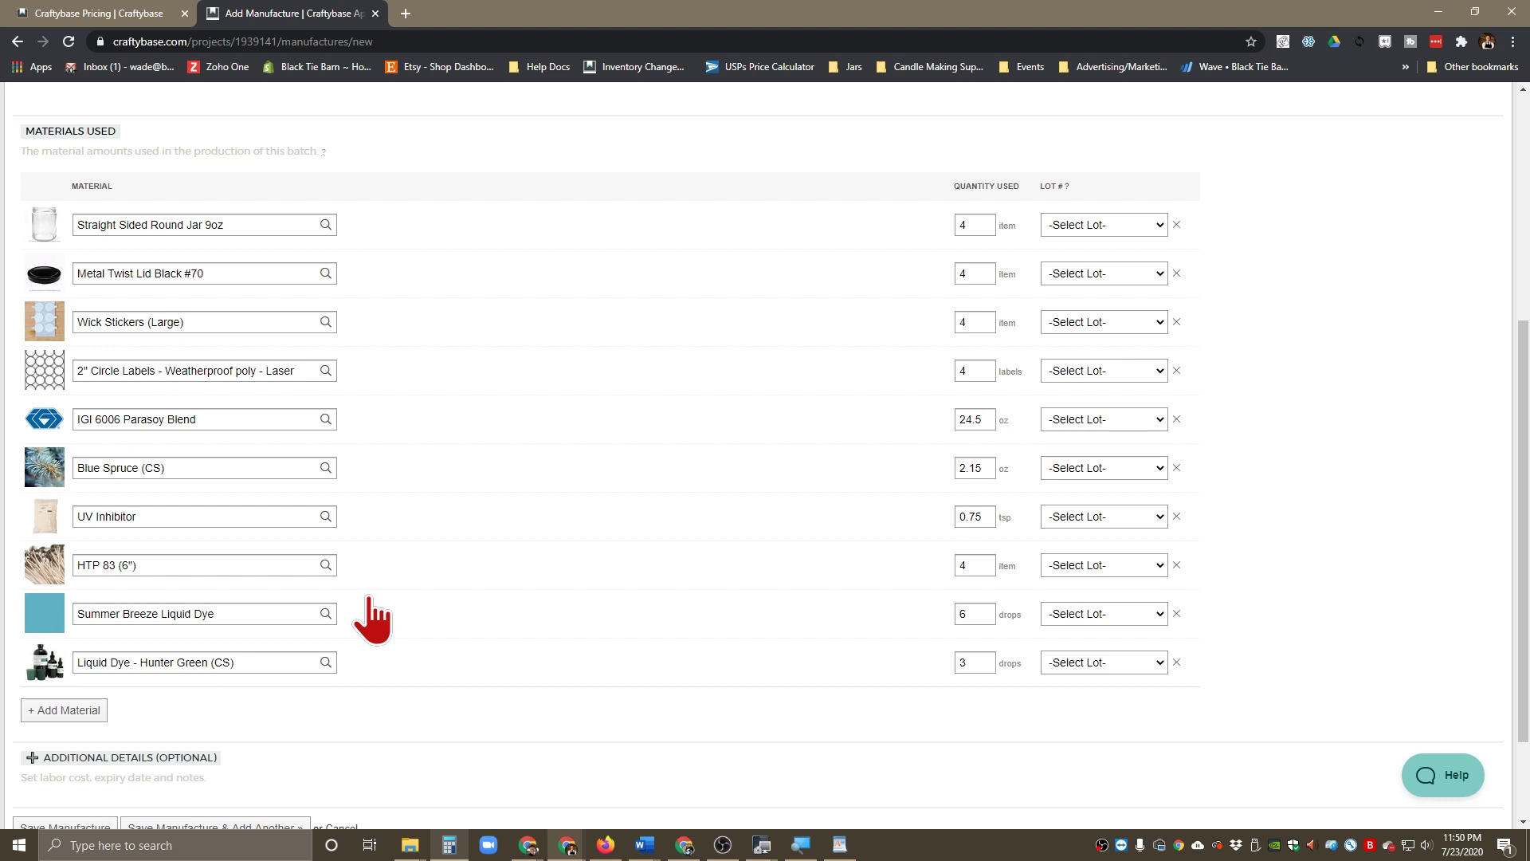
scroll(414, 622, up, 3)
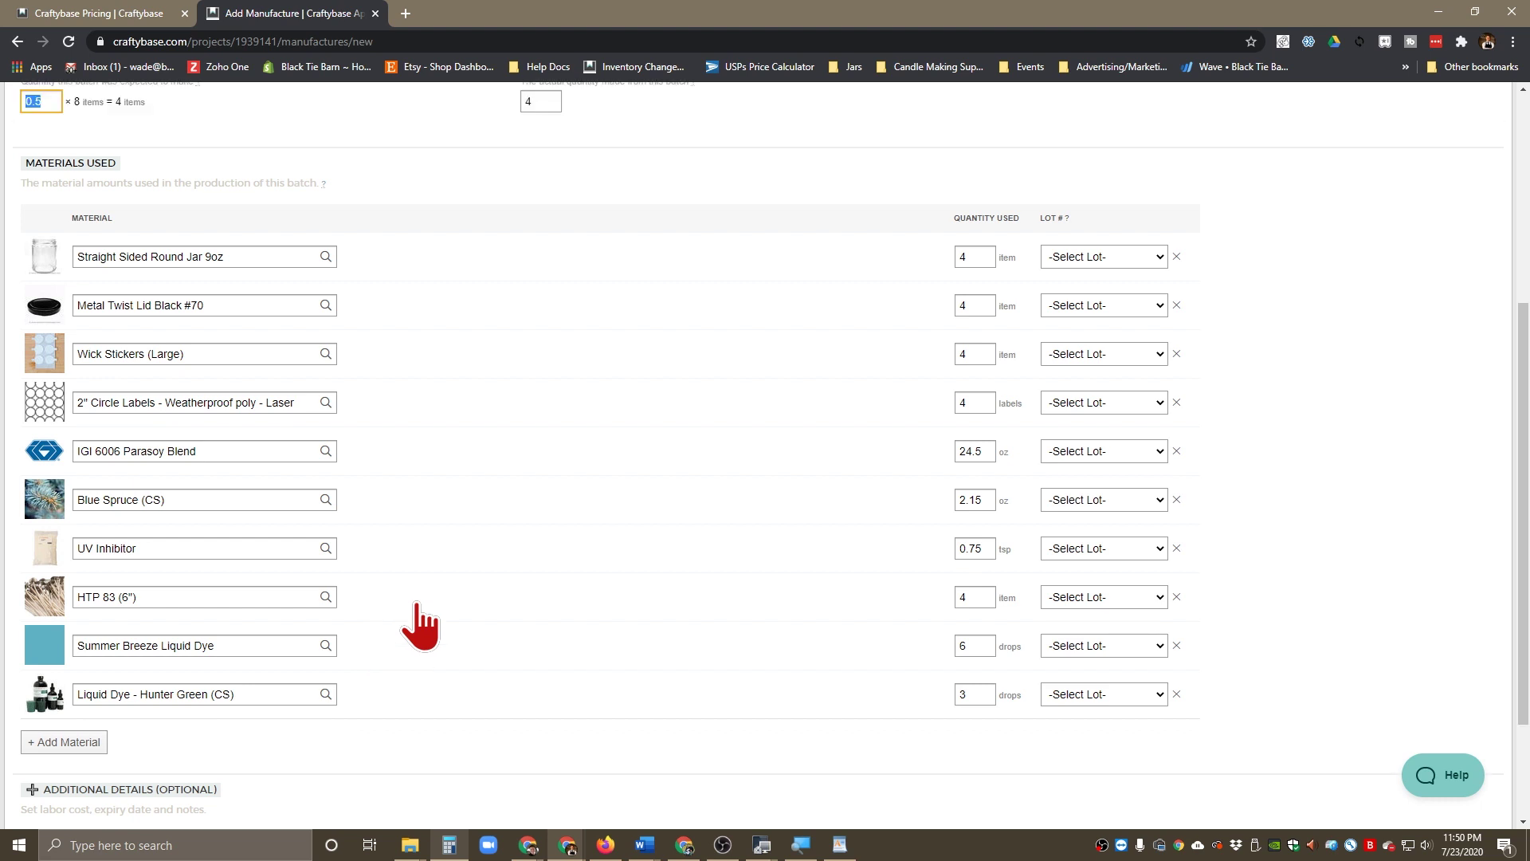
scroll(420, 624, up, 3)
scroll(421, 625, down, 4)
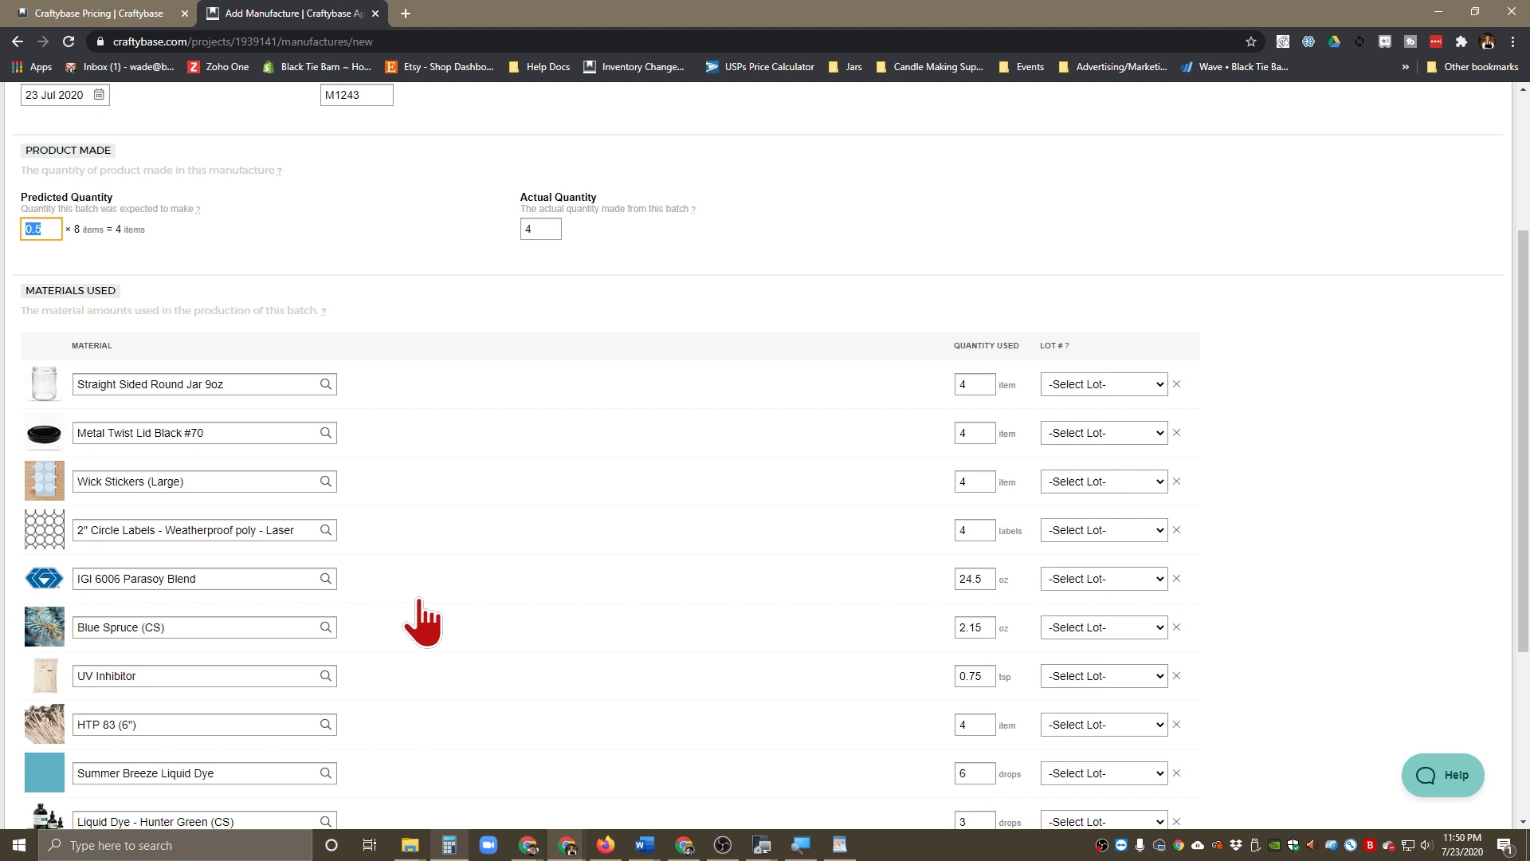
scroll(418, 617, down, 4)
scroll(408, 609, up, 1)
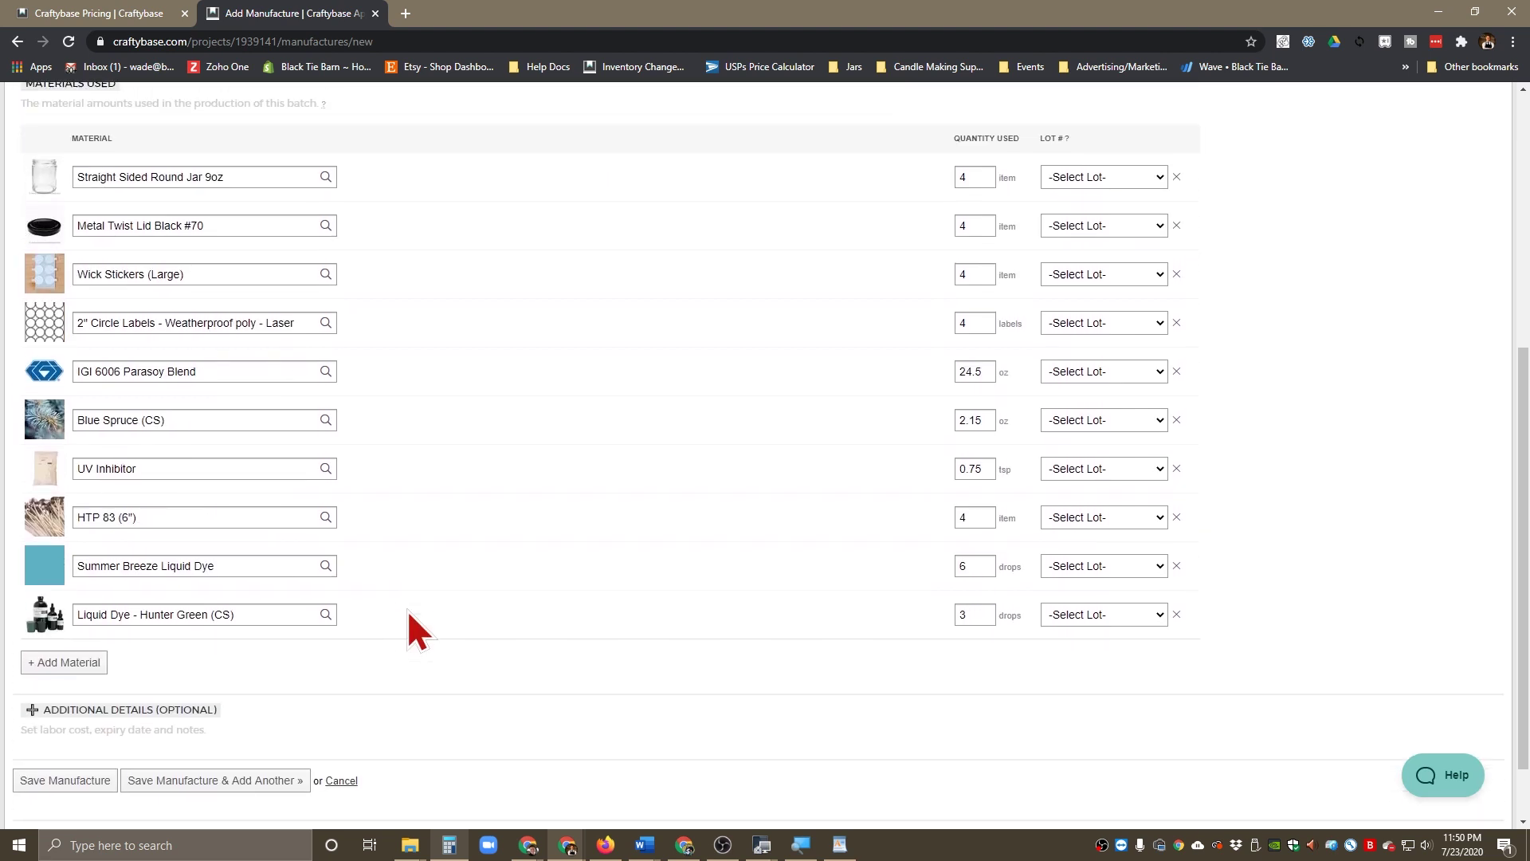
Replace the Metal Twist Lid Black #70 in the manufacture's materials used with Jelly Lid - Silver
scroll(408, 609, up, 1)
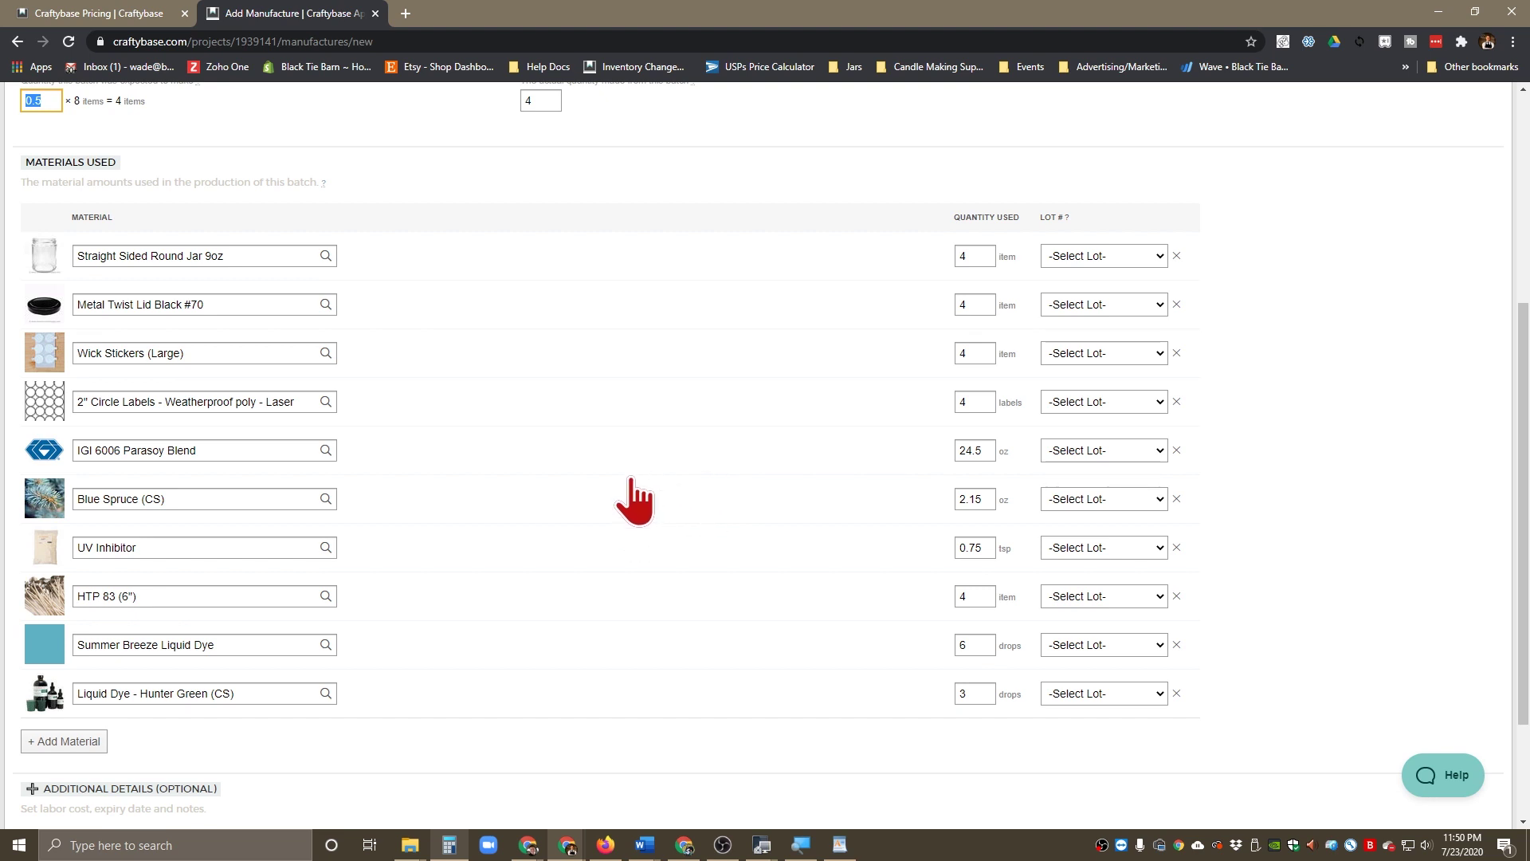
click(228, 304)
text(silver)
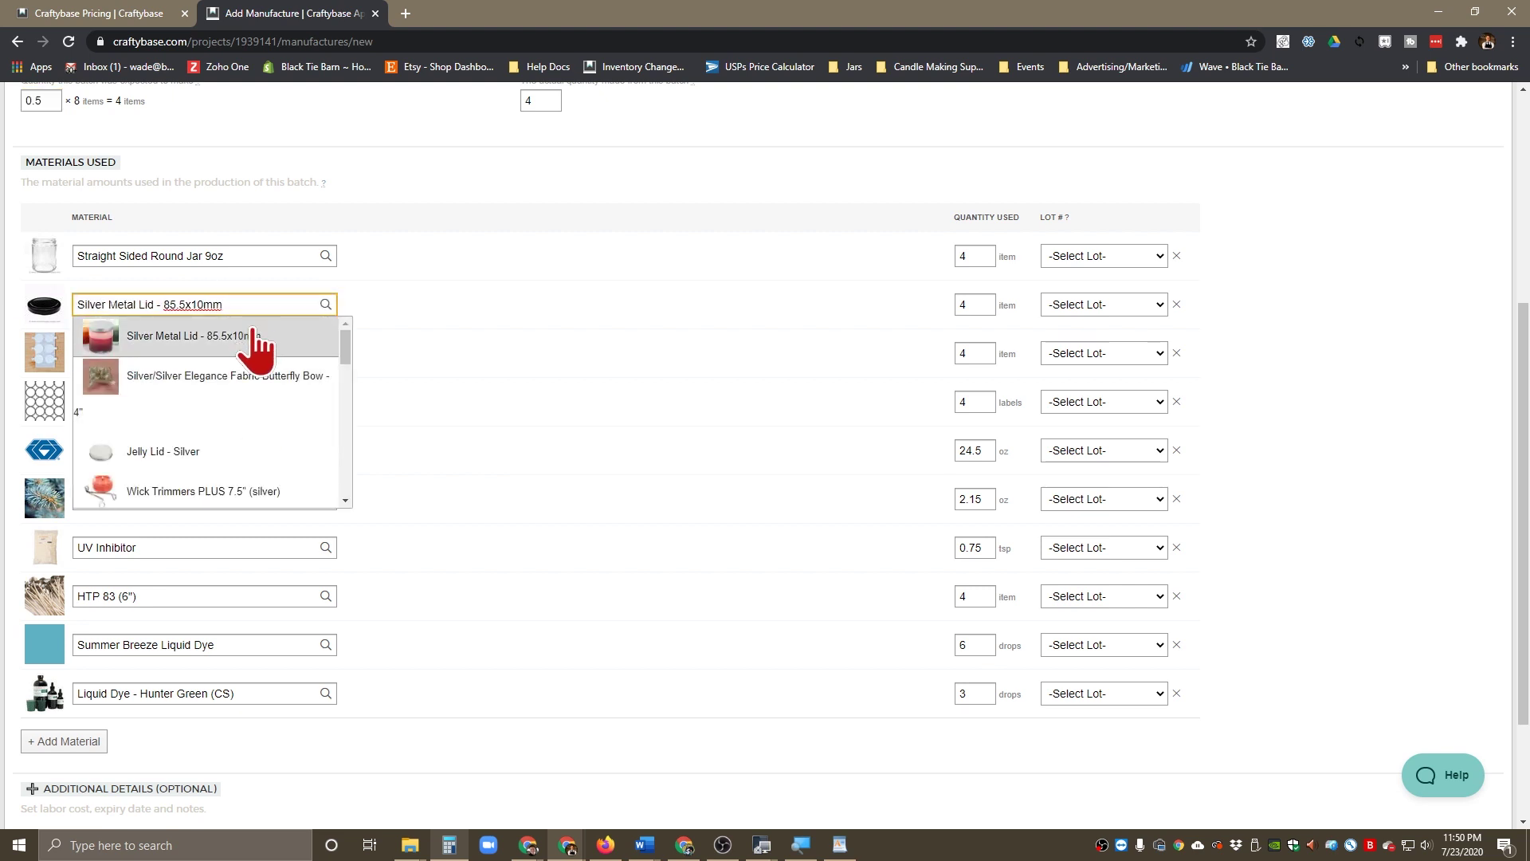
scroll(239, 455, down, 3)
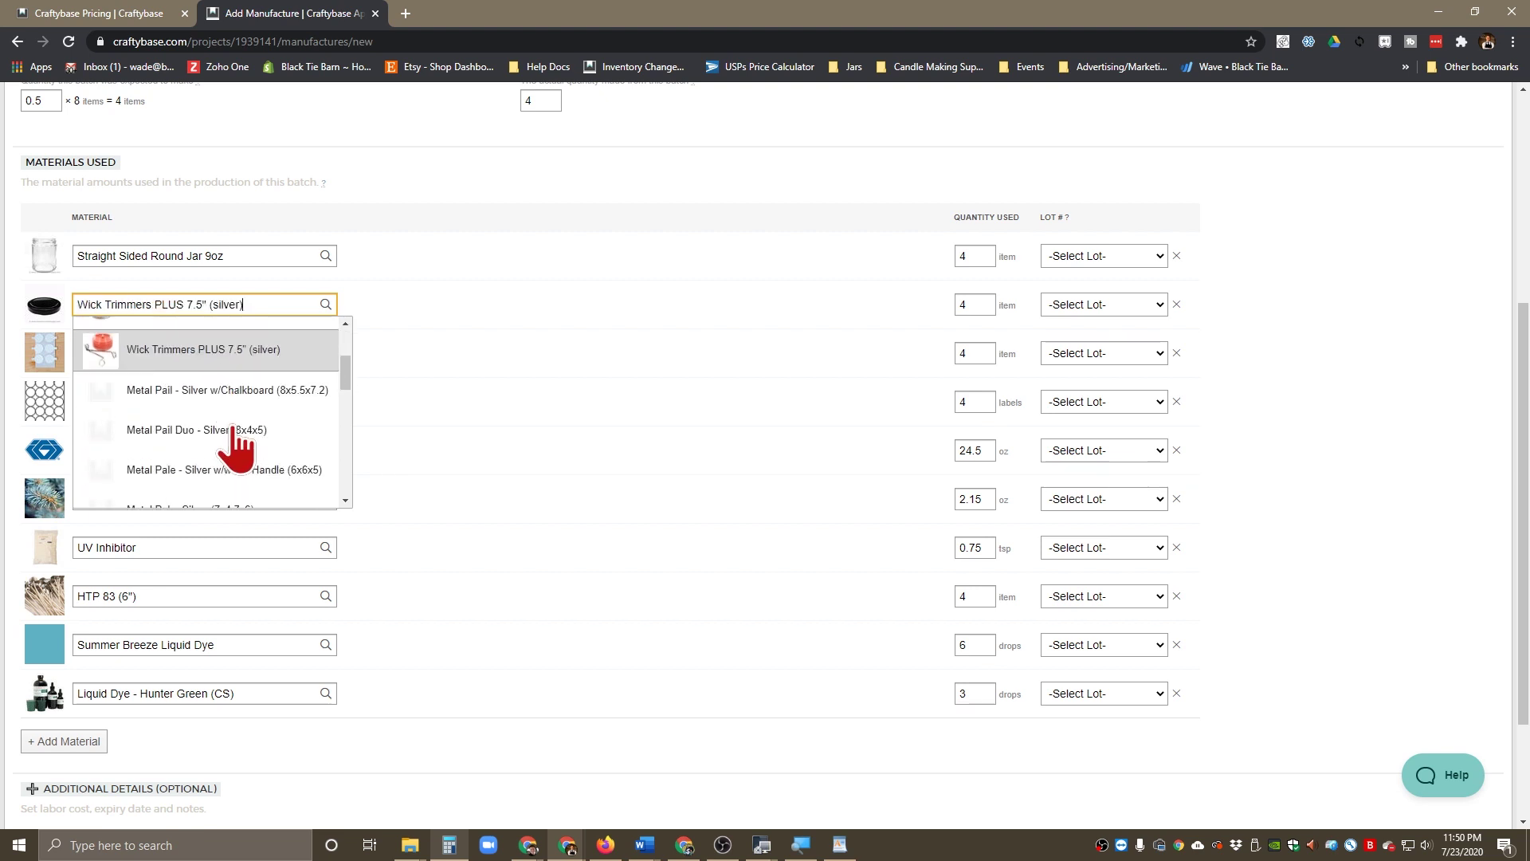
scroll(184, 450, up, 3)
click(211, 451)
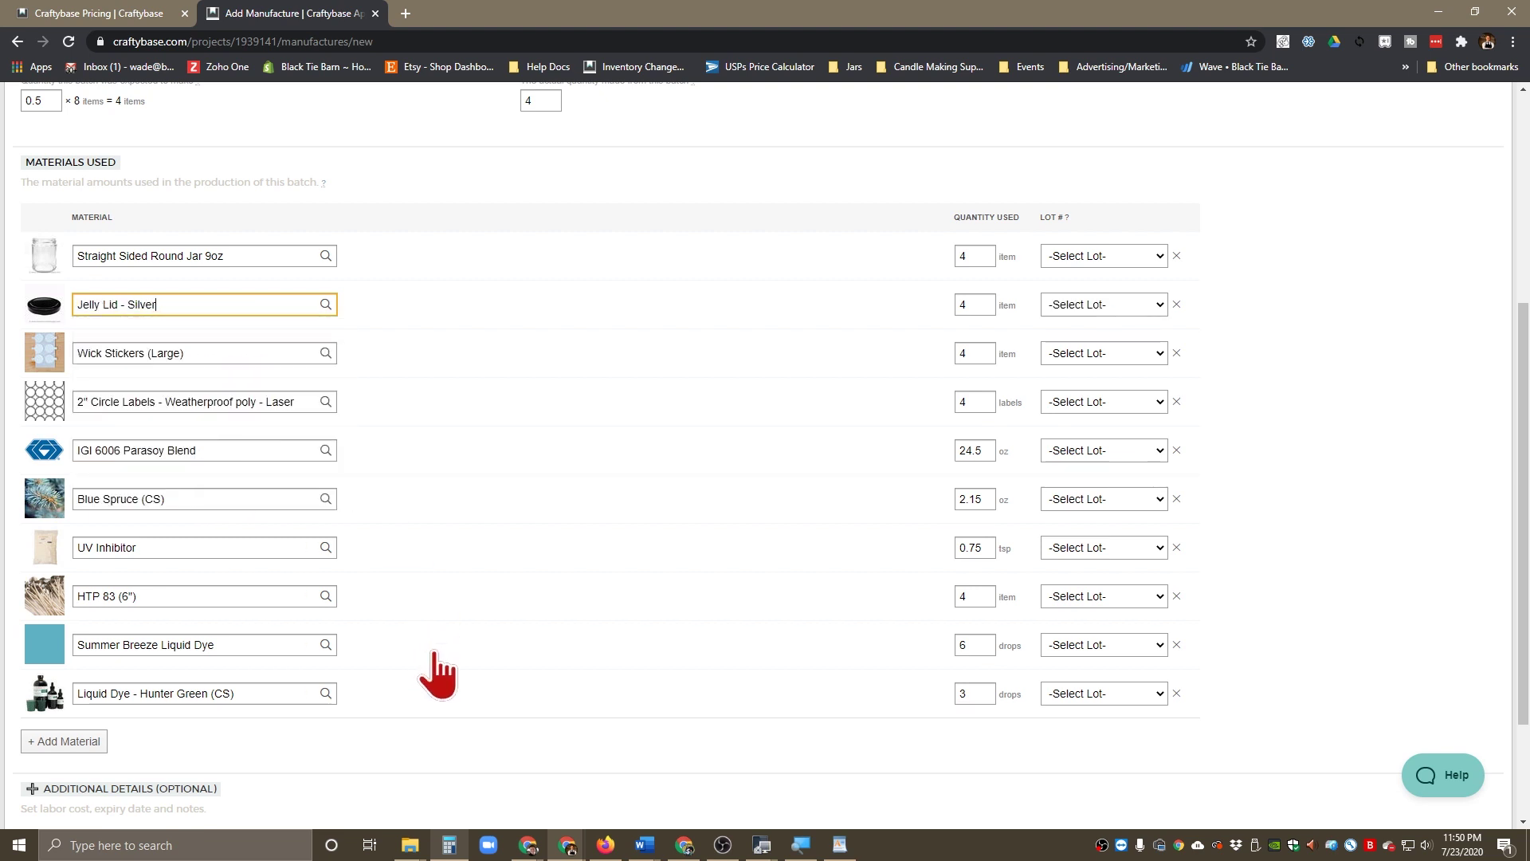
key(Tab)
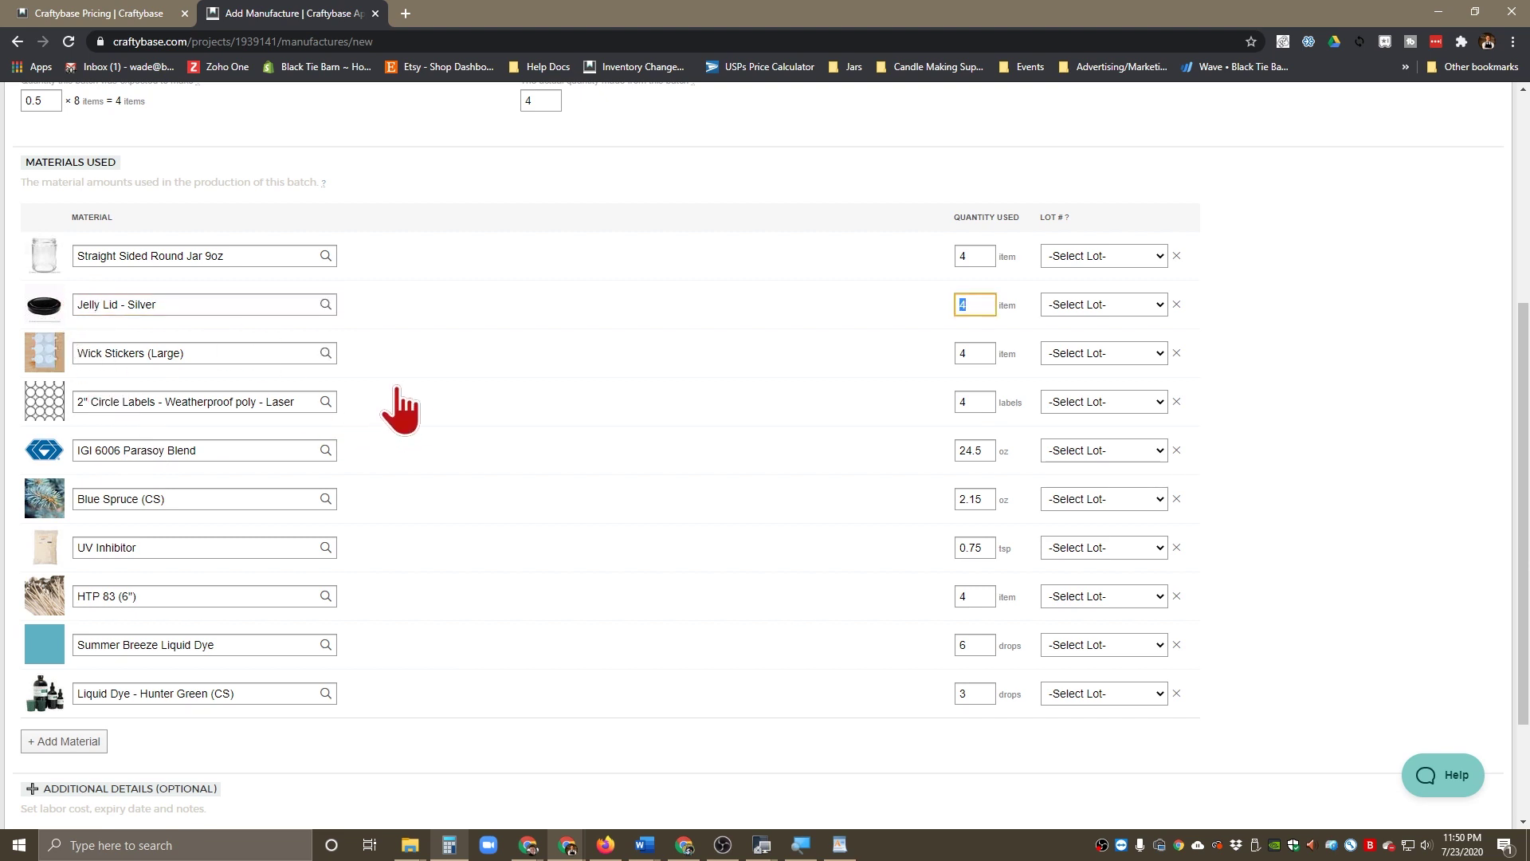
Expand the manufacture's optional additional details and look over the expiry date, internal labor time and notes fields
scroll(183, 406, down, 1)
scroll(185, 414, down, 1)
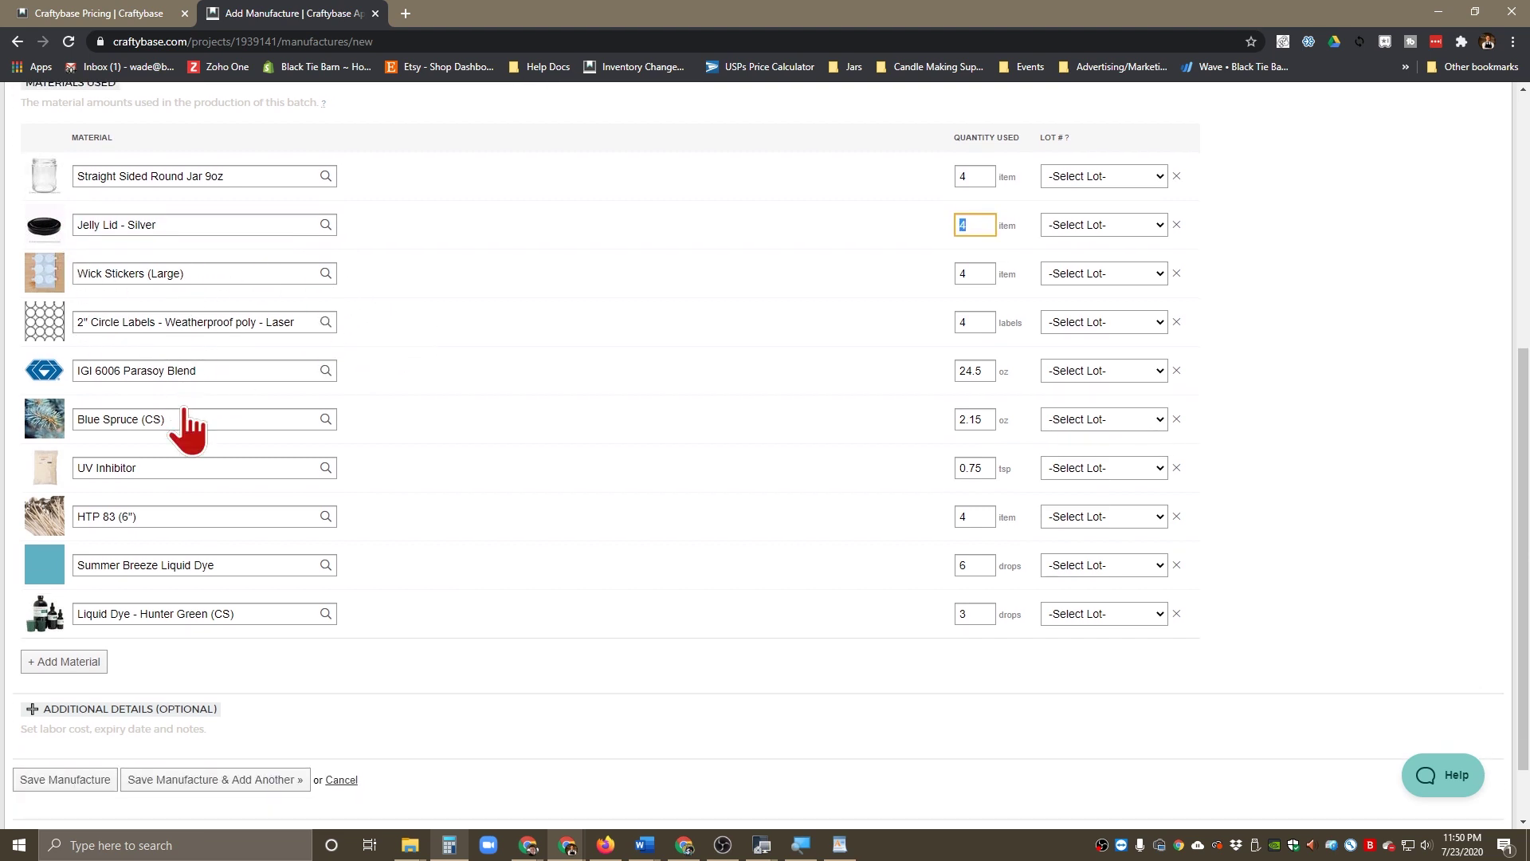
scroll(334, 522, down, 1)
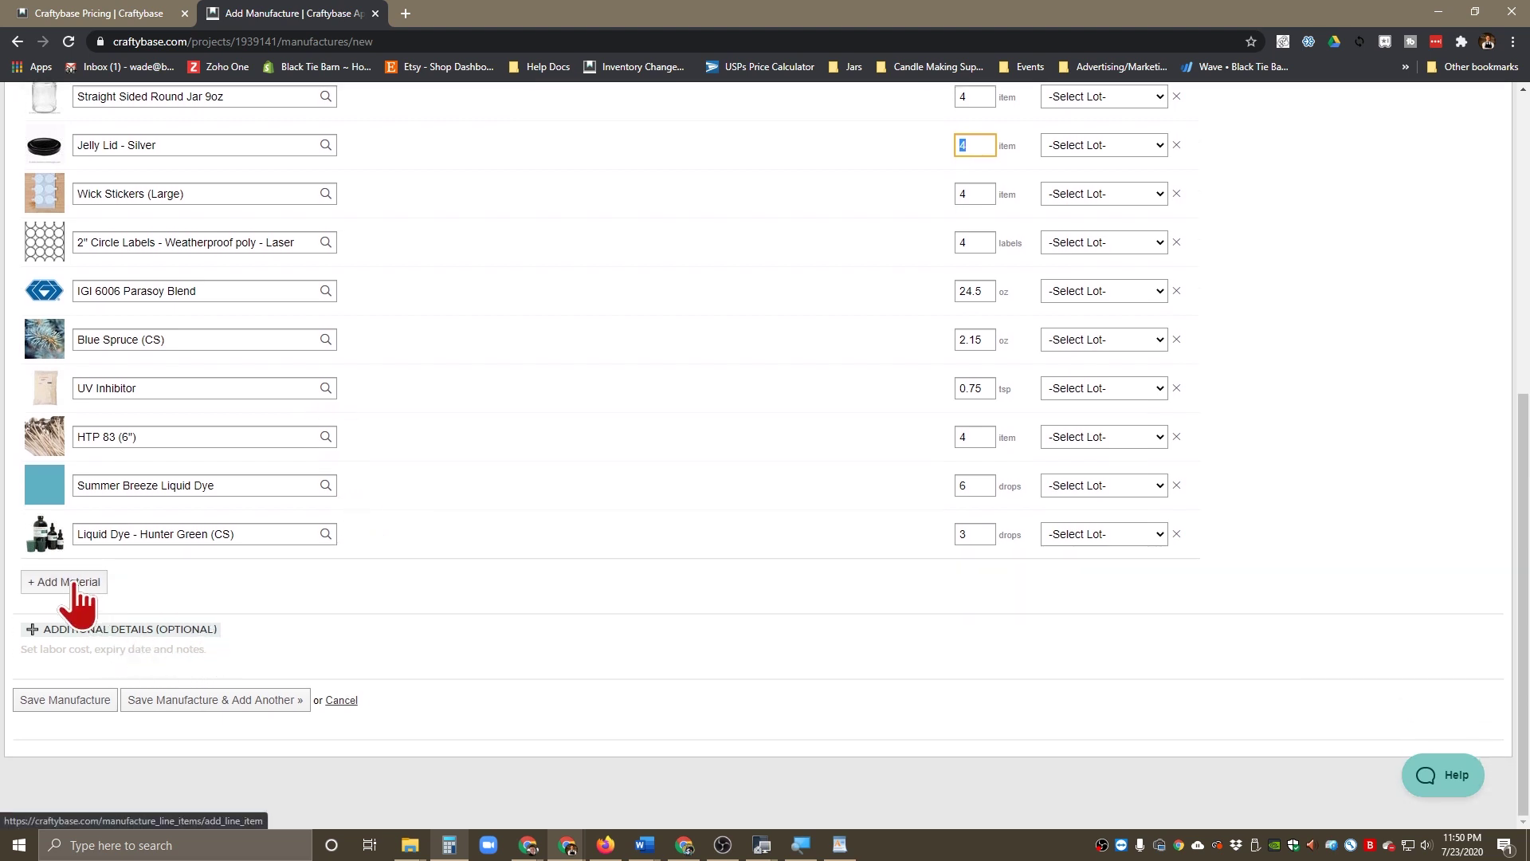
click(185, 630)
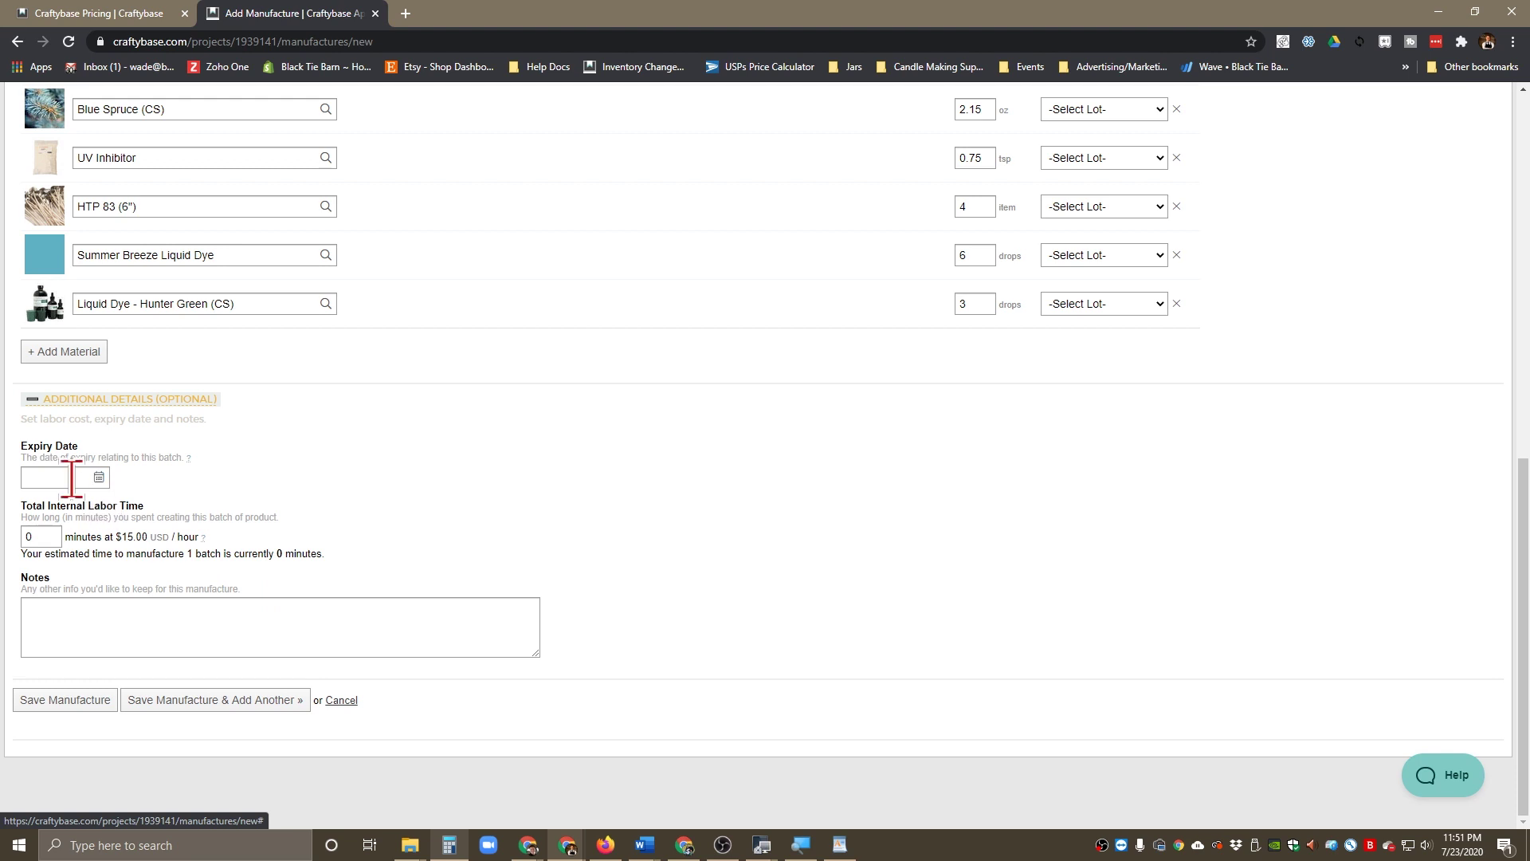
click(33, 536)
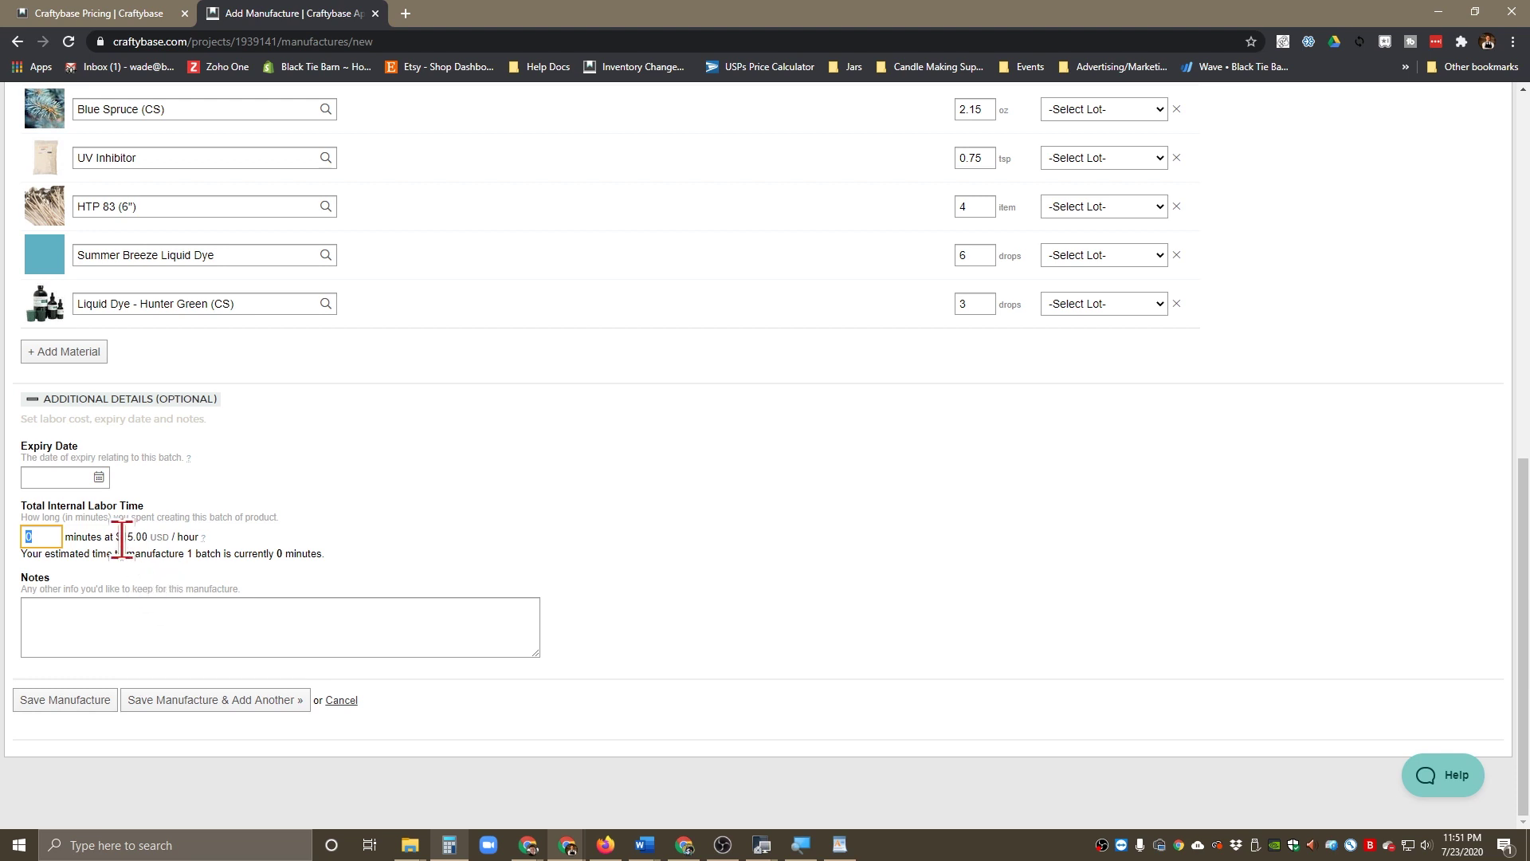
drag(121, 536, 151, 537)
click(143, 616)
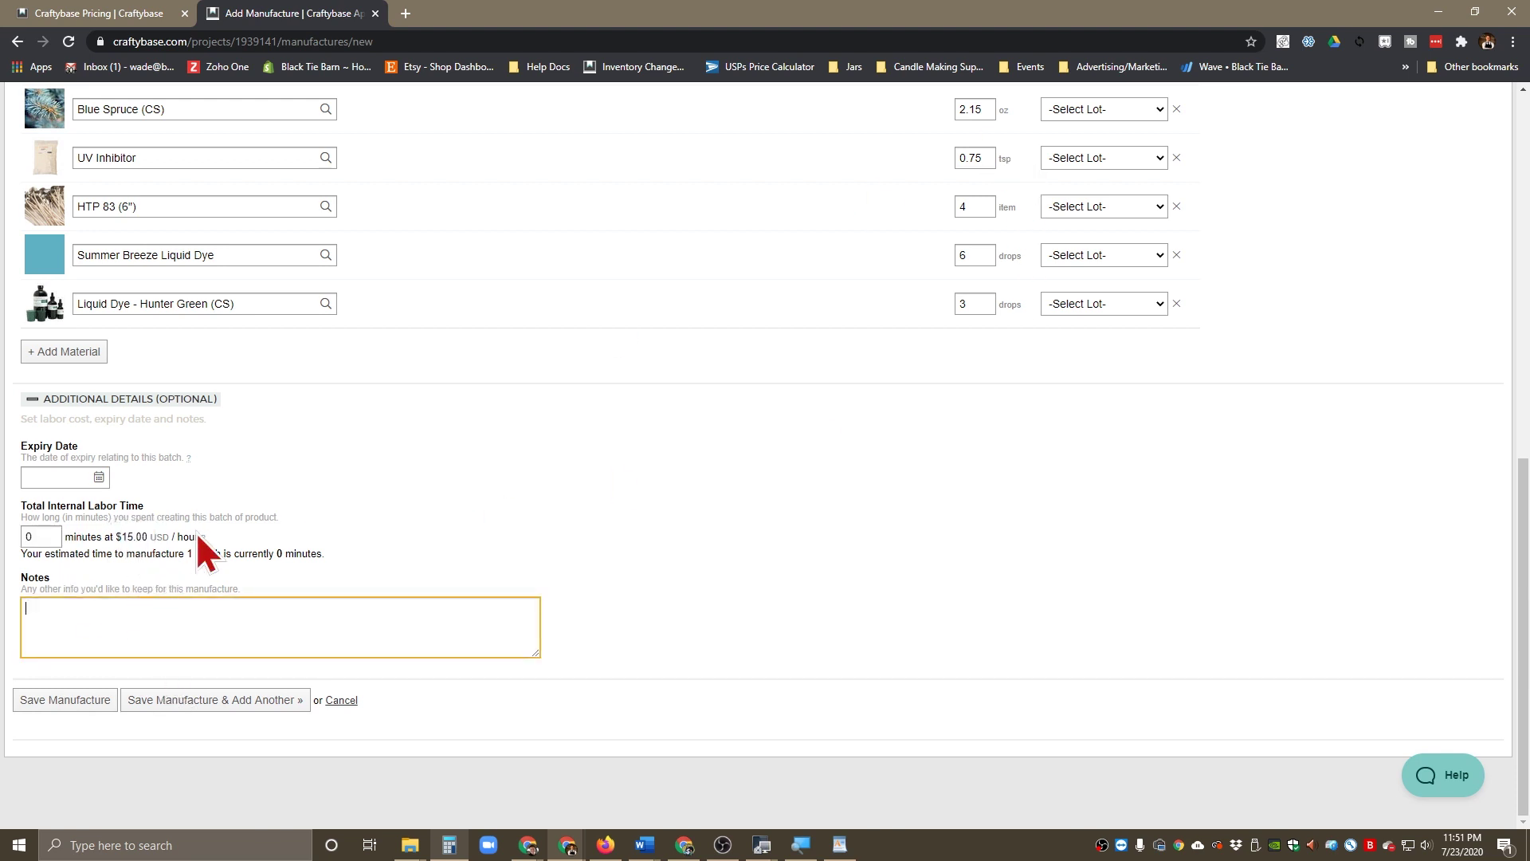
Set the total internal labor time to 10 minutes, check the notes field and cancel the manufacture without saving
click(48, 536)
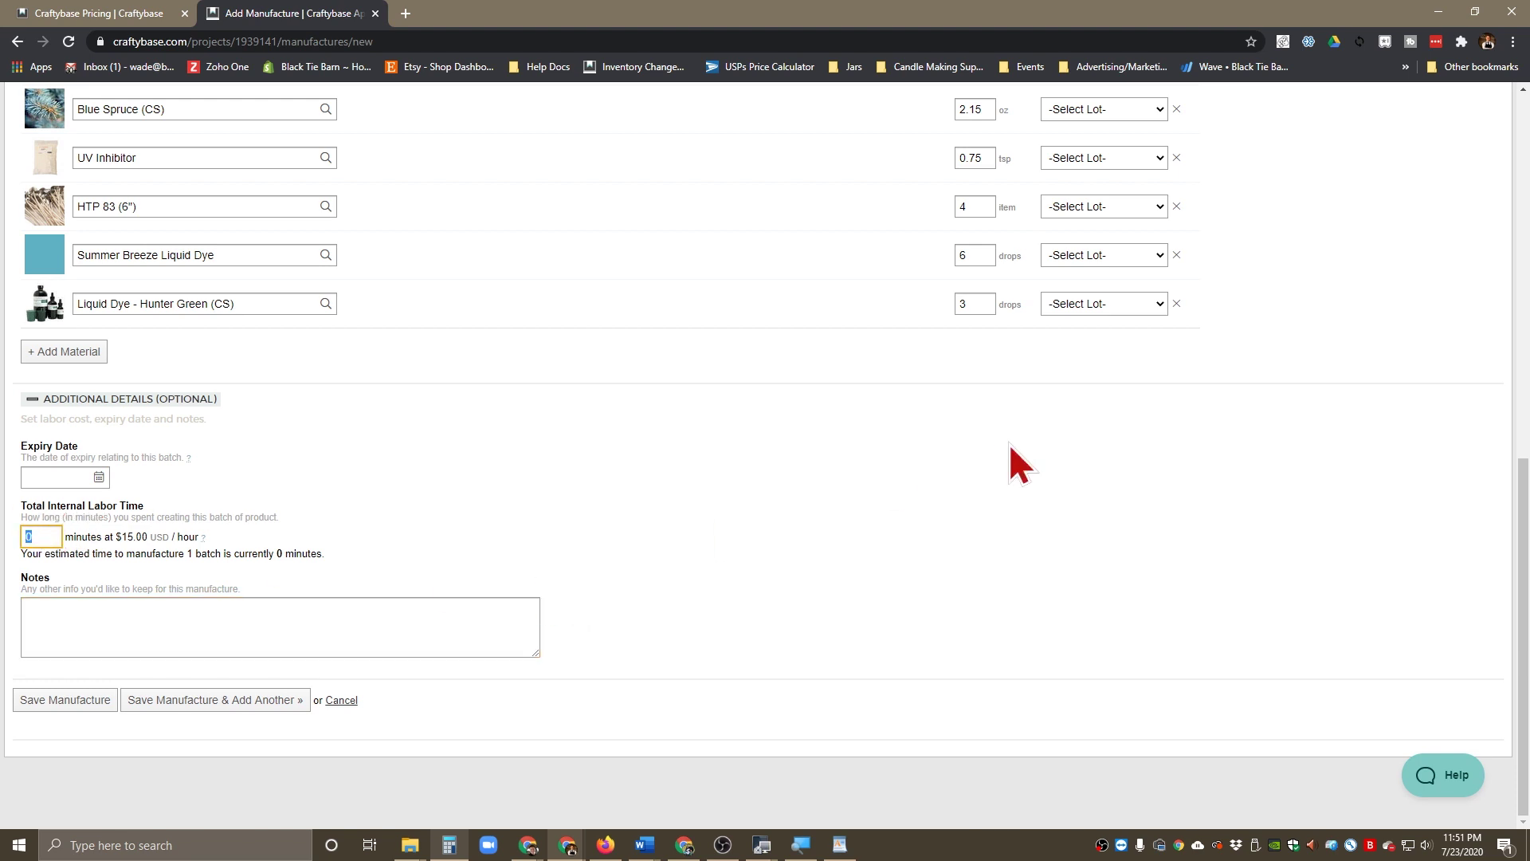
text(10)
click(777, 572)
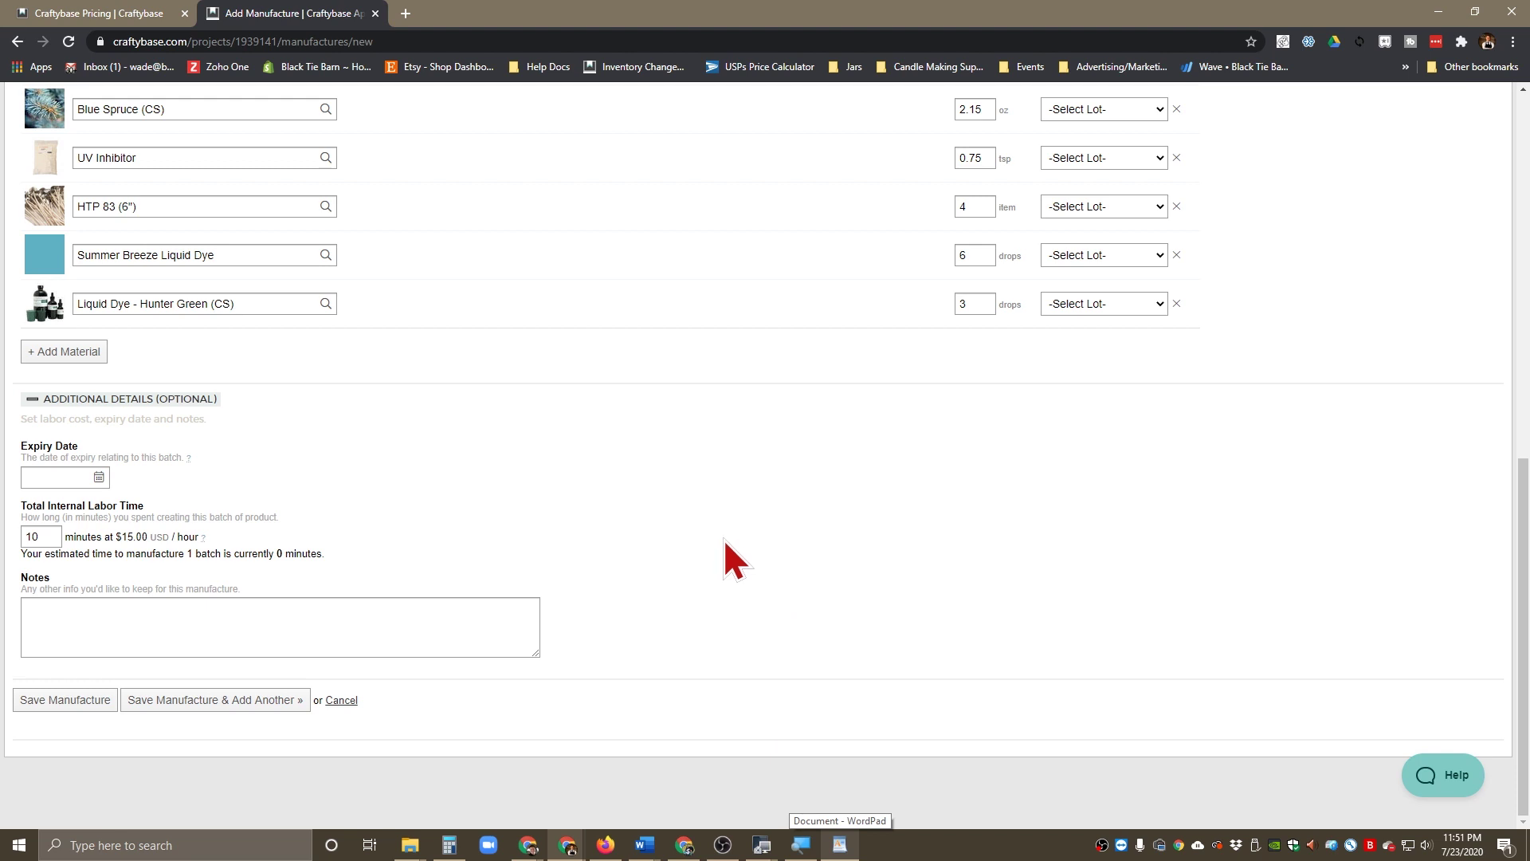
click(519, 620)
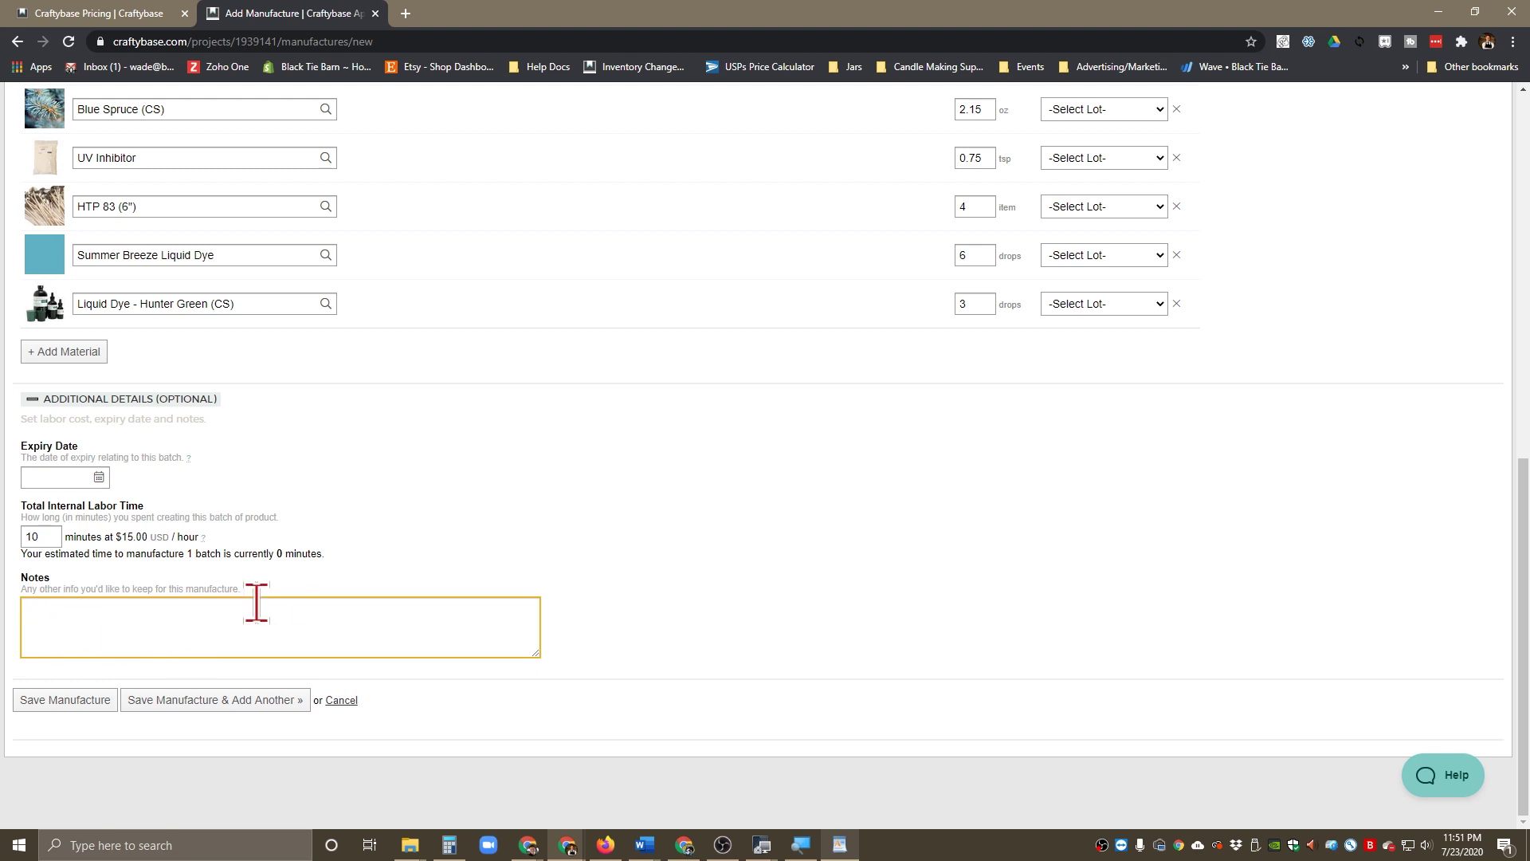
click(341, 701)
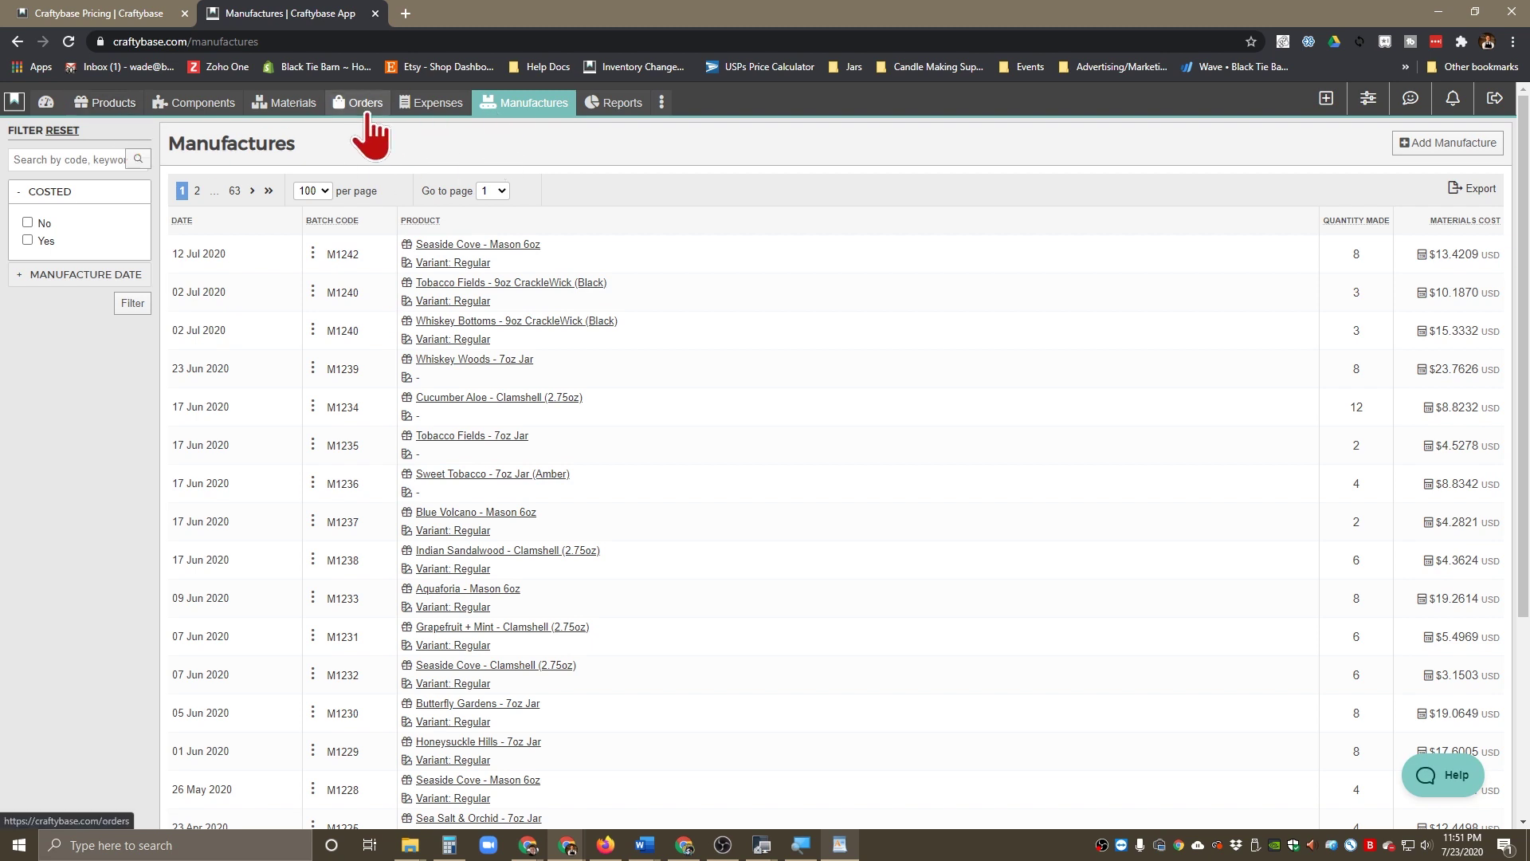
Open manufacture M1242 from the manufactures list and review its quantities, materials used and material costs
click(548, 107)
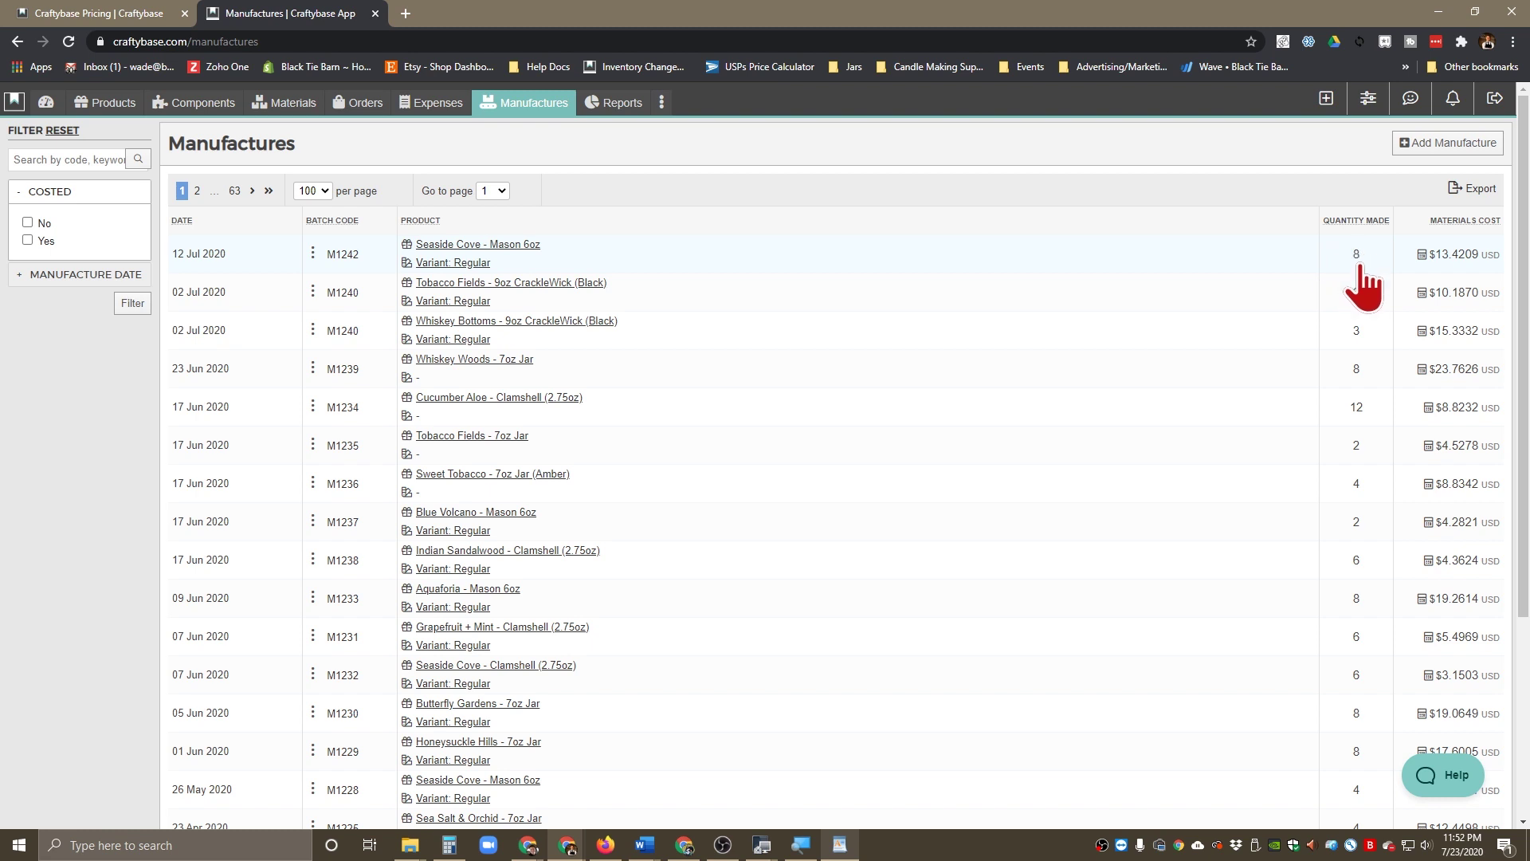
click(312, 254)
click(343, 283)
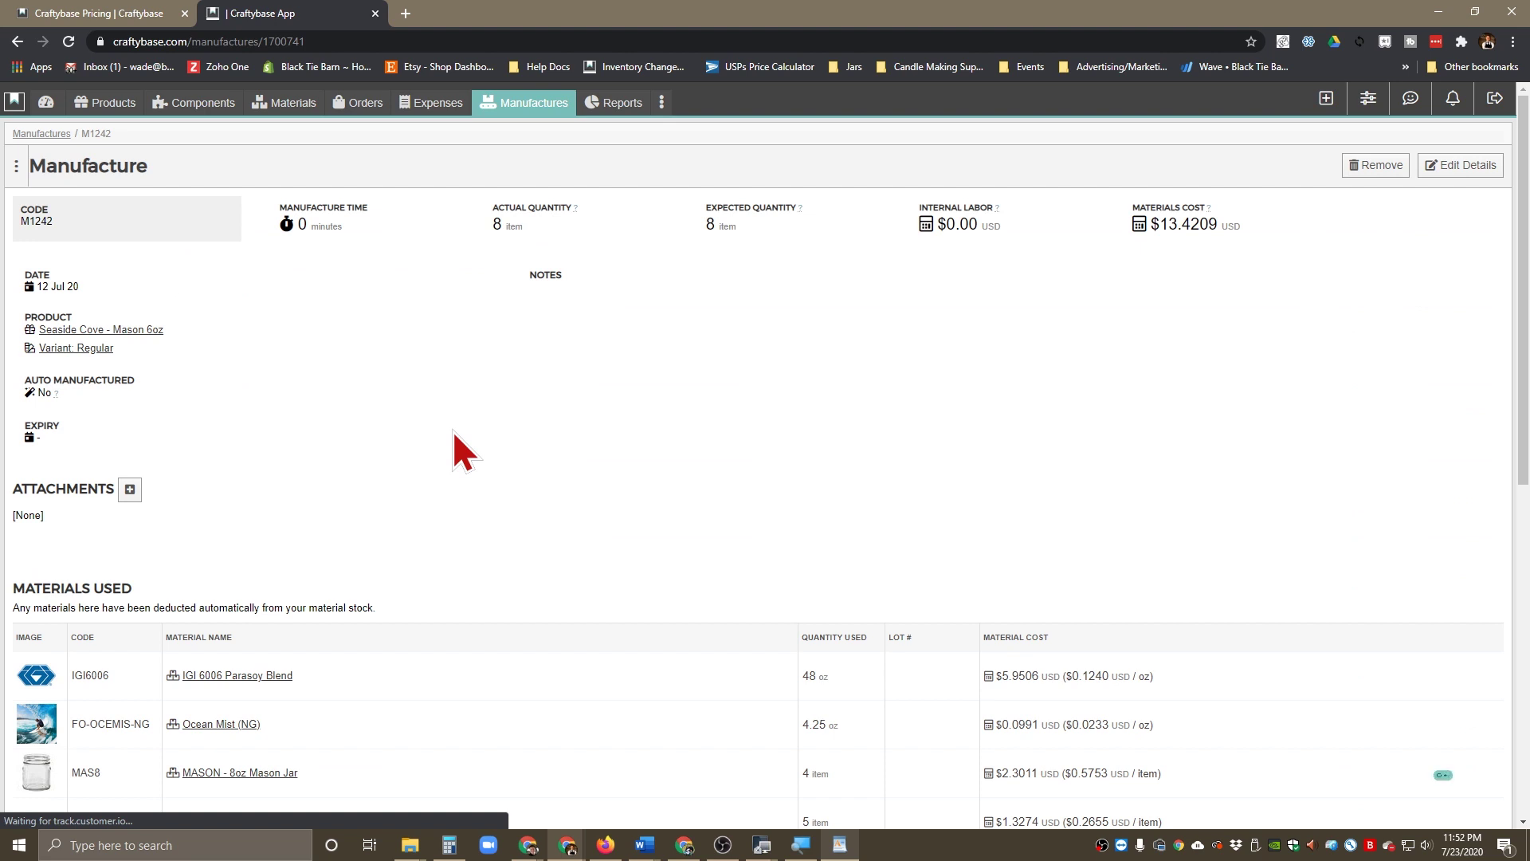
scroll(453, 432, down, 8)
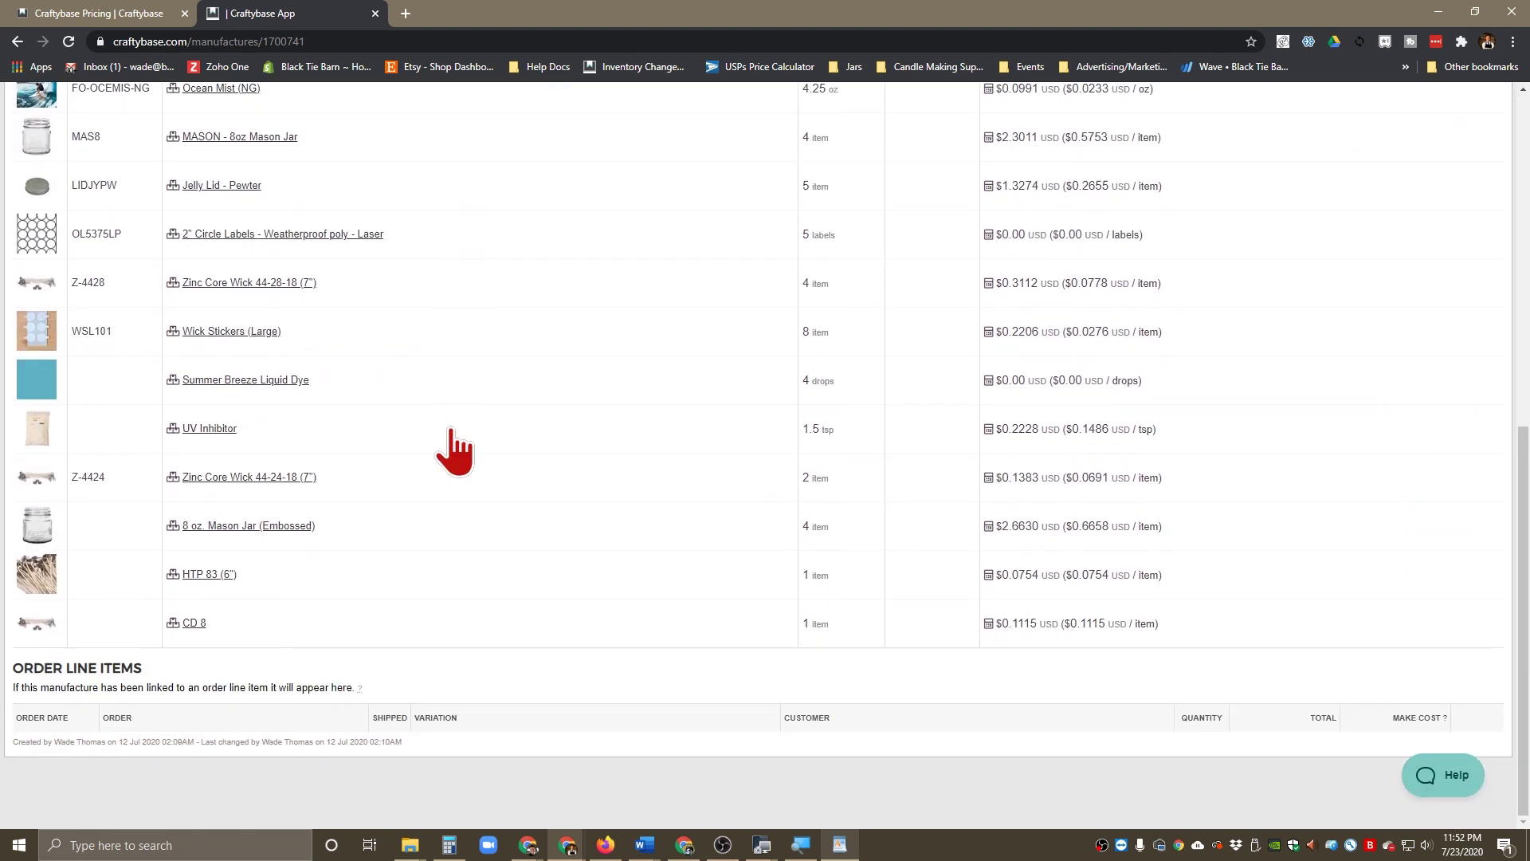
scroll(451, 434, up, 8)
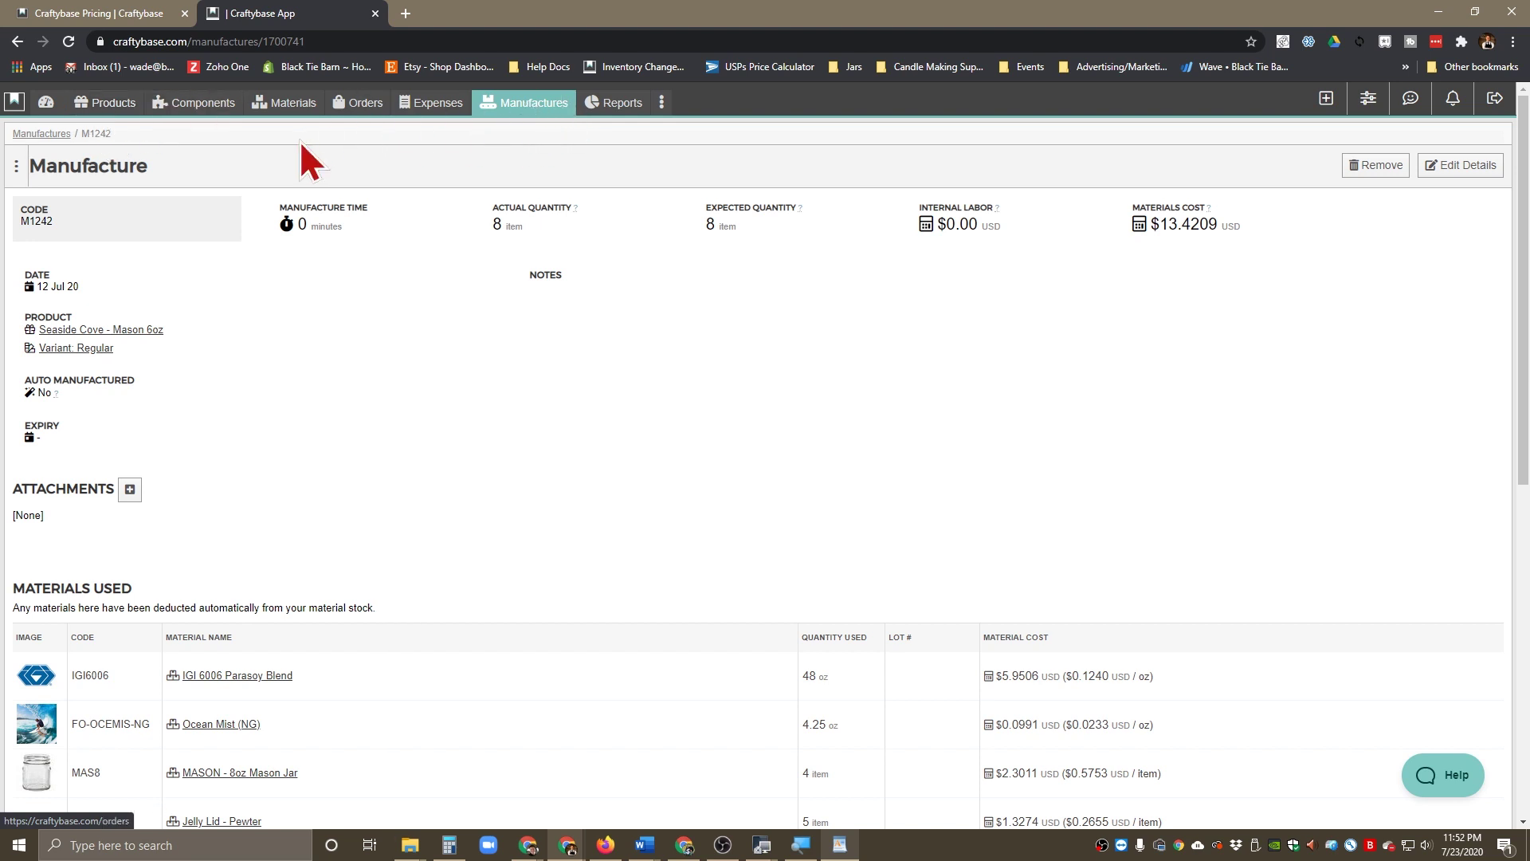
Start a new order from the orders list and look over its customer, location and date fields without filling them
click(351, 102)
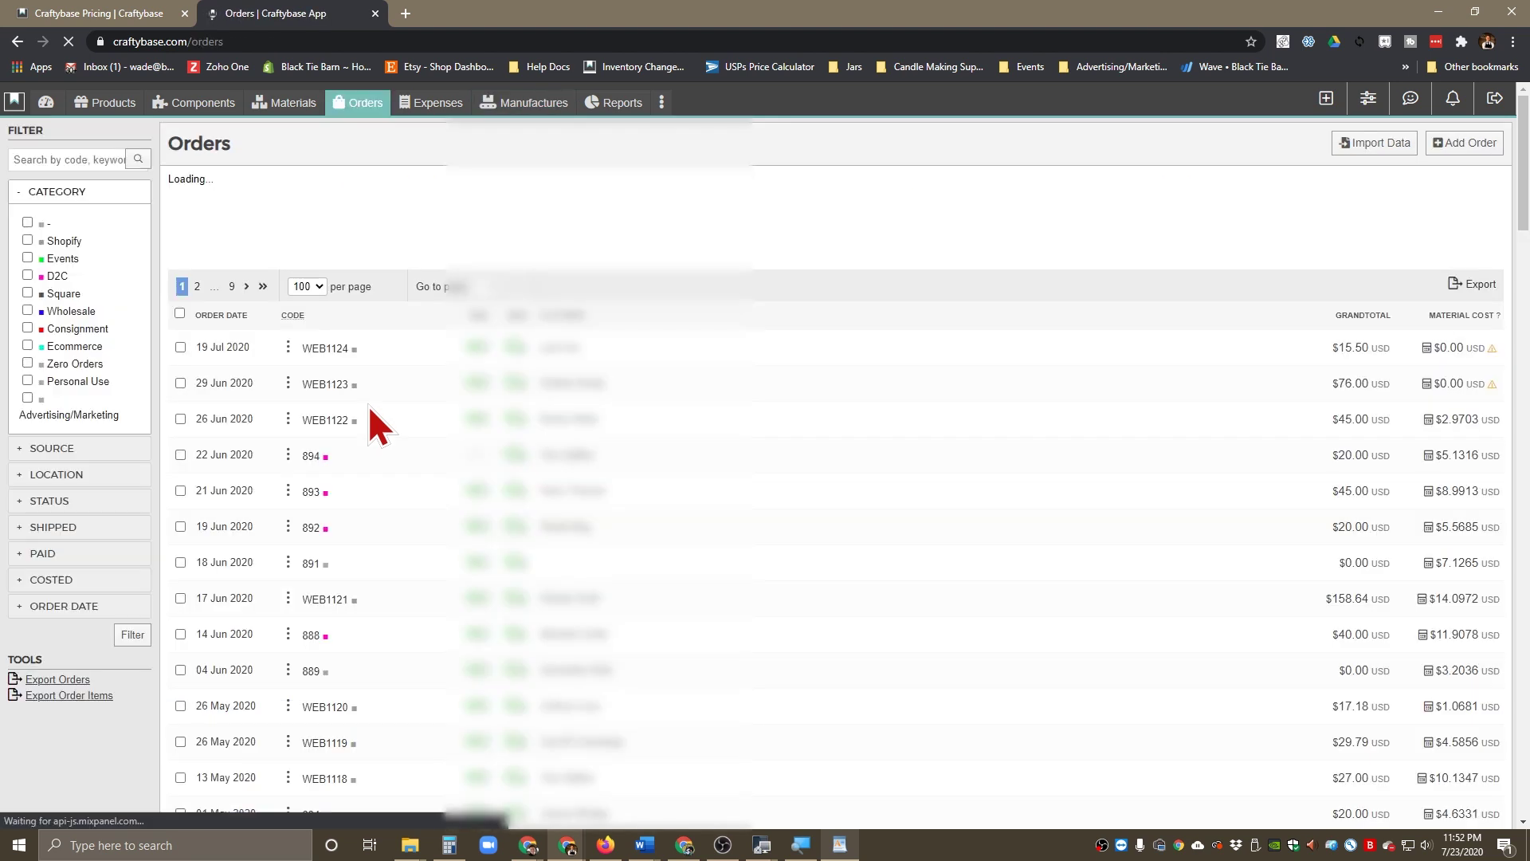
click(1470, 143)
click(108, 281)
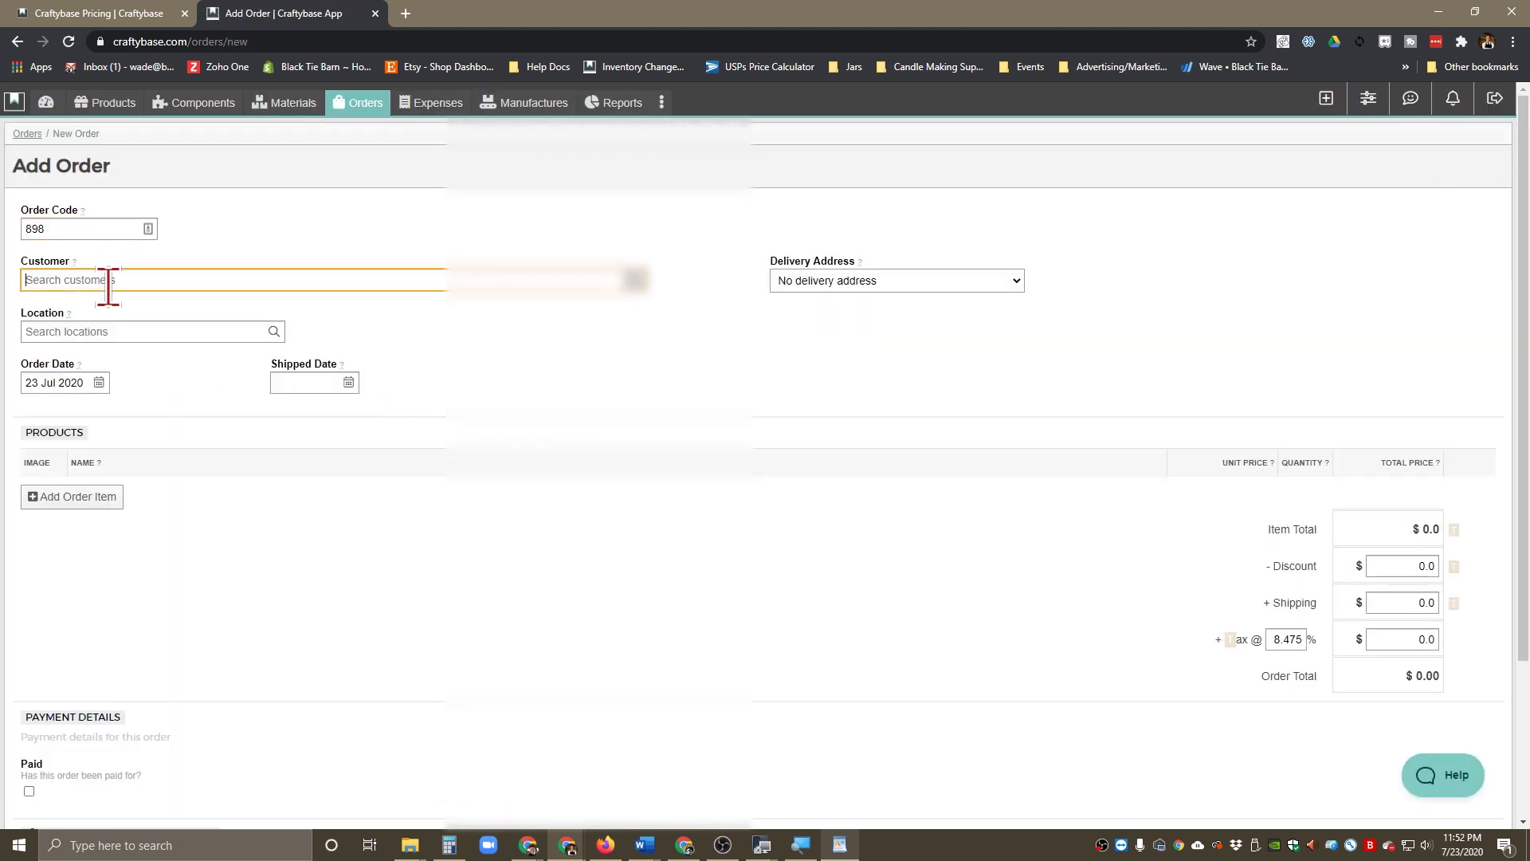
click(217, 539)
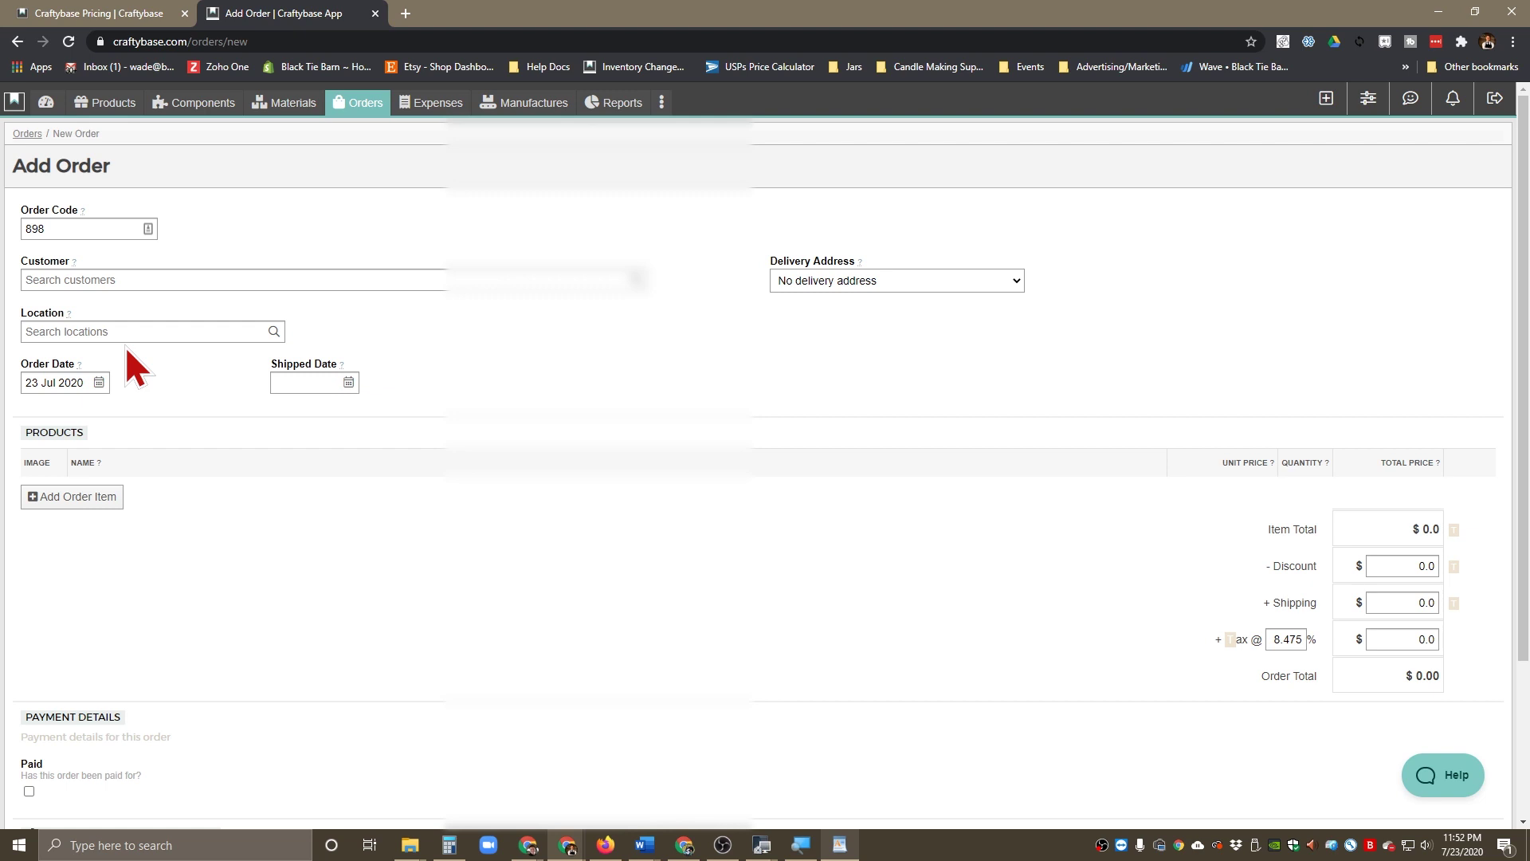
click(212, 332)
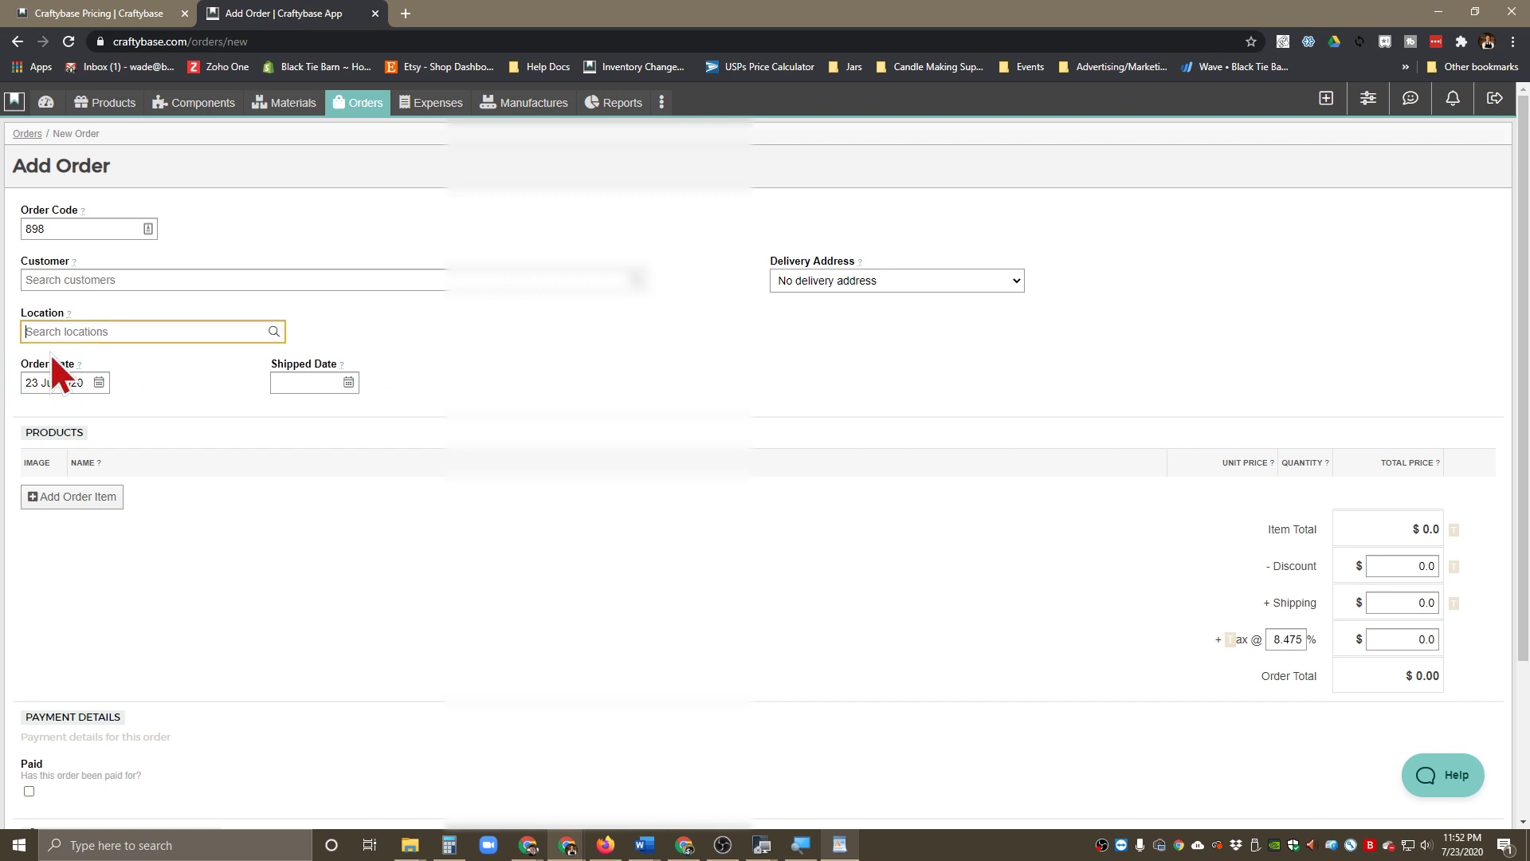
click(308, 548)
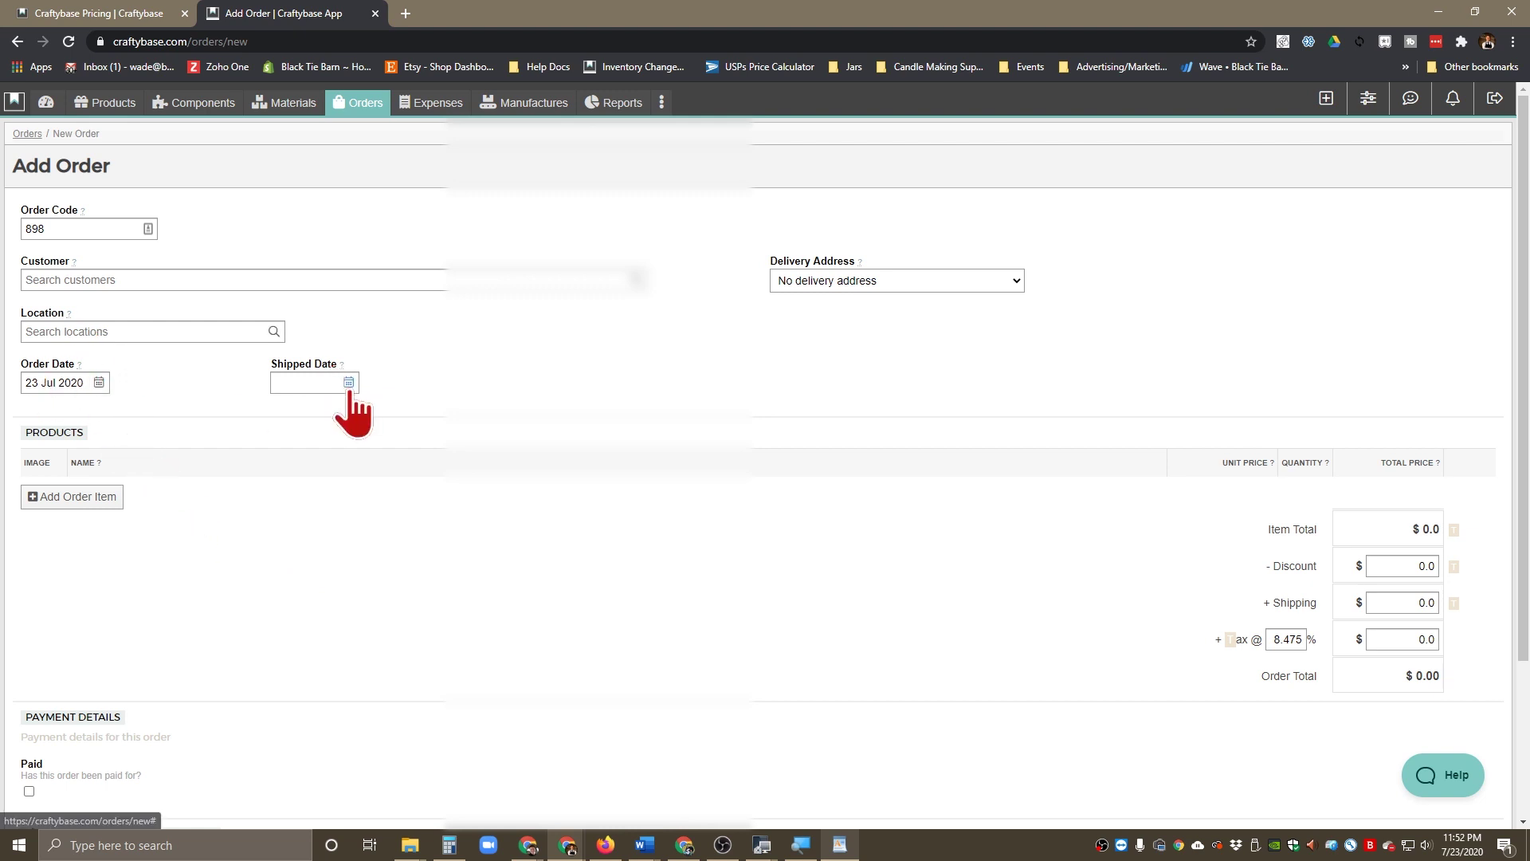
Add Seaside Cove - Mason 6oz in the Regular variant as an order item
scroll(331, 478, down, 2)
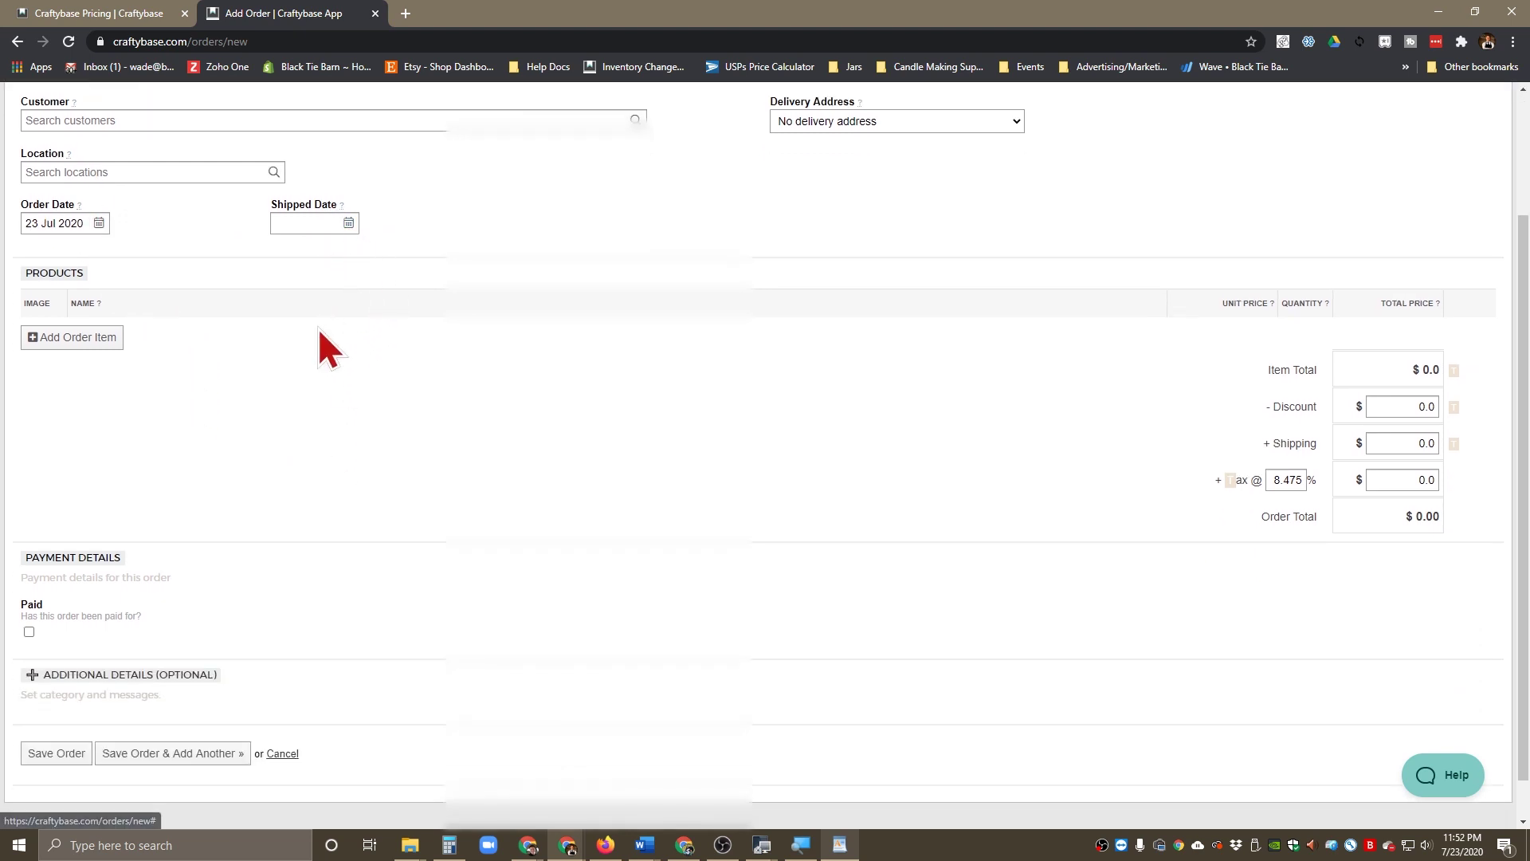
click(80, 338)
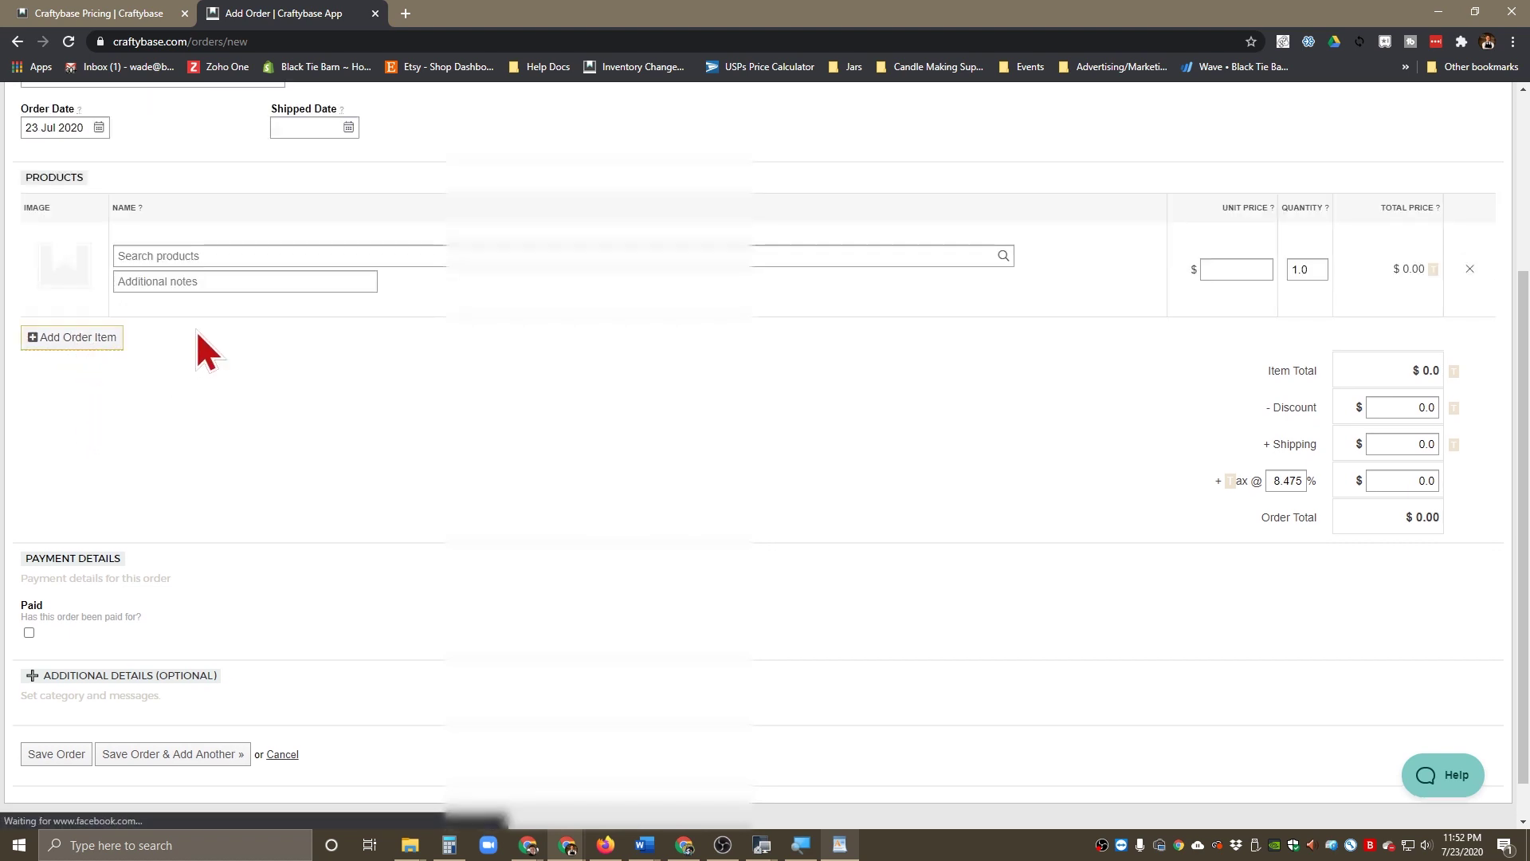
click(213, 256)
text(ses)
key(BackSpace)
text(aside Cove - Mason 6oz)
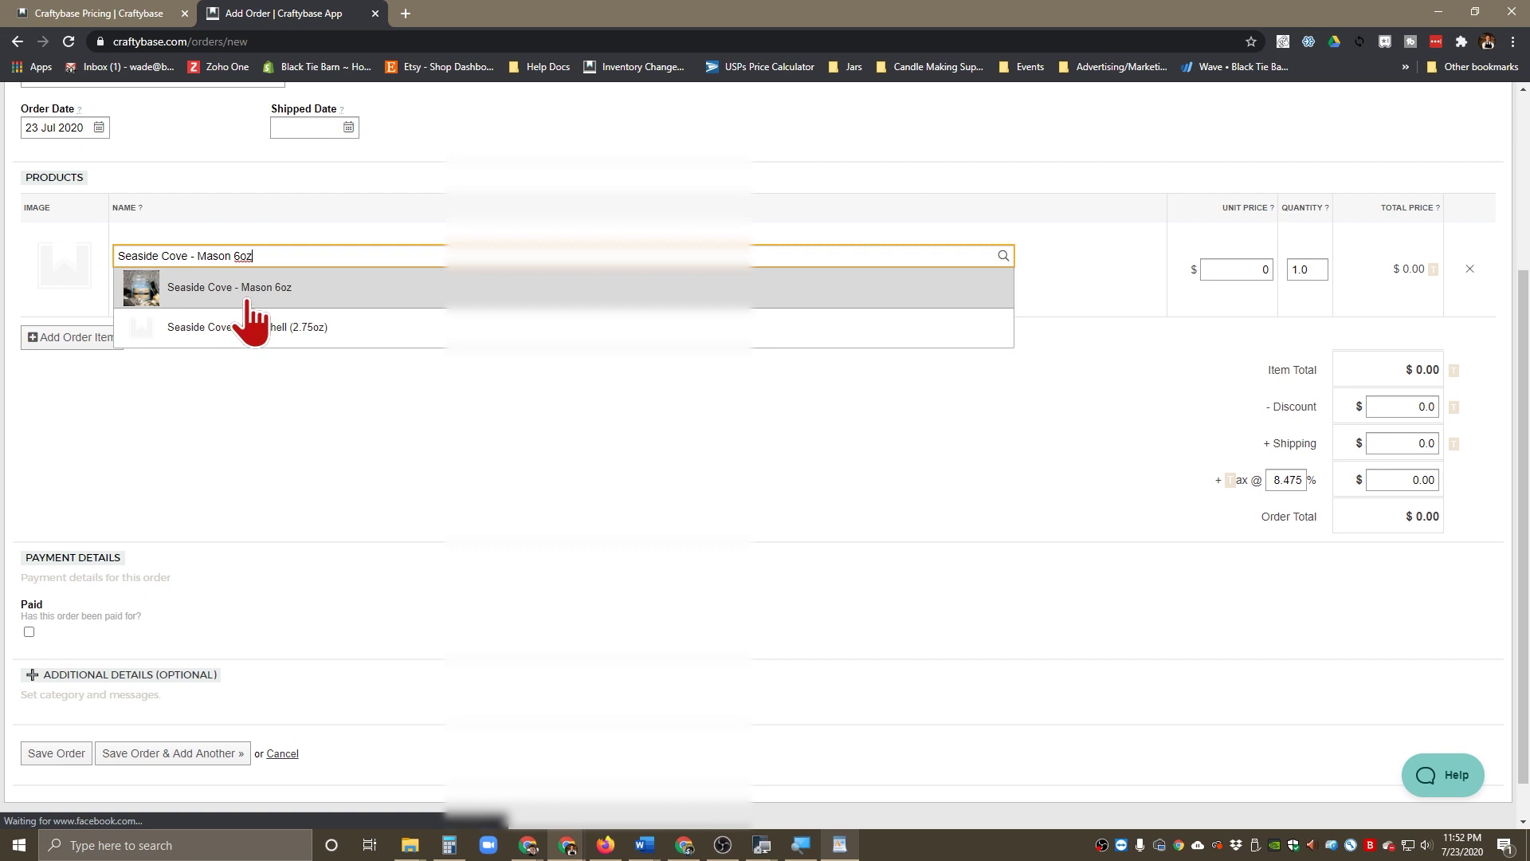
click(243, 293)
click(163, 287)
click(174, 321)
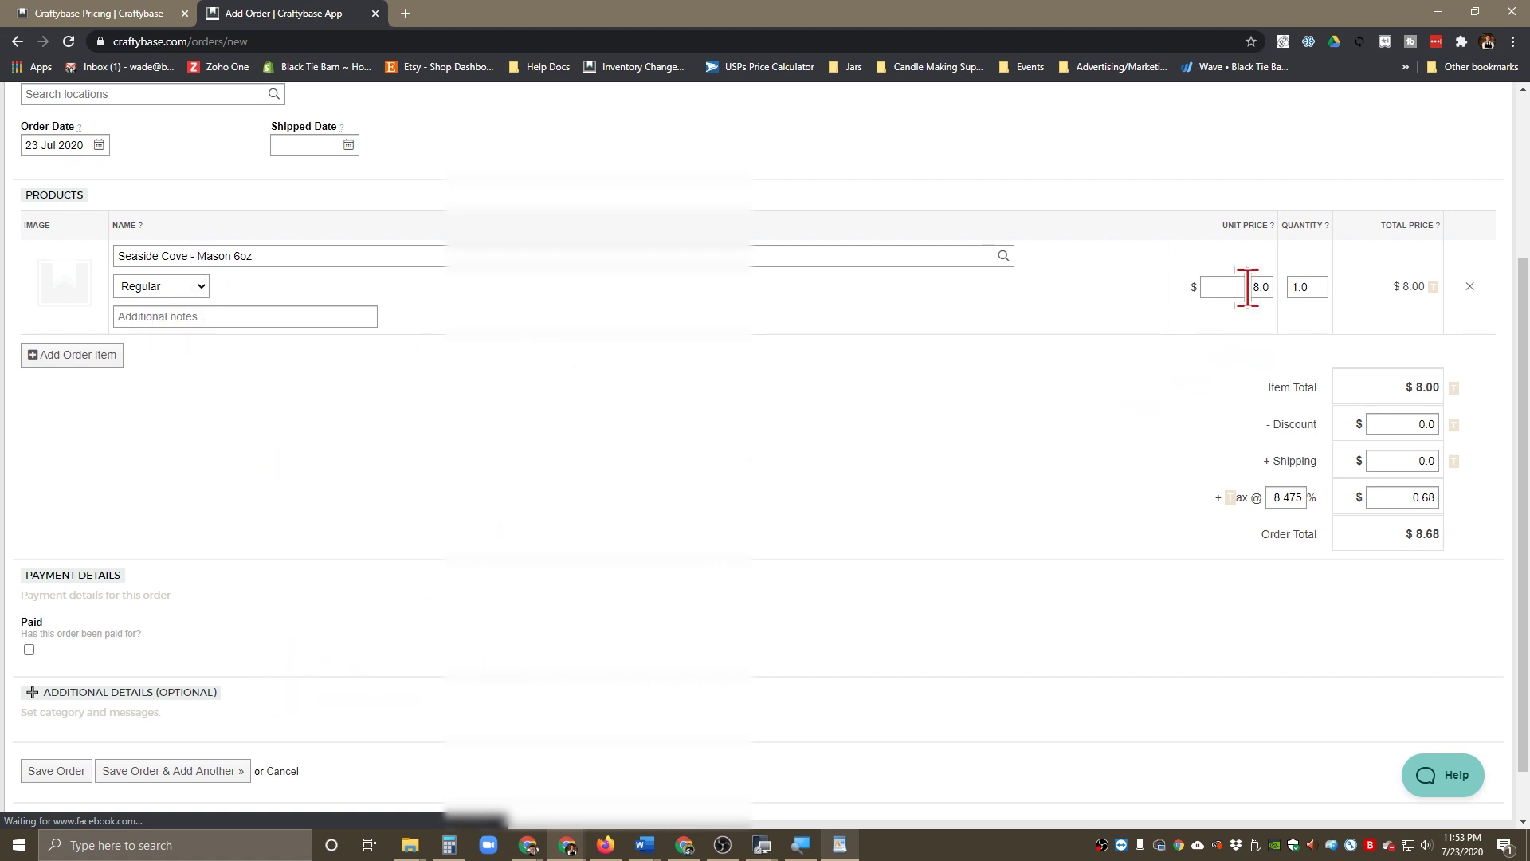
Check the order item's unit price and set its quantity to 2
click(1223, 295)
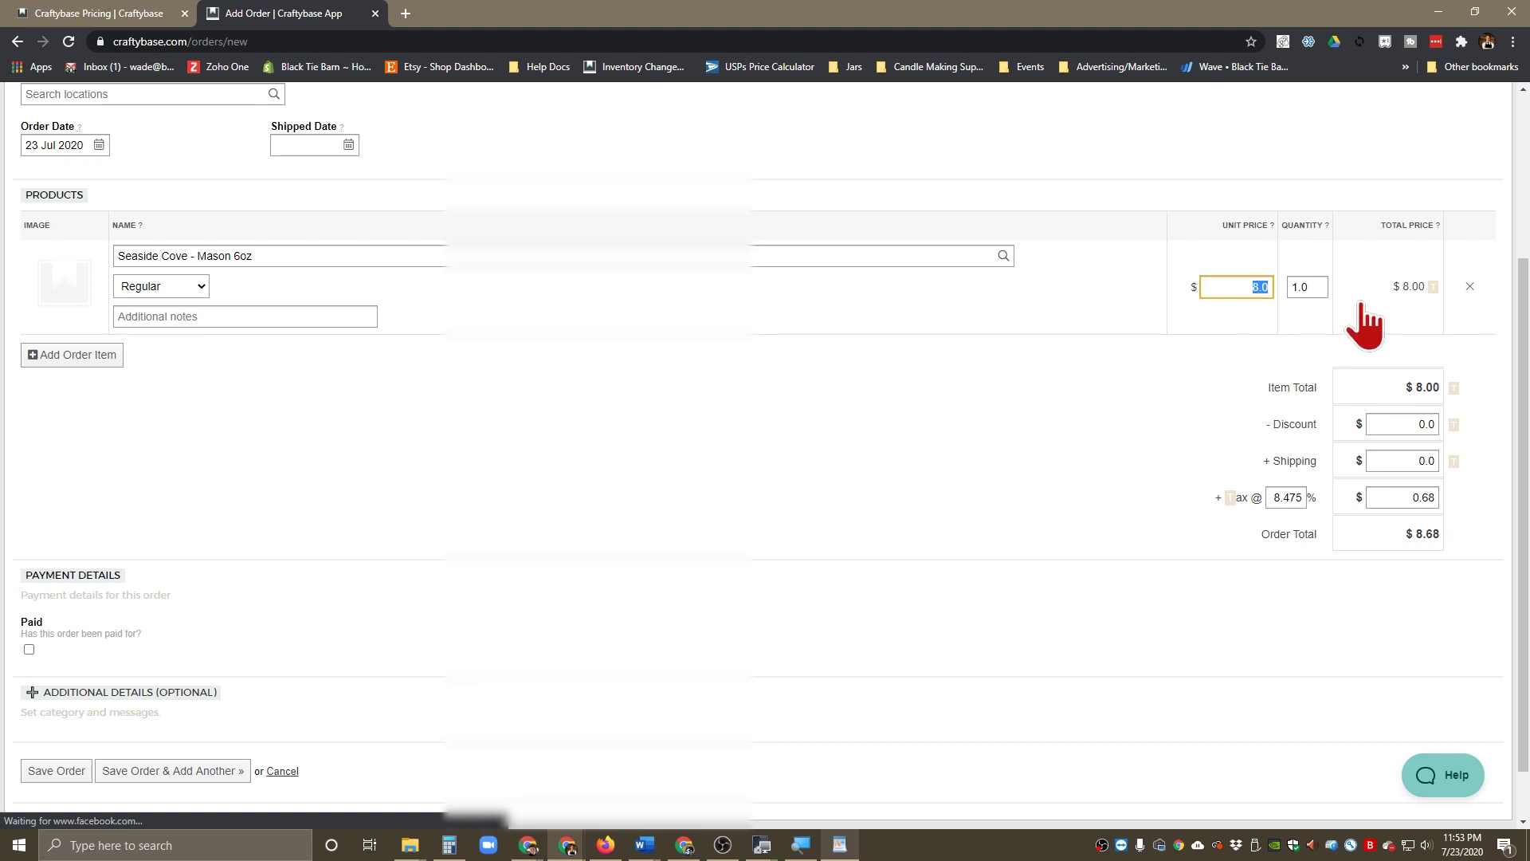
click(1315, 288)
text(2)
click(939, 426)
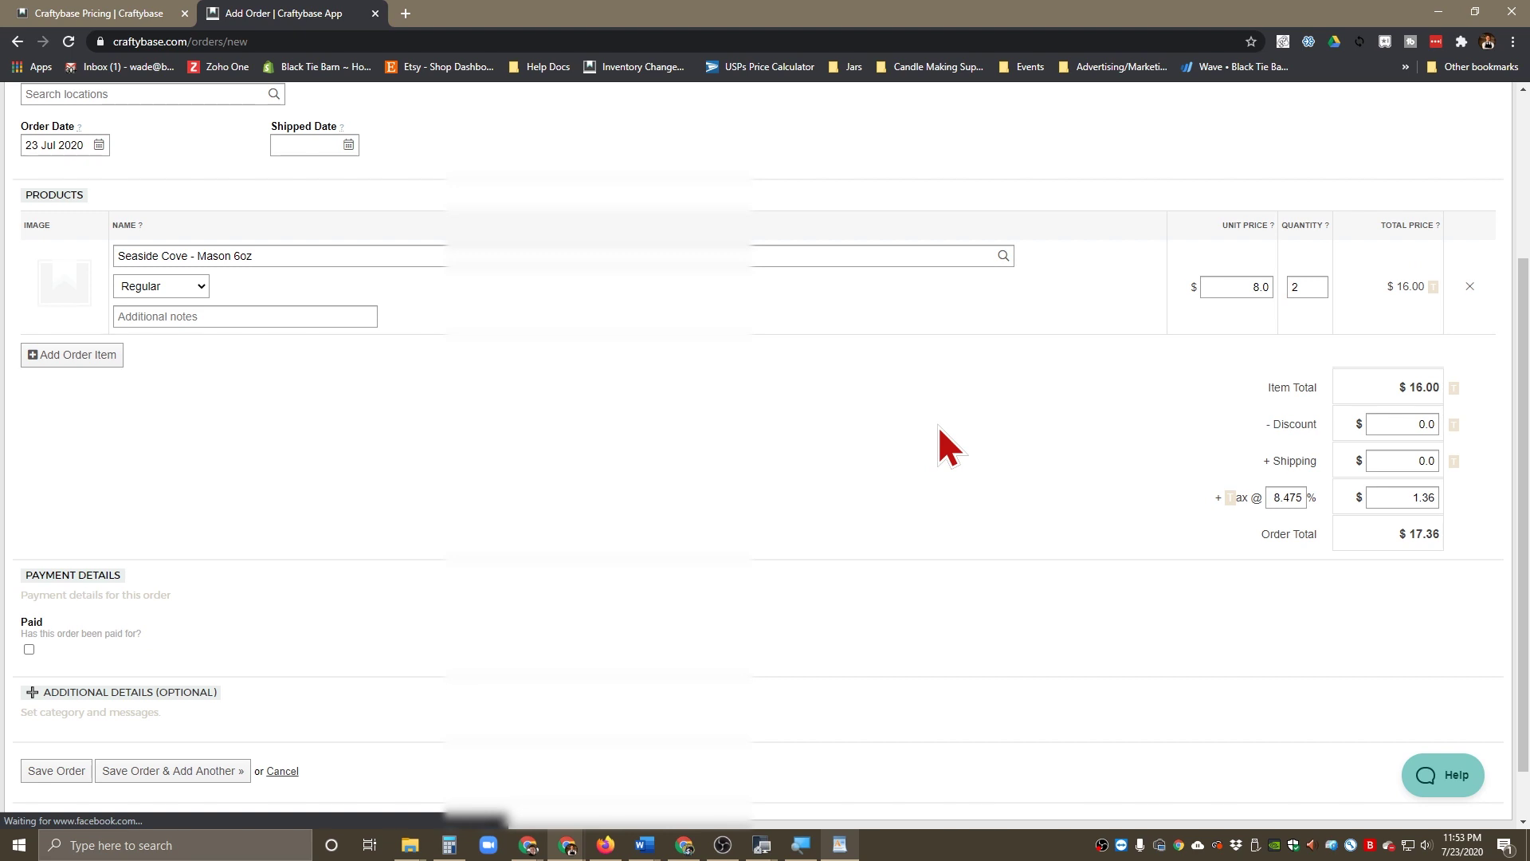
Look over the order's discount, shipping and tax fields without adding any amounts
scroll(1435, 410, down, 1)
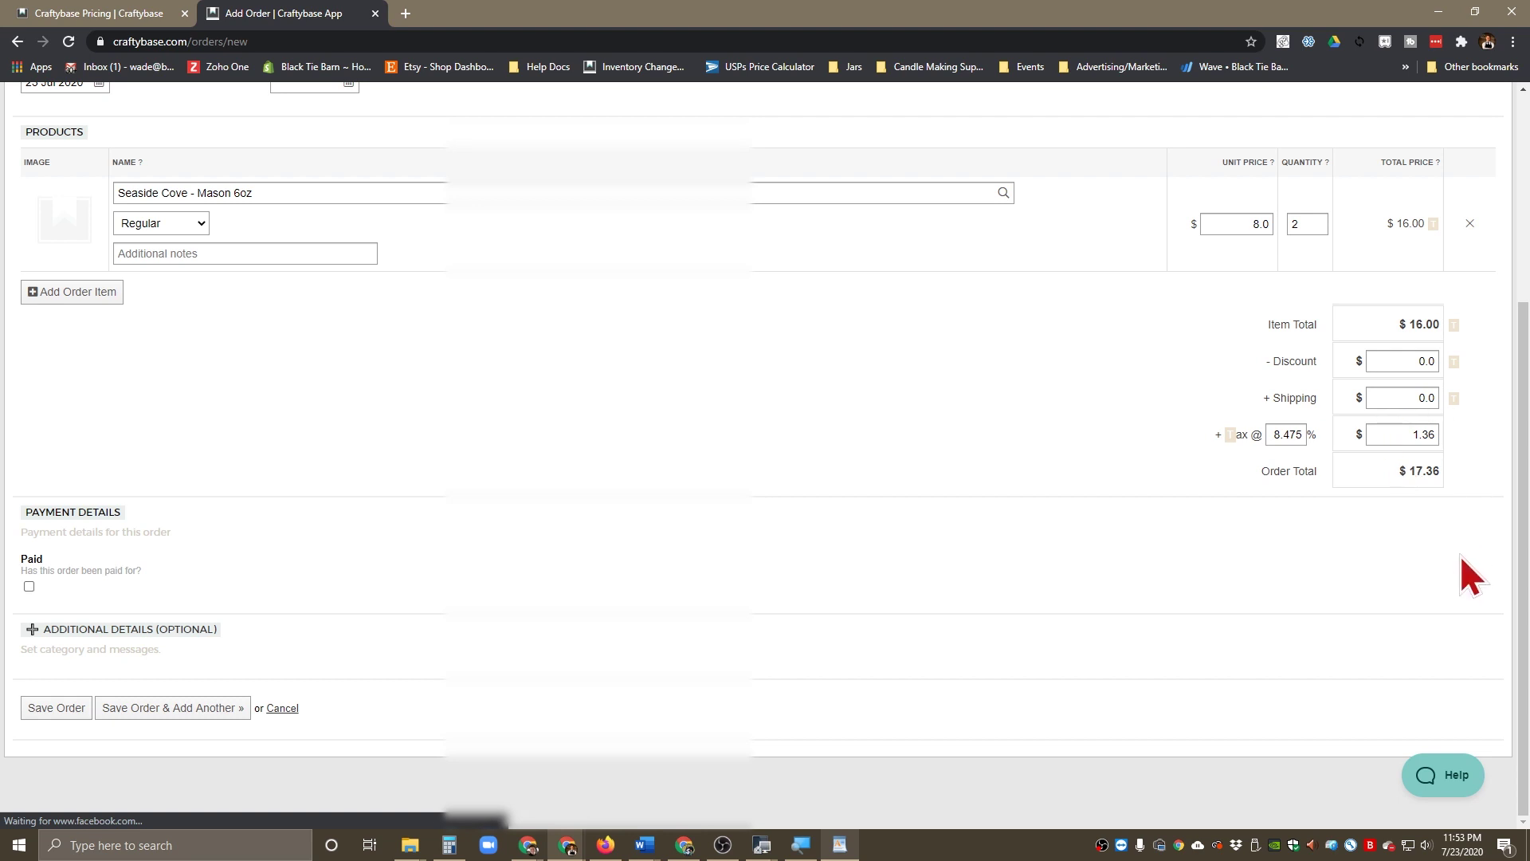
click(1402, 361)
click(1342, 424)
click(1417, 397)
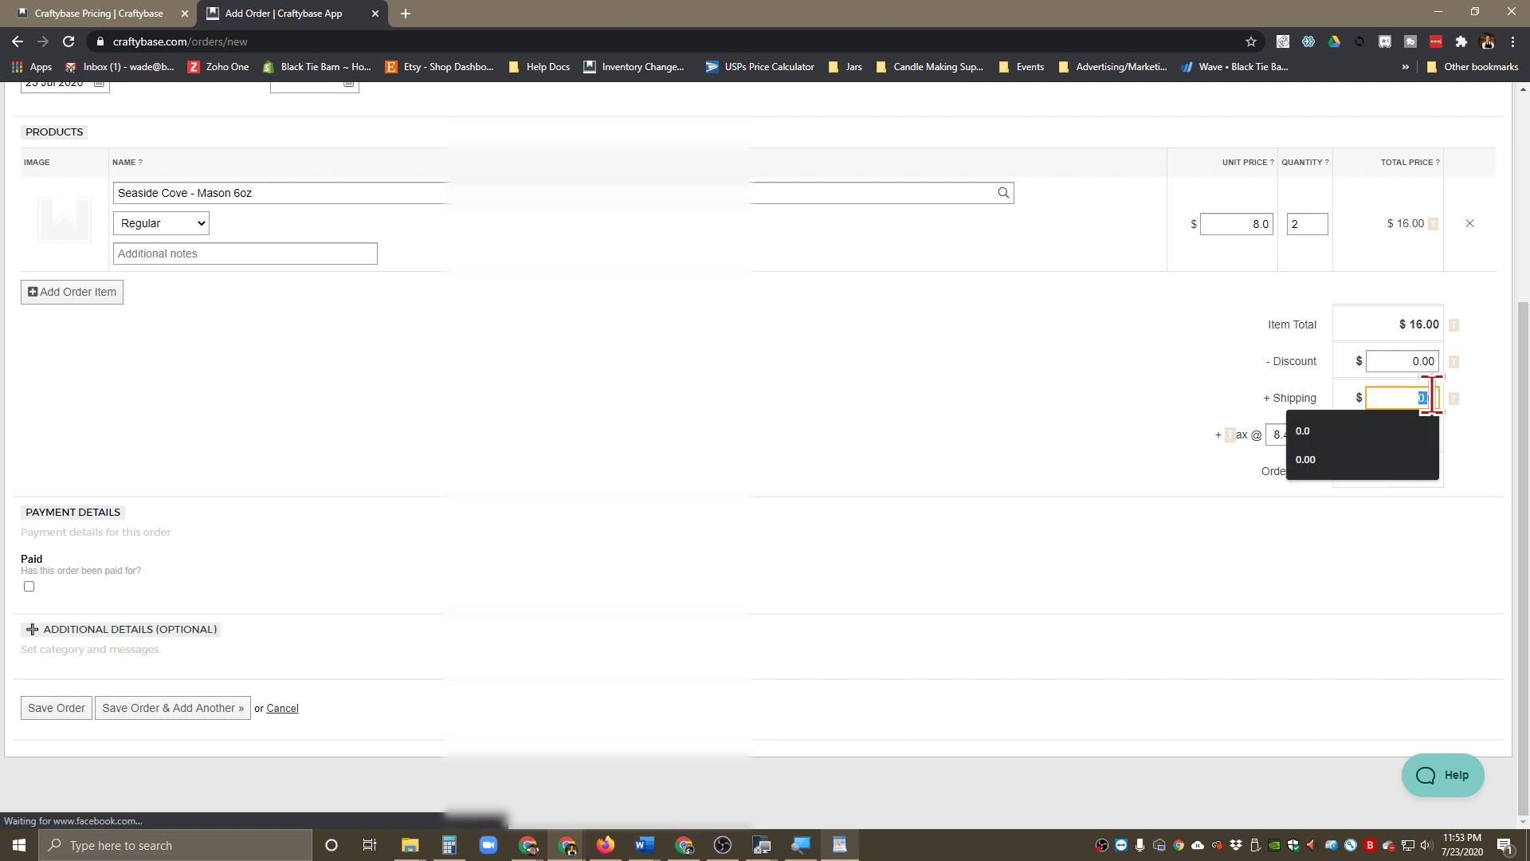
click(717, 422)
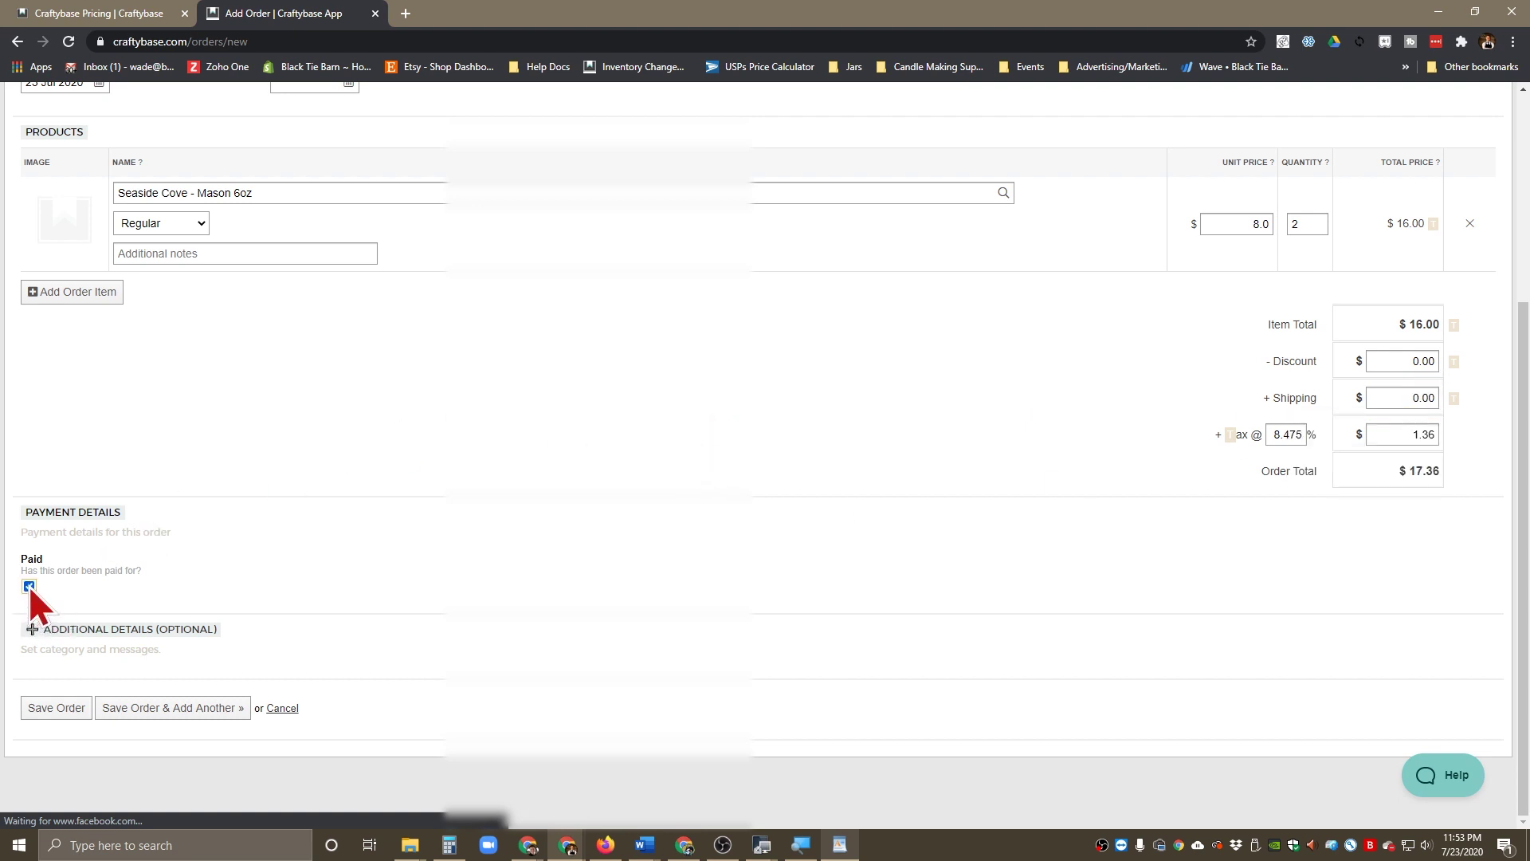
Expand the order's optional additional details and set its category to D2C
click(89, 629)
scroll(313, 586, down, 4)
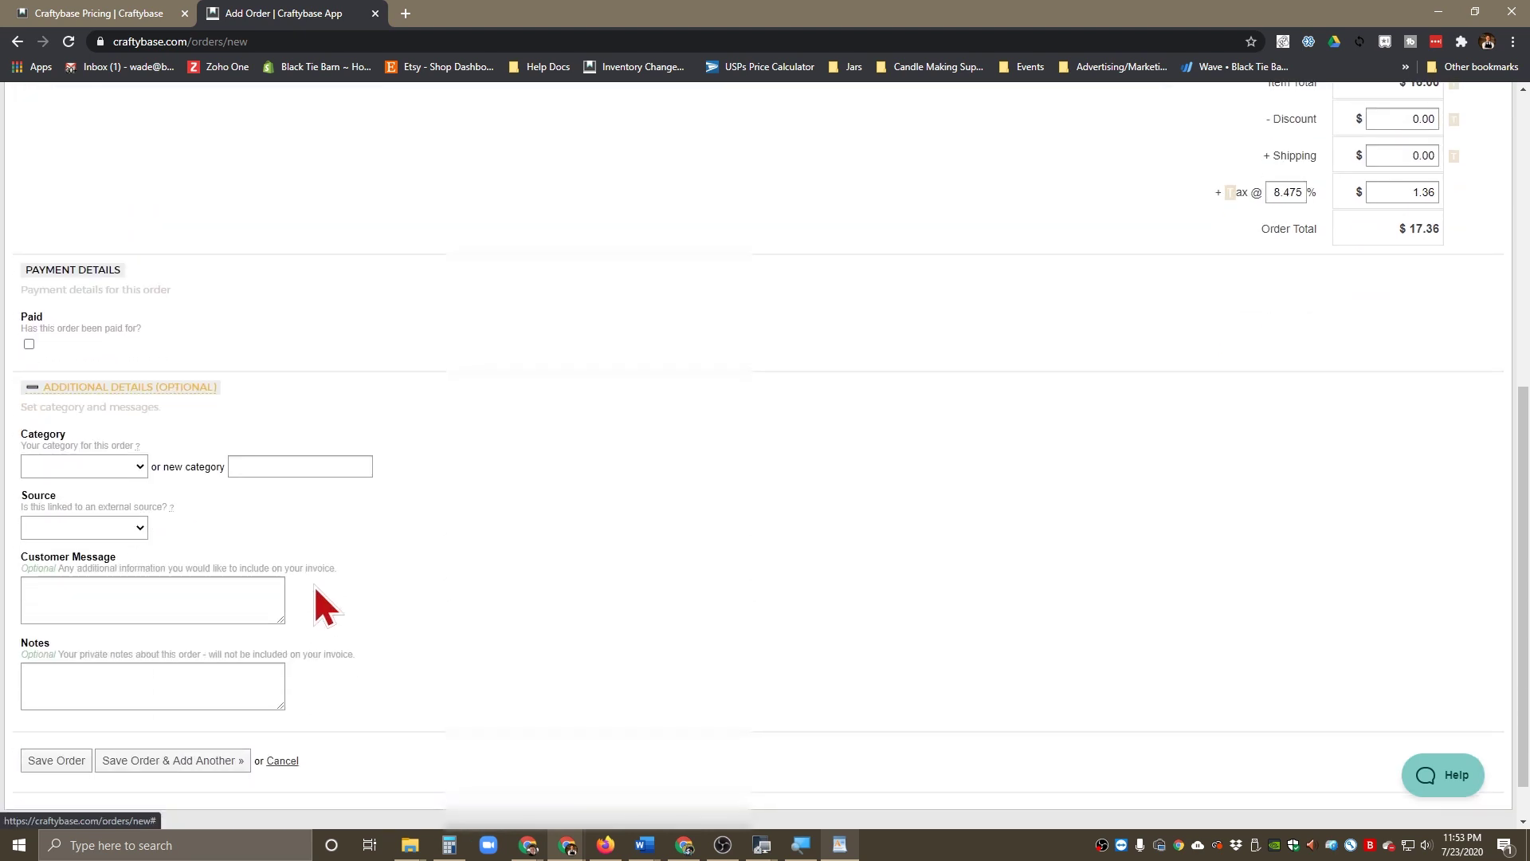
click(117, 414)
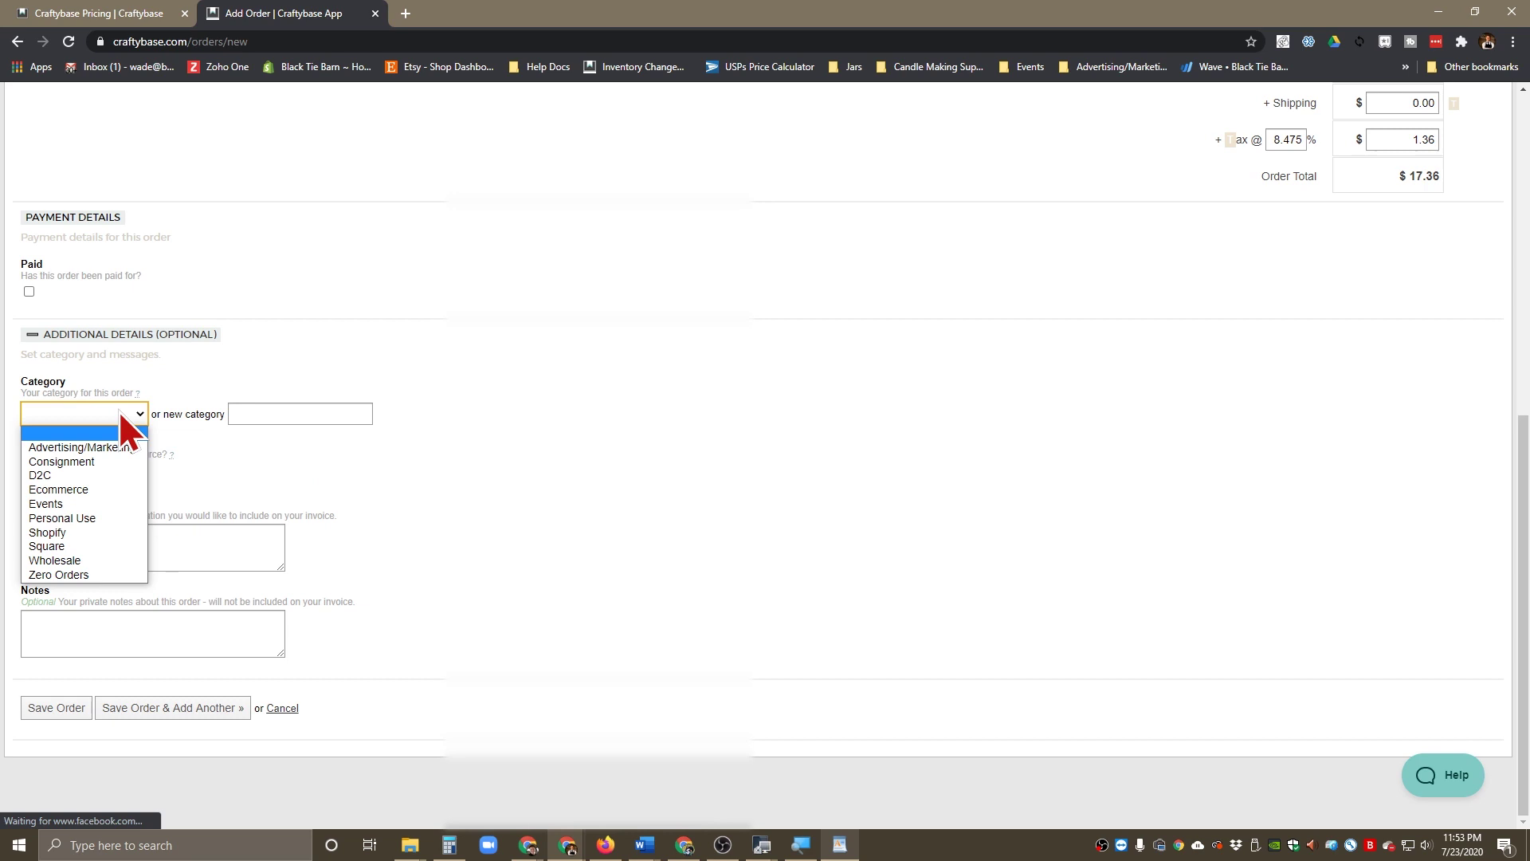
click(93, 473)
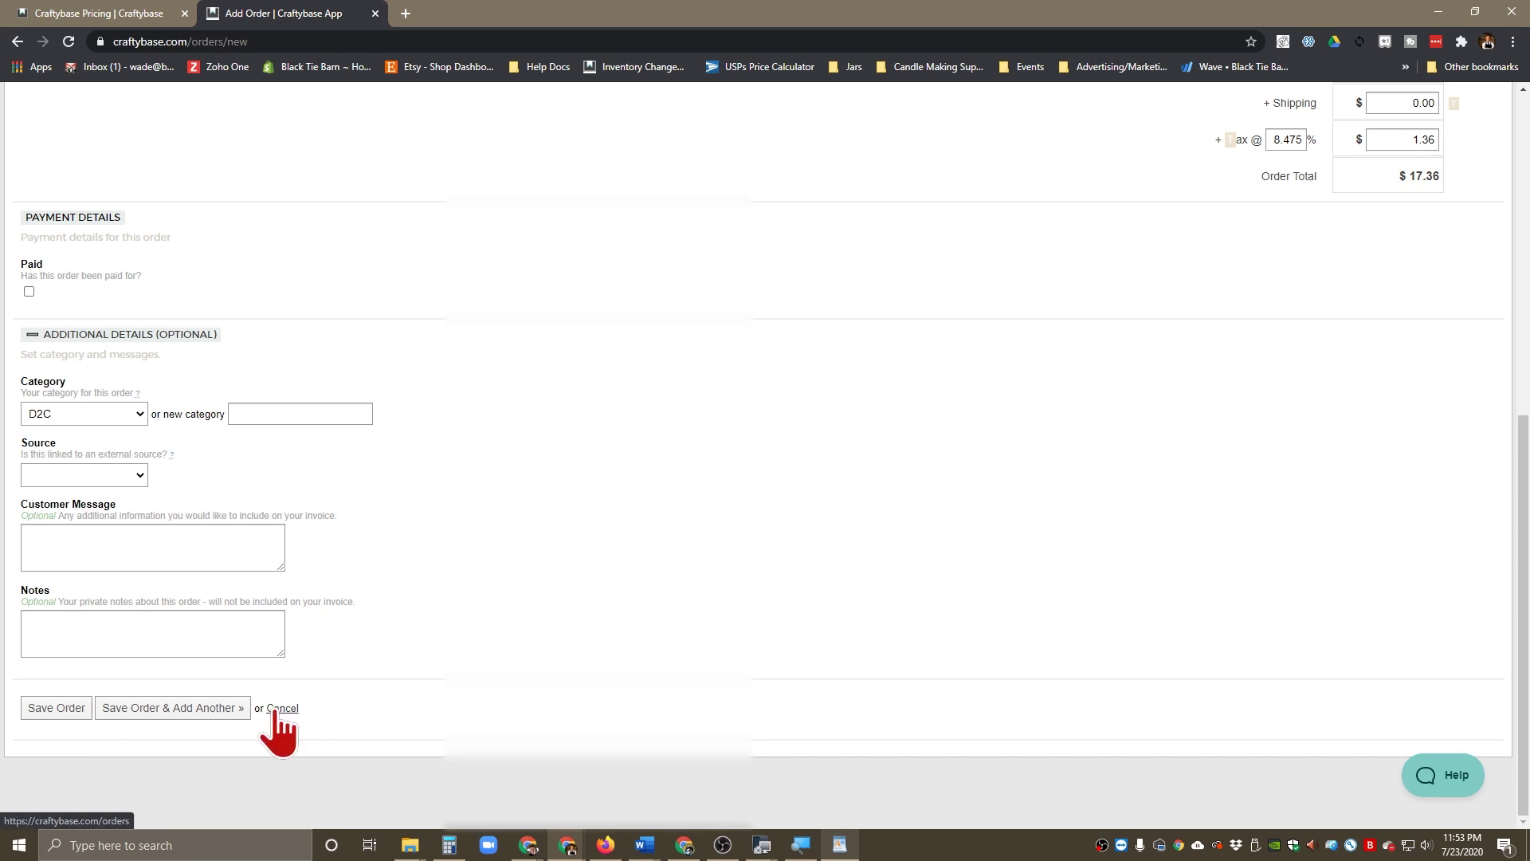
Save the new order and reopen it from the orders list
click(69, 709)
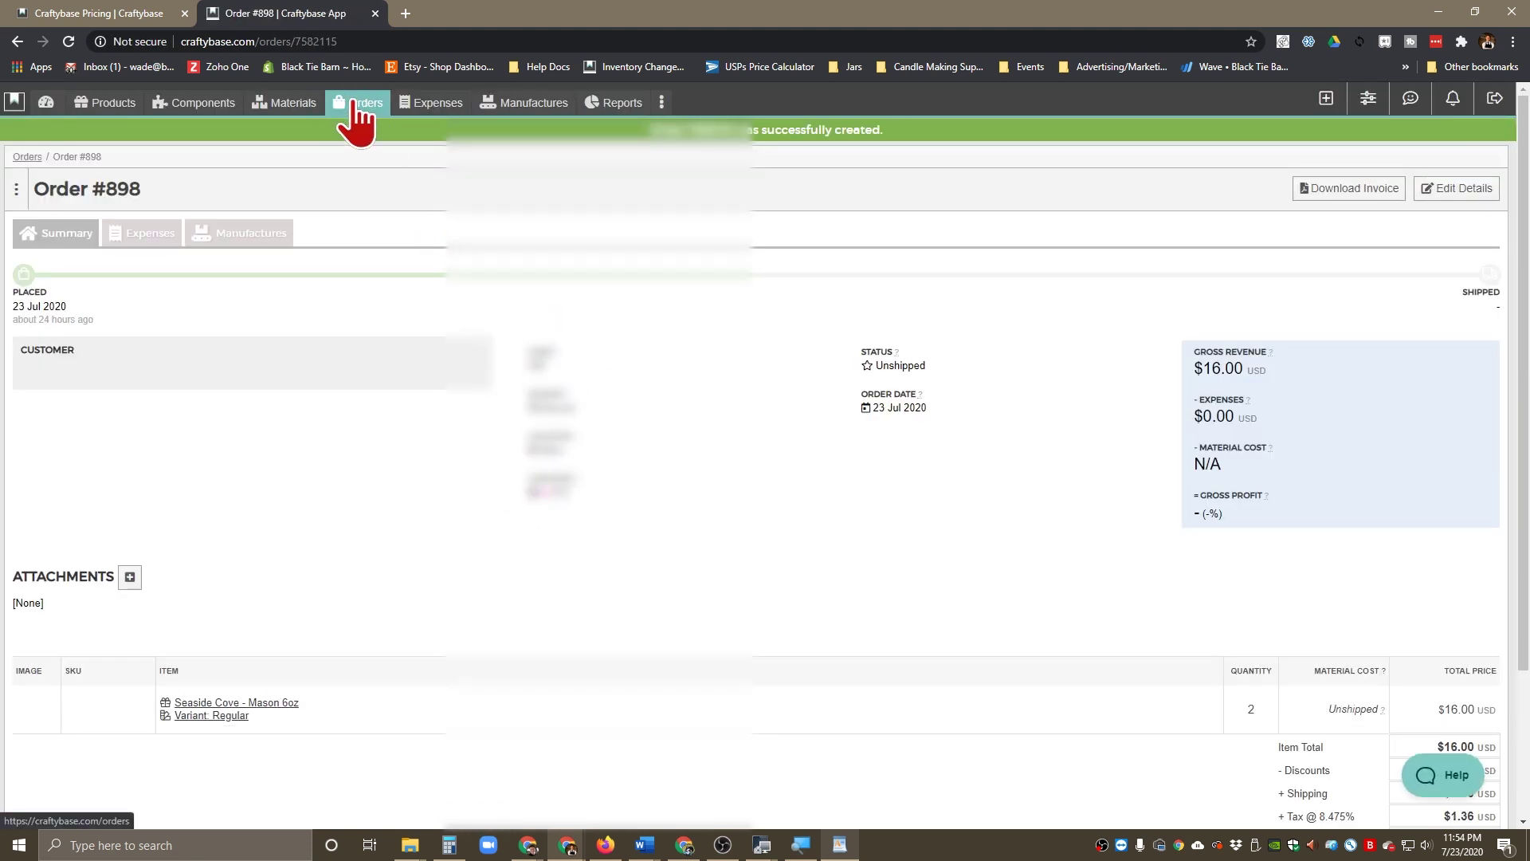
click(356, 104)
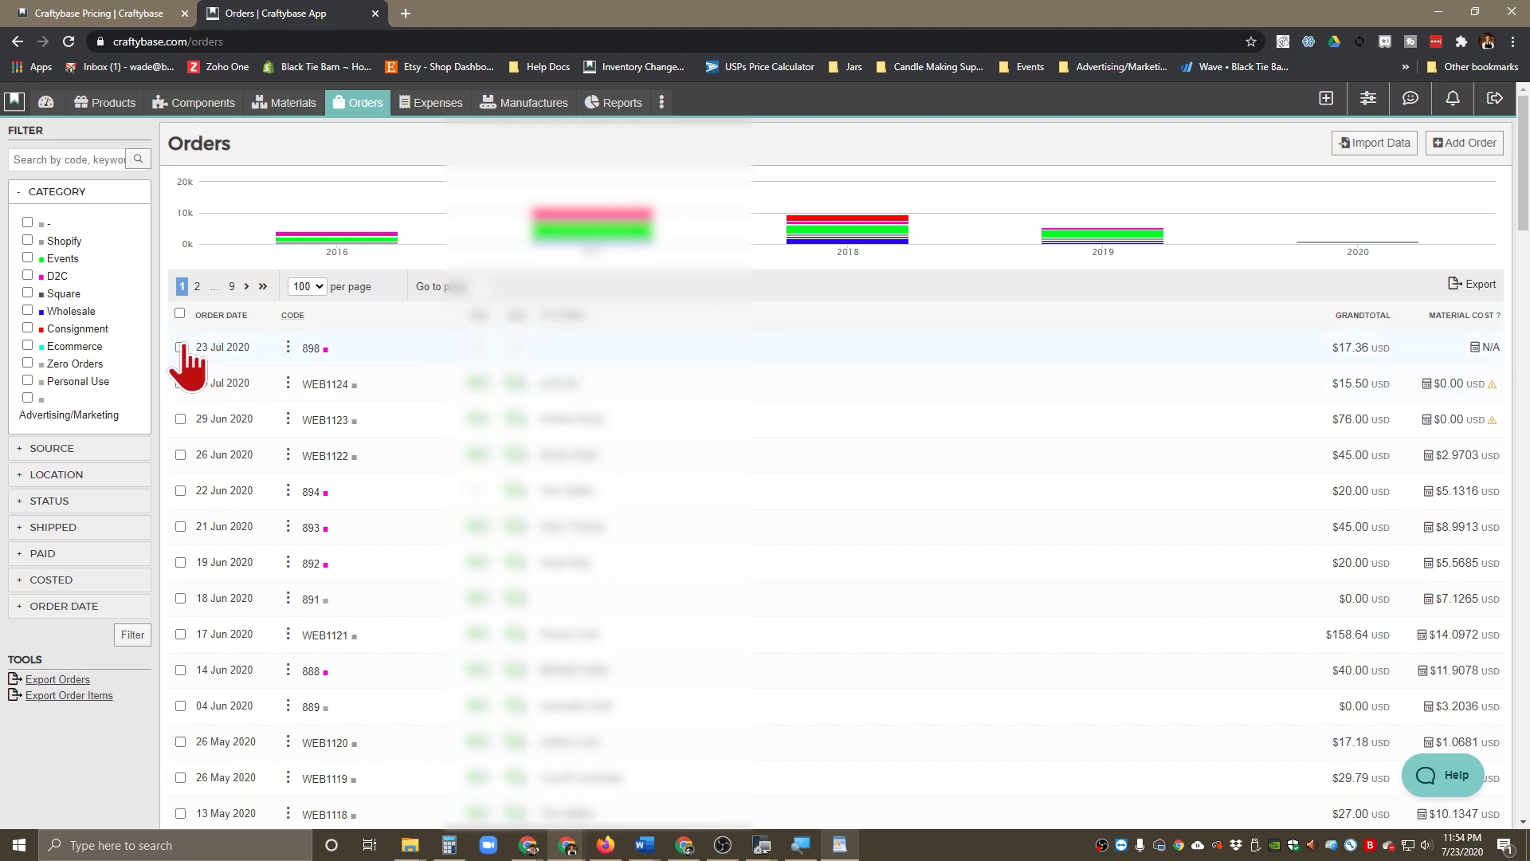
click(289, 345)
click(323, 351)
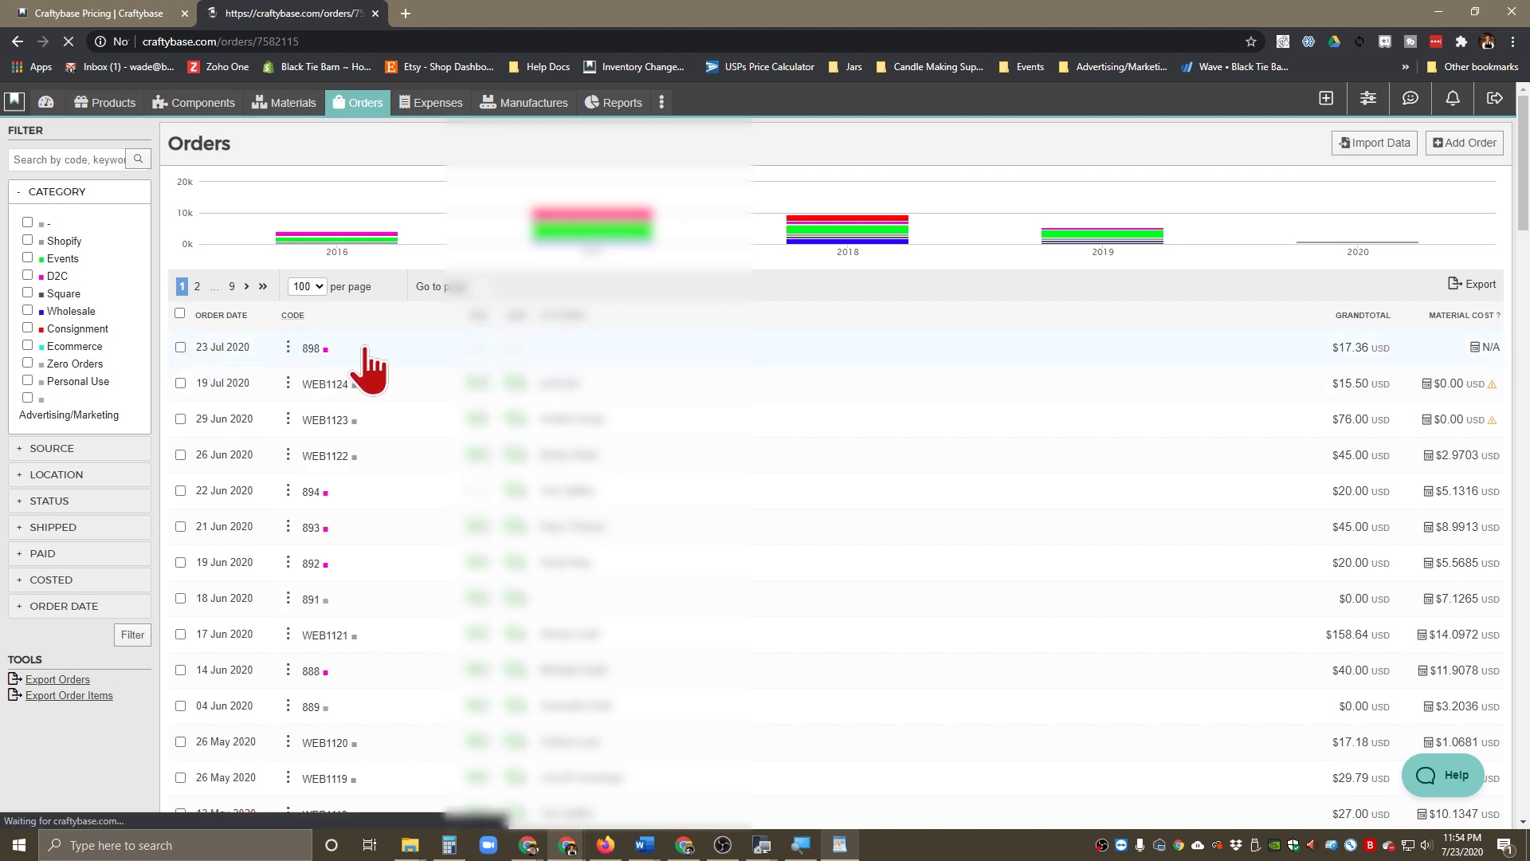
Edit the new order's details to mark it as paid and save the update
scroll(828, 372, down, 1)
scroll(1195, 275, up, 1)
click(1445, 167)
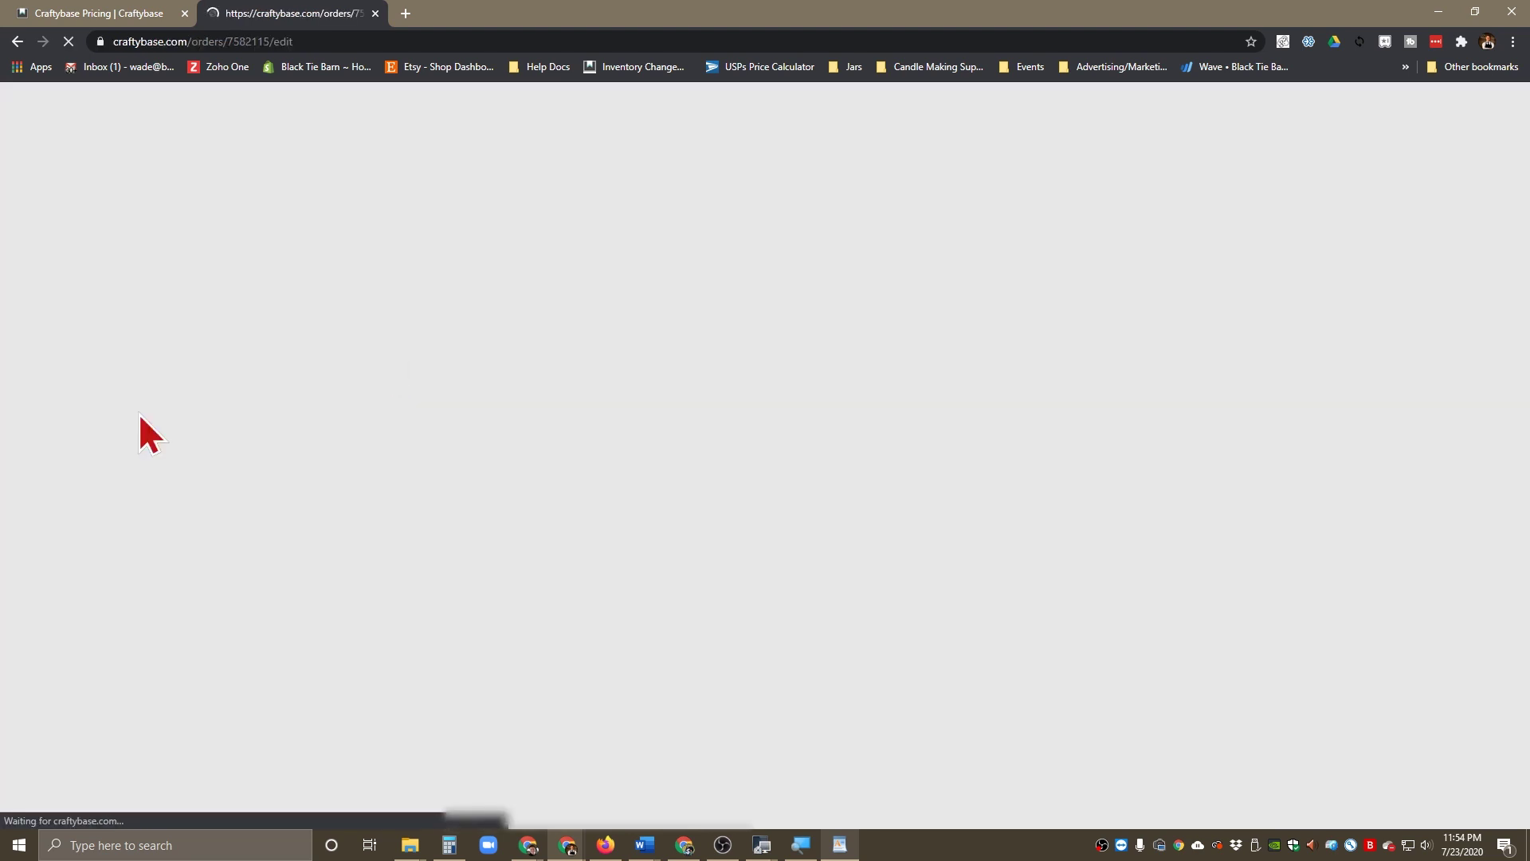
scroll(235, 465, down, 4)
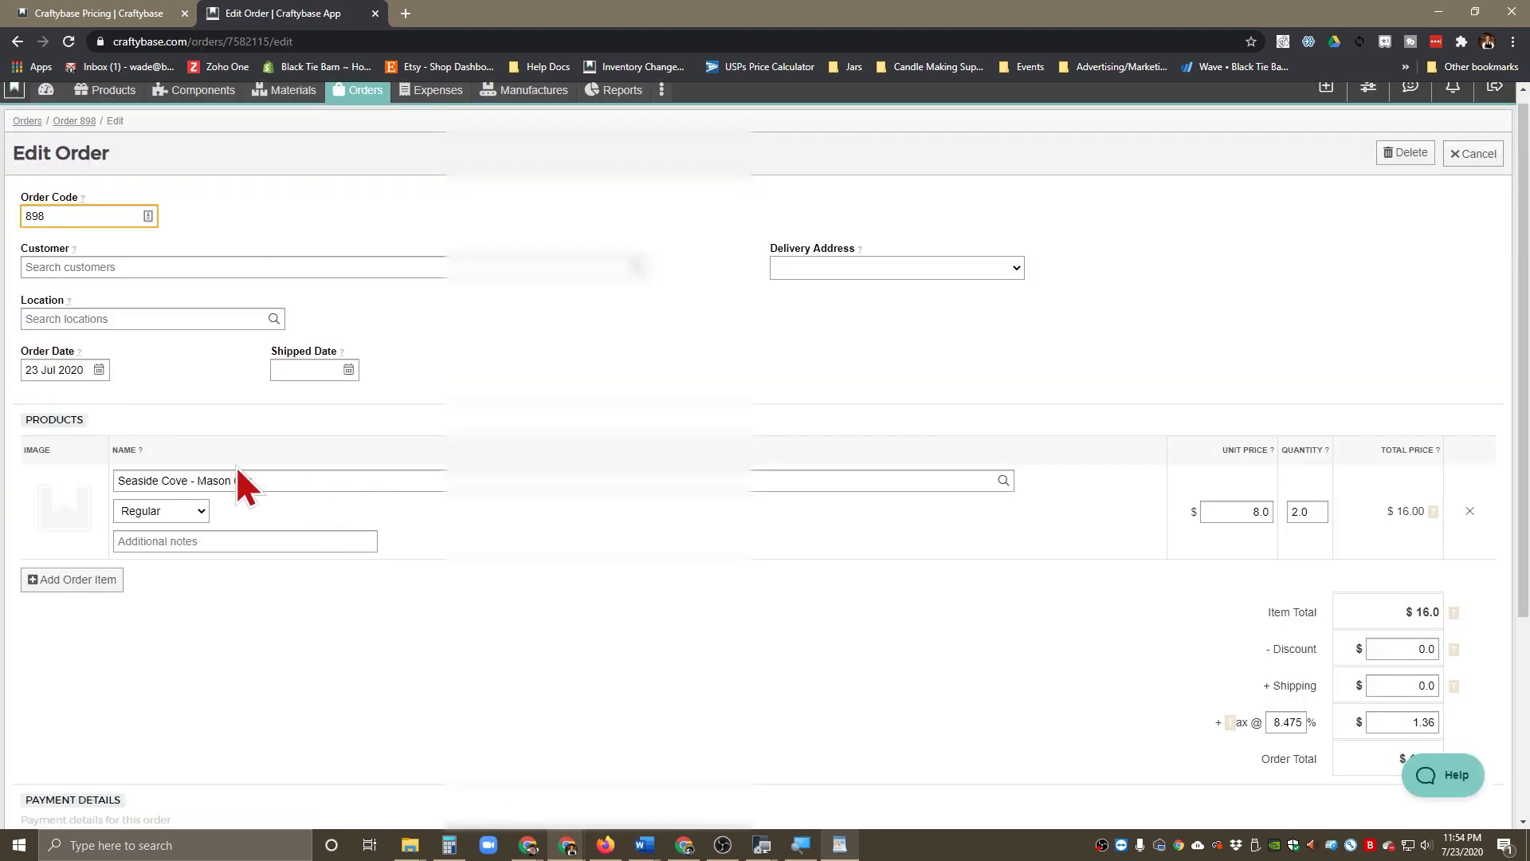
click(70, 710)
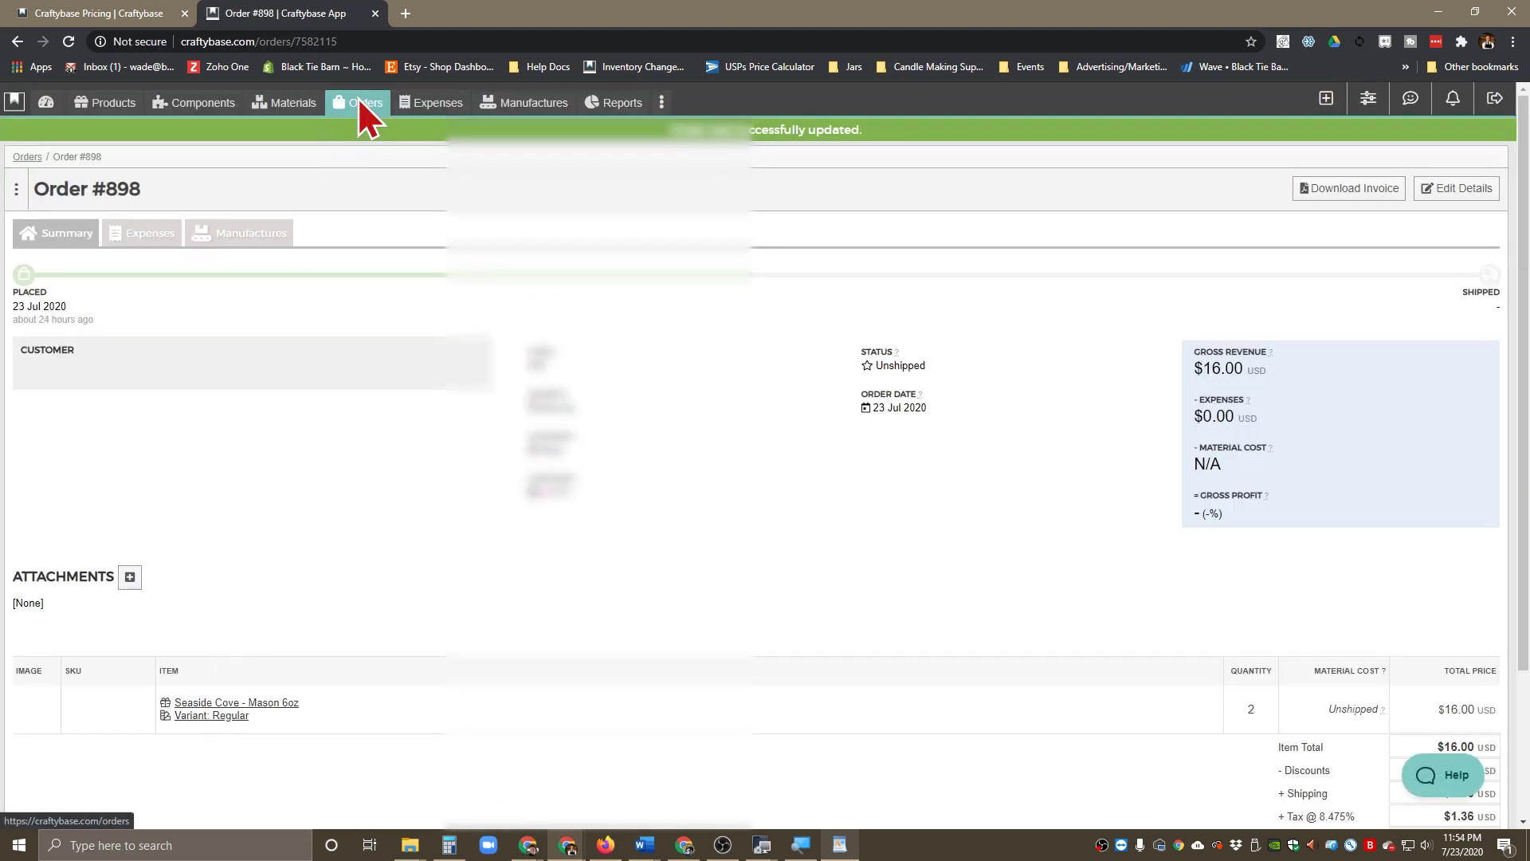
Reopen the new order for editing from the orders list and check its shipped date calendar without choosing a date
click(362, 110)
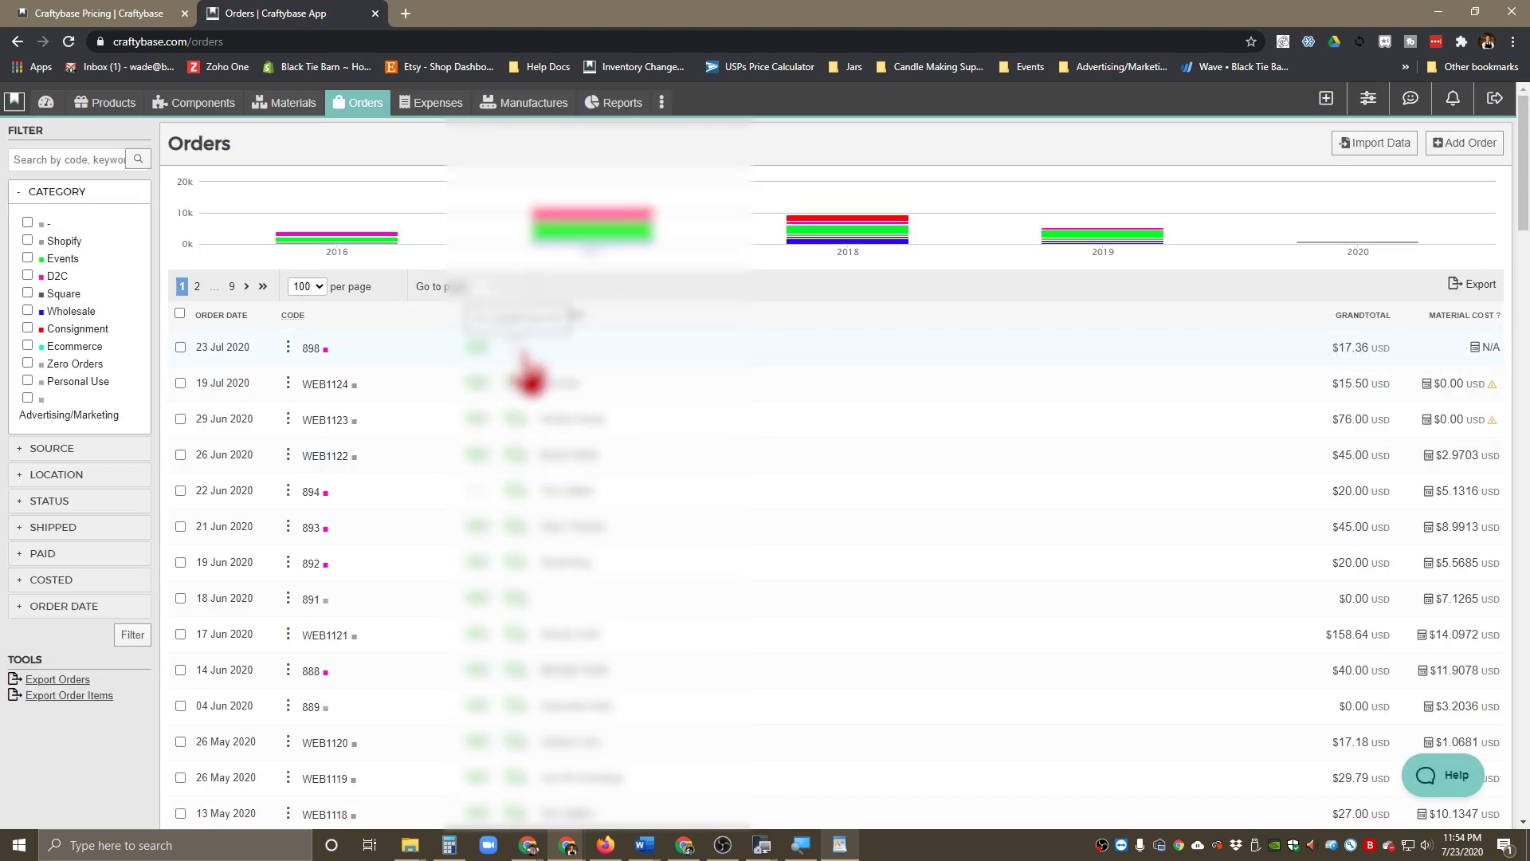
click(289, 347)
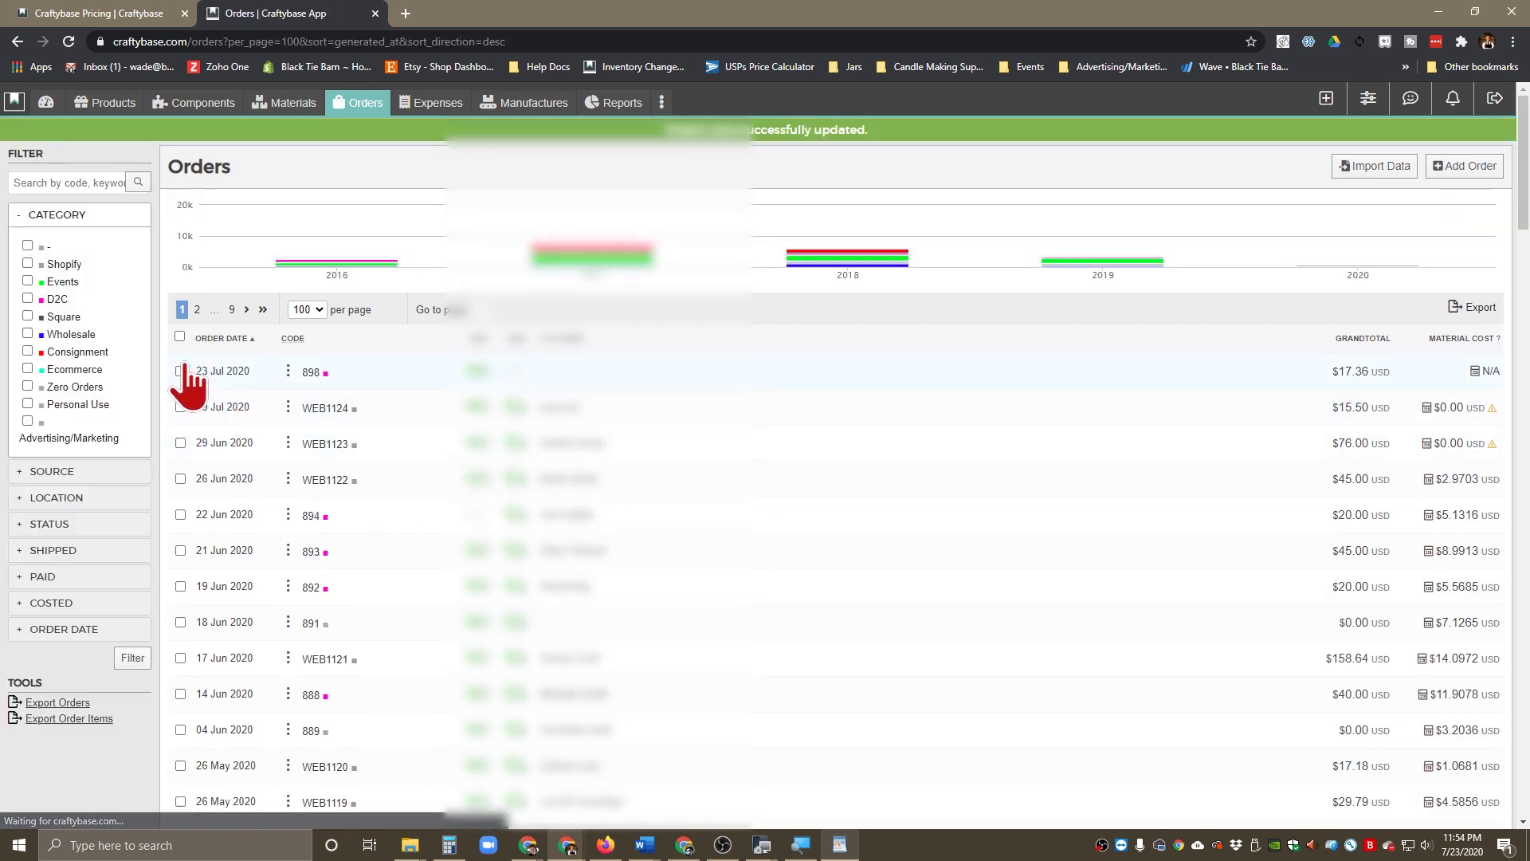
click(181, 371)
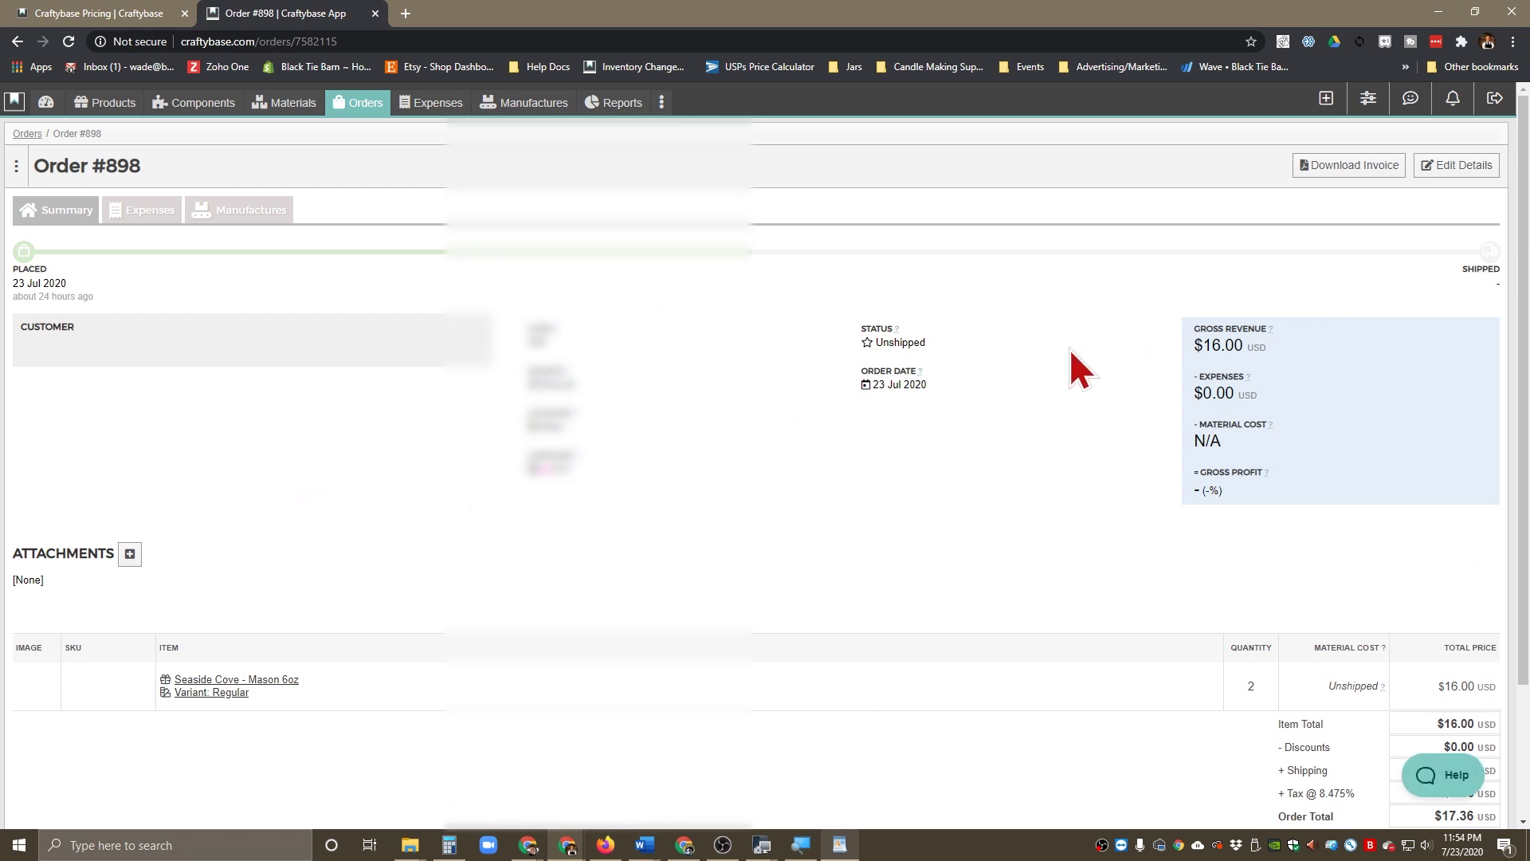
click(1457, 167)
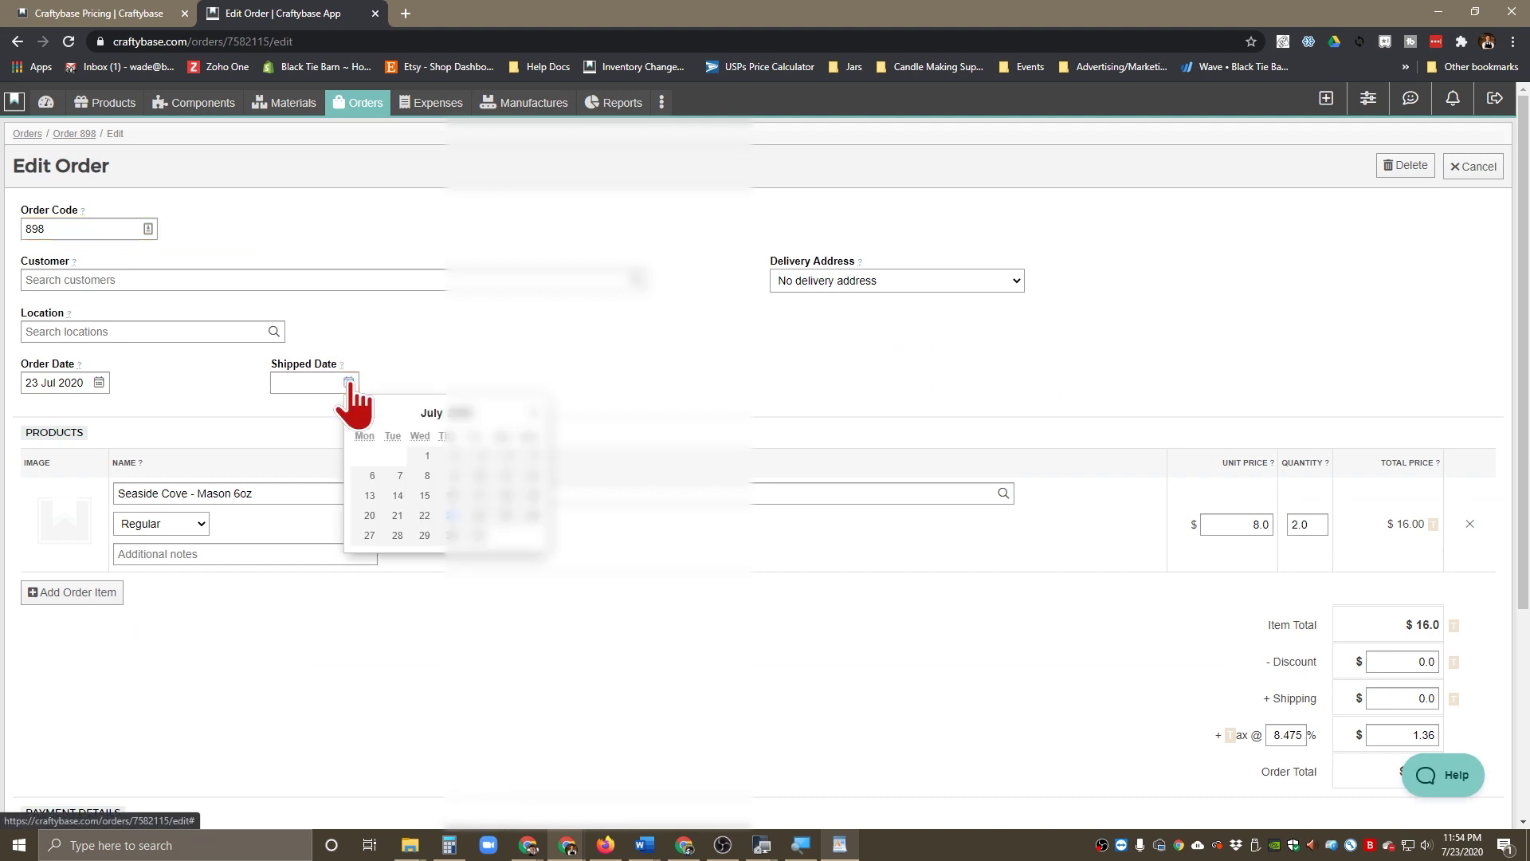
click(584, 362)
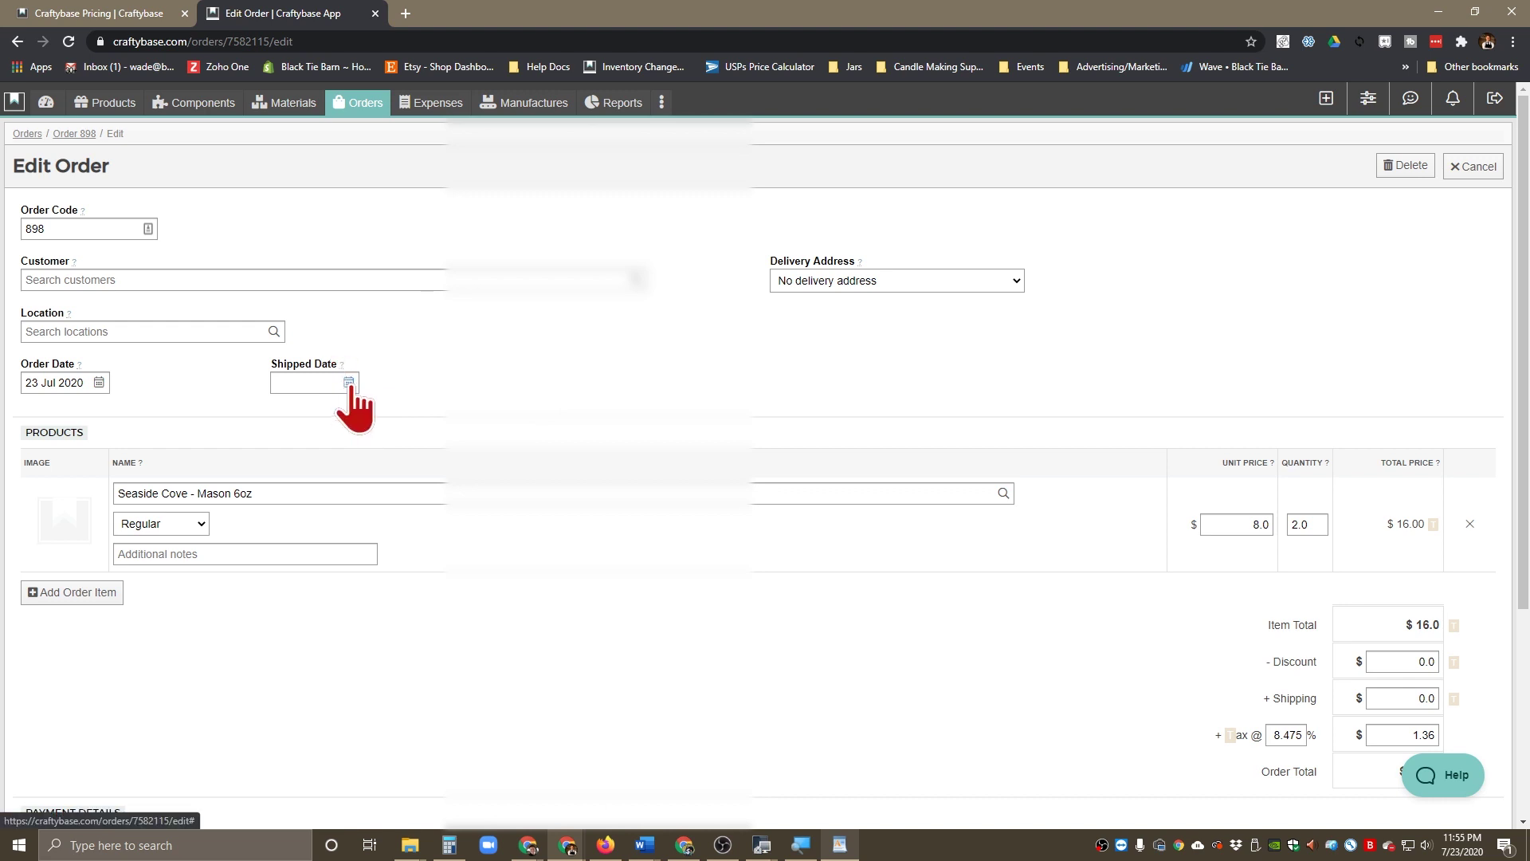
Cancel the new order with the reason "test" and check its entry in the orders list
click(1481, 166)
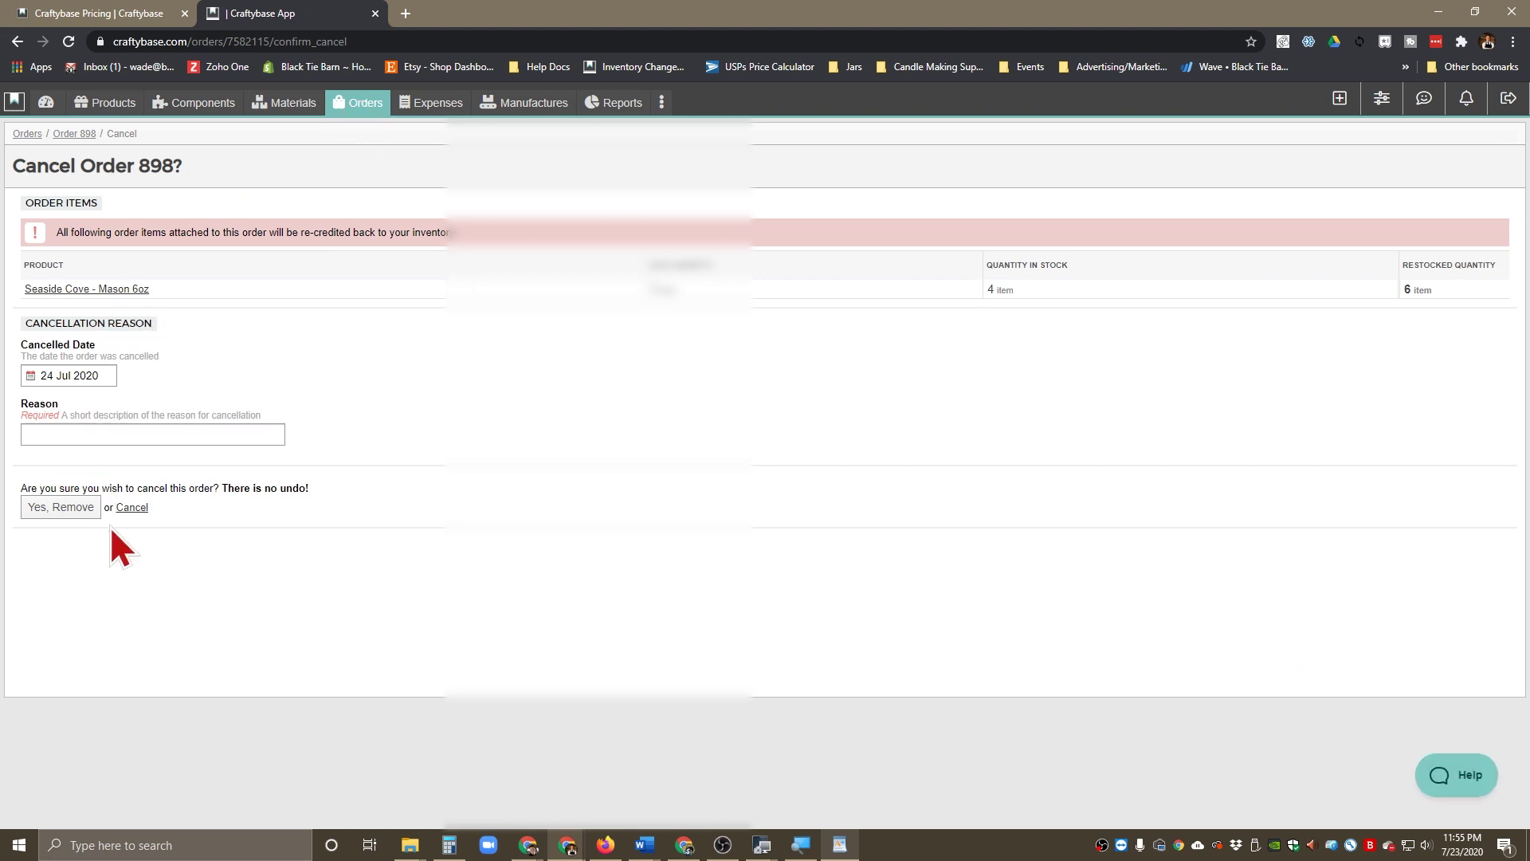
click(79, 507)
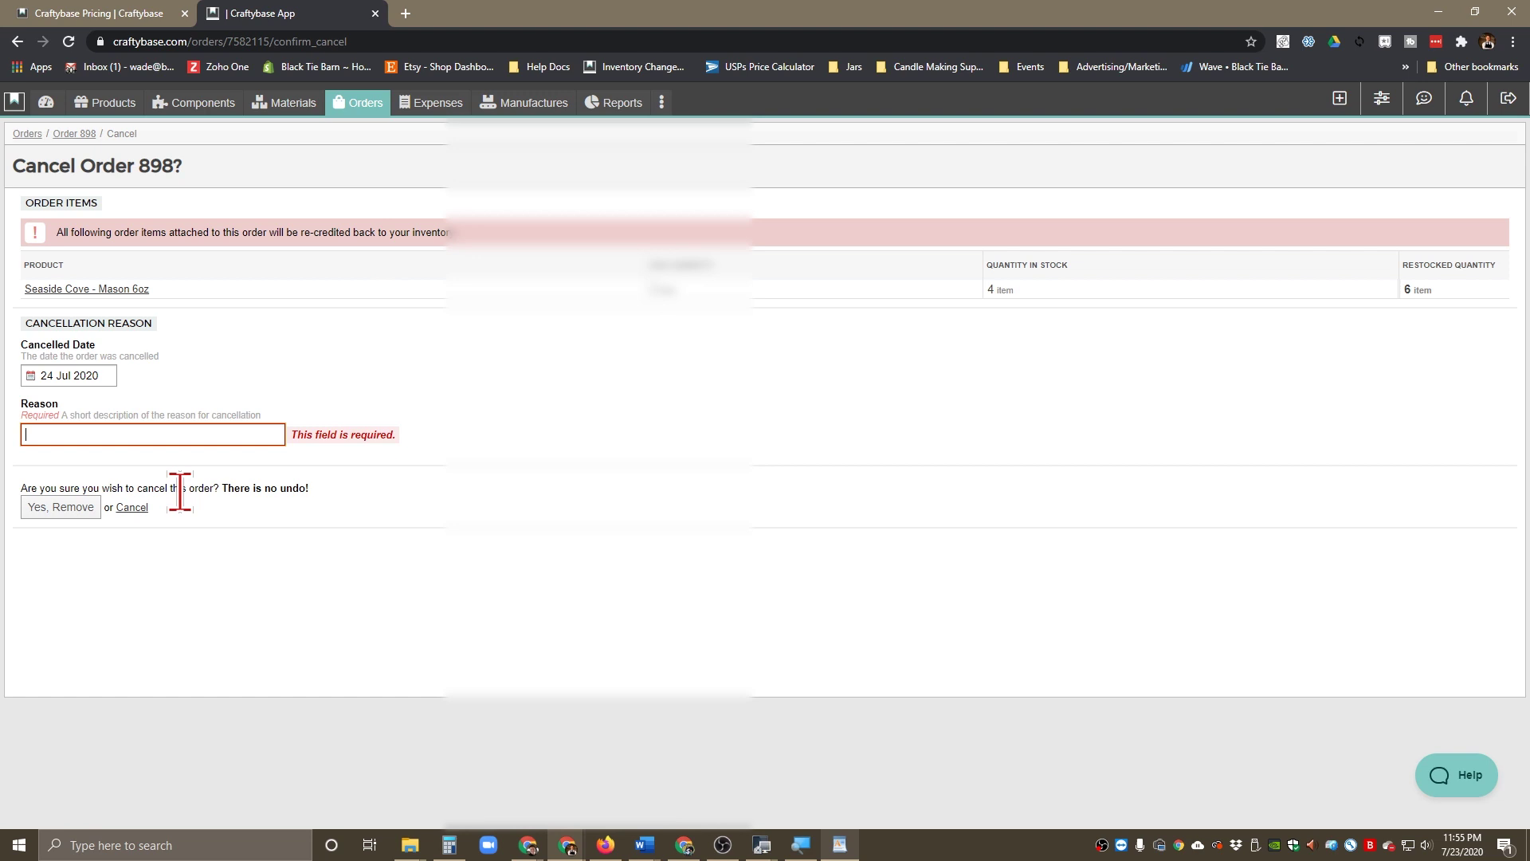
click(71, 436)
text(test)
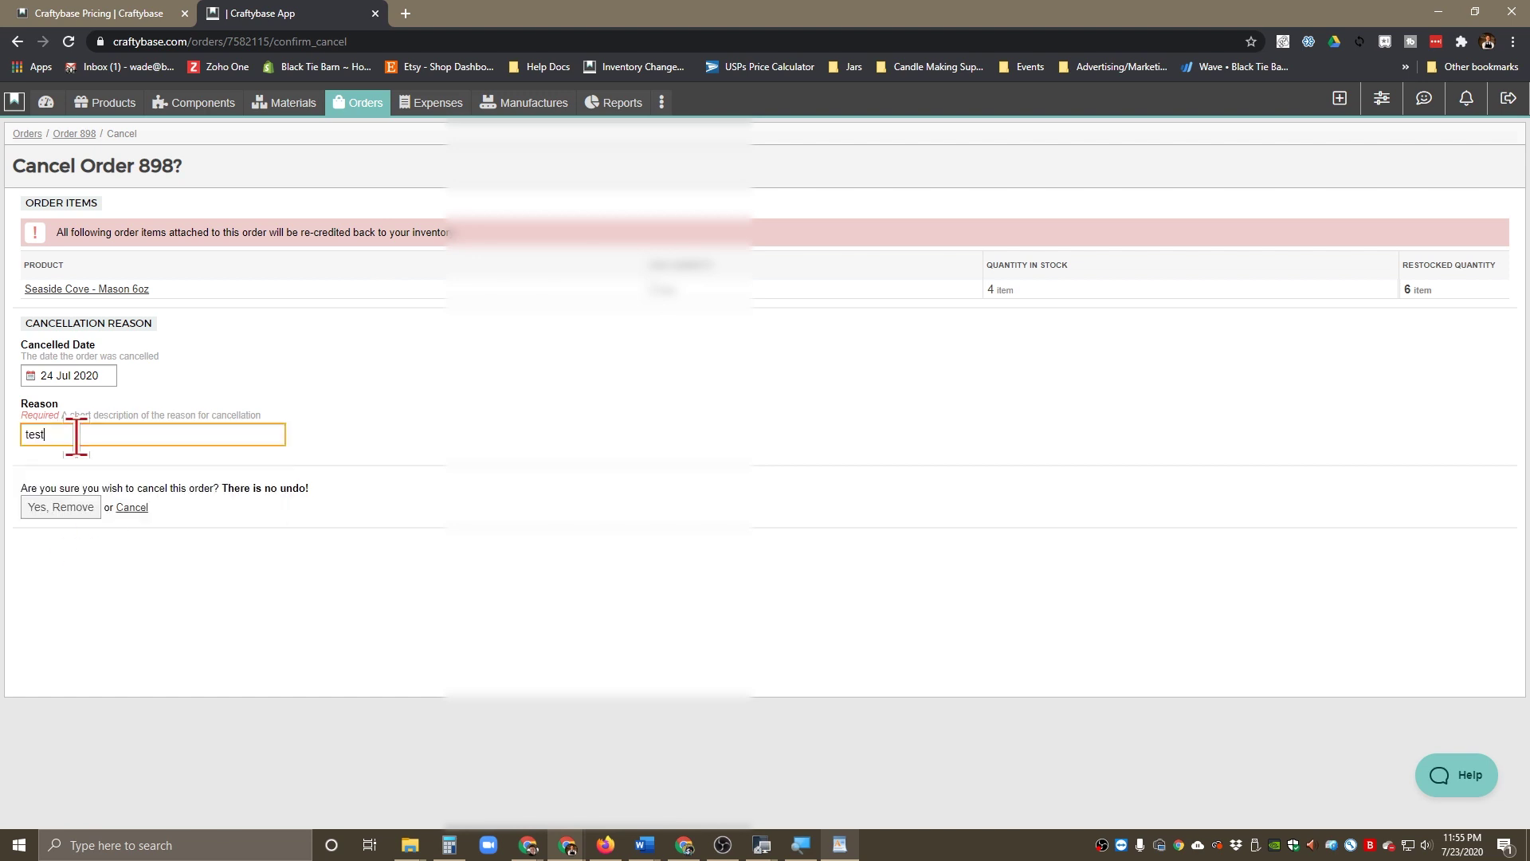
click(58, 508)
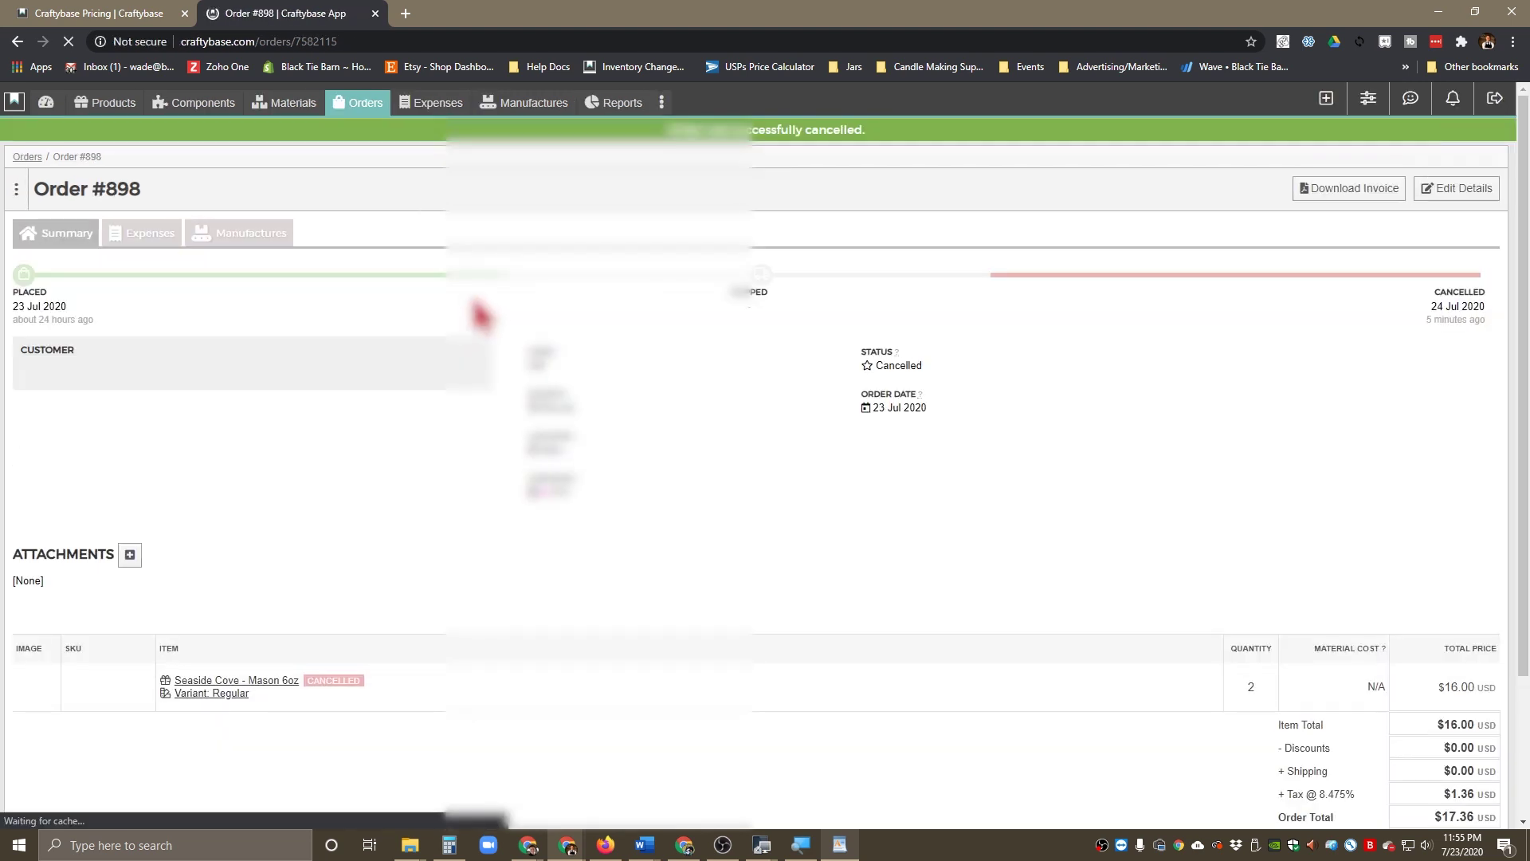
click(388, 110)
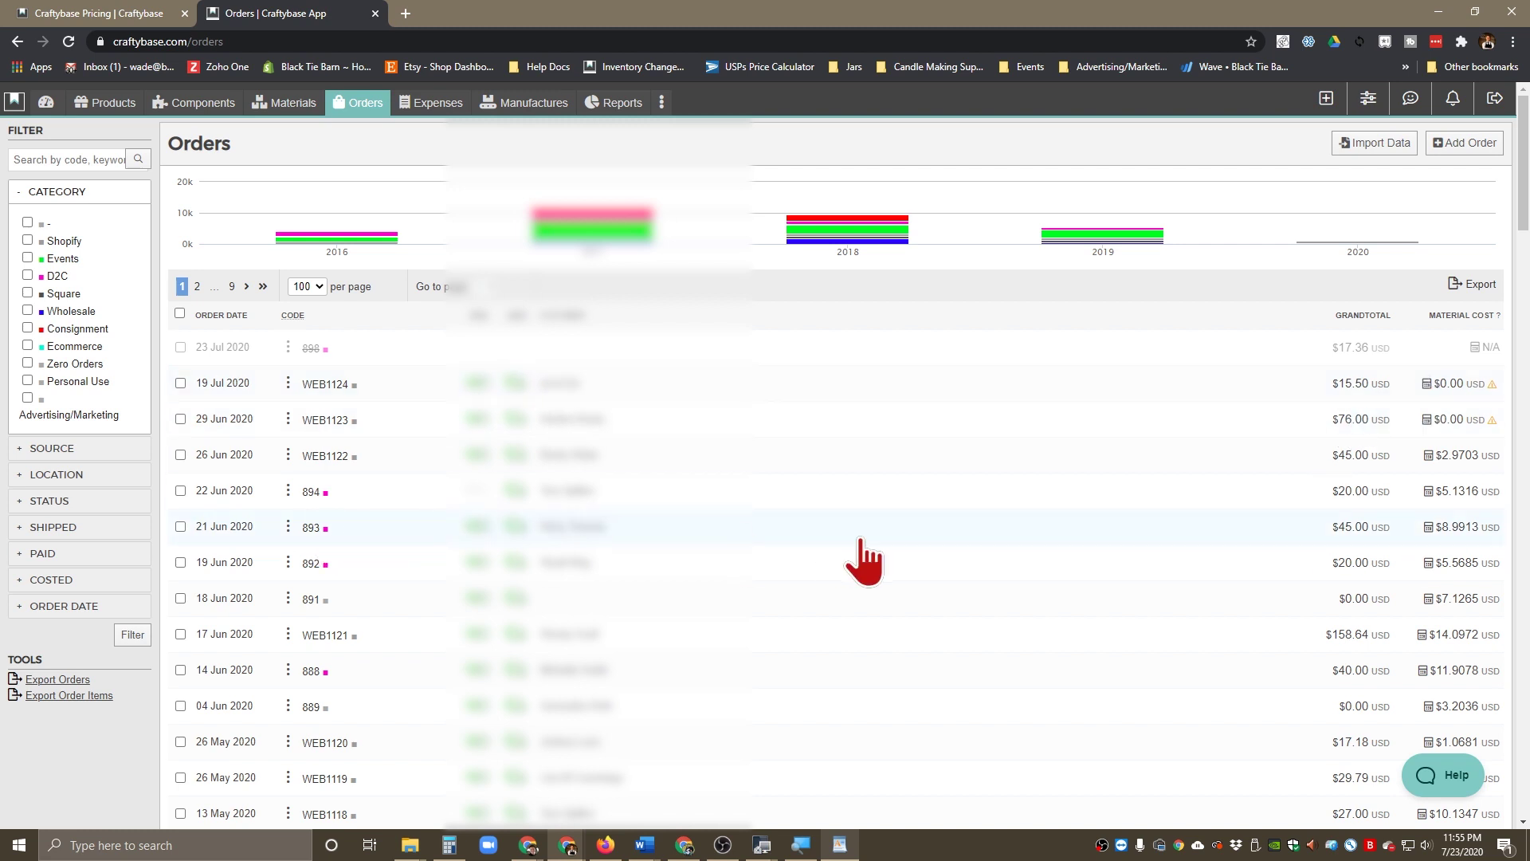
scroll(864, 556, down, 2)
scroll(787, 558, up, 2)
Open the reports overview and look over the available general and materials reports
click(615, 102)
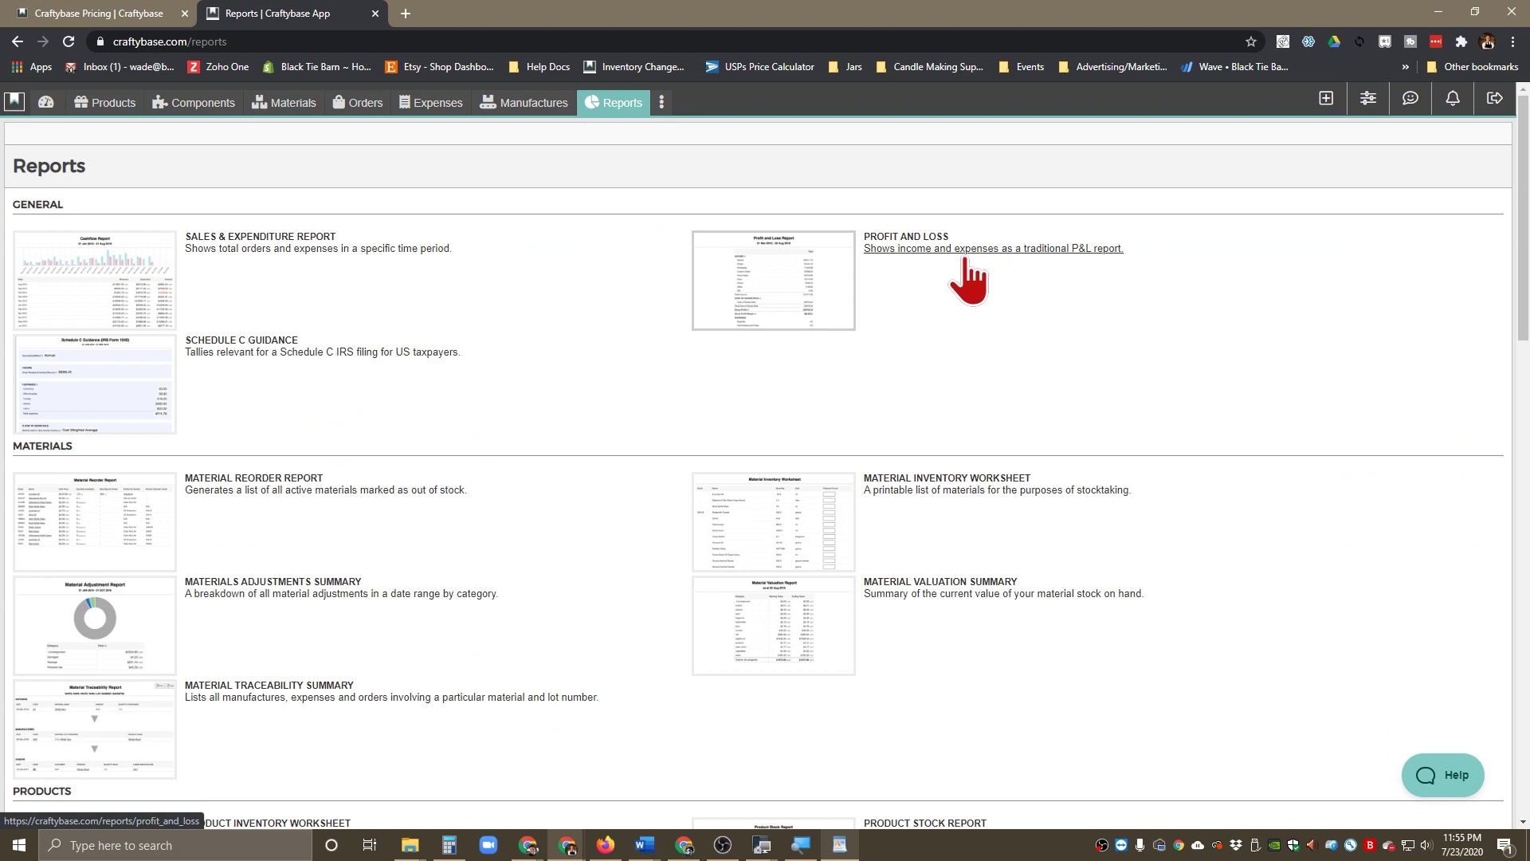
scroll(647, 542, down, 6)
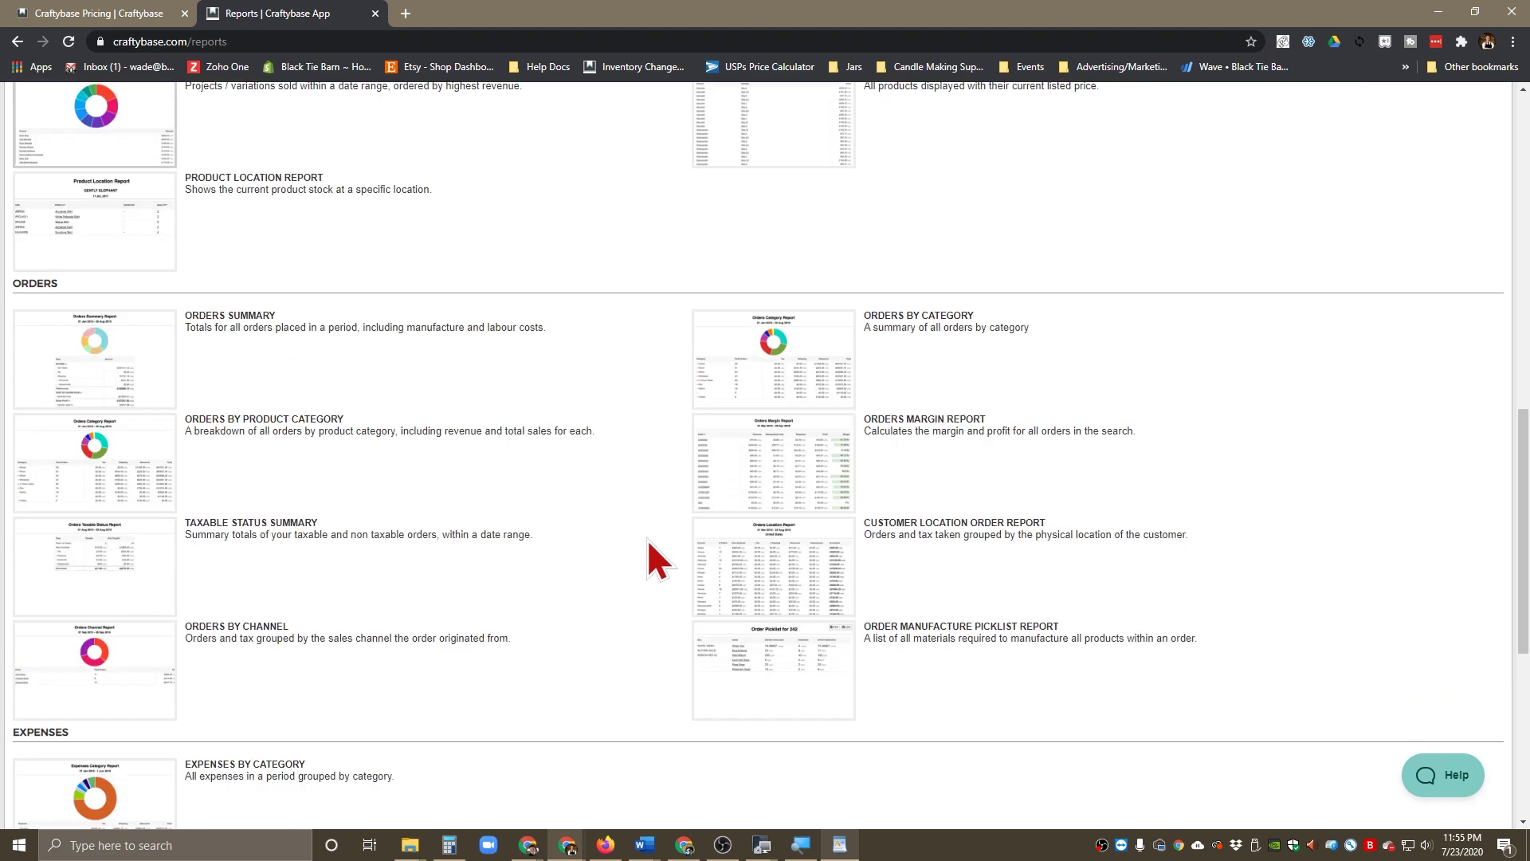
scroll(666, 580, up, 9)
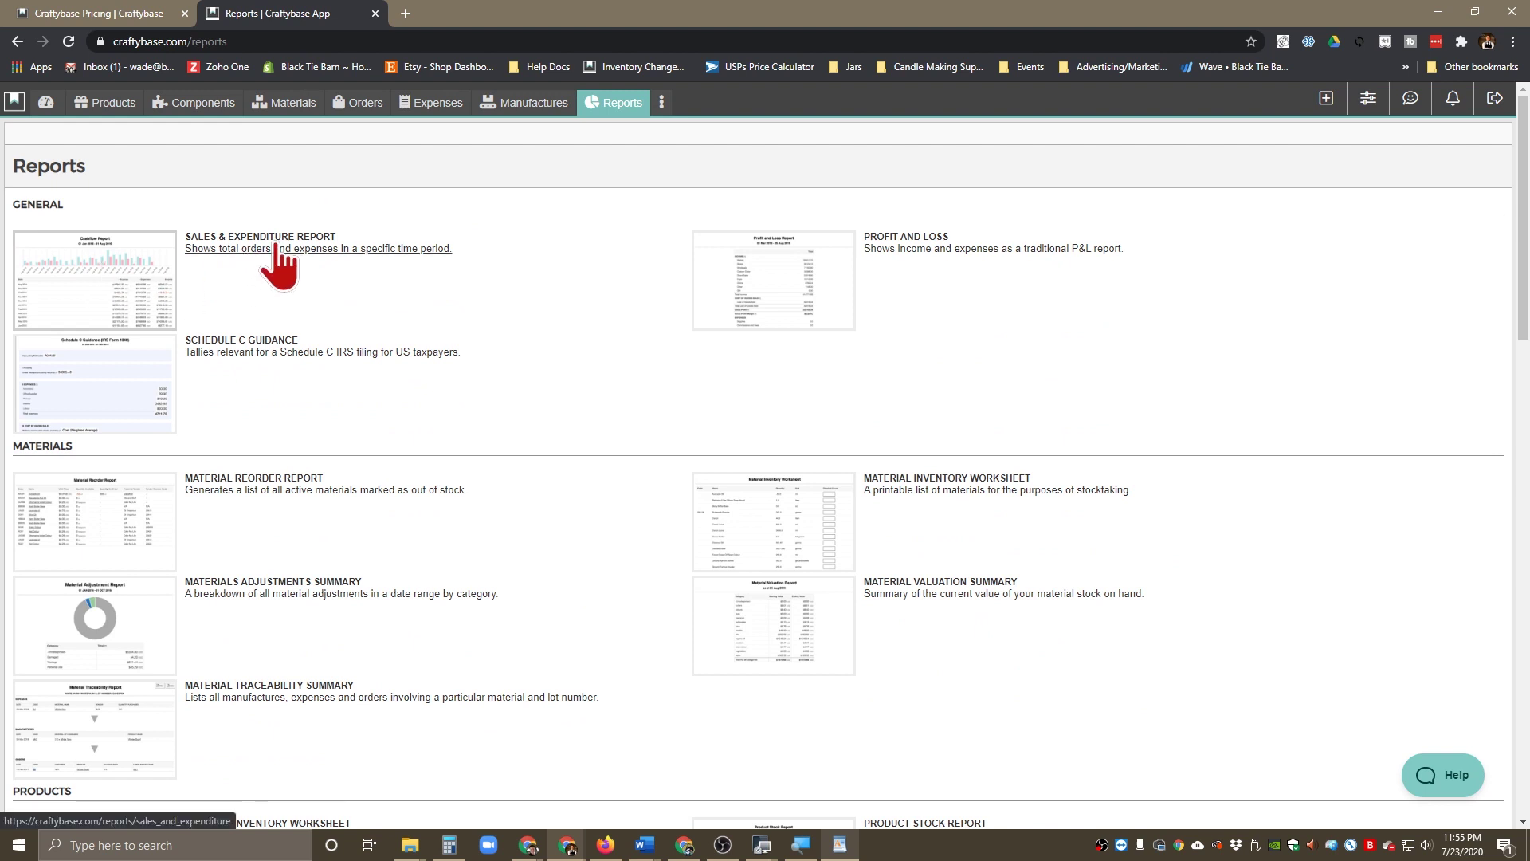
scroll(845, 303, down, 1)
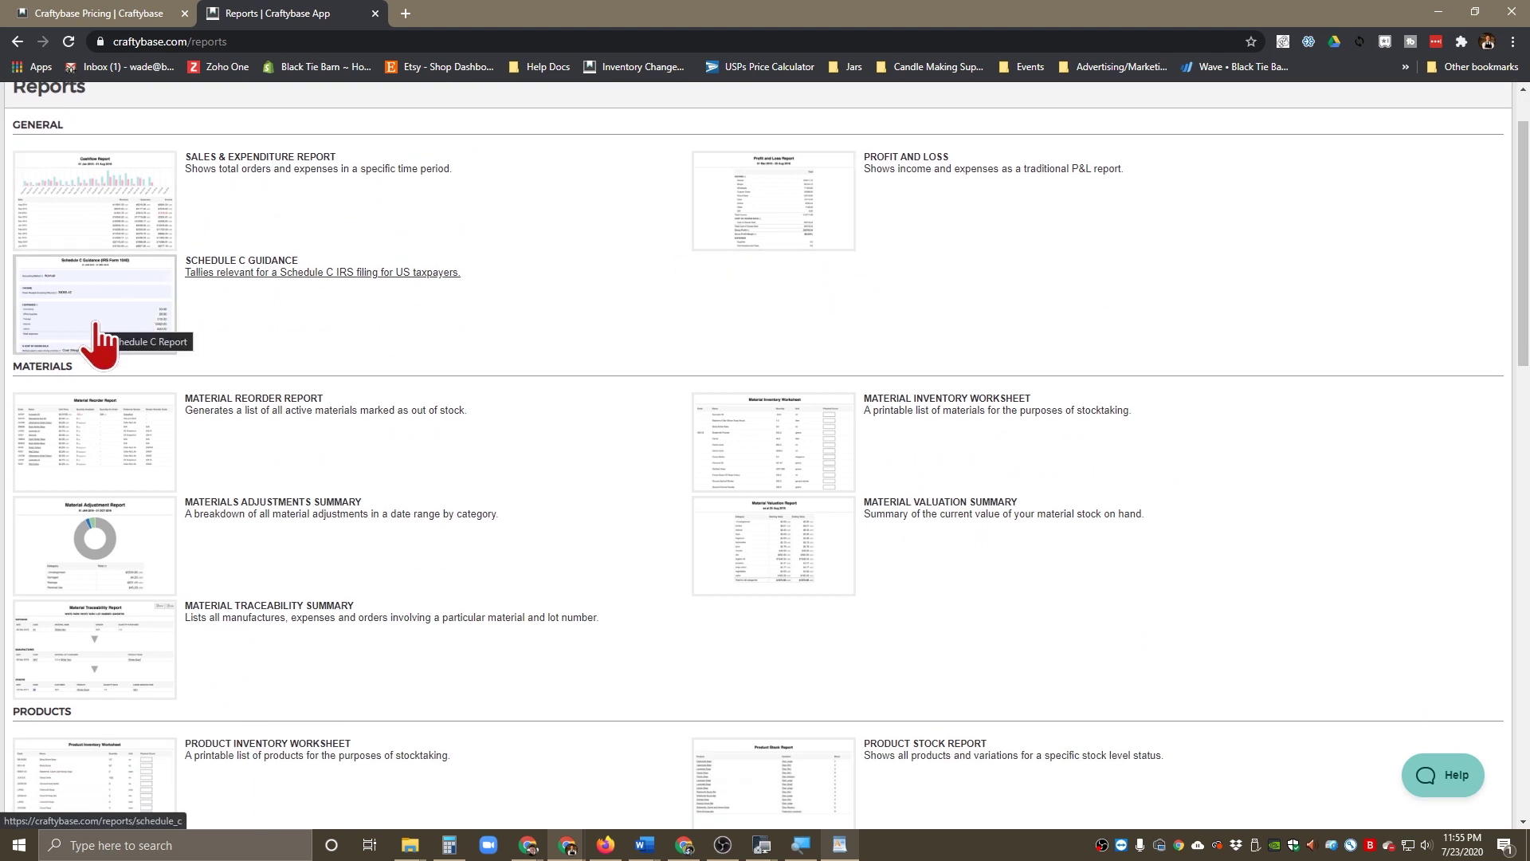
scroll(484, 327, down, 1)
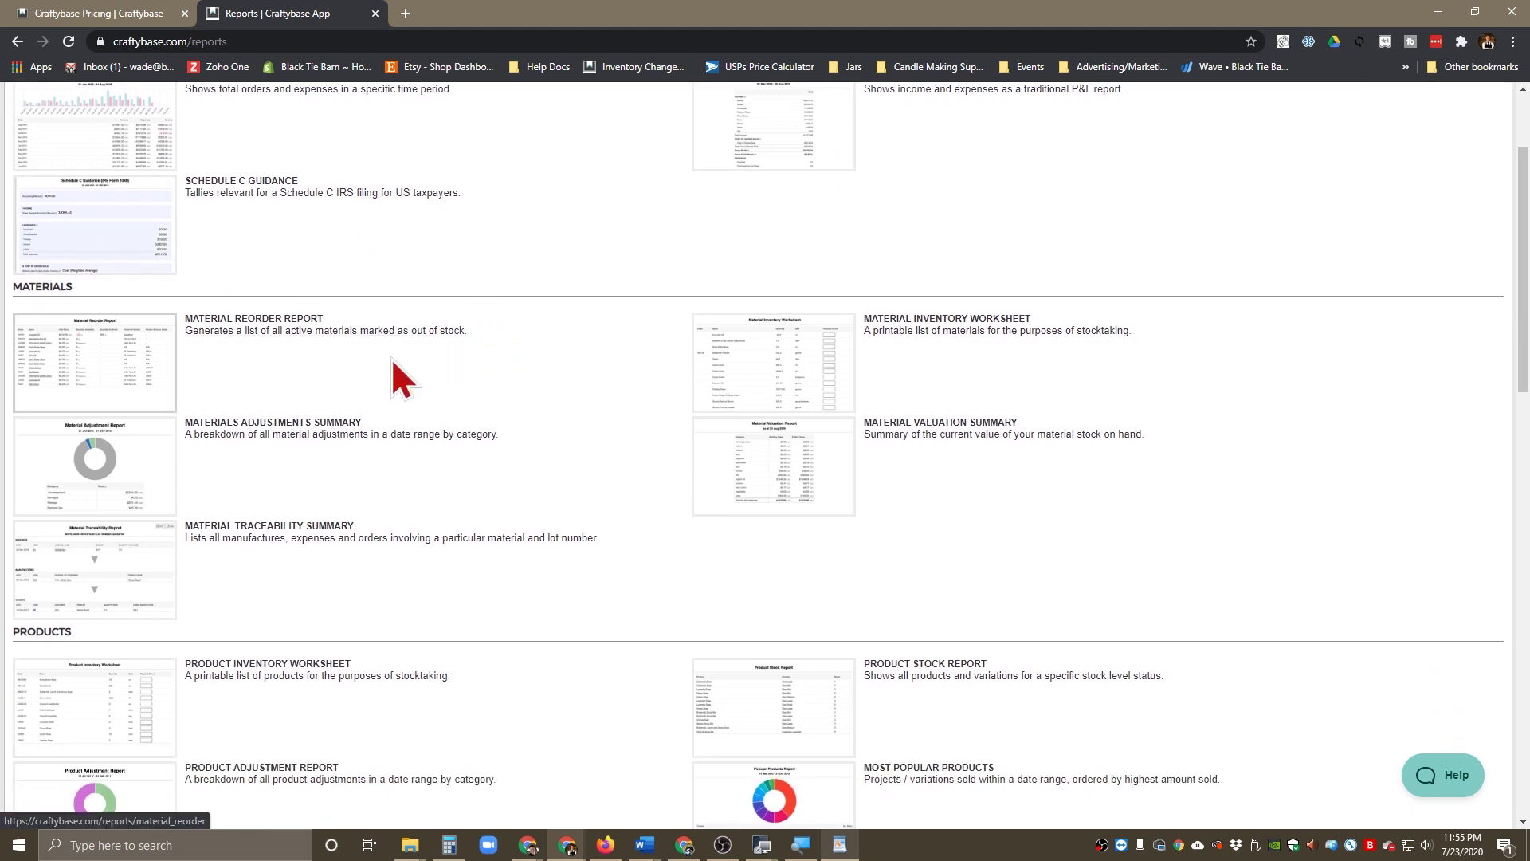
scroll(977, 339, down, 1)
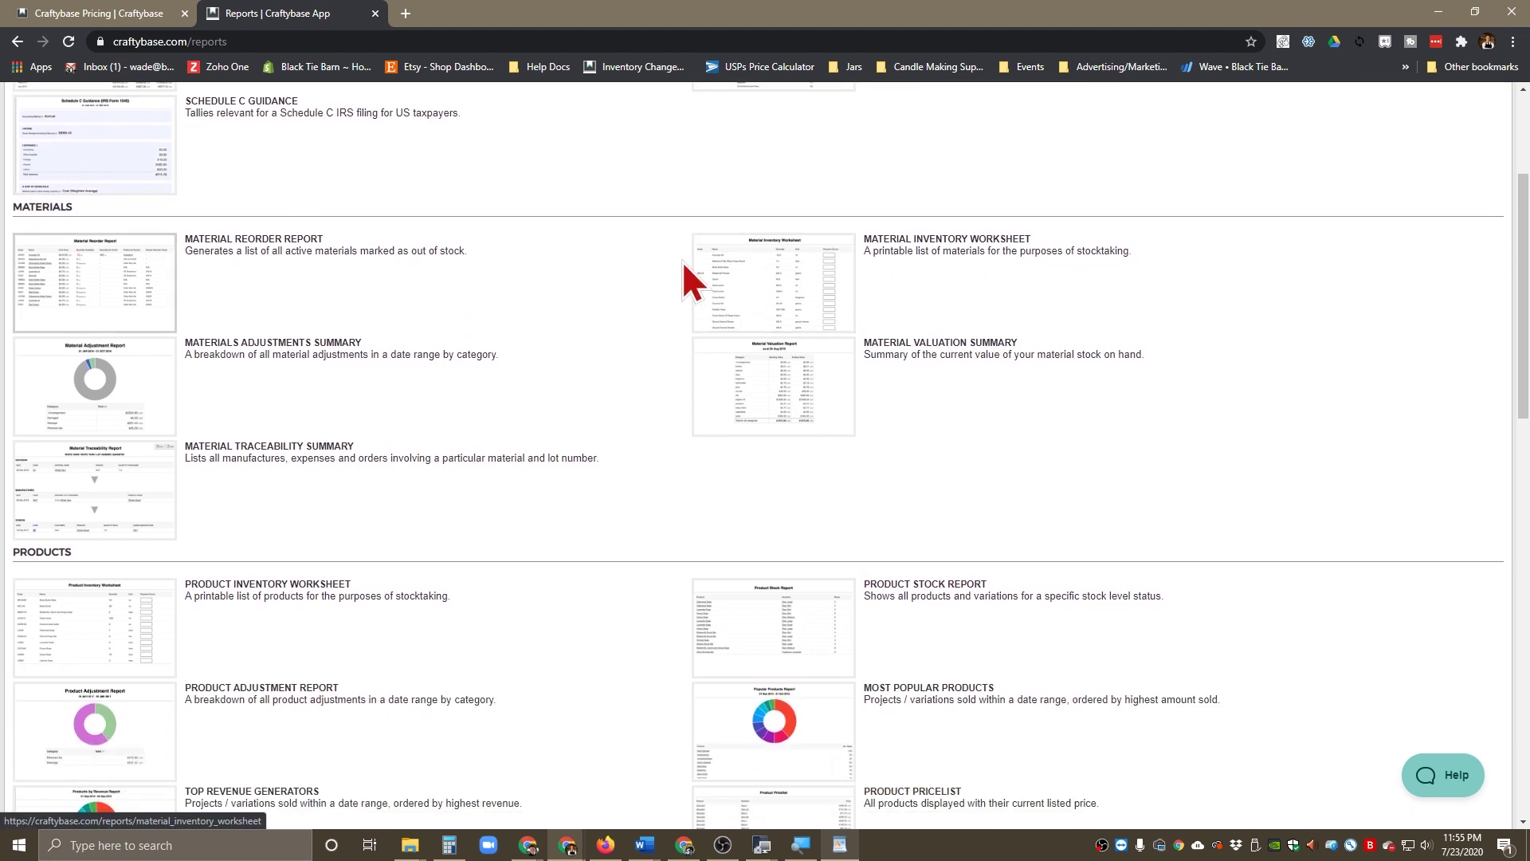
Run the Material Inventory Worksheet for the Fragrance category and look through its quantities and physical count fields
click(808, 272)
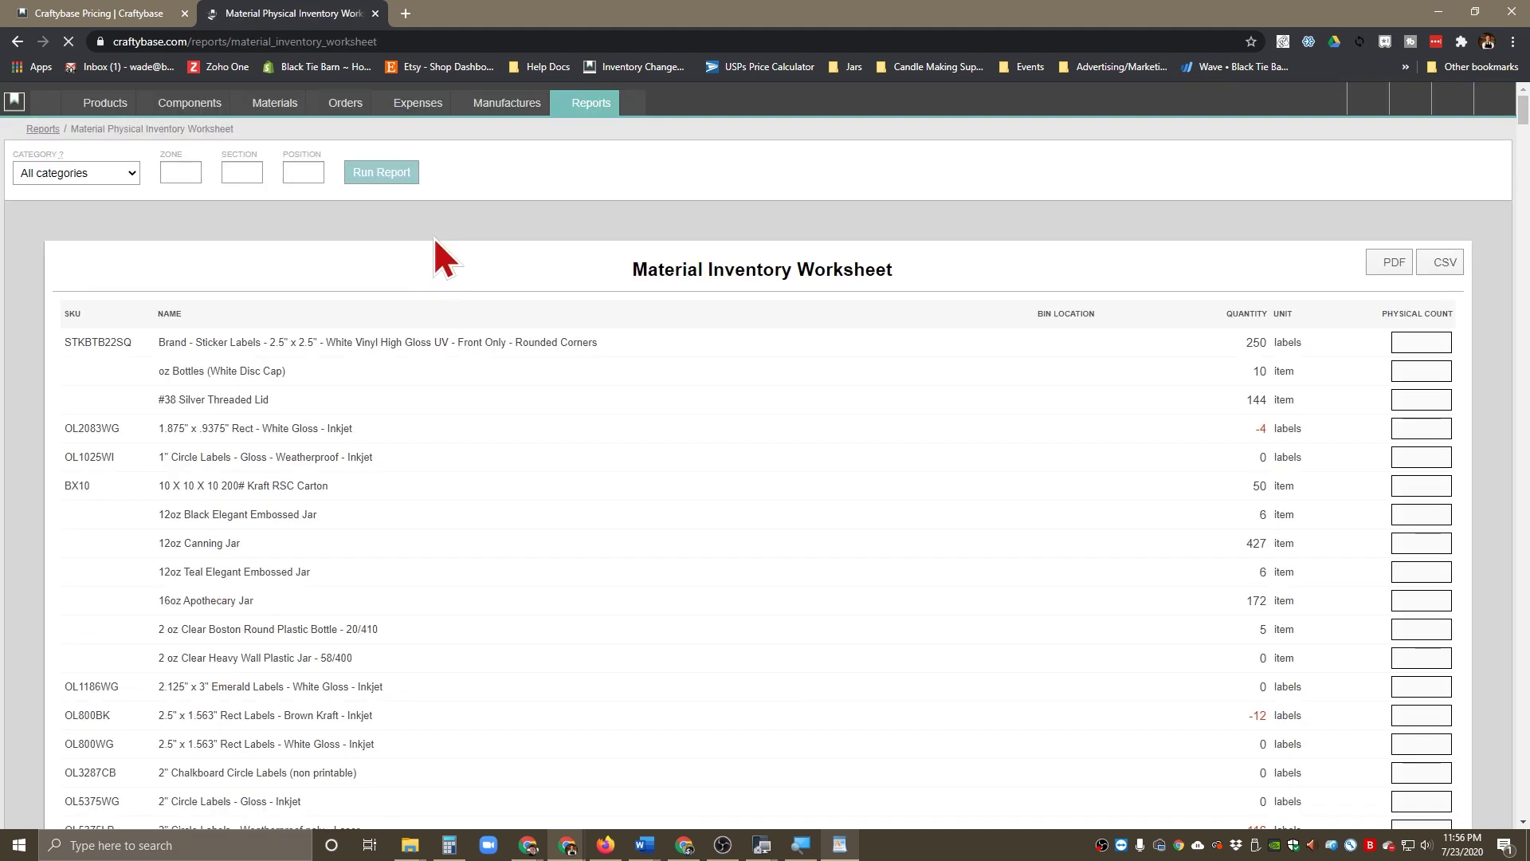
click(94, 171)
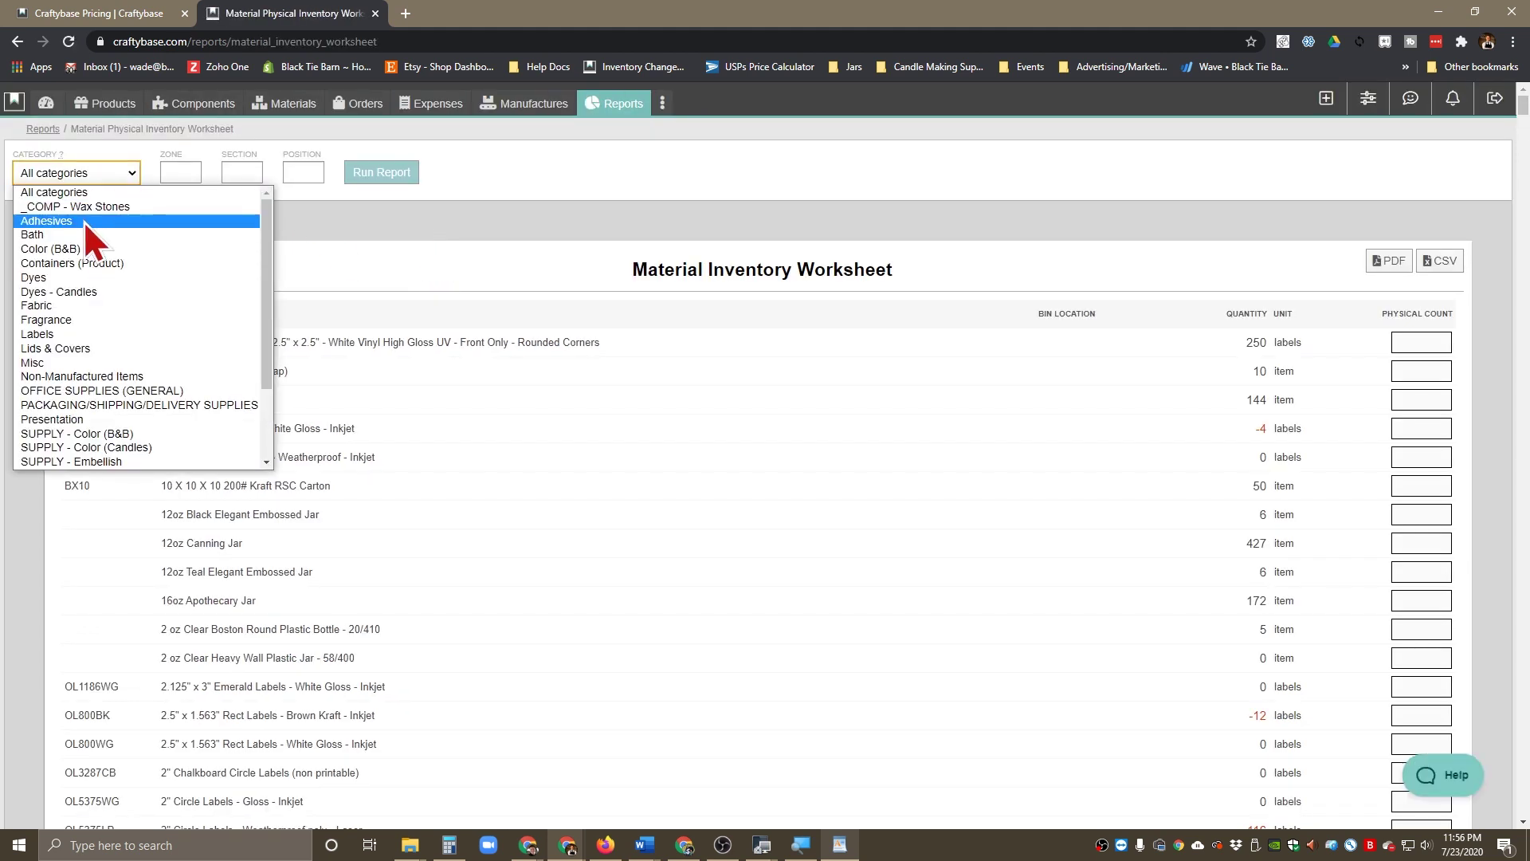
click(88, 320)
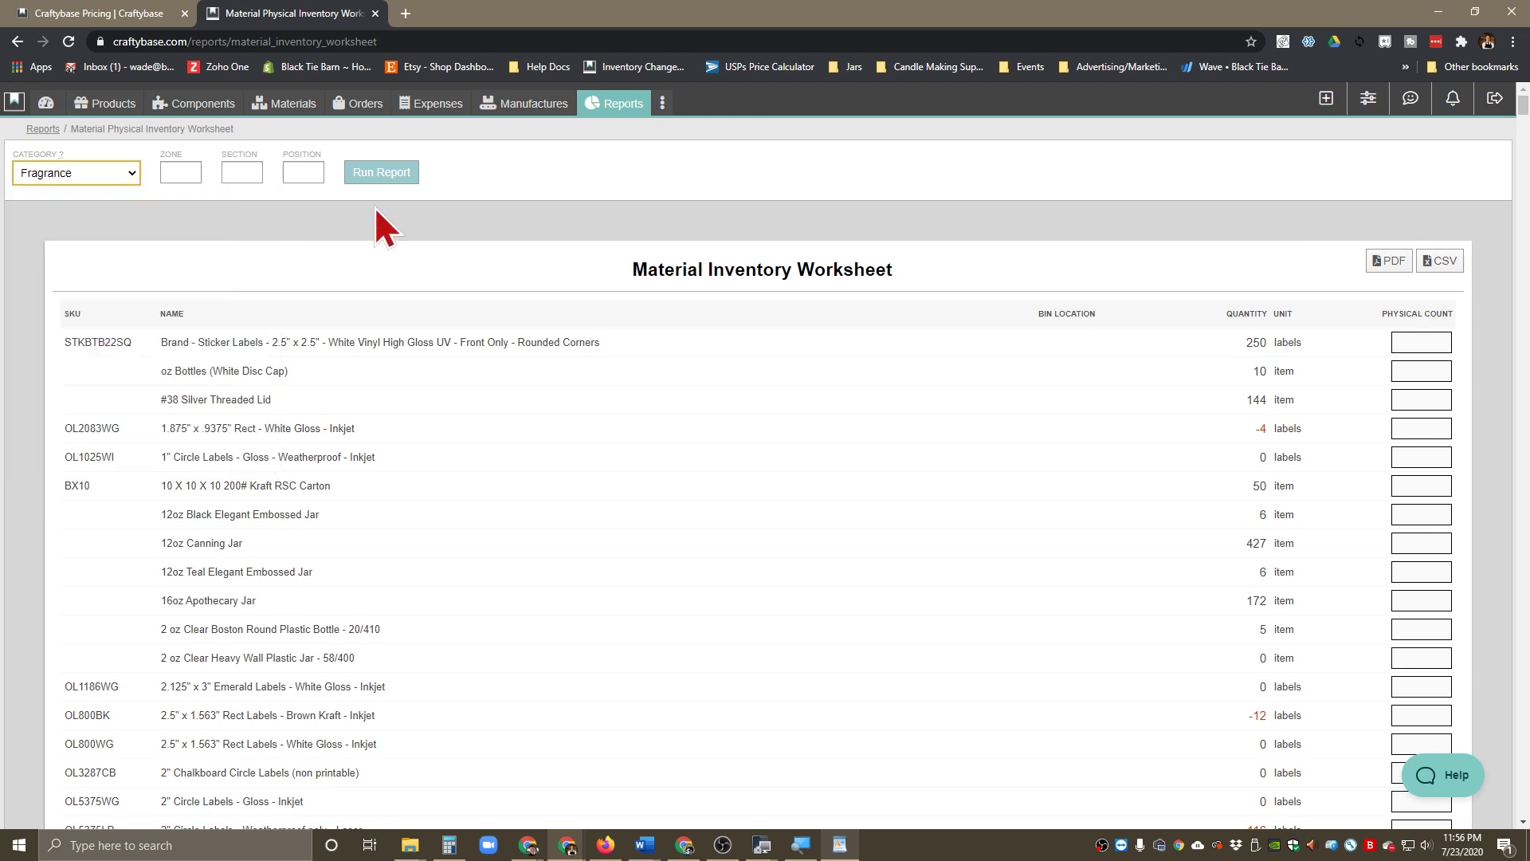
click(391, 174)
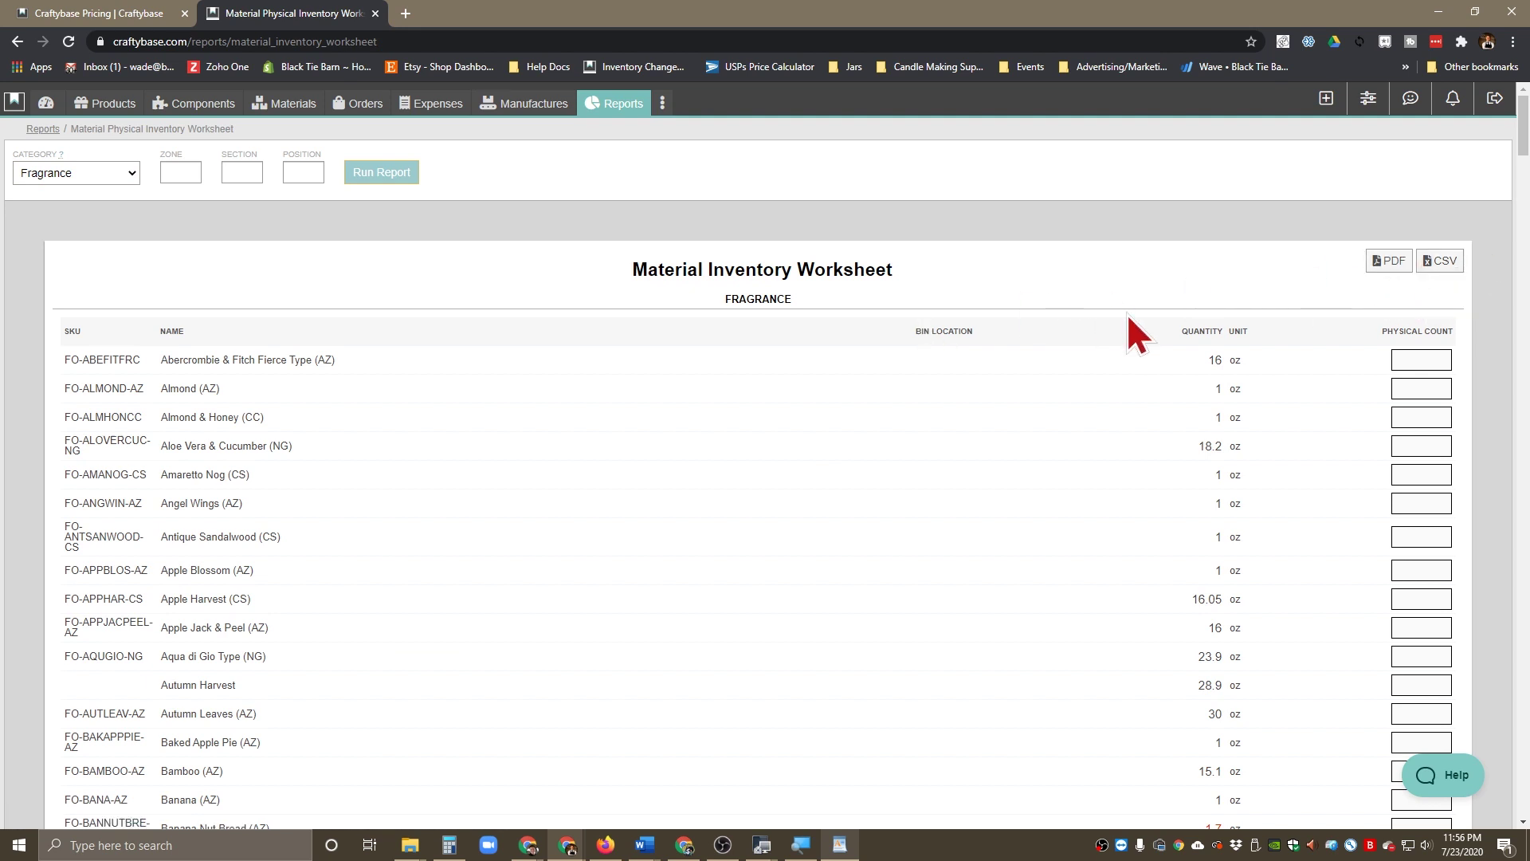
scroll(319, 629, down, 3)
scroll(342, 614, up, 3)
Return to the reports overview and examine the materials, products, orders, expenses, manufactures and customers reports
click(628, 104)
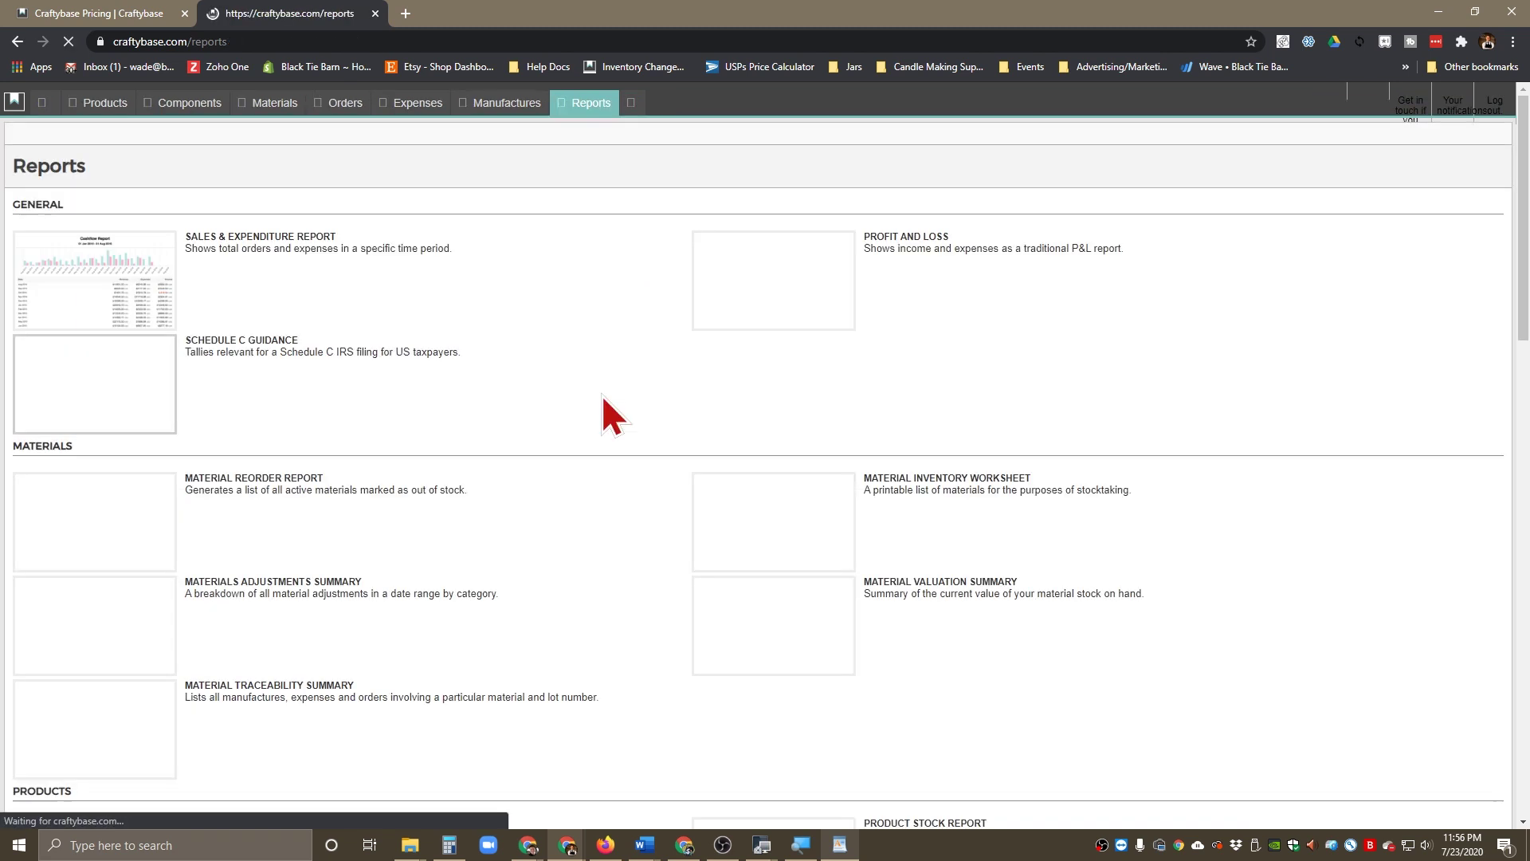
scroll(600, 371, down, 3)
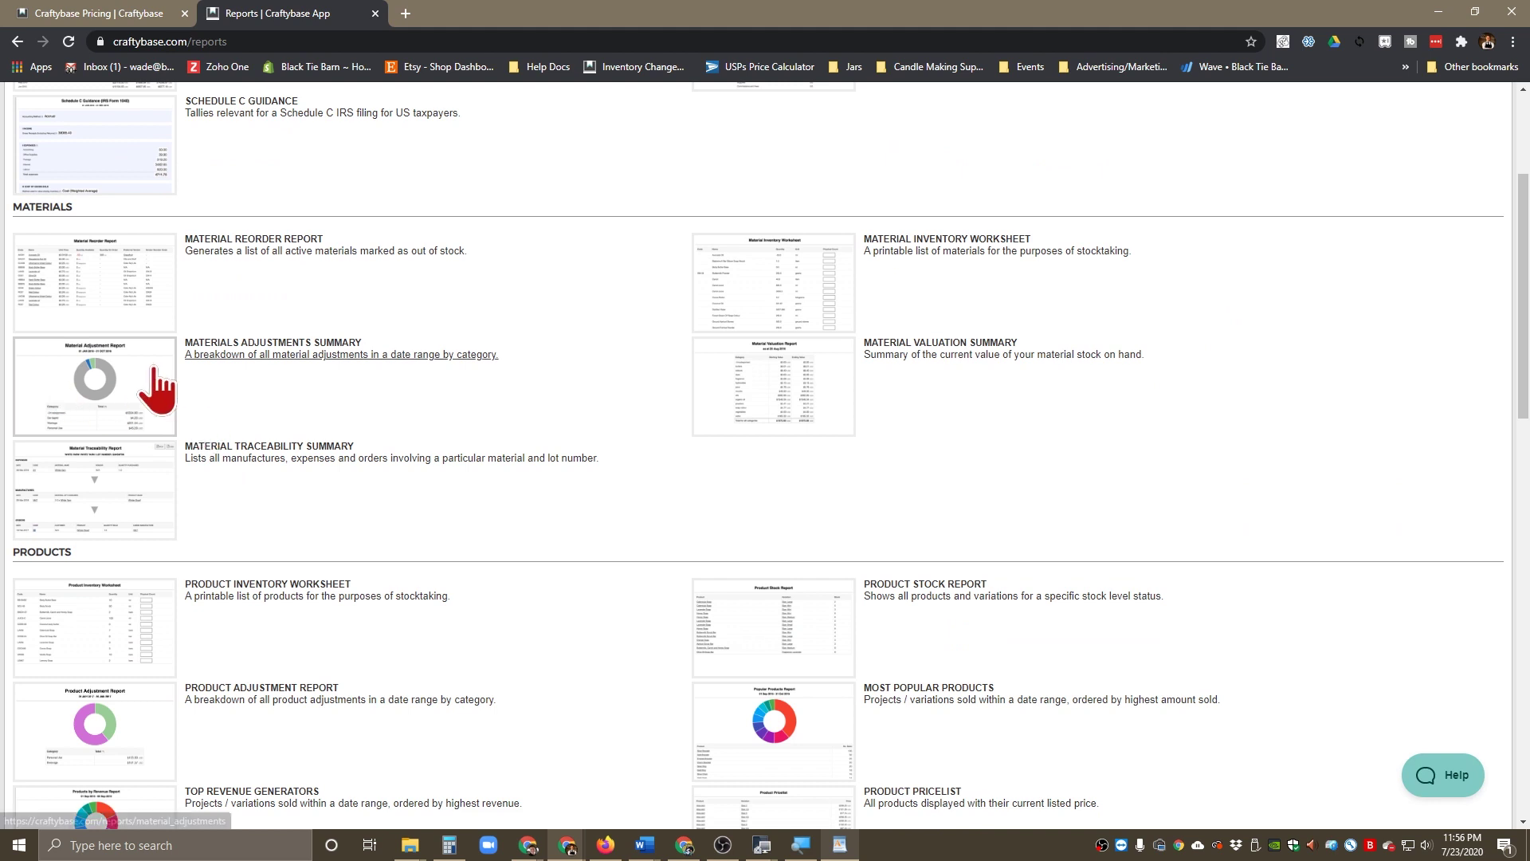
scroll(587, 550, down, 5)
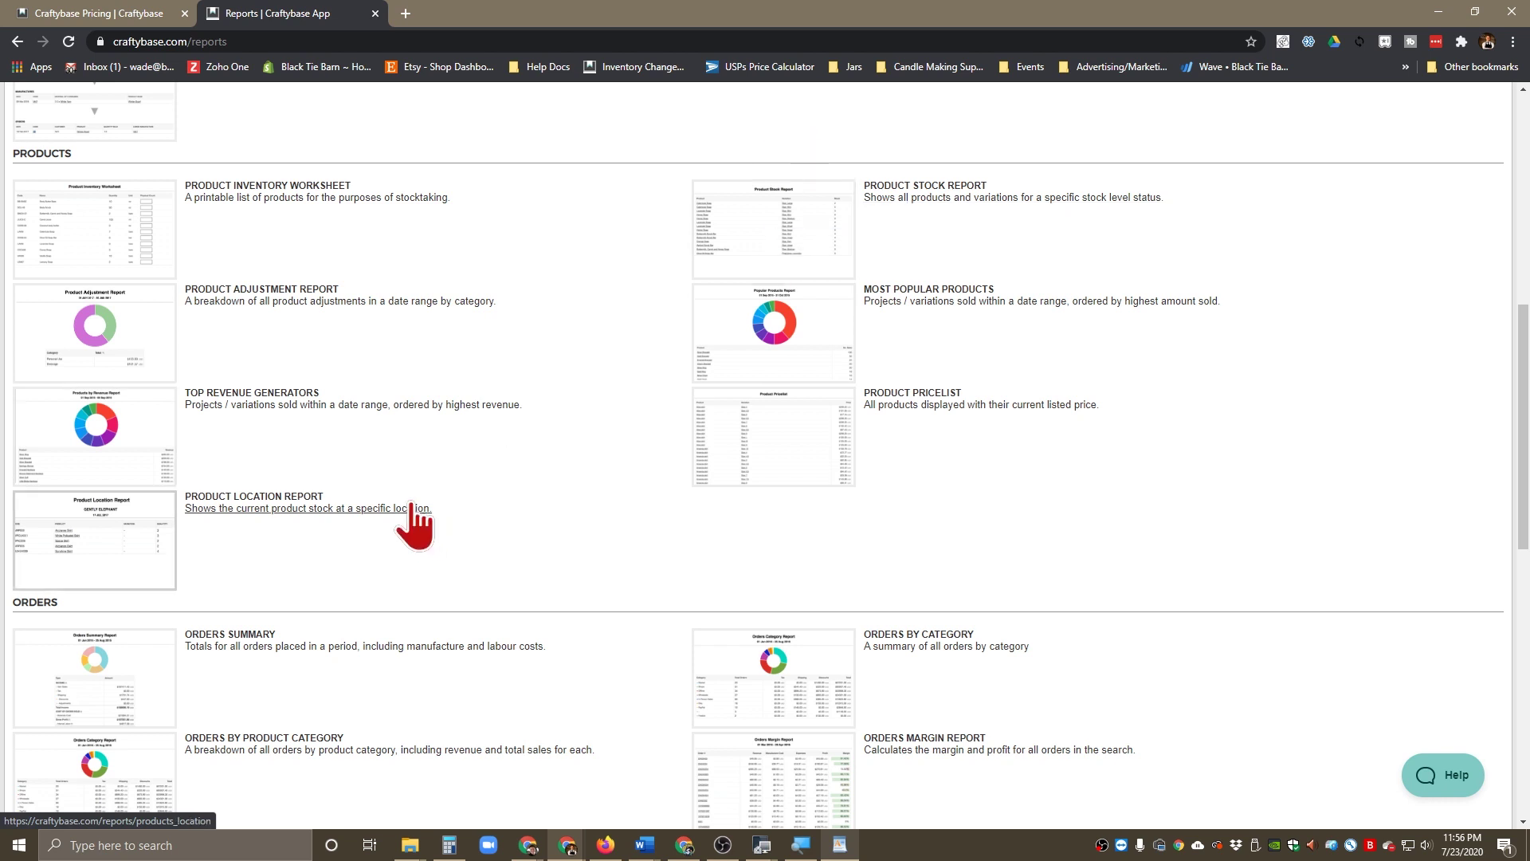
scroll(431, 495, down, 2)
scroll(450, 478, down, 3)
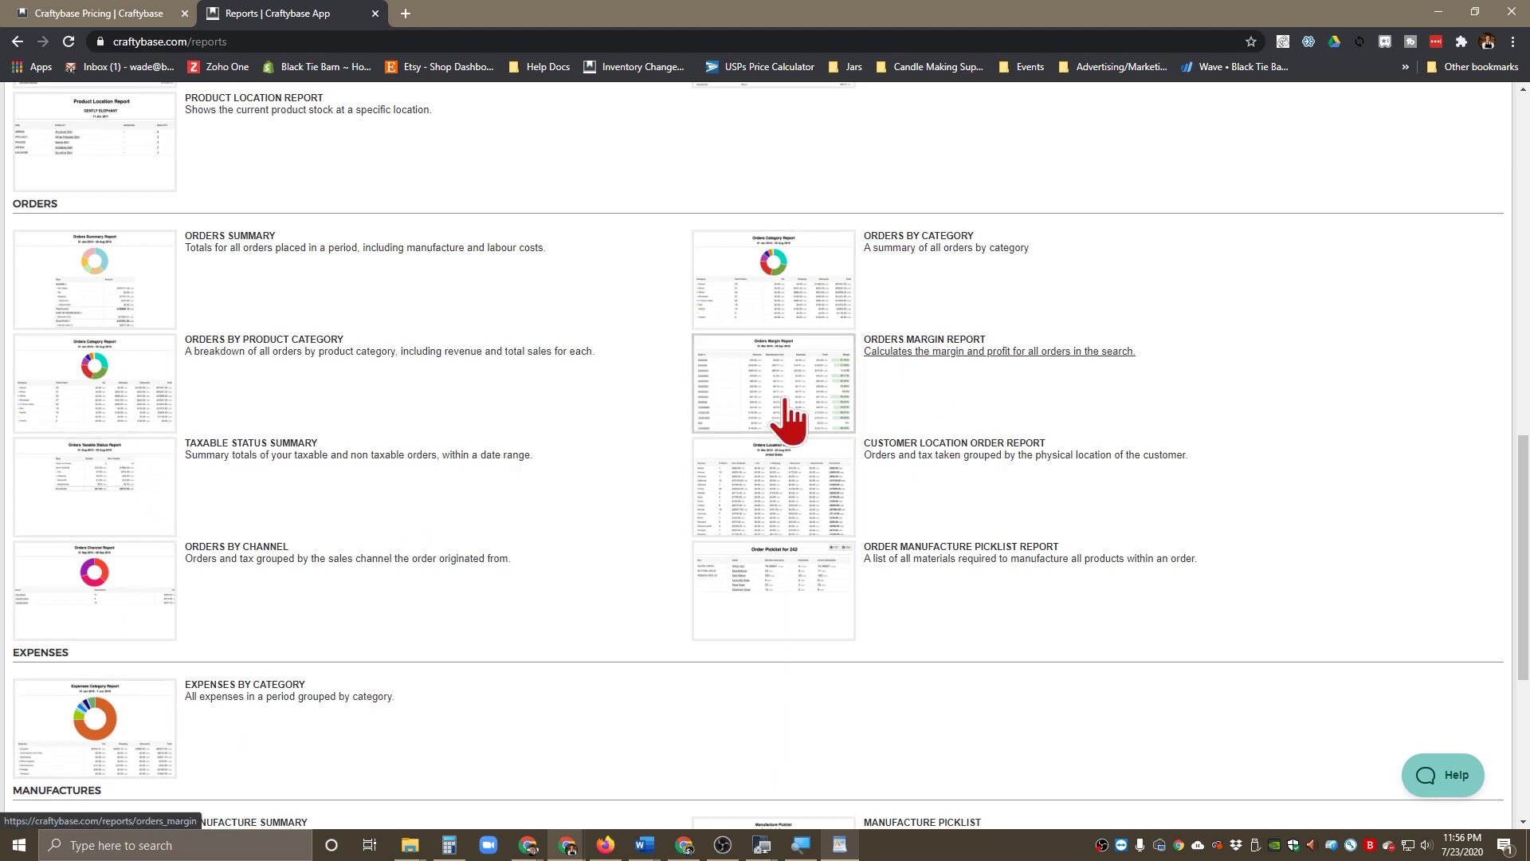
scroll(1098, 524, down, 3)
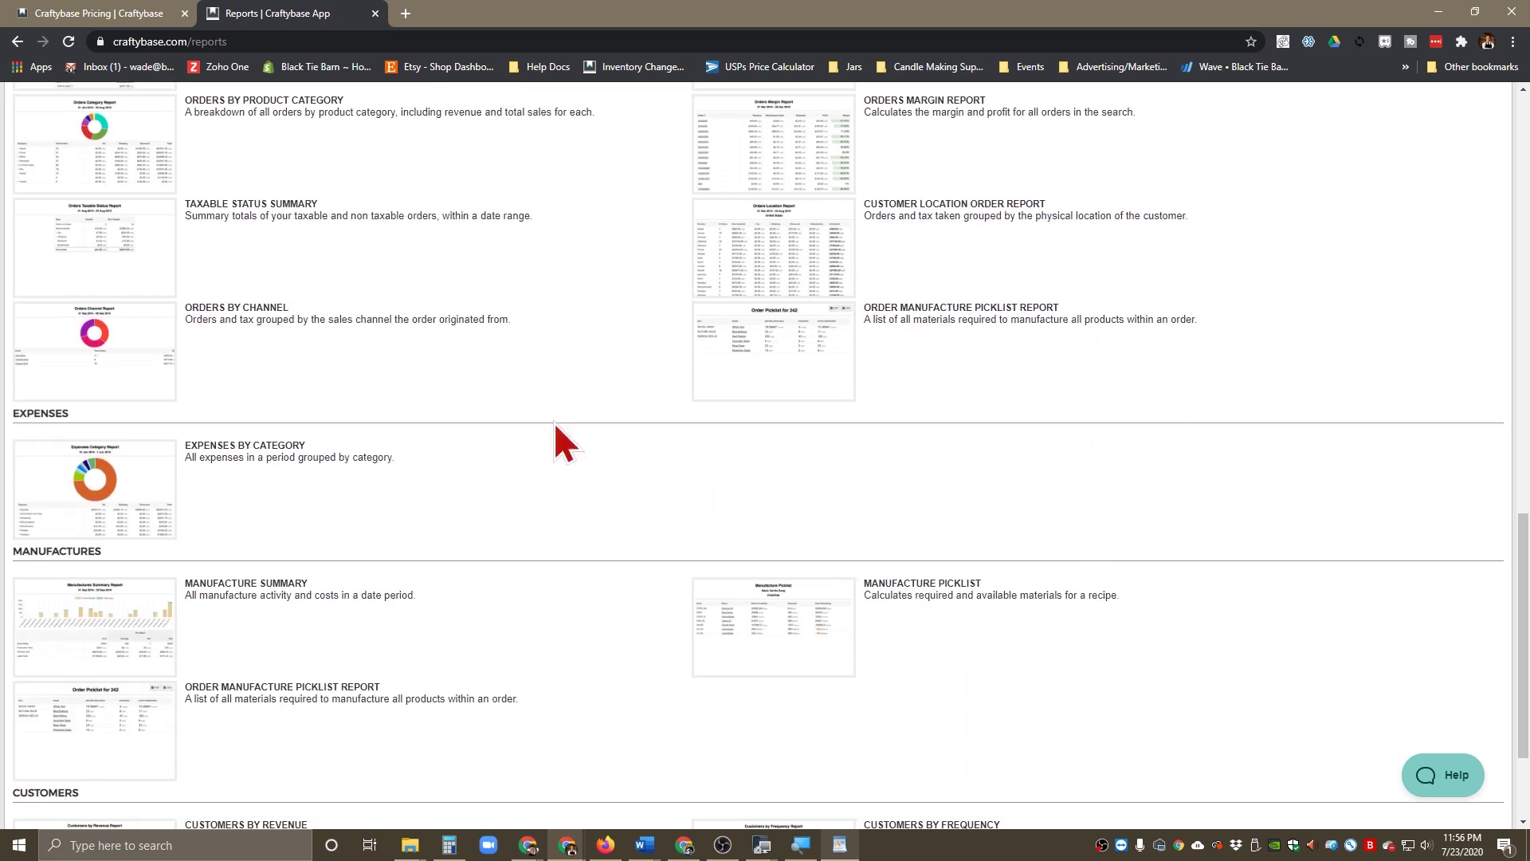
scroll(558, 422, down, 2)
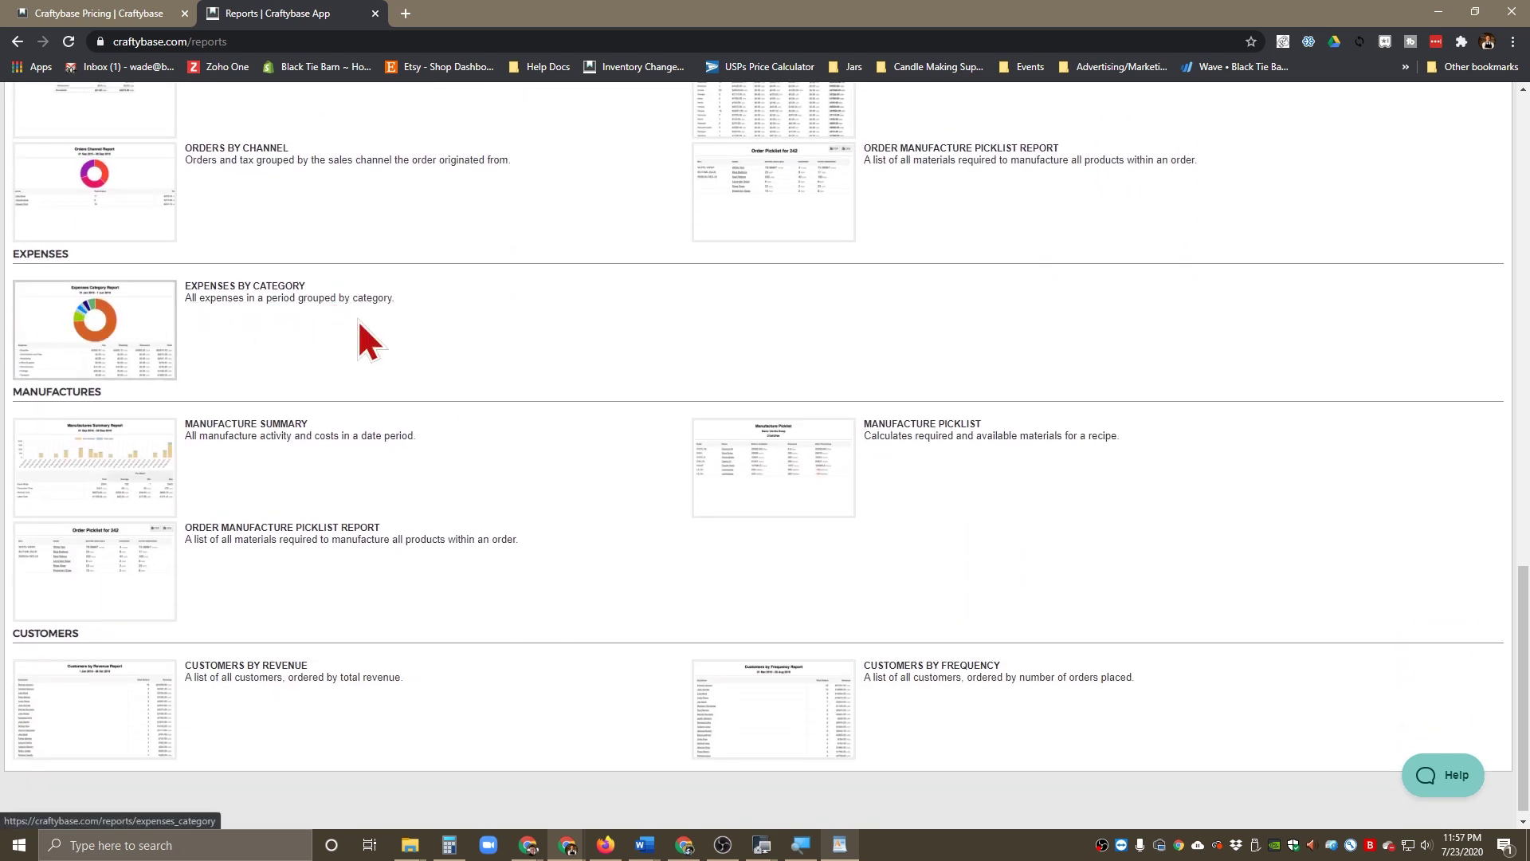
scroll(446, 400, down, 1)
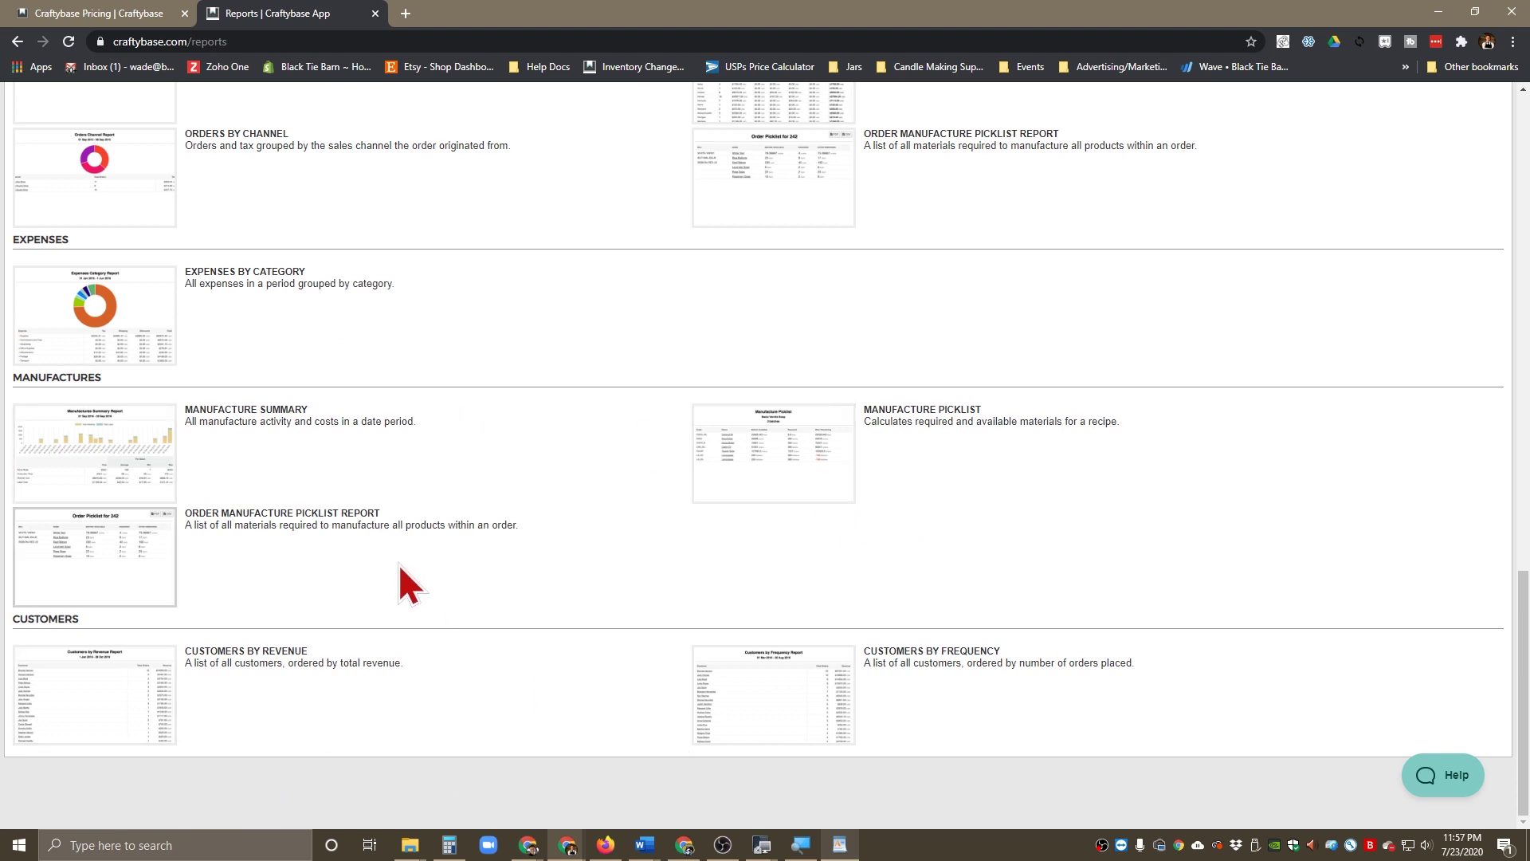
scroll(400, 564, up, 20)
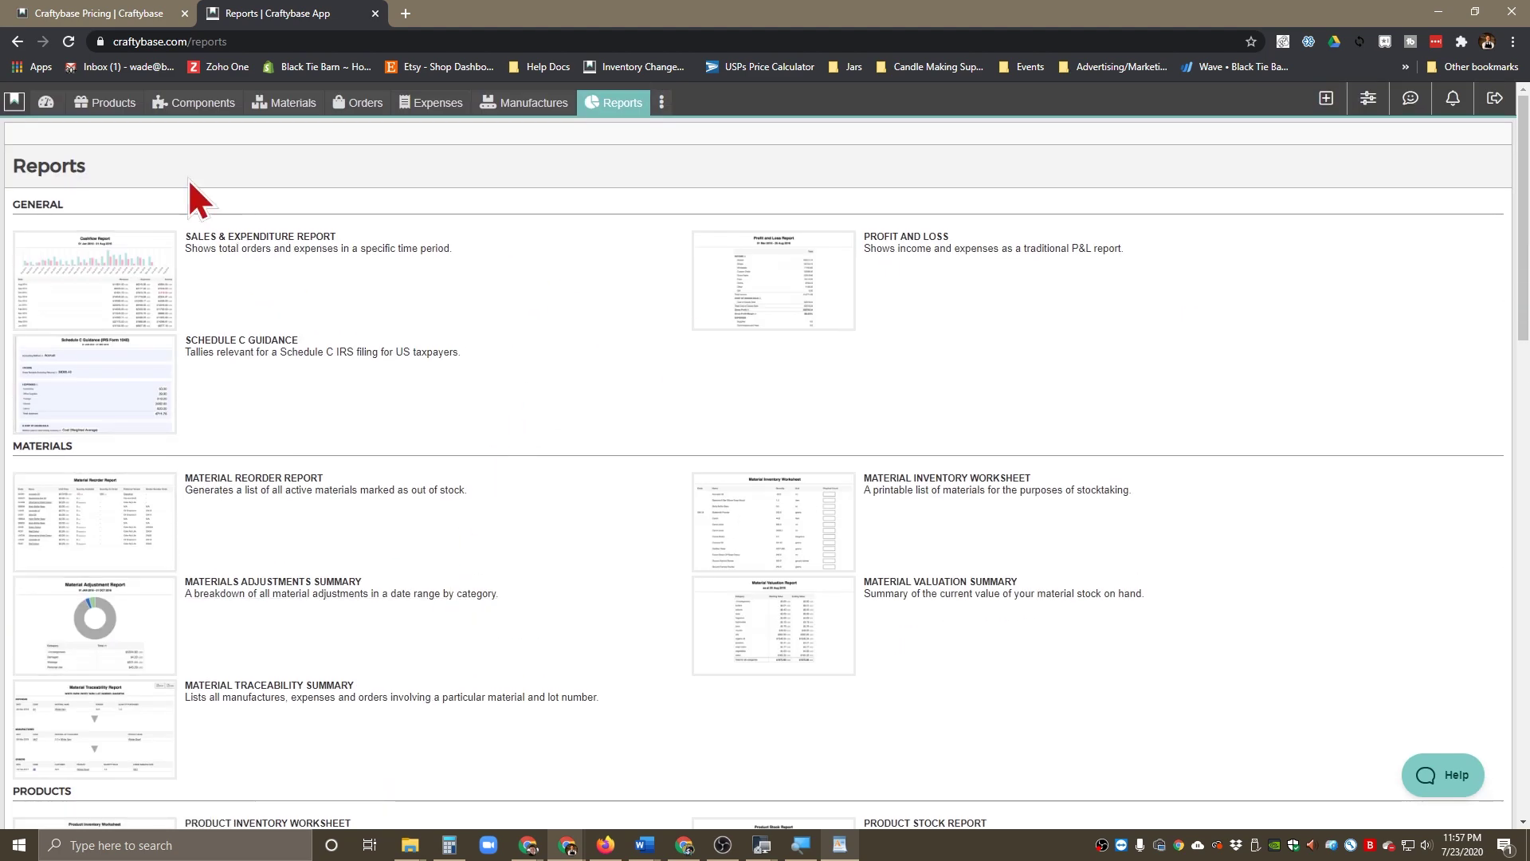
Return to the products list and check its additional options without choosing any
click(112, 103)
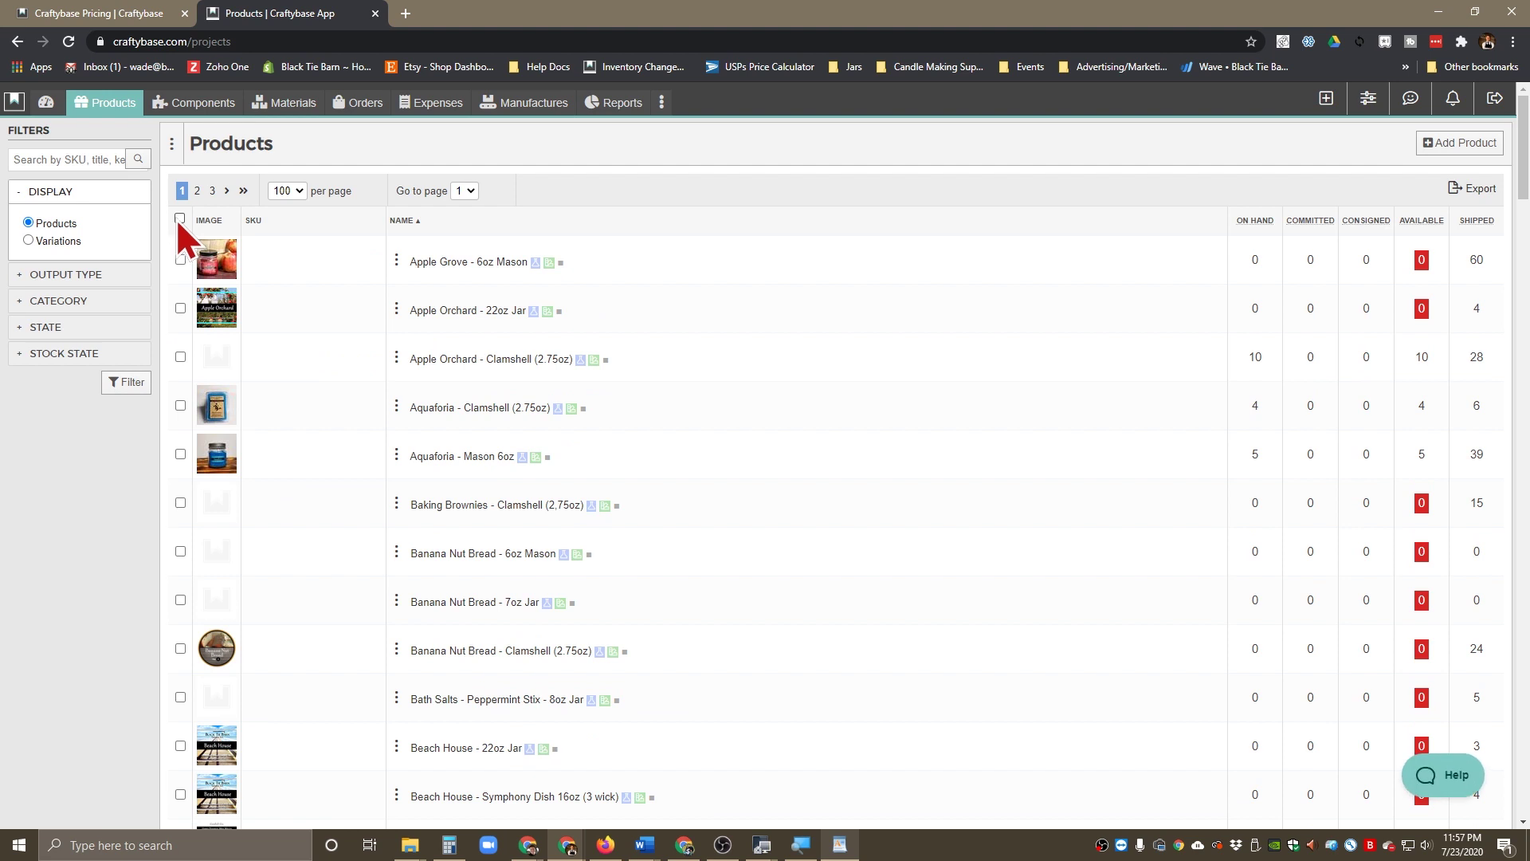
click(172, 148)
click(65, 572)
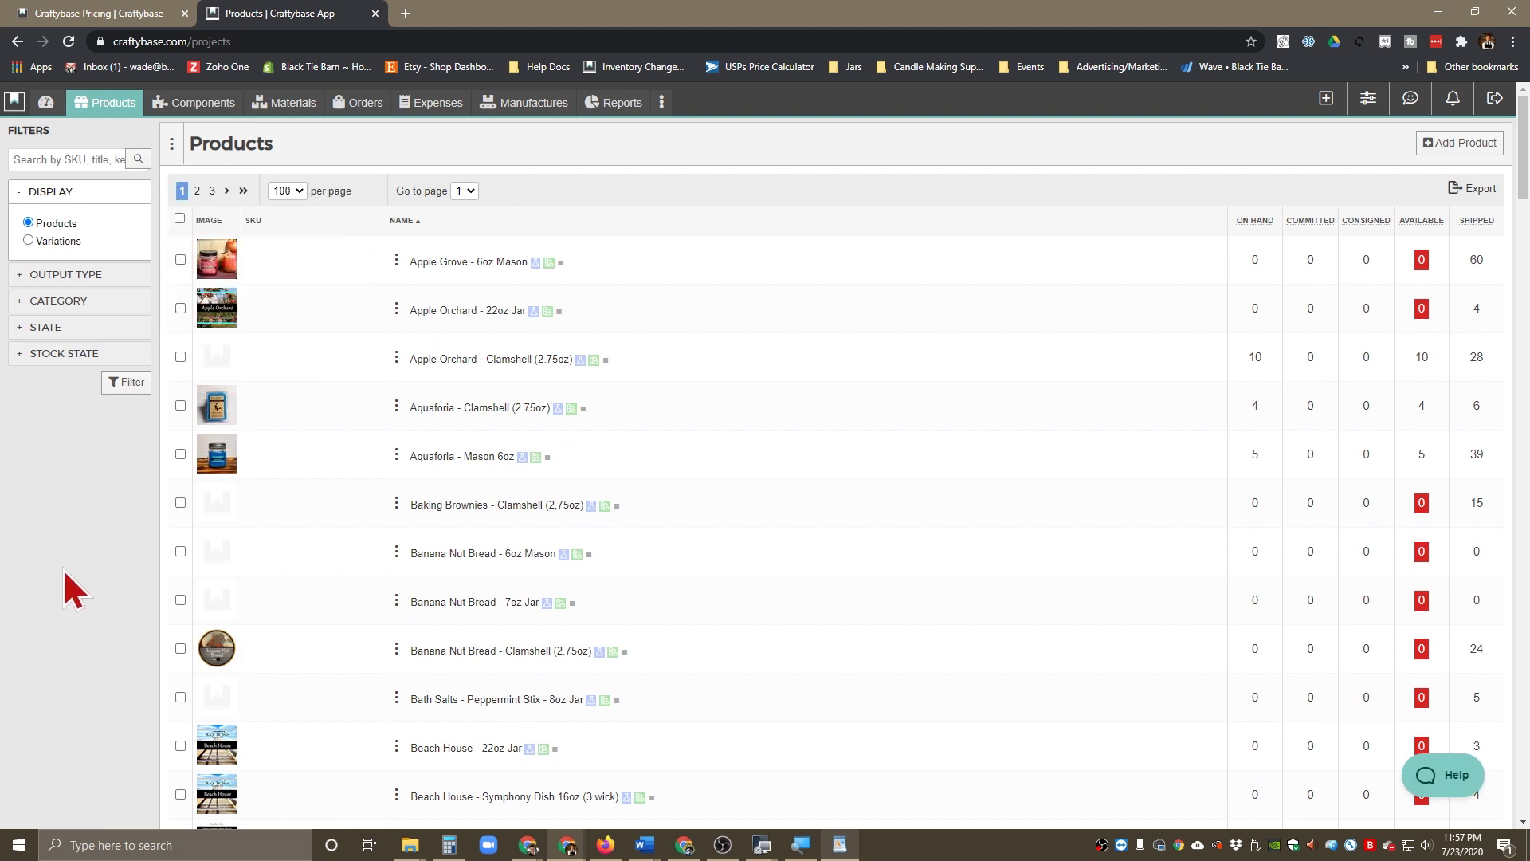